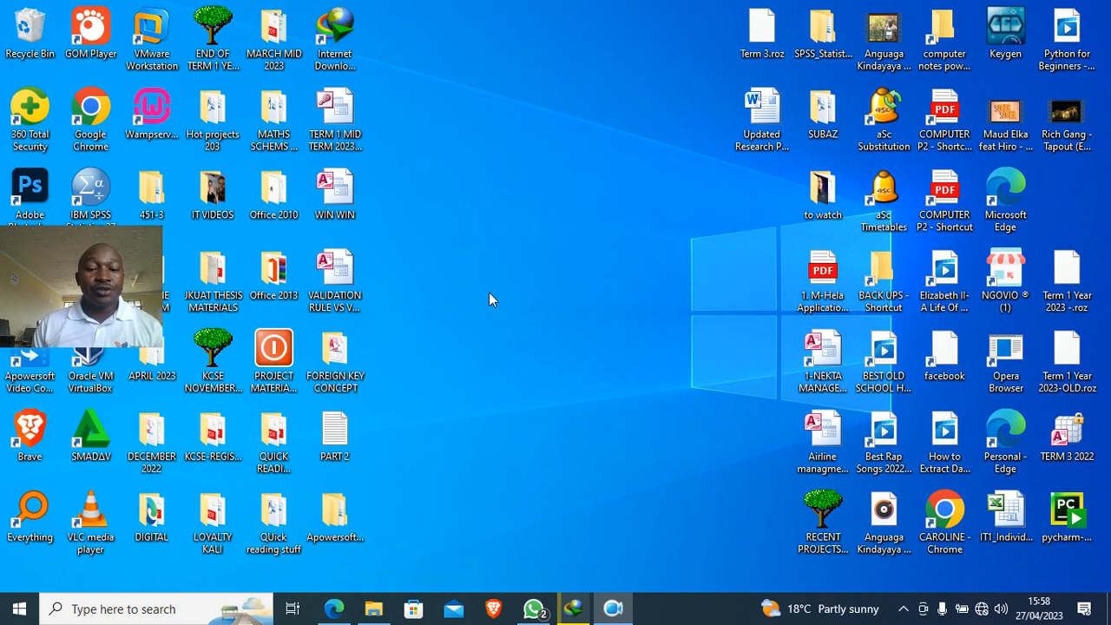
- Create a new desktop folder named 'House helps booking management system'
right_click(437, 216)
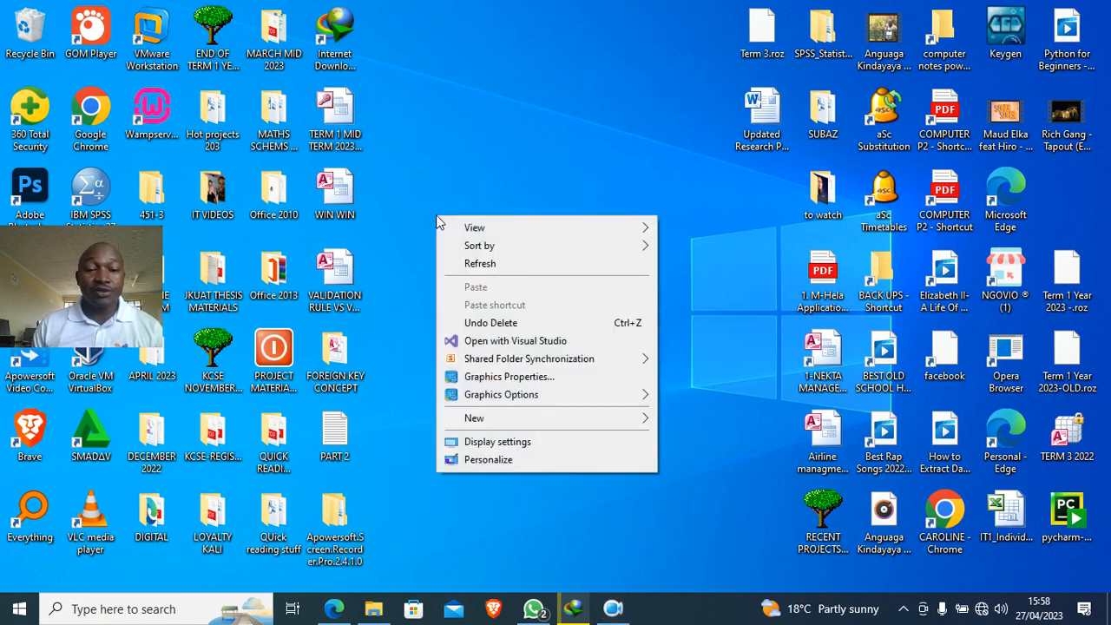
mouse_move(487, 420)
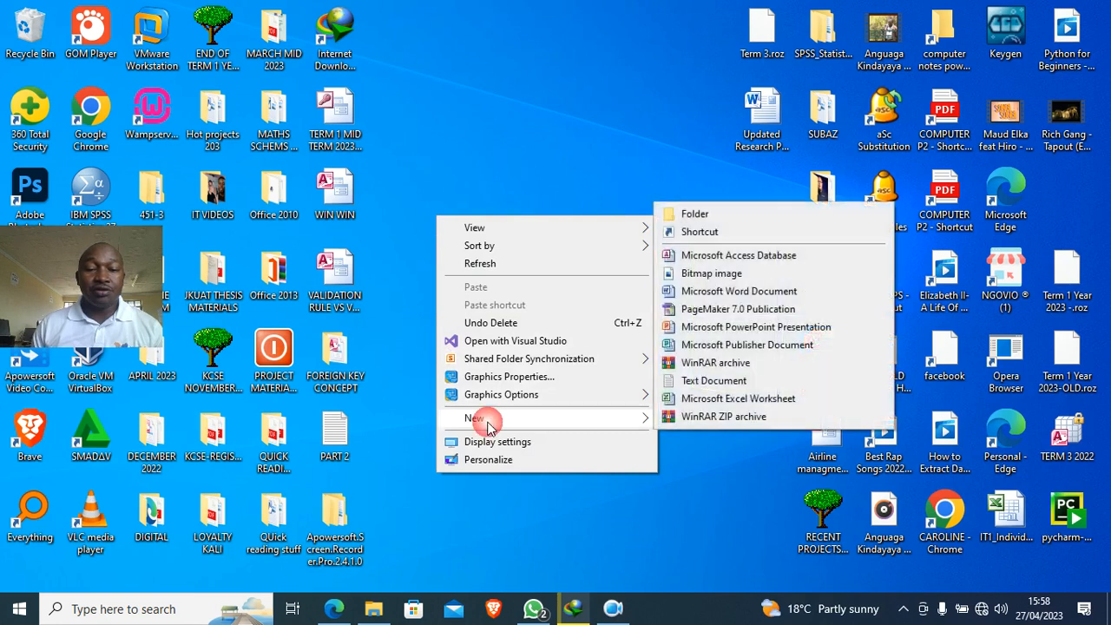
left_click(691, 217)
type("House helps")
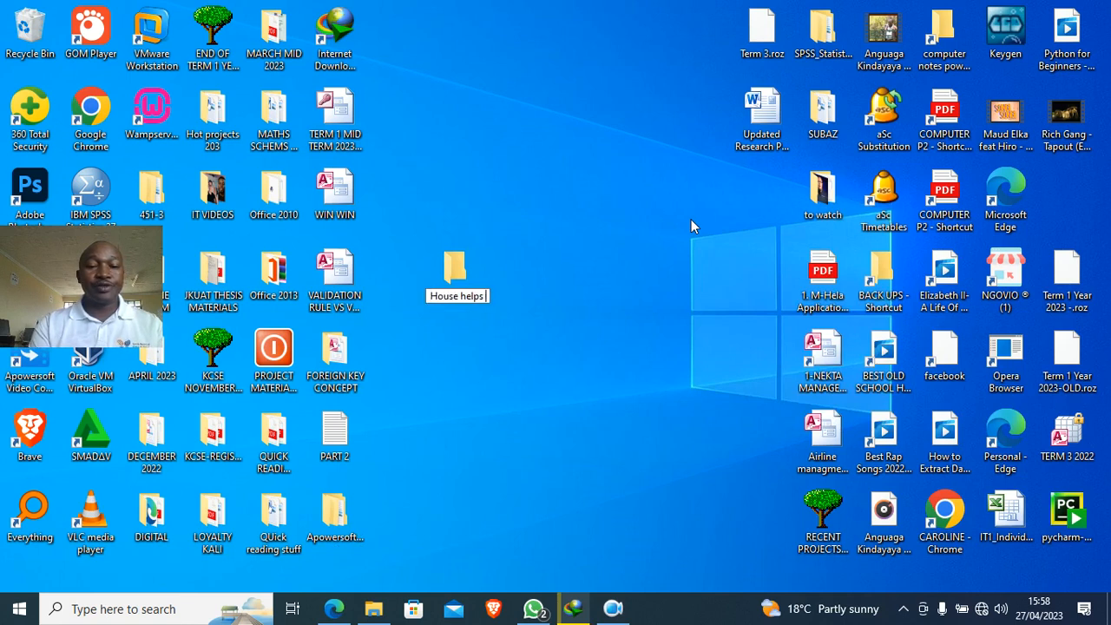
type(" booking ma")
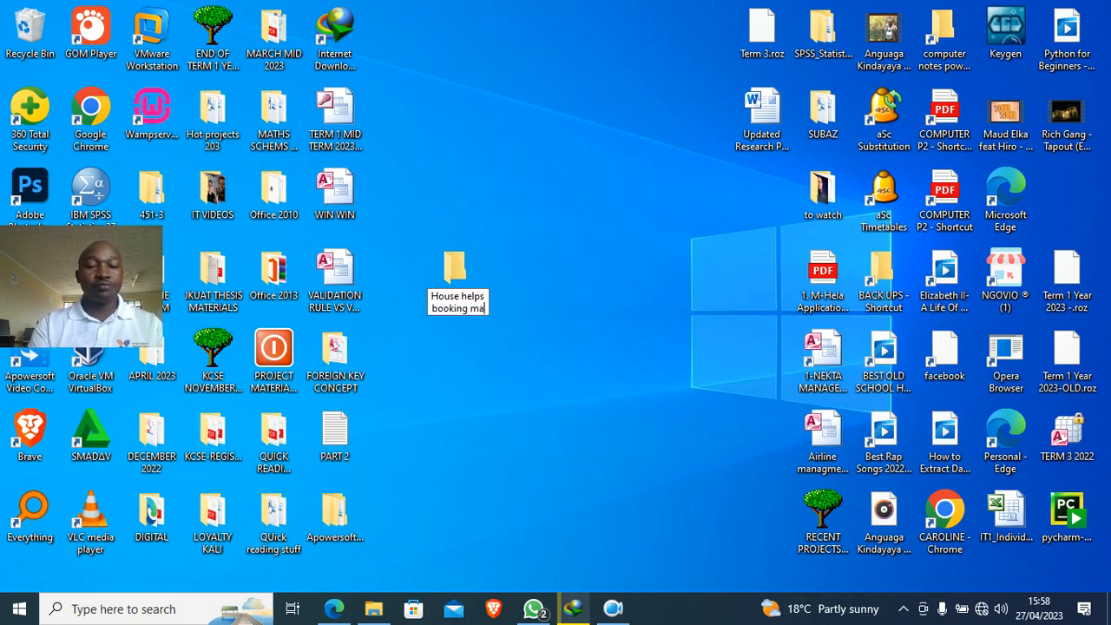
type("nagement")
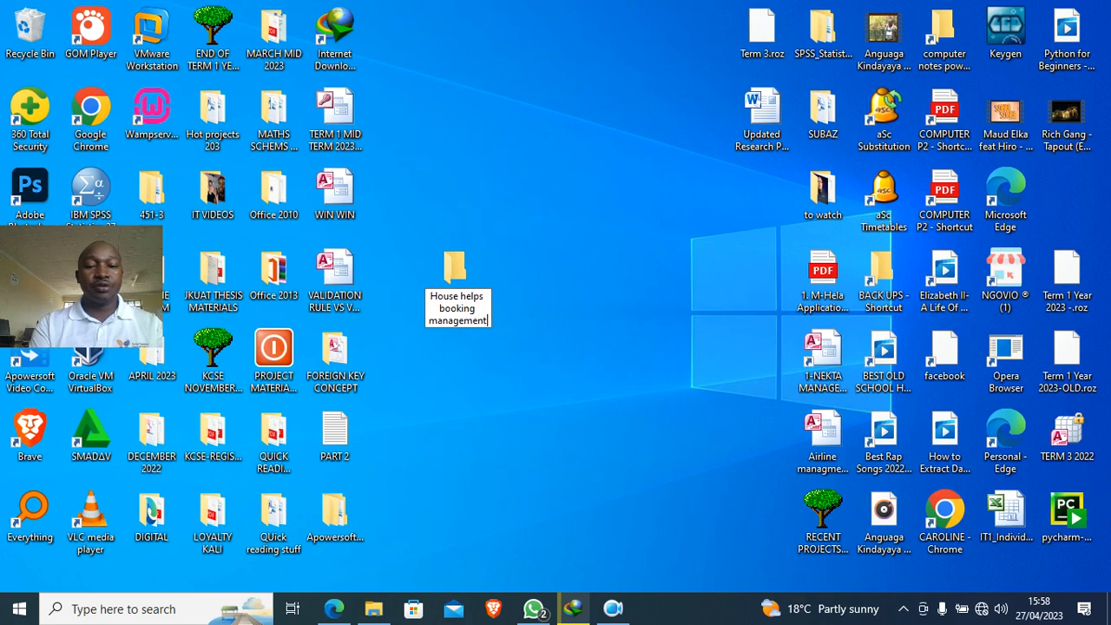
type(" system")
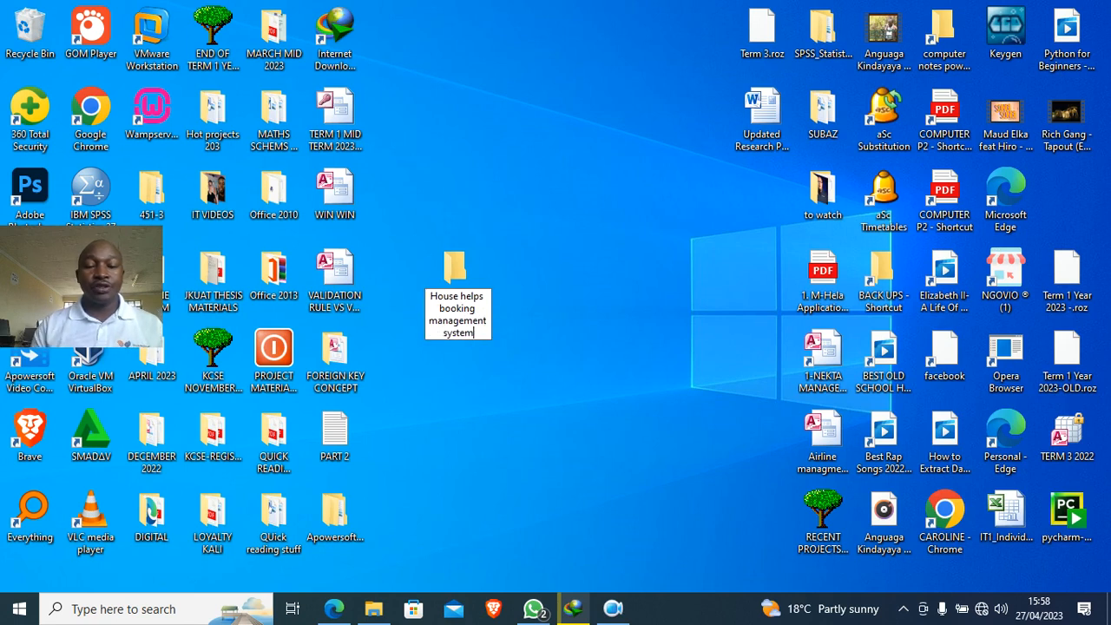
key("Return")
- In that folder, create the Access database 'House helps booking MIS' and open it in Access
double_click(467, 276)
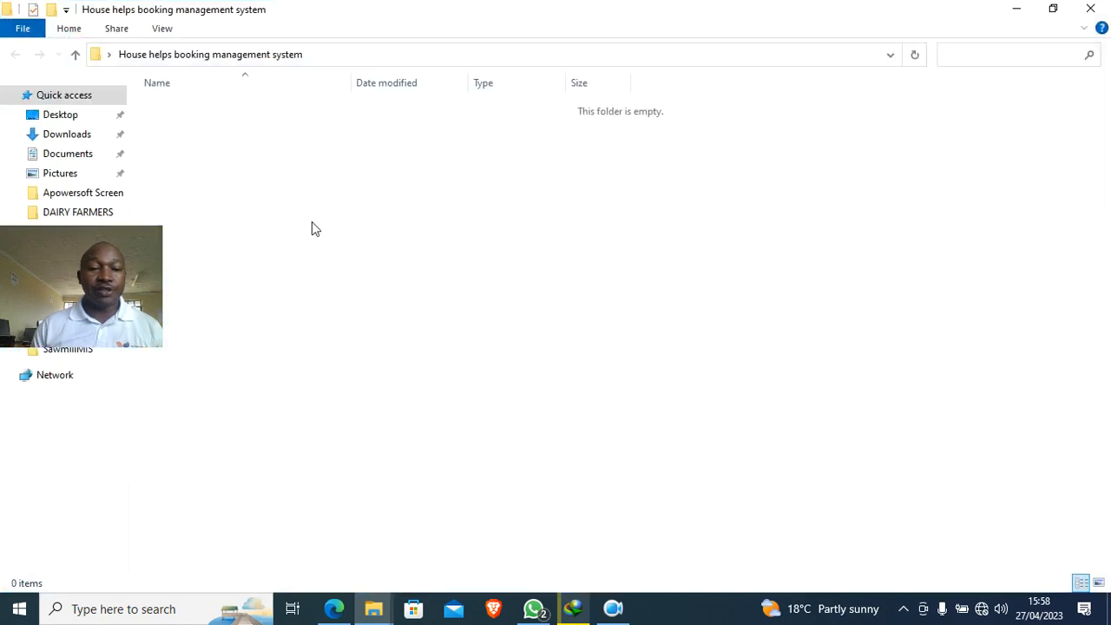
right_click(316, 211)
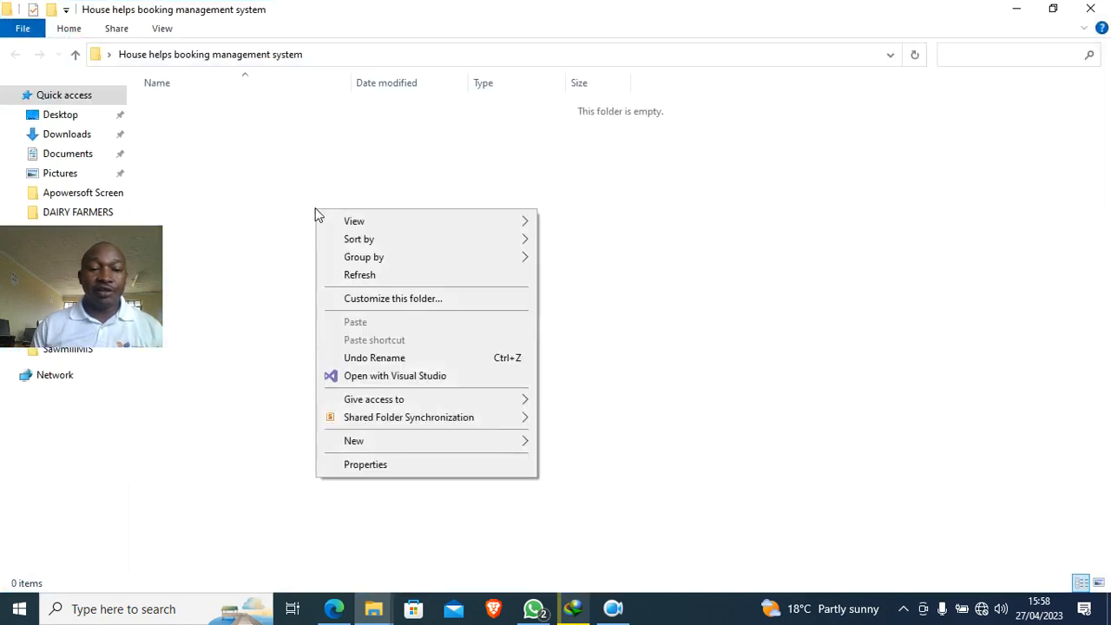
mouse_move(416, 440)
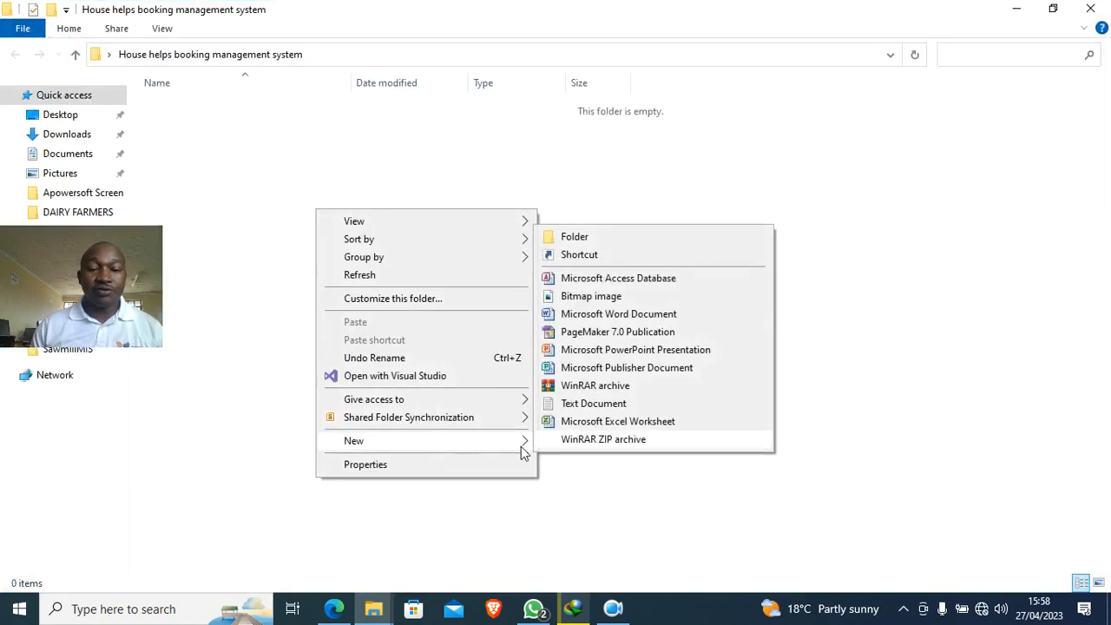
left_click(590, 279)
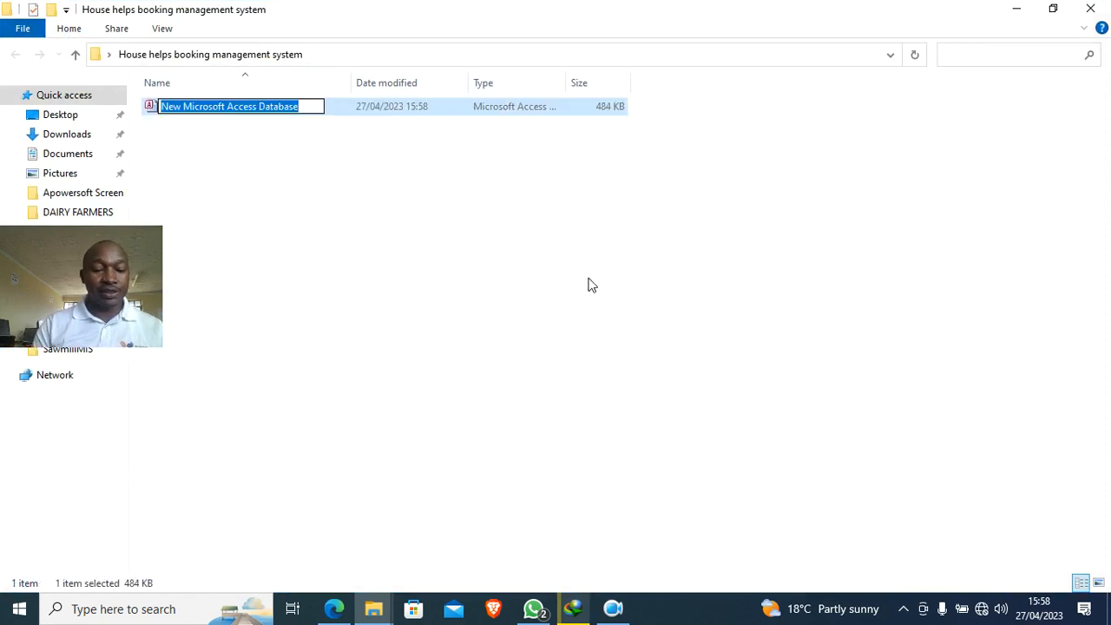
type("House ")
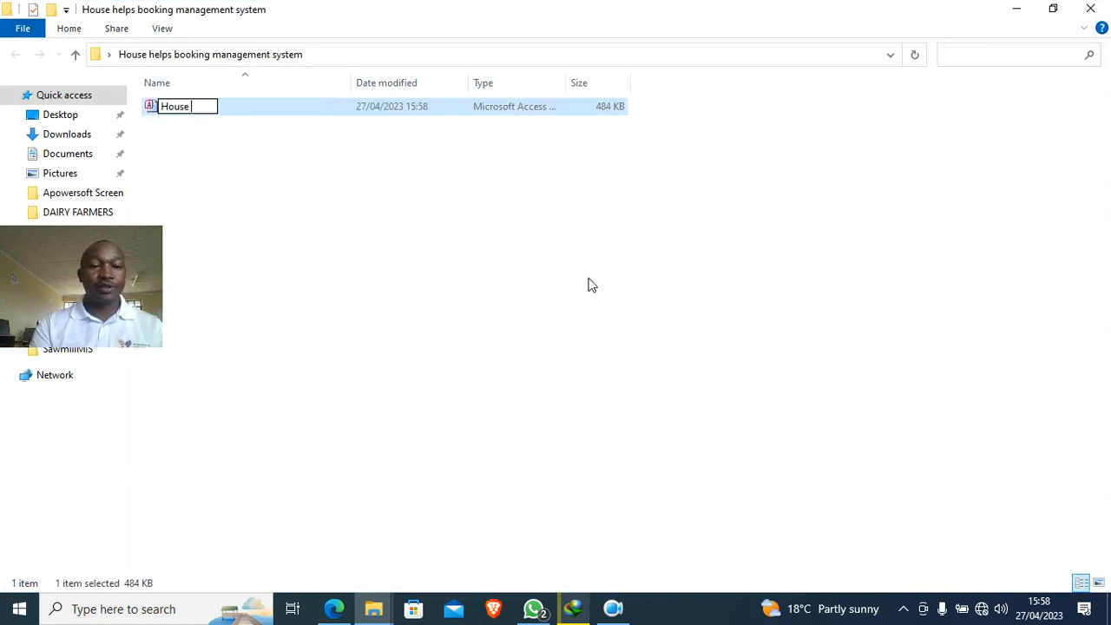
type("helps booki")
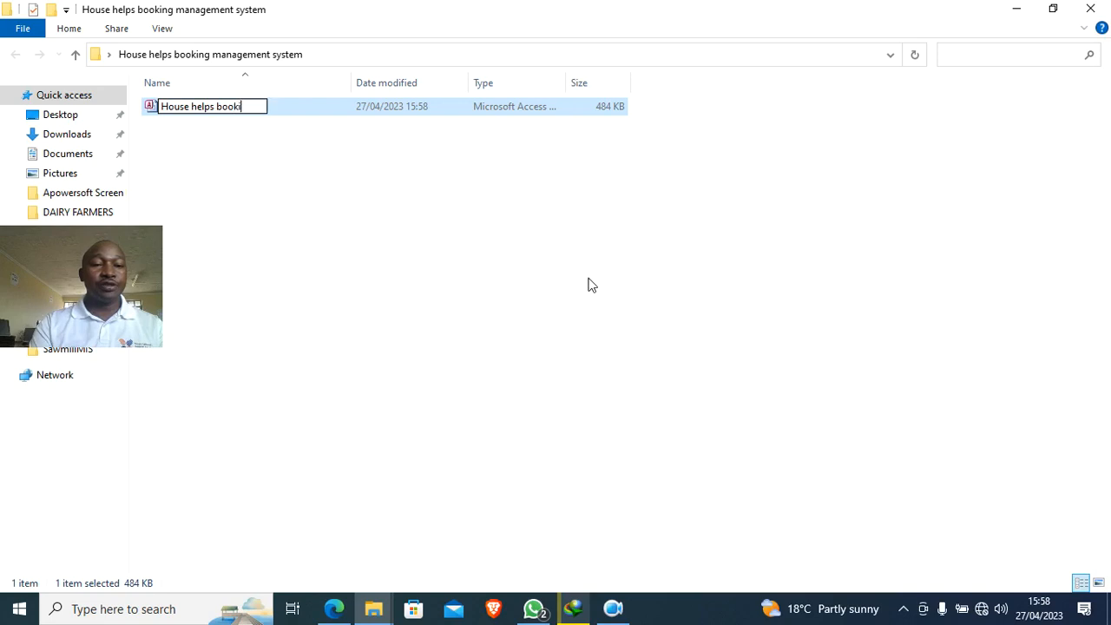
type("ng MIS")
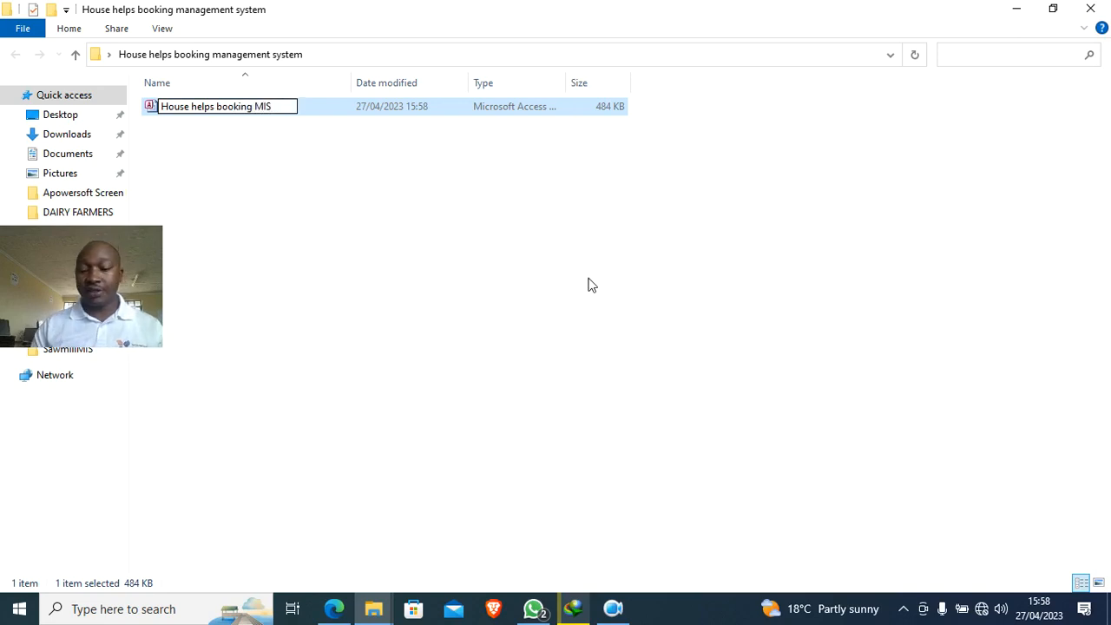
key("Return")
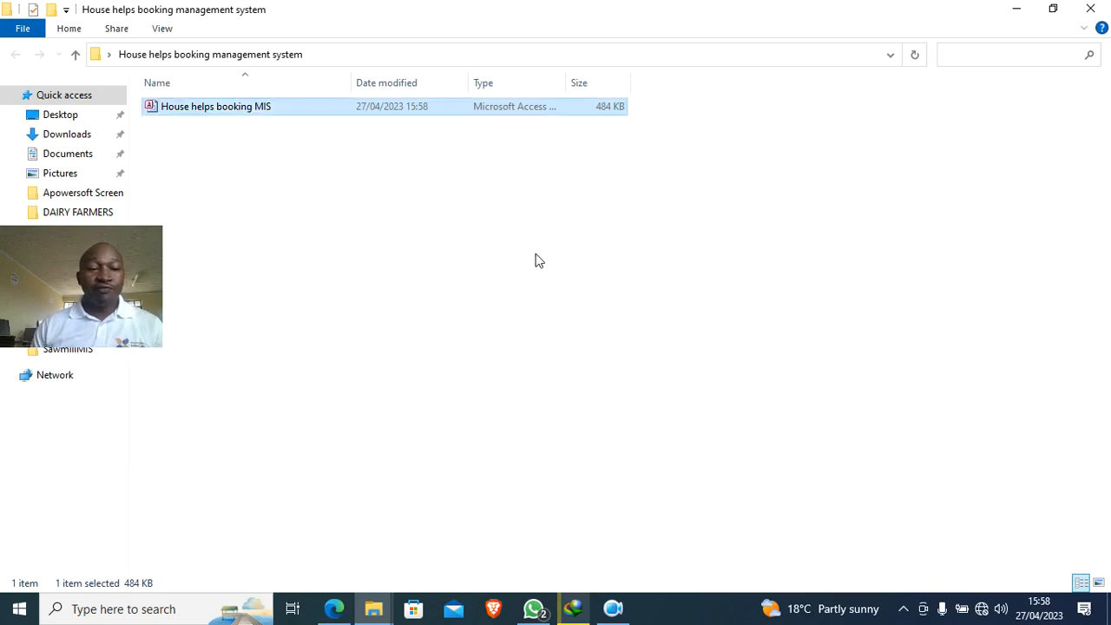
left_click_drag(126, 290, 131, 479)
double_click(242, 111)
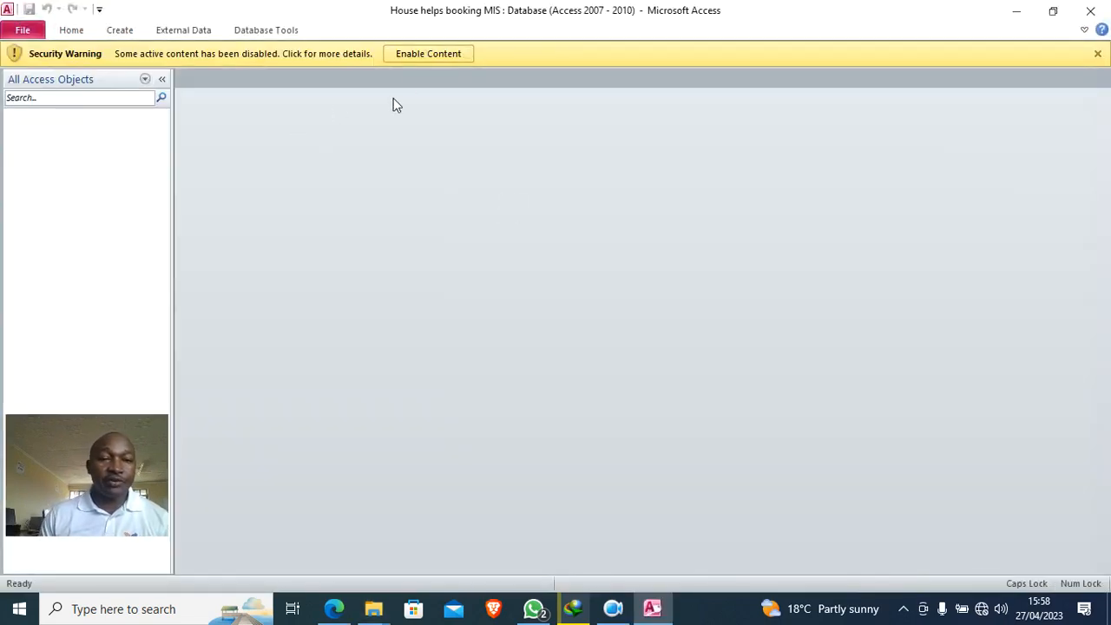
- Enable content and start a table design with ServiceID as a Text primary key
left_click(413, 56)
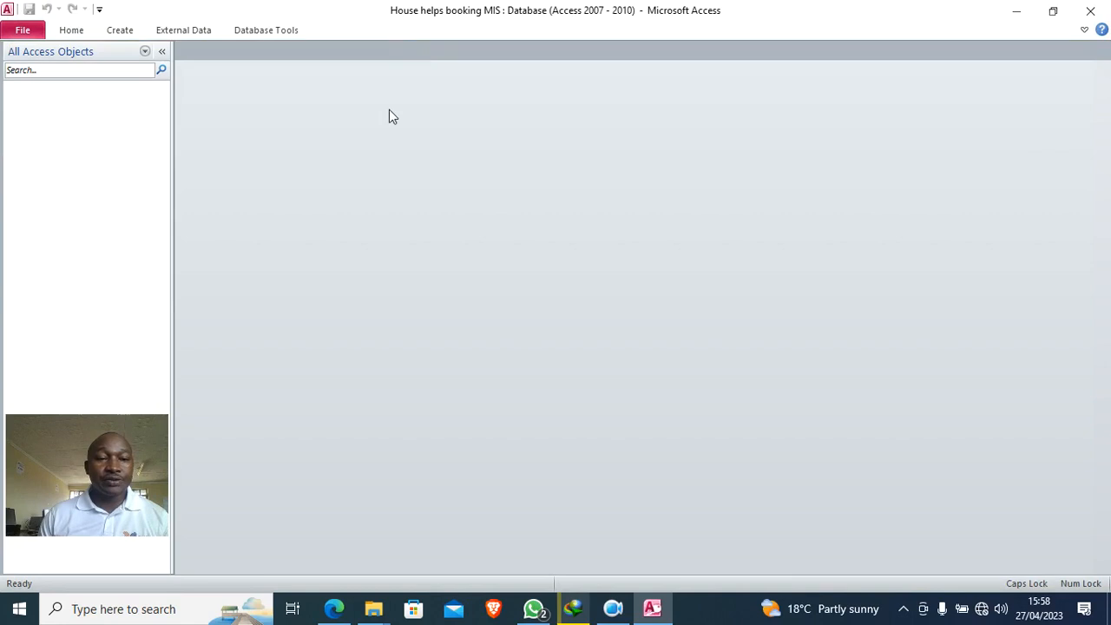
left_click(116, 35)
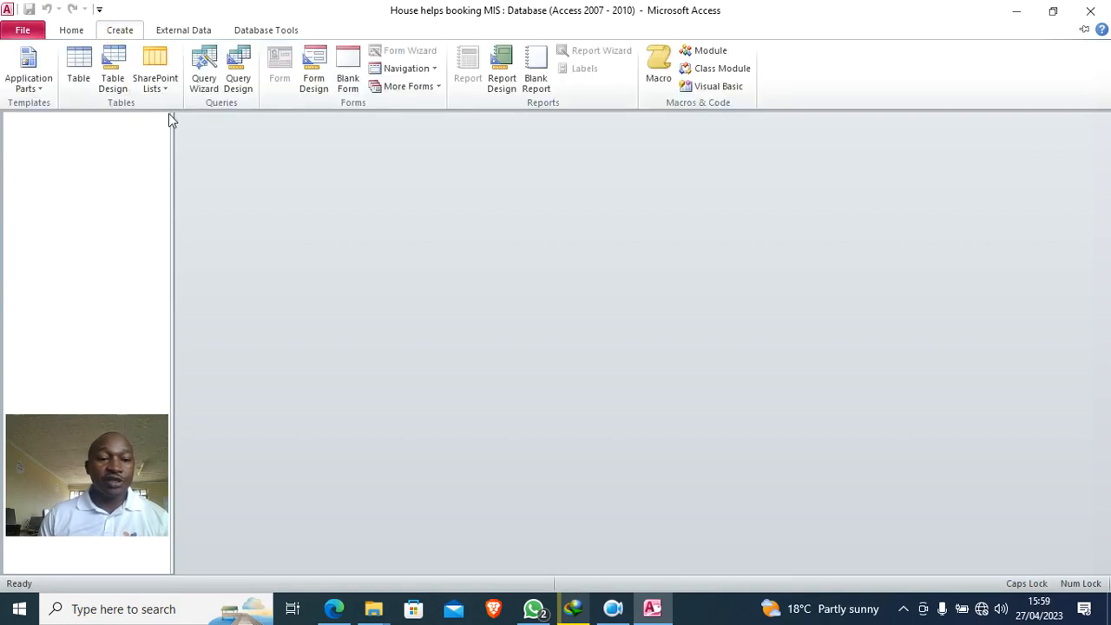
left_click(112, 84)
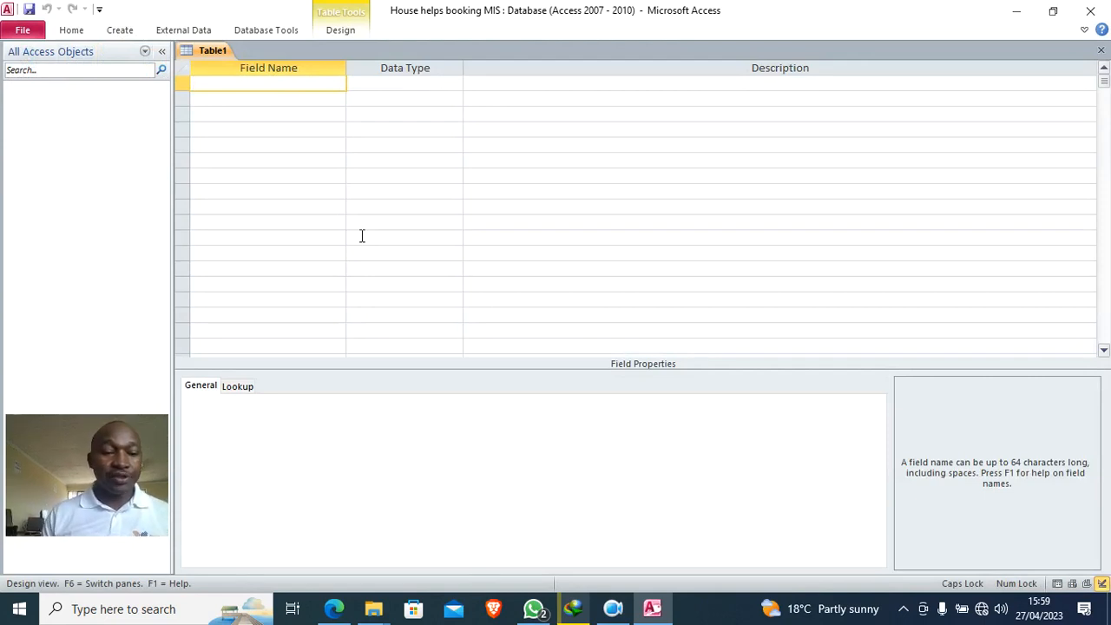
key("Caps_Lock")
key("Caps_Lock")
type("S")
key("Caps_Lock")
type("ervice")
key("Caps_Lock")
type("ID")
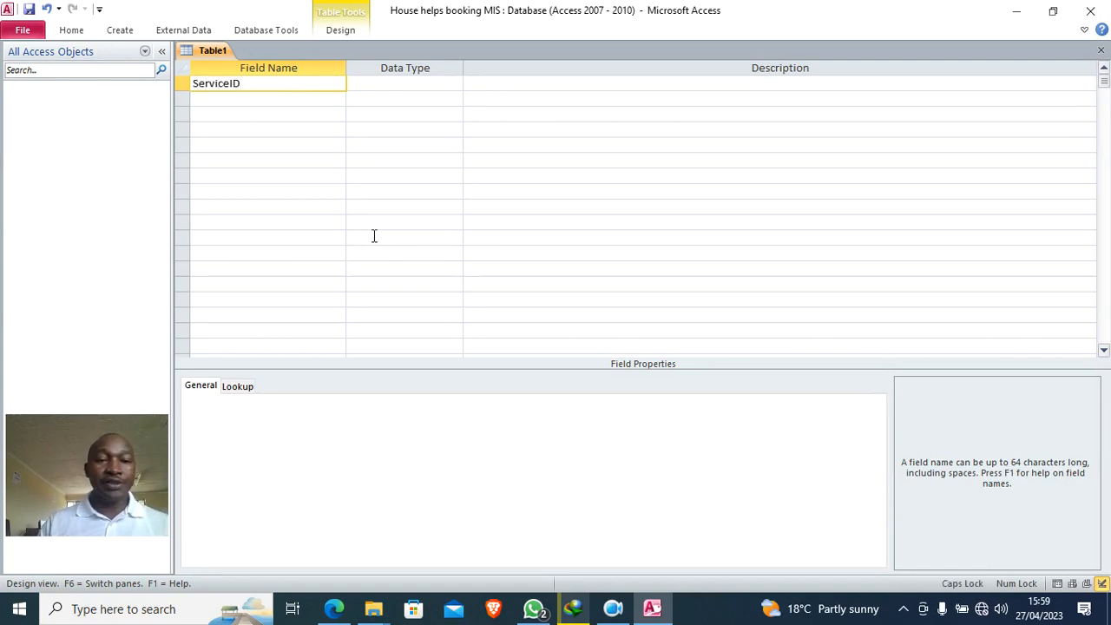
left_click(374, 84)
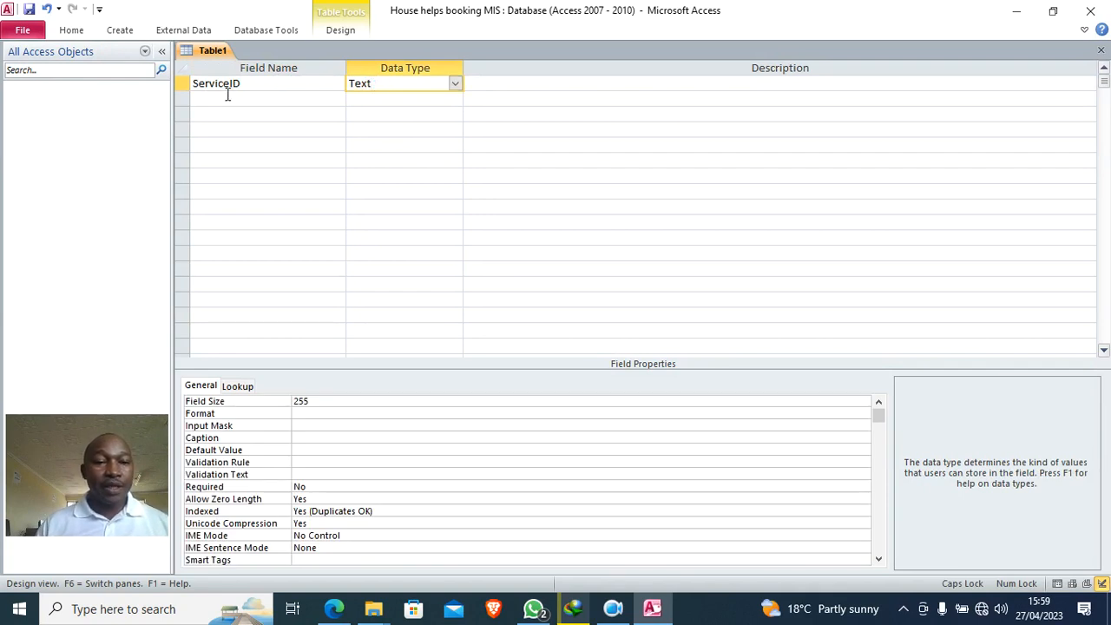
right_click(255, 84)
left_click(313, 95)
- Add ServiceName as a second Text field
left_click(260, 102)
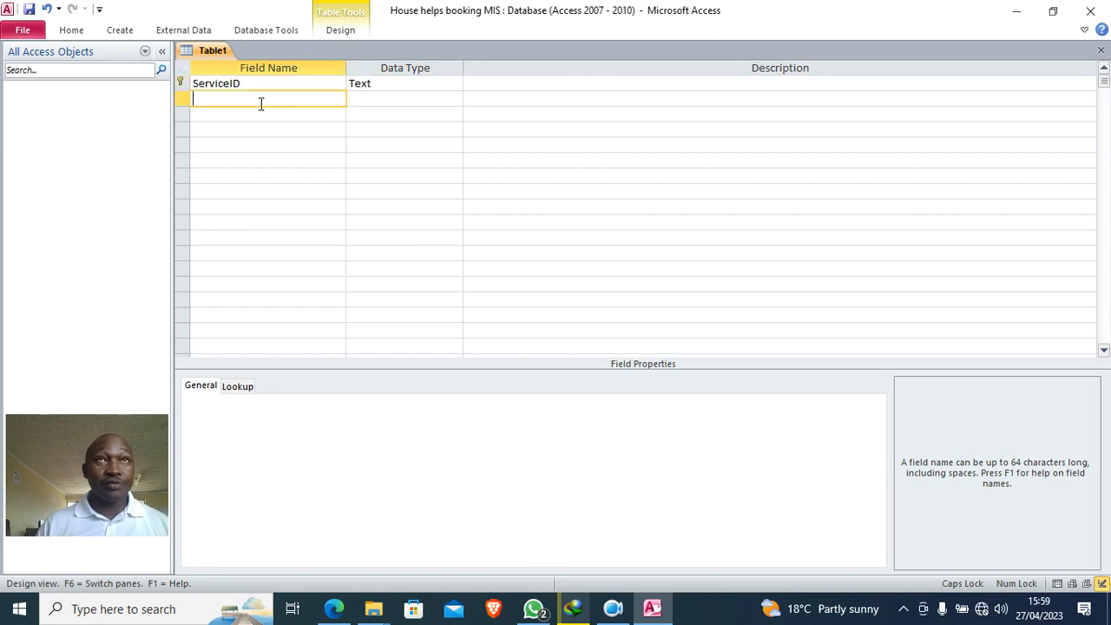
type("SES")
key("BackSpace")
key("BackSpace")
key("Caps_Lock")
type("er")
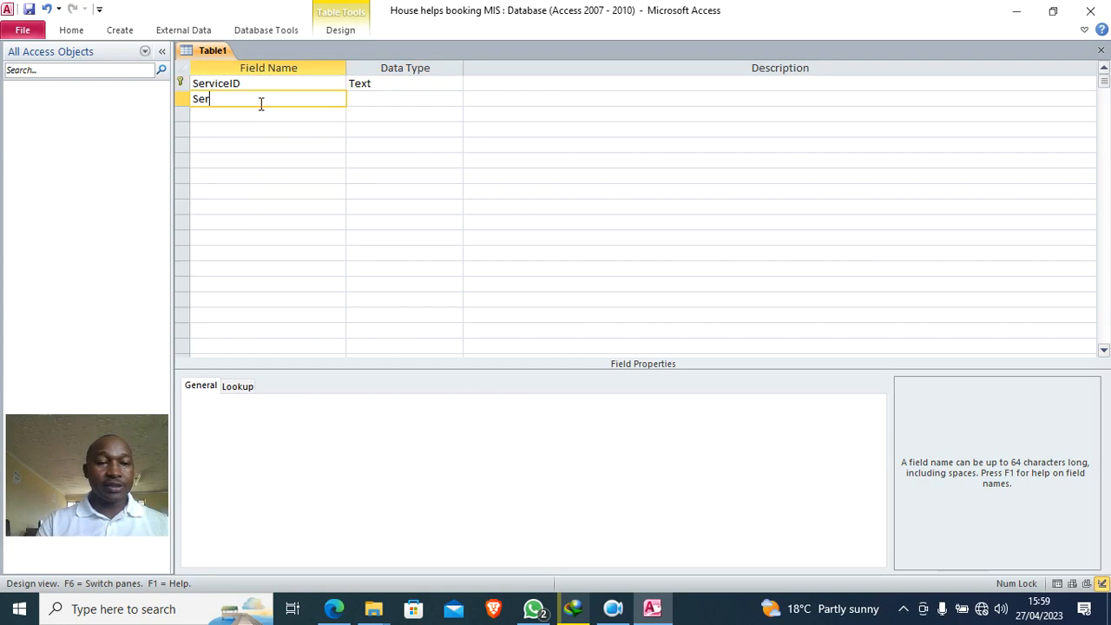
type("vice")
key("Caps_Lock")
type("N")
key("Caps_Lock")
type("ame")
left_click(355, 99)
- Add Description as a Memo field and PricePerHour as a Currency field
left_click(290, 116)
type("Desc")
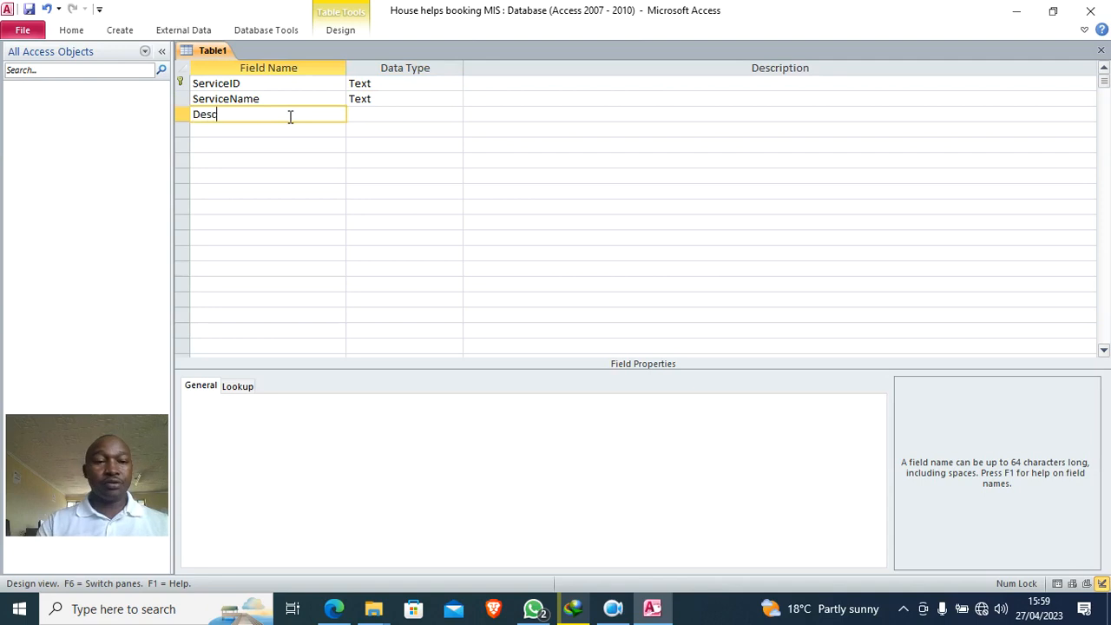
type("ription")
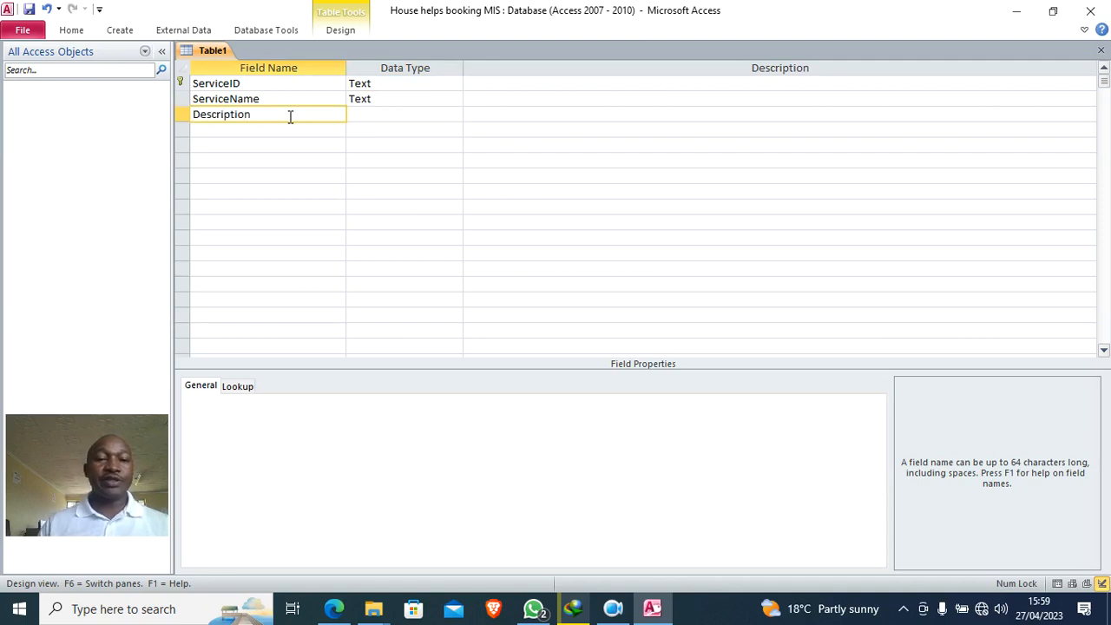
left_click(367, 115)
left_click(455, 115)
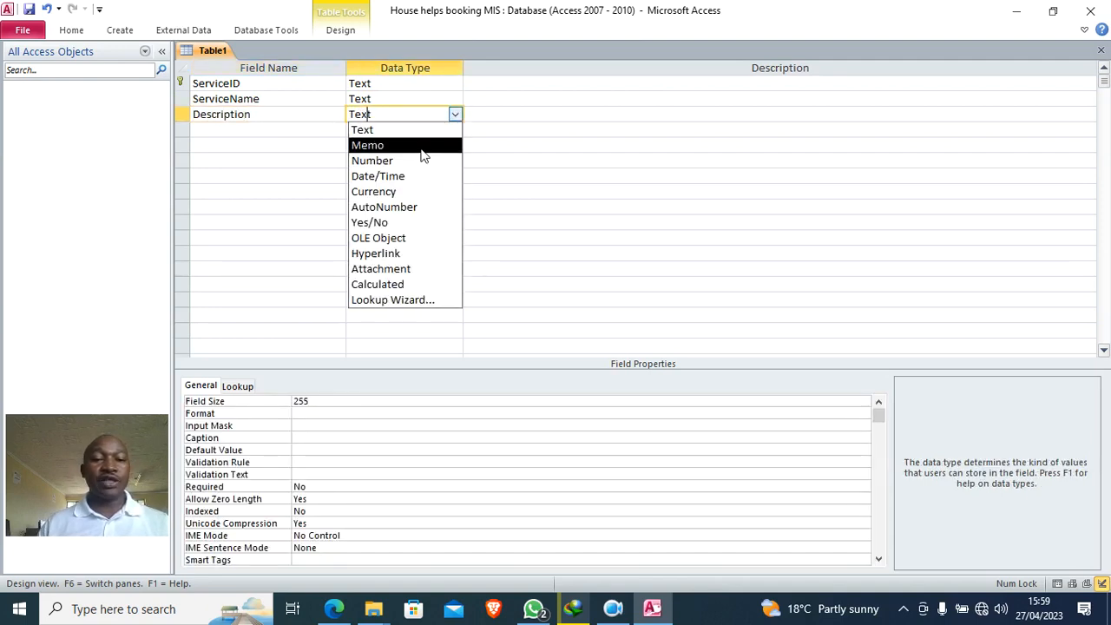
left_click(422, 148)
left_click(302, 130)
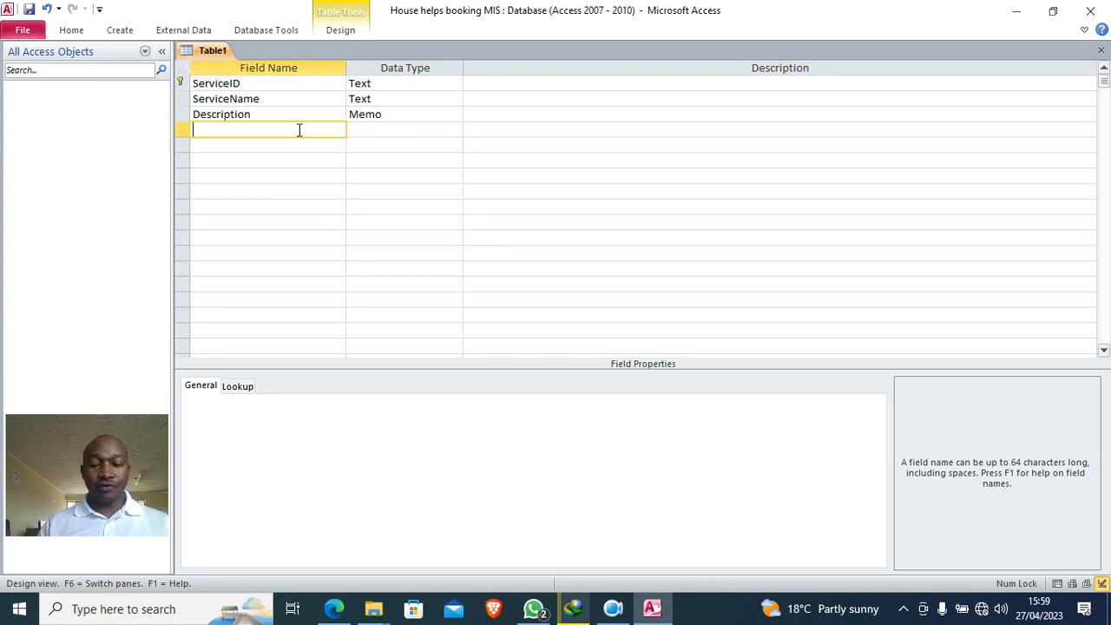
type("P")
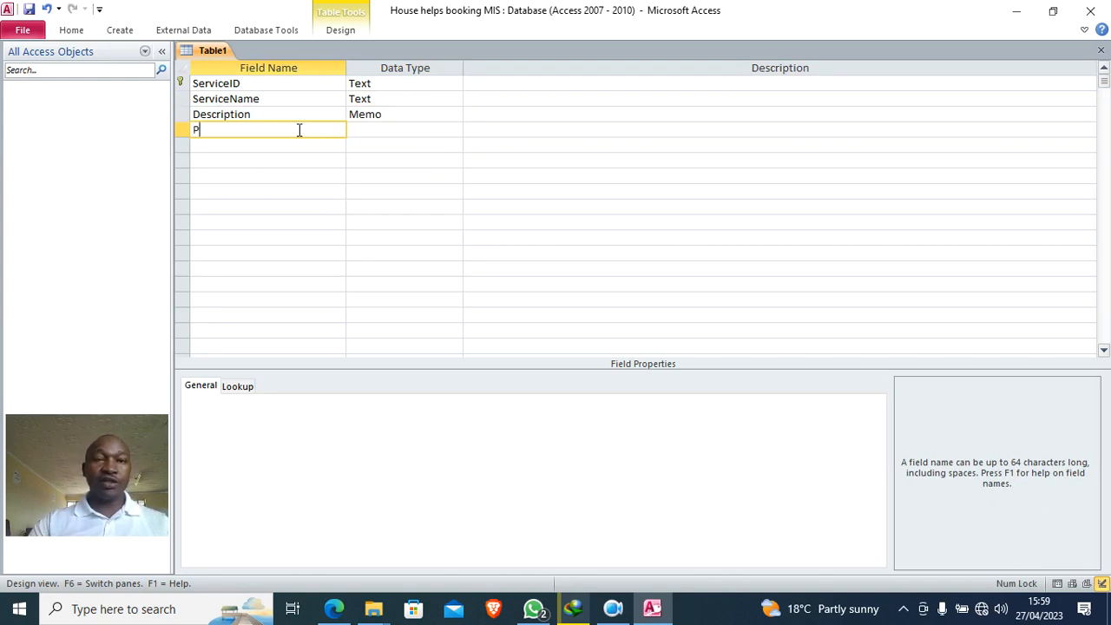
type("ricePer")
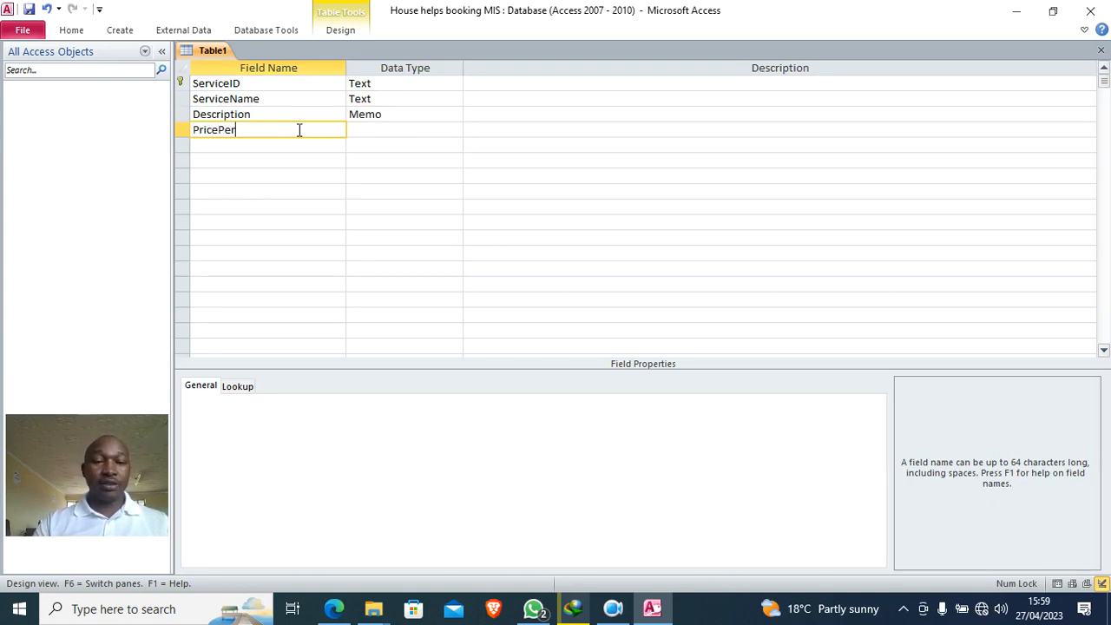
type("Hour")
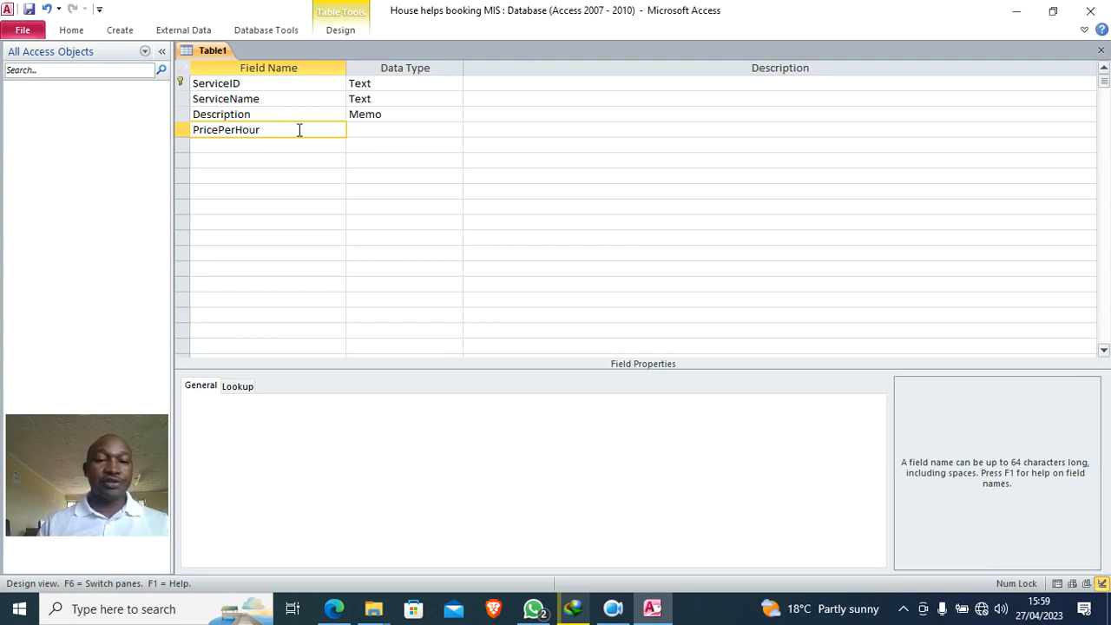
left_click(365, 130)
type("currency")
- Save the table as 'Services'
left_click(28, 8)
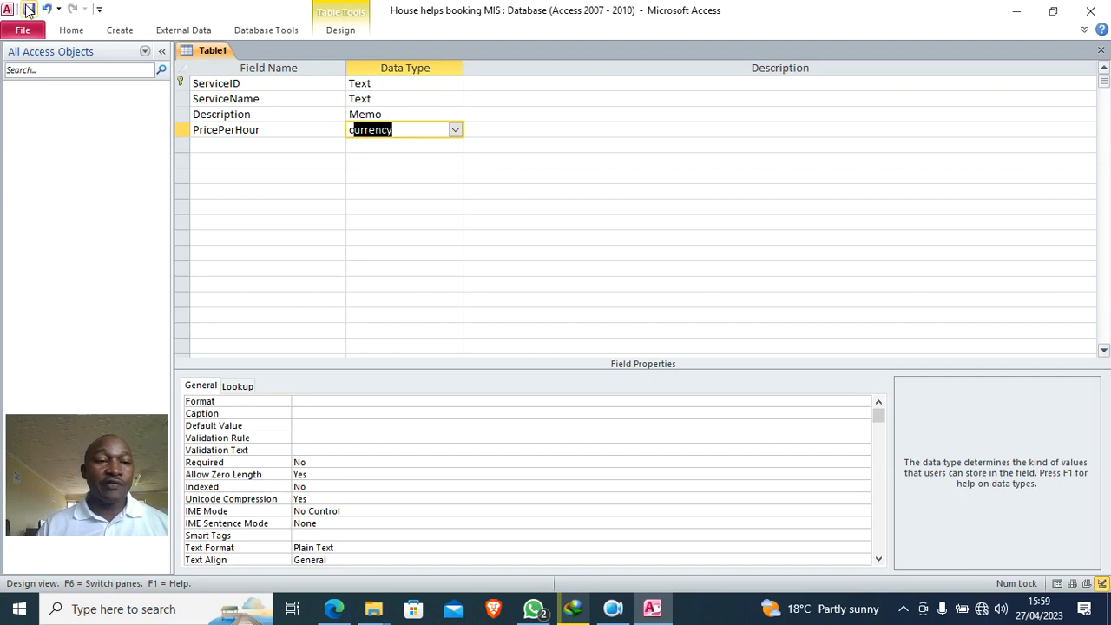
type("SErv")
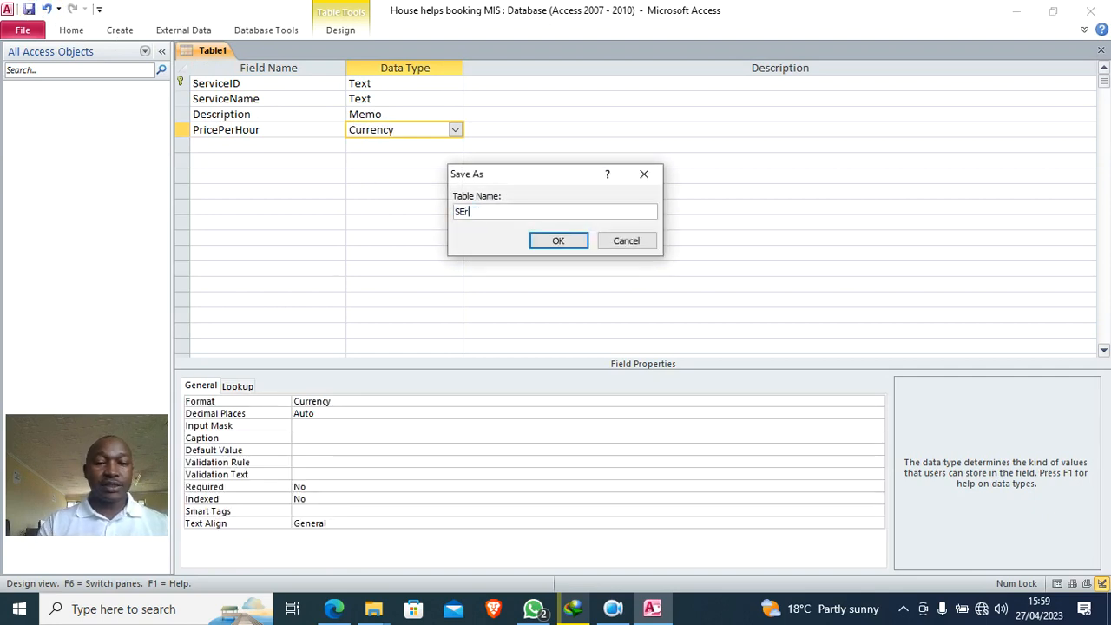
key("BackSpace")
type("ervice")
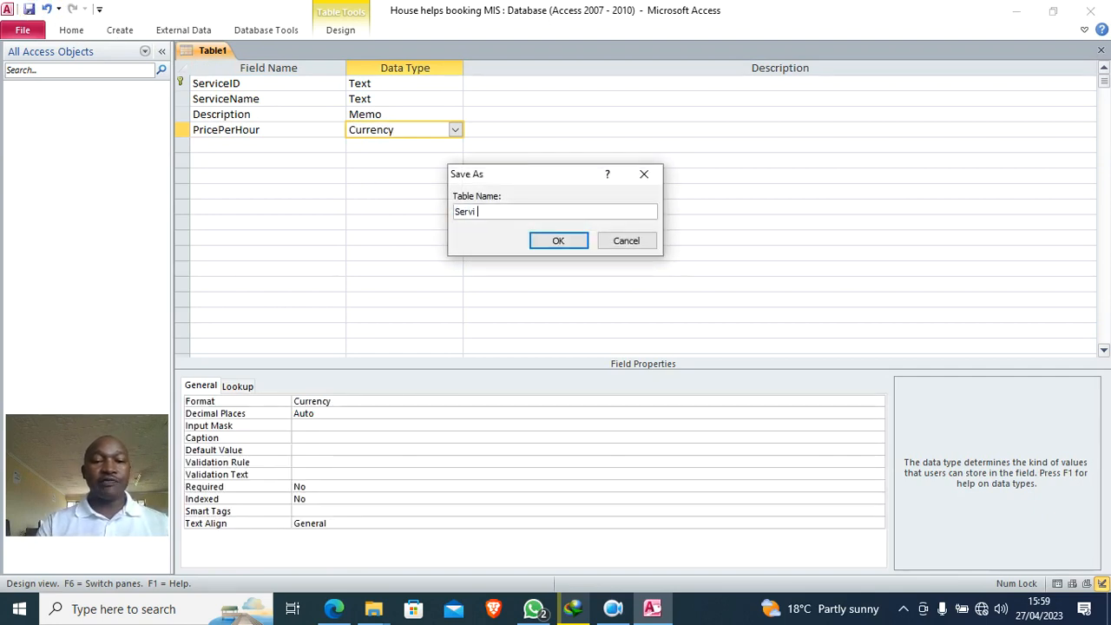
key("BackSpace")
key("BackSpace")
type("ces")
left_click(560, 241)
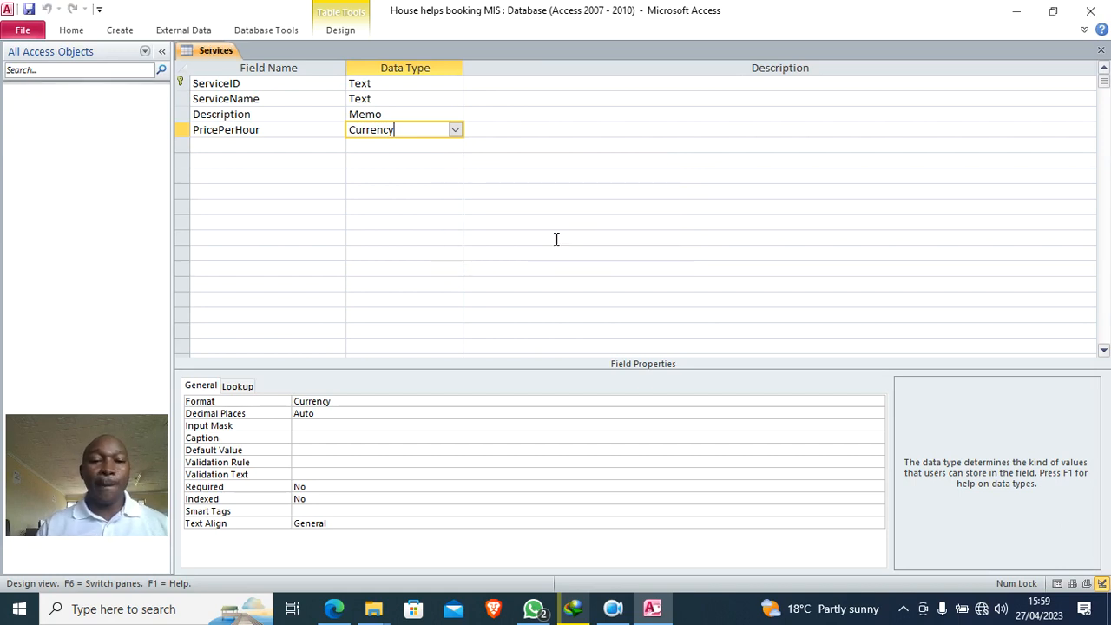
- Close the Services table and start a new blank table design
right_click(217, 50)
left_click(263, 97)
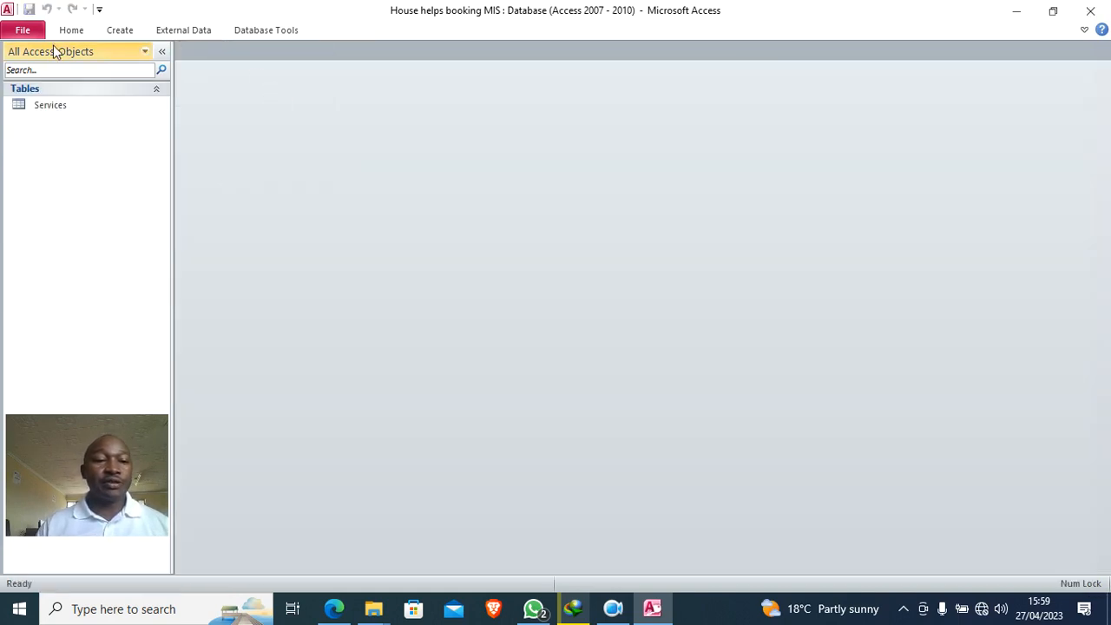
left_click(119, 30)
left_click(122, 80)
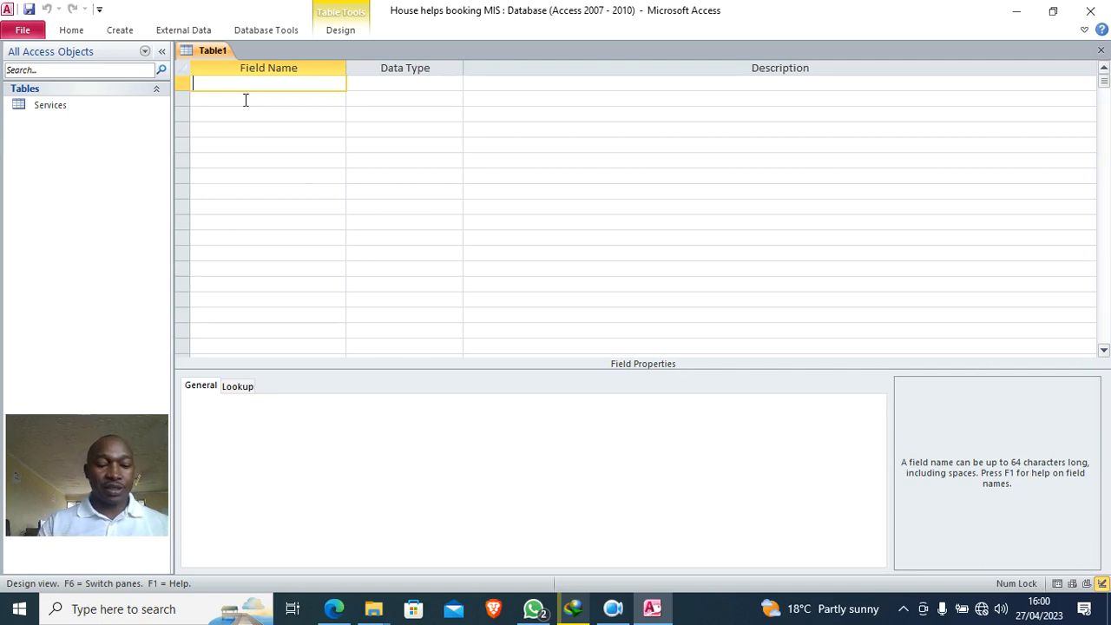
- Add PaymentsID as a Text field and make it the primary key
type("Payments")
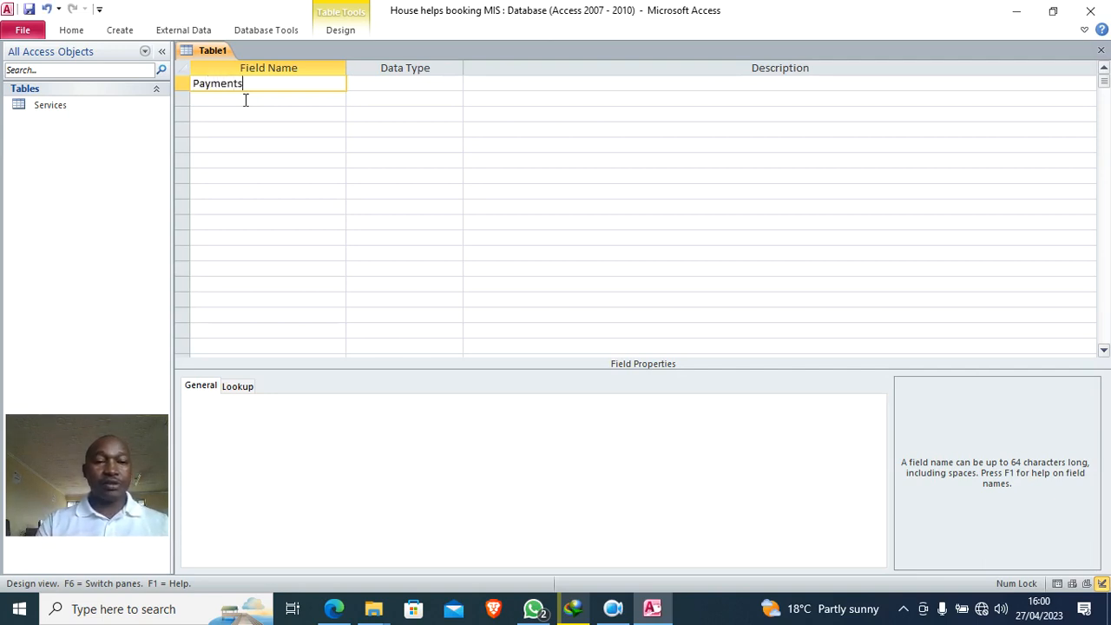
key("Caps_Lock")
type("ID")
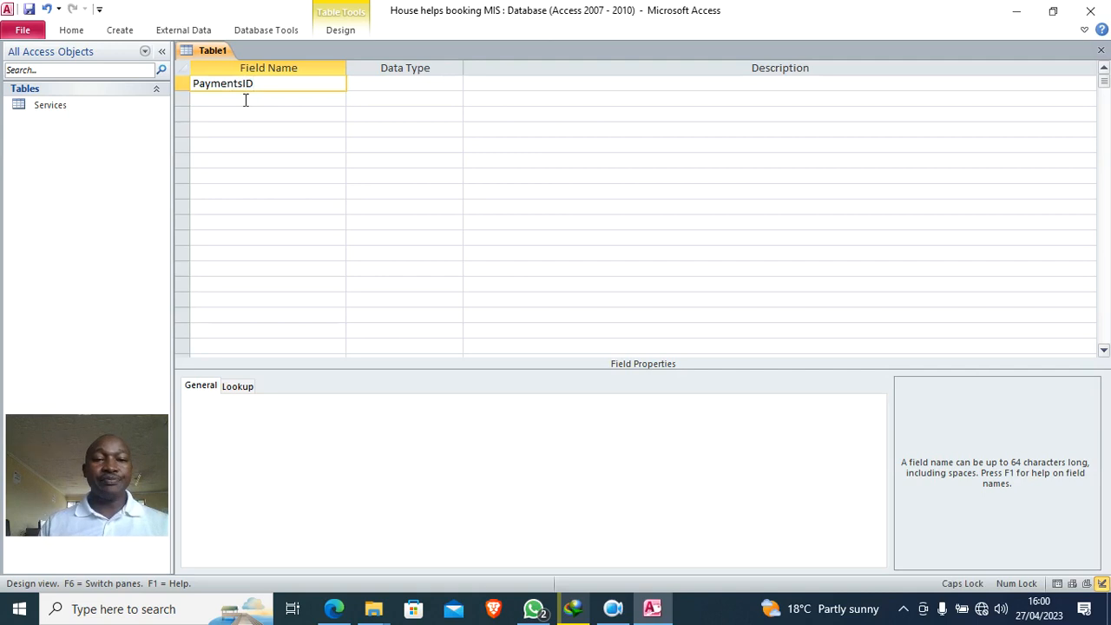
double_click(368, 88)
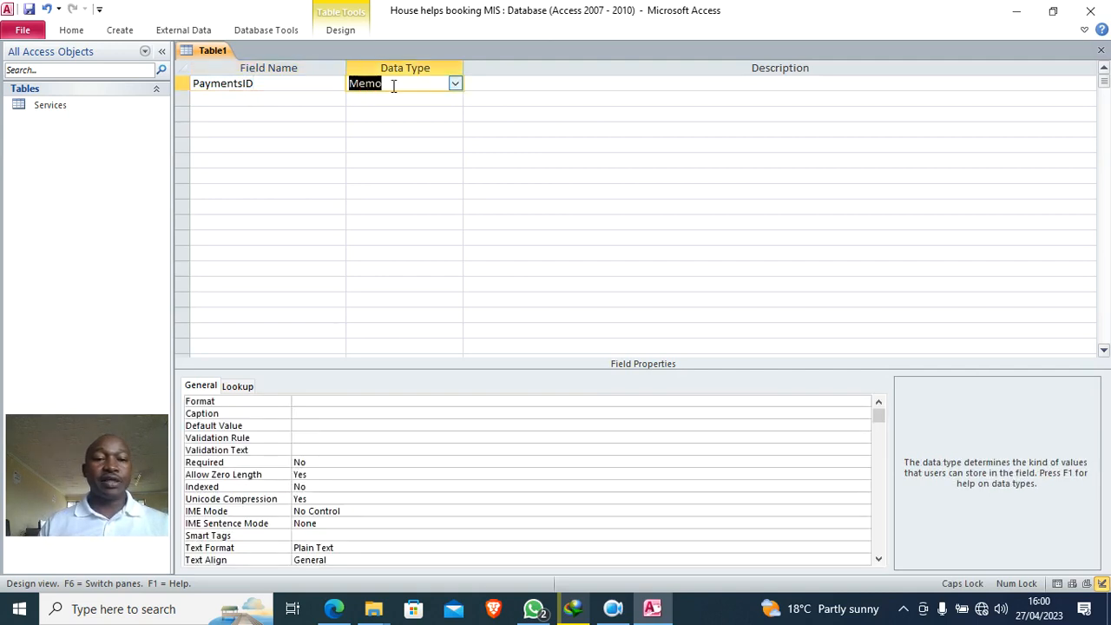
double_click(393, 85)
type("T")
right_click(388, 84)
left_click(430, 99)
- Add HelperID as a second Text field
left_click(312, 97)
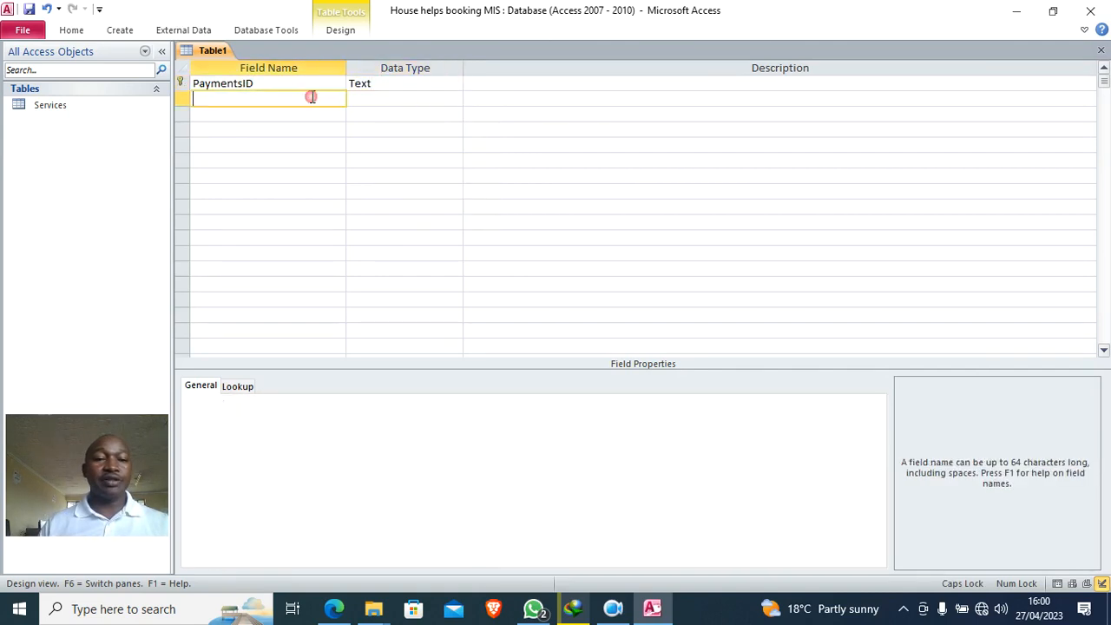
type("hELPER")
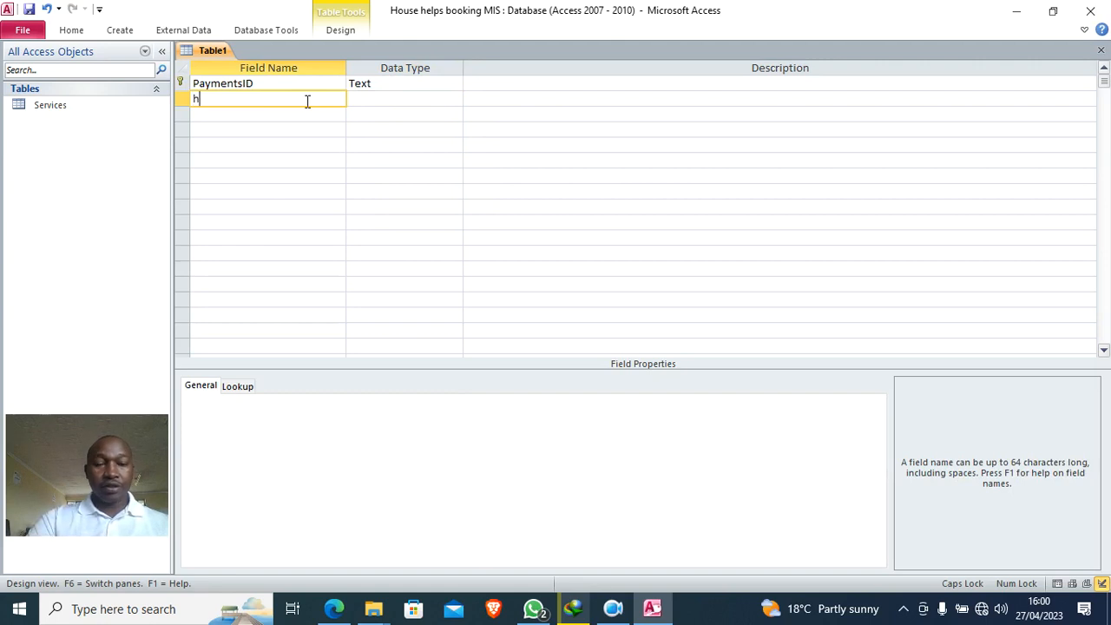
key("BackSpace")
key("BackSpace")
key("BackSpace")
key("BackSpace")
key("BackSpace")
key("BackSpace")
type("H")
key("Caps_Lock")
type("elper")
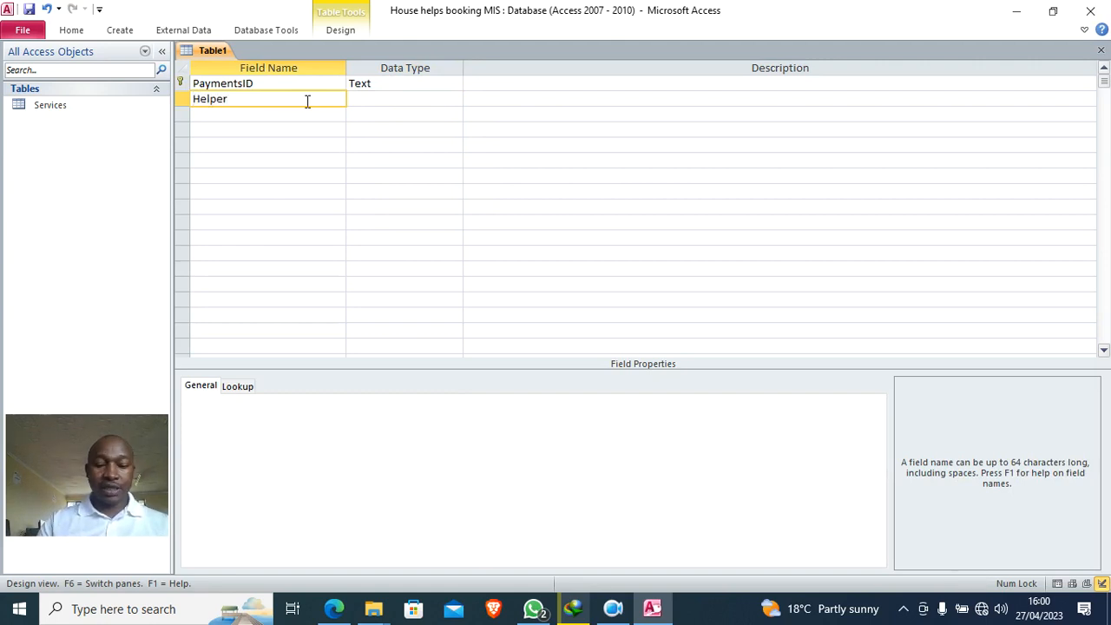
type("ID")
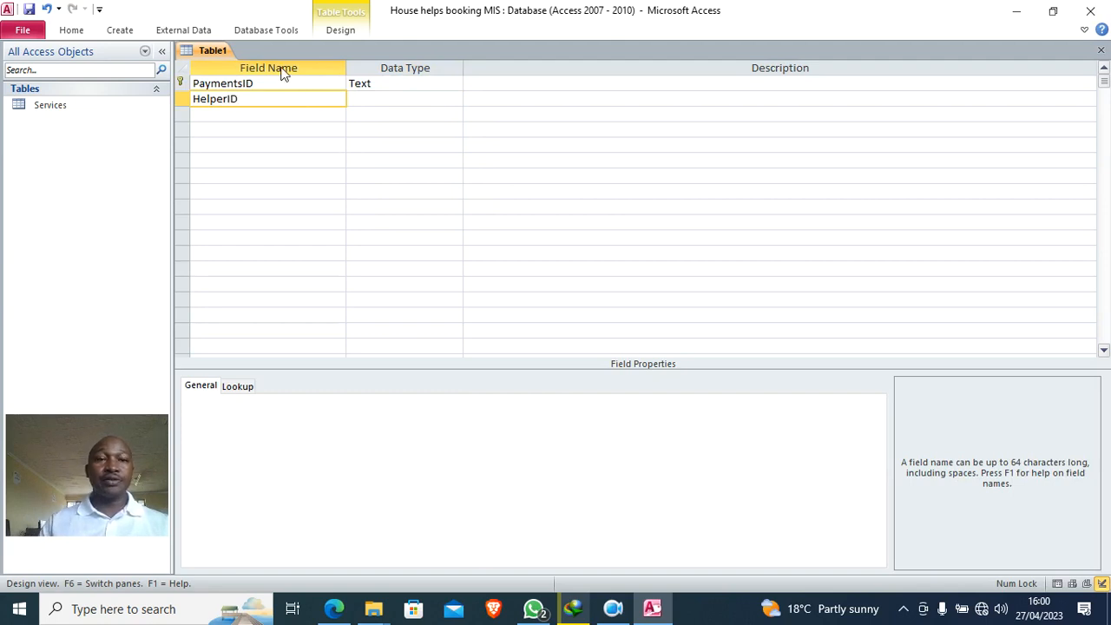
- Clear a misspelled third field name and set that row's data type to Currency
left_click(228, 115)
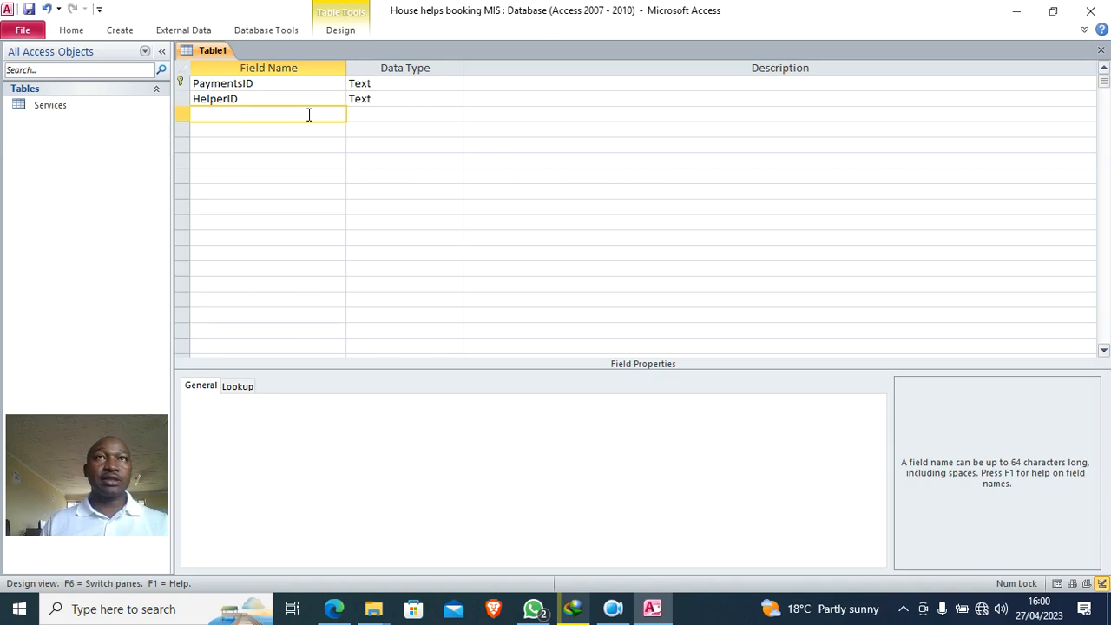
type("Bookinn")
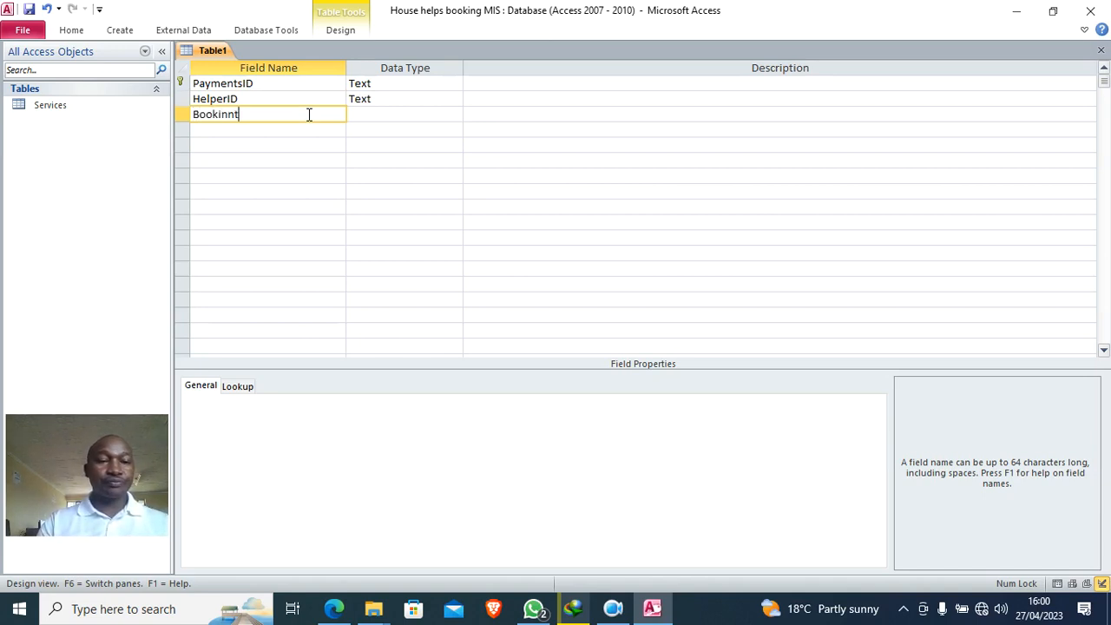
key("BackSpace")
type("t")
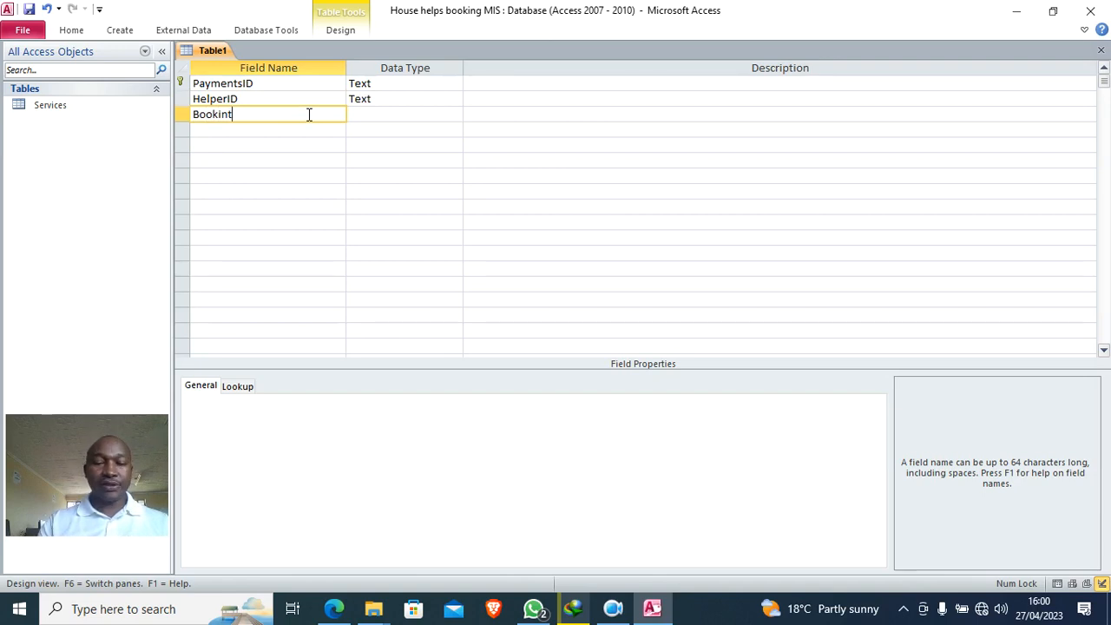
key("BackSpace")
key("BackSpace")
key("BackSpace")
key("BackSpace")
key("BackSpace")
key("BackSpace")
key("BackSpace")
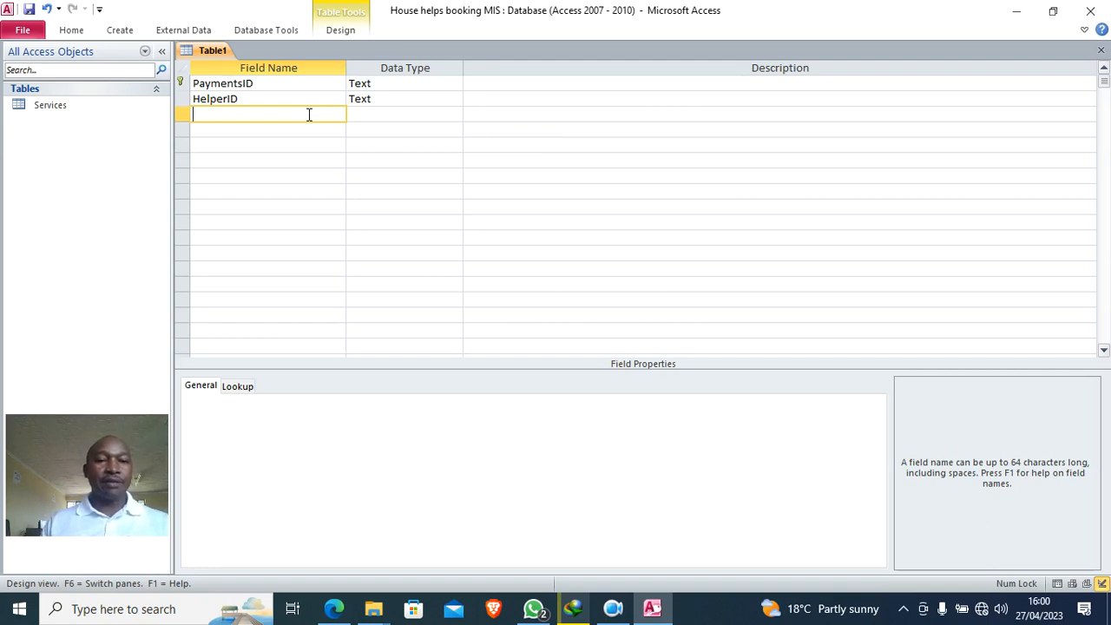
key("Tab")
type("am")
key("BackSpace")
key("BackSpace")
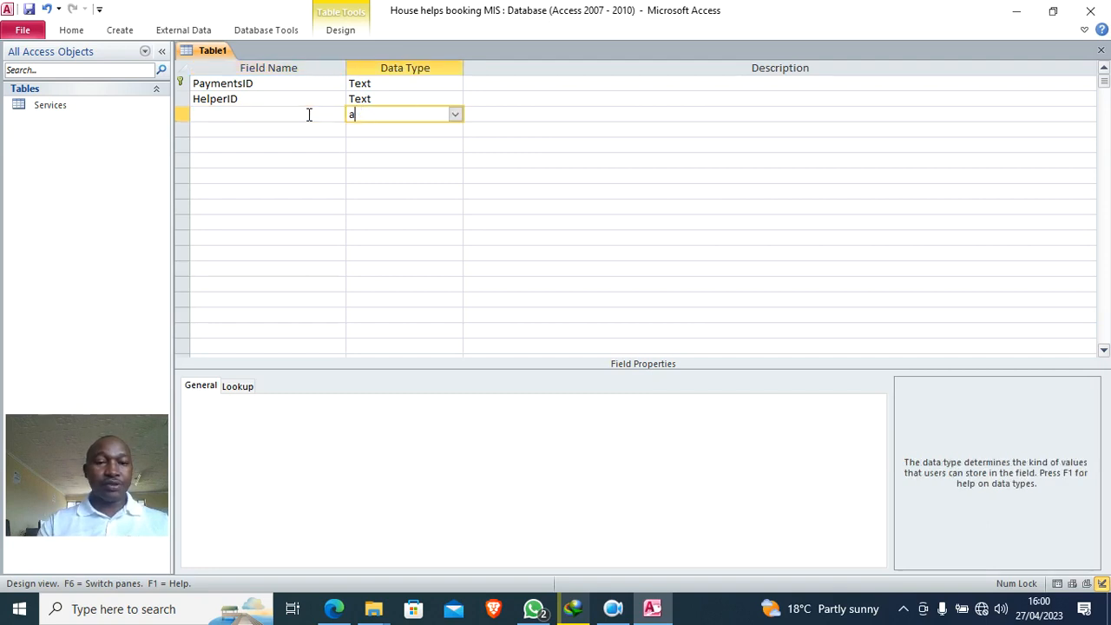
type("currency")
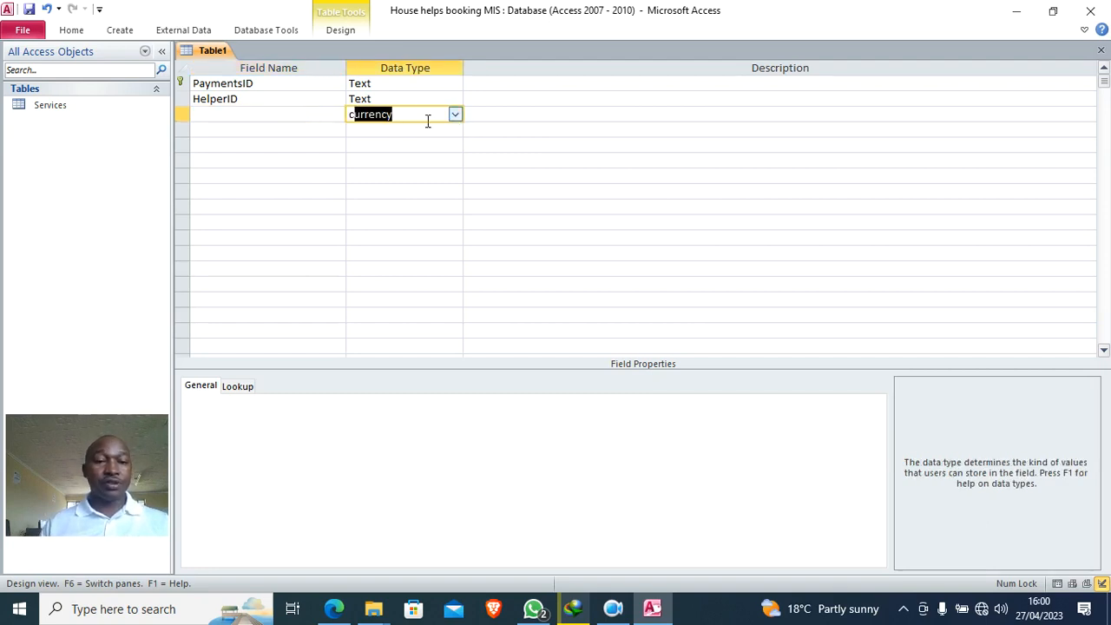
- Name the Currency field AmountPaid and start saving the table
left_click(315, 110)
key("Caps_Lock")
type("AMOUN")
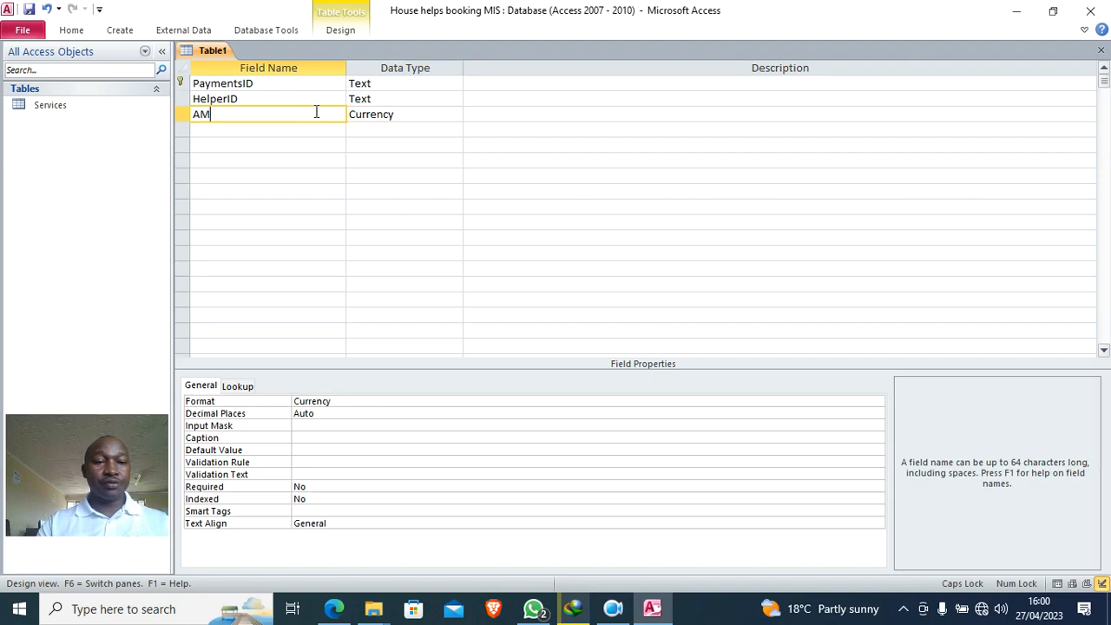
key("BackSpace")
key("BackSpace")
key("BackSpace")
key("BackSpace")
key("Caps_Lock")
type("m")
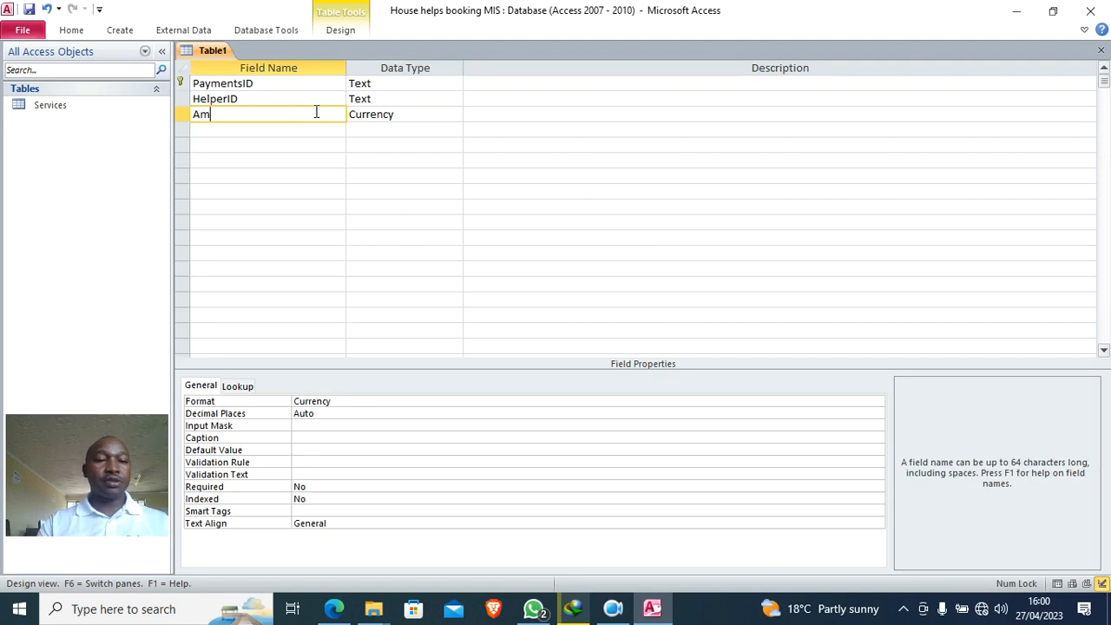
type("ountPaid")
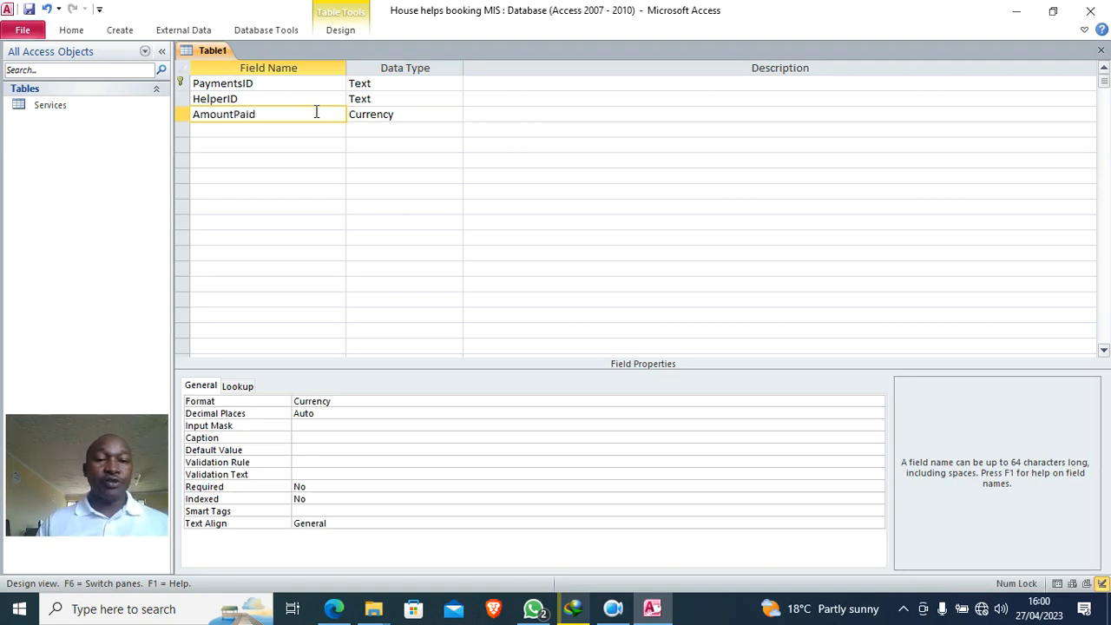
left_click(264, 132)
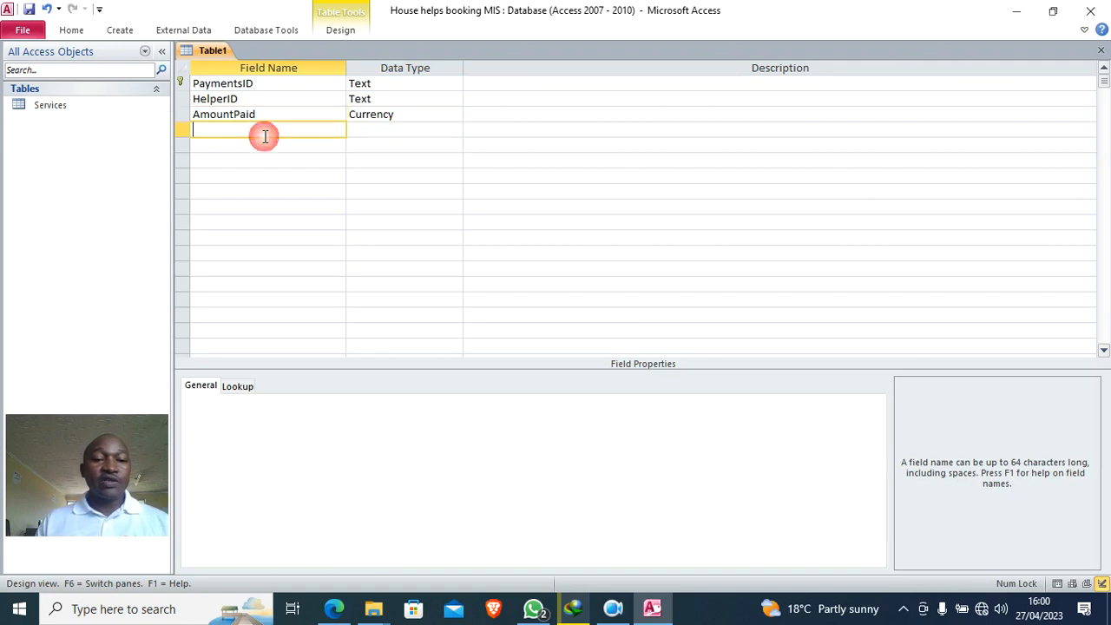
left_click(29, 8)
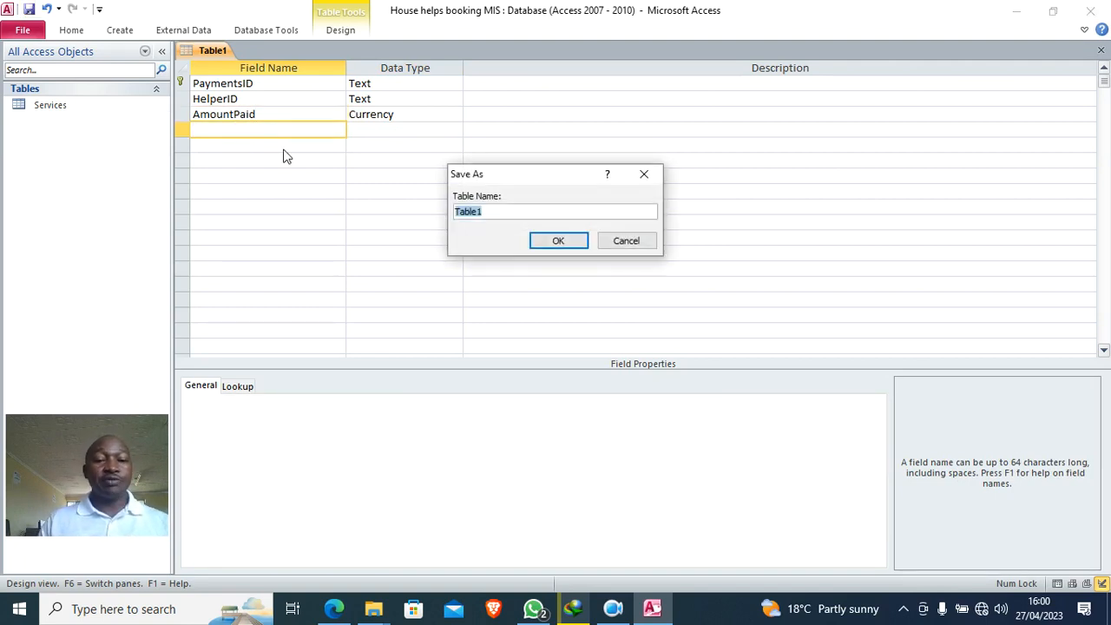
- Save the table as 'Payments' and close its design window
type("Payments")
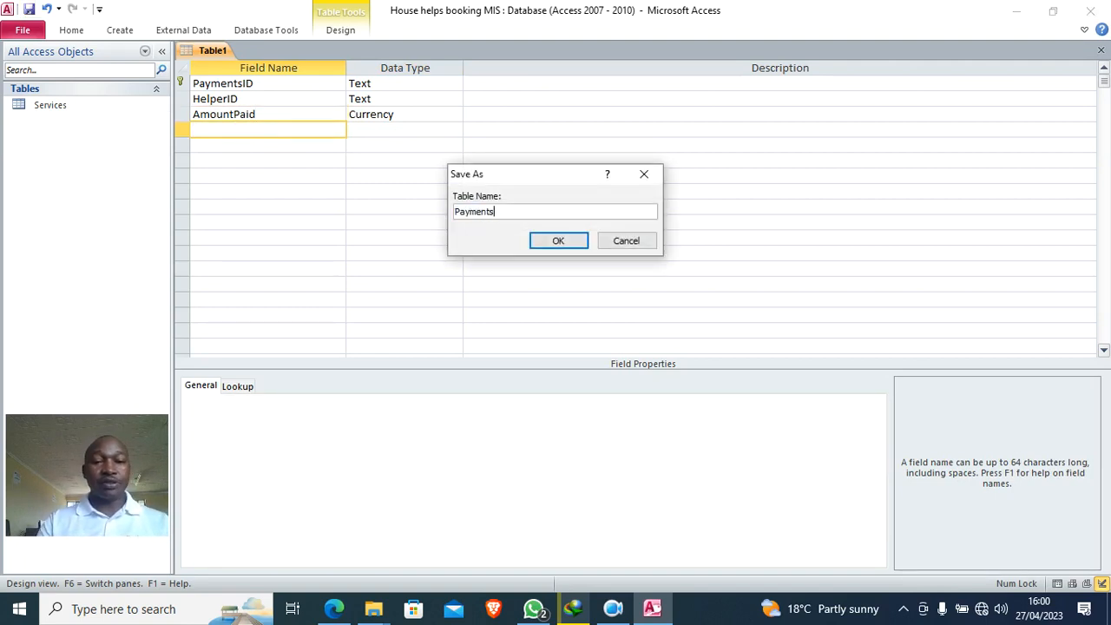
left_click(550, 248)
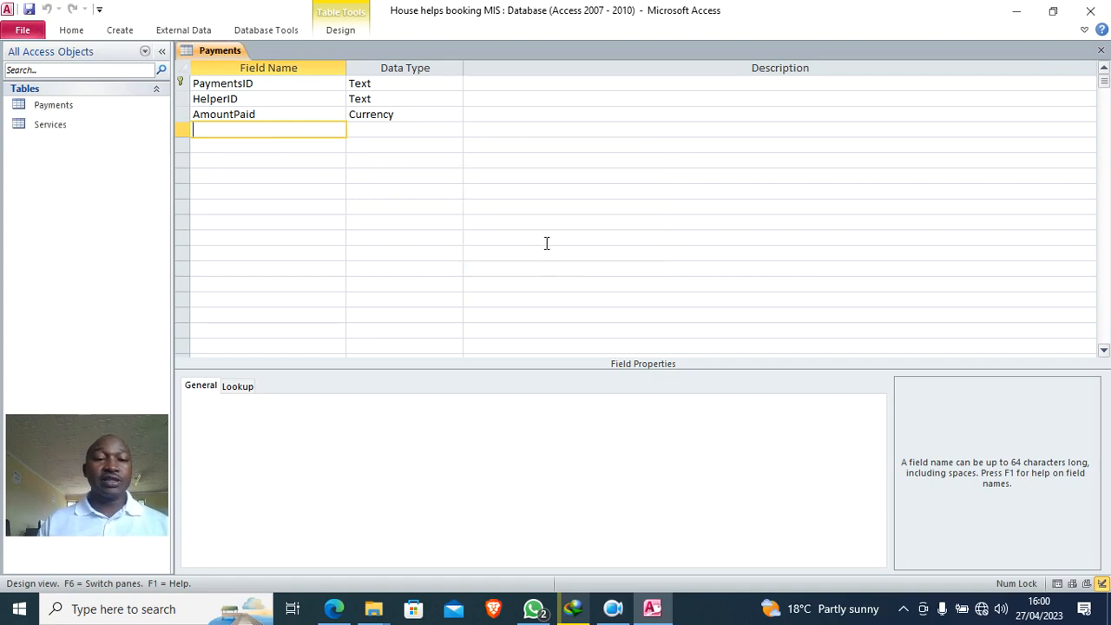
right_click(218, 52)
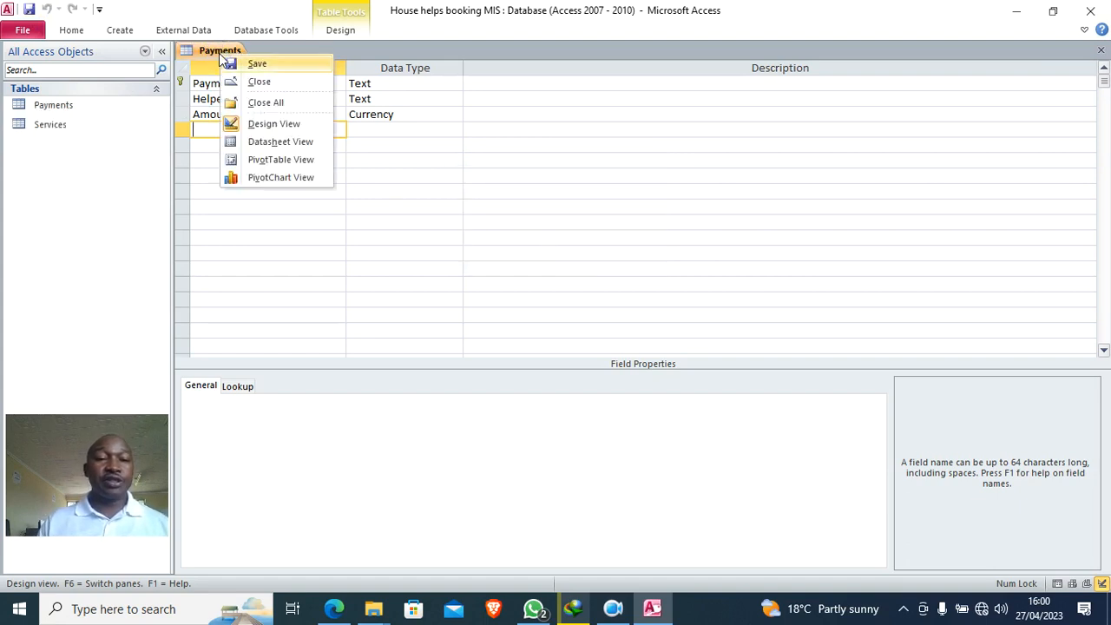
left_click(283, 103)
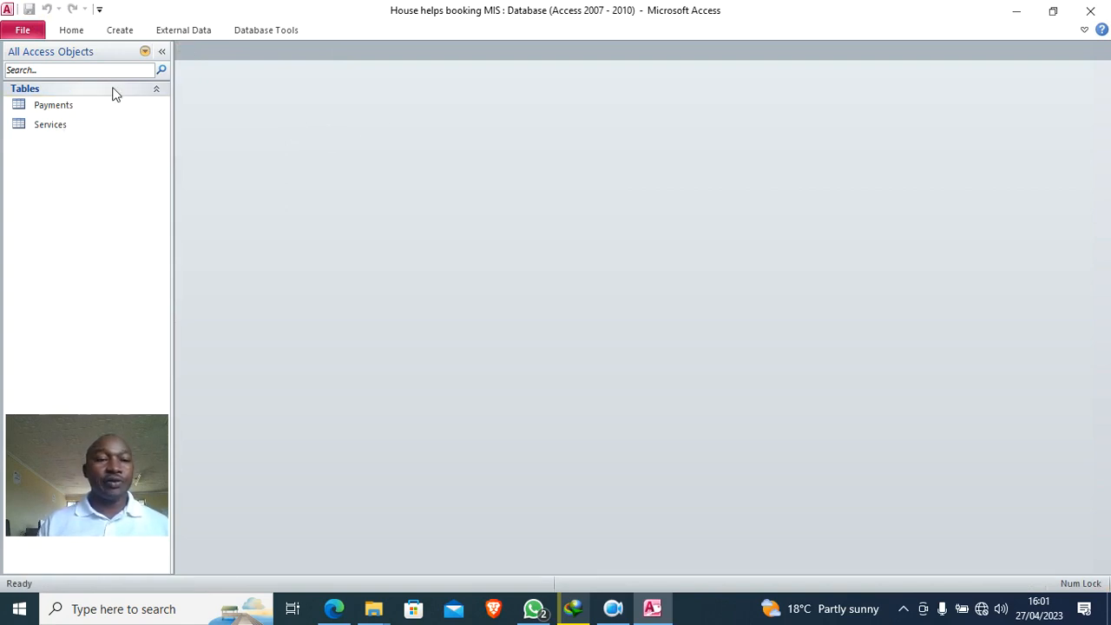
left_click(116, 33)
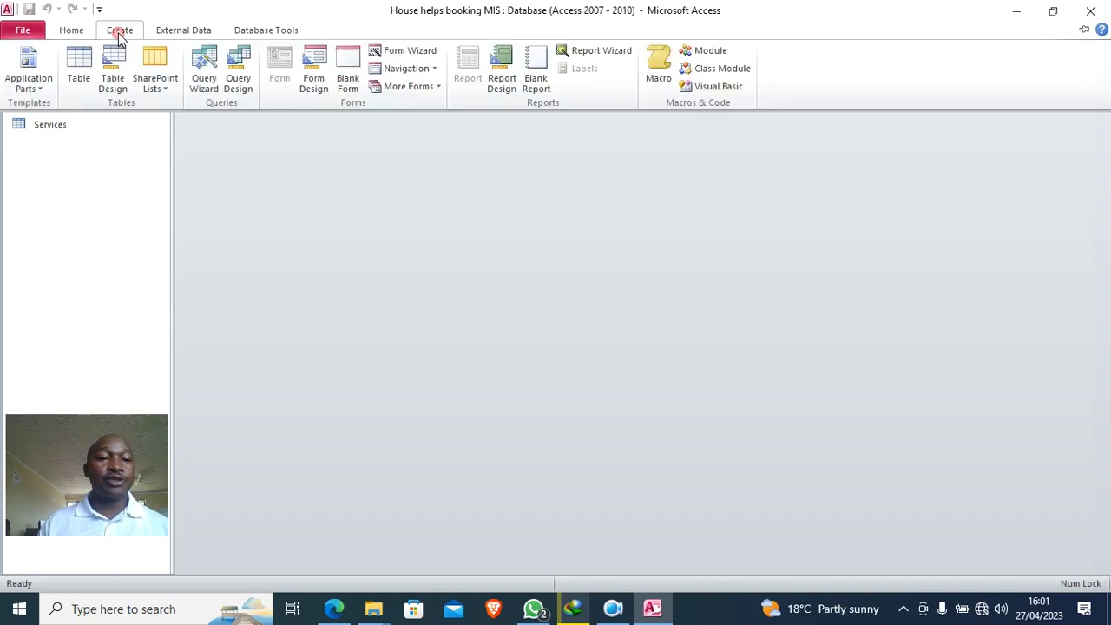
- Start a new table in Design view with HelperID as its primary key
left_click(114, 76)
type("Helper")
key("Caps_Lock")
type("IS")
key("BackSpace")
type("D")
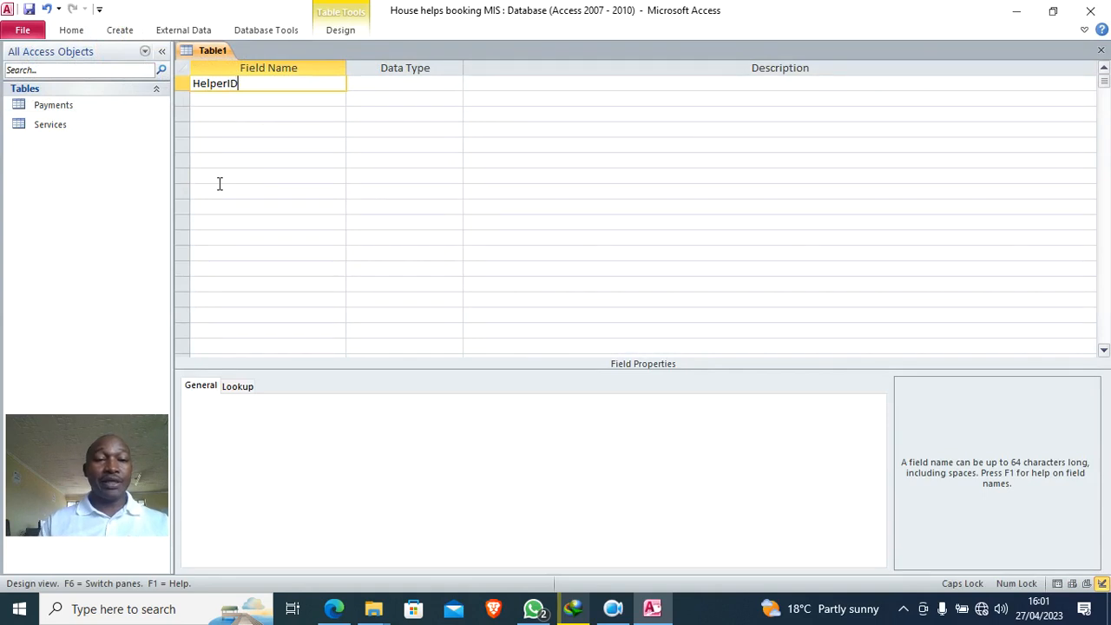
right_click(244, 81)
left_click(301, 93)
- Add a HelpersName field with the Text data type
left_click(252, 96)
type("HO")
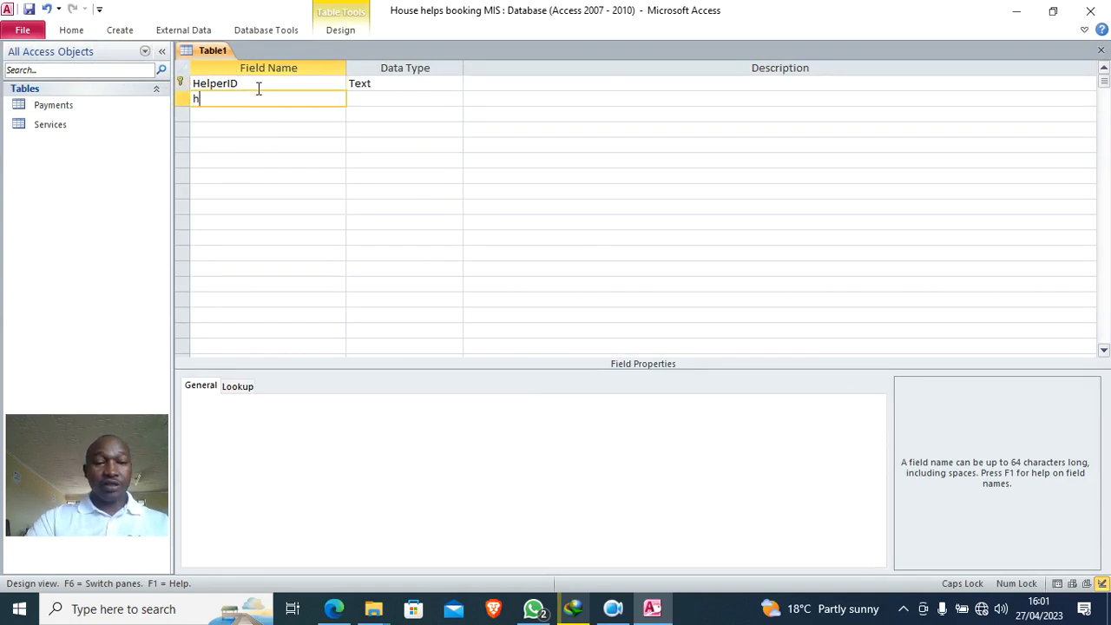
key("BackSpace")
key("BackSpace")
key("Caps_Lock")
type("h")
key("Caps_Lock")
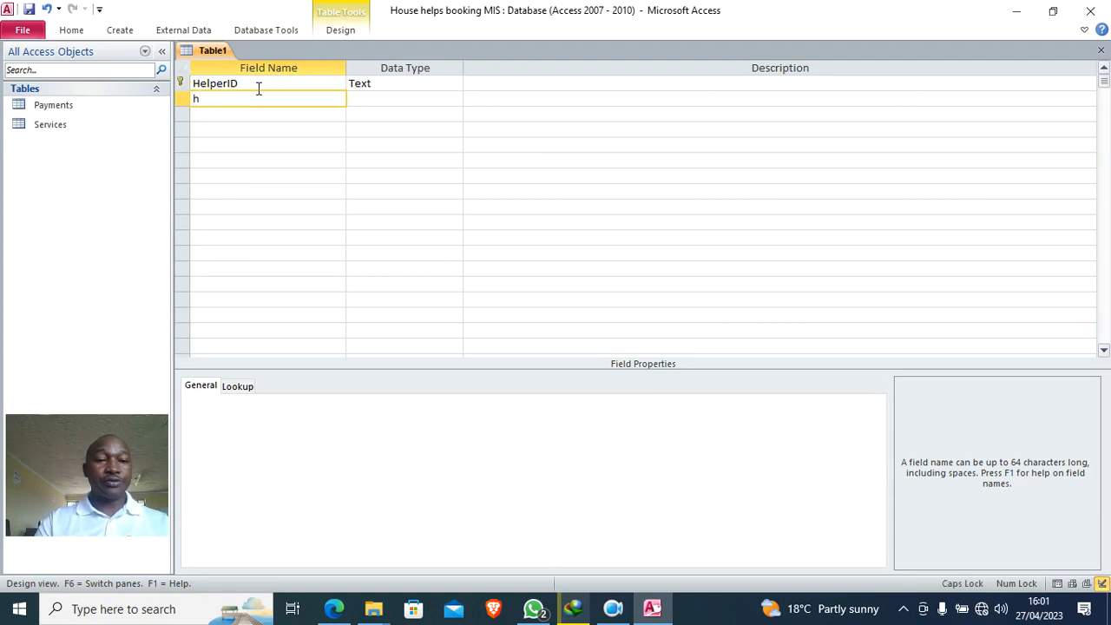
type("HE")
key("BackSpace")
key("Caps_Lock")
type("elpersNAMe")
key("BackSpace")
key("BackSpace")
key("BackSpace")
type("ame")
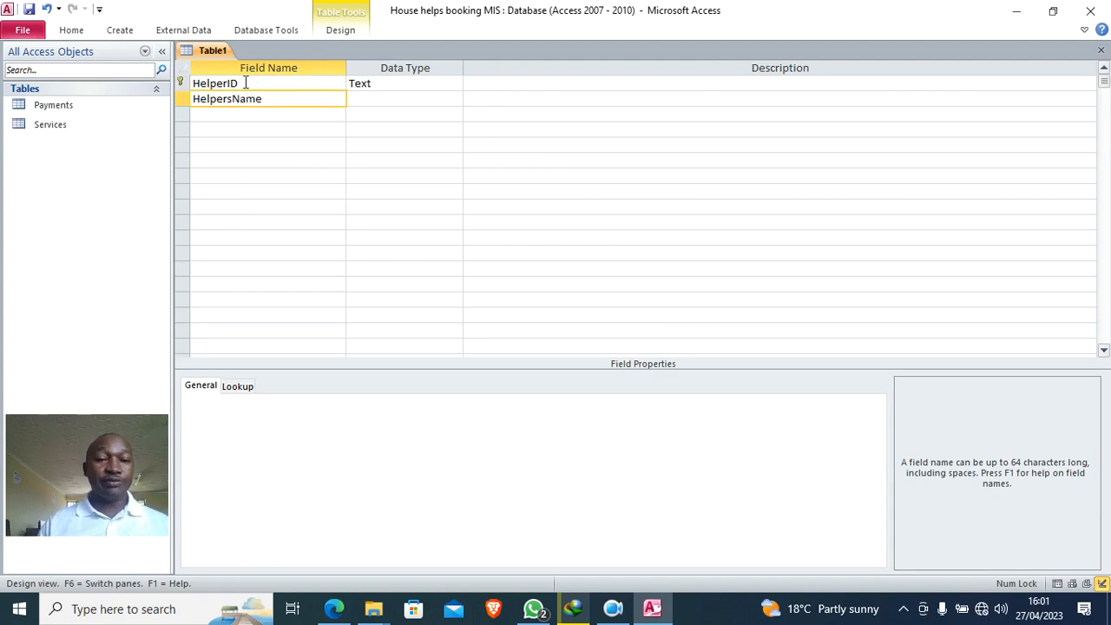
left_click(354, 99)
- Add a PhoneNumber field as Text
left_click(265, 115)
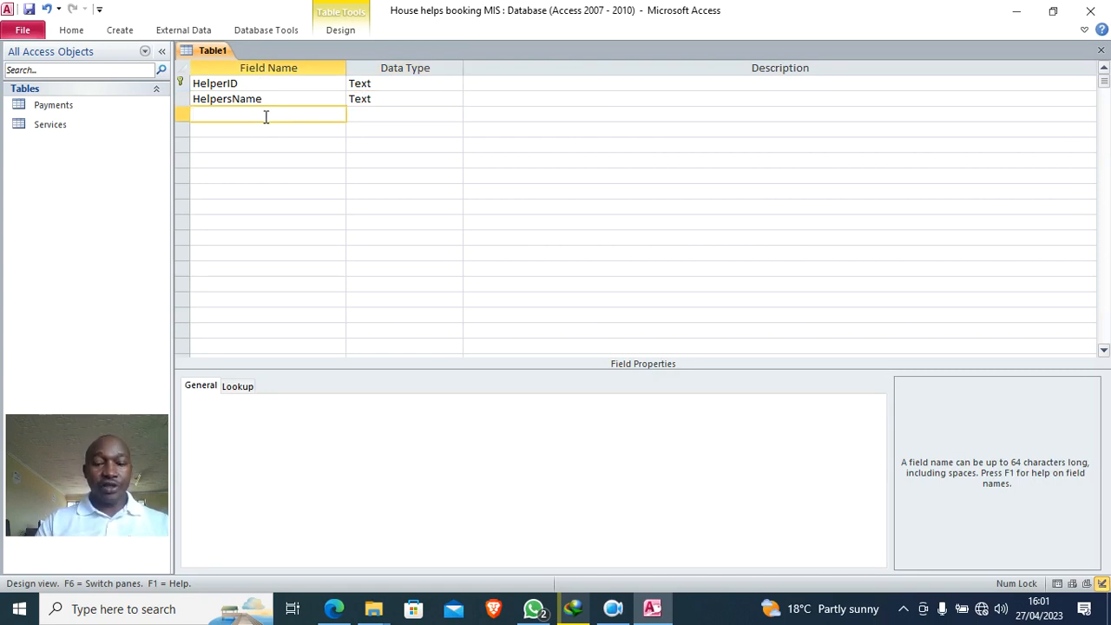
type("PhoneN")
key("Caps_Lock")
type("U")
key("BackSpace")
key("Caps_Lock")
type("umber")
key("Tab")
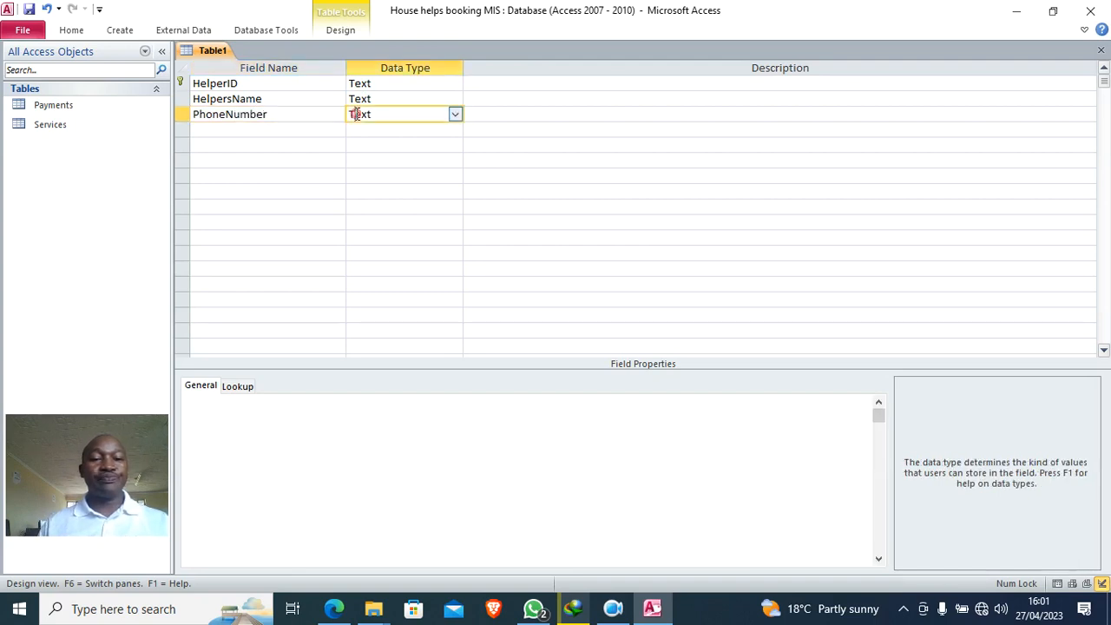
- Add EmailAddress as a Hyperlink field and ContactInfo as a Text field
left_click(241, 128)
type("EmailAd")
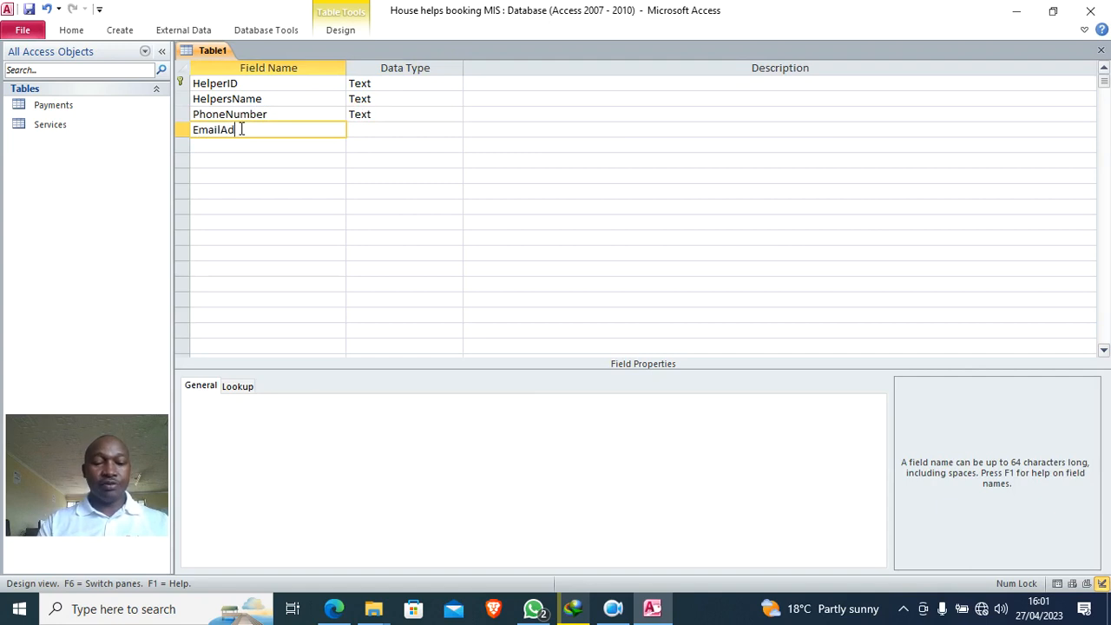
type("dress")
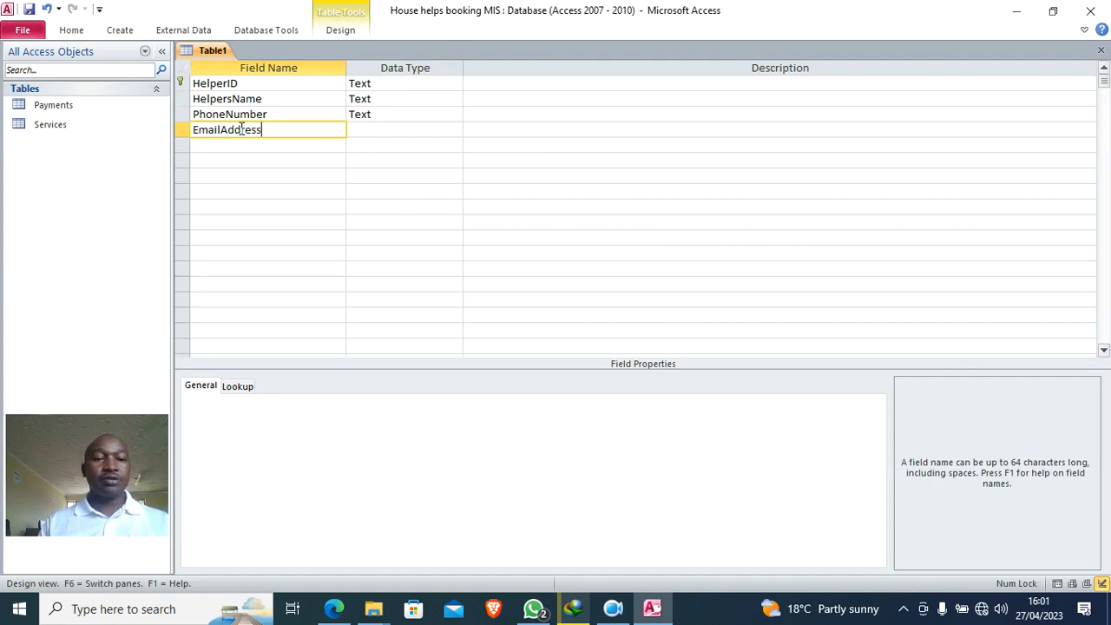
left_click(360, 129)
type("hyperlink")
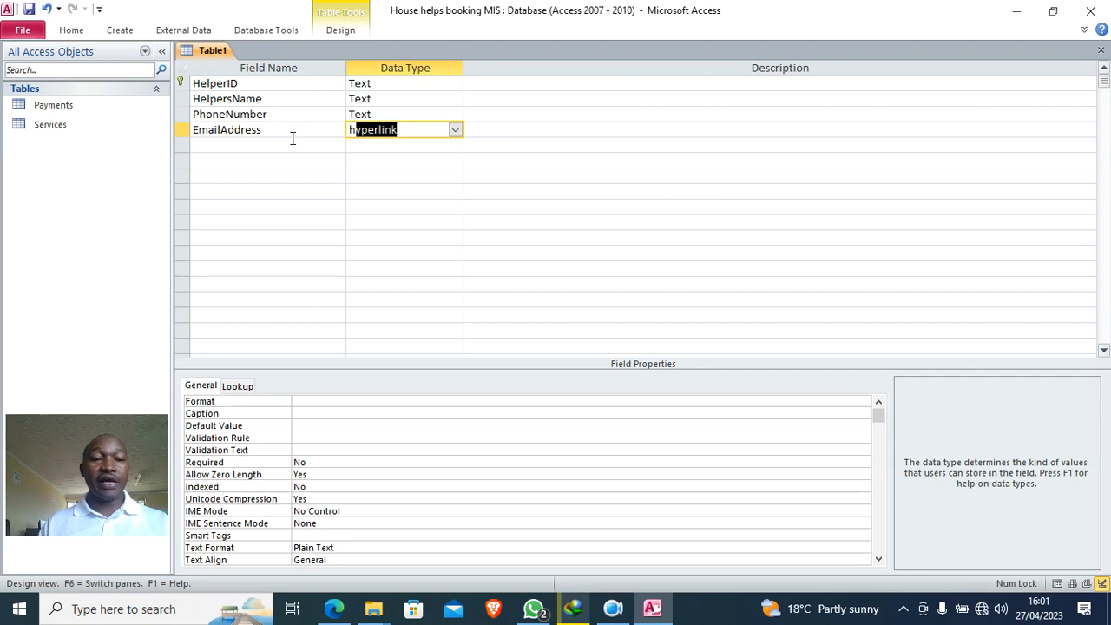
left_click(266, 145)
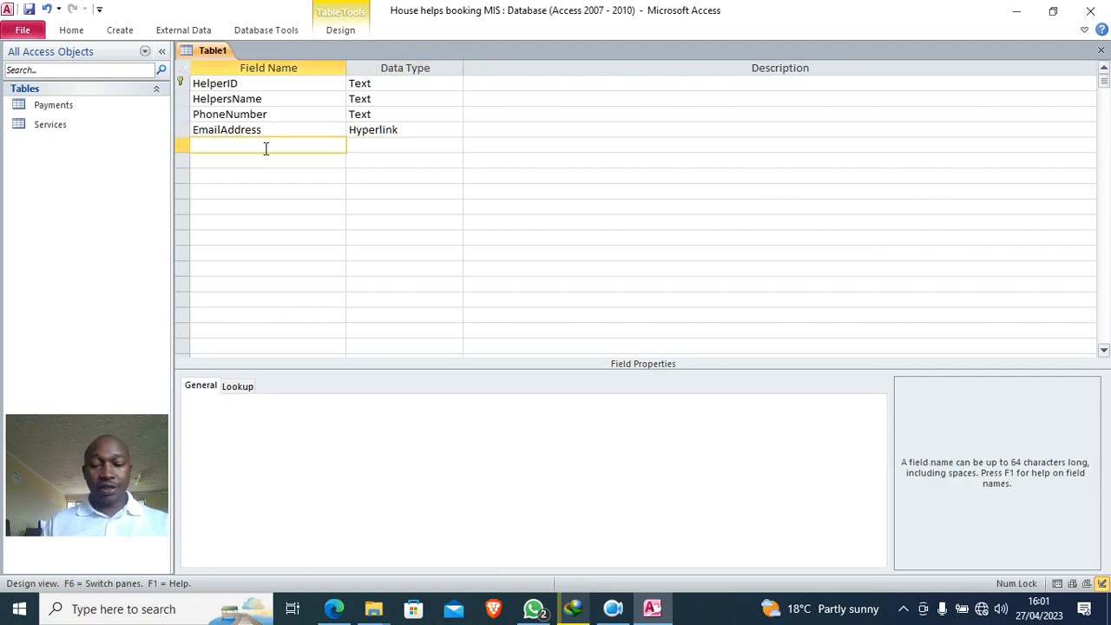
type("Contact")
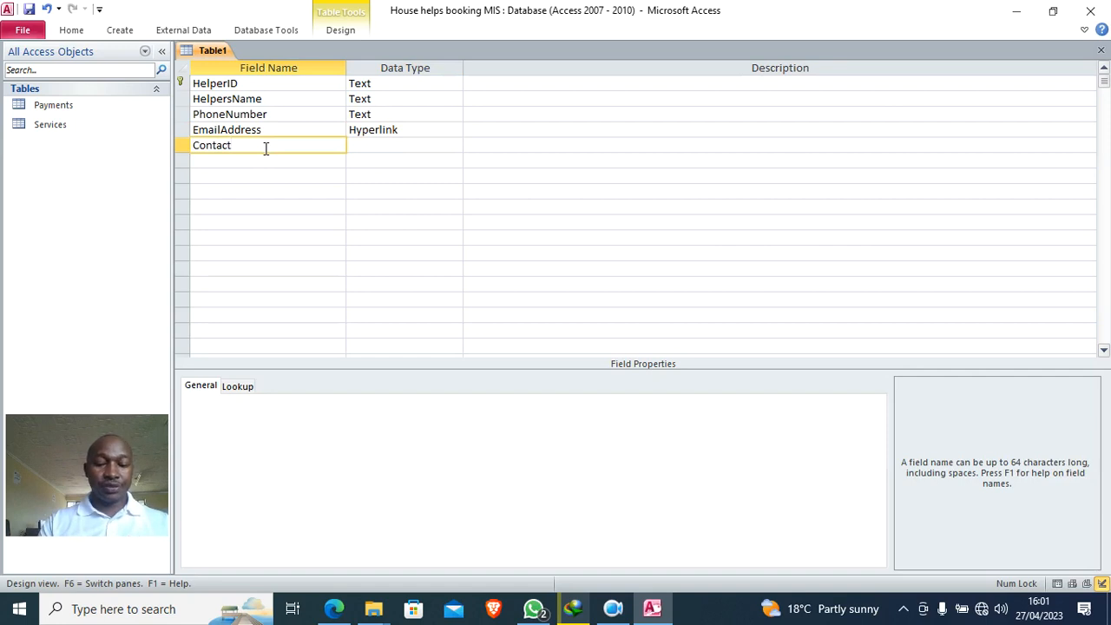
type("Info")
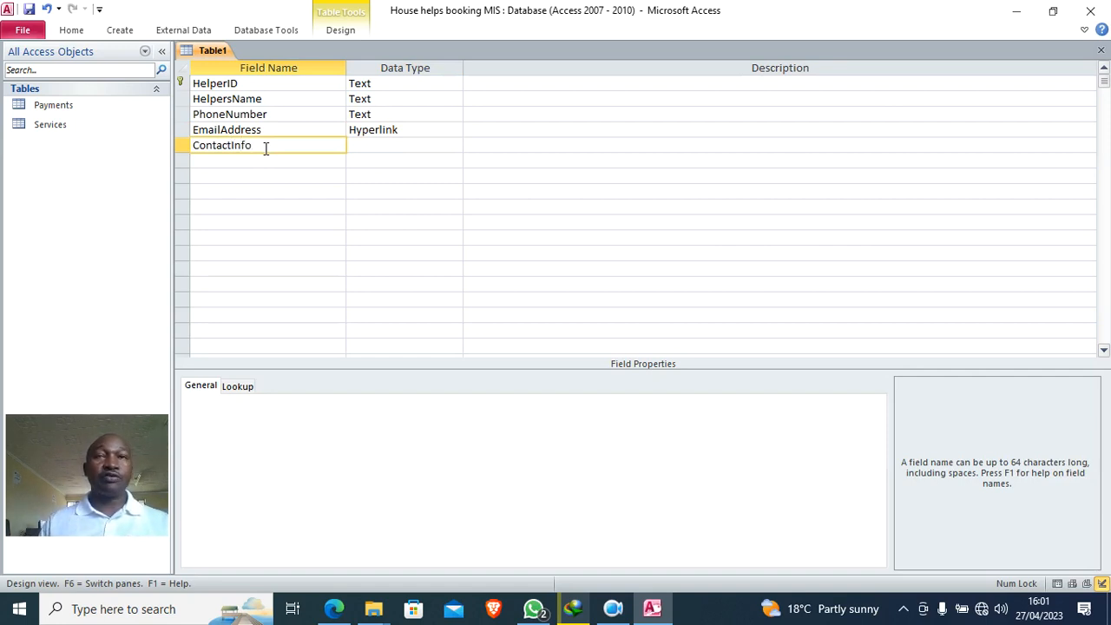
left_click(358, 148)
- Add Skills and Photo fields, making Photo an Attachment
left_click(287, 161)
key("Caps_Lock")
type("S")
key("Caps_Lock")
type("kills")
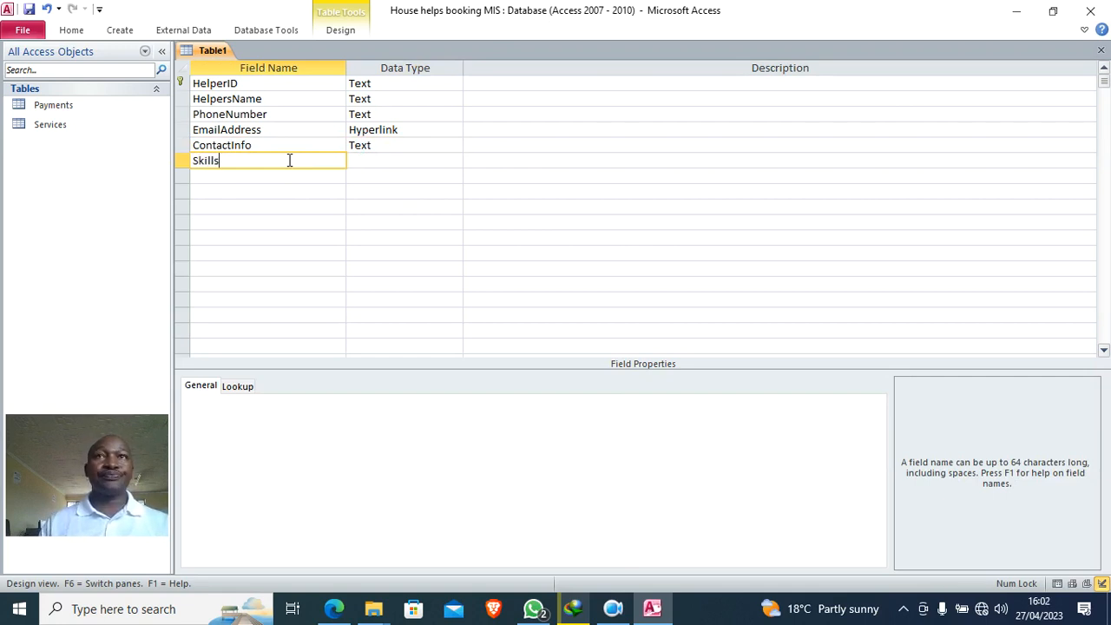
left_click(270, 179)
type("Photo")
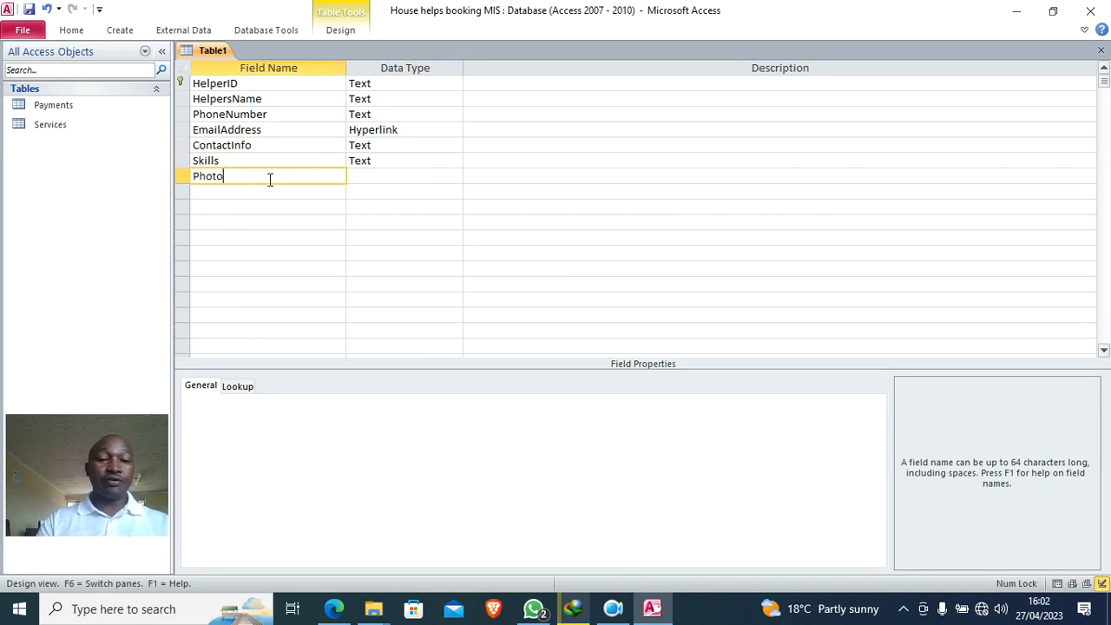
left_click(357, 179)
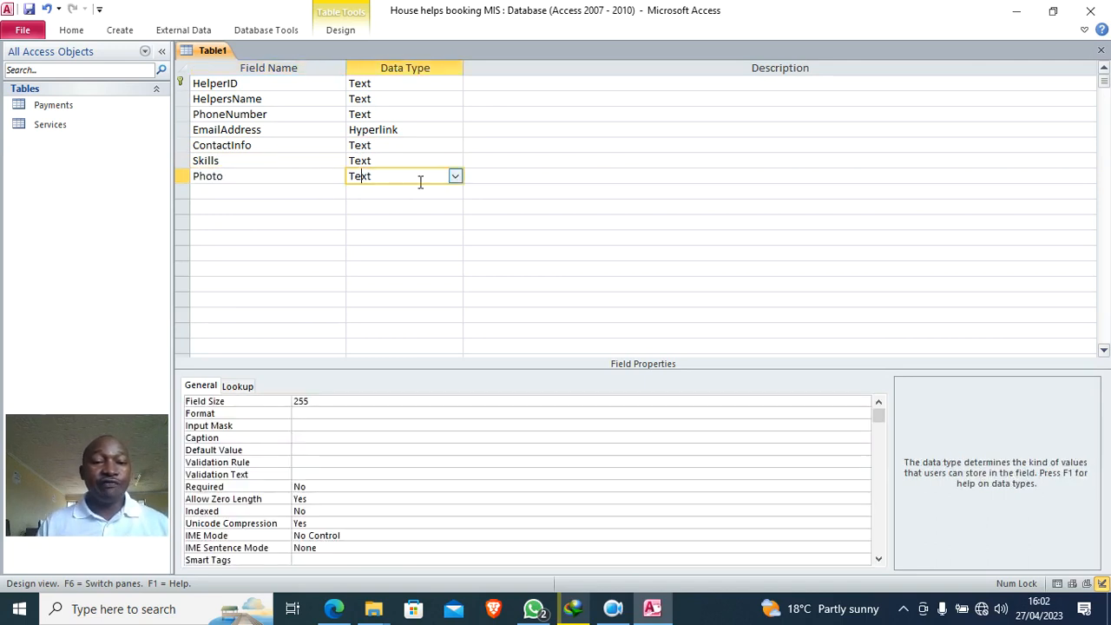
left_click(454, 177)
left_click(415, 330)
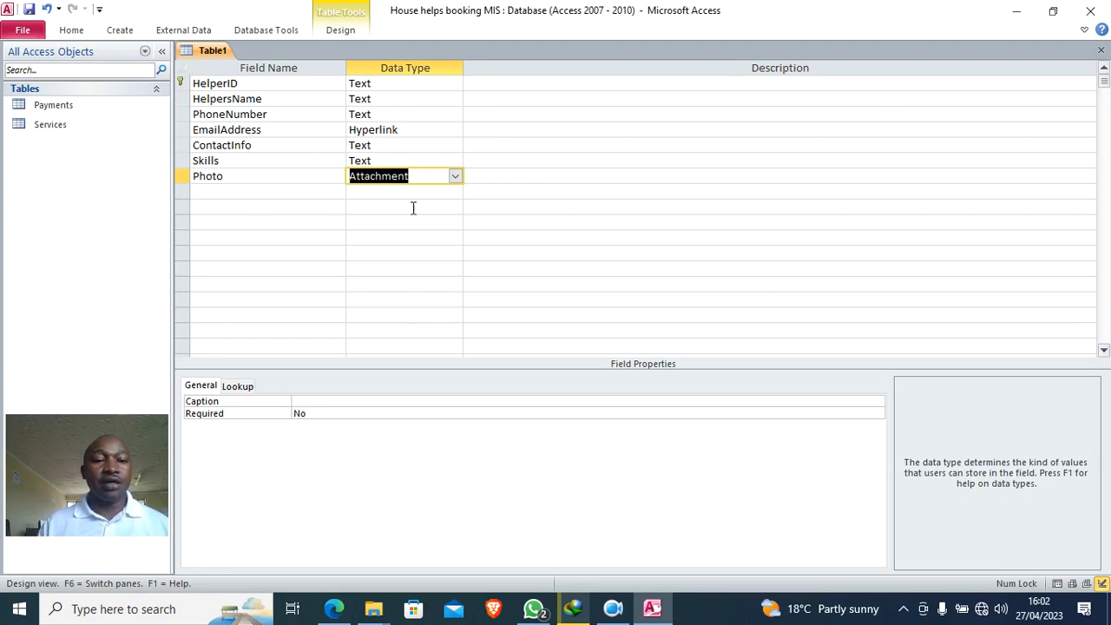
- Choose Lookup Wizard as the data type for Skills
left_click(404, 160)
left_click(454, 161)
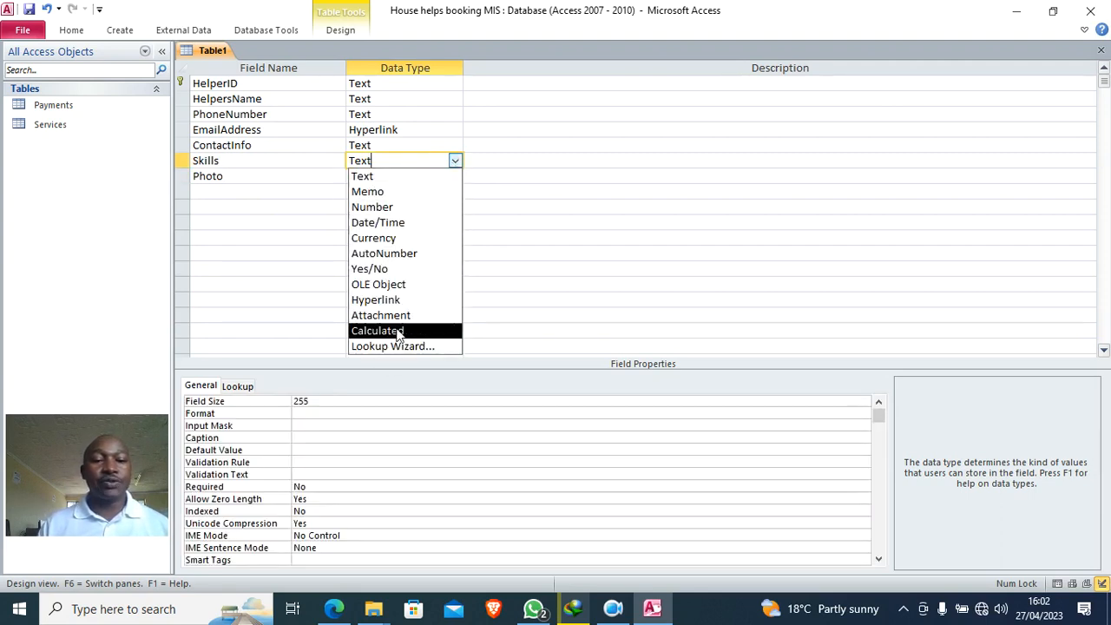
left_click(396, 346)
- Choose to type in the lookup values and enter Cleaning as the first one
left_click(512, 219)
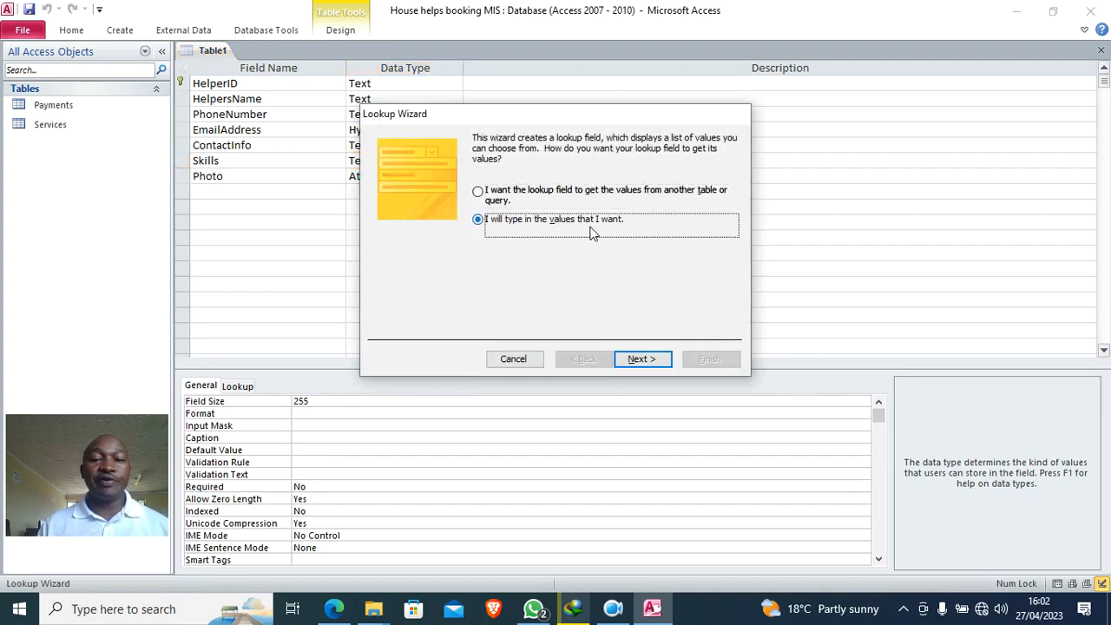
left_click(655, 358)
left_click(422, 234)
key("Caps_Lock")
type("C")
key("Caps_Lock")
type("leaning")
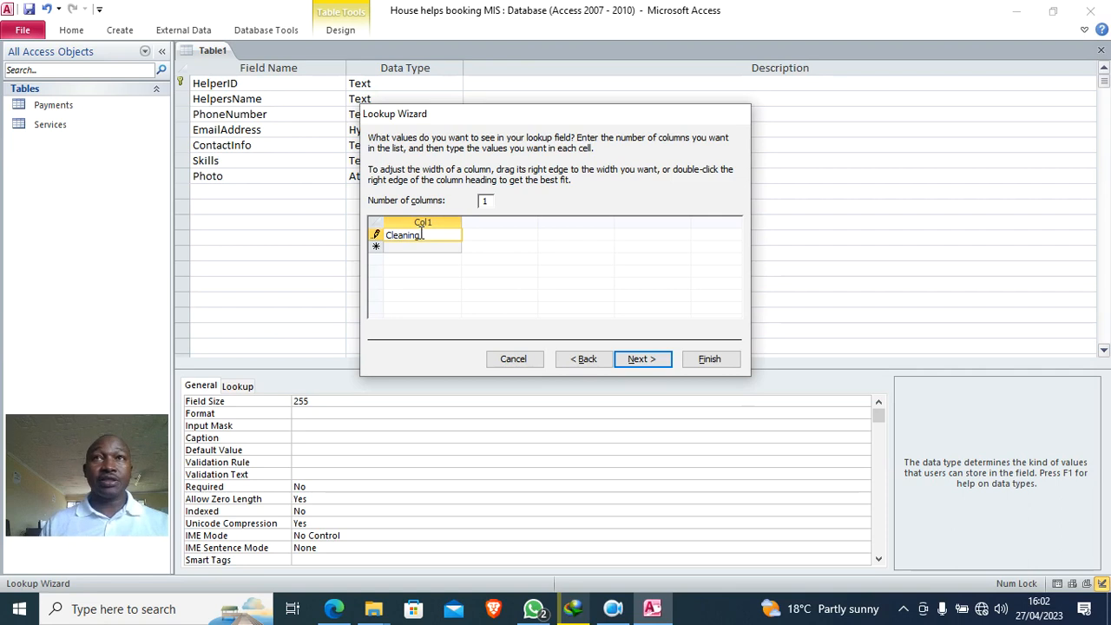
- Add Cooking, Gardening and Nursing to the list and finish the wizard
left_click(410, 247)
type("C")
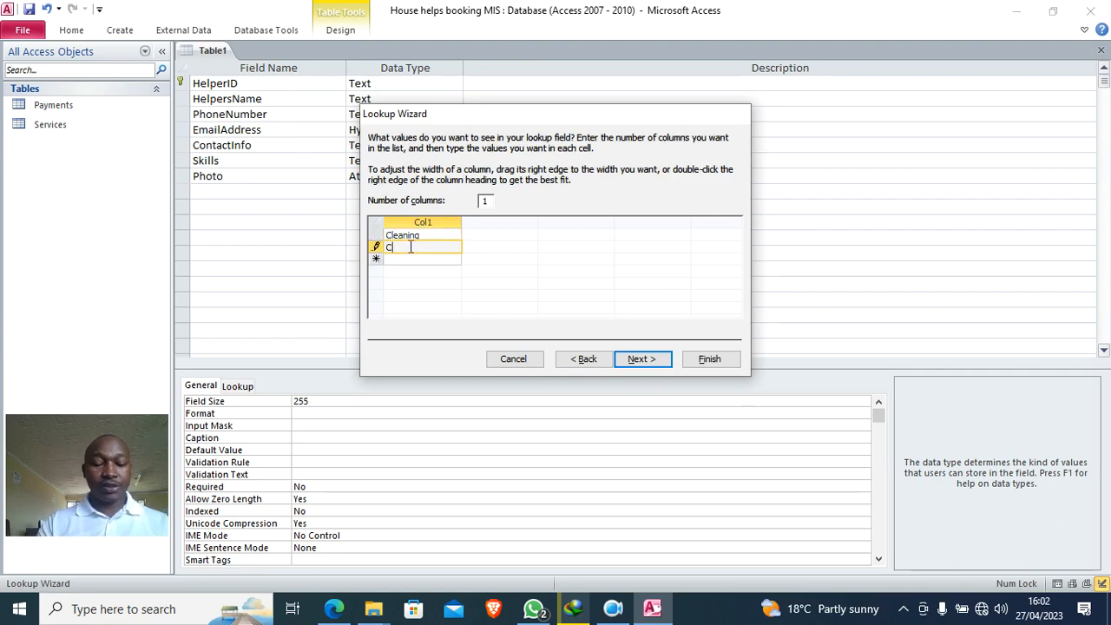
type("ooki")
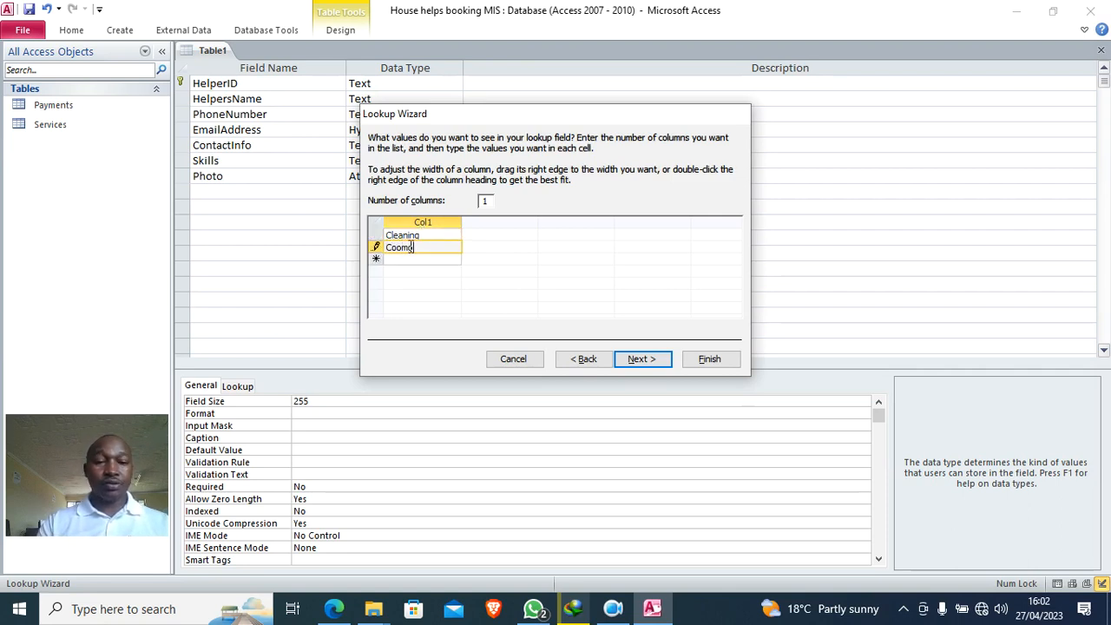
key("BackSpace")
type("king s")
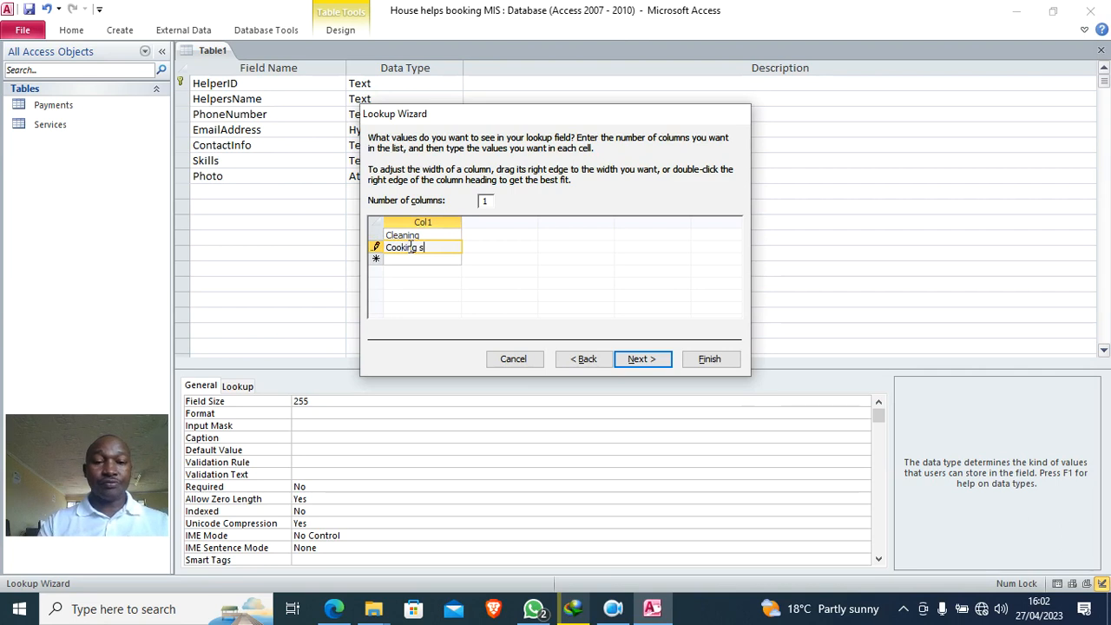
left_click(401, 261)
type("Gardening")
left_click(404, 270)
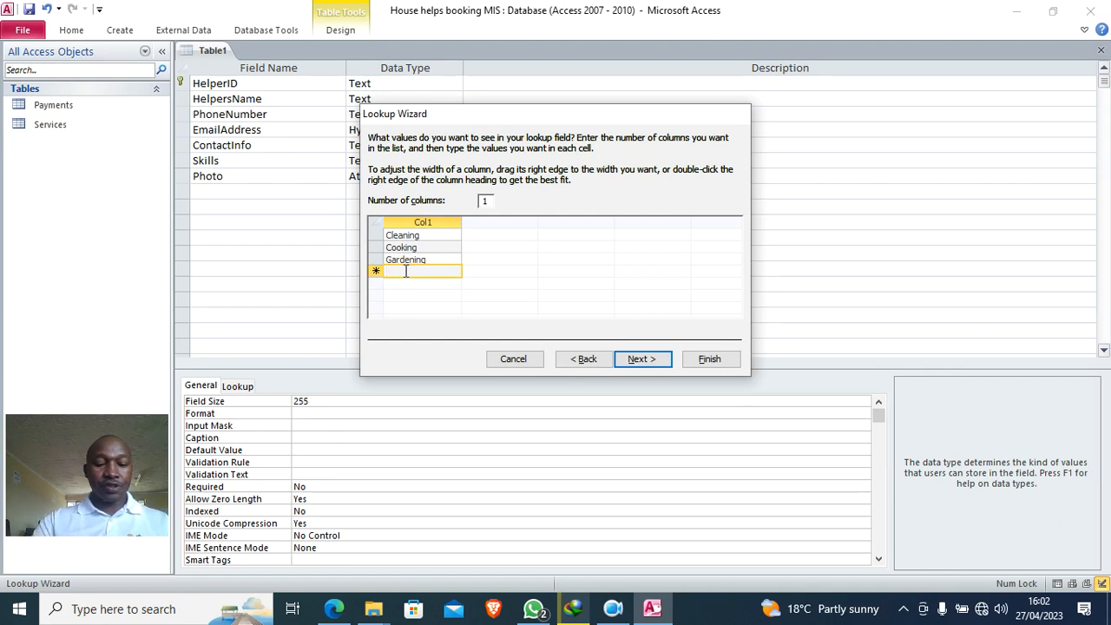
type("Nursing")
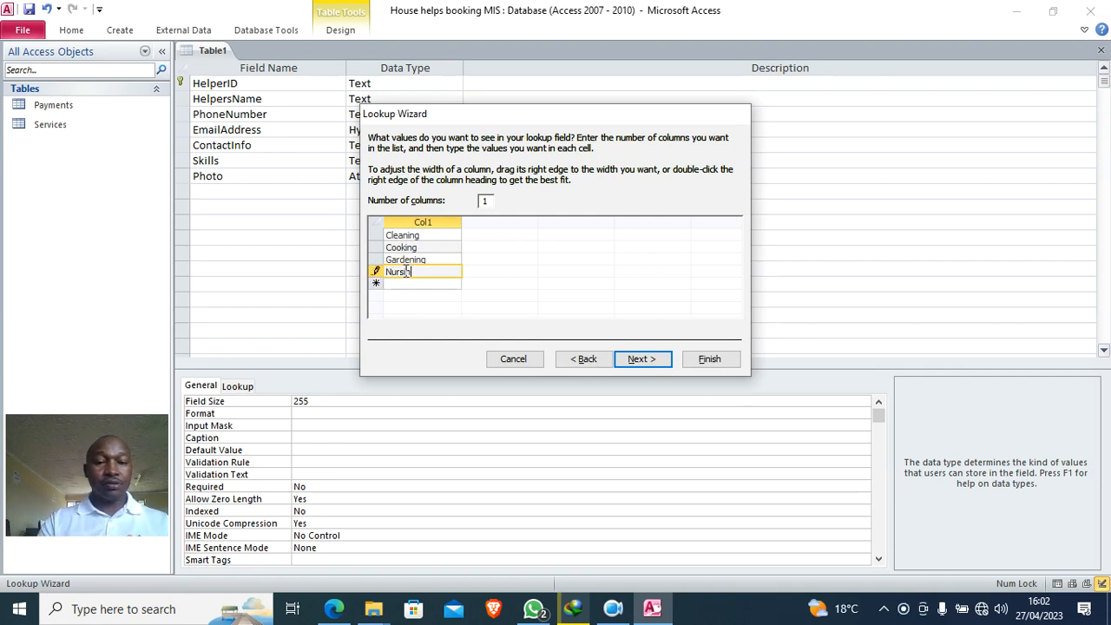
left_click(709, 363)
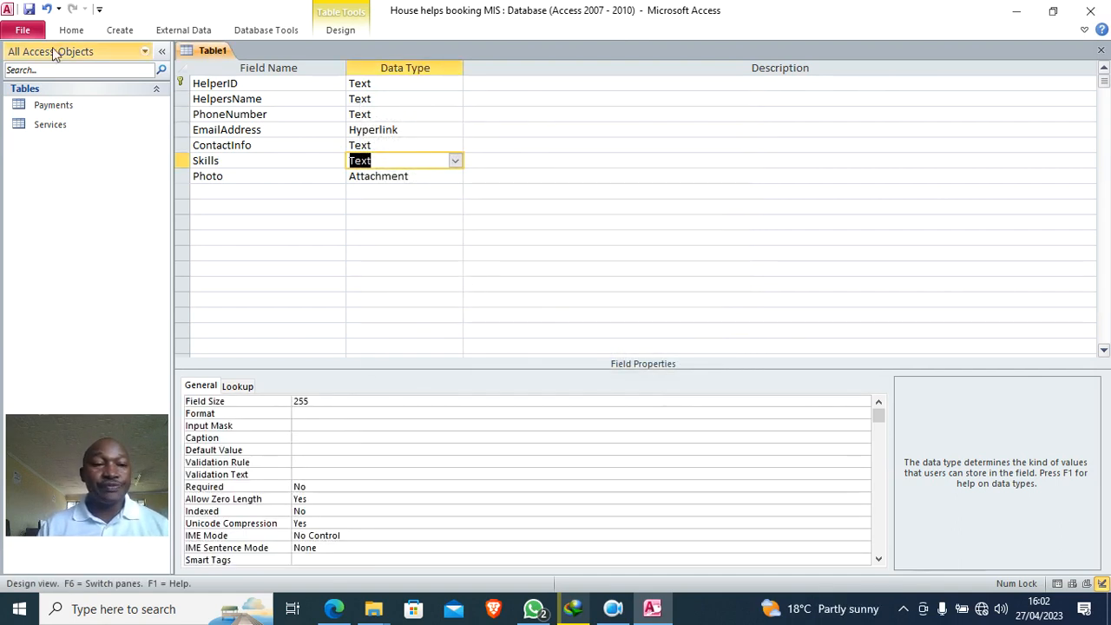
- Save the table as 'Helpers details' and close all open objects
left_click(29, 10)
type("Helpers")
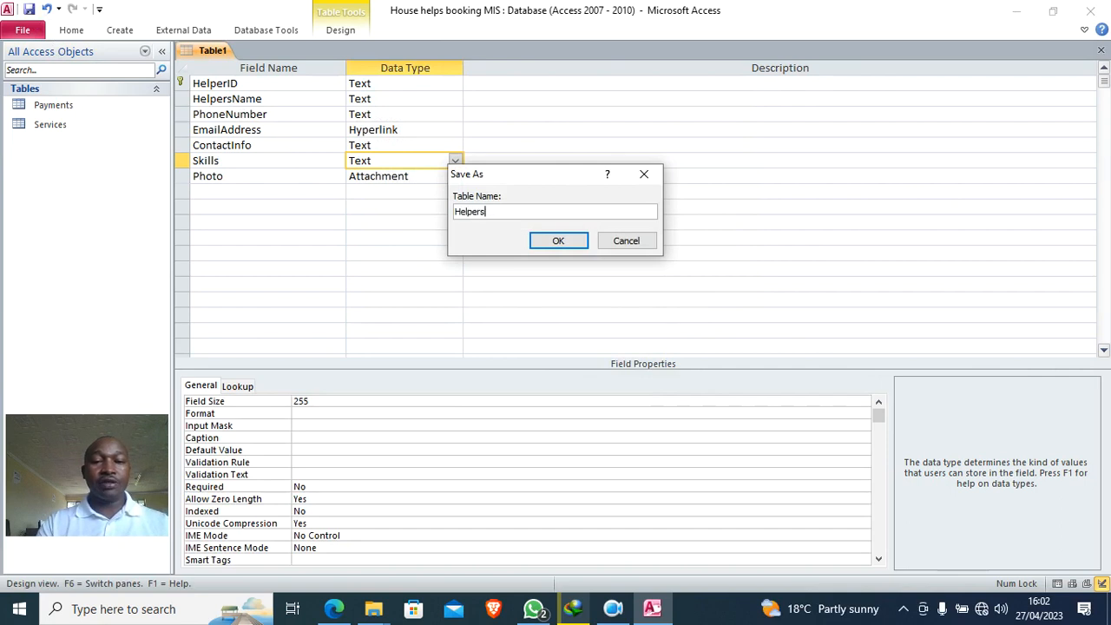
type(" detail")
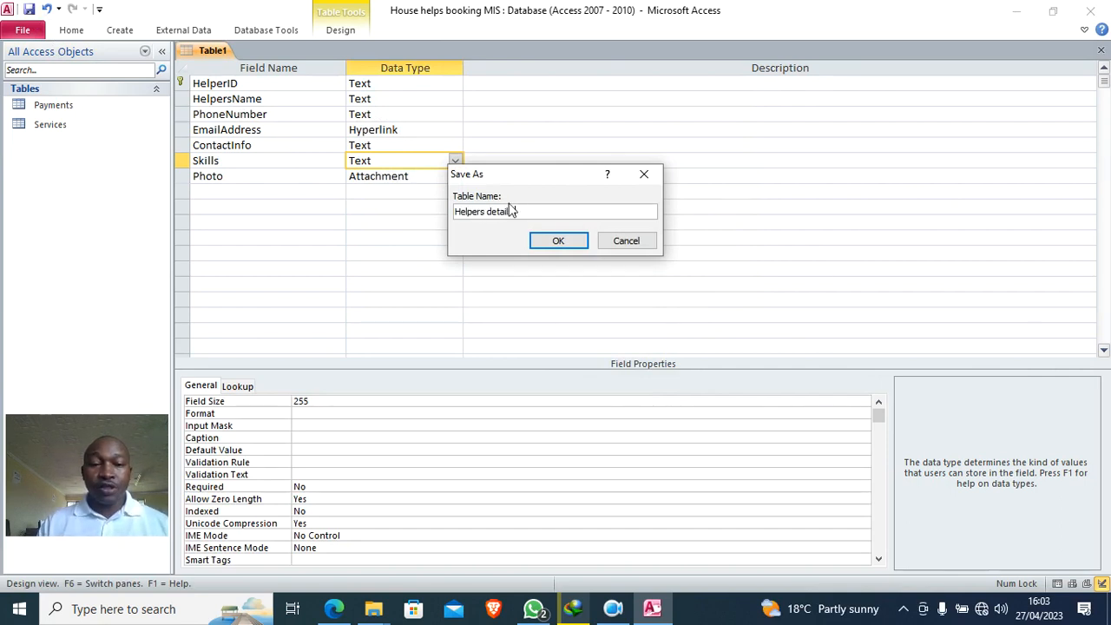
left_click(555, 241)
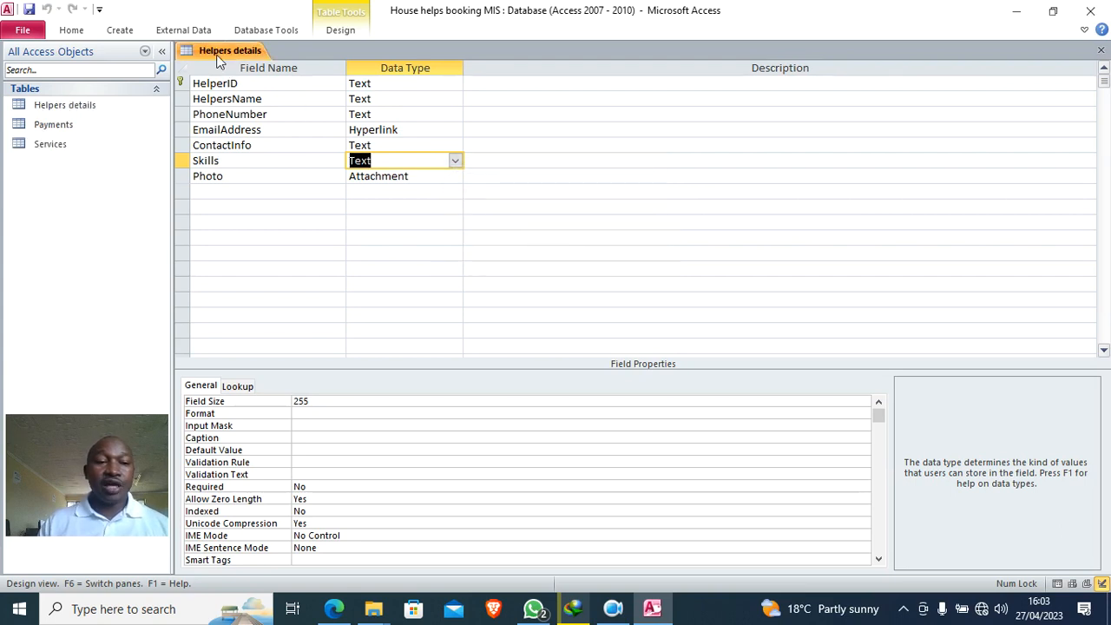
right_click(224, 52)
left_click(273, 105)
left_click(127, 33)
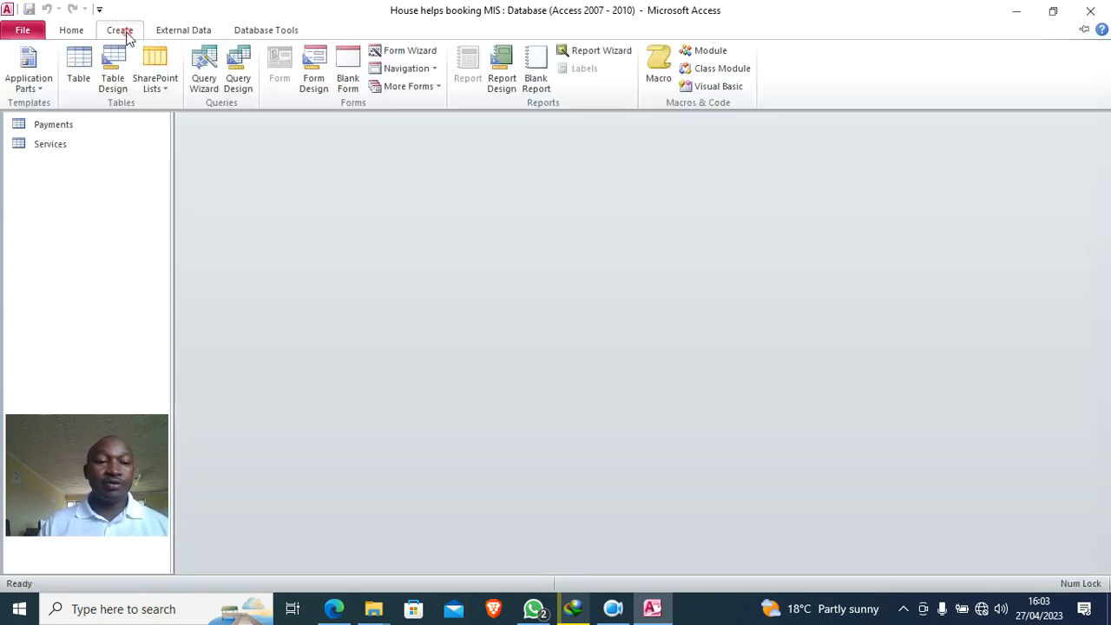
- Start another new table in Design view with CustomerID as primary key
left_click(113, 85)
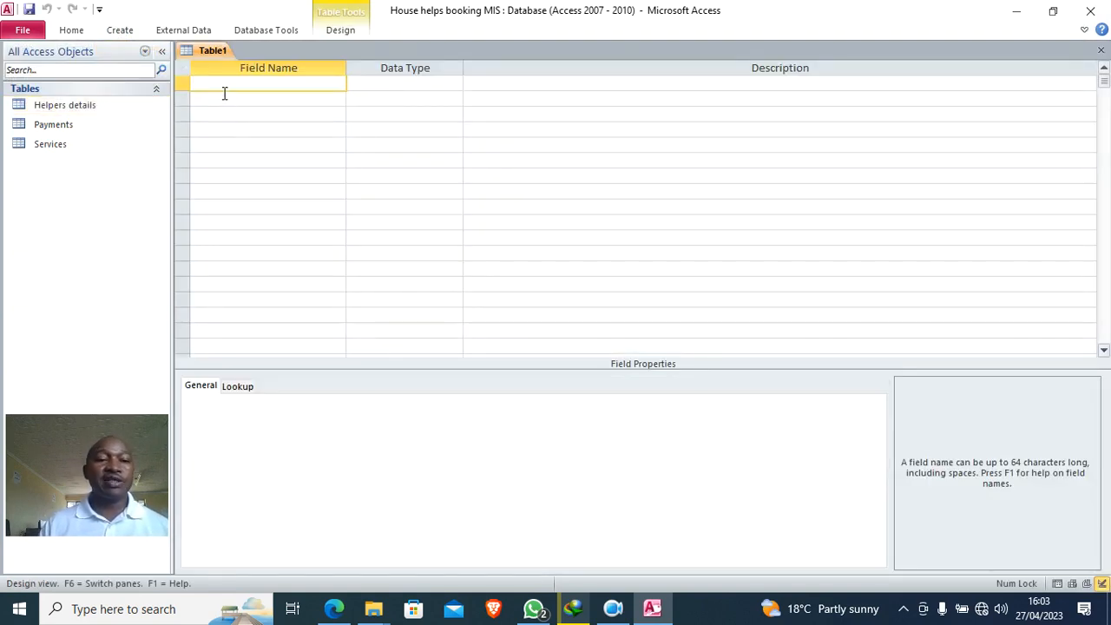
type("C")
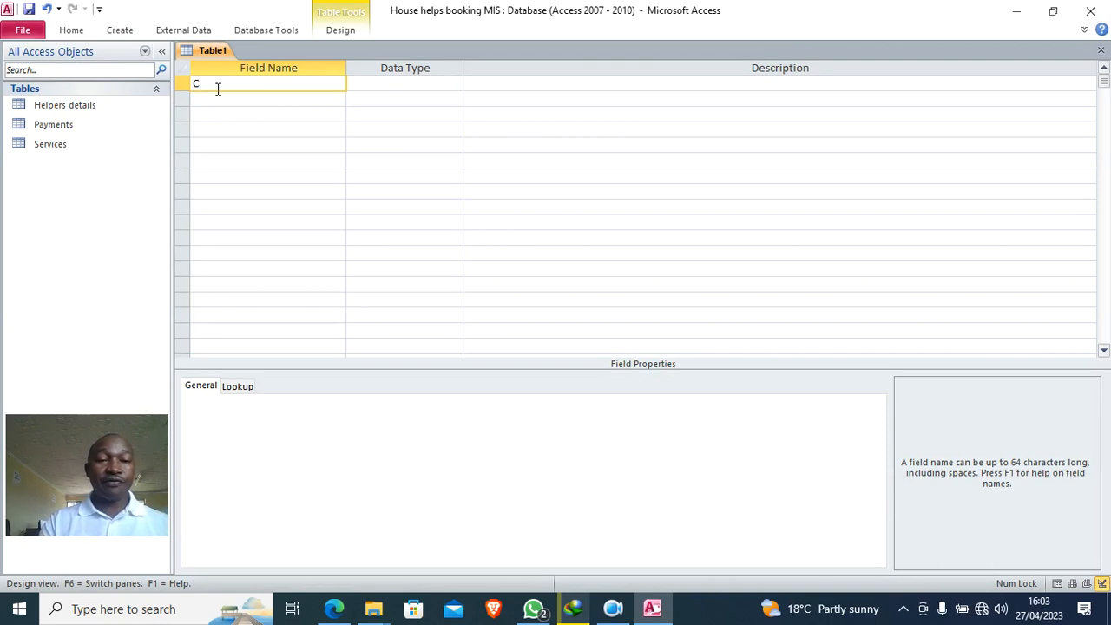
type("ut")
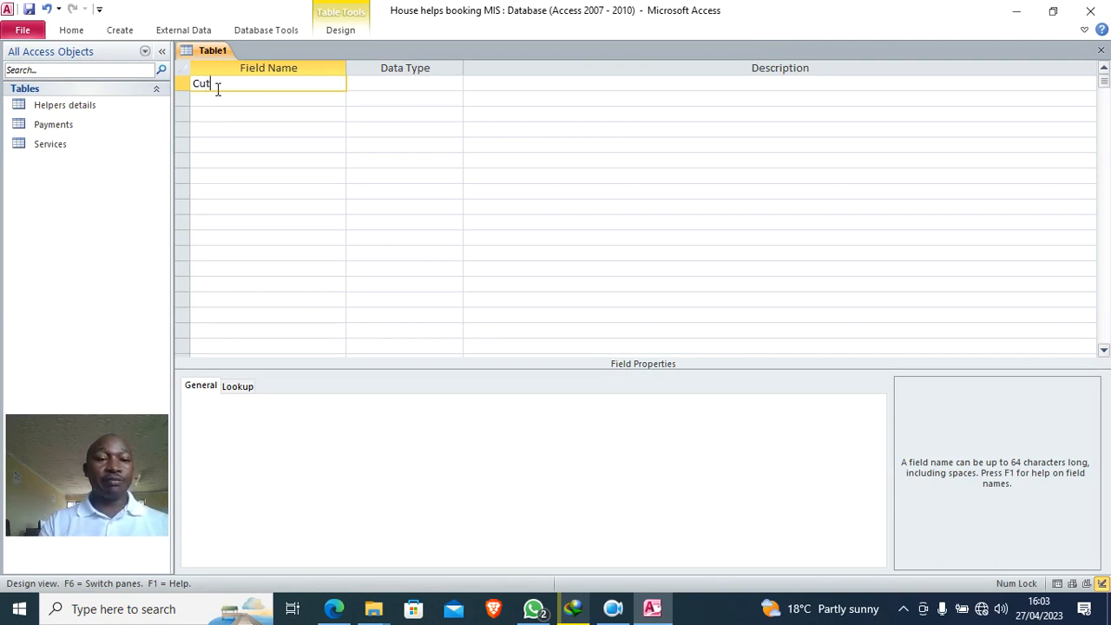
key("BackSpace")
type("stomer")
key("Caps_Lock")
type("ID")
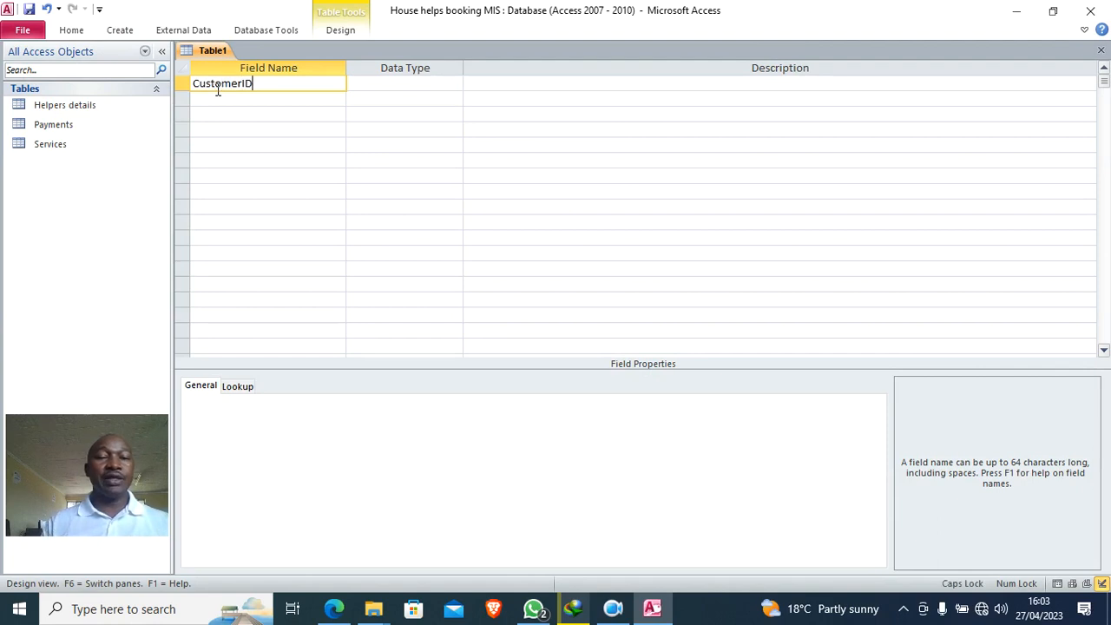
right_click(316, 80)
left_click(340, 90)
- Add CustomersName and PhoneNumber fields
left_click(266, 100)
type("custom")
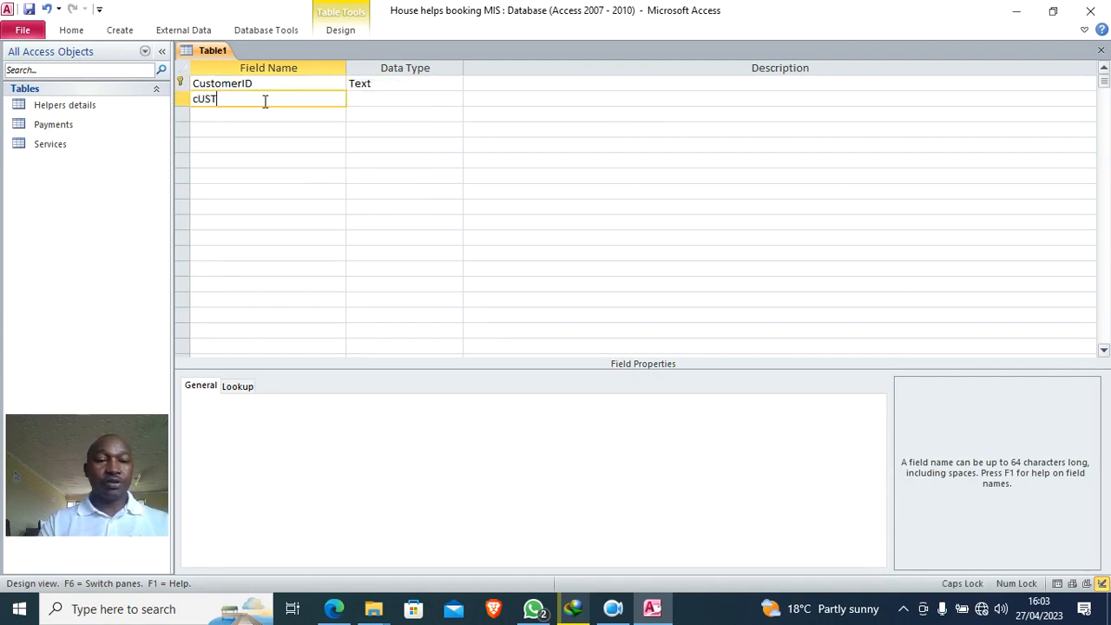
key("BackSpace")
key("BackSpace")
key("BackSpace")
key("BackSpace")
key("BackSpace")
key("BackSpace")
type("C")
key("Caps_Lock")
type("us")
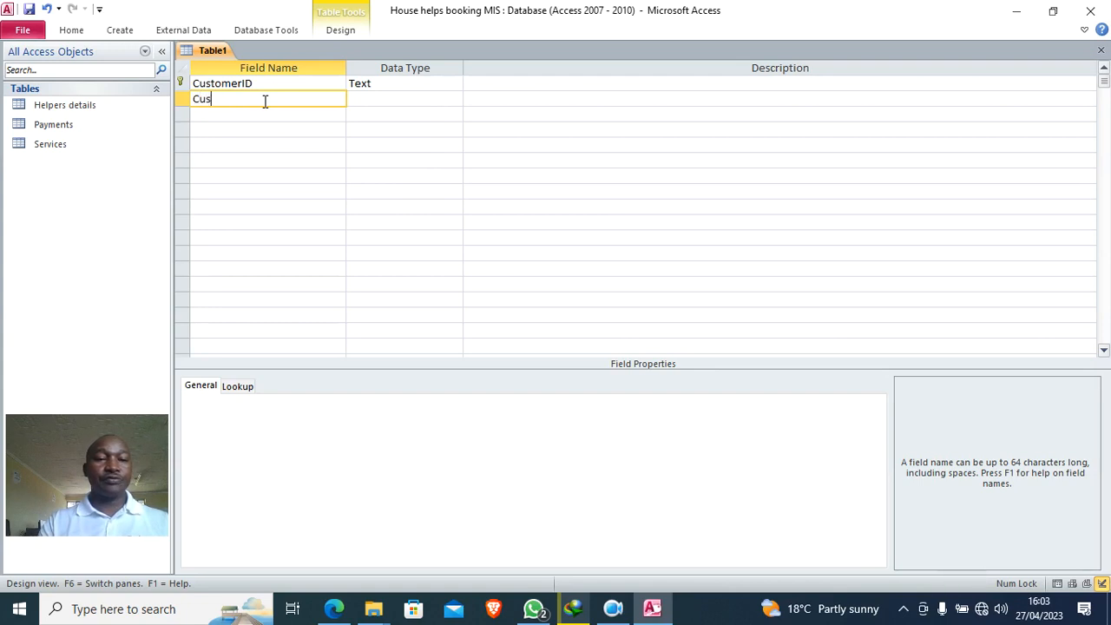
type("tomersName")
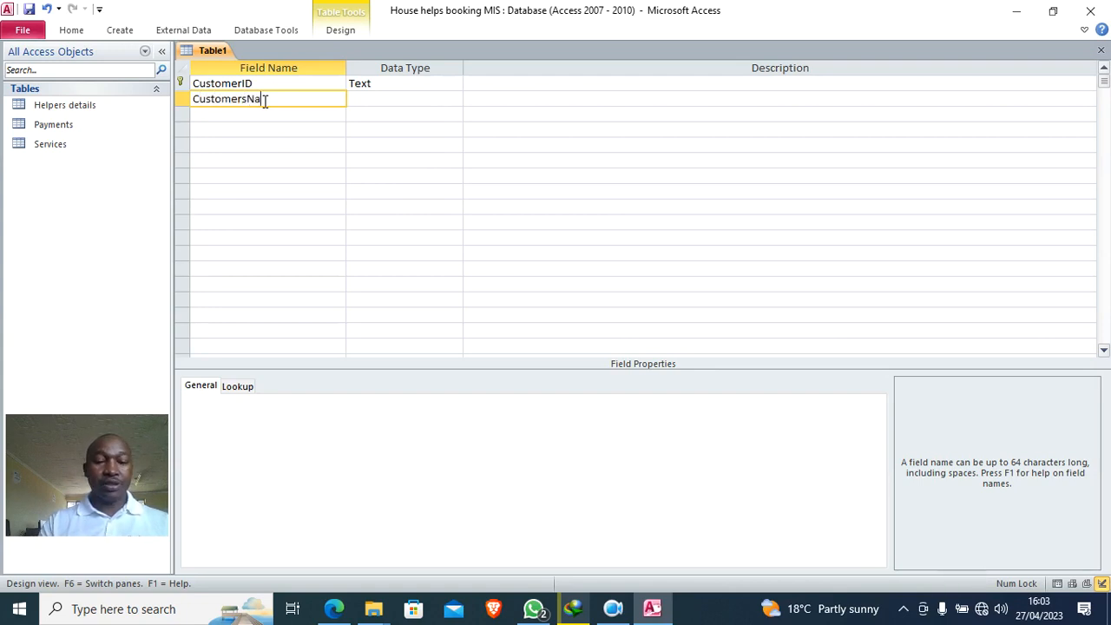
left_click(231, 110)
type("PhoneNumber")
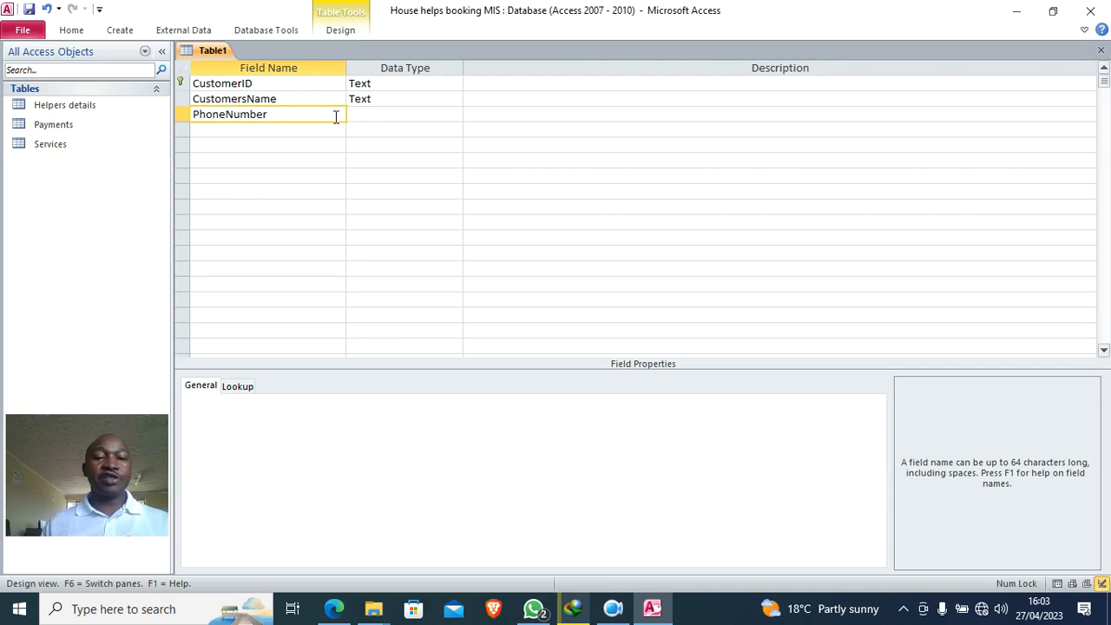
left_click(356, 114)
- Add EmailAddress as a Hyperlink field and ContactInfo as Text
left_click(263, 128)
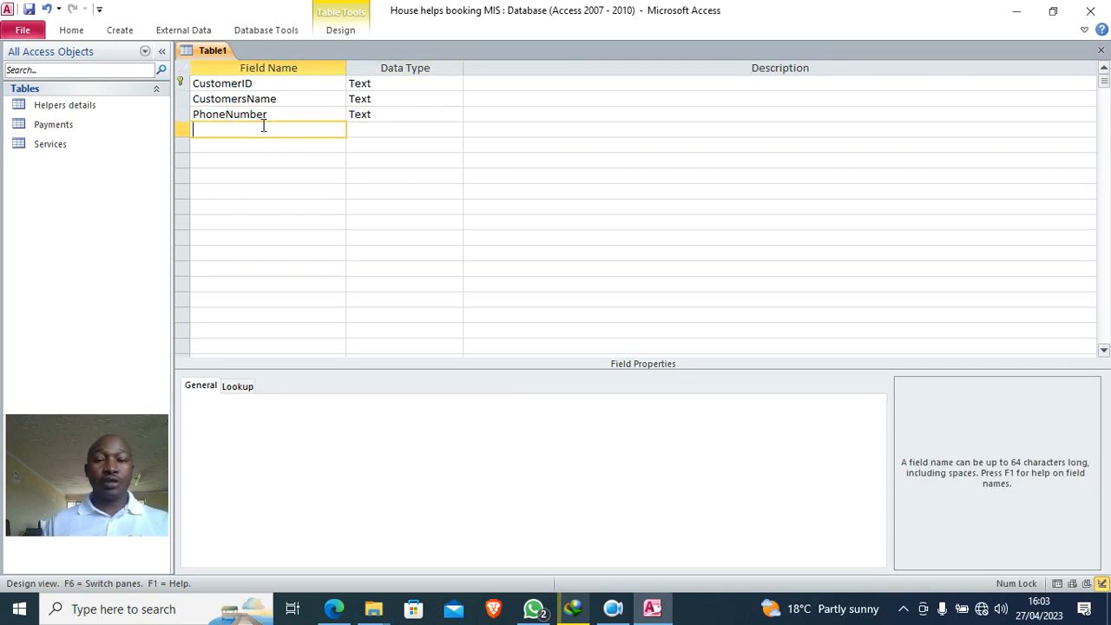
type("EmailAddress")
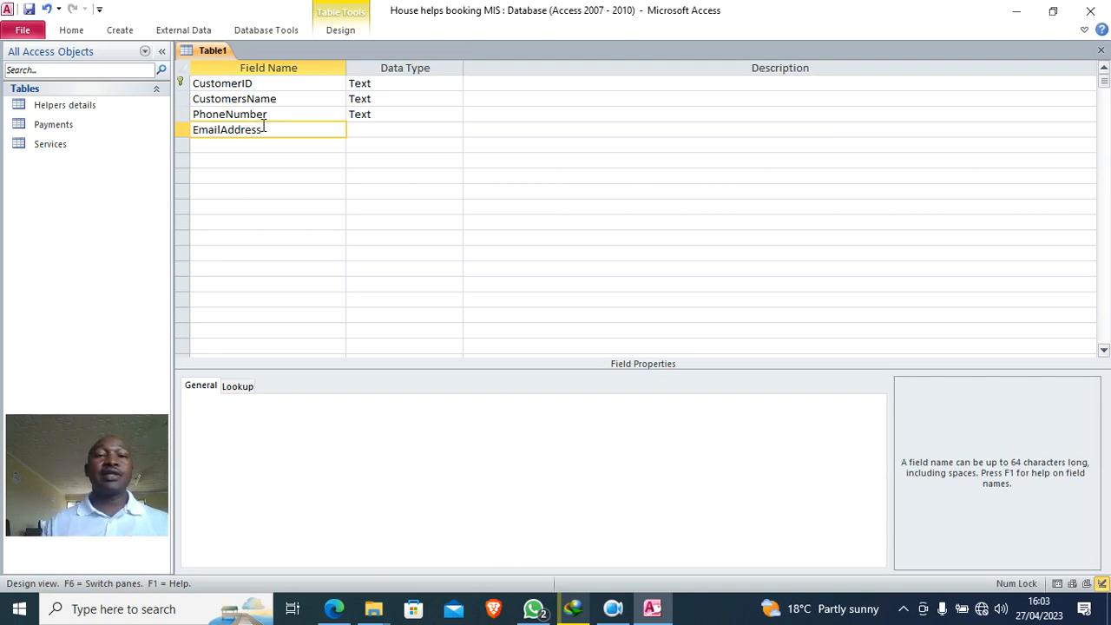
left_click(227, 140)
type("Cont")
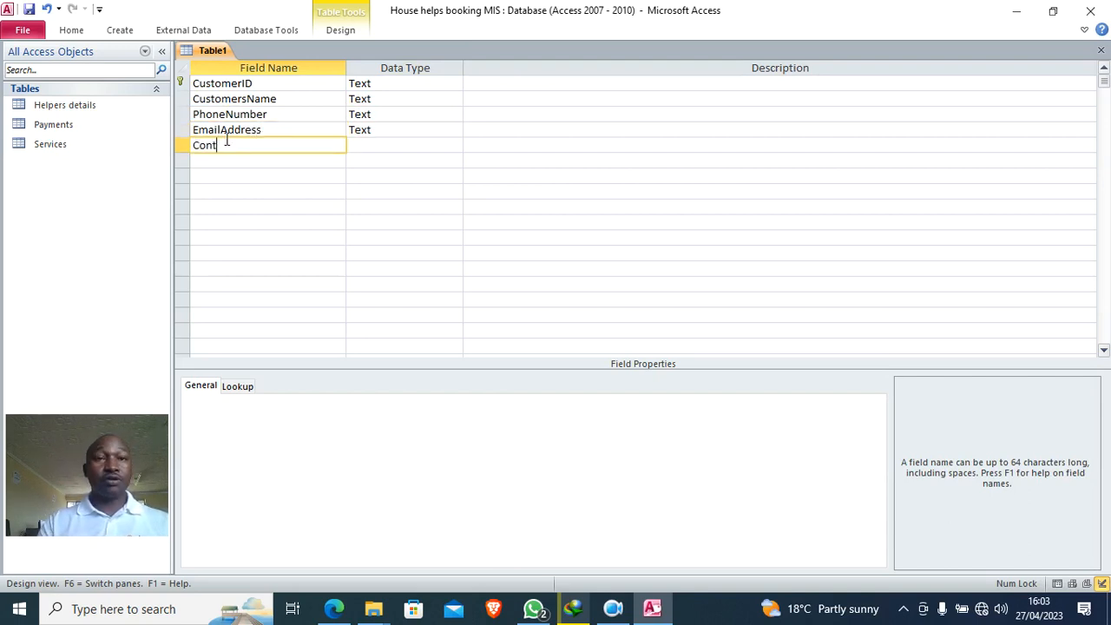
type("actInfo")
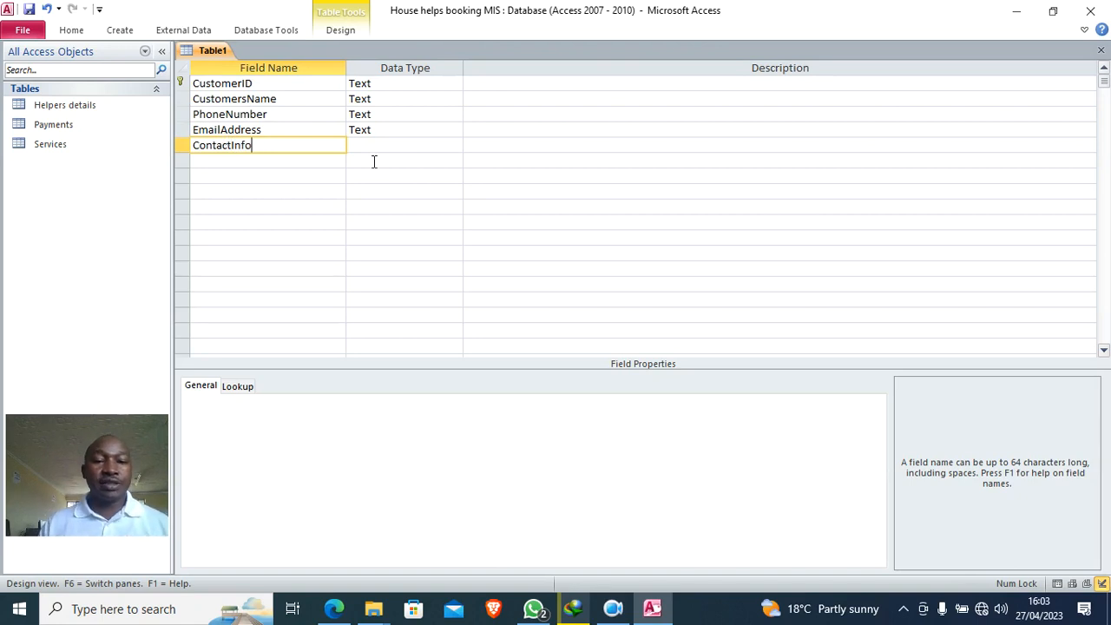
left_click(372, 158)
left_click(371, 129)
left_click(454, 130)
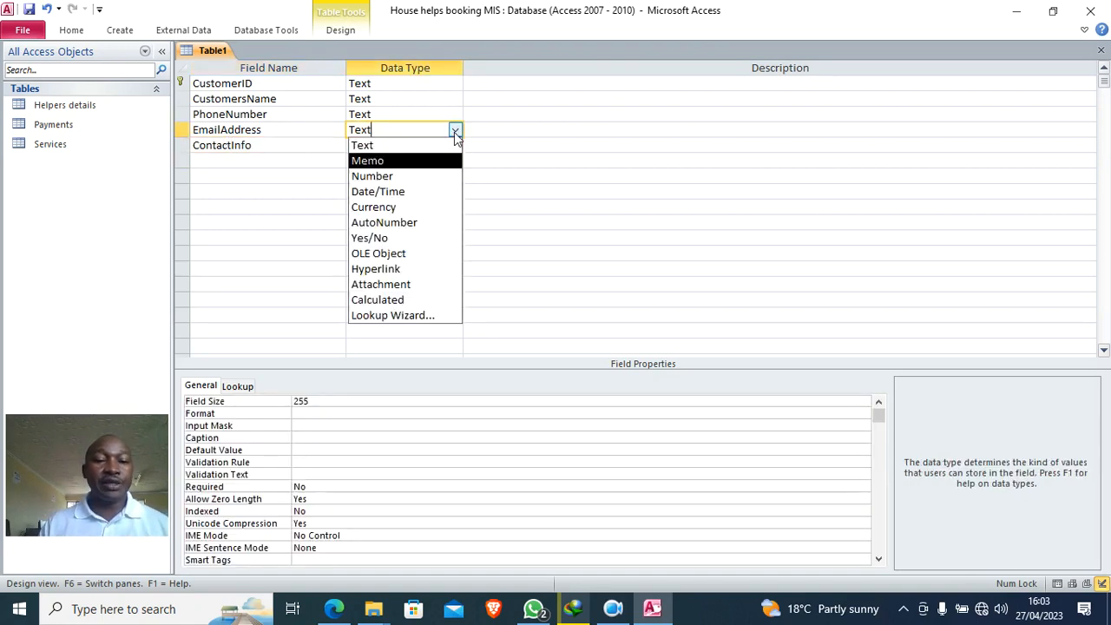
left_click(421, 271)
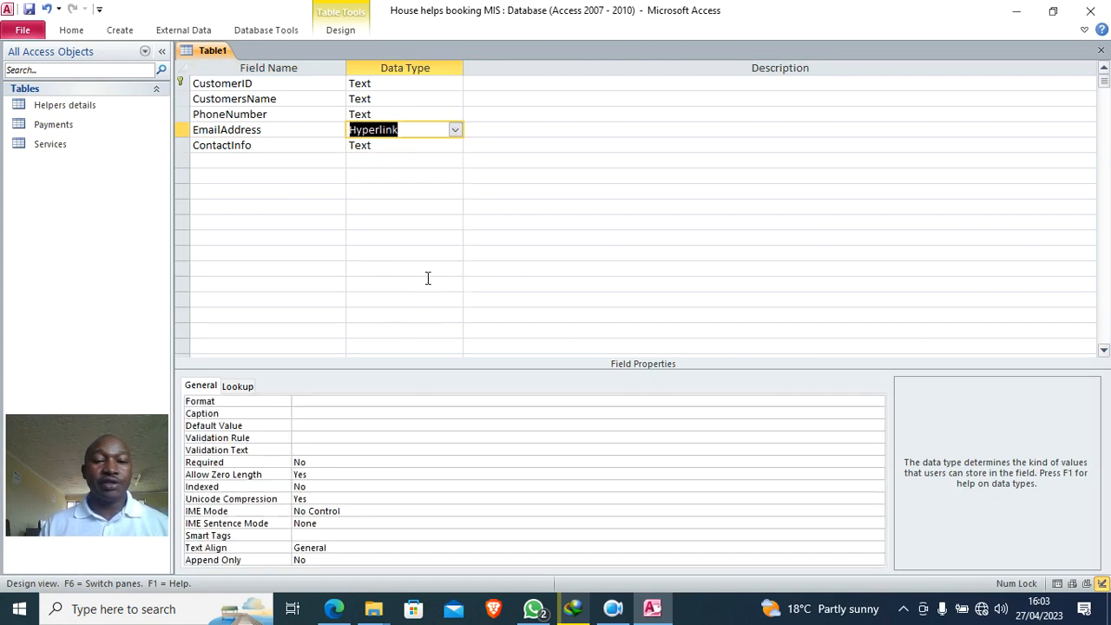
- Save the customer table under the name 'customers details' and close its design tab
left_click(29, 9)
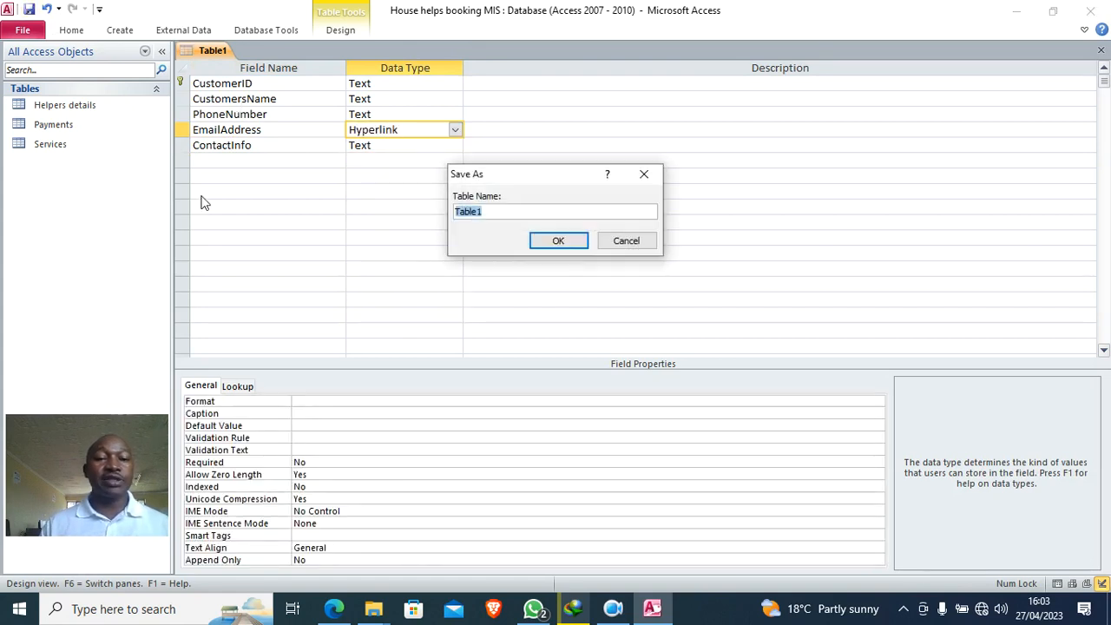
type("customers")
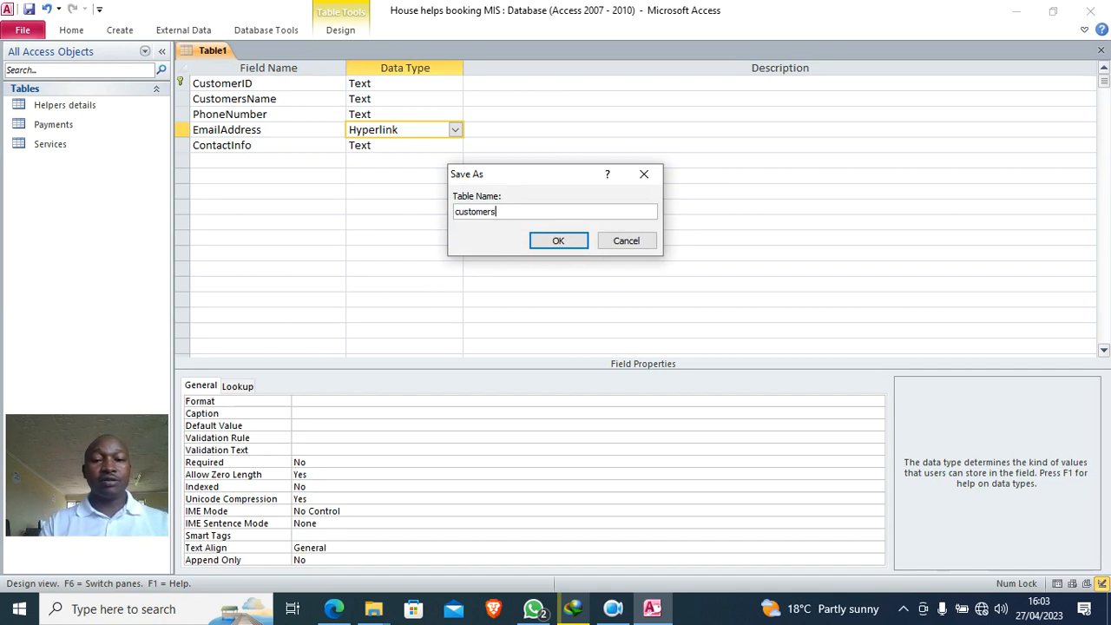
type(" details")
key("Return")
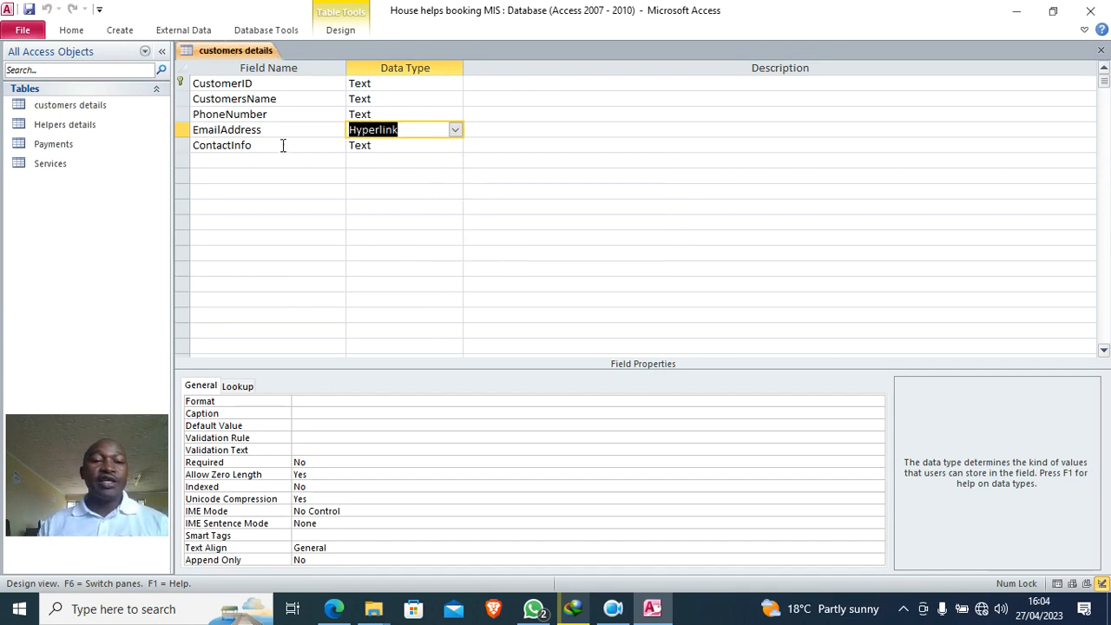
right_click(233, 52)
left_click(268, 79)
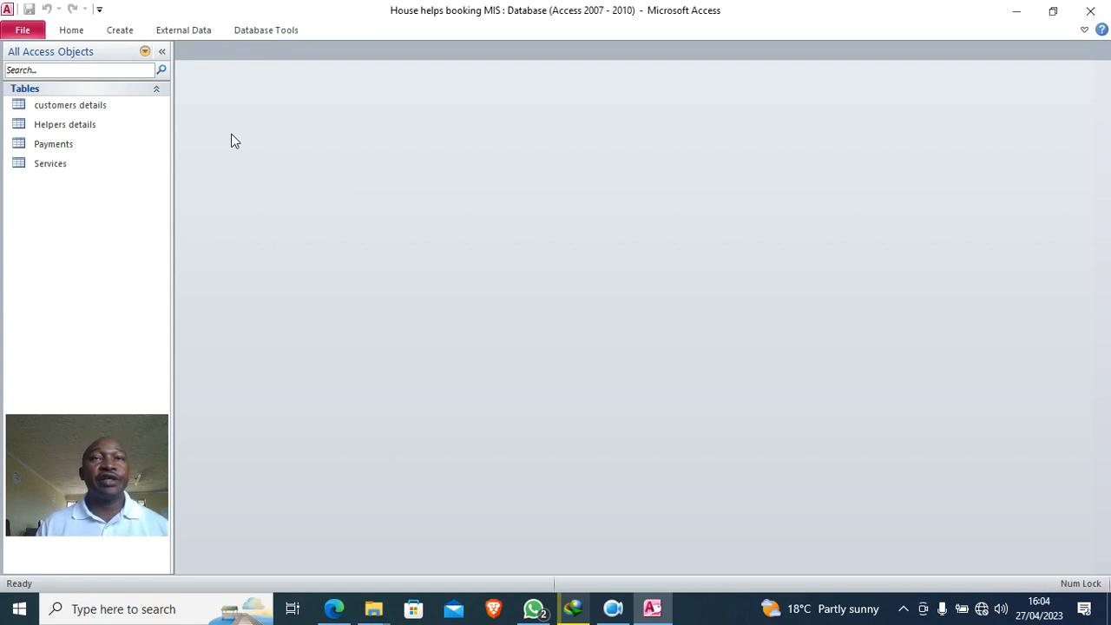
- Start a new table in Design View with BookingID as its primary key
left_click(120, 31)
left_click(113, 78)
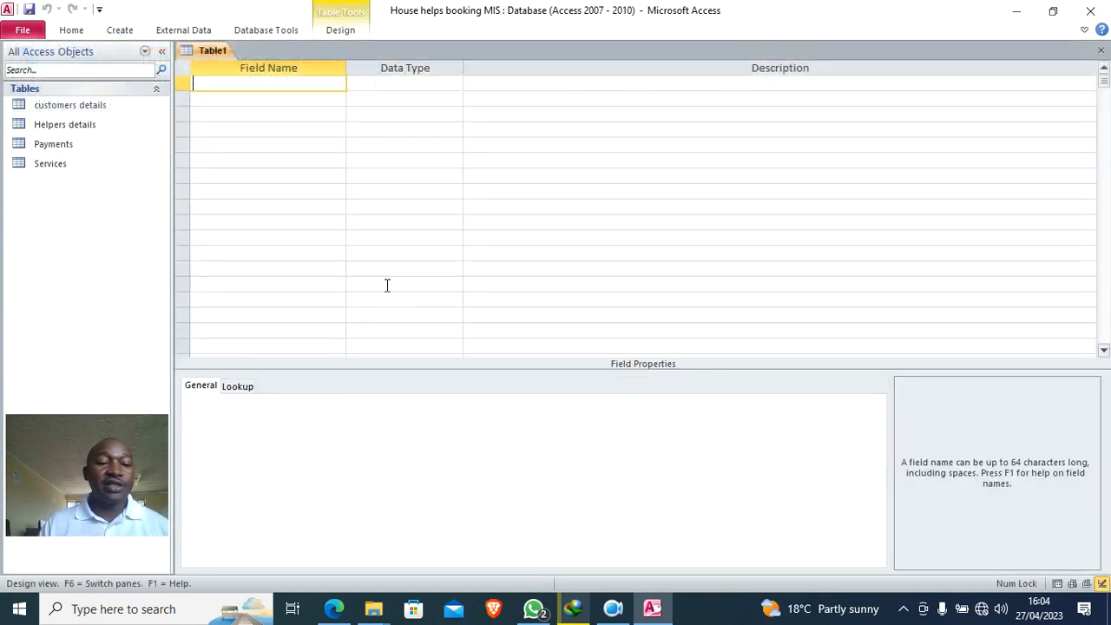
type("Booking")
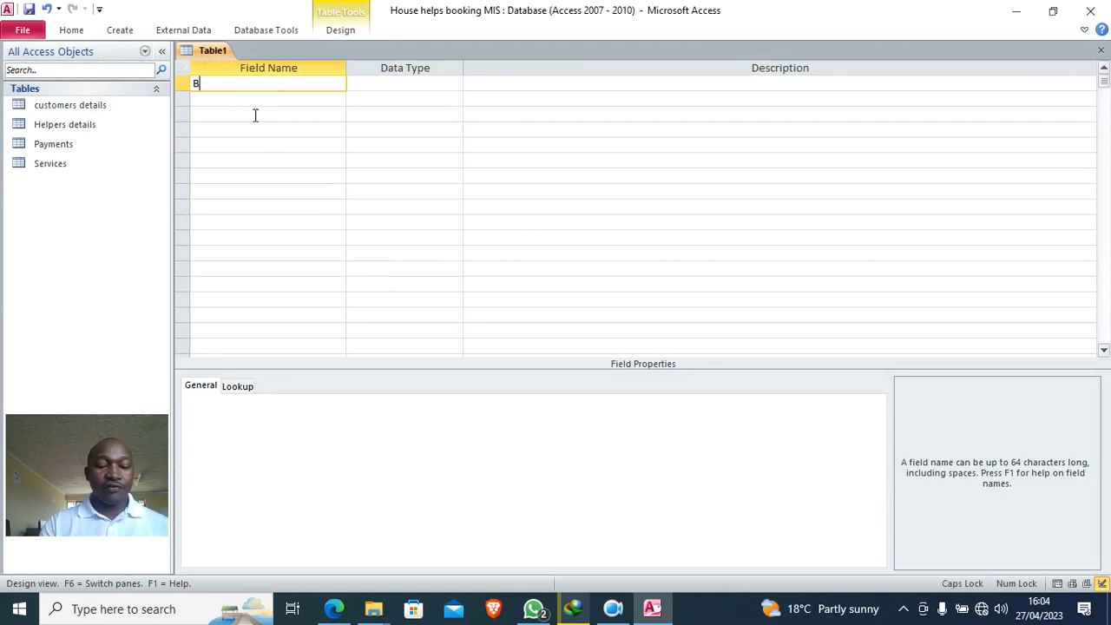
key("Caps_Lock")
type("ID")
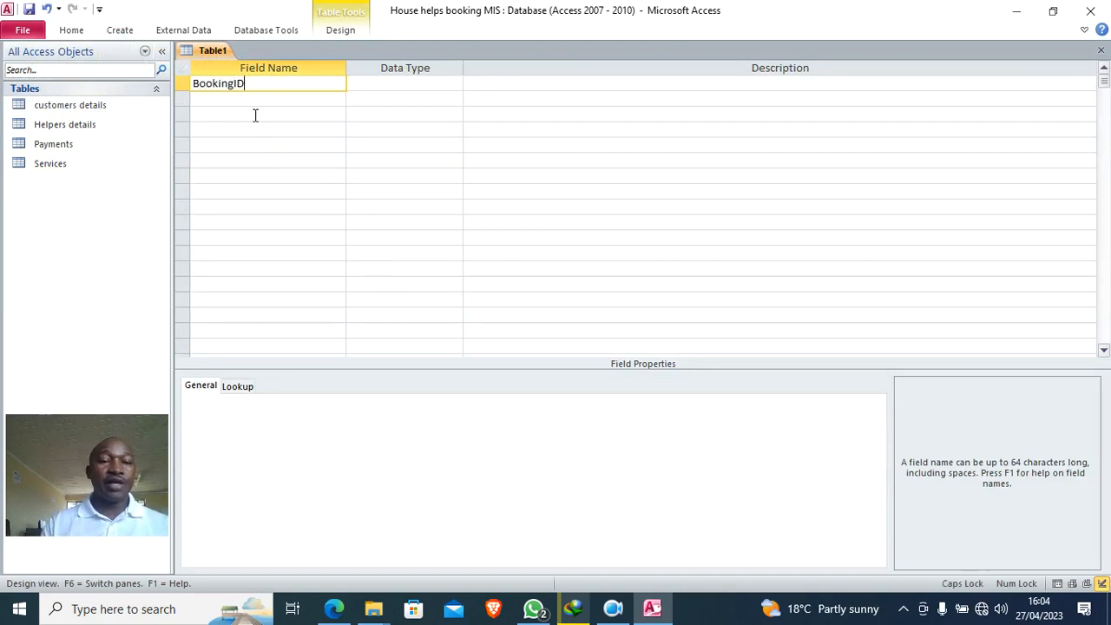
left_click(360, 83)
right_click(355, 87)
left_click(391, 97)
- Add CustomerID and ServiceID fields, keeping the Text data type
left_click(305, 100)
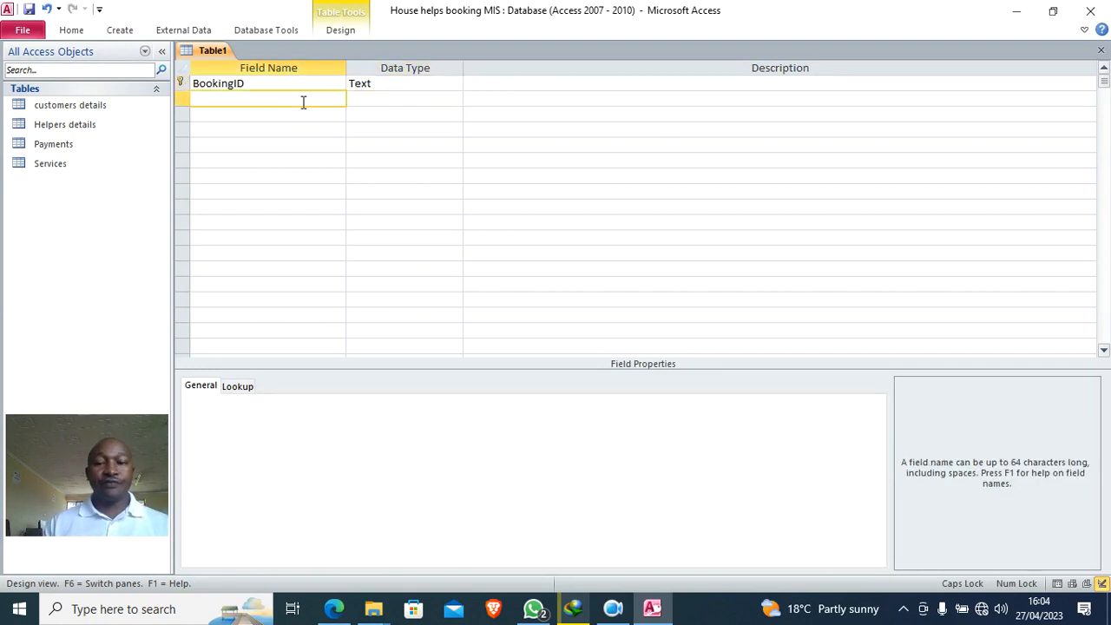
type("cUSTOMER")
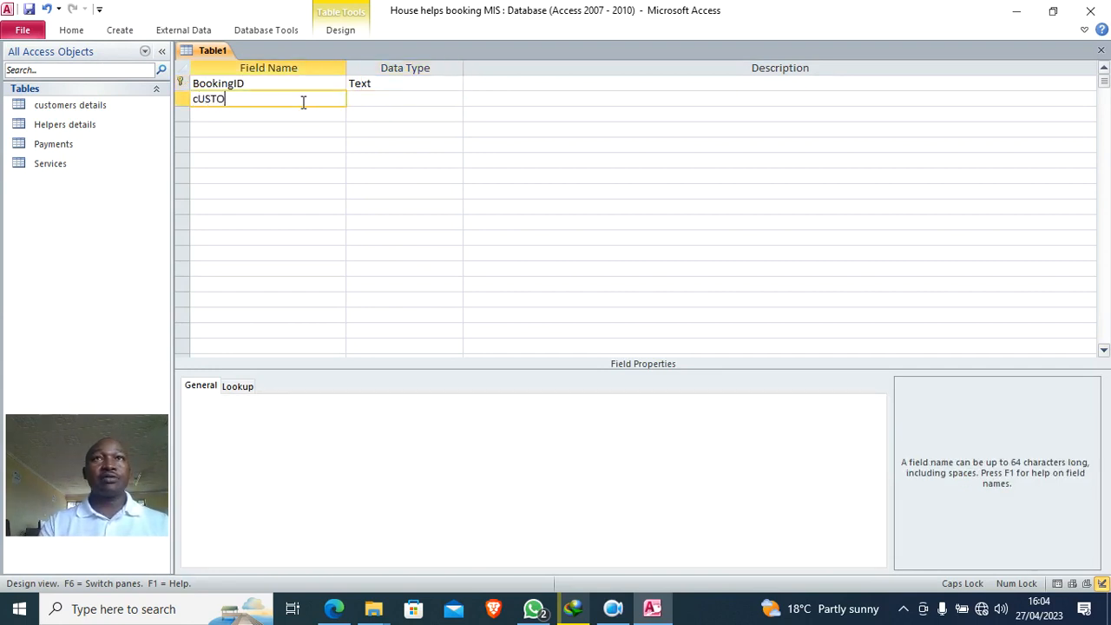
key("BackSpace")
key("BackSpace")
key("BackSpace")
key("BackSpace")
key("BackSpace")
key("BackSpace")
key("BackSpace")
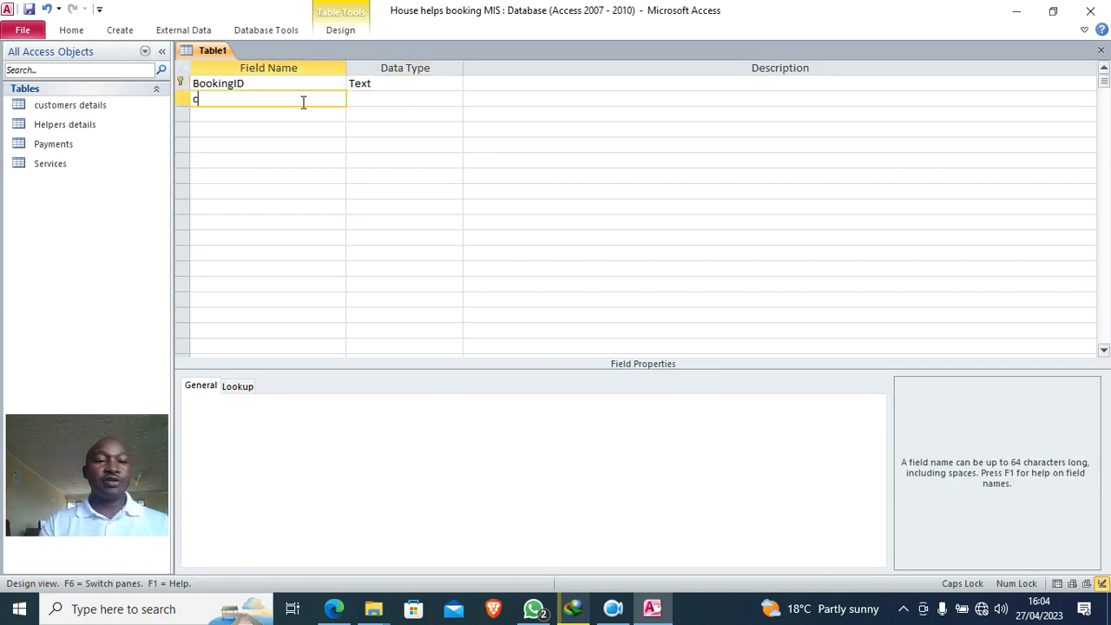
type("C")
key("Caps_Lock")
type("ustomer")
key("Caps_Lock")
type("ID")
left_click(370, 99)
left_click(271, 115)
type("sERI")
key("BackSpace")
key("BackSpace")
key("BackSpace")
key("BackSpace")
type("sER")
key("BackSpace")
key("BackSpace")
key("Caps_Lock")
type("ervice")
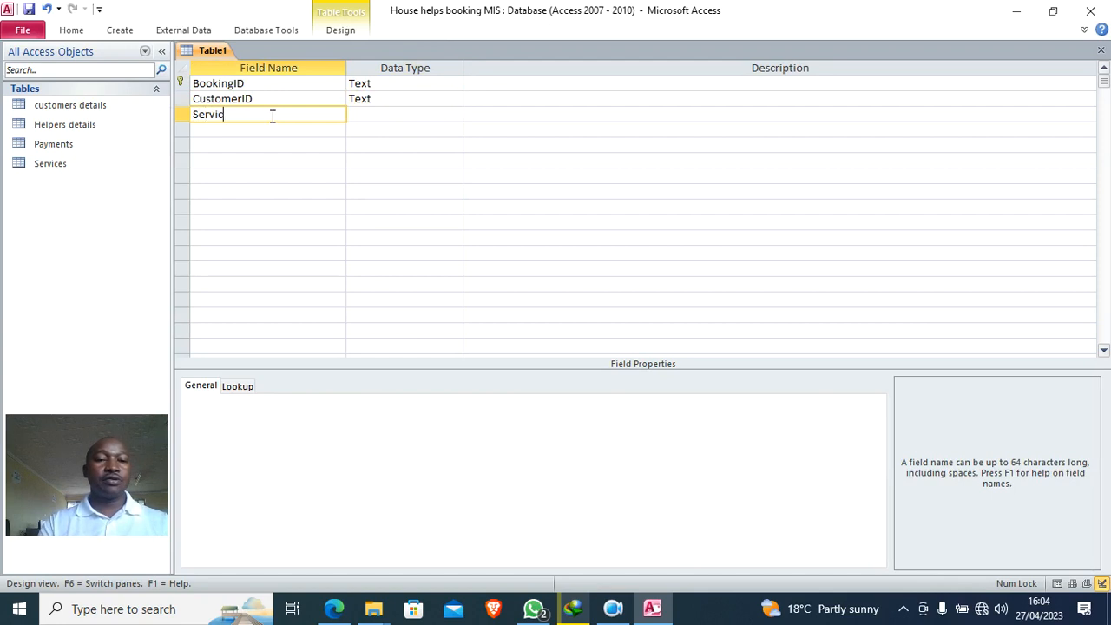
key("Caps_Lock")
type("ID")
left_click(353, 110)
- Add DateBooked and DurationOfBooking fields, both as Text
left_click(294, 129)
type("DATE")
key("BackSpace")
key("BackSpace")
key("BackSpace")
key("BackSpace")
key("Caps_Lock")
type("Da")
key("BackSpace")
key("BackSpace")
key("Caps_Lock")
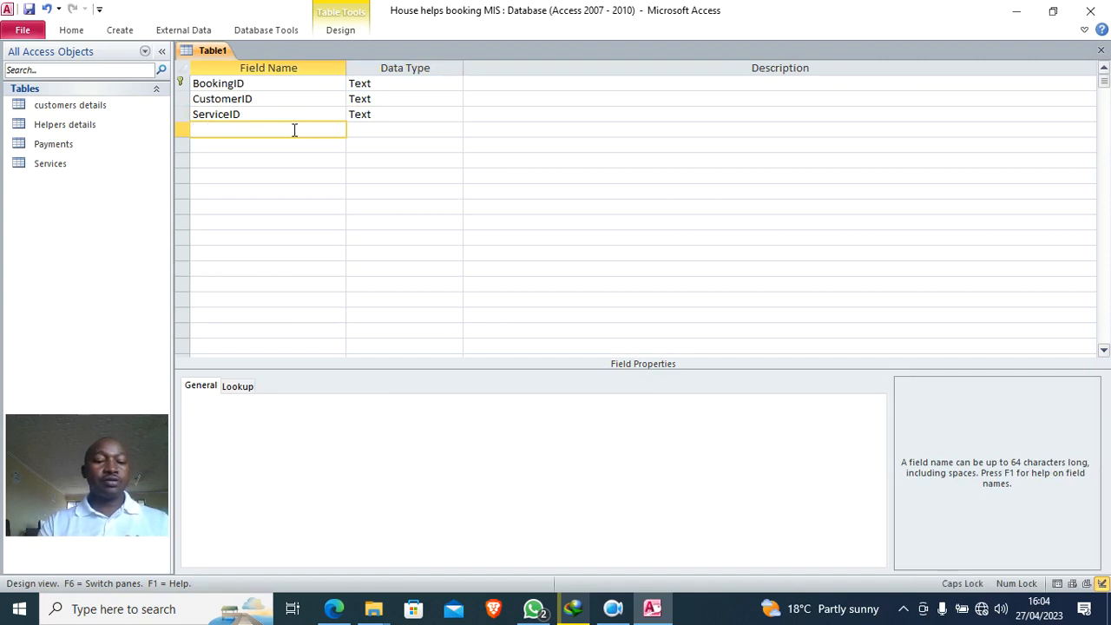
key("Caps_Lock")
type("ate")
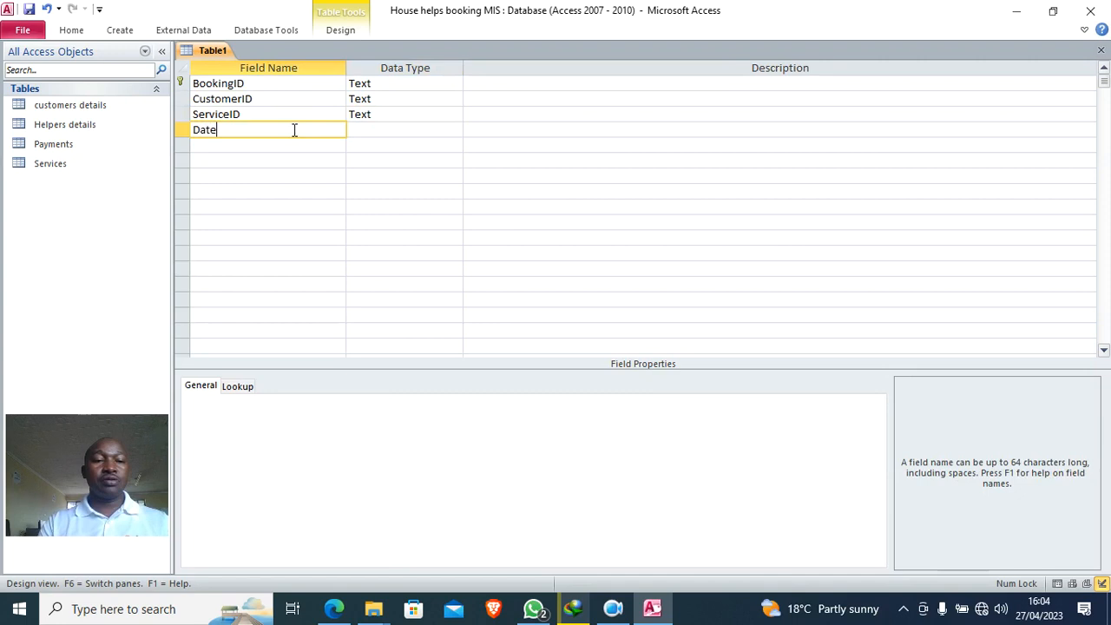
type("B")
type("oke")
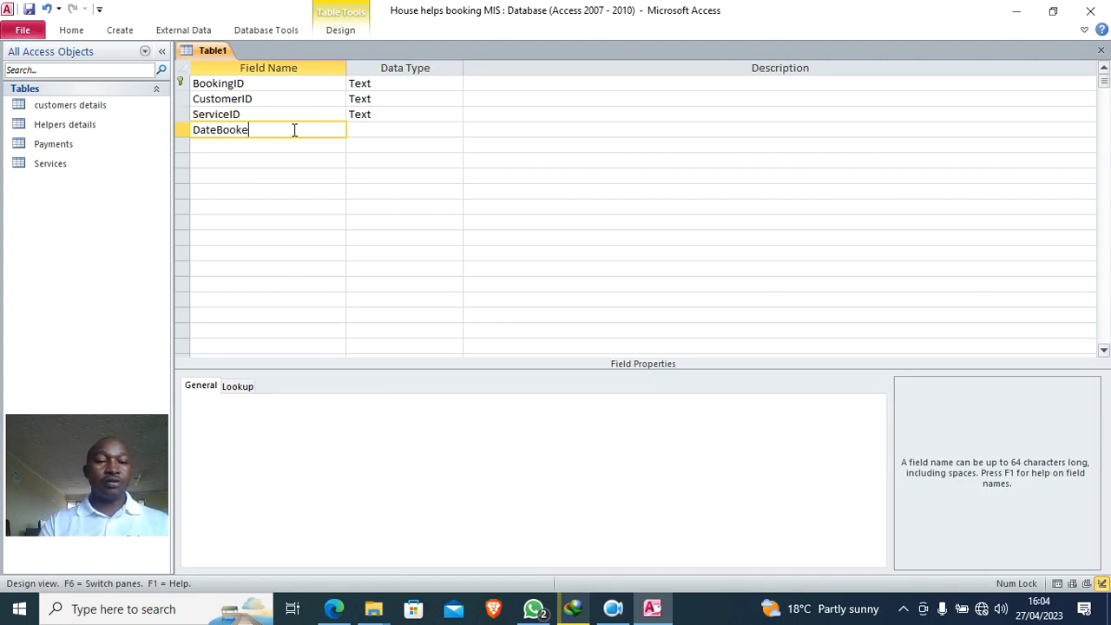
type("d")
left_click(383, 127)
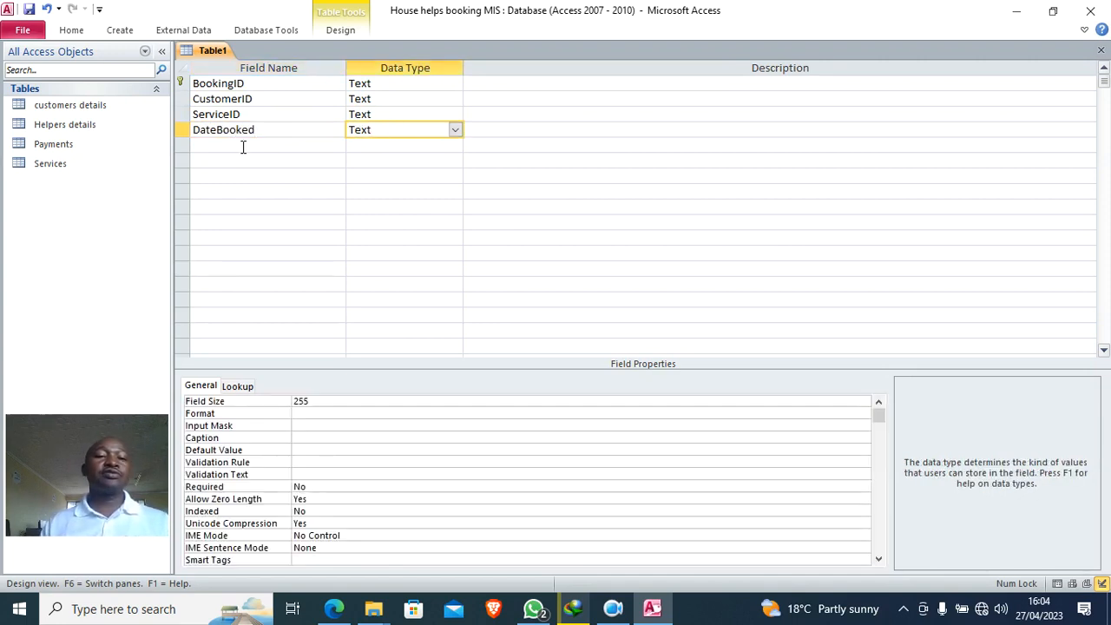
left_click(242, 147)
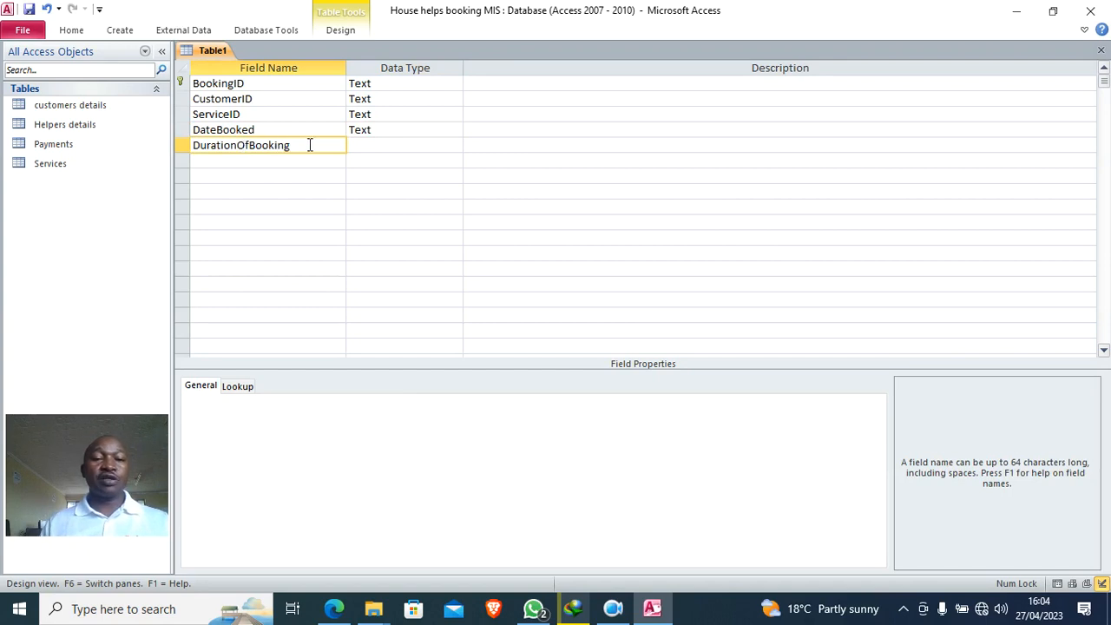
left_click(356, 145)
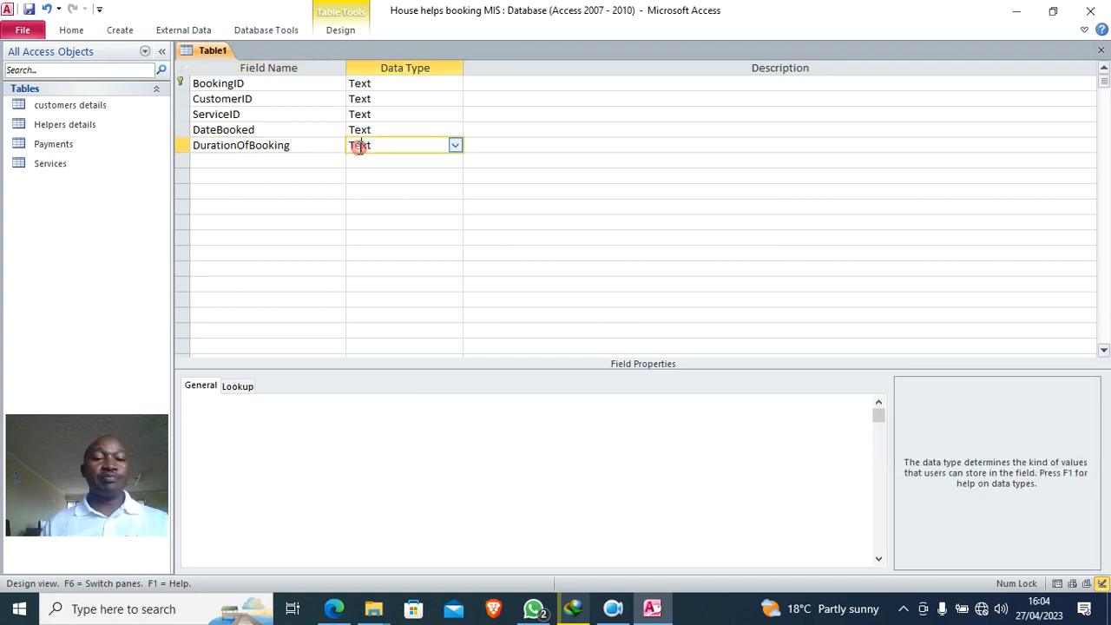
left_click(230, 159)
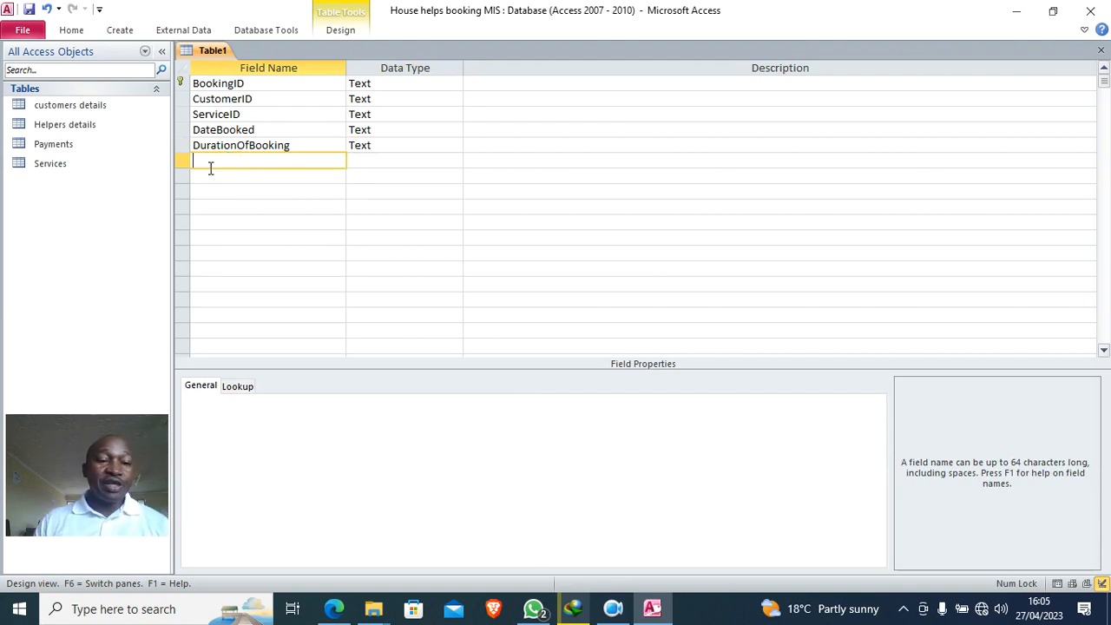
- Save the new table under the name 'booking details'
right_click(207, 54)
left_click(245, 64)
type("booking details")
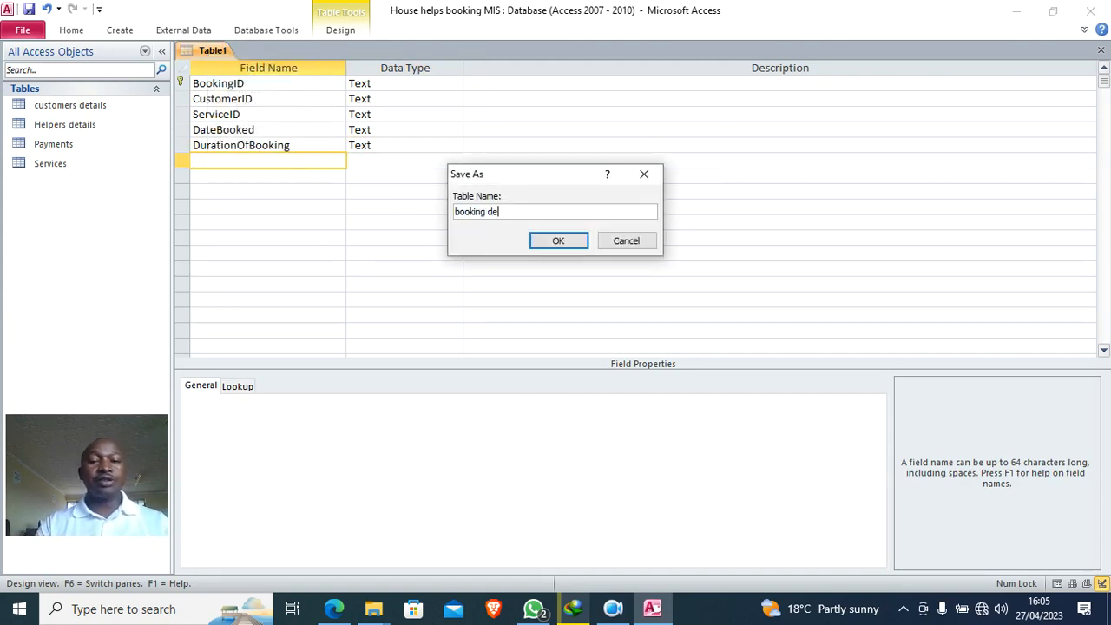
left_click(560, 243)
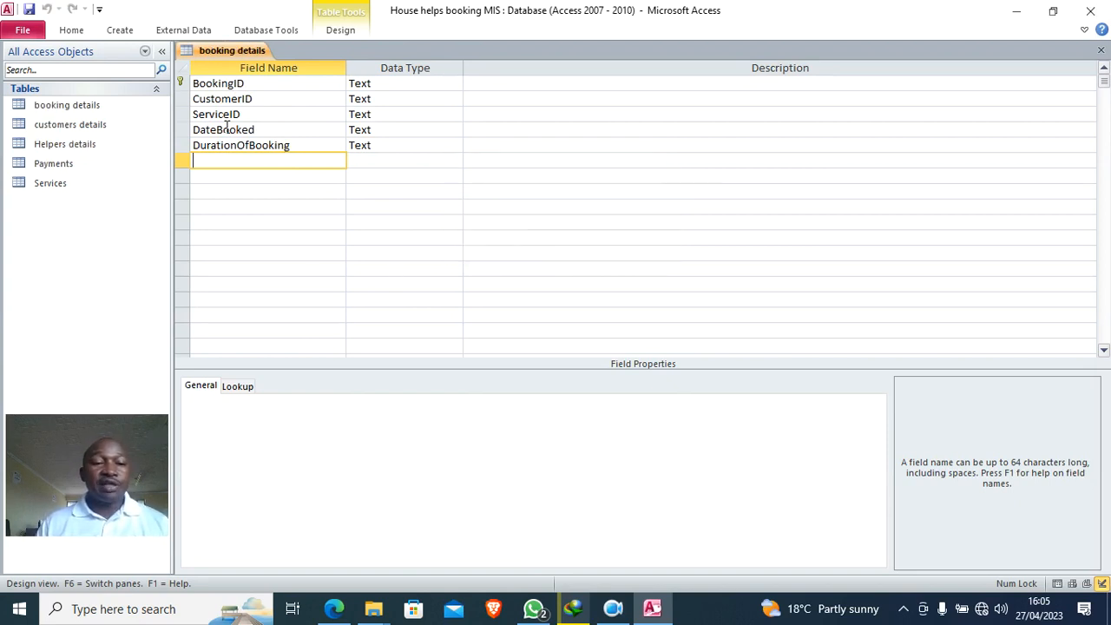
left_click(376, 98)
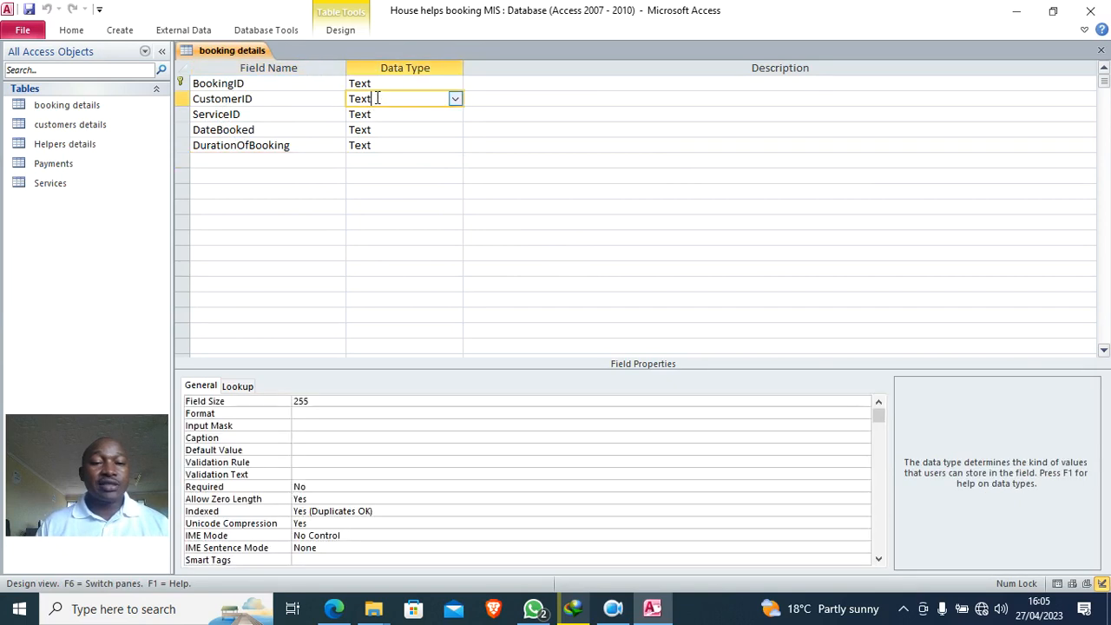
- Make CustomerID a lookup field using CustomerID from customers details, and save
left_click(455, 101)
left_click(447, 285)
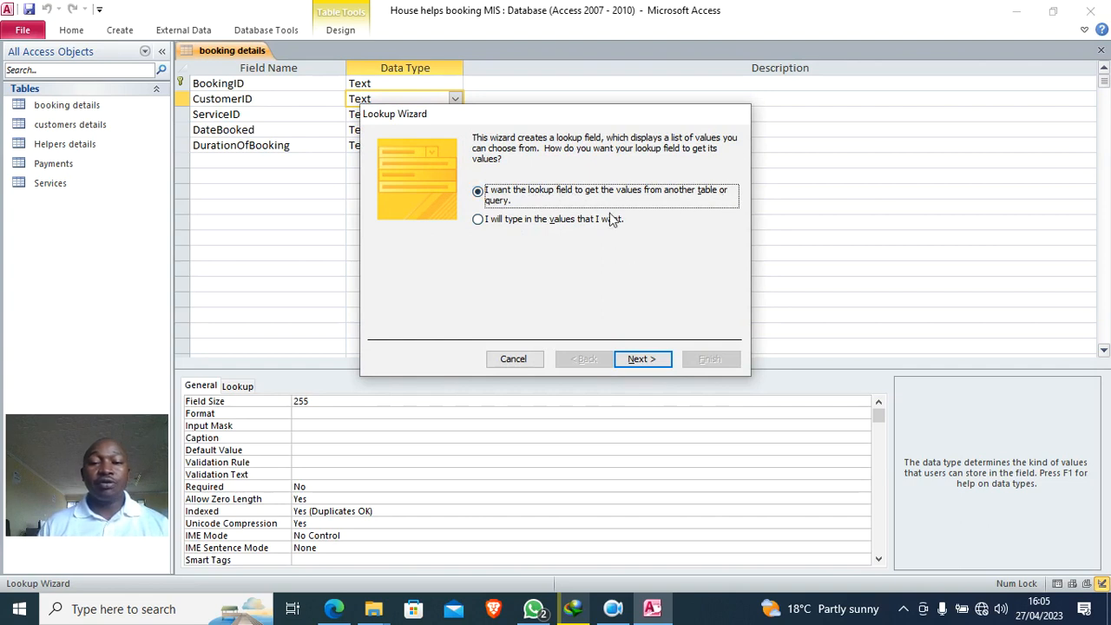
left_click(649, 360)
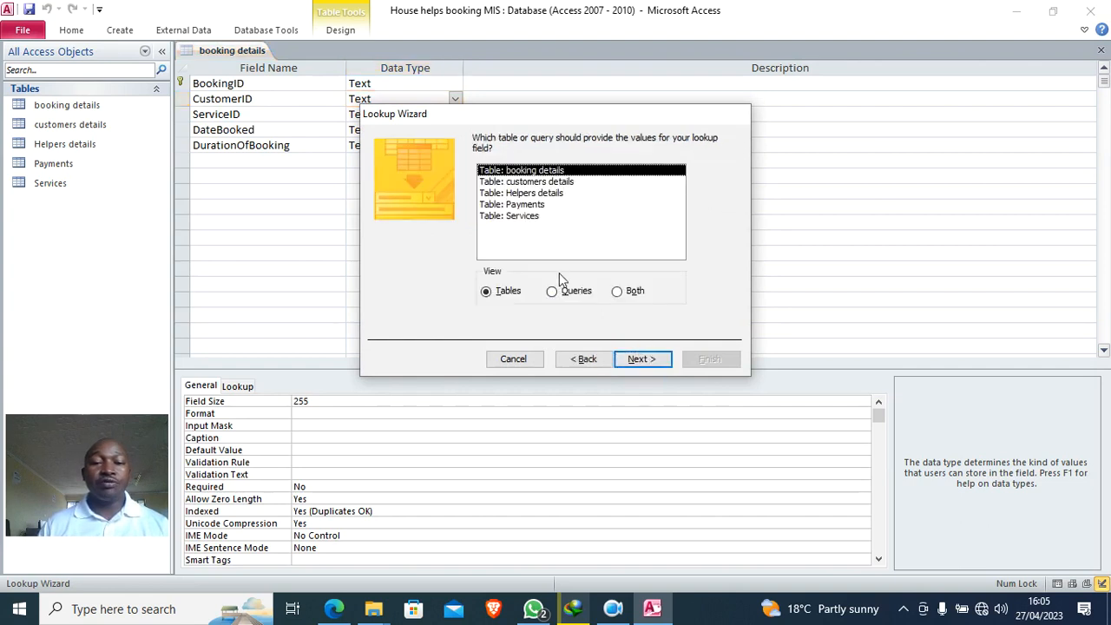
left_click(538, 182)
left_click(641, 359)
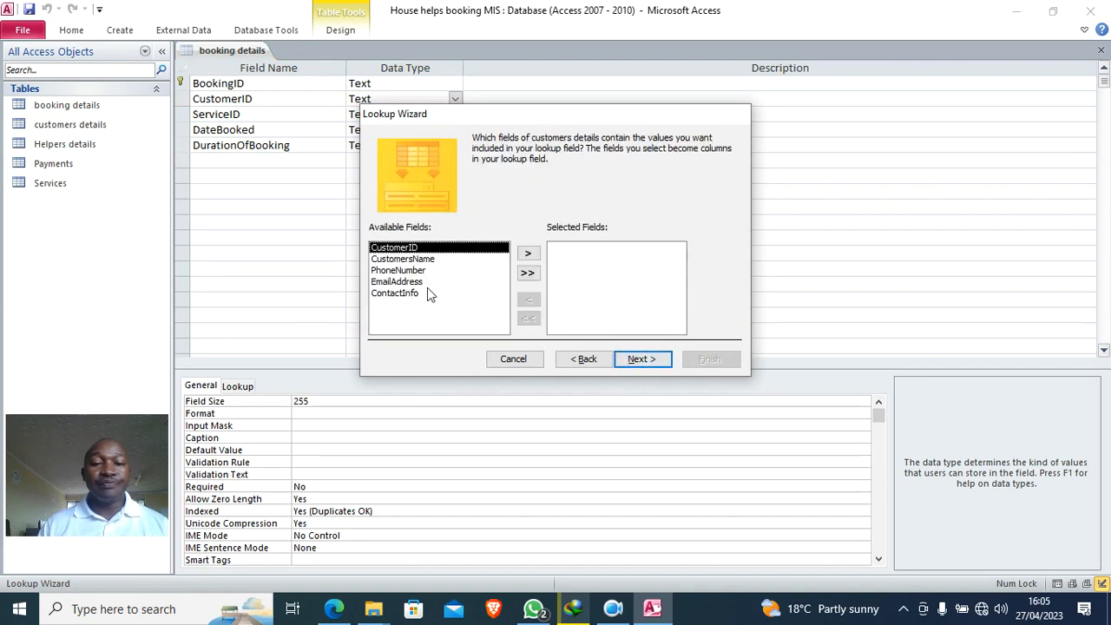
left_click(529, 255)
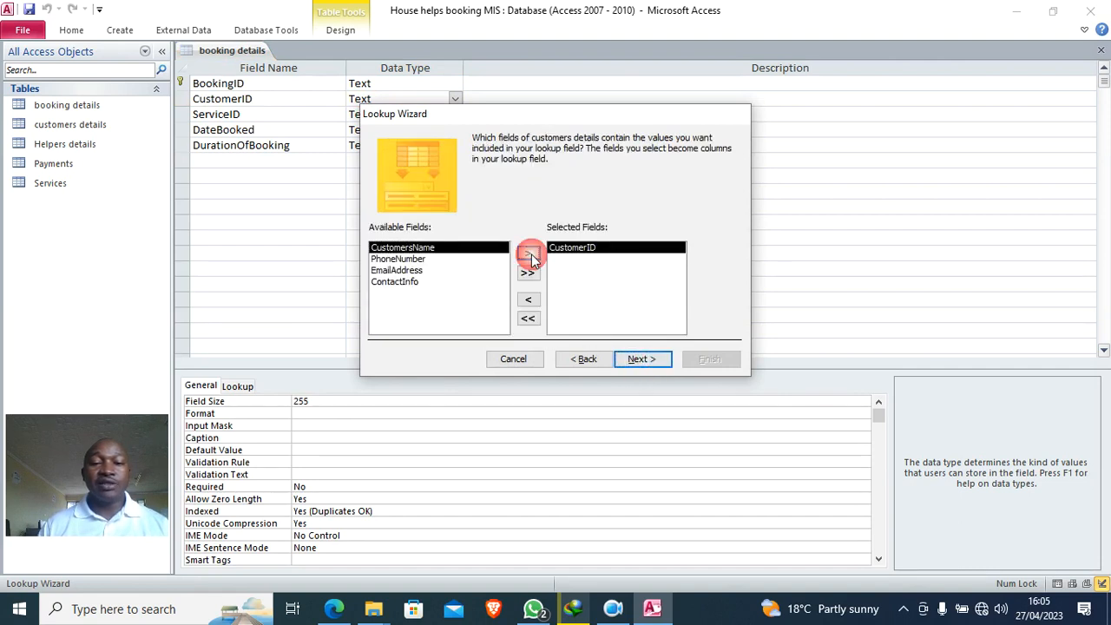
left_click(661, 365)
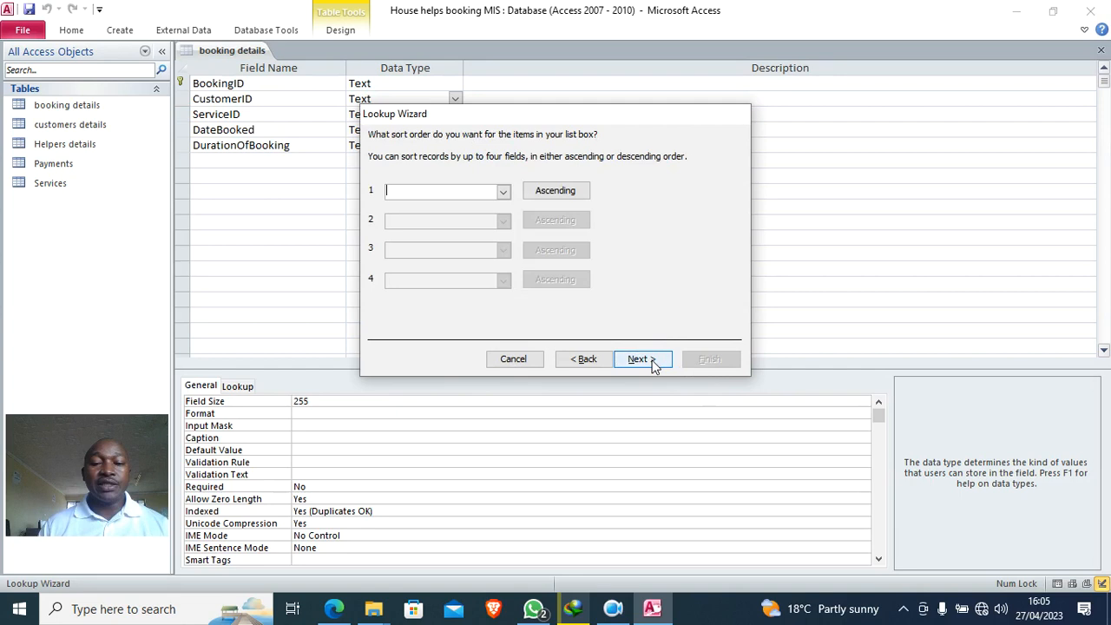
left_click(654, 363)
left_click(710, 359)
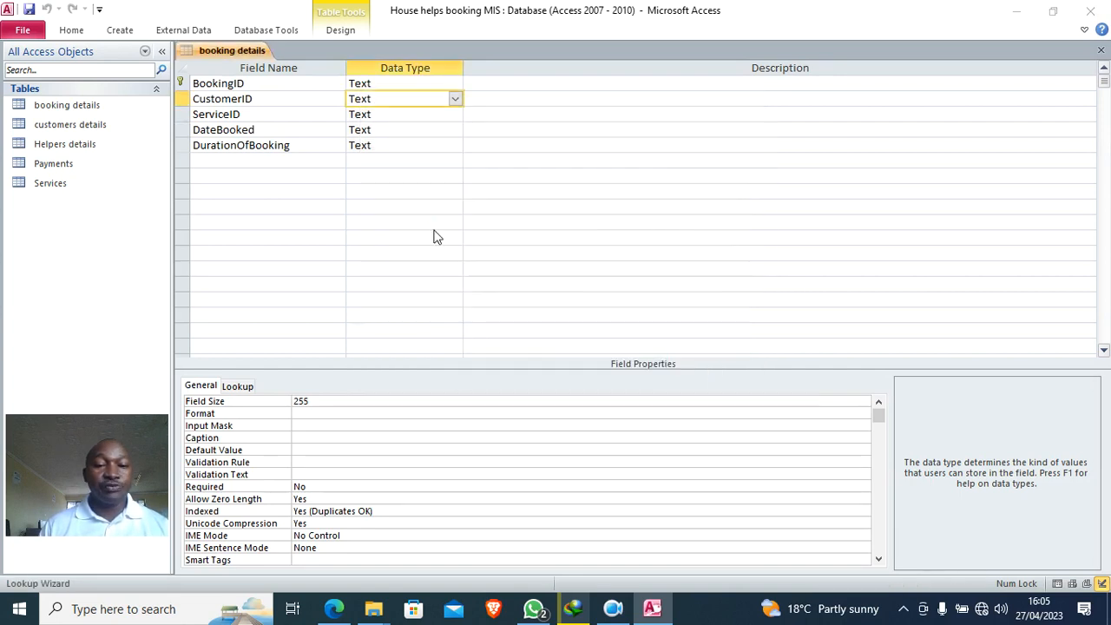
left_click(525, 345)
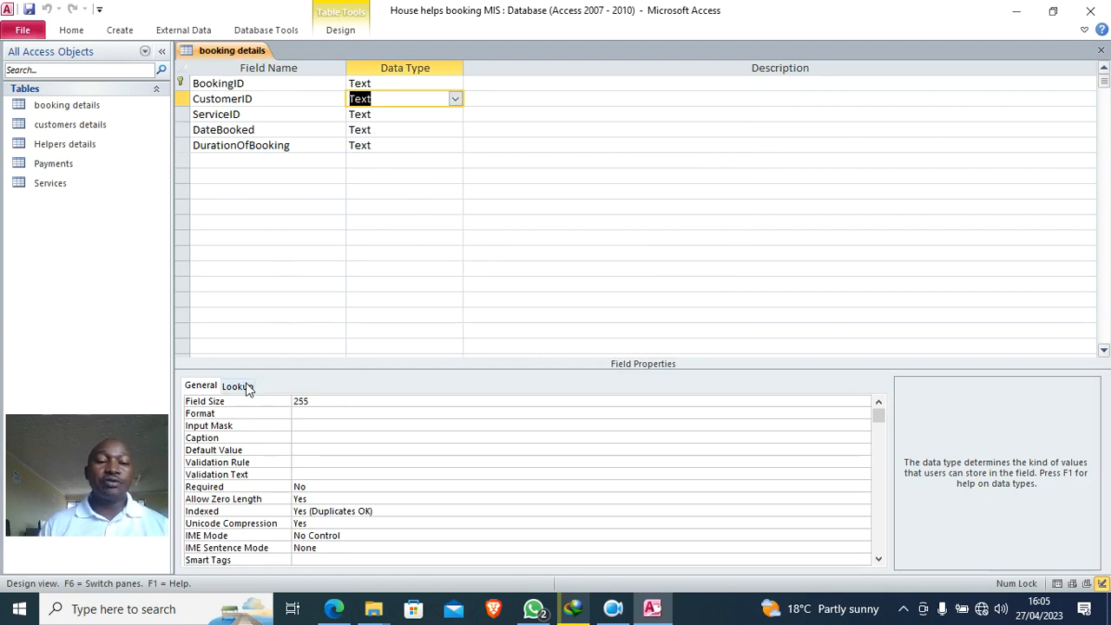
left_click(243, 387)
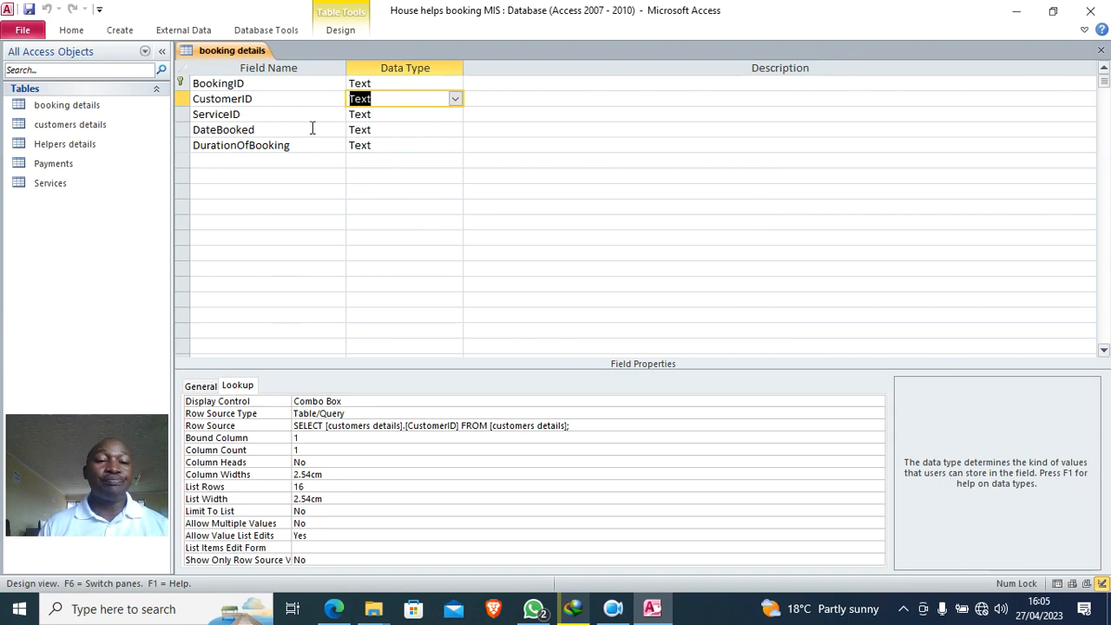
- Make ServiceID a lookup field using ServiceID from the Services table, and save
left_click(384, 113)
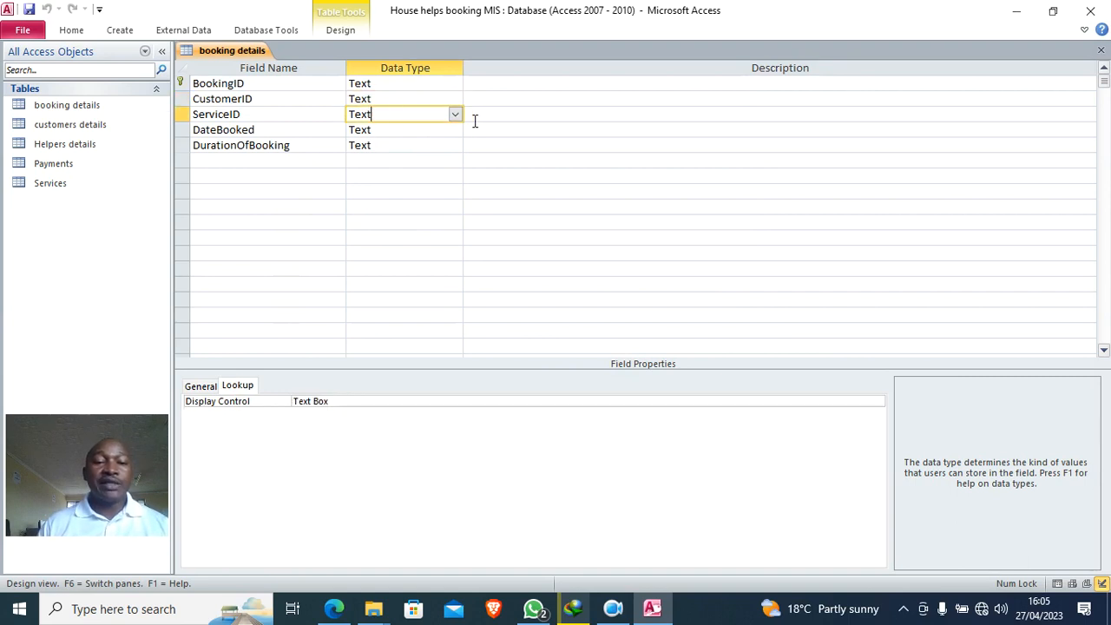
left_click(453, 115)
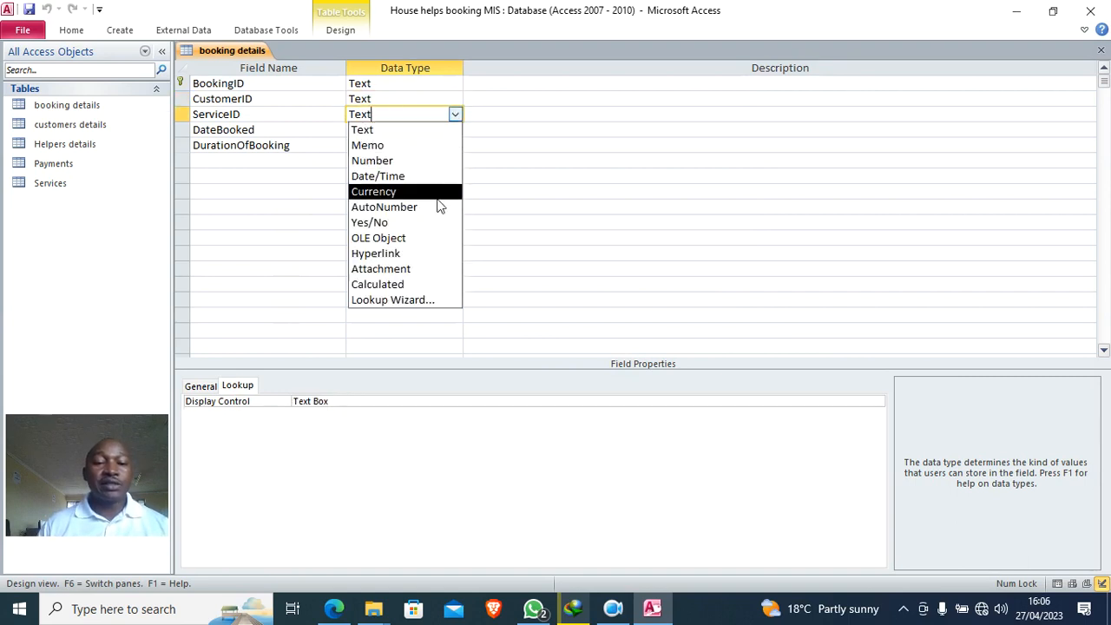
left_click(422, 301)
left_click(642, 359)
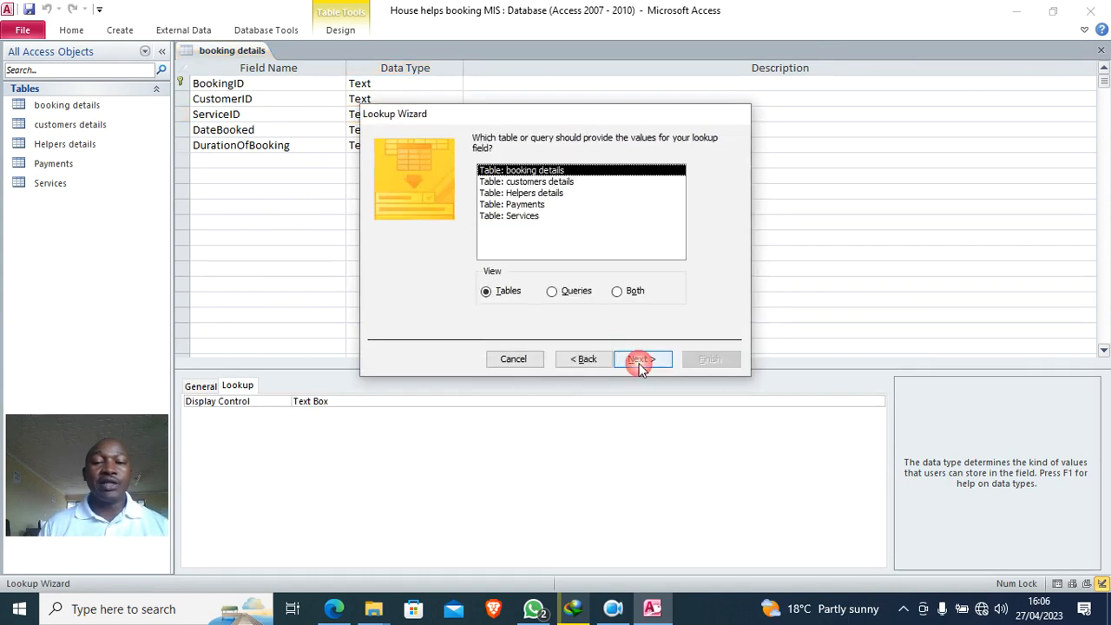
left_click(523, 216)
left_click(644, 359)
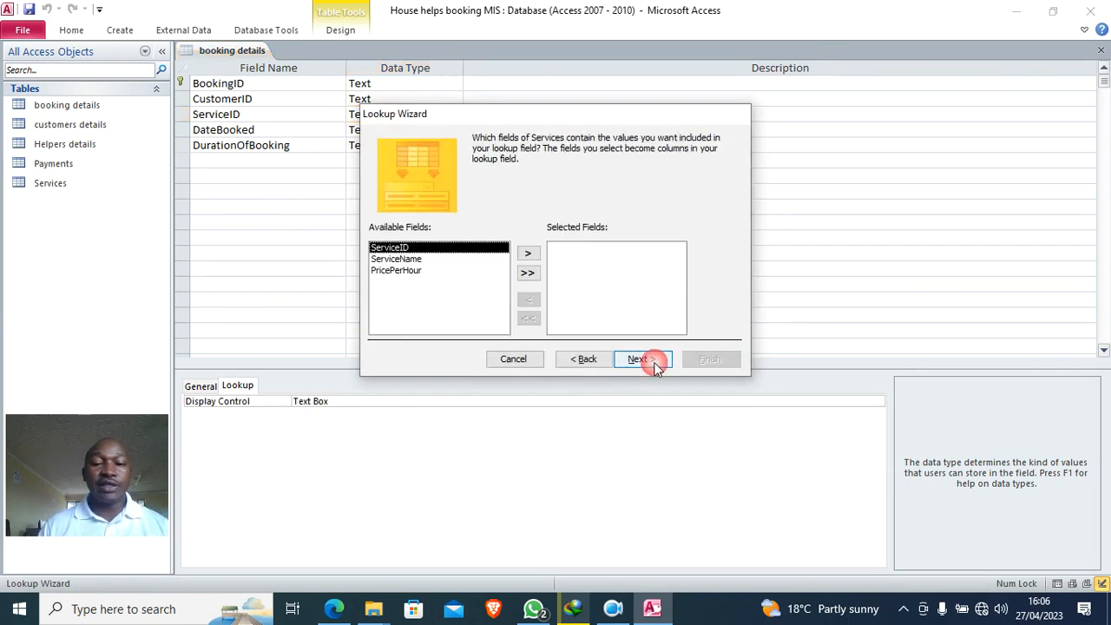
left_click(527, 253)
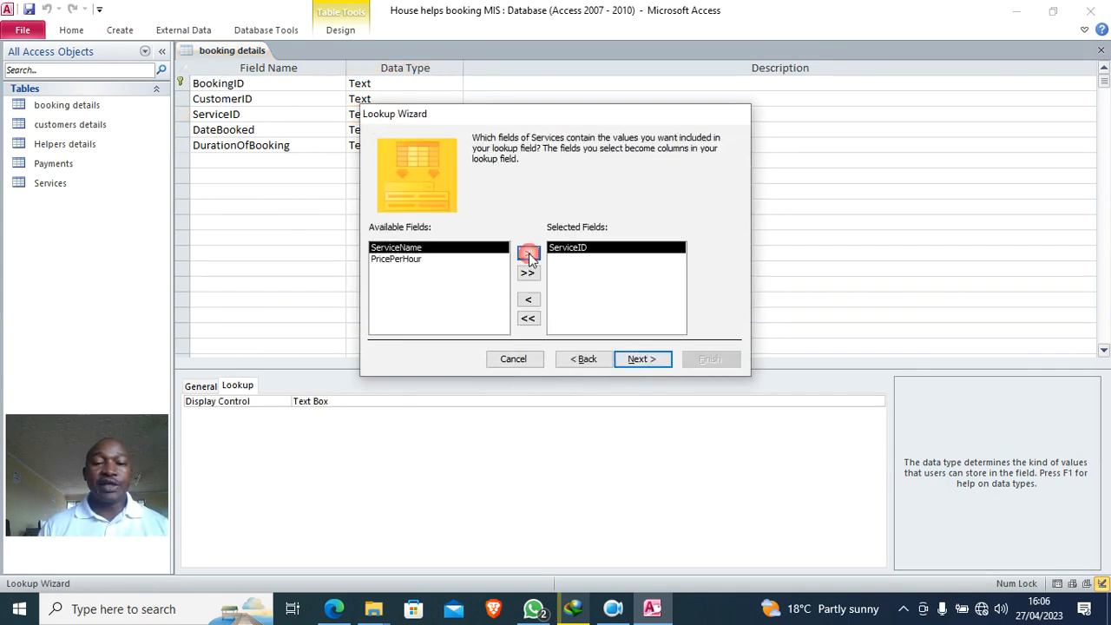
left_click(644, 359)
left_click(661, 361)
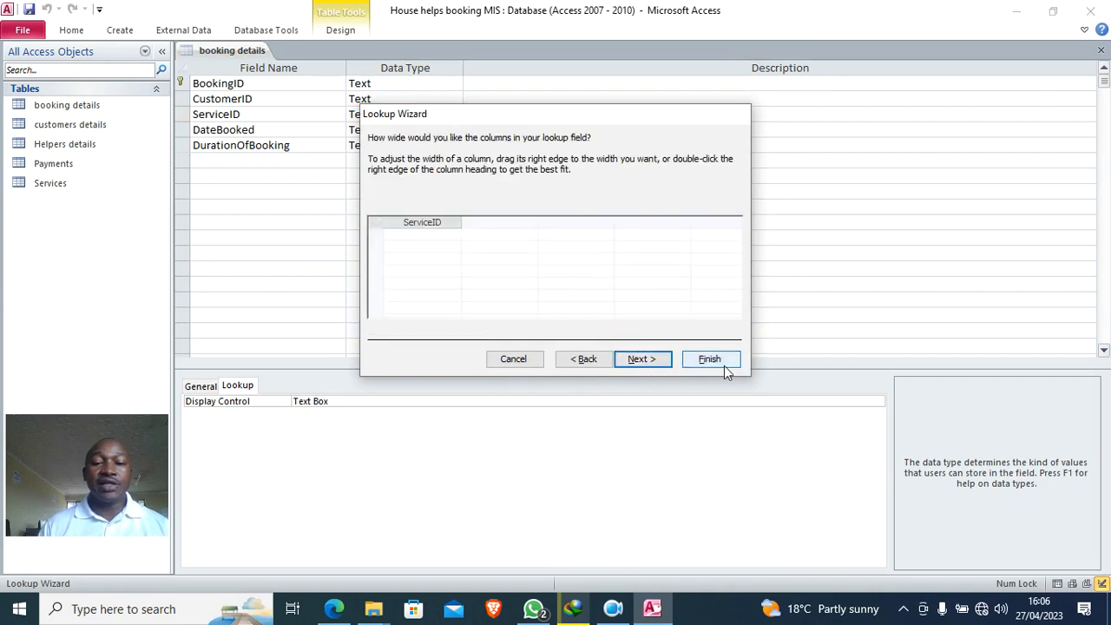
left_click(711, 360)
left_click(524, 345)
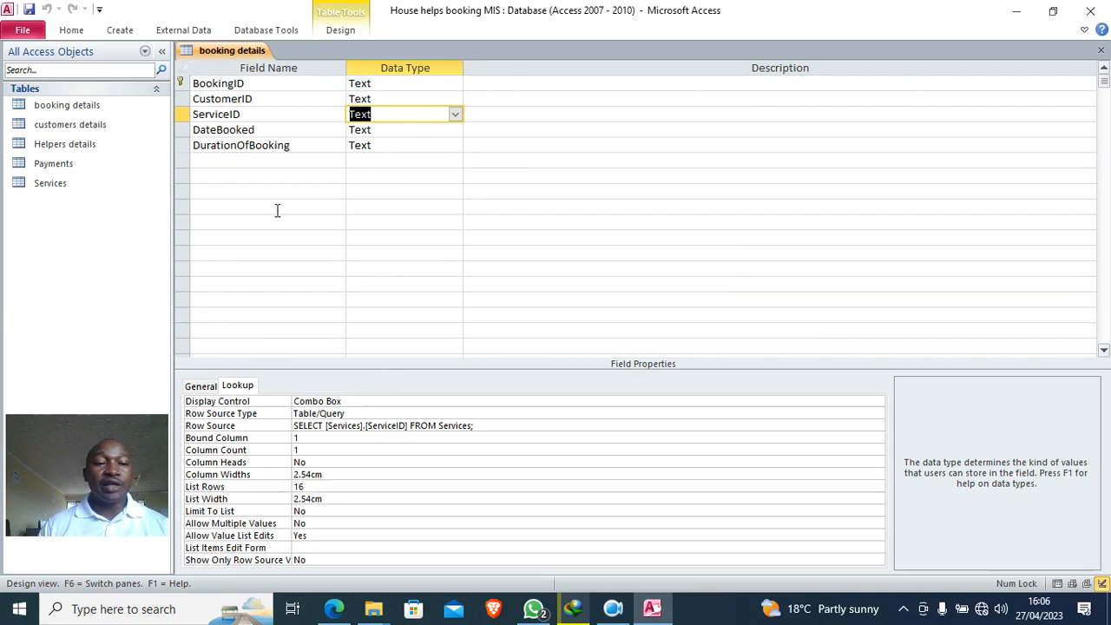
- Close booking details and the Services design, then open Payments in Design View
right_click(223, 52)
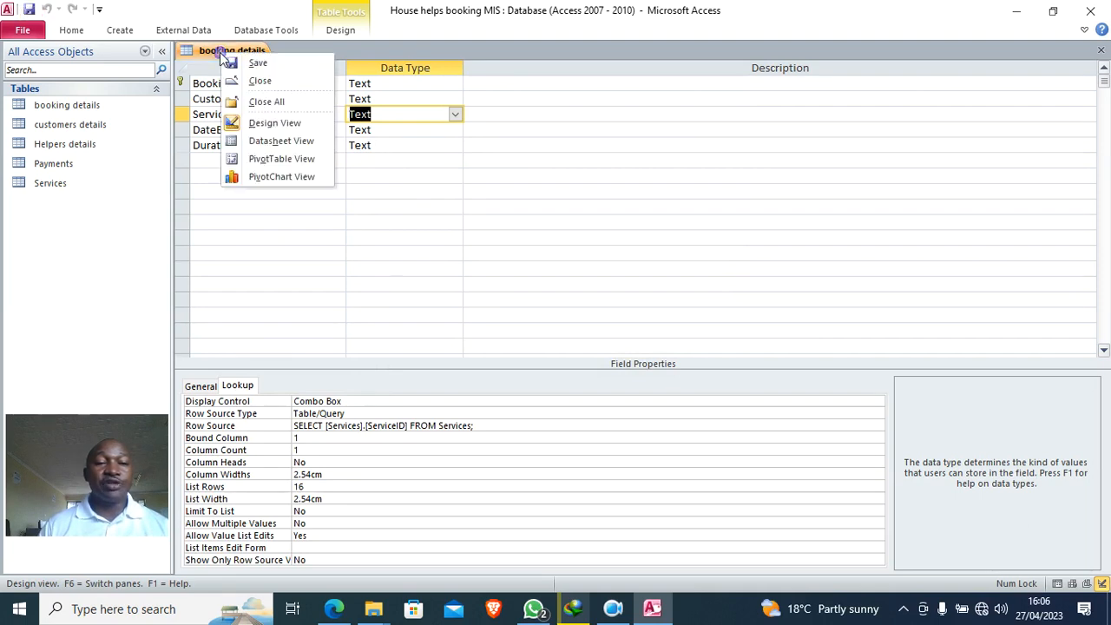
left_click(261, 81)
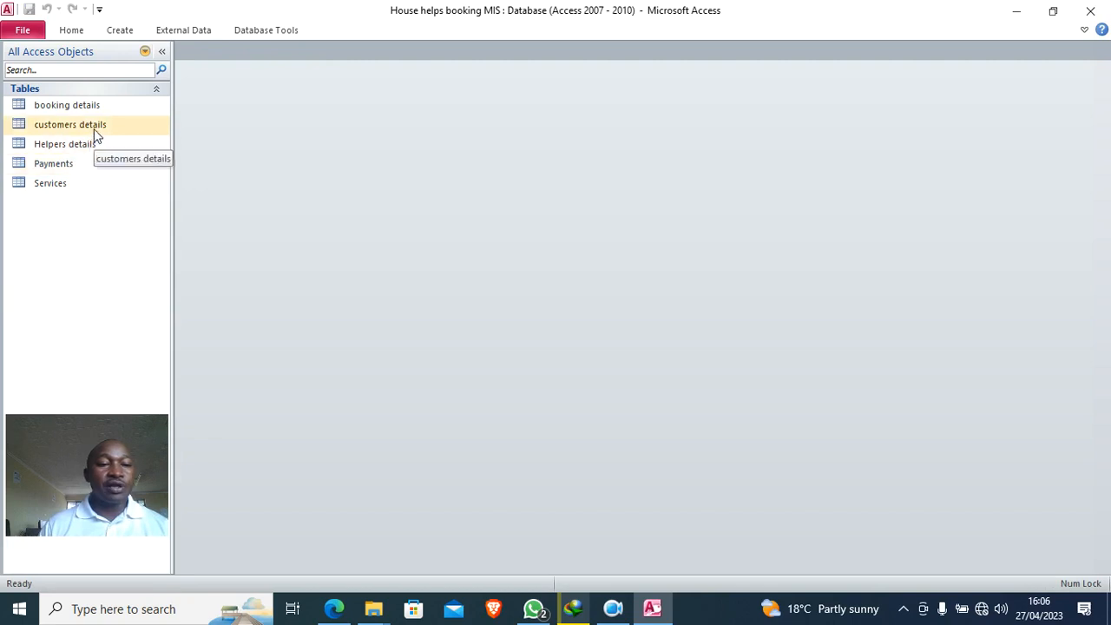
right_click(76, 185)
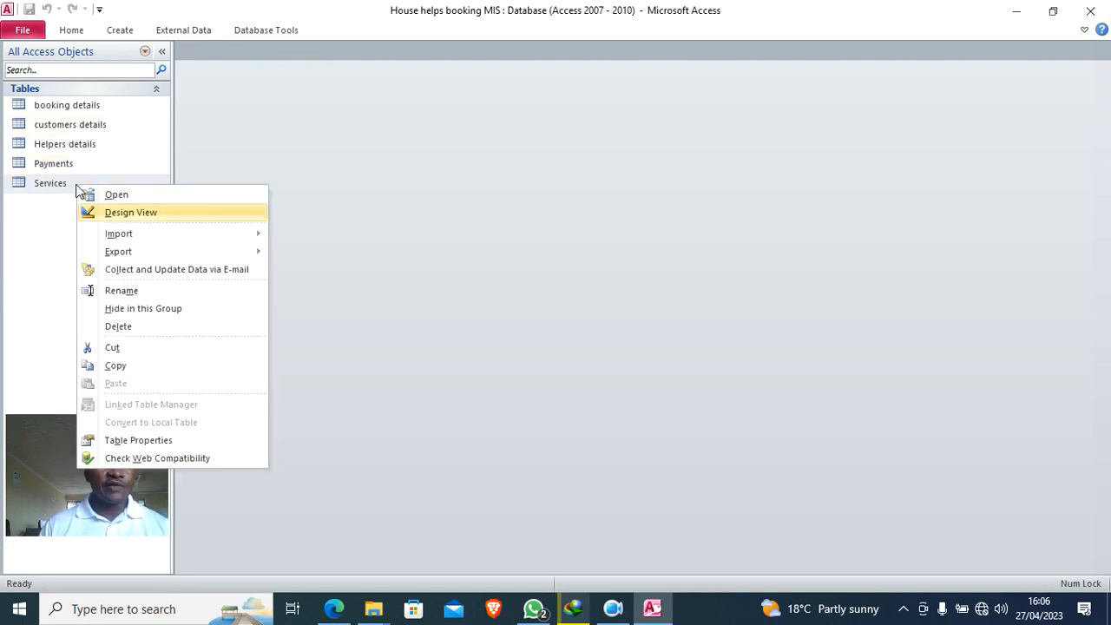
left_click(141, 216)
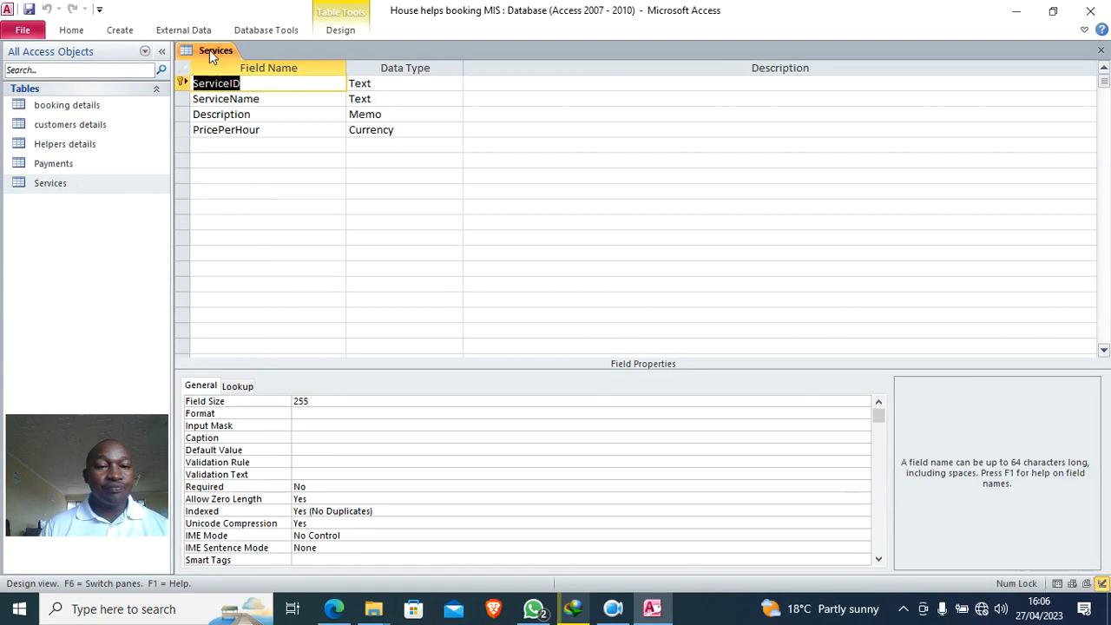
right_click(211, 54)
left_click(252, 80)
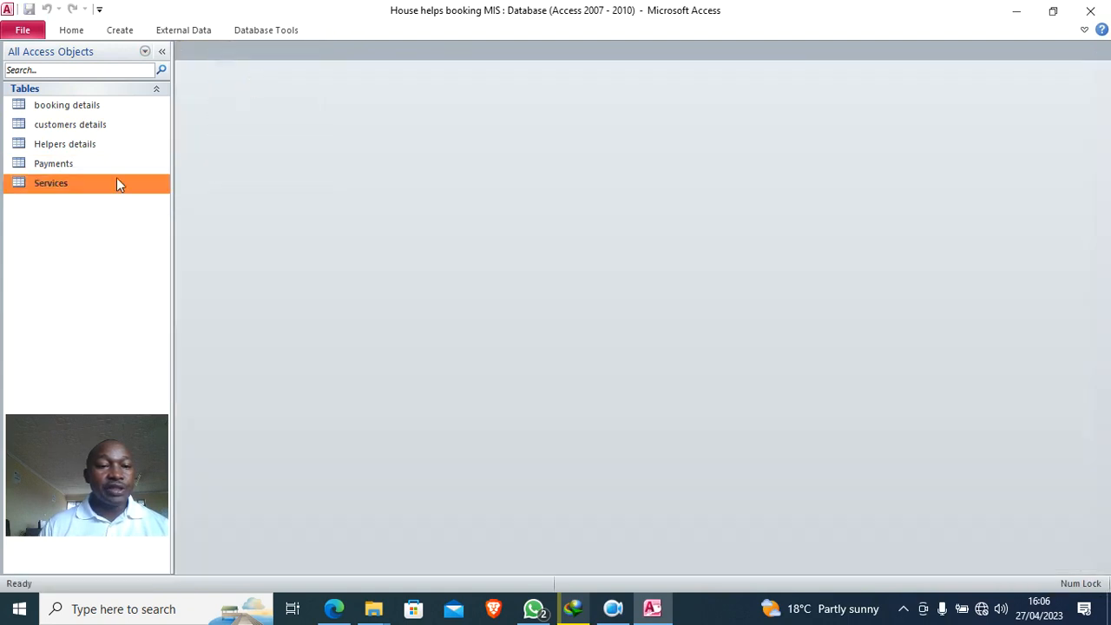
right_click(101, 165)
left_click(170, 199)
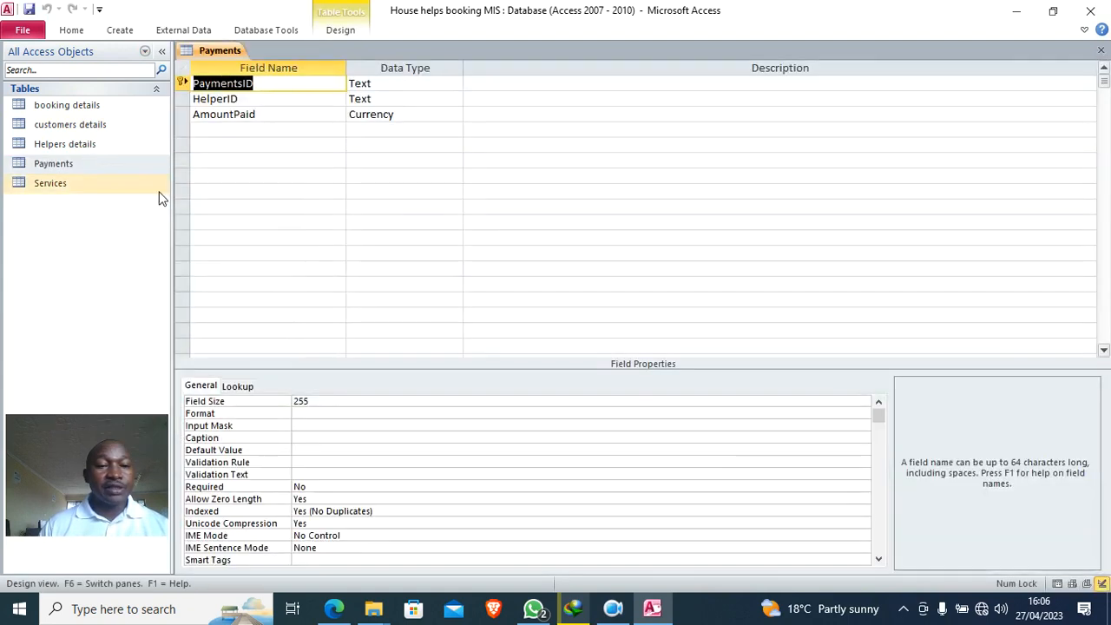
- Make HelperID a lookup to Helpers details' HelperID, save, and close all tables
left_click(405, 98)
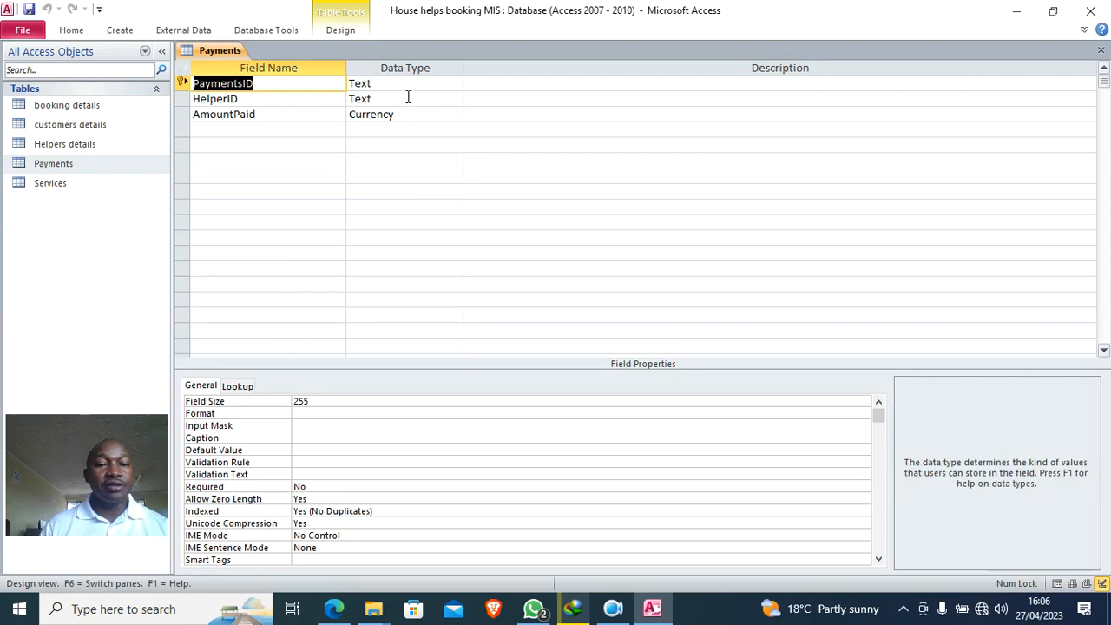
left_click(455, 99)
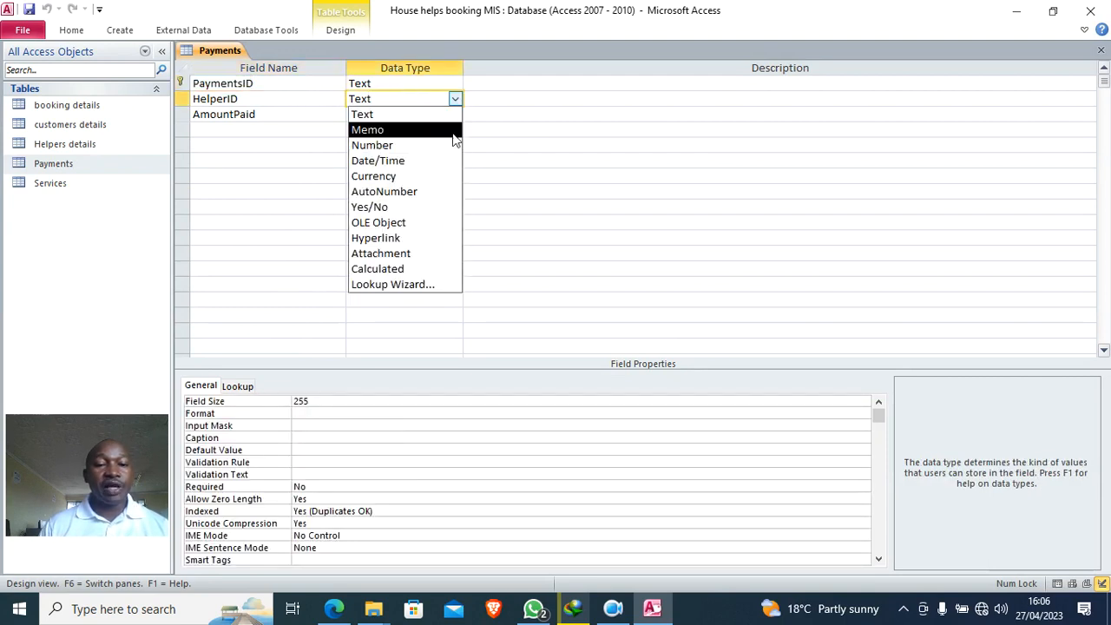
left_click(427, 285)
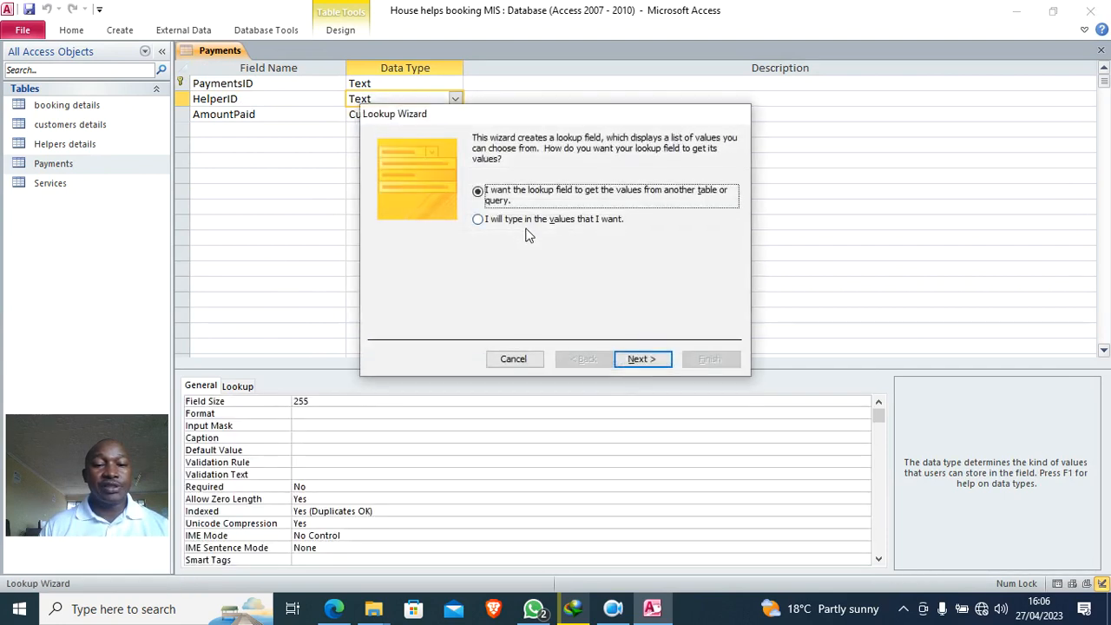
left_click(641, 358)
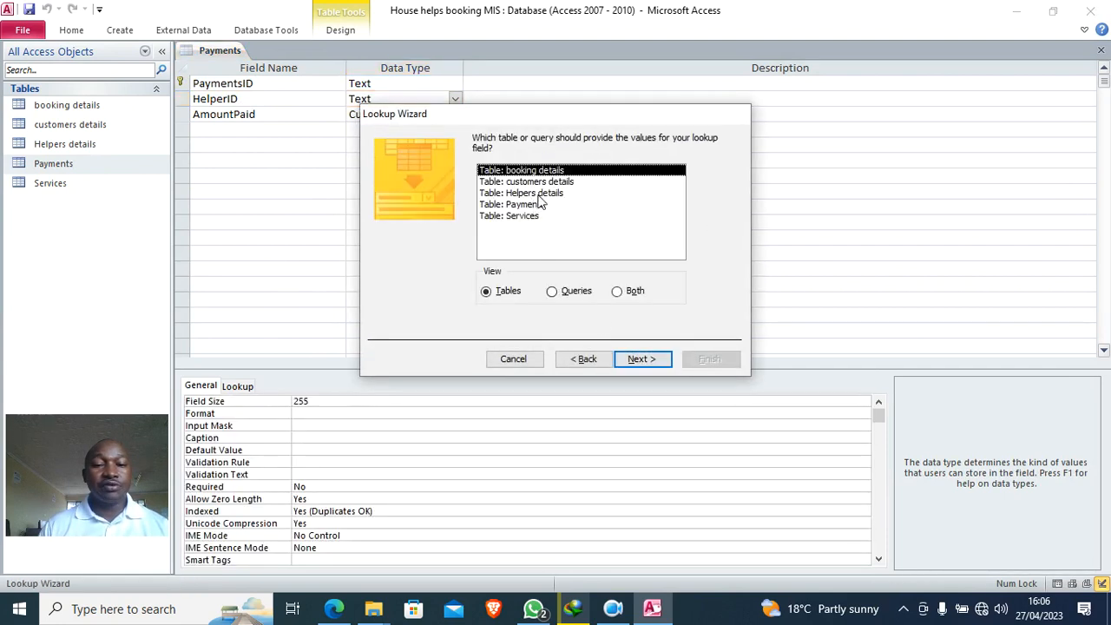
left_click(537, 193)
left_click(638, 359)
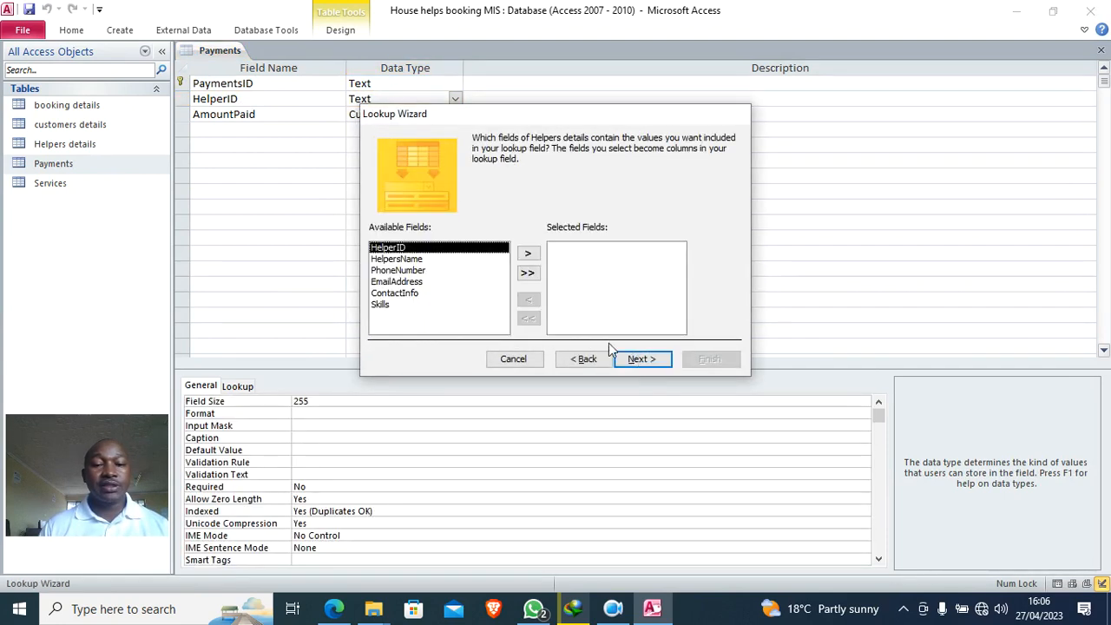
left_click(527, 253)
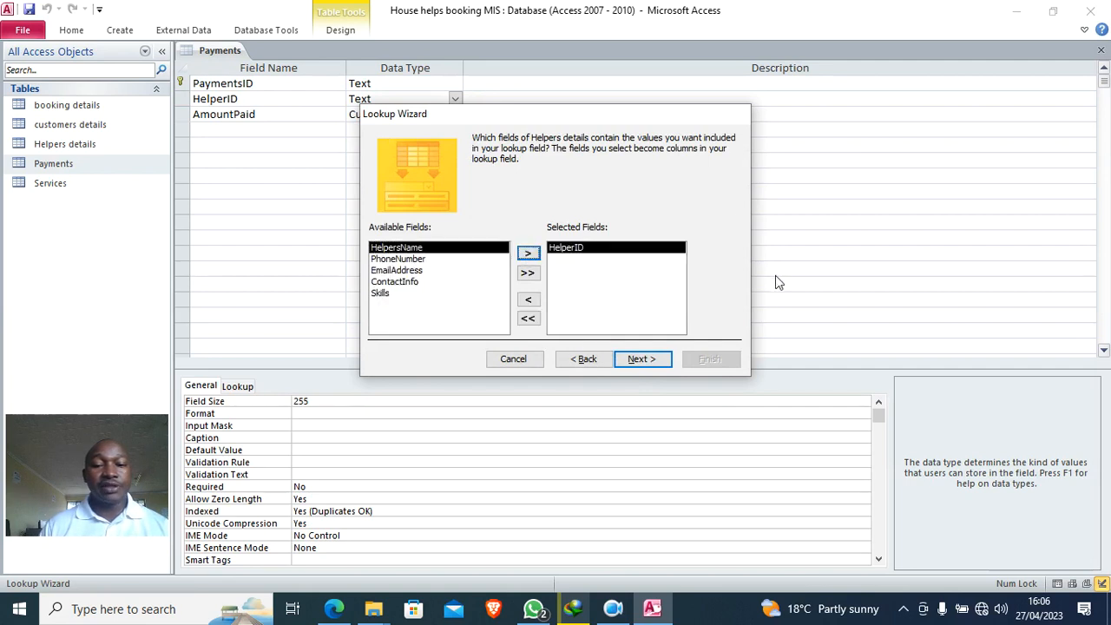
left_click(643, 361)
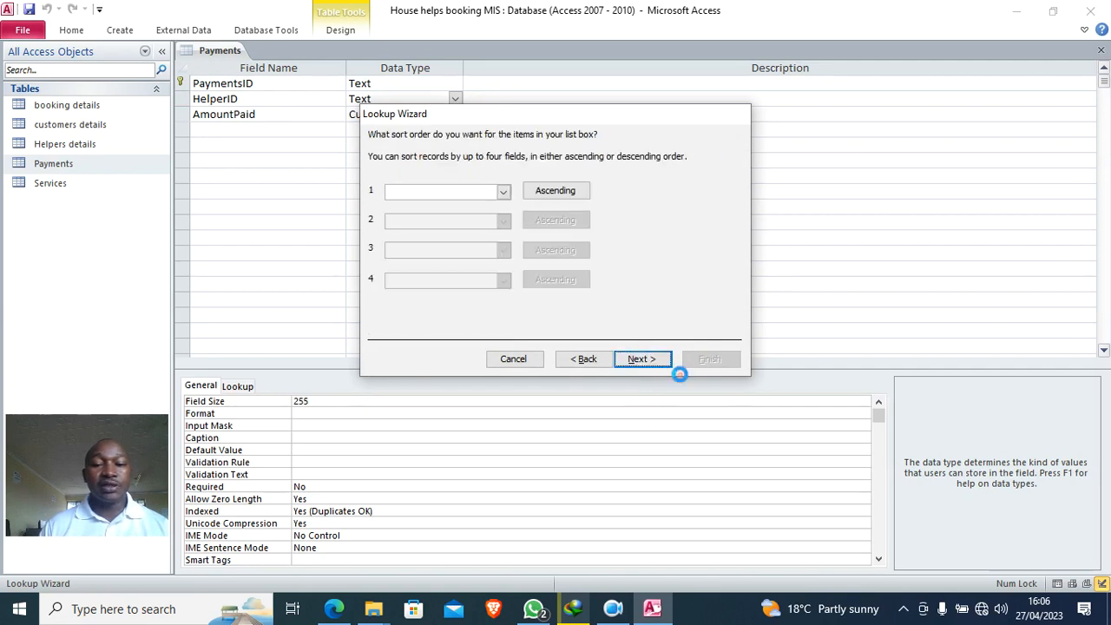
left_click(658, 365)
left_click(732, 363)
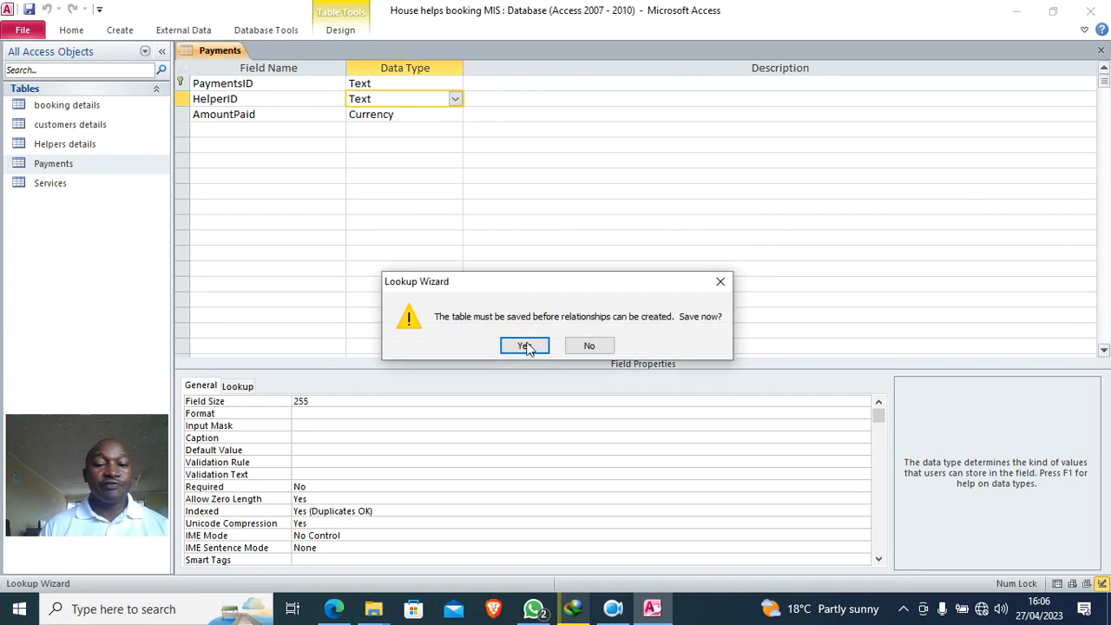
left_click(525, 344)
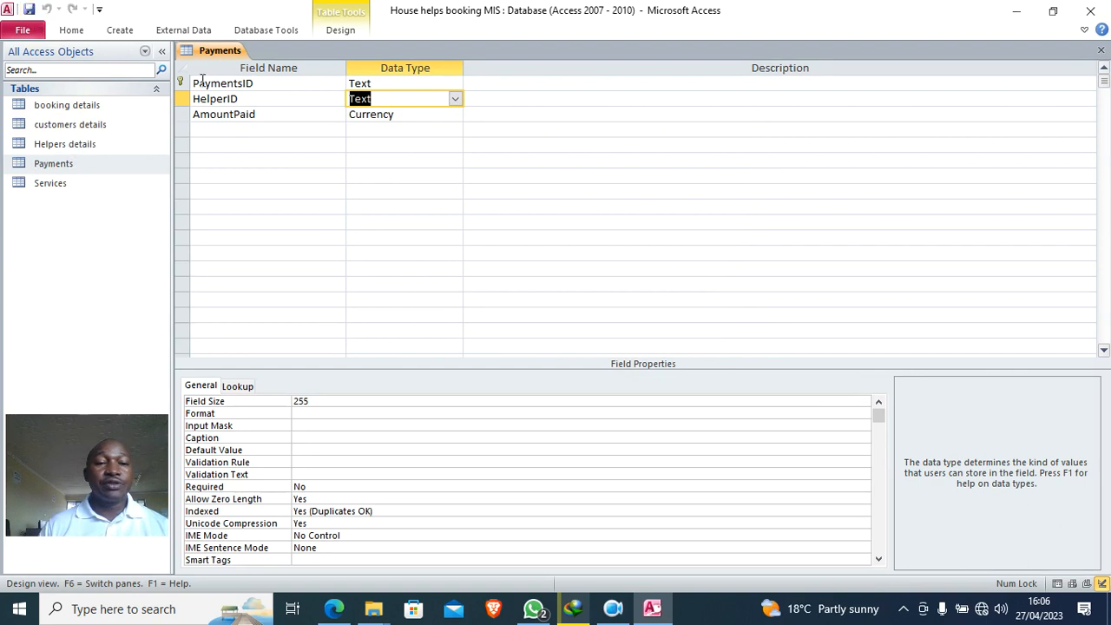
right_click(219, 50)
left_click(268, 98)
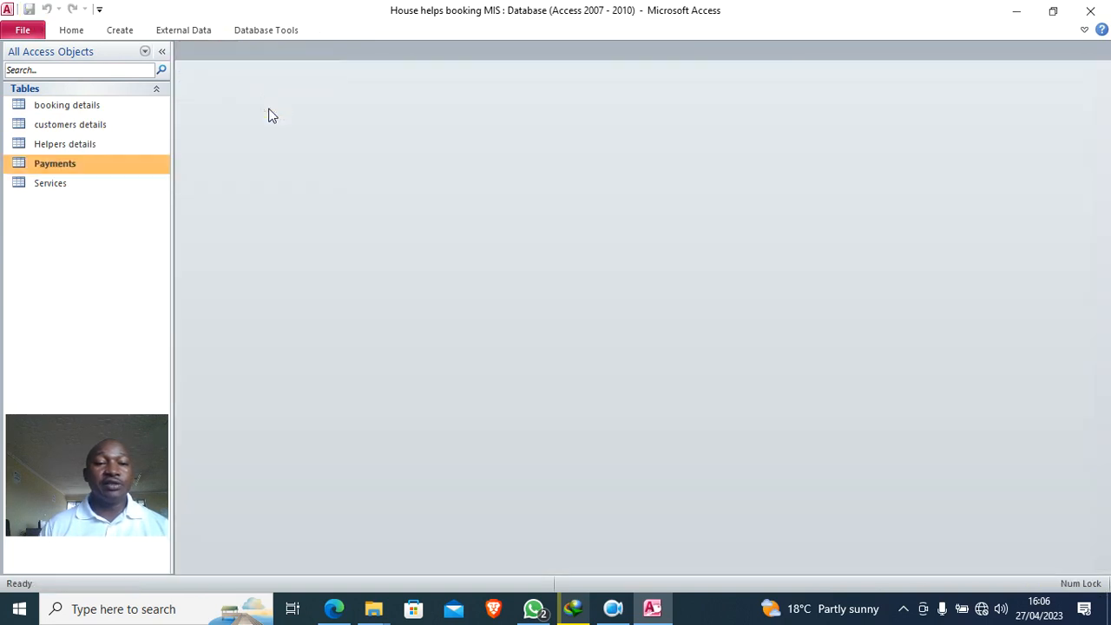
- Arrange the Relationships diagram: booking details centred, Payments beside Helpers details
left_click(266, 31)
left_click(192, 76)
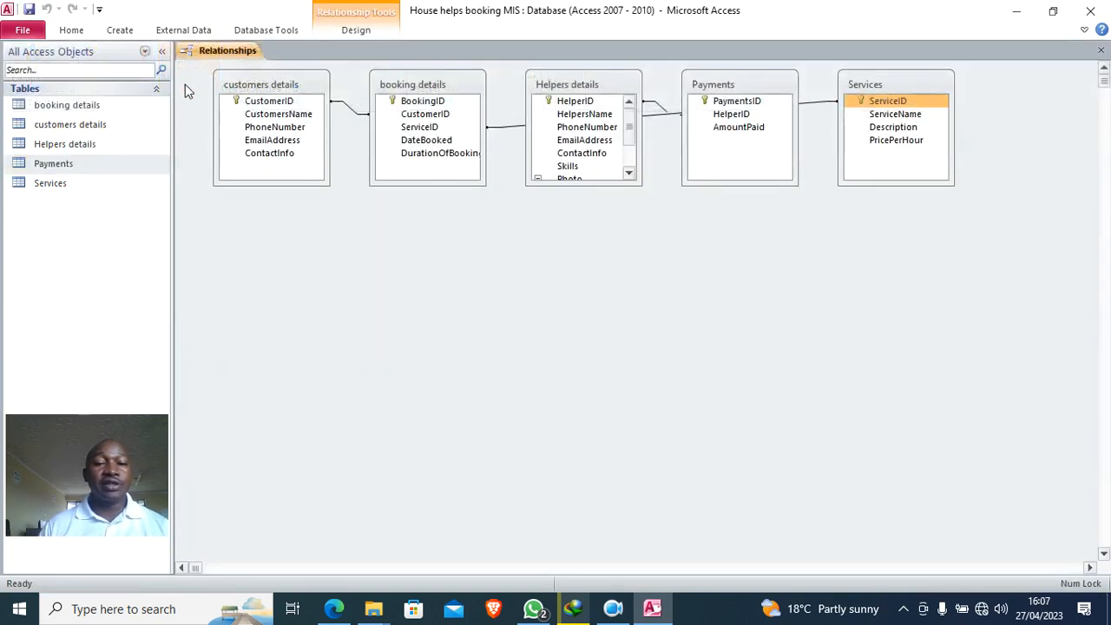
left_click_drag(436, 92, 343, 343)
left_click(584, 139)
left_click_drag(576, 91, 874, 453)
left_click_drag(749, 85, 730, 295)
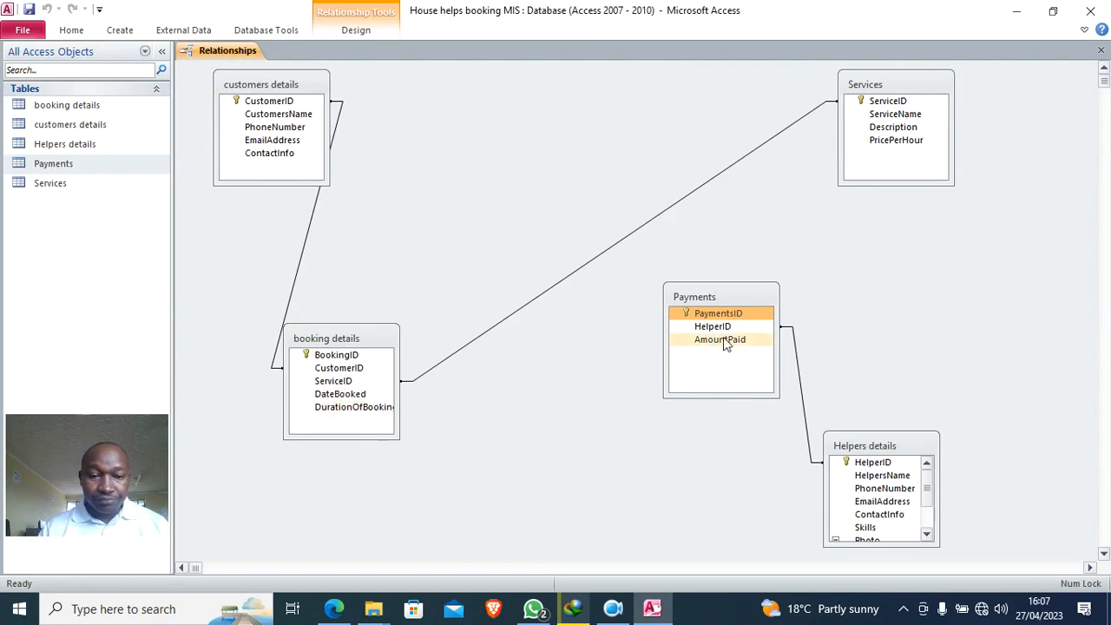
left_click_drag(357, 336, 514, 163)
left_click(737, 314)
left_click_drag(703, 297, 538, 310)
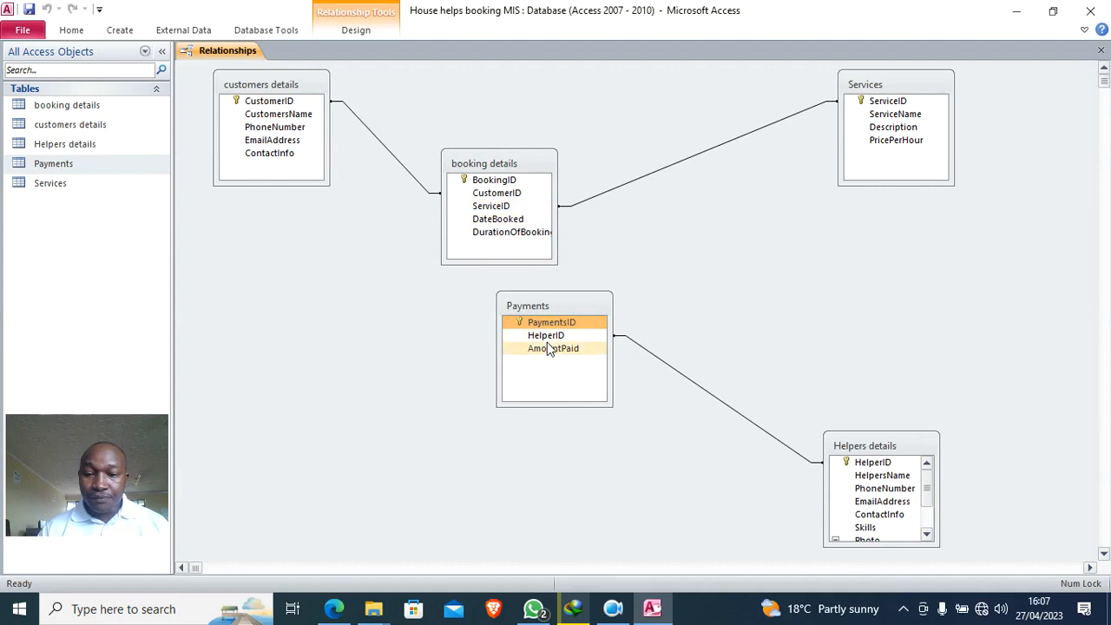
left_click_drag(898, 452, 877, 283)
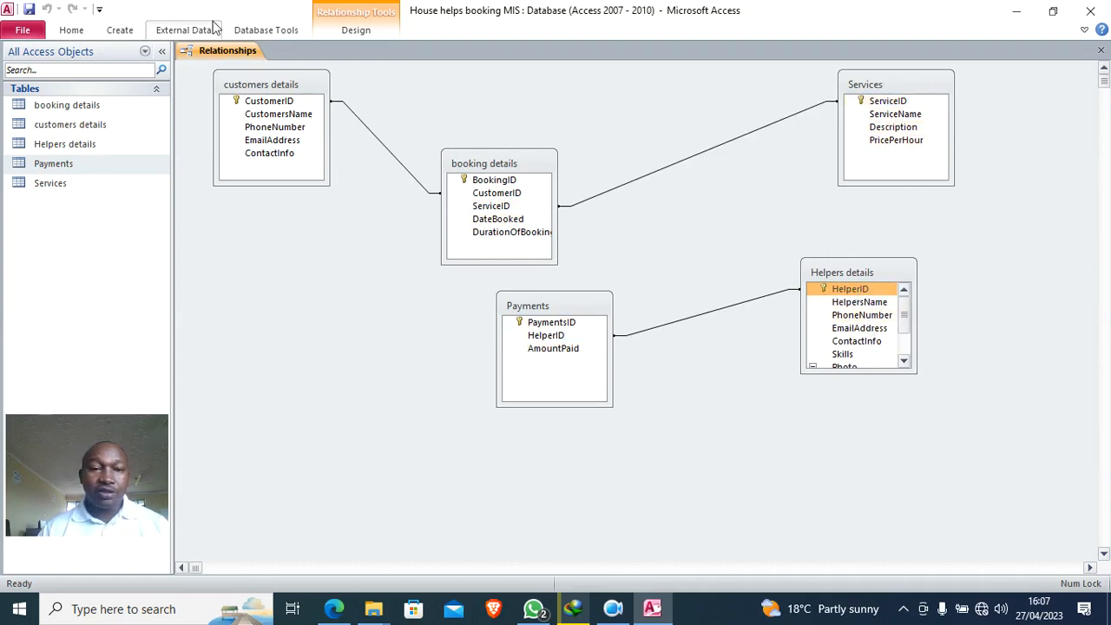
- Close the Relationships window, saving the new layout
left_click(1101, 50)
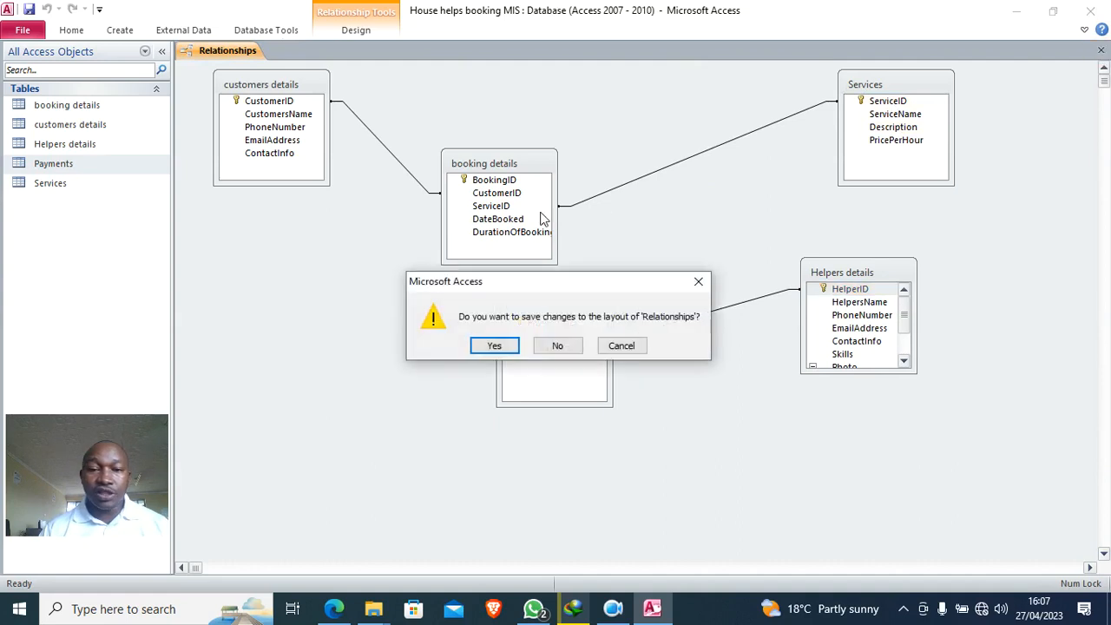
left_click(506, 342)
right_click(64, 183)
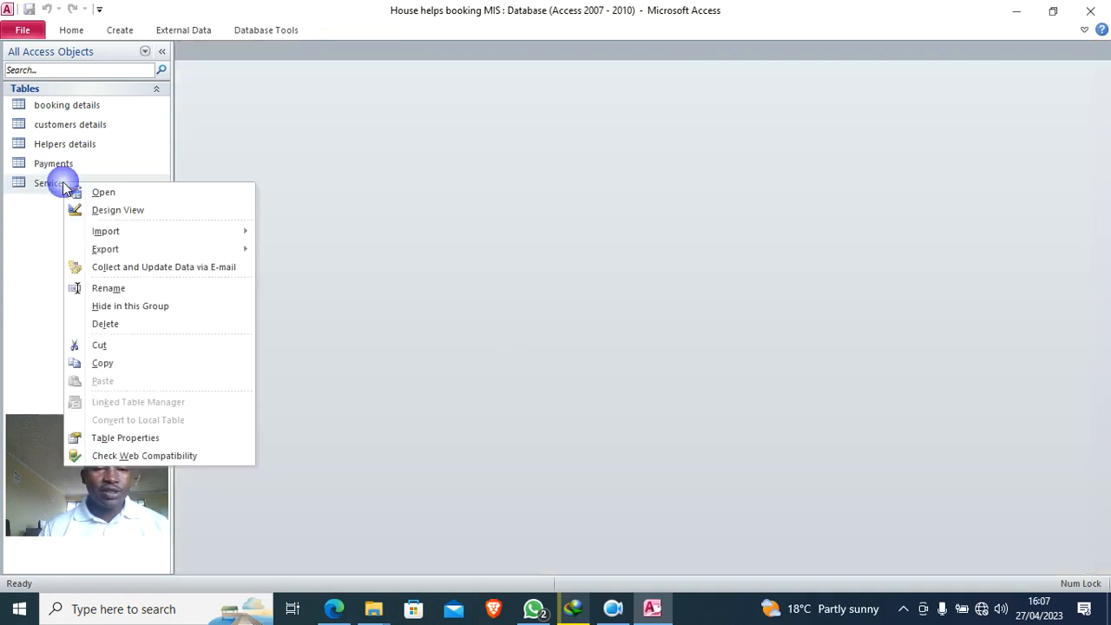
- Open Helpers details in Design View and add a ServiceID field below Photo
left_click(109, 211)
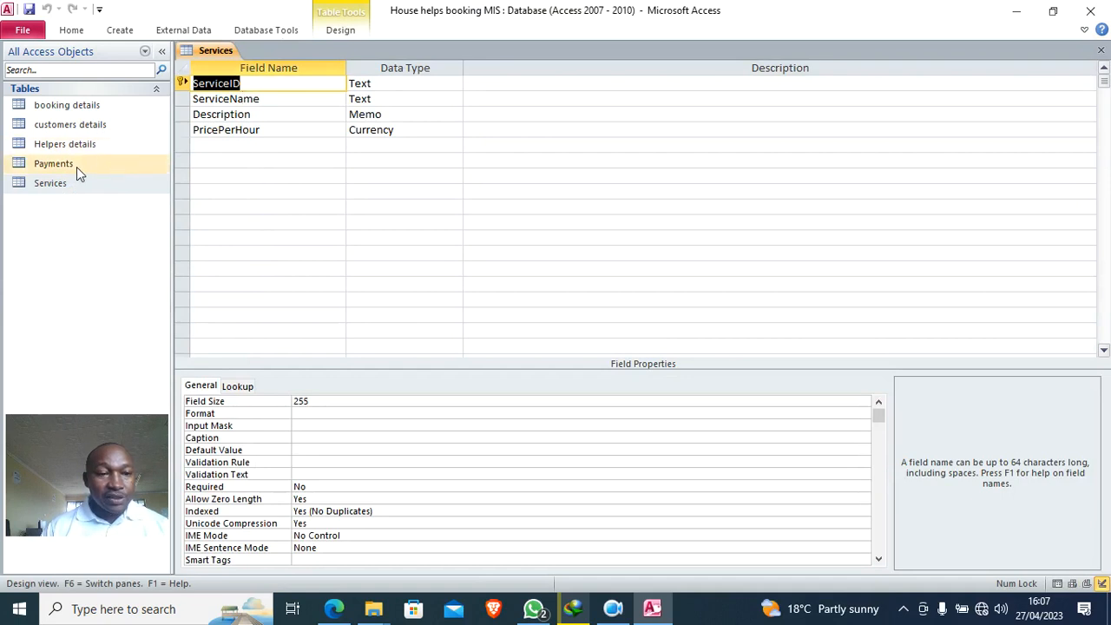
right_click(98, 148)
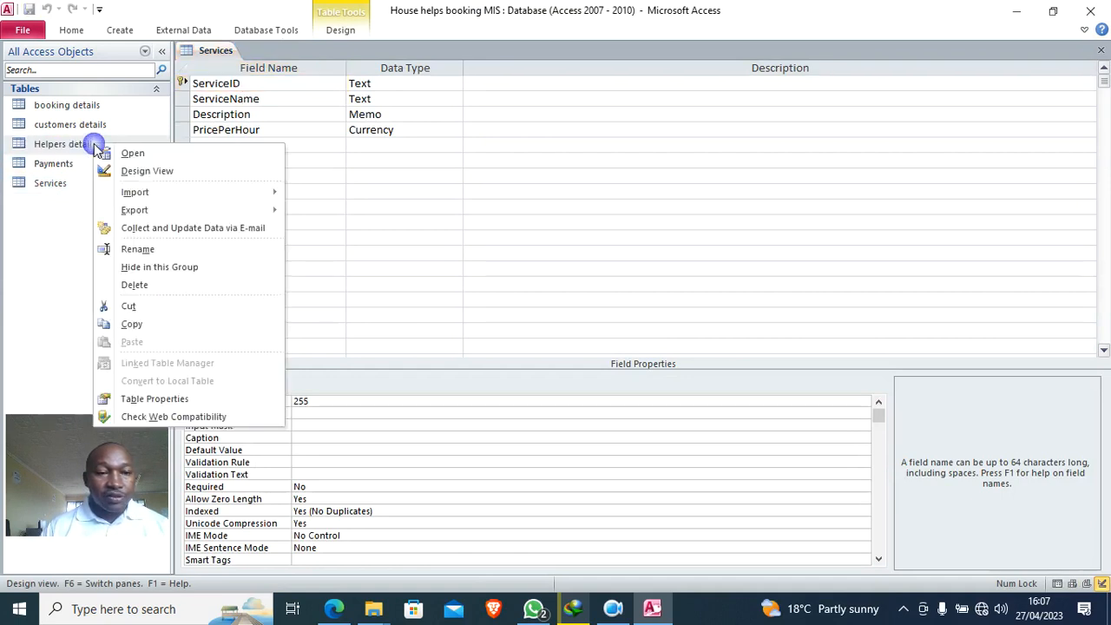
left_click(143, 173)
left_click(208, 193)
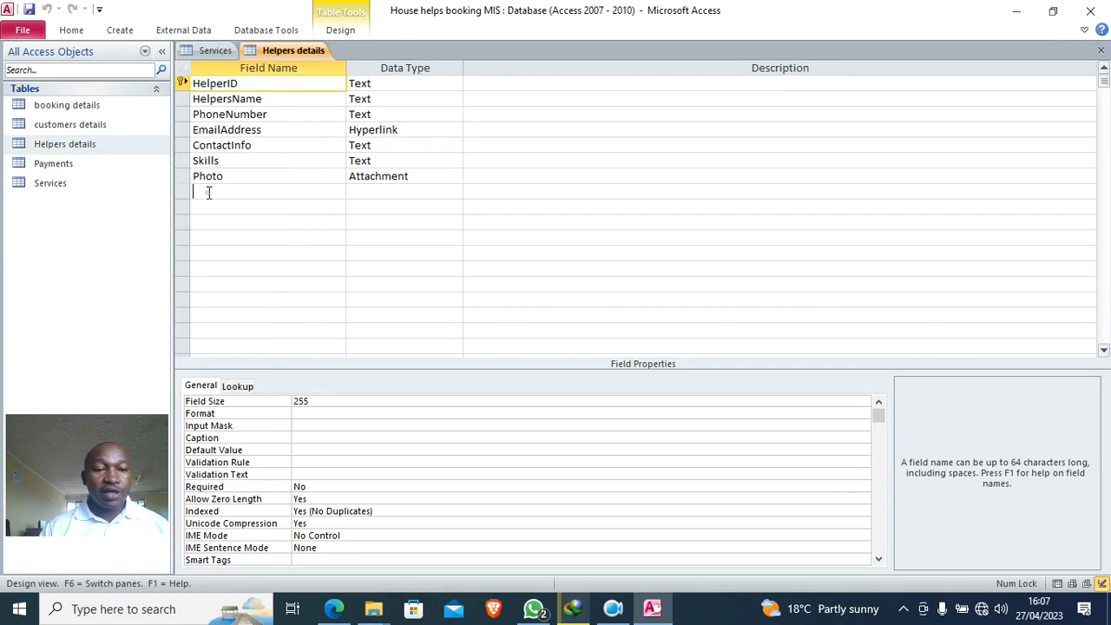
key("Caps_Lock")
type("S")
key("Caps_Lock")
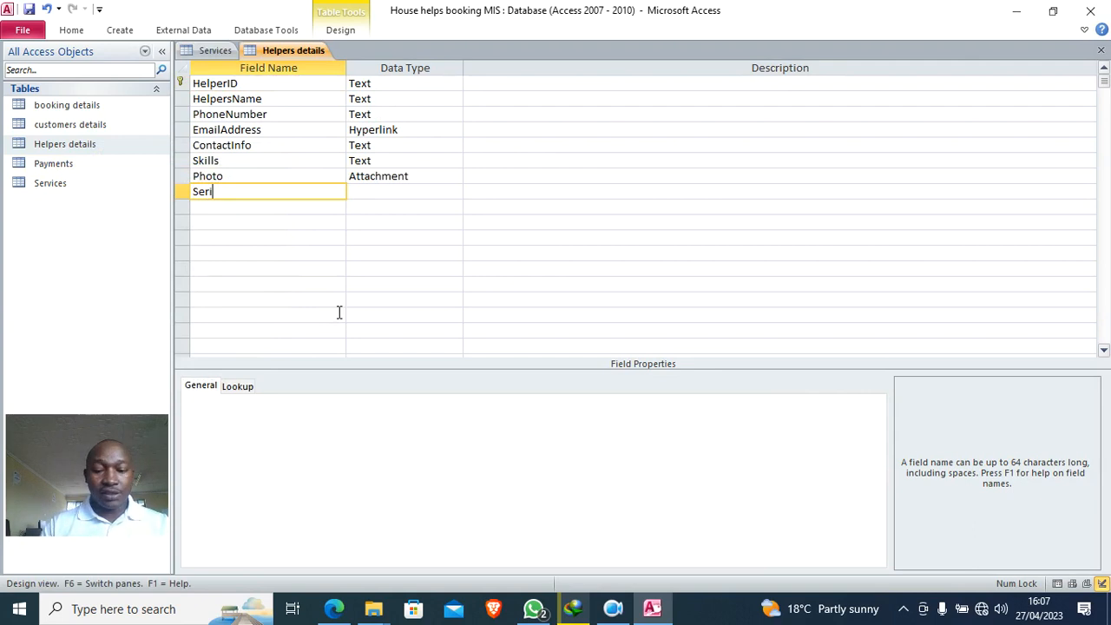
type("ervice")
key("Caps_Lock")
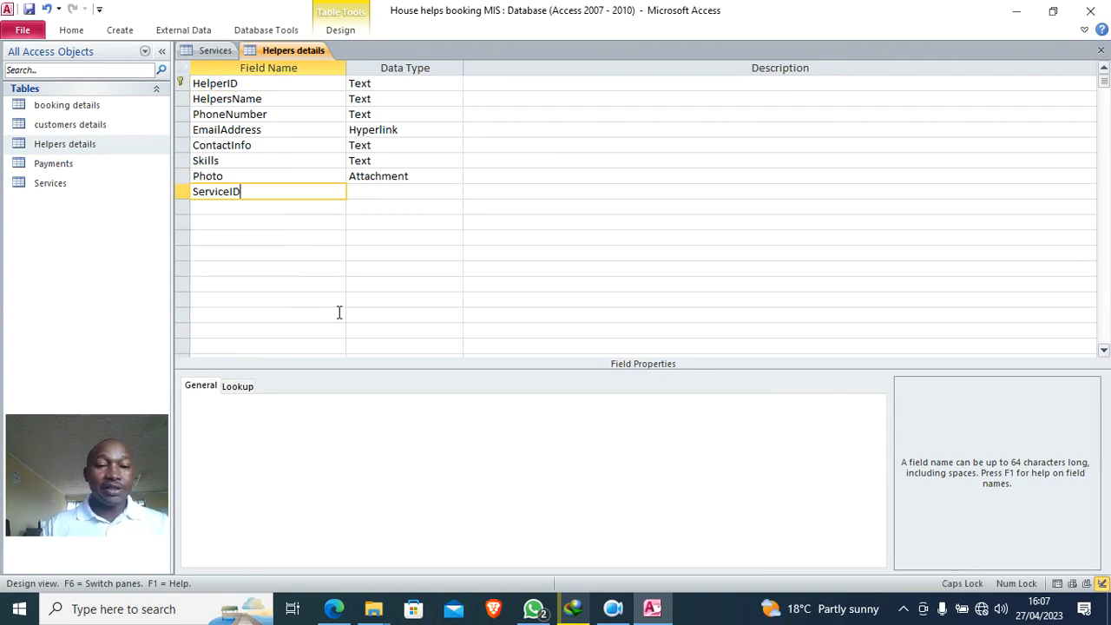
type("ID")
- Make ServiceID a lookup drawing ServiceID from the Services table, and save
left_click(373, 192)
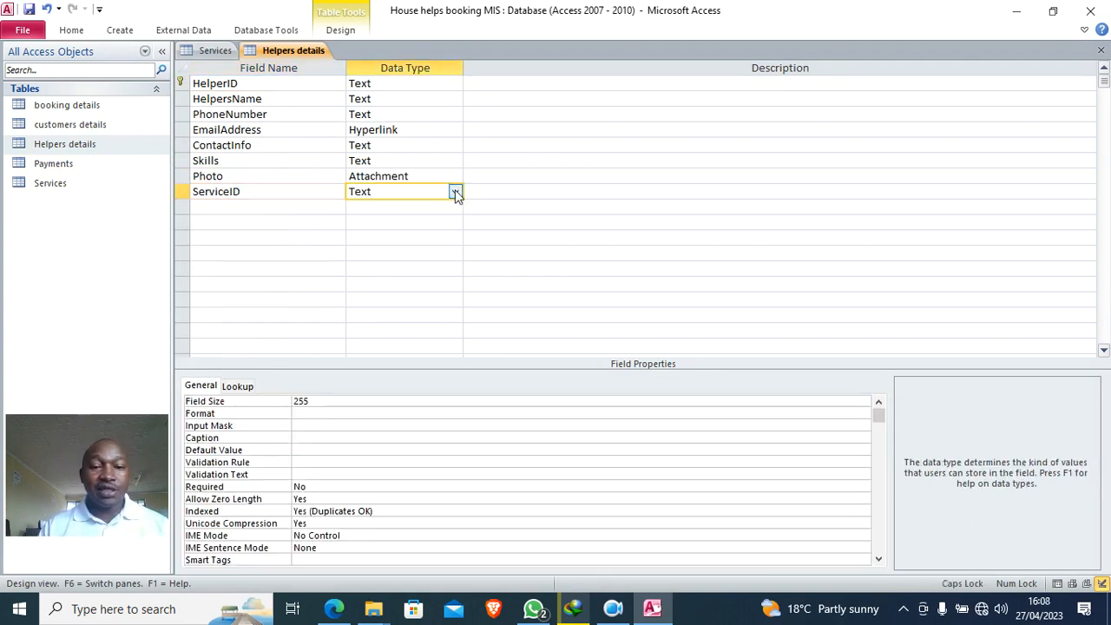
left_click(455, 193)
left_click(408, 376)
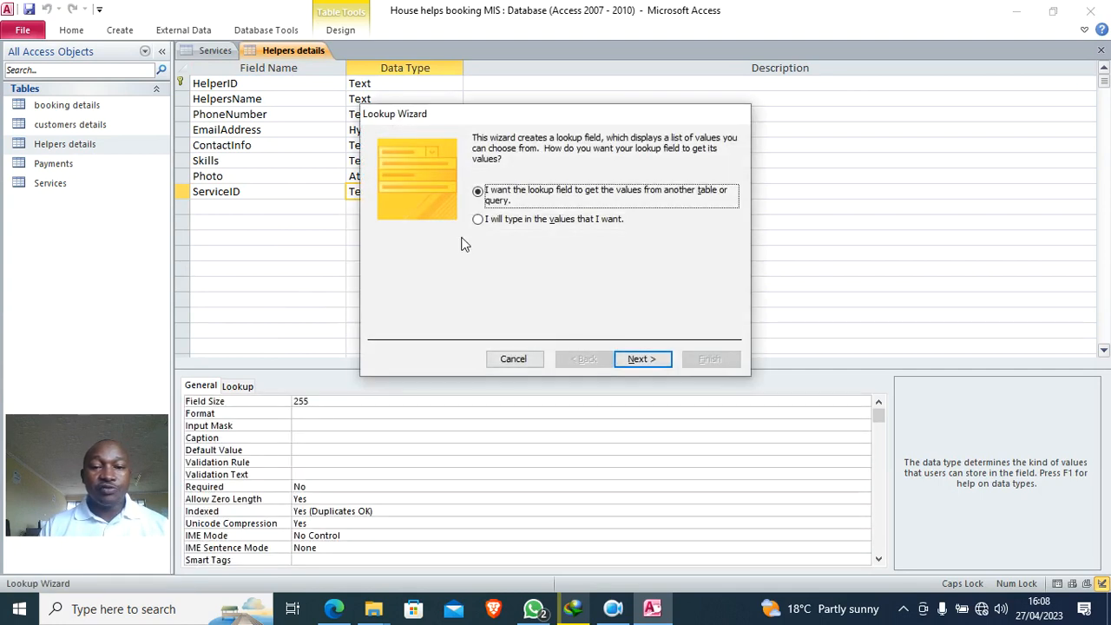
left_click(642, 359)
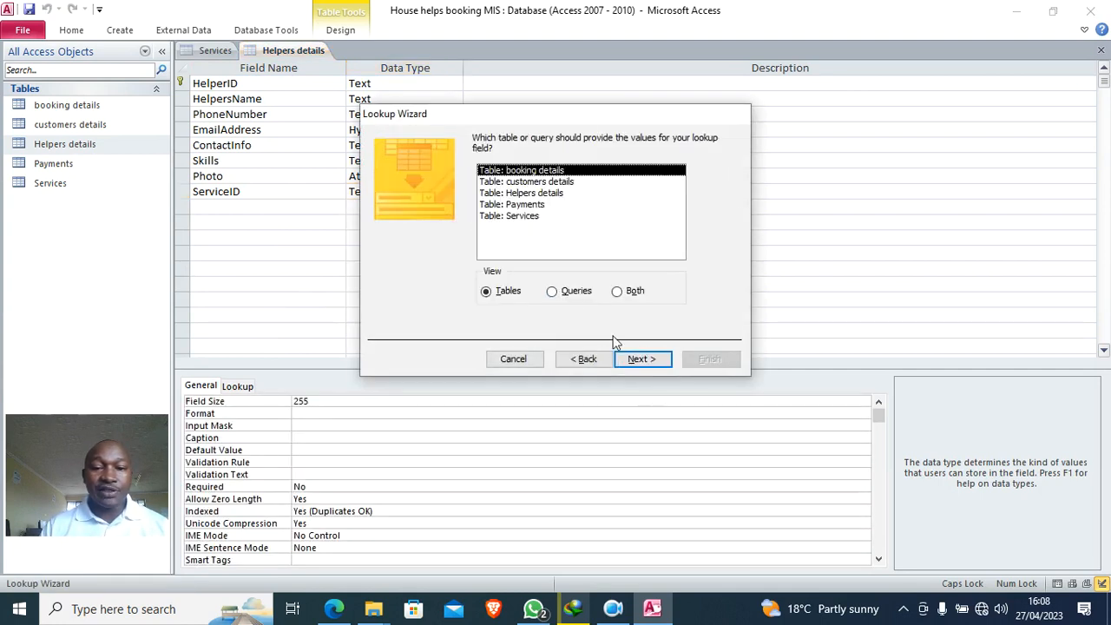
left_click(522, 217)
left_click(638, 361)
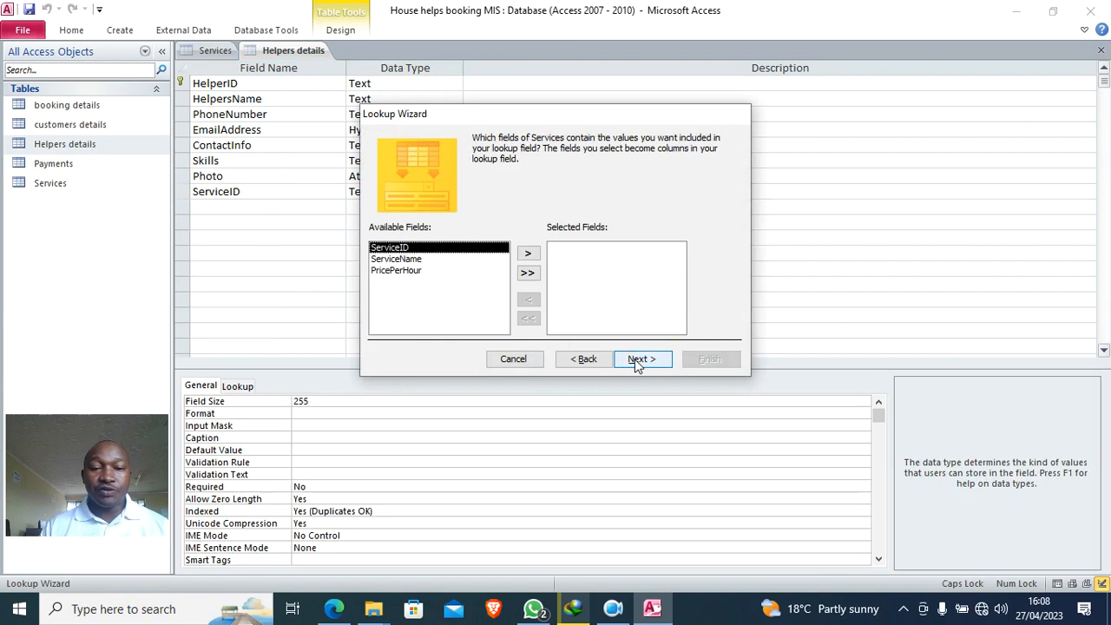
left_click(528, 254)
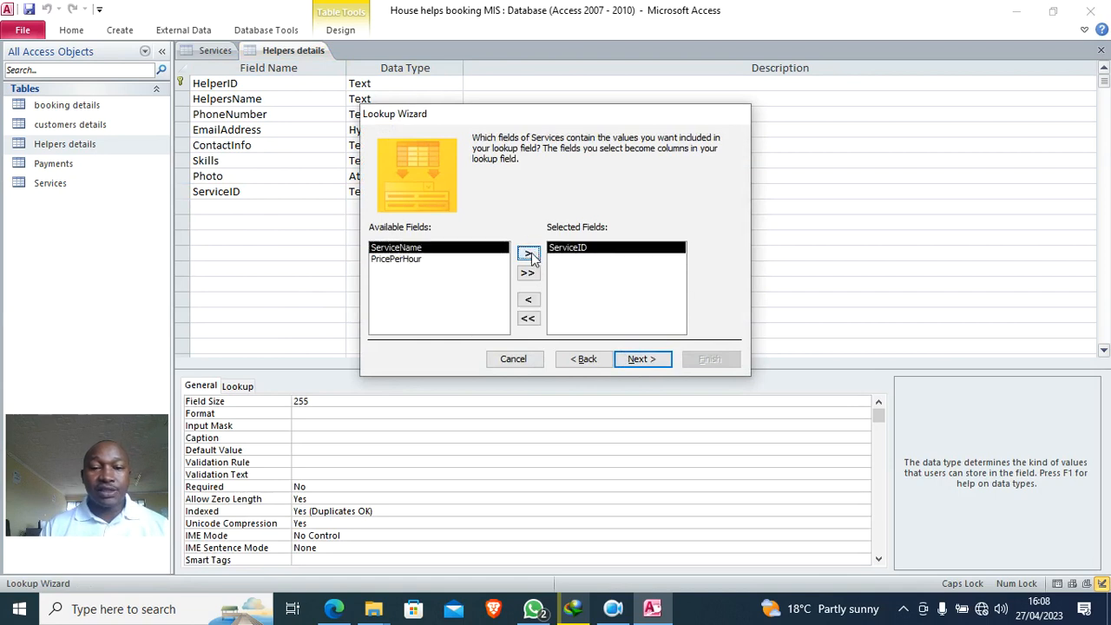
left_click(643, 362)
left_click(645, 363)
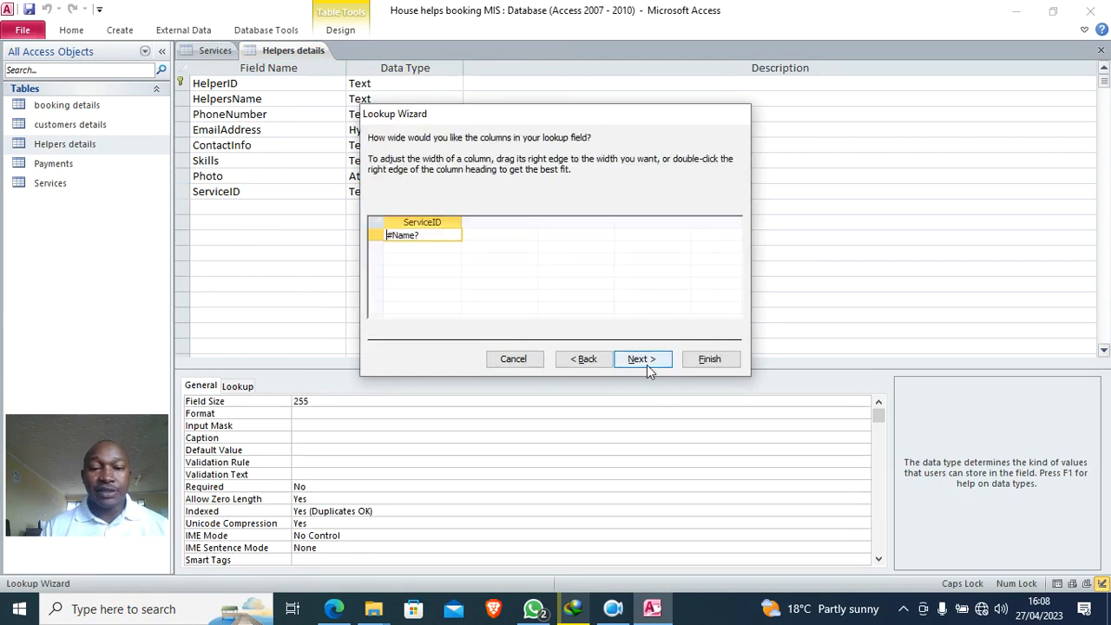
left_click(640, 362)
left_click(705, 360)
left_click(525, 344)
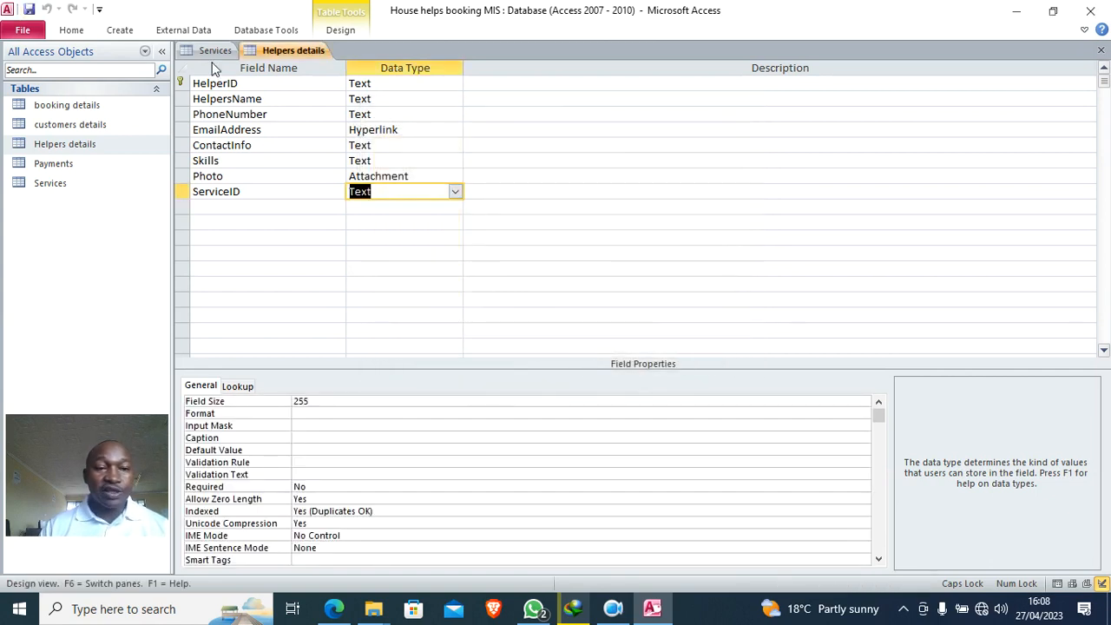
right_click(284, 52)
- Open the Relationships diagram and rearrange the Helpers details and Payments tables
left_click(344, 102)
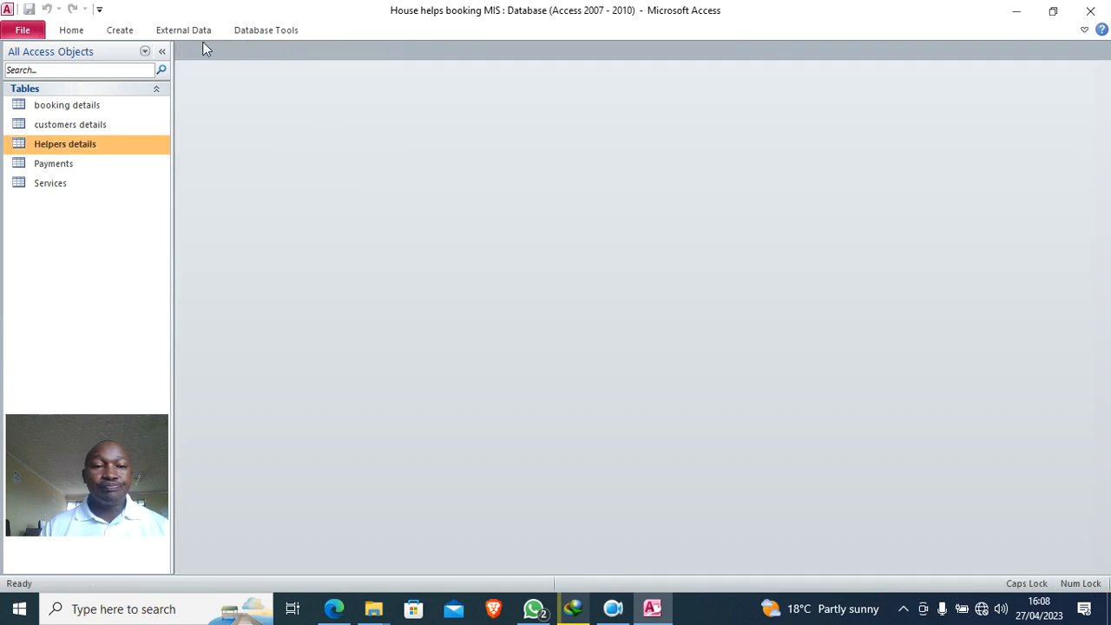
left_click(249, 31)
left_click(188, 73)
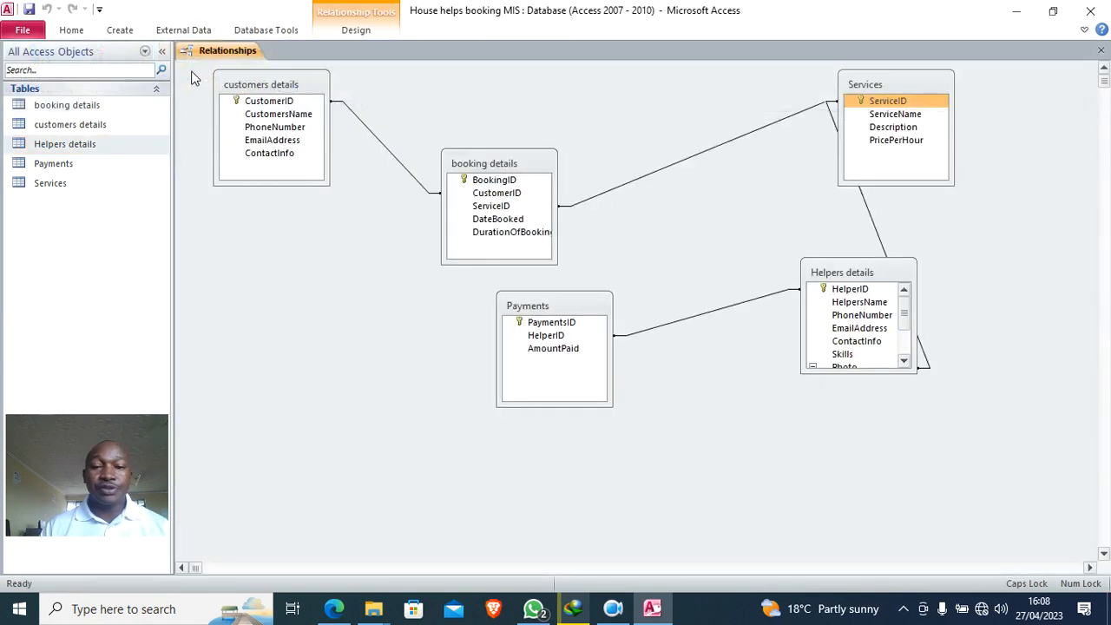
left_click_drag(821, 271, 708, 244)
left_click_drag(569, 322, 403, 388)
left_click_drag(752, 247, 650, 294)
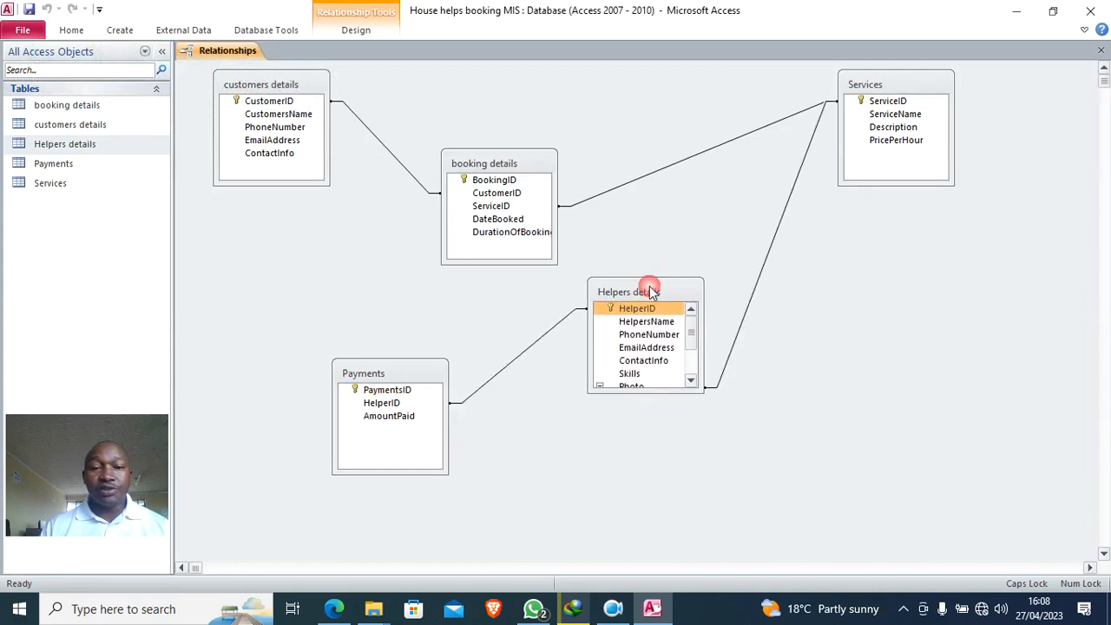
- Enforce referential integrity on the customers details–booking details relationship
double_click(669, 154)
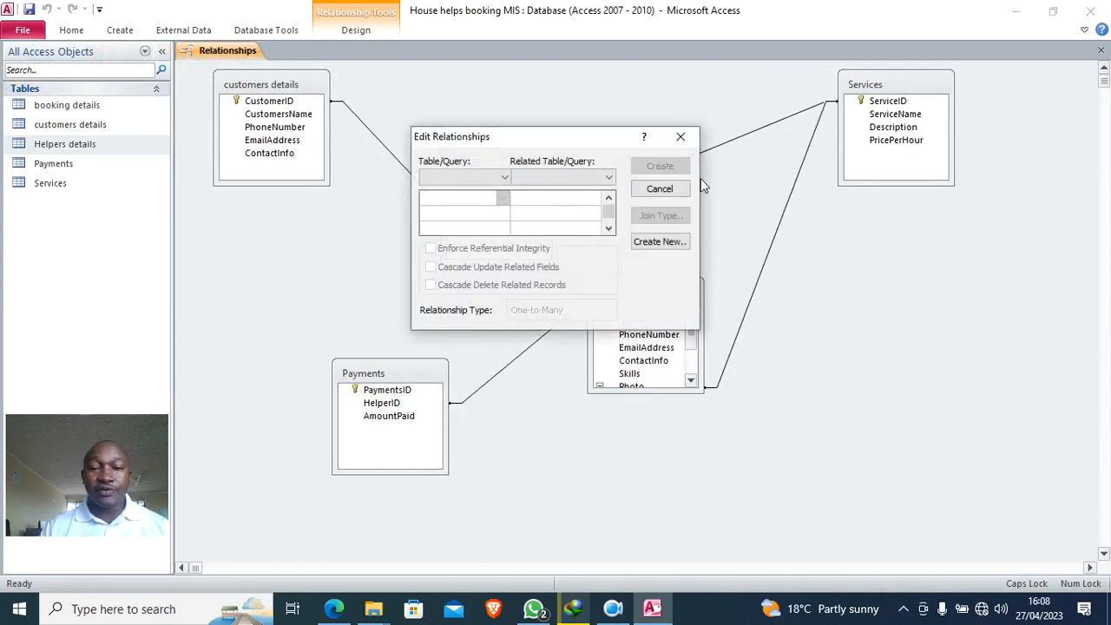
left_click(680, 137)
double_click(390, 156)
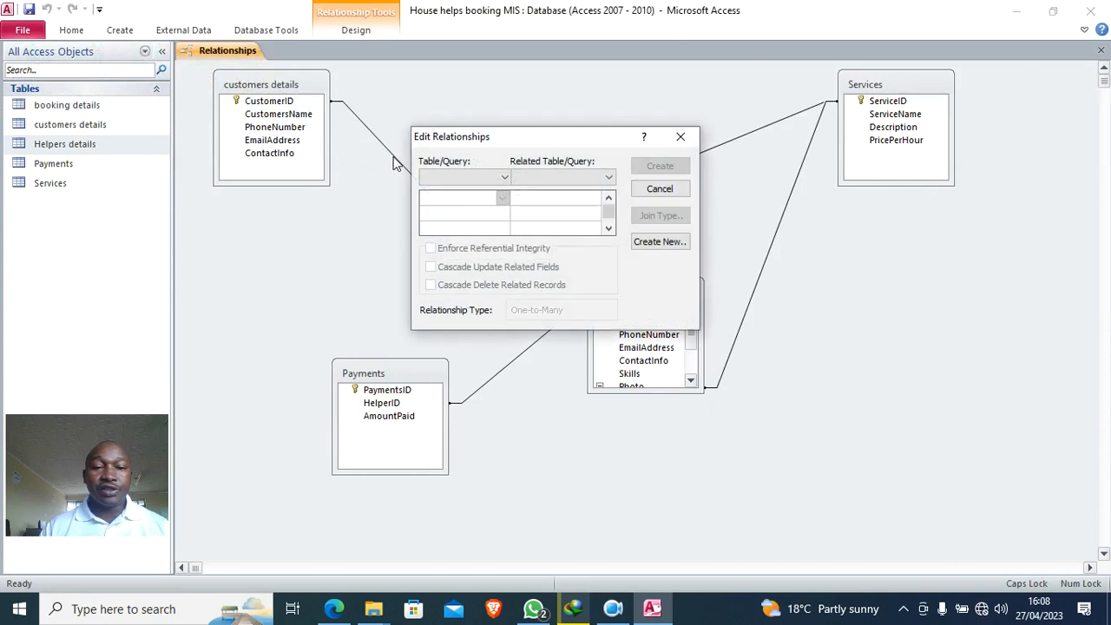
left_click(681, 137)
left_click(391, 158)
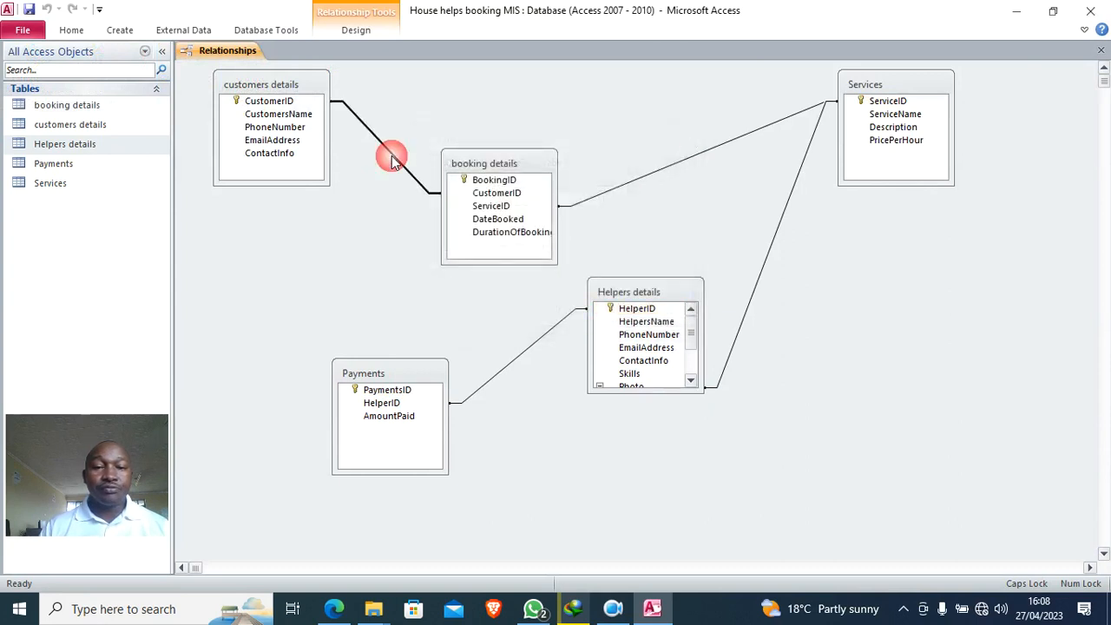
double_click(391, 162)
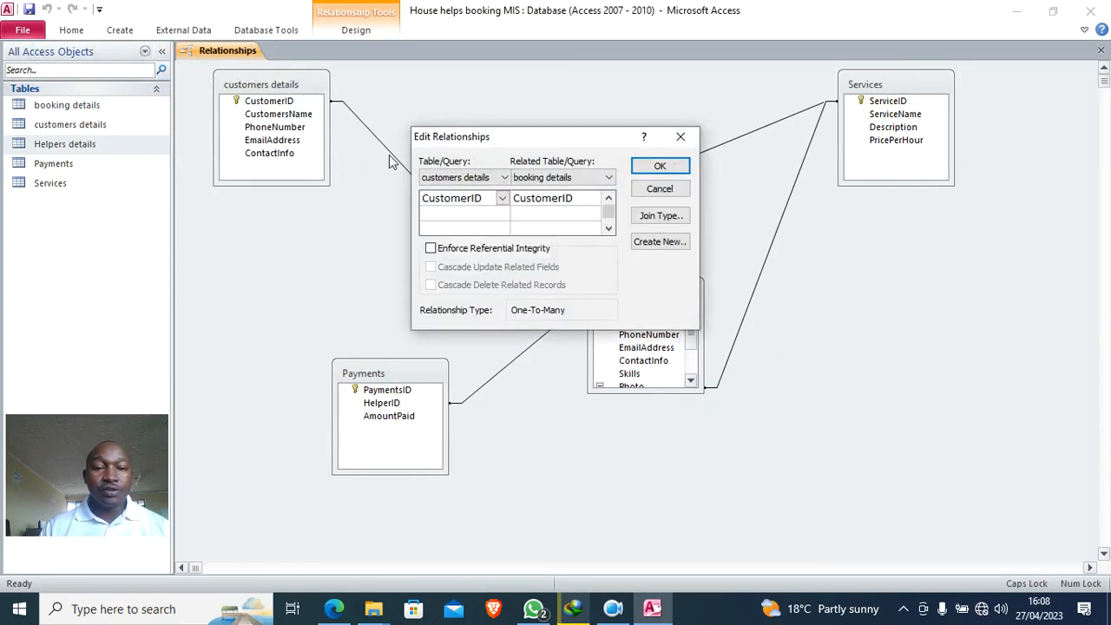
left_click(441, 250)
left_click(659, 166)
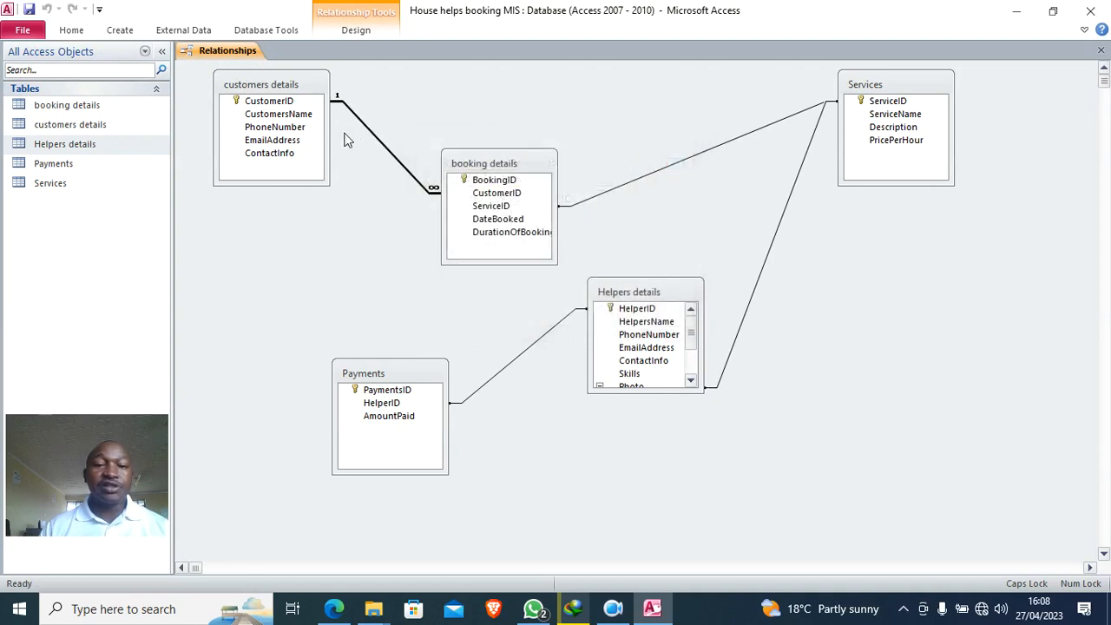
- Enforce referential integrity on the booking details–Services and Services–Helpers details links
left_click(674, 165)
double_click(673, 166)
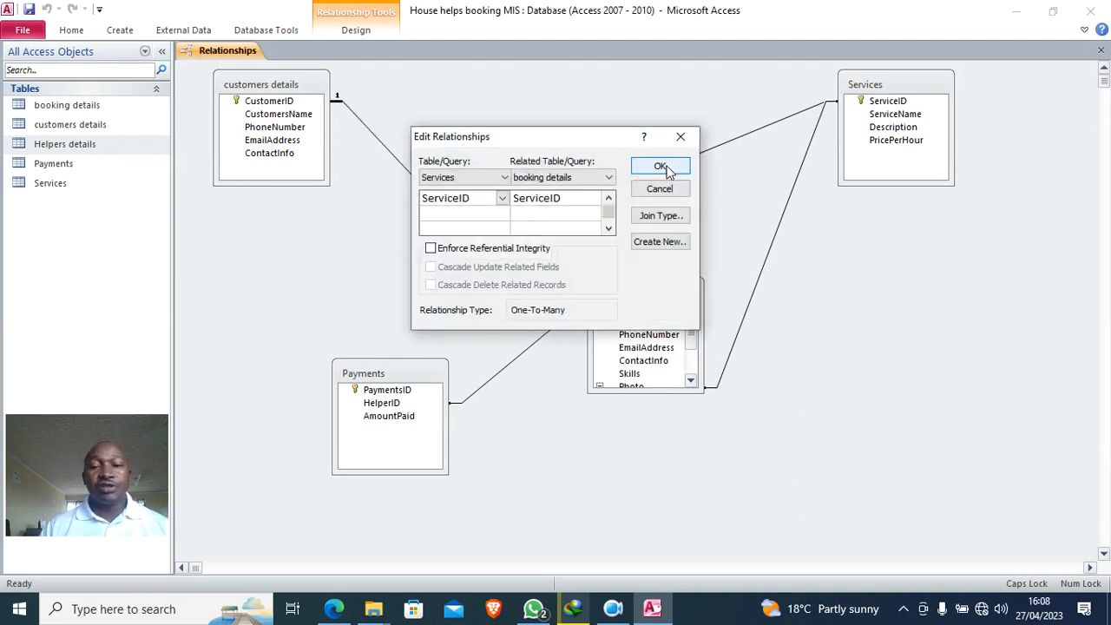
left_click(465, 251)
left_click(660, 165)
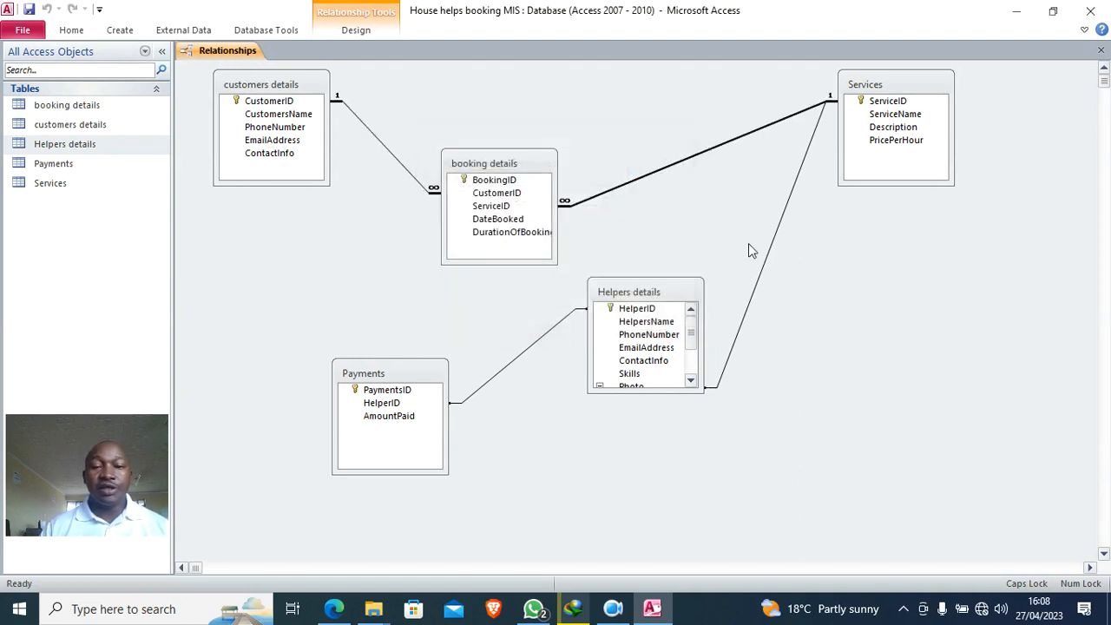
double_click(764, 261)
left_click(514, 249)
left_click(655, 166)
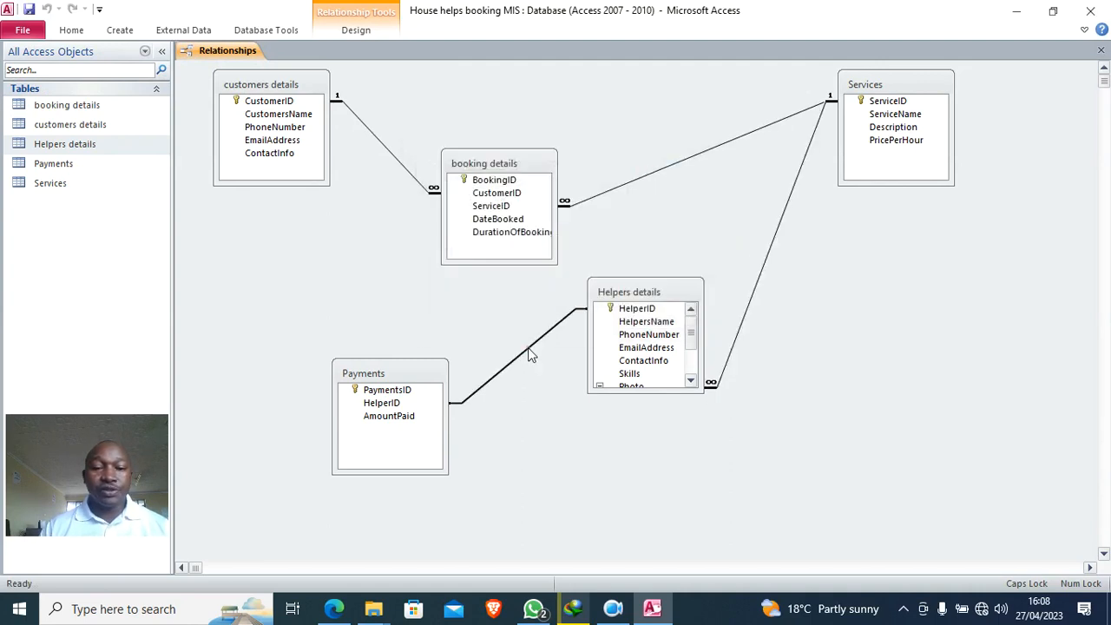
- Enforce referential integrity on Helpers details–Payments, then close the diagram
double_click(528, 348)
left_click(492, 250)
left_click(643, 167)
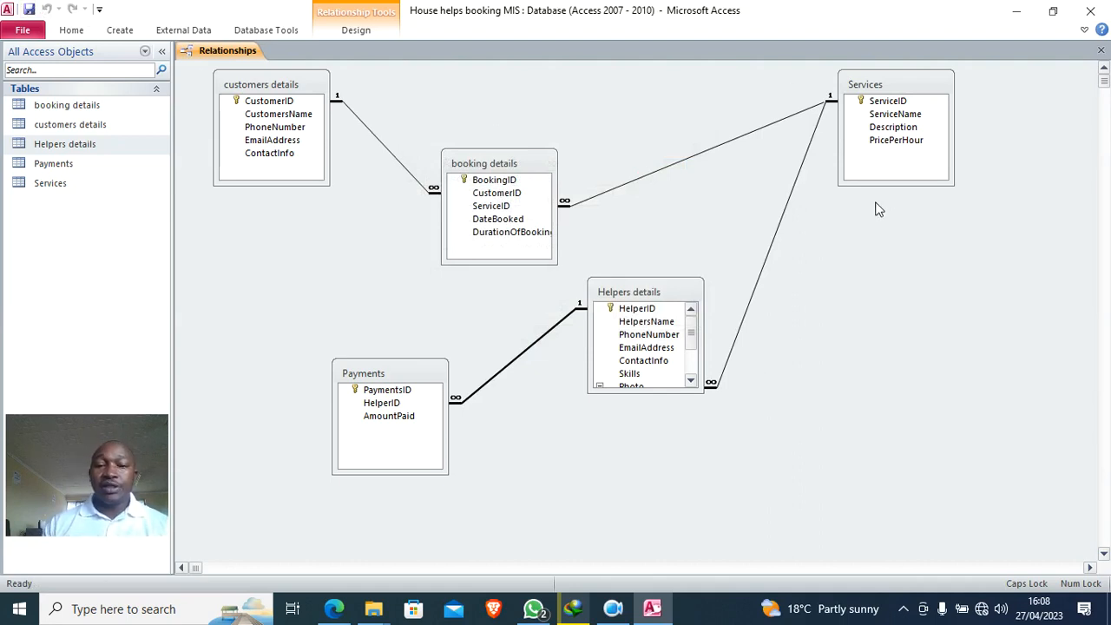
left_click(1101, 50)
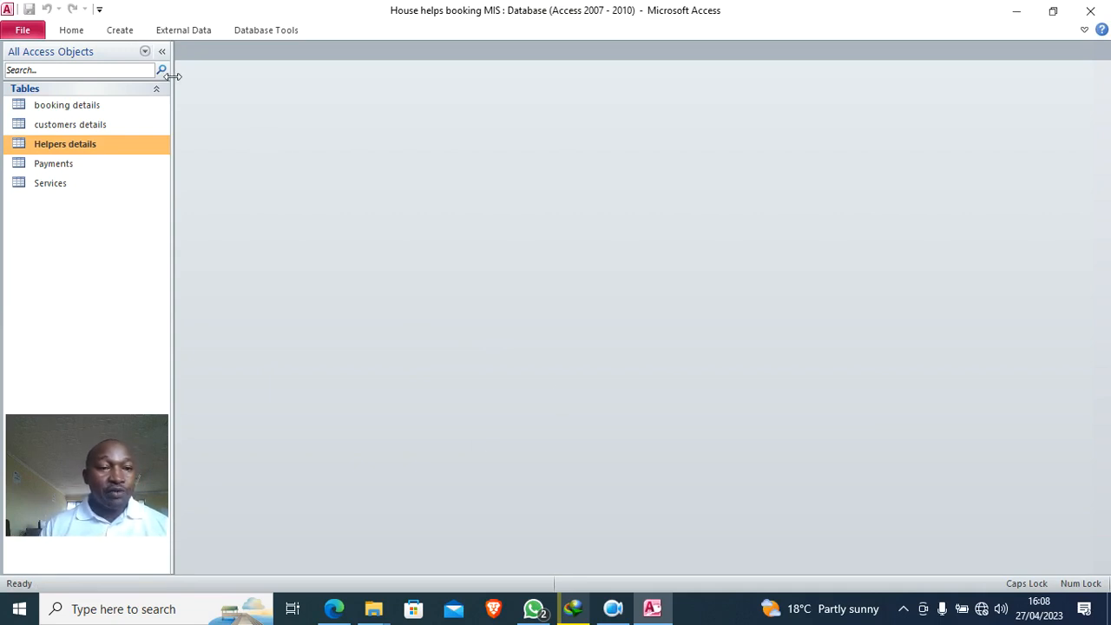
- Start a design-view query using the booking details and Payments tables
left_click(68, 165)
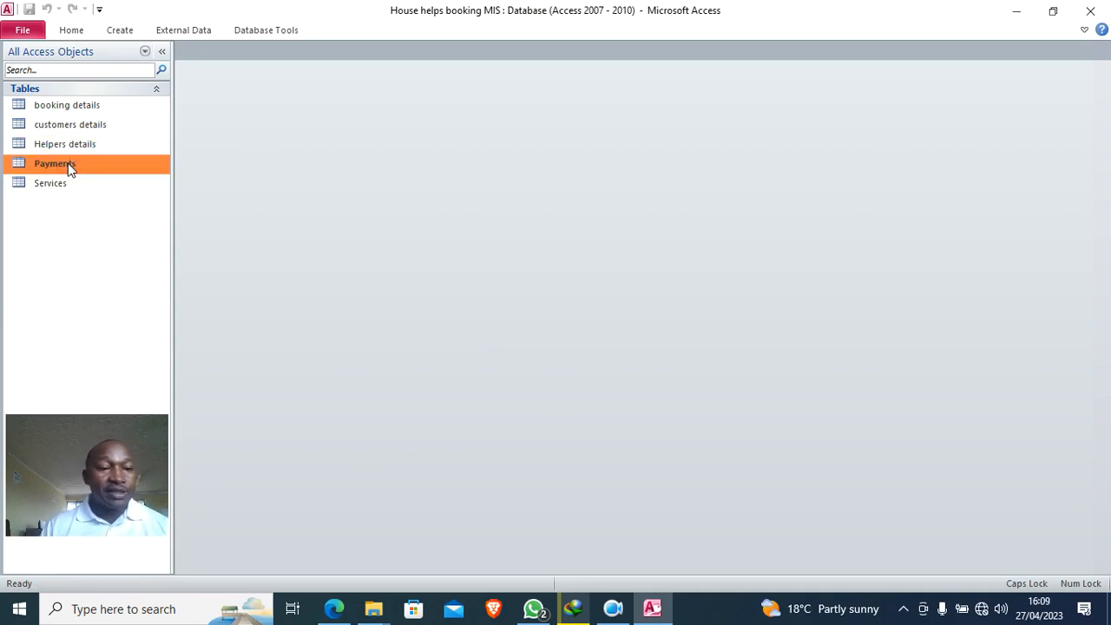
left_click(95, 107)
left_click(115, 33)
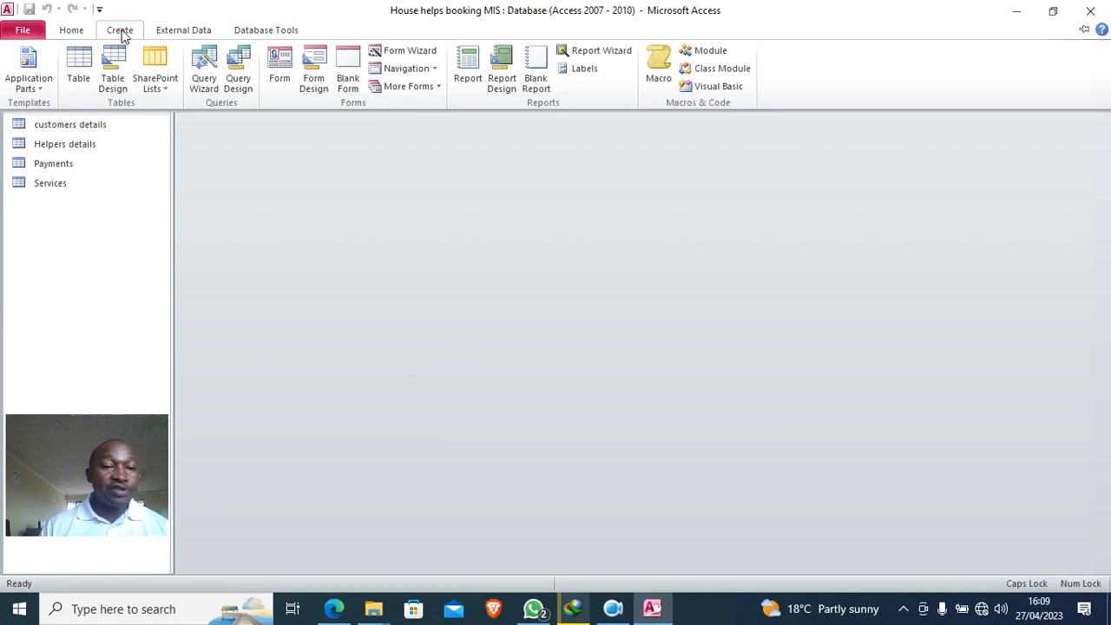
left_click(238, 75)
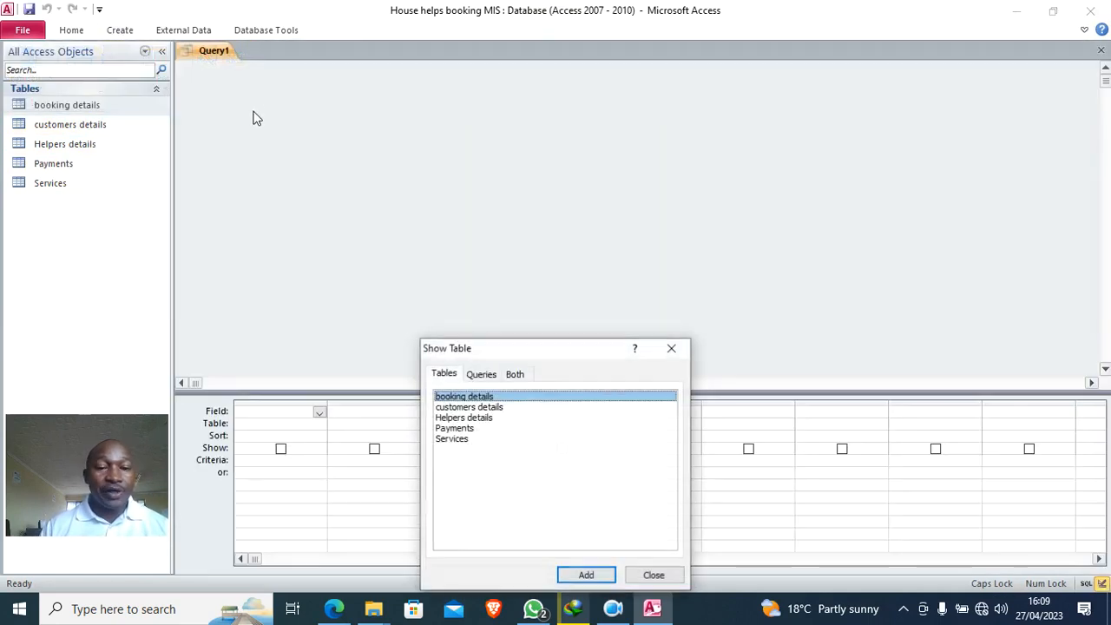
double_click(469, 398)
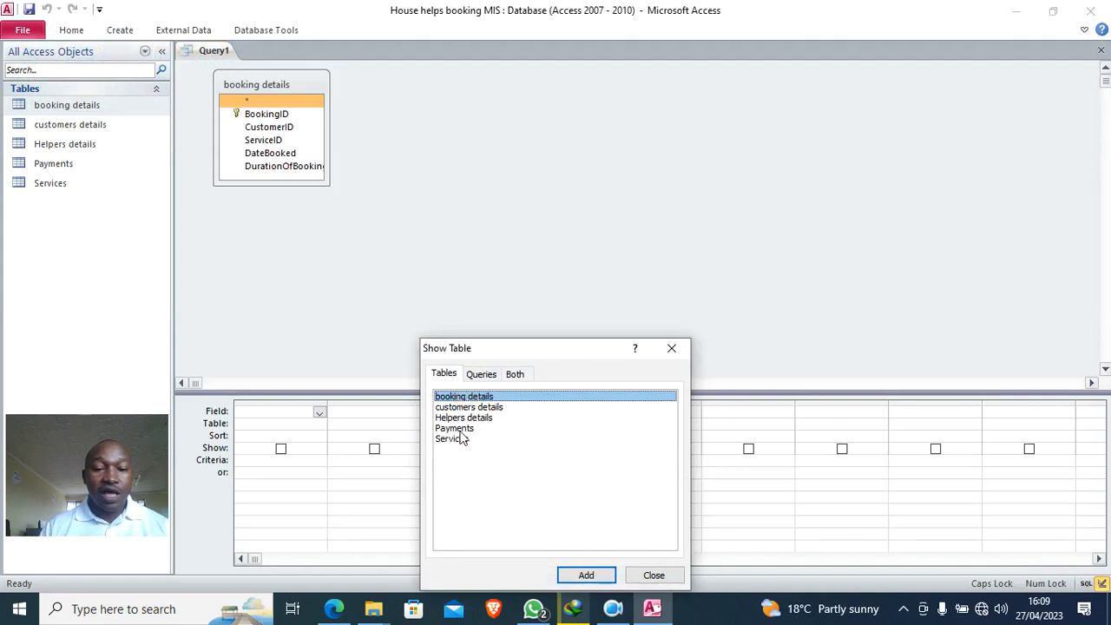
double_click(460, 430)
left_click(671, 348)
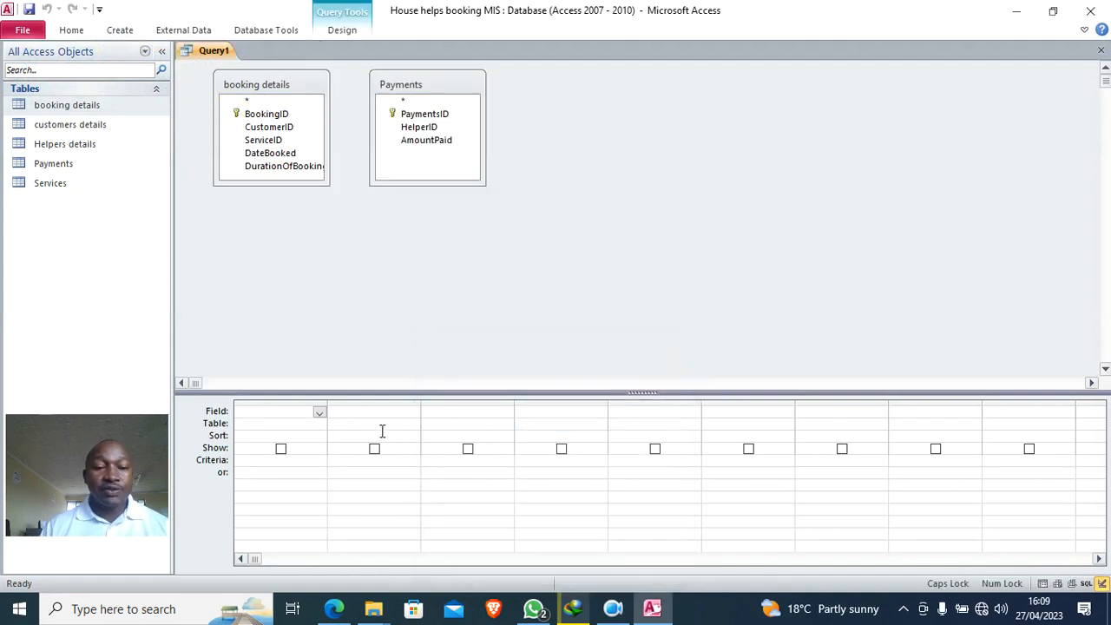
left_click_drag(352, 395, 356, 299)
left_click_drag(275, 186, 269, 229)
- Add BookingID, CustomerID, ServiceID, DateBooked, DurationOfBooking, PaymentsID, HelperID and AmountPaid to the grid
double_click(260, 114)
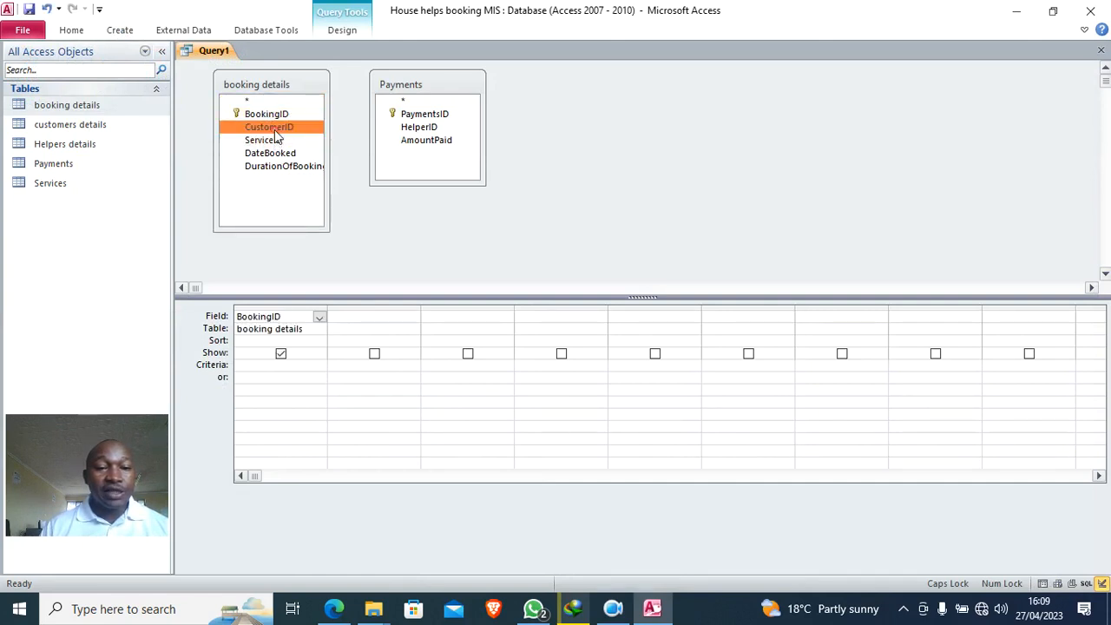
double_click(268, 127)
double_click(274, 142)
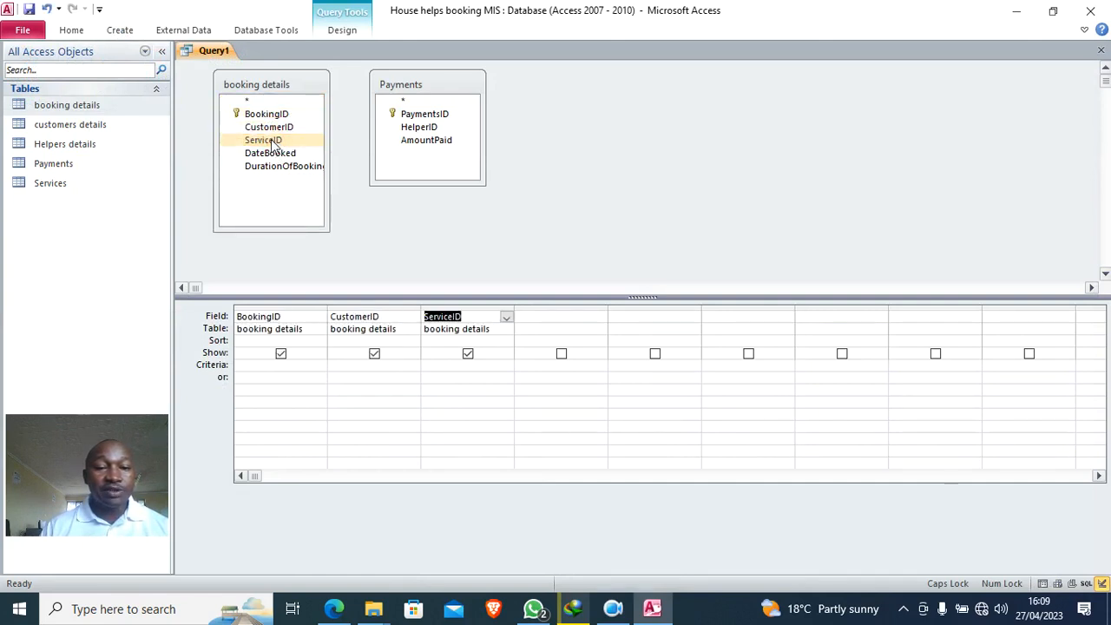
double_click(280, 155)
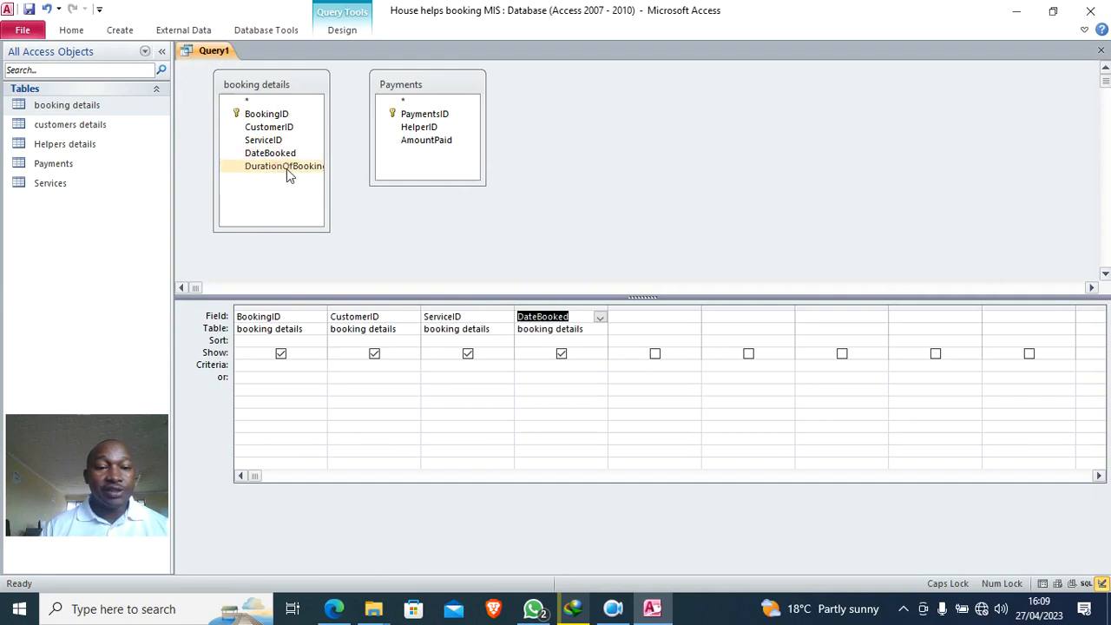
double_click(287, 168)
left_click(425, 115)
double_click(428, 115)
left_click(424, 128)
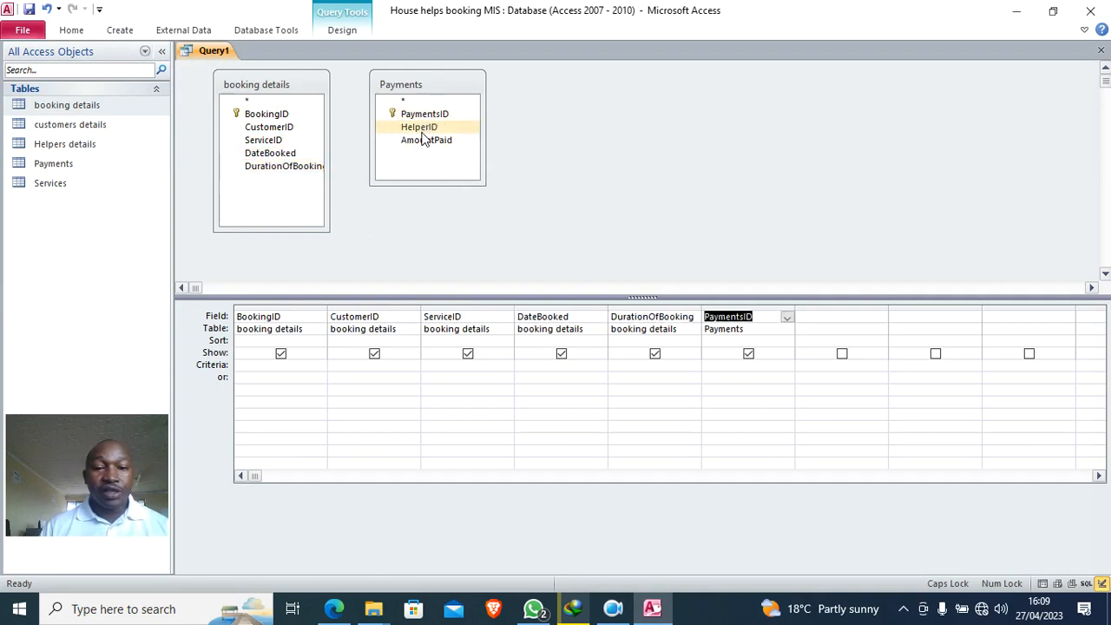
double_click(424, 128)
left_click(427, 140)
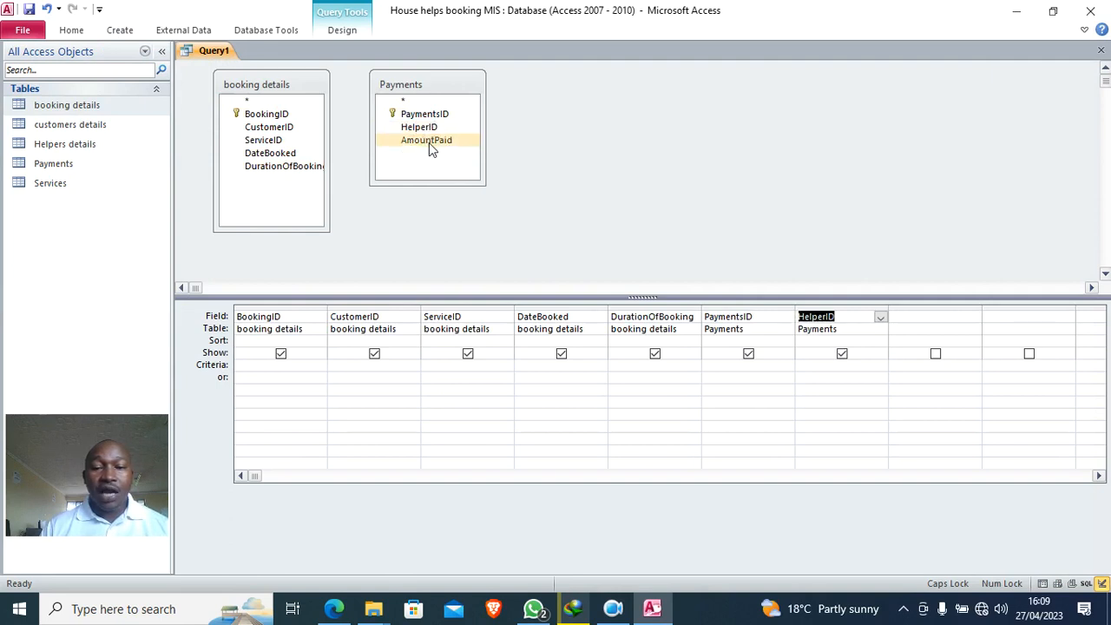
double_click(428, 142)
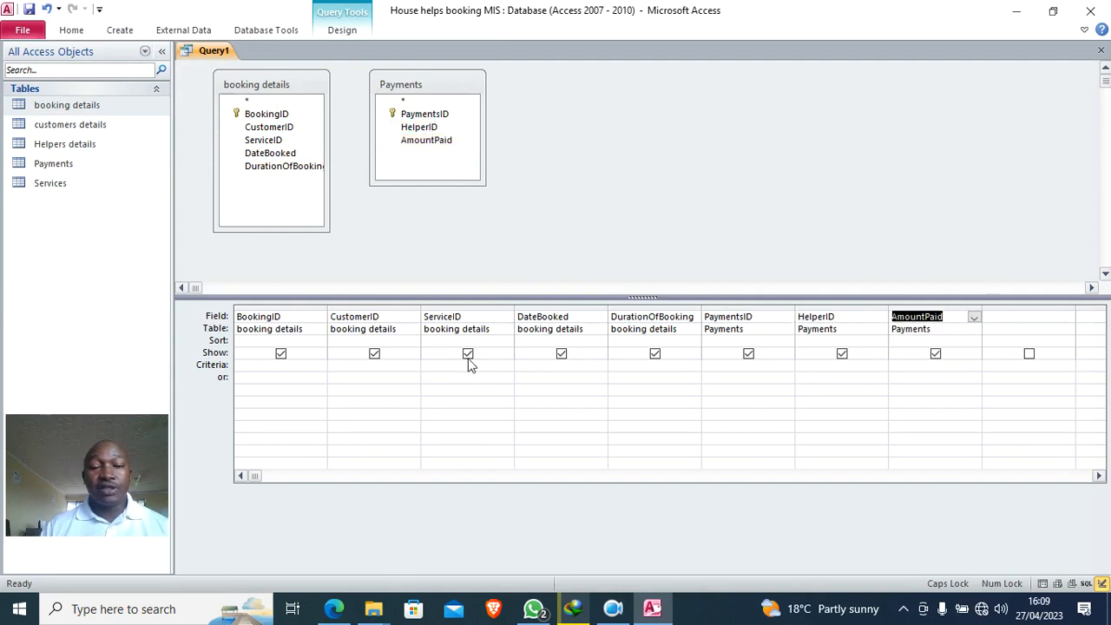
- Save the query as BOOKING QUERY and close it
left_click(29, 10)
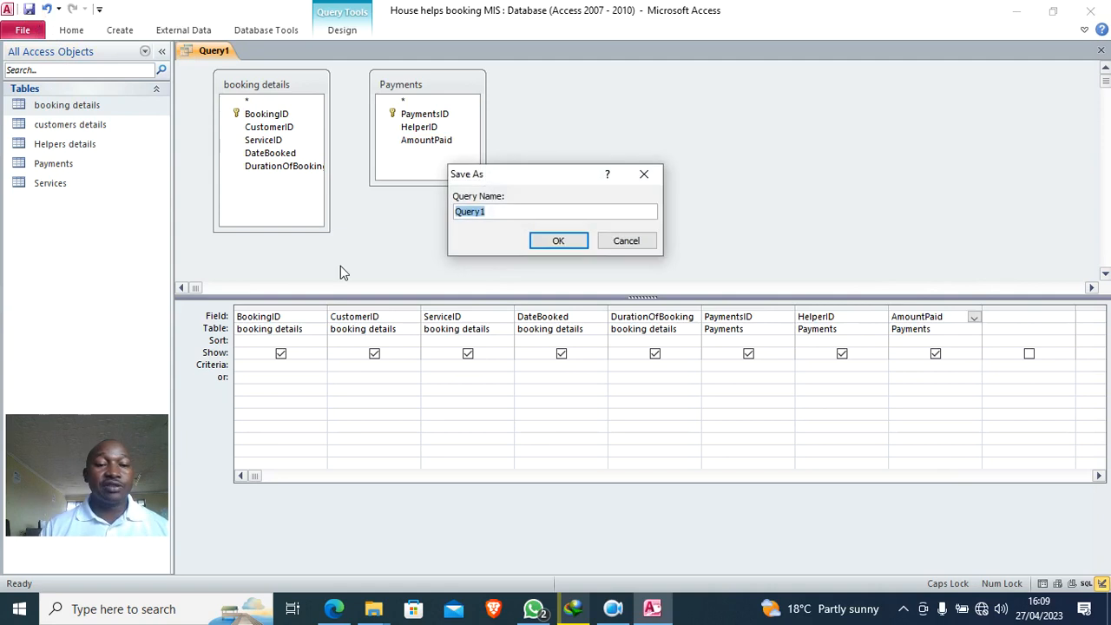
type("BOOKING QUERY")
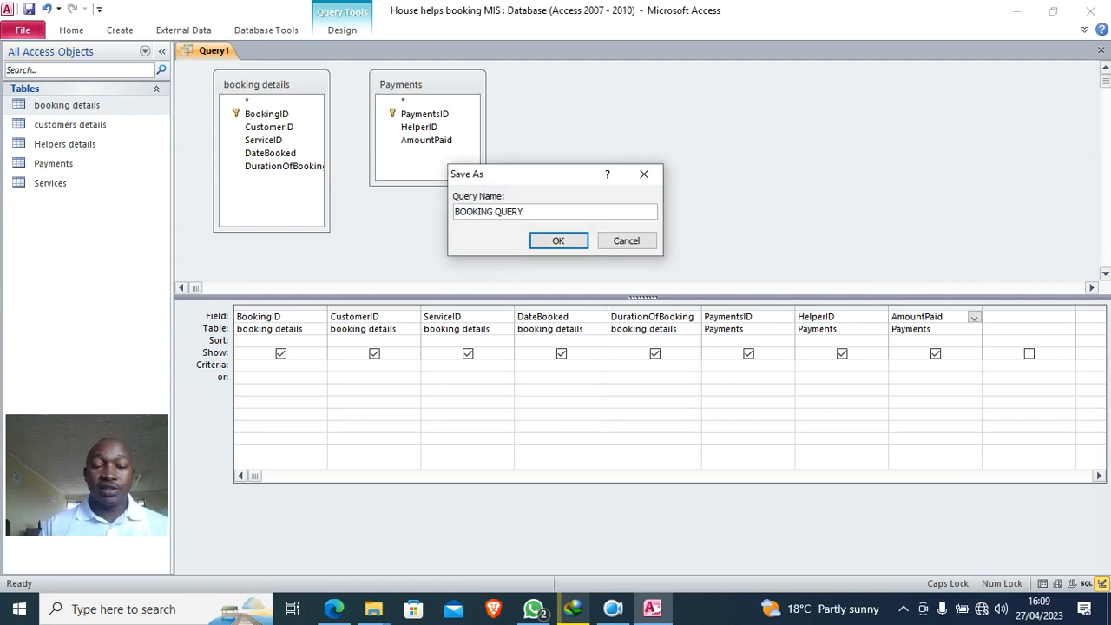
left_click(559, 248)
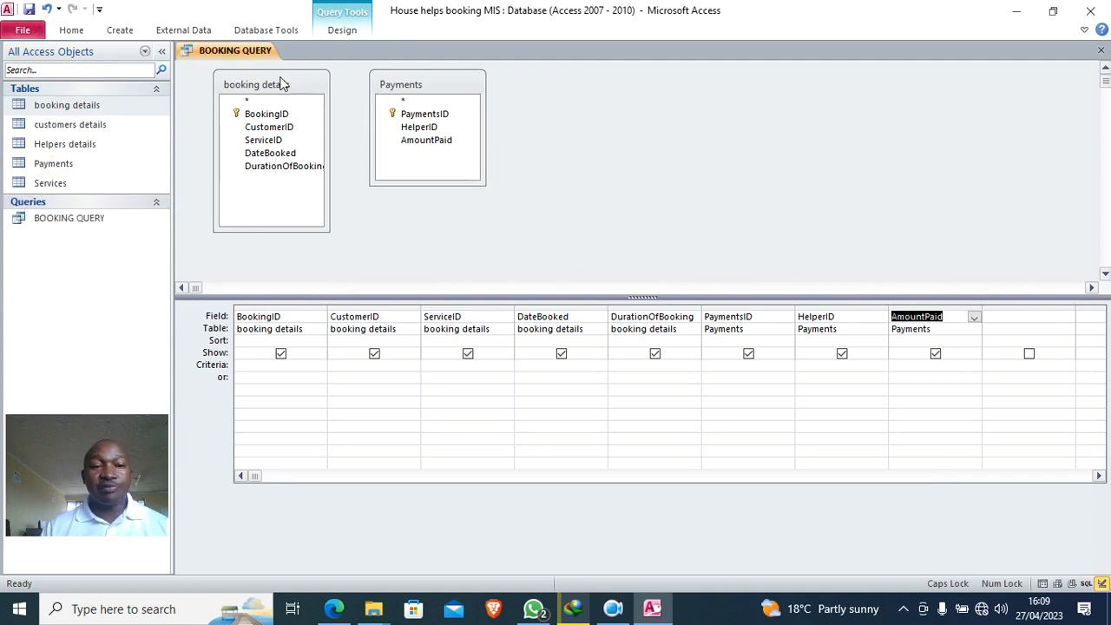
right_click(243, 53)
left_click(296, 106)
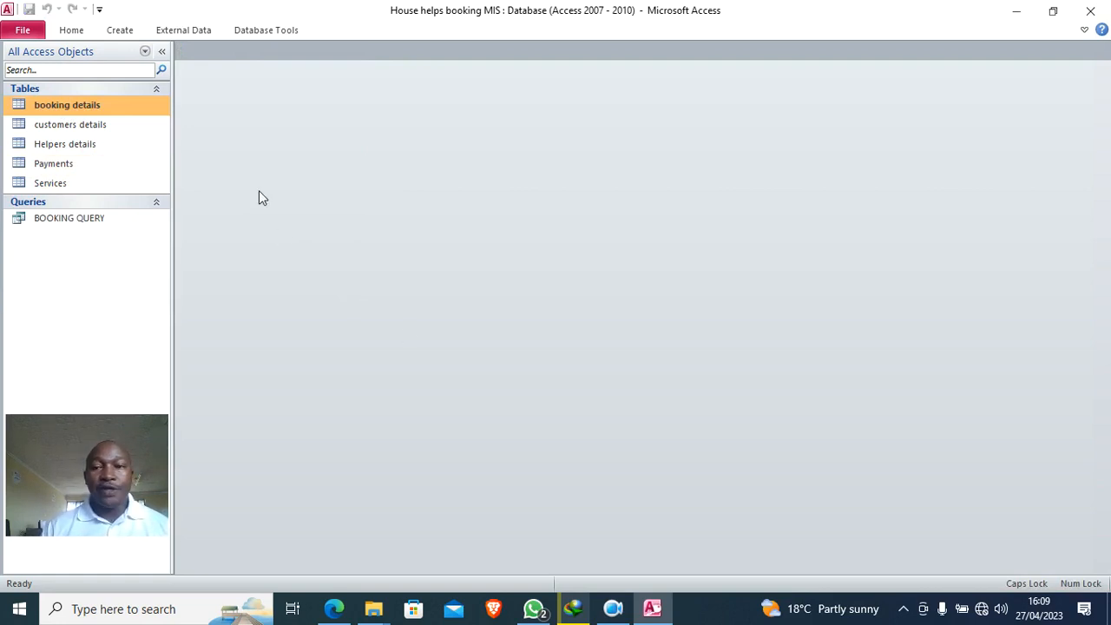
- In the Form Wizard, choose BOOKING QUERY as the source with all its fields
left_click(120, 32)
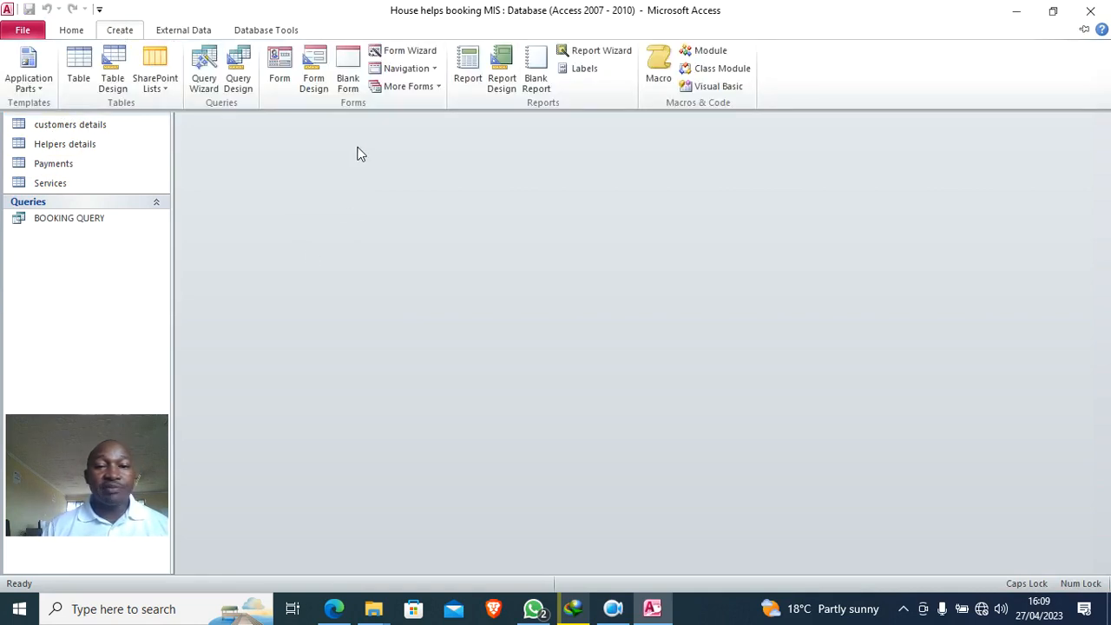
left_click(424, 52)
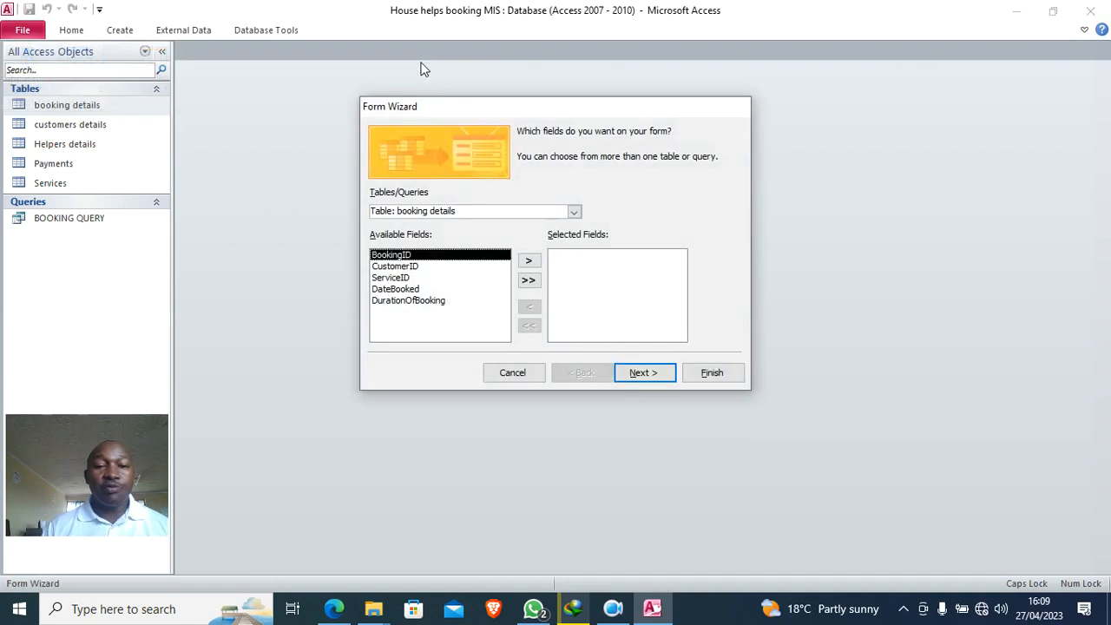
left_click(569, 211)
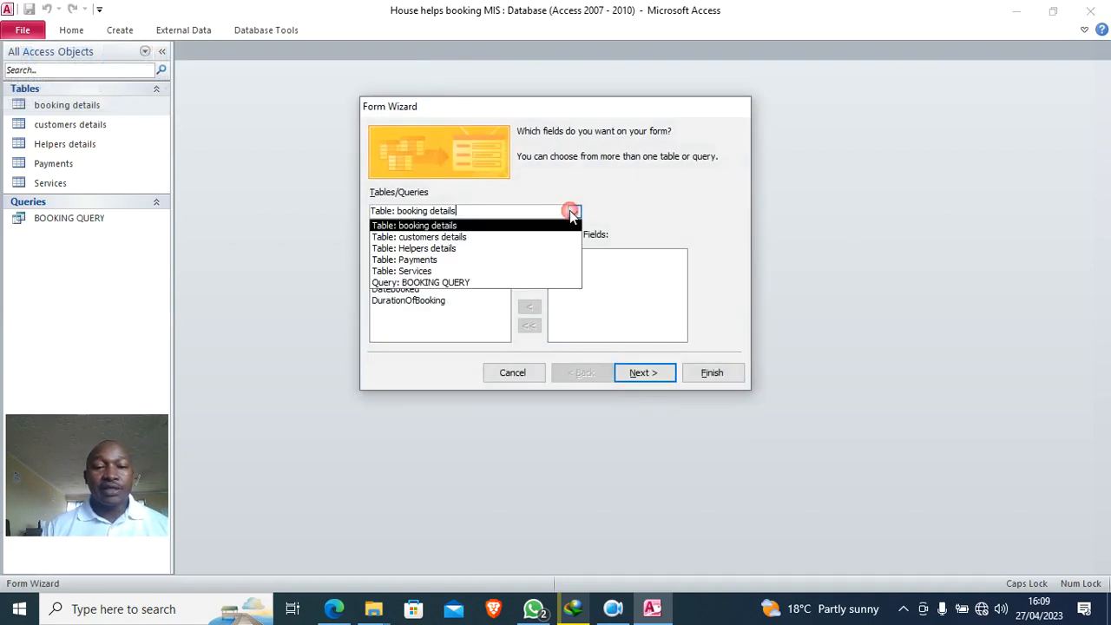
left_click(479, 237)
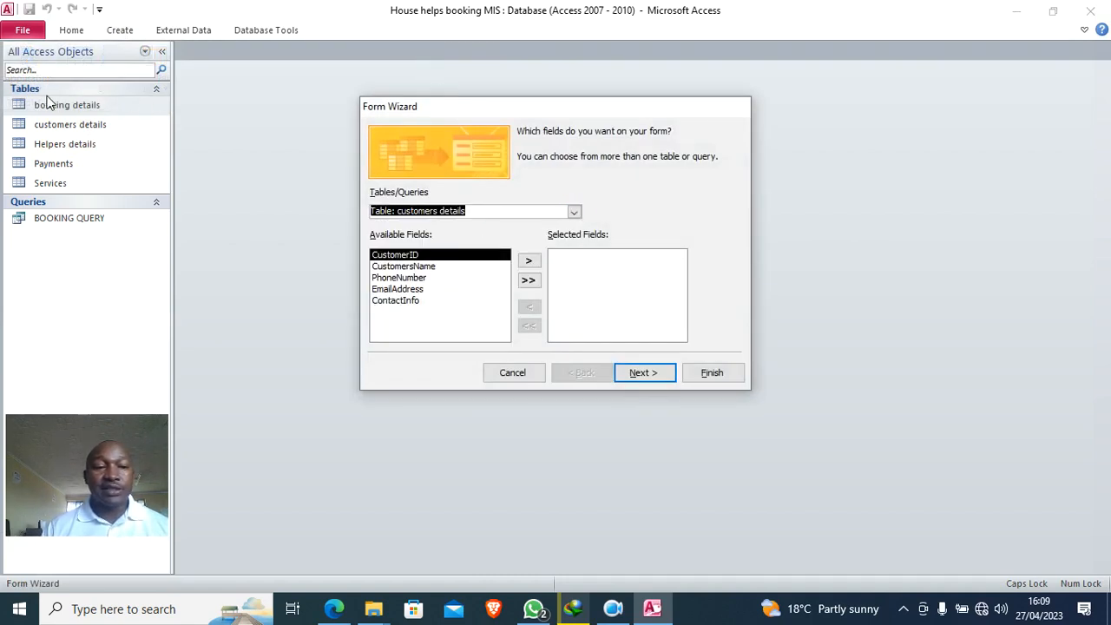
left_click(573, 211)
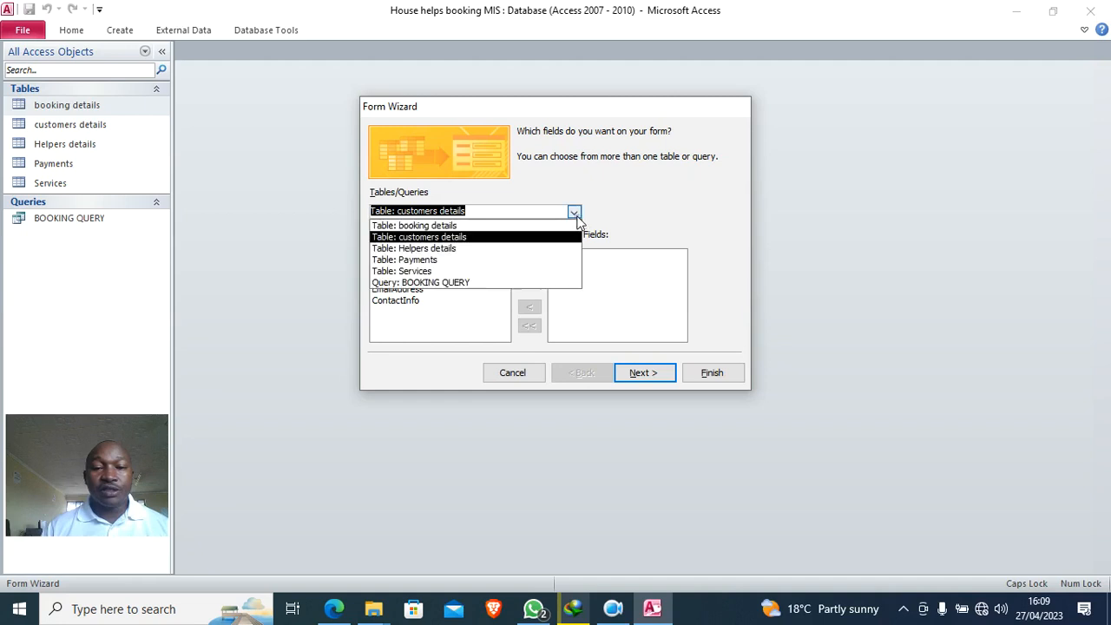
left_click(503, 226)
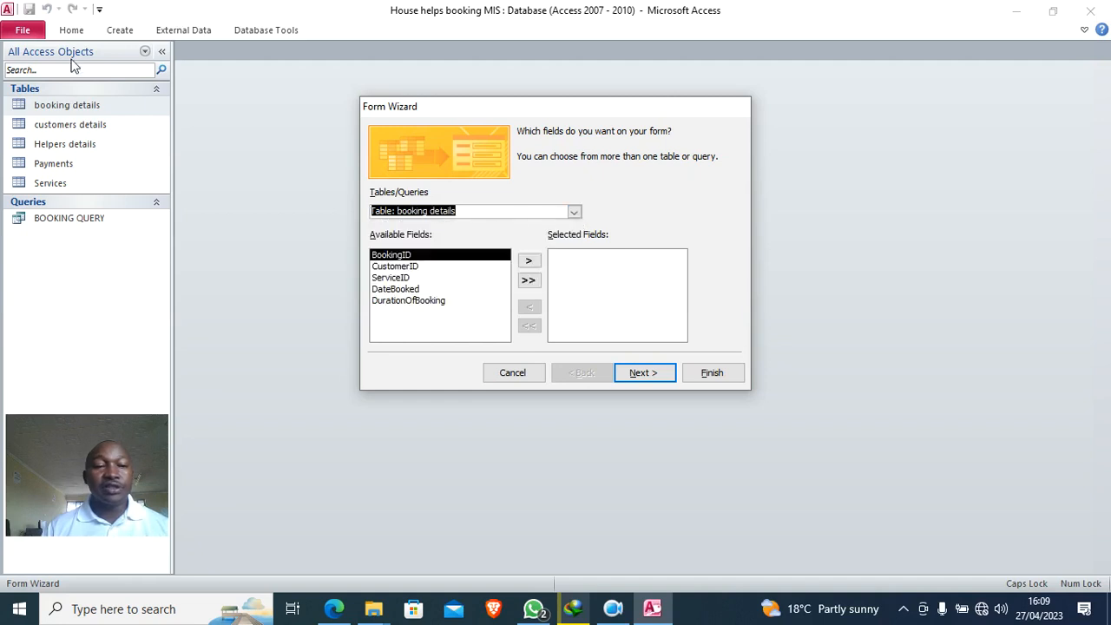
left_click(574, 212)
left_click(494, 283)
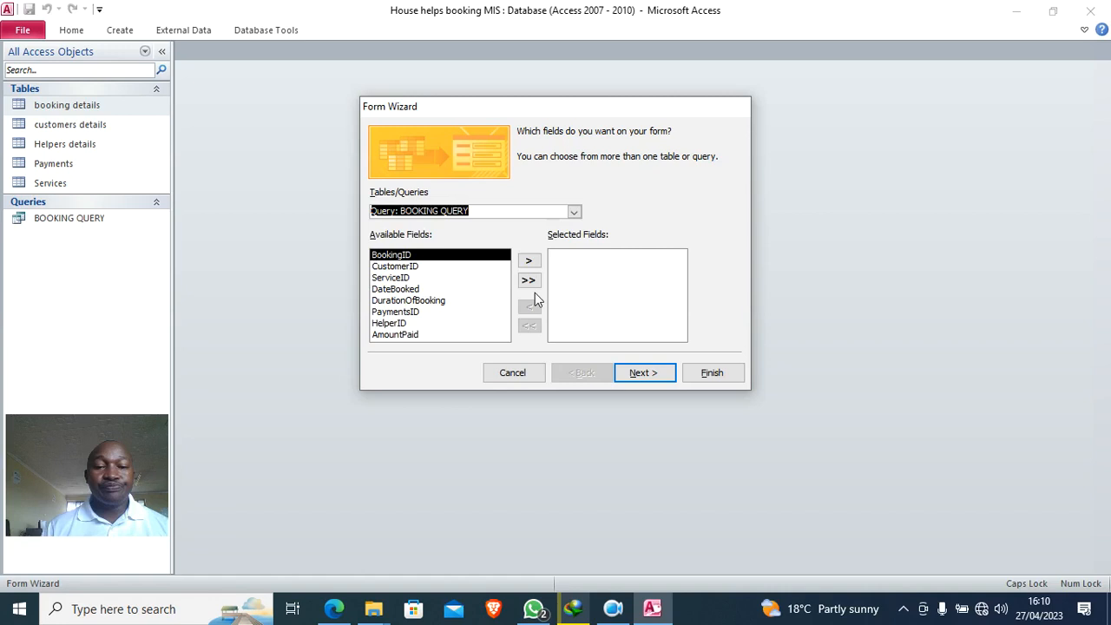
left_click(528, 280)
- Pick the Tabular layout, title the form BOOKING GUI, and finish
left_click(656, 381)
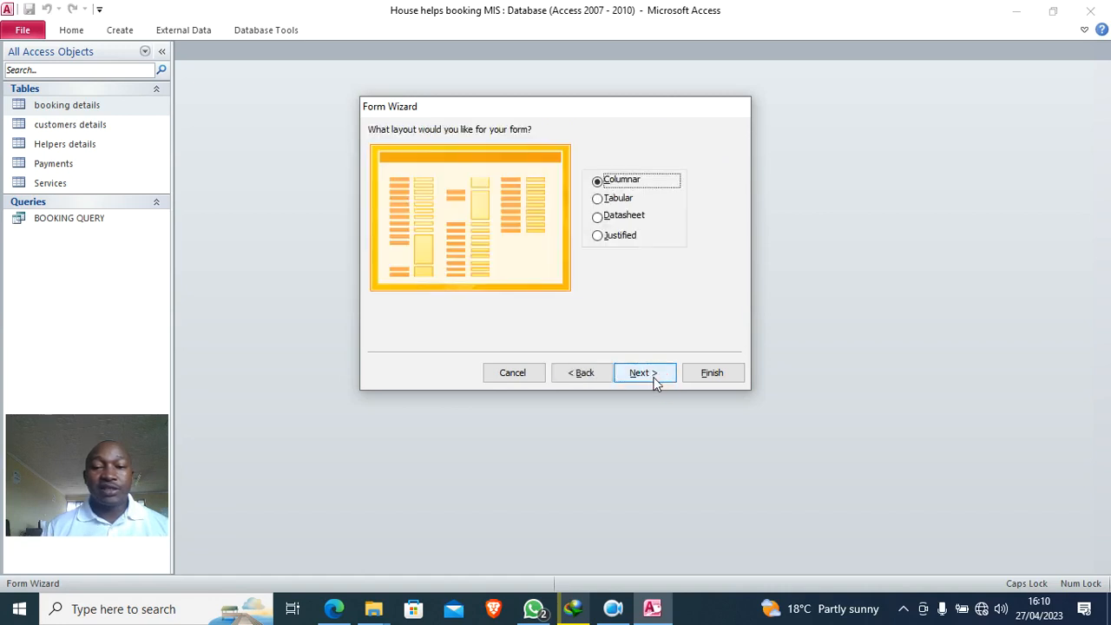
left_click(619, 200)
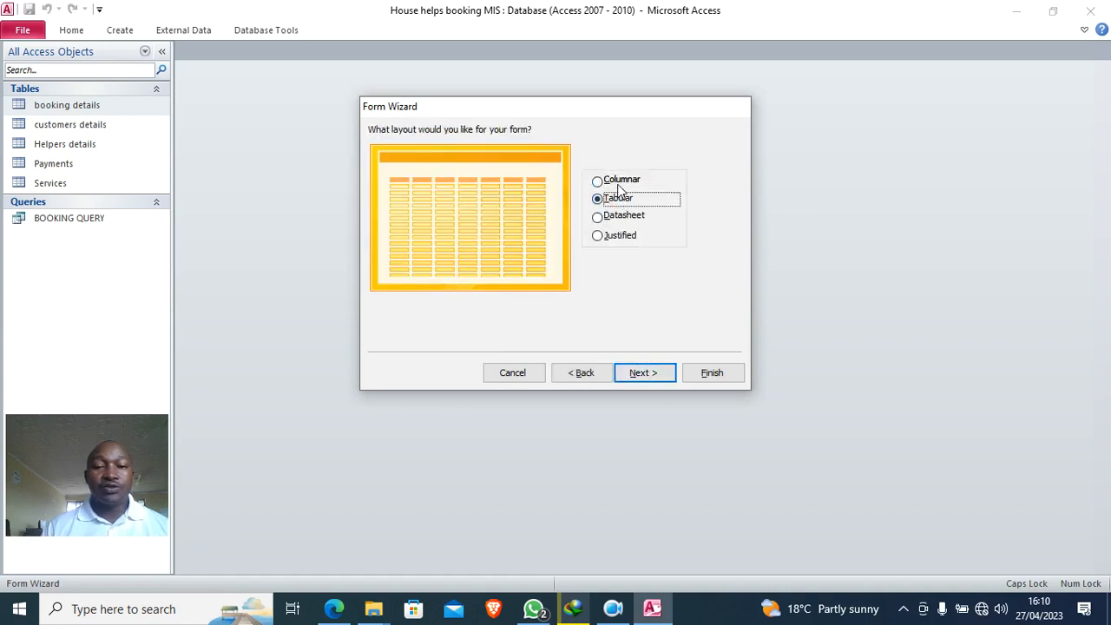
left_click(652, 374)
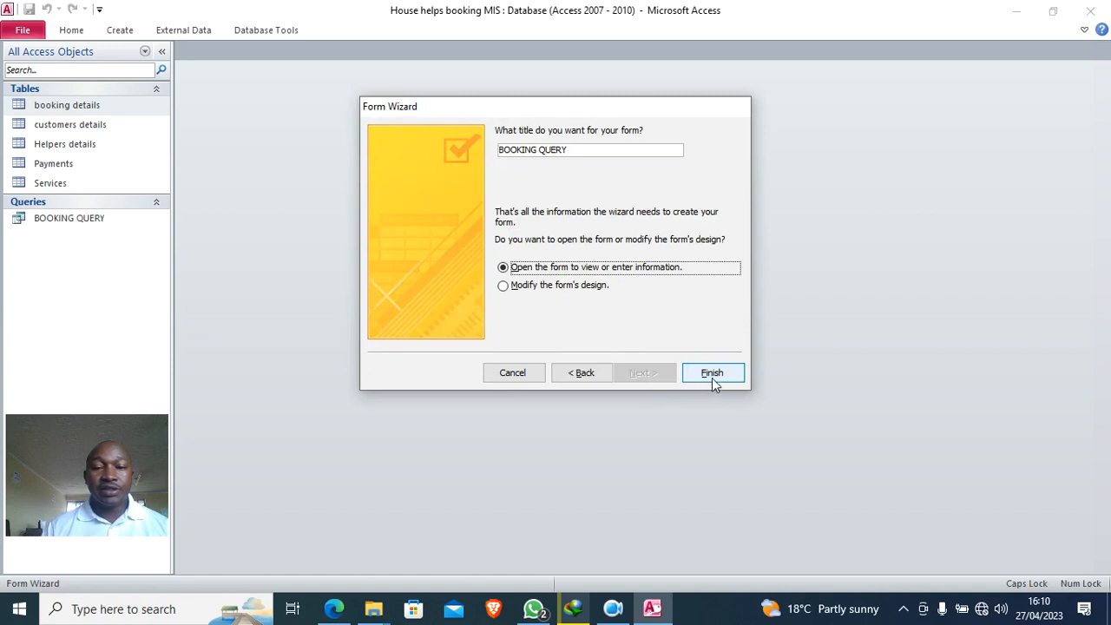
left_click(577, 152)
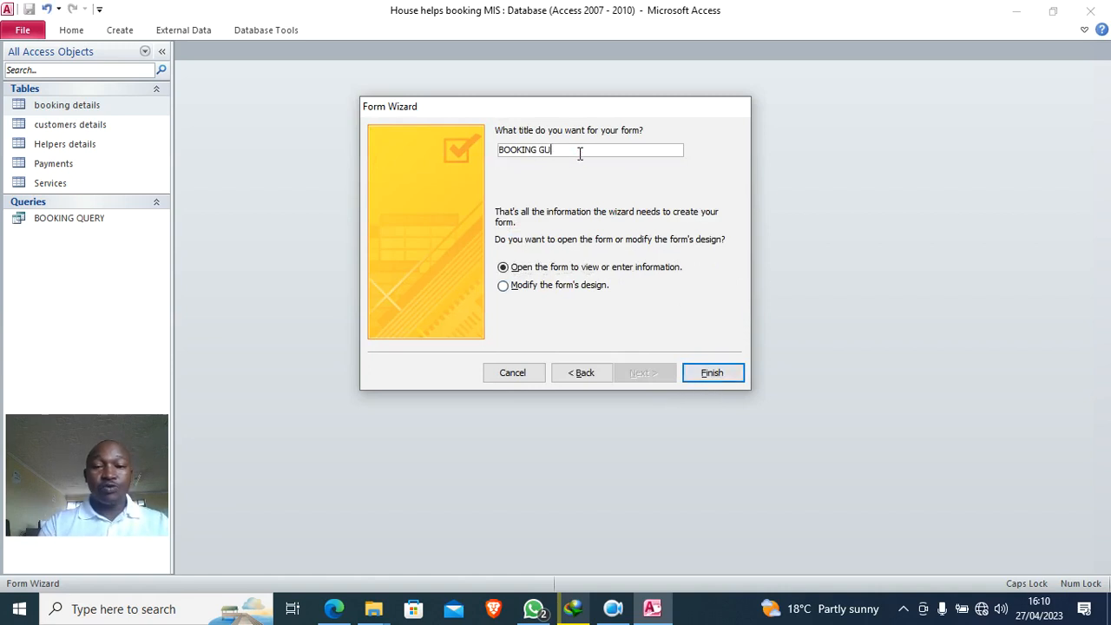
left_click(717, 375)
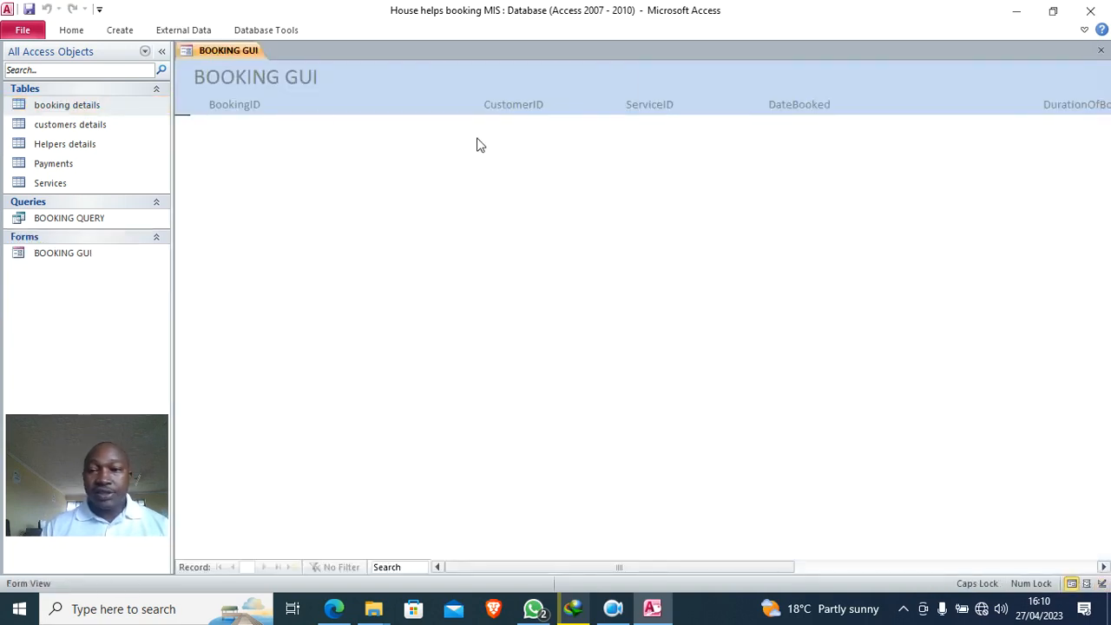
- Switch BOOKING GUI to Design View and make the Detail section taller
left_click_drag(546, 568, 377, 524)
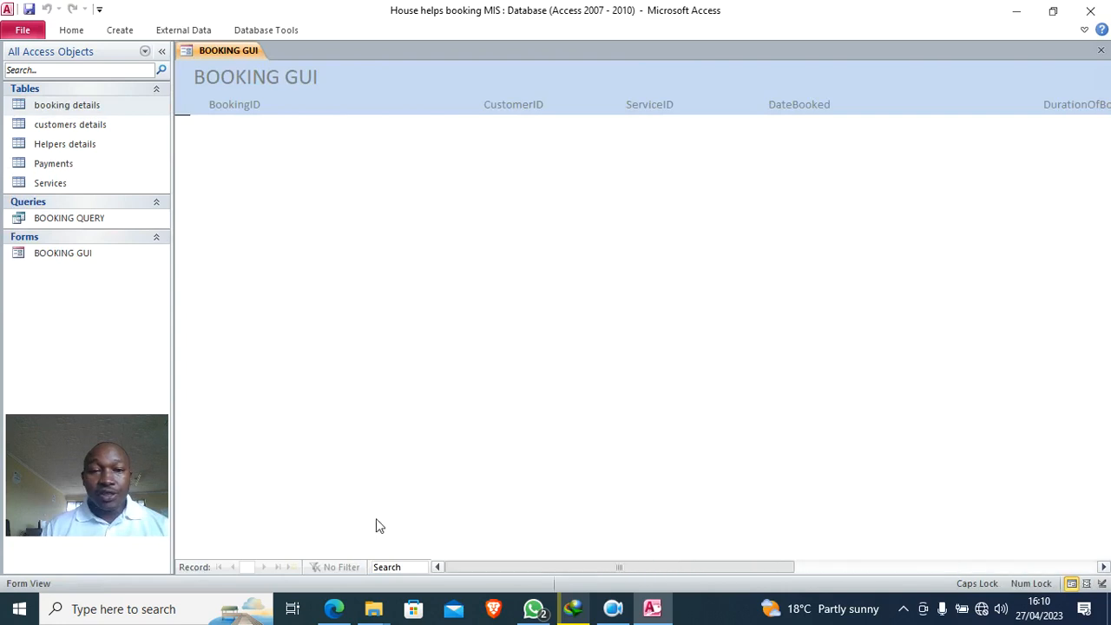
right_click(282, 162)
left_click(342, 208)
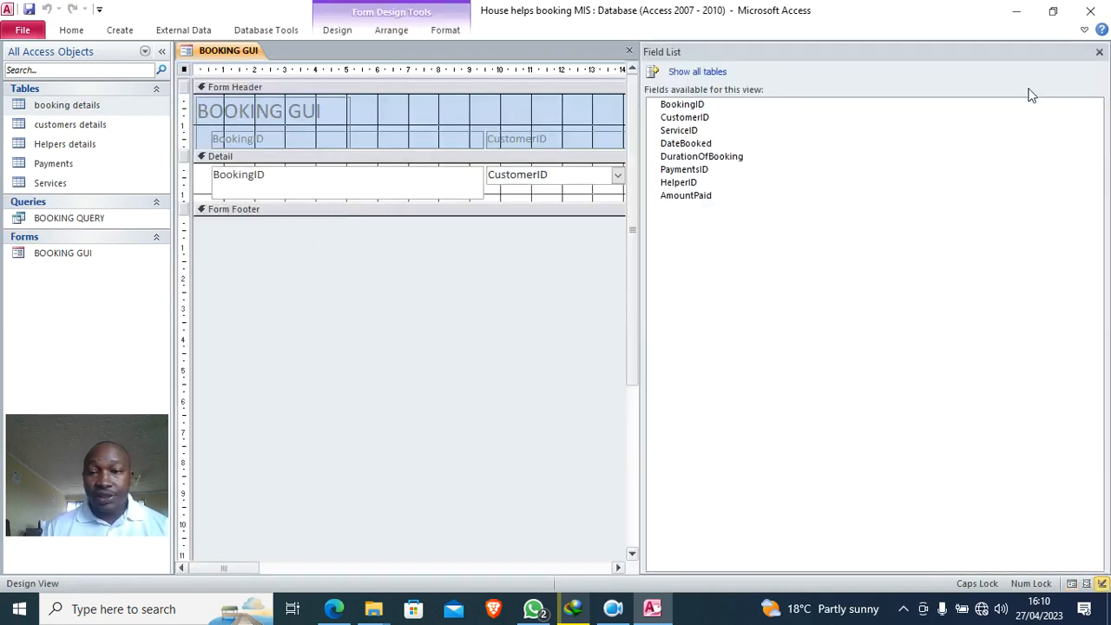
left_click(1099, 51)
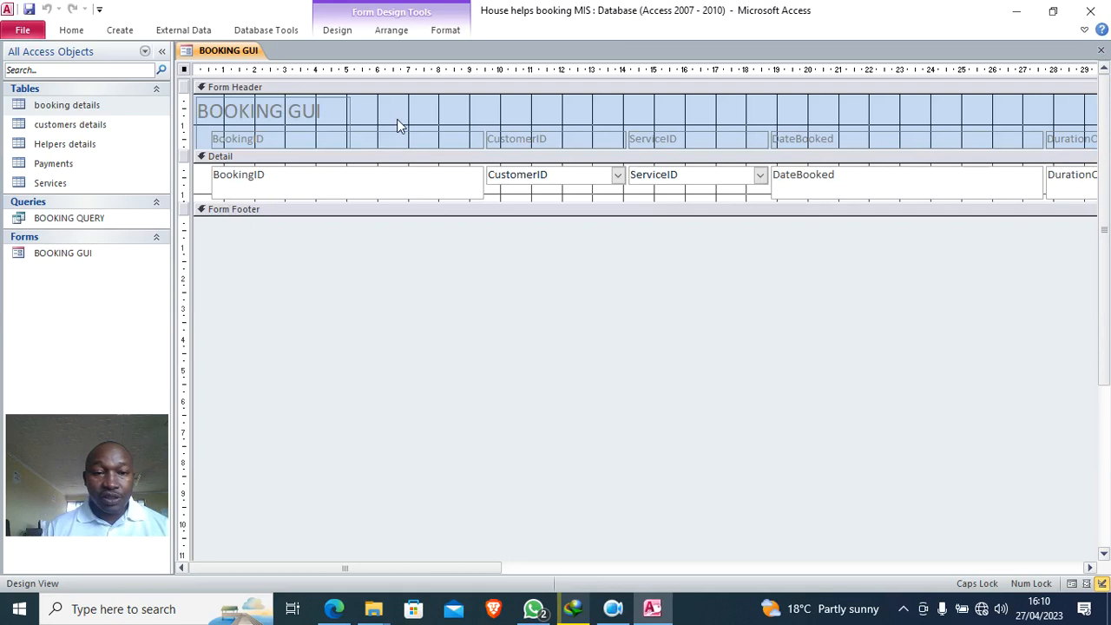
left_click_drag(380, 206, 376, 144)
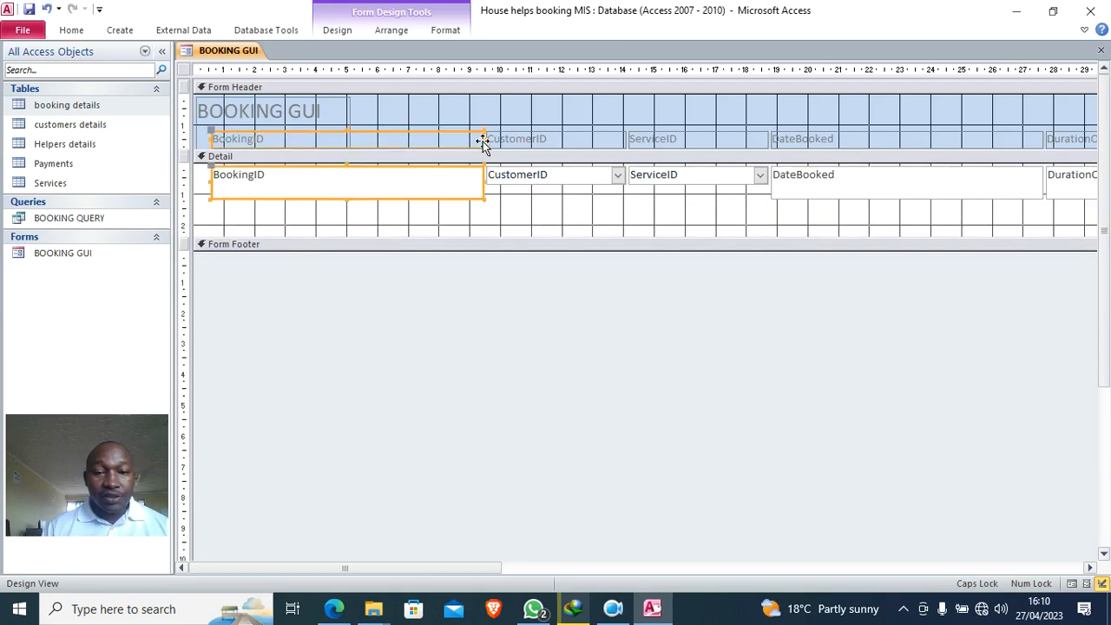
- Narrow the BookingID controls and move CustomerID and ServiceID left beside them
left_click_drag(482, 138, 352, 140)
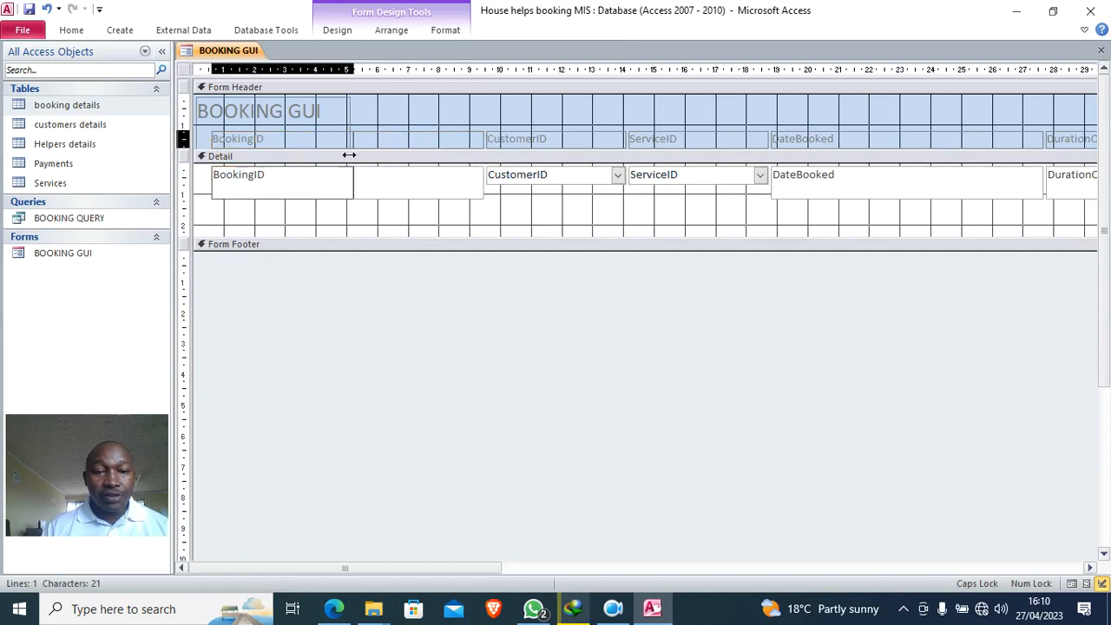
left_click_drag(328, 193, 310, 194)
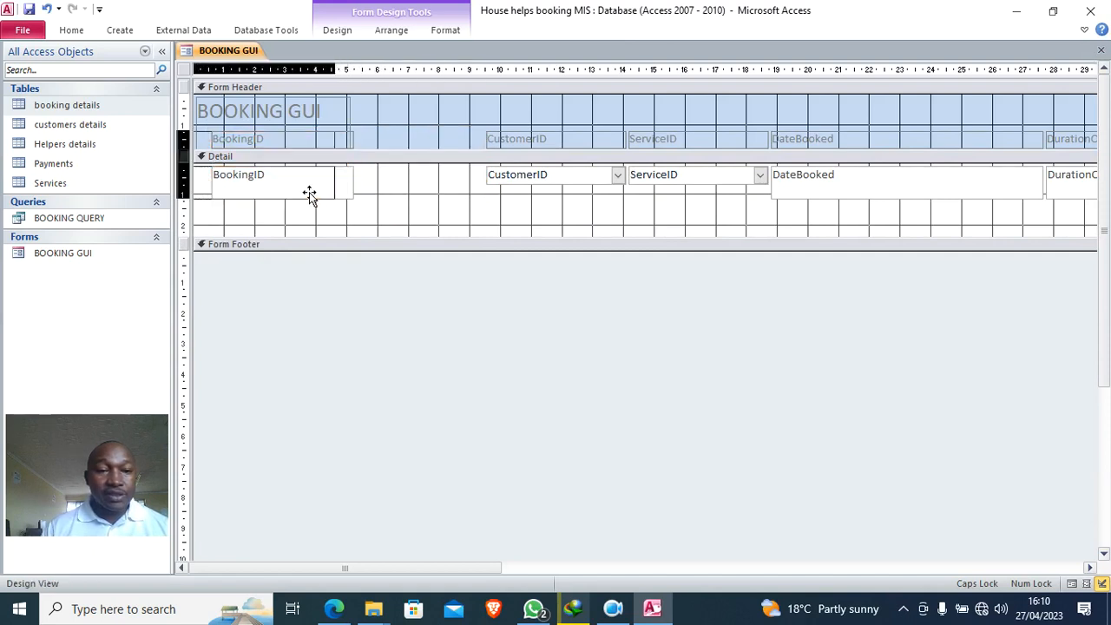
left_click(538, 182)
left_click_drag(528, 181, 378, 200)
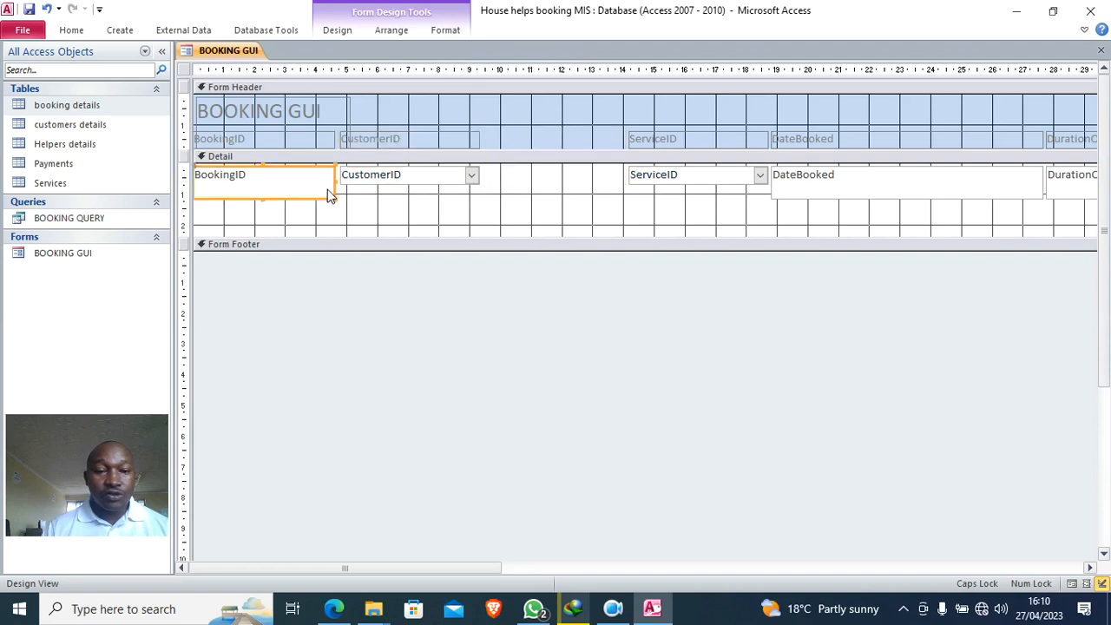
left_click(333, 192)
left_click(689, 182)
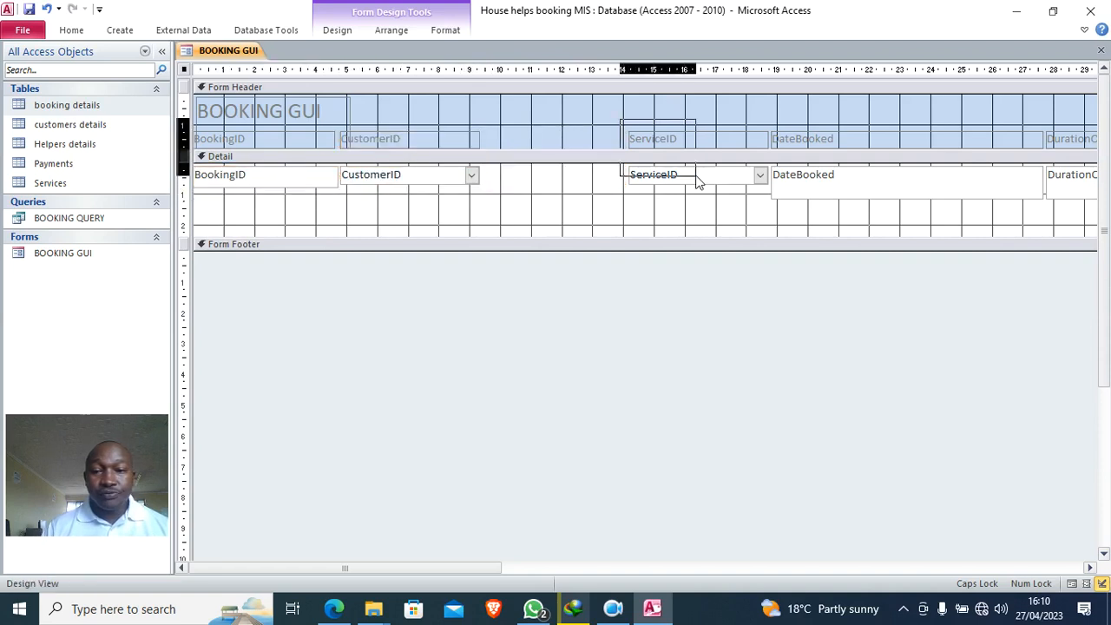
left_click_drag(704, 186, 541, 176)
- Move the DateBooked controls left beside ServiceID and narrow its heading and box
left_click(794, 186)
left_click_drag(781, 196, 655, 178)
left_click_drag(902, 198, 905, 182)
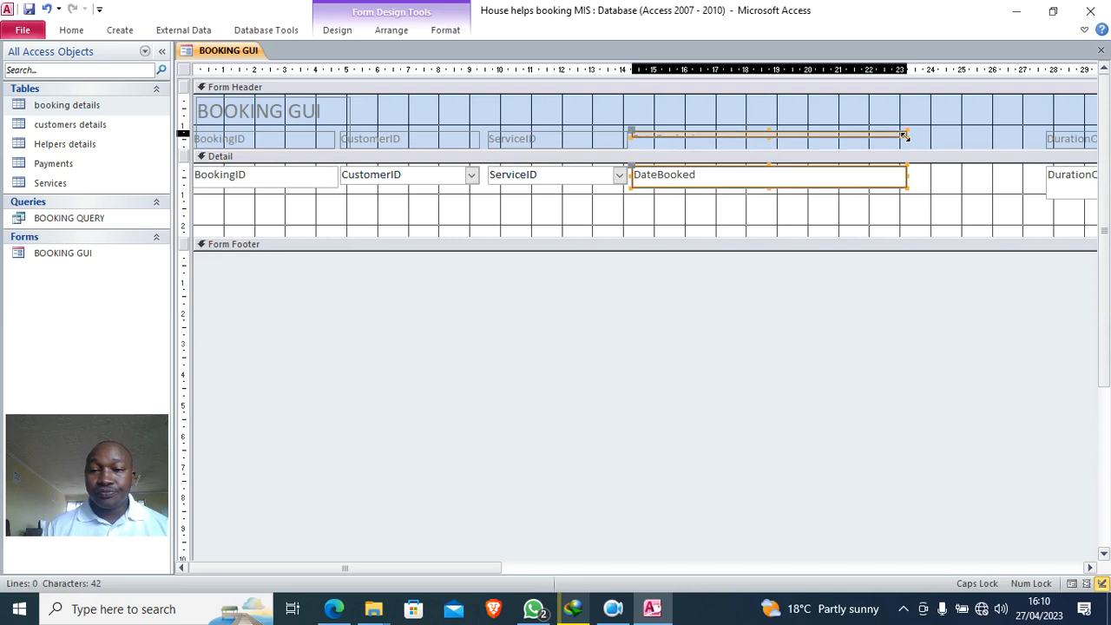
left_click(894, 137)
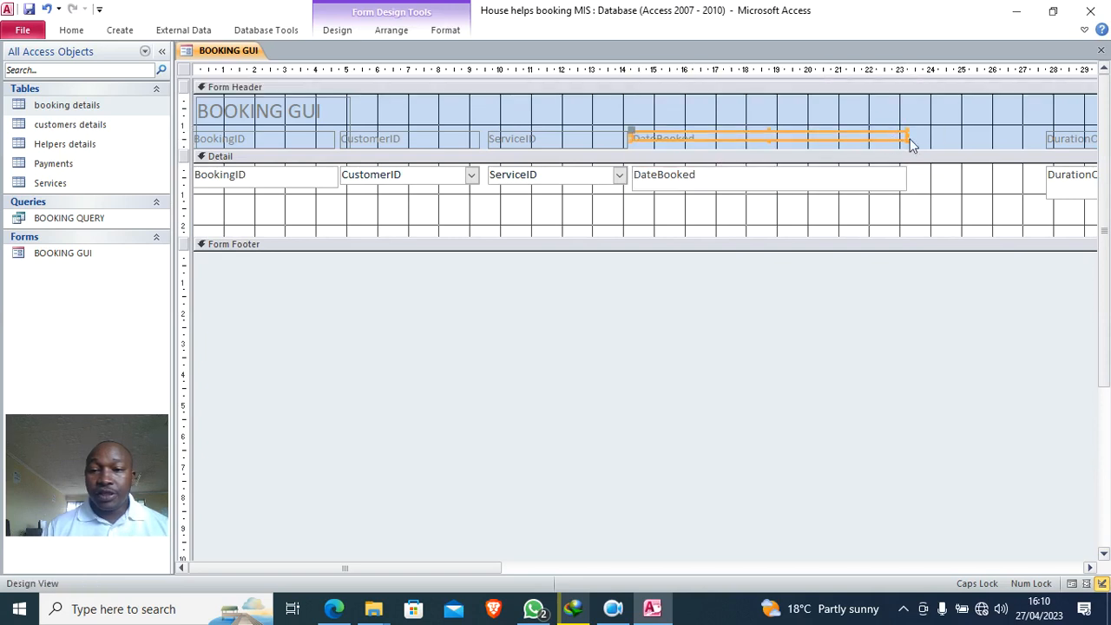
left_click_drag(906, 139, 755, 138)
left_click(825, 179)
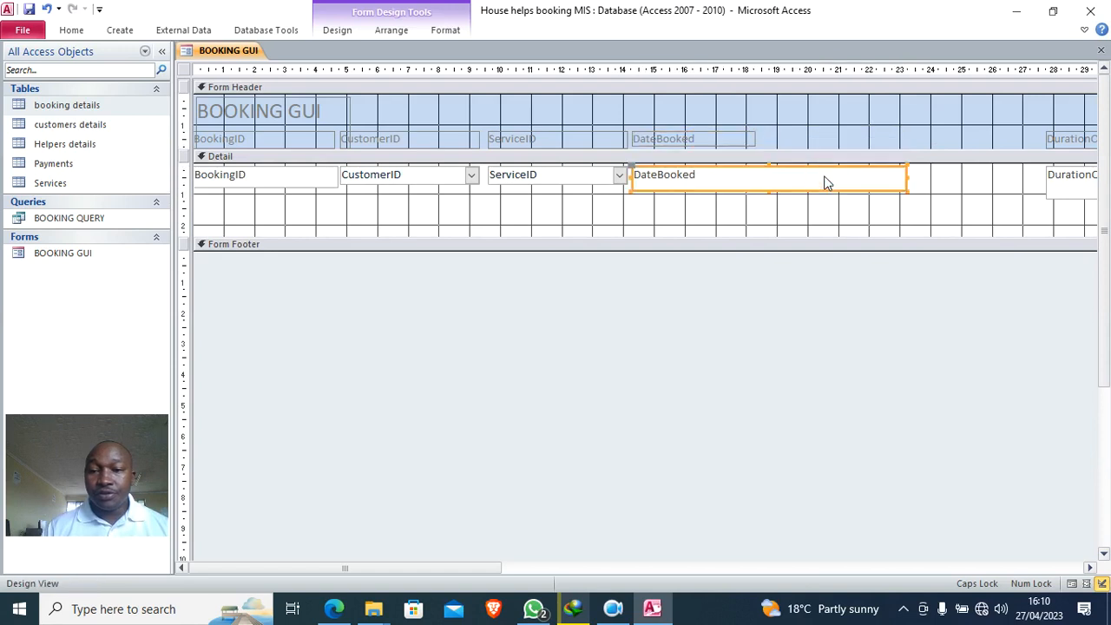
left_click_drag(907, 176, 760, 180)
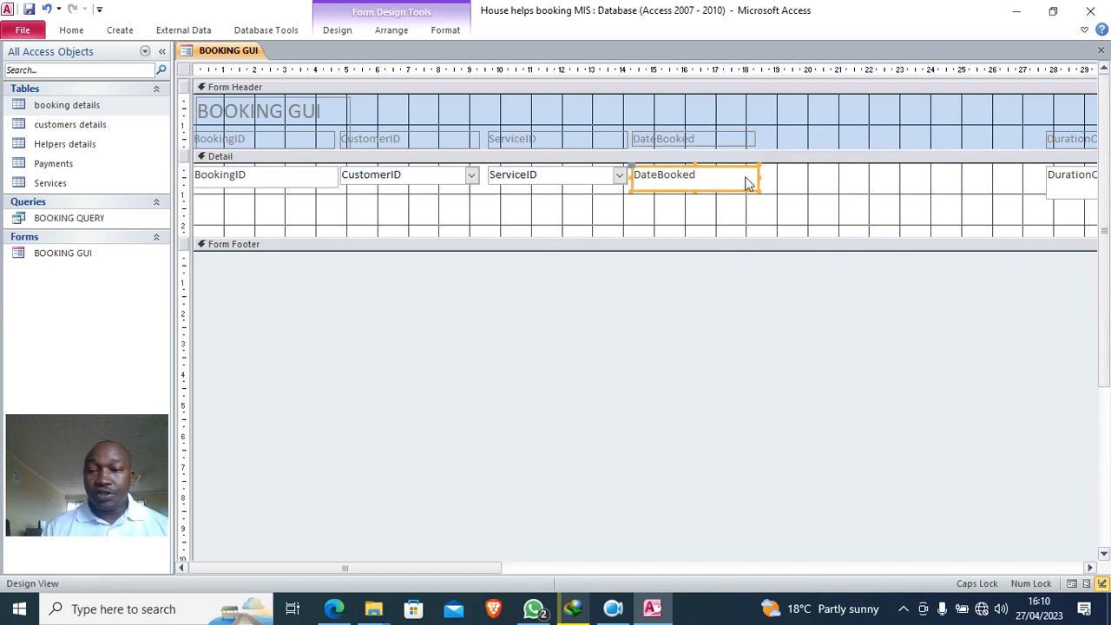
- Move DurationOfBooking and PaymentsID left, shorten their boxes, and narrow PaymentsID
left_click_drag(489, 568, 721, 555)
left_click_drag(567, 118, 1052, 211)
left_click_drag(940, 196, 658, 197)
left_click(877, 206)
left_click_drag(880, 202, 519, 206)
left_click_drag(855, 197, 851, 188)
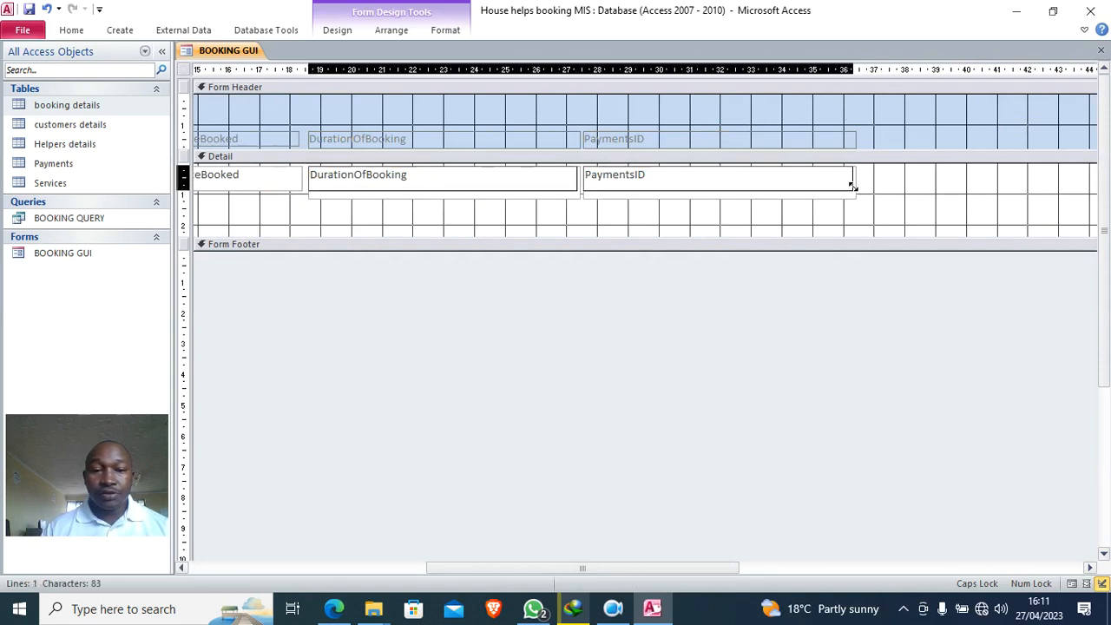
left_click(900, 201)
left_click_drag(544, 213, 431, 151)
left_click_drag(614, 181, 467, 183)
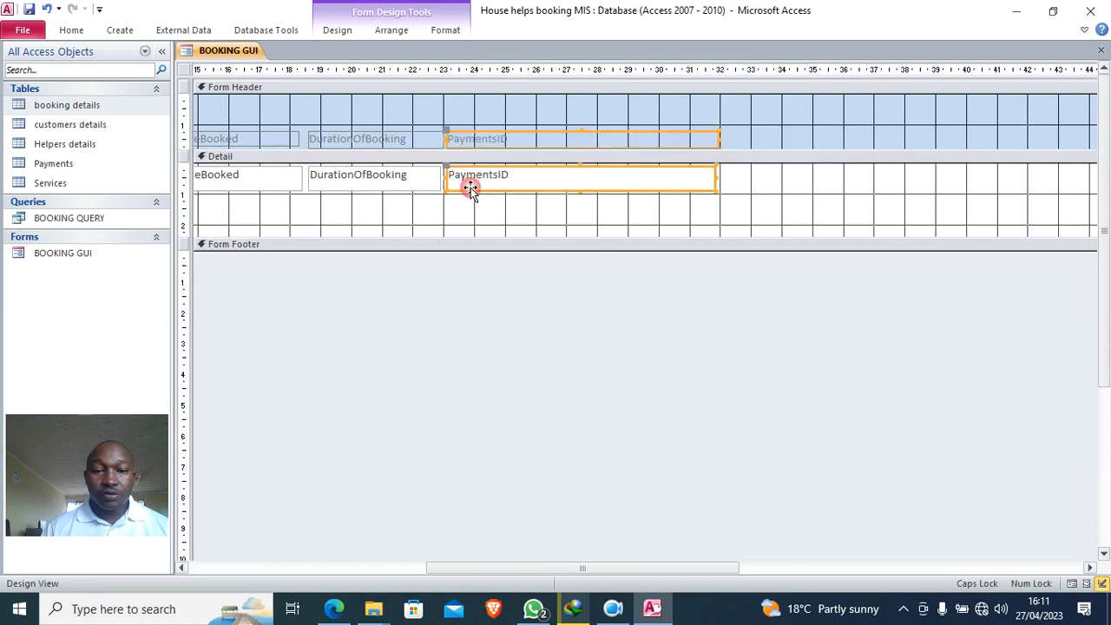
left_click_drag(711, 177, 583, 187)
- Drag the HelperID and AmountPaid fields left, then scroll back to the form's start
left_click_drag(618, 564, 850, 563)
left_click_drag(764, 147, 1046, 197)
left_click_drag(859, 201, 445, 208)
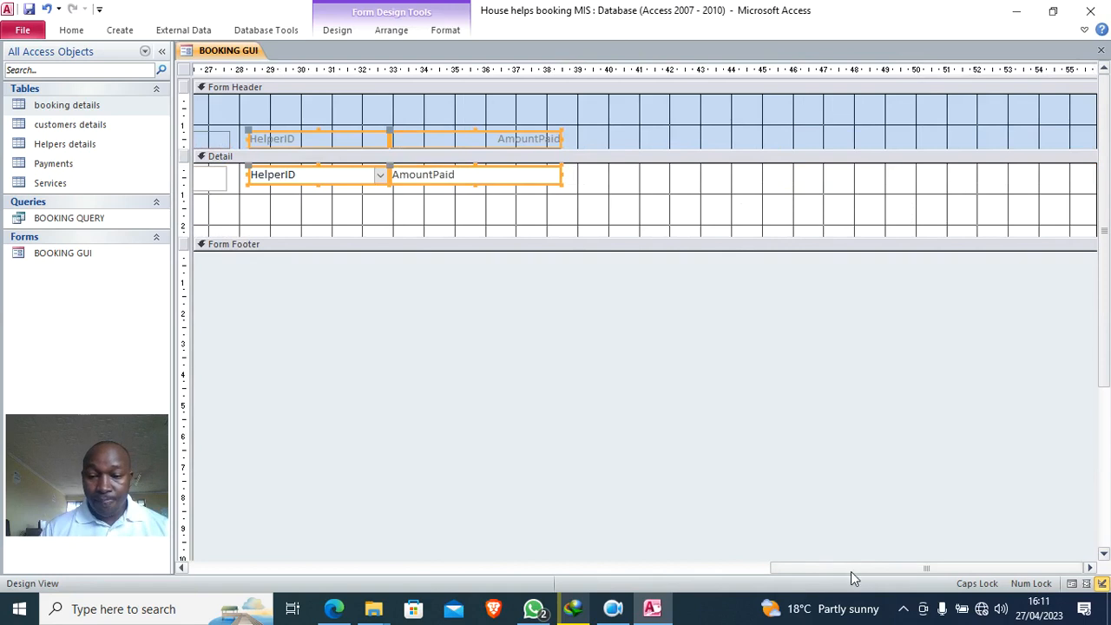
left_click(720, 569)
left_click_drag(777, 570, 340, 514)
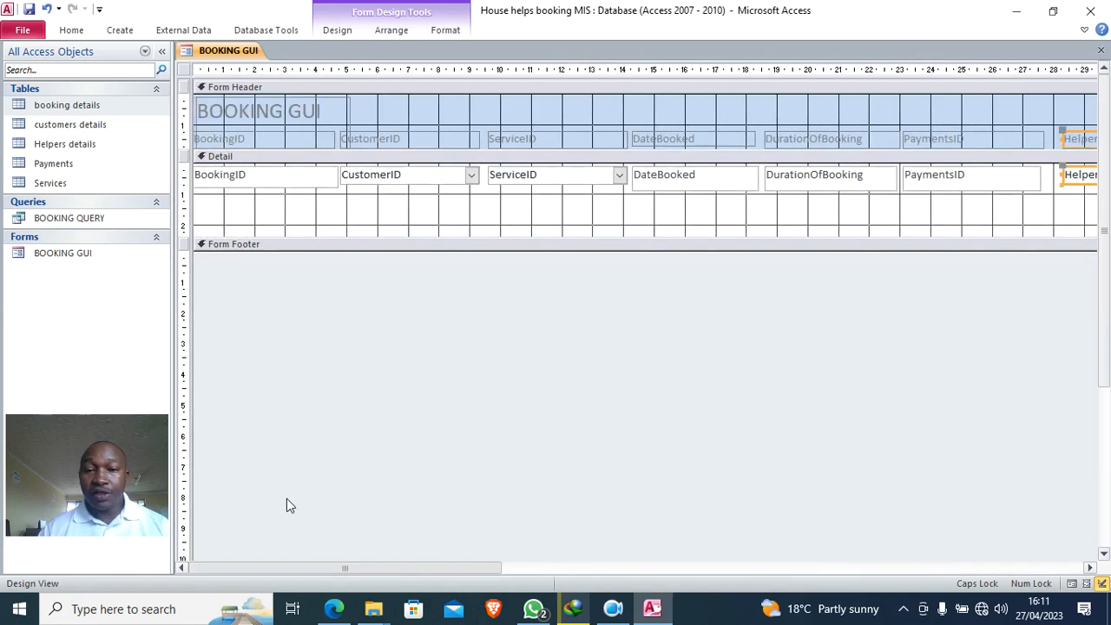
left_click_drag(305, 219, 310, 129)
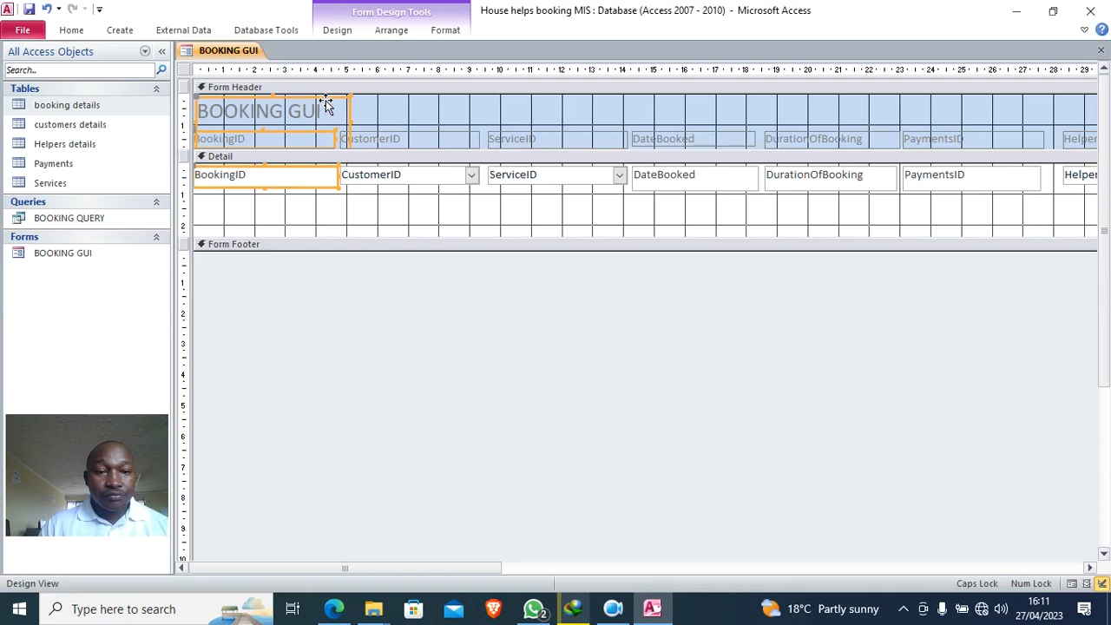
- Delete only the BOOKING GUI title label, restoring BookingID after an accidental deletion
key("Delete")
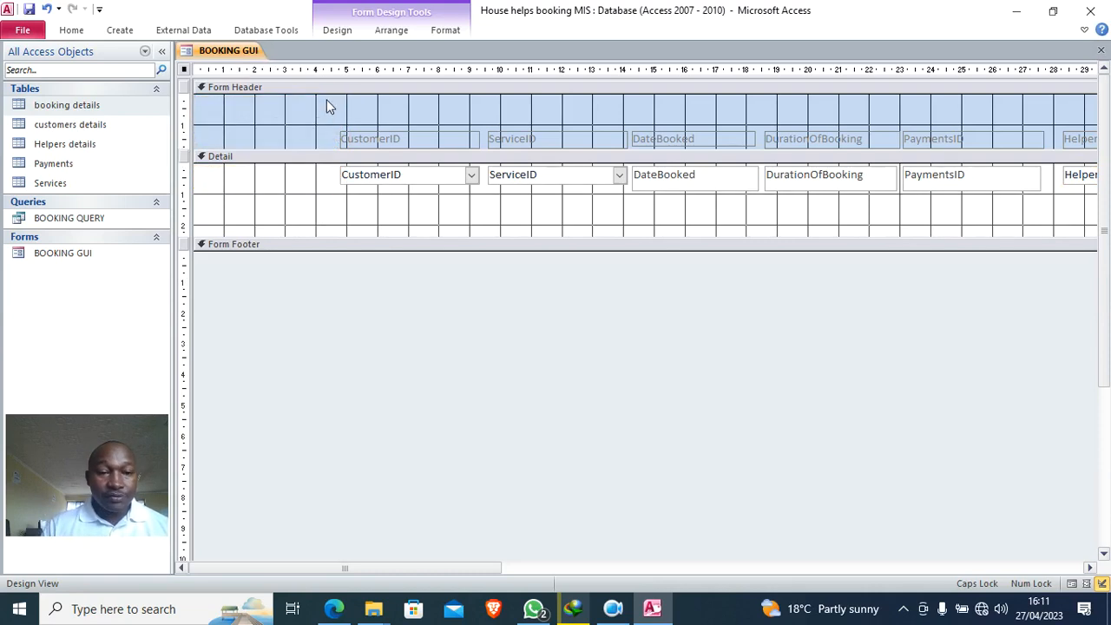
left_click(48, 8)
left_click(330, 112)
key("Delete")
- Narrow the BookingID, ServiceID and CustomerID label and control pairs
left_click(322, 175)
left_click_drag(336, 177, 266, 177)
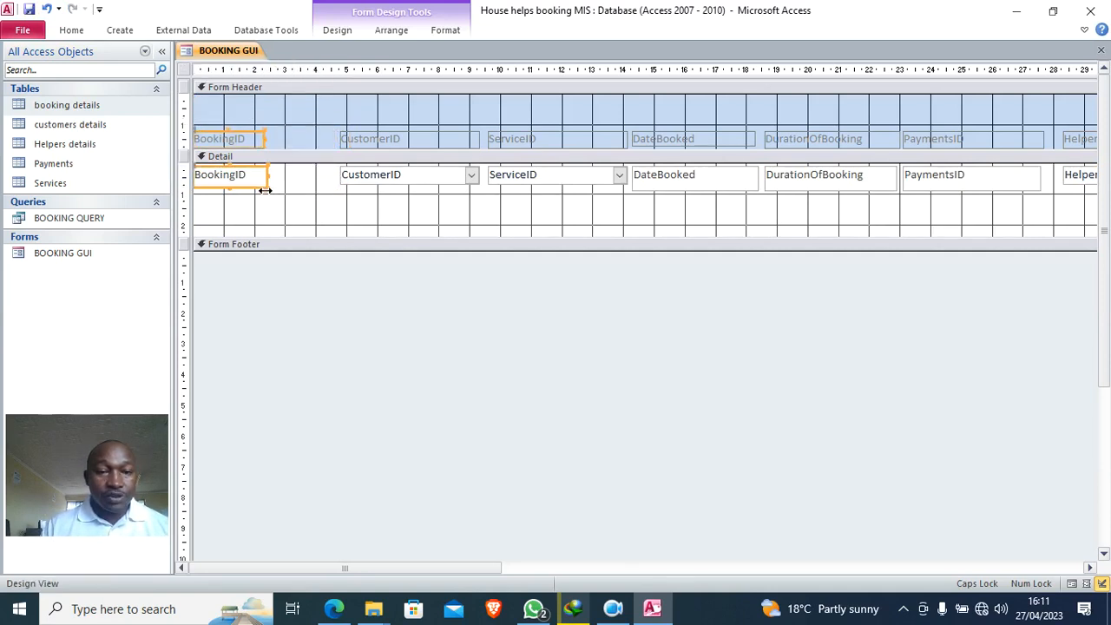
left_click_drag(327, 144, 455, 183)
left_click(448, 206)
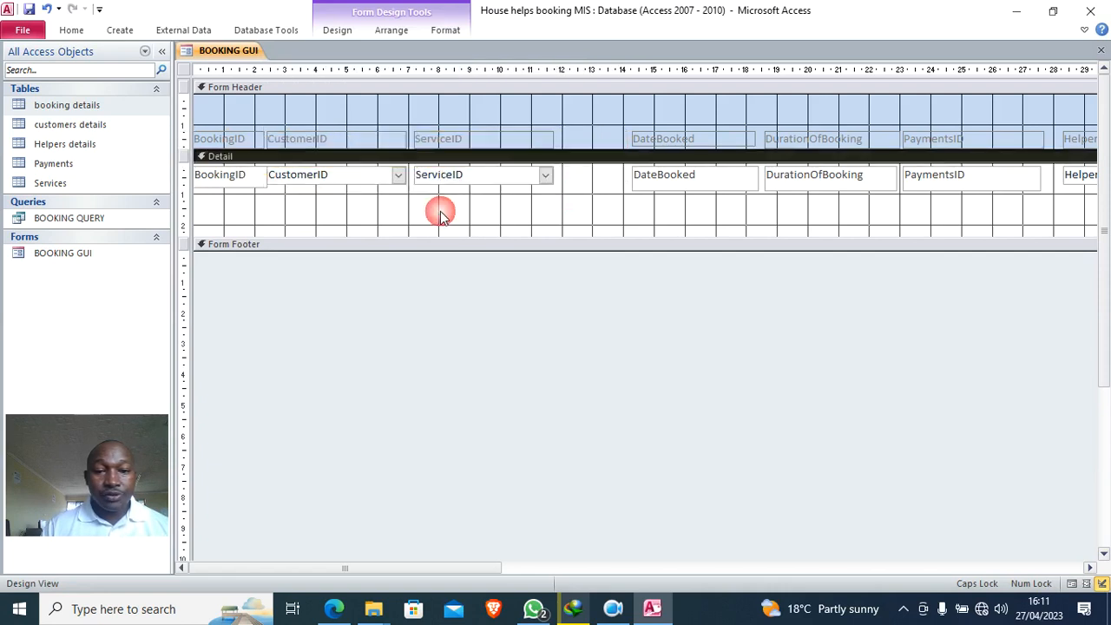
left_click(526, 140)
left_click_drag(548, 174, 491, 171)
left_click(371, 141)
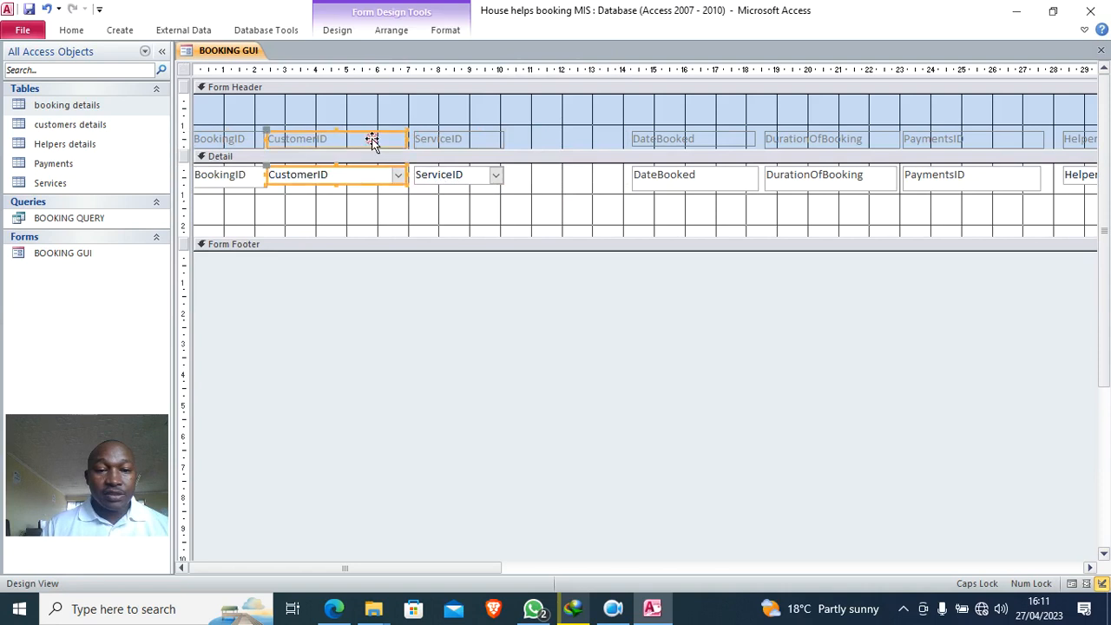
left_click_drag(404, 142, 355, 141)
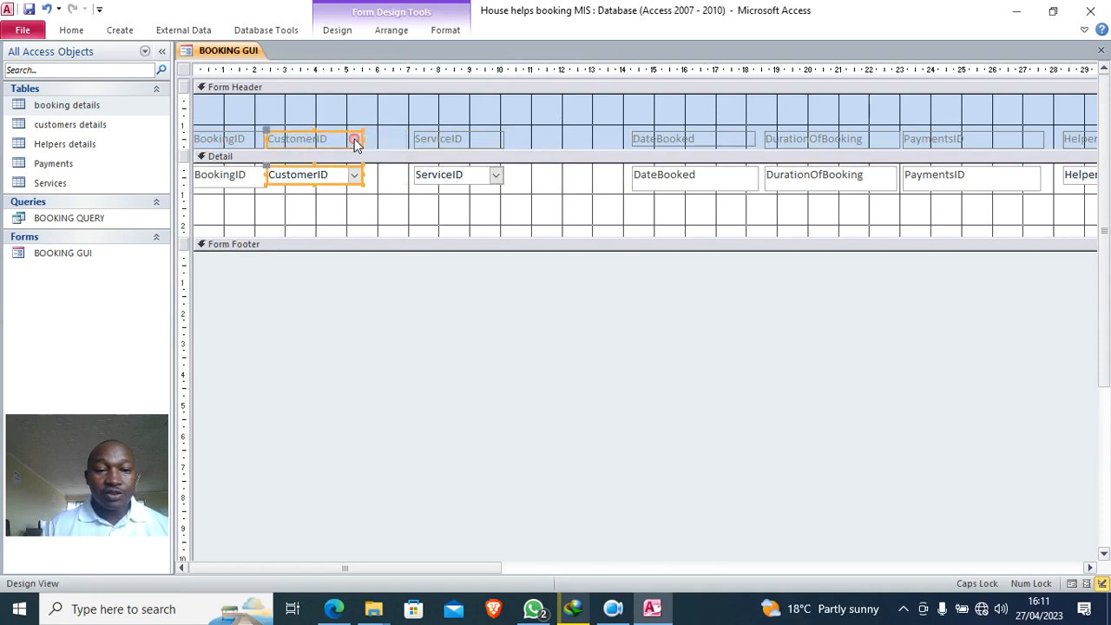
- Move ServiceID and DateBooked left into a row and shorten the DateBooked text box
left_click(459, 186)
left_click_drag(462, 192, 424, 178)
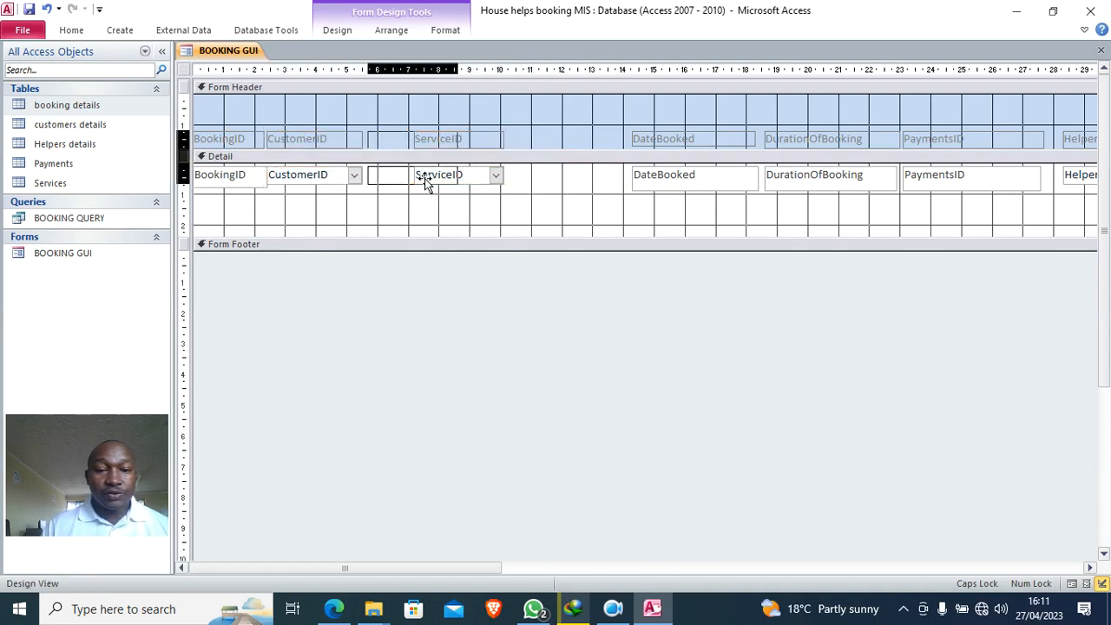
left_click(608, 141)
left_click(709, 201)
left_click_drag(682, 186, 503, 173)
left_click(617, 203)
left_click(565, 183)
left_click_drag(583, 190, 582, 181)
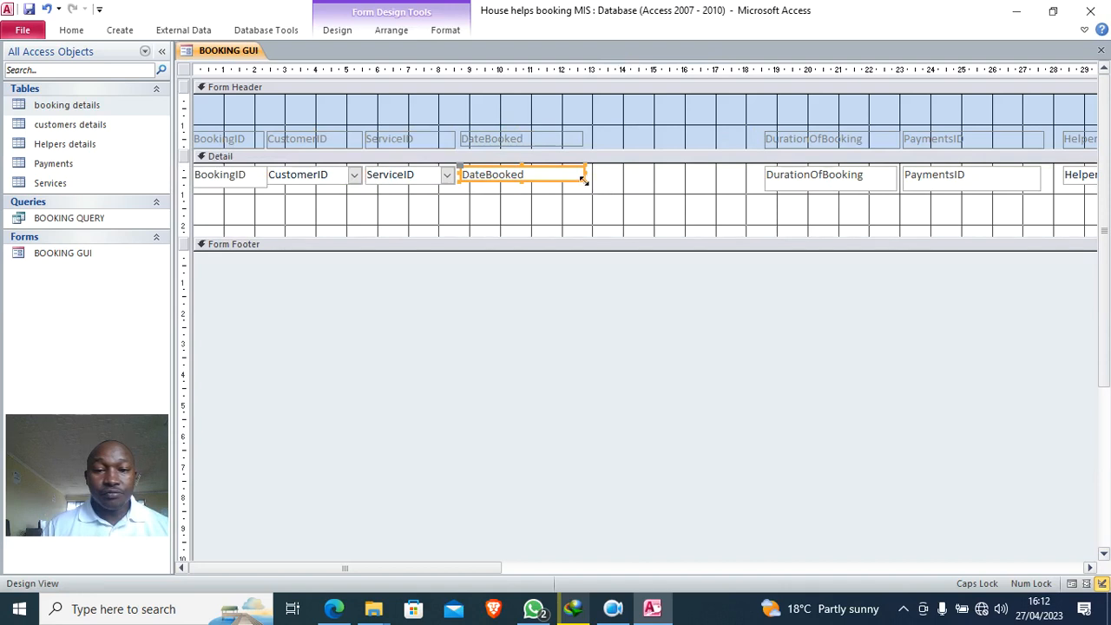
left_click(585, 189)
left_click(571, 174)
left_click(581, 183)
left_click(571, 172)
- Move DurationOfBooking left and narrow it, then narrow the PaymentsID and HelperID fields
left_click(812, 184)
left_click_drag(834, 201, 620, 179)
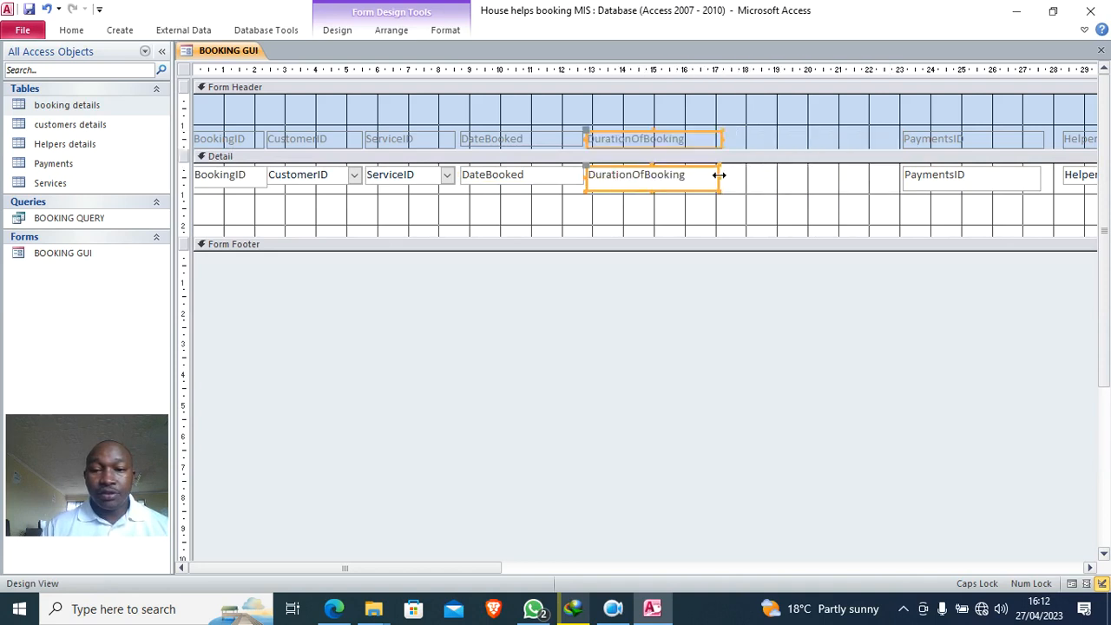
left_click_drag(717, 177, 684, 177)
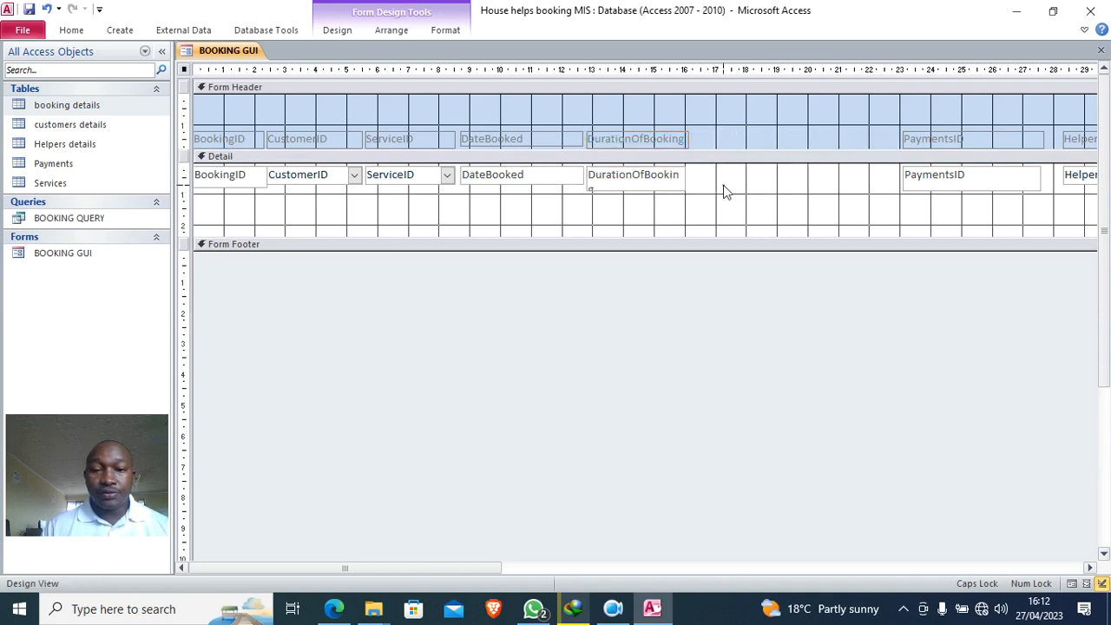
left_click(723, 187)
left_click_drag(888, 136, 719, 177)
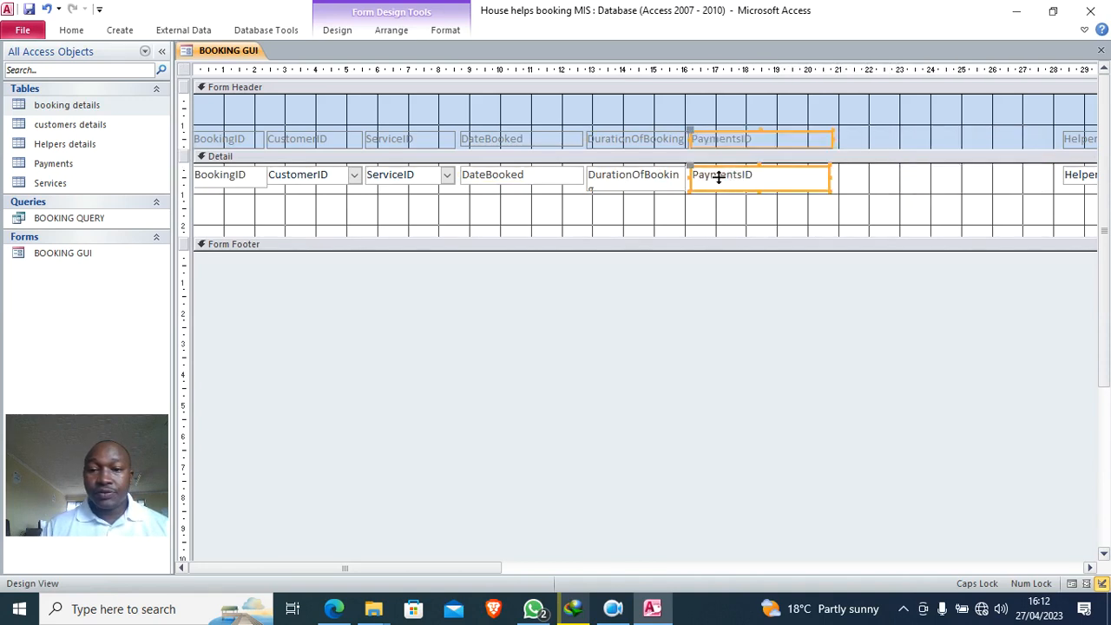
left_click_drag(831, 138, 775, 143)
left_click_drag(990, 127, 782, 192)
left_click_drag(922, 178, 873, 175)
- Undo a Detail section resize, refit the DurationOfBooking box, then select all Detail controls
left_click_drag(489, 568, 683, 560)
left_click_drag(799, 132, 507, 178)
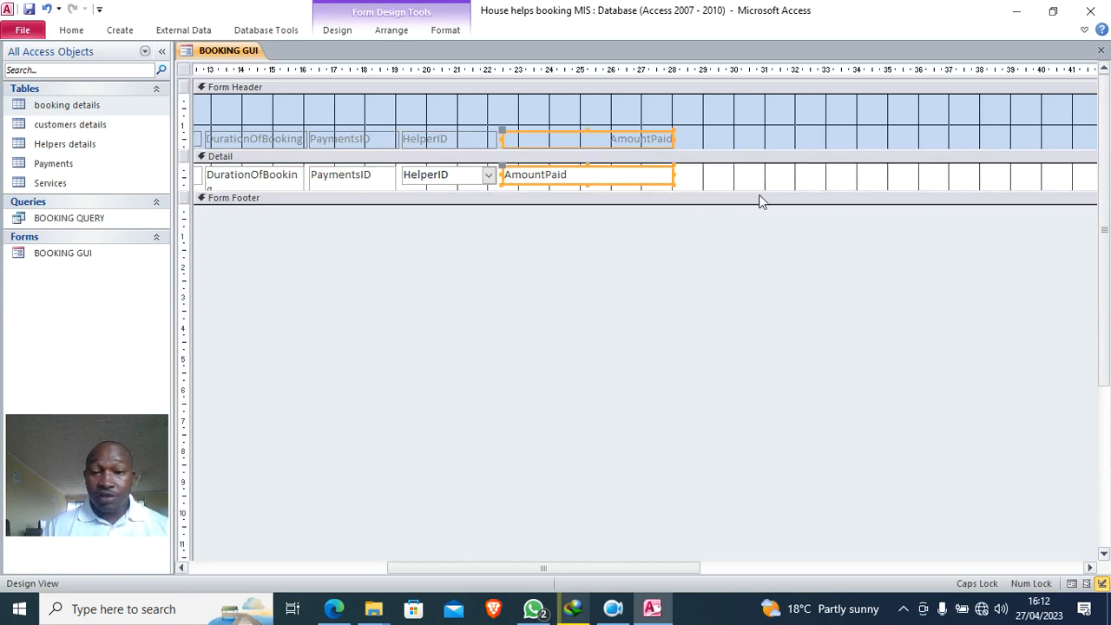
key("ctrl+z")
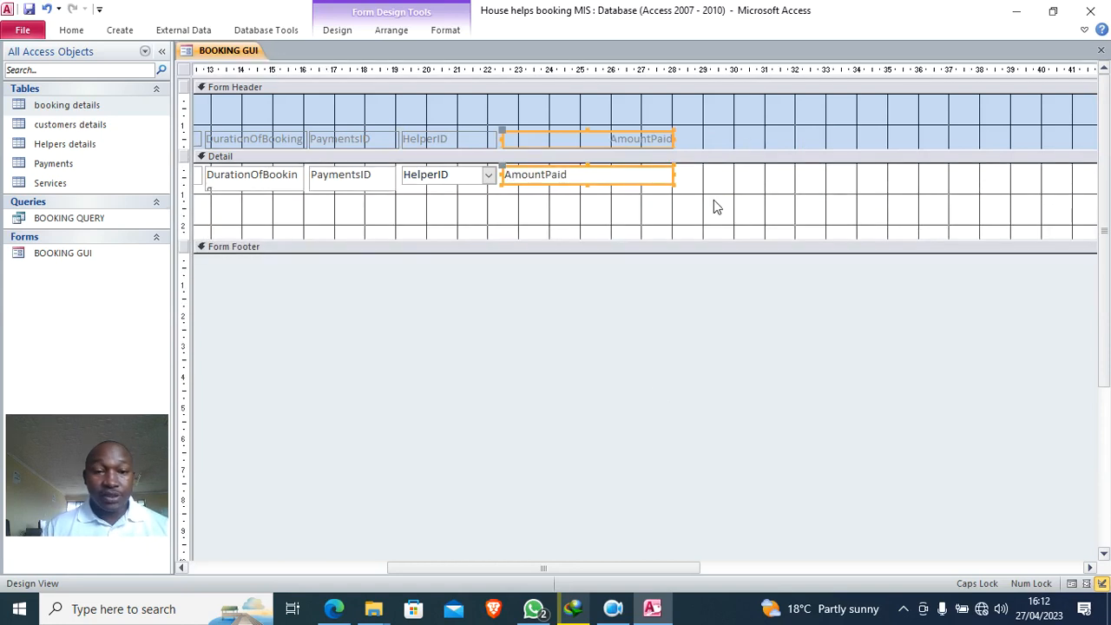
left_click(332, 186)
left_click(356, 189)
left_click(269, 179)
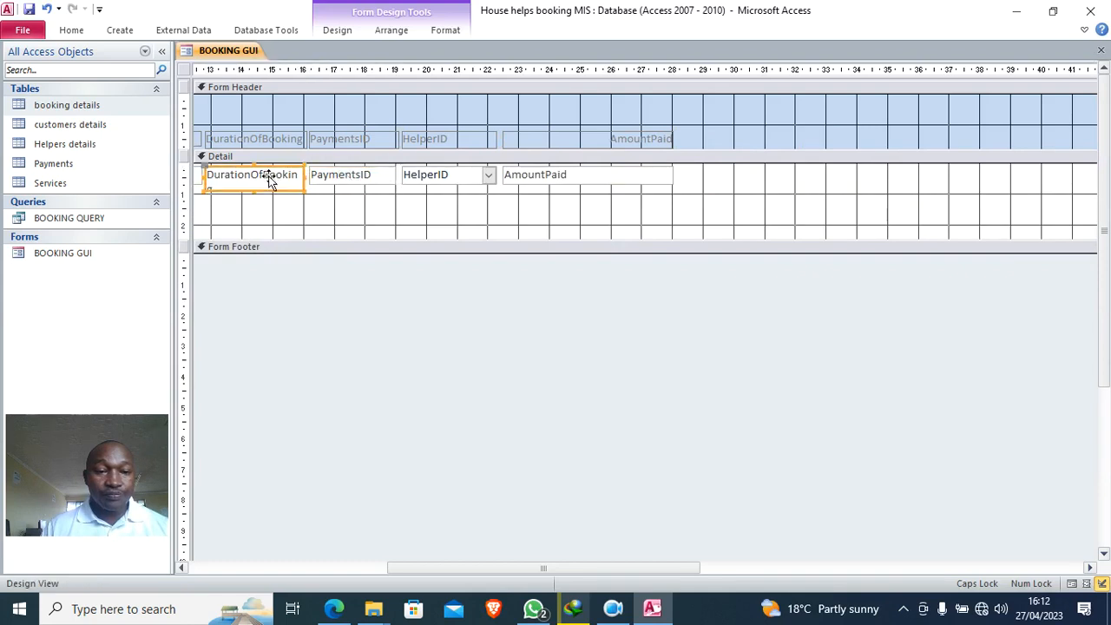
left_click(254, 193)
left_click(254, 190)
mouse_move(253, 191)
left_mouse_down()
mouse_move(245, 174)
mouse_move(254, 189)
left_mouse_up()
left_click_drag(390, 239, 383, 191)
left_click_drag(738, 187, 46, 152)
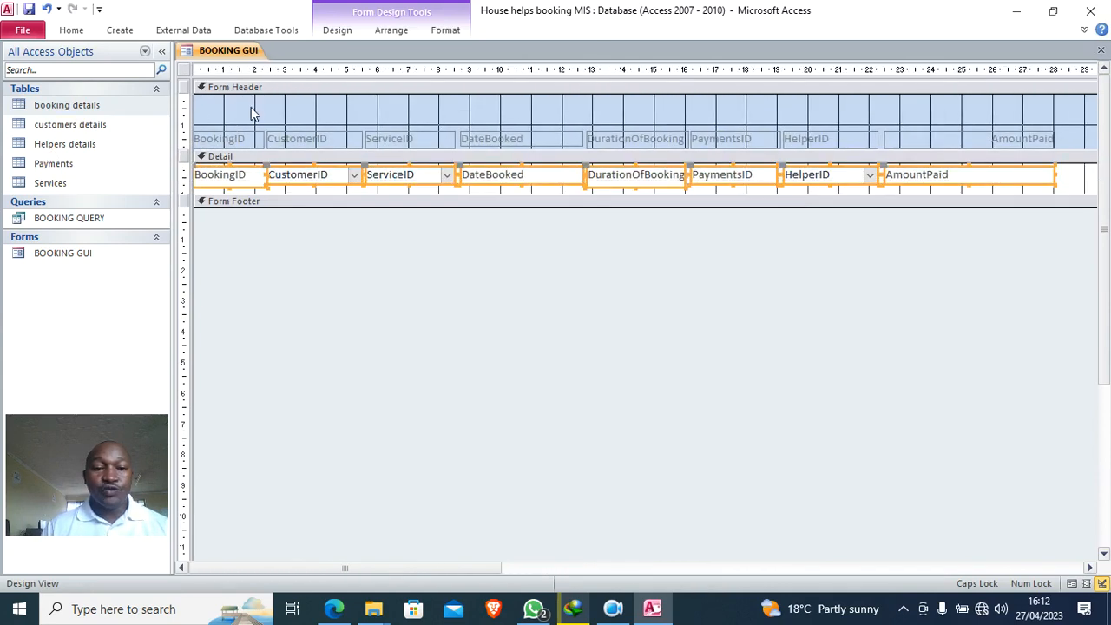
- Make the selected Detail field controls red and bold
left_click(445, 29)
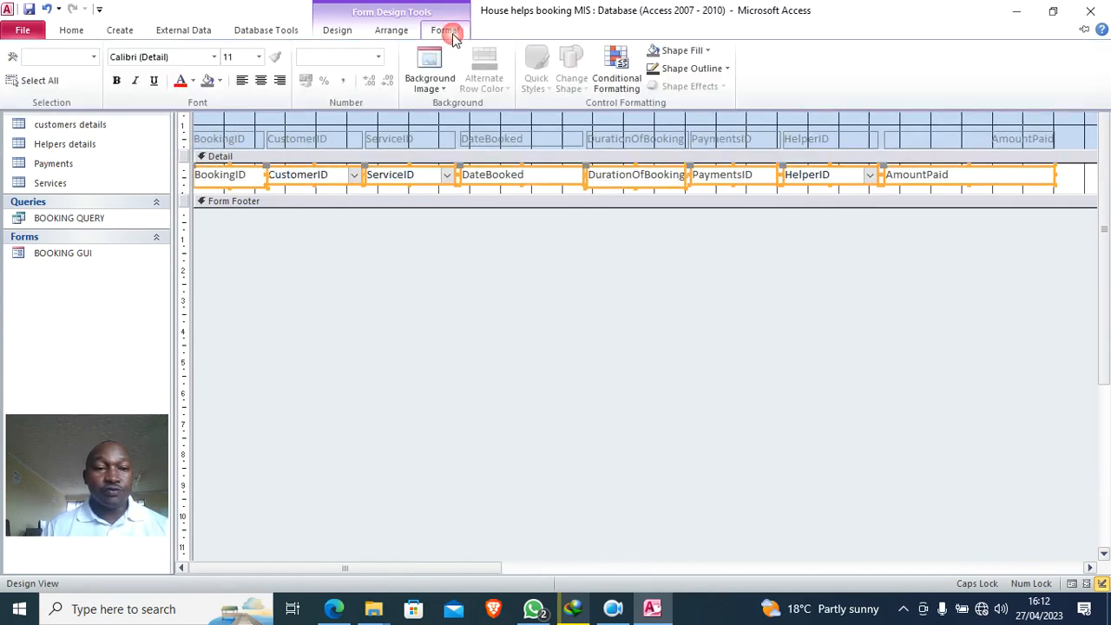
left_click(181, 80)
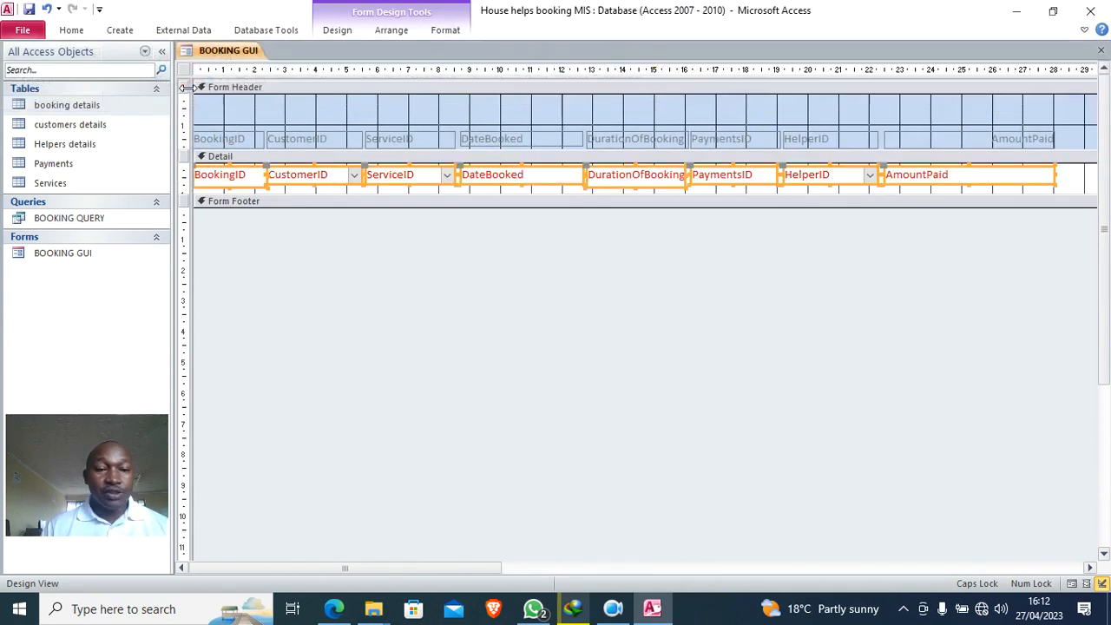
left_click(445, 31)
left_click(114, 79)
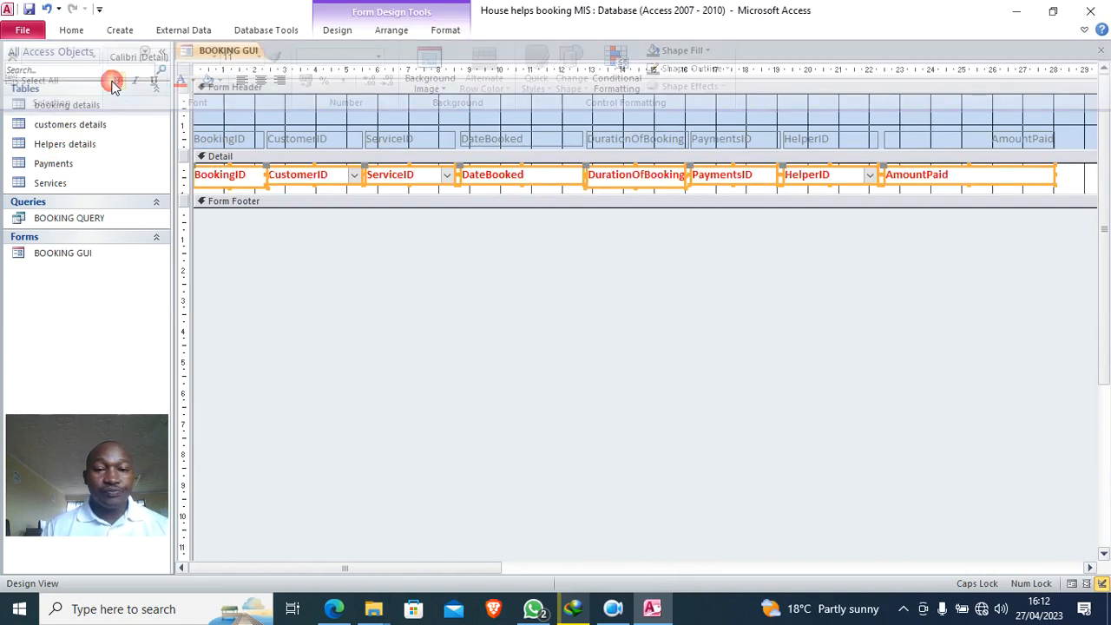
left_click(584, 250)
- Make the header labels bold in Automatic black and lower them in a taller Form Header
left_click_drag(1075, 138, 177, 149)
left_click(445, 30)
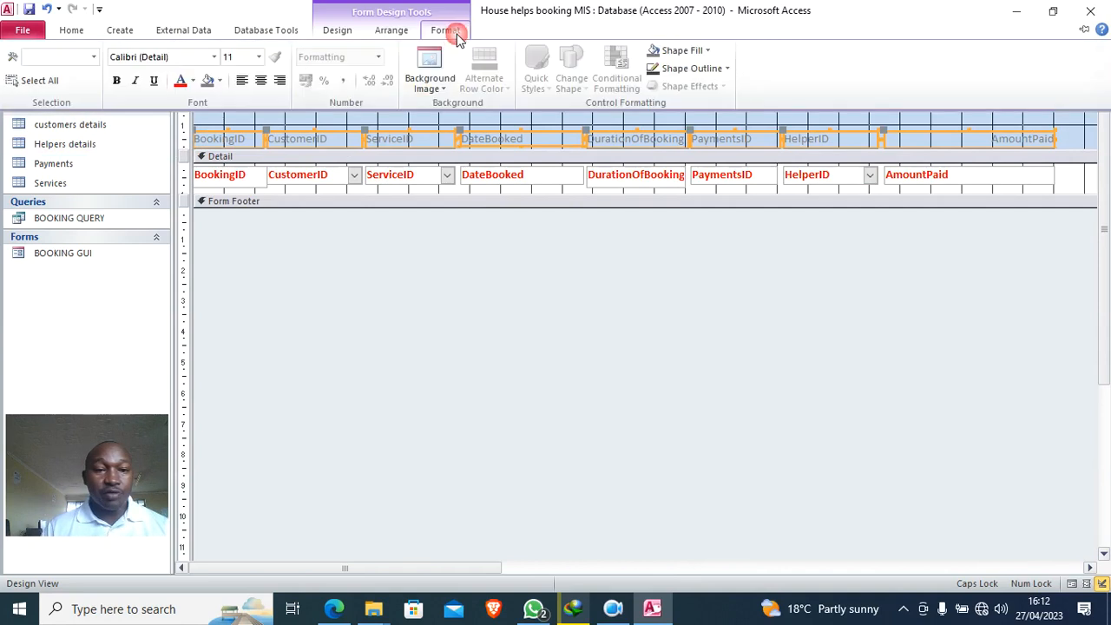
left_click(193, 79)
left_click(196, 103)
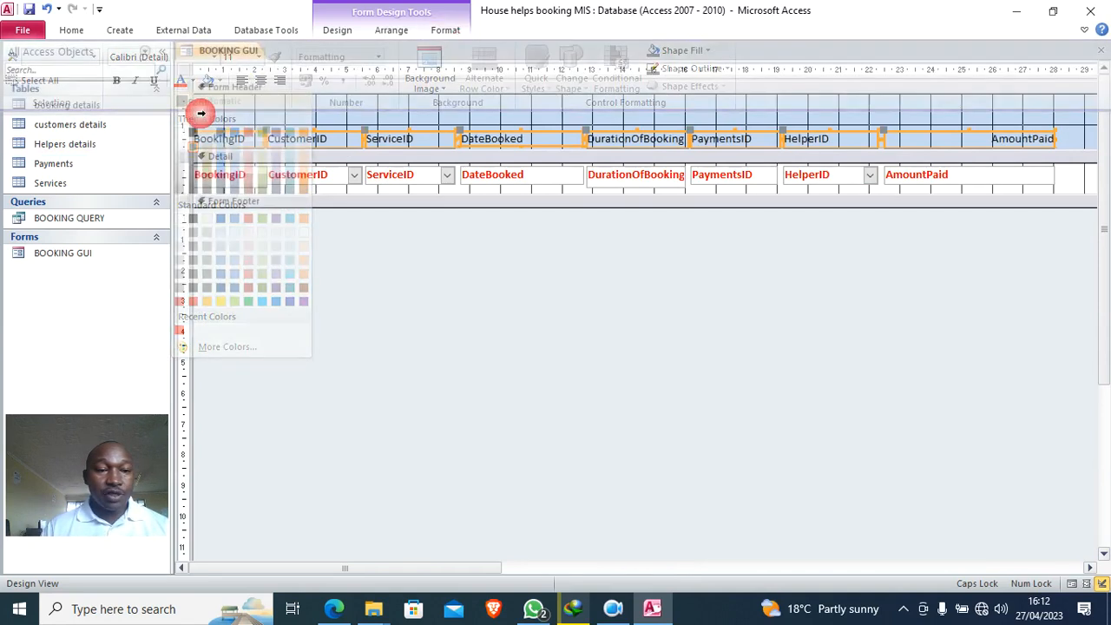
left_click(444, 30)
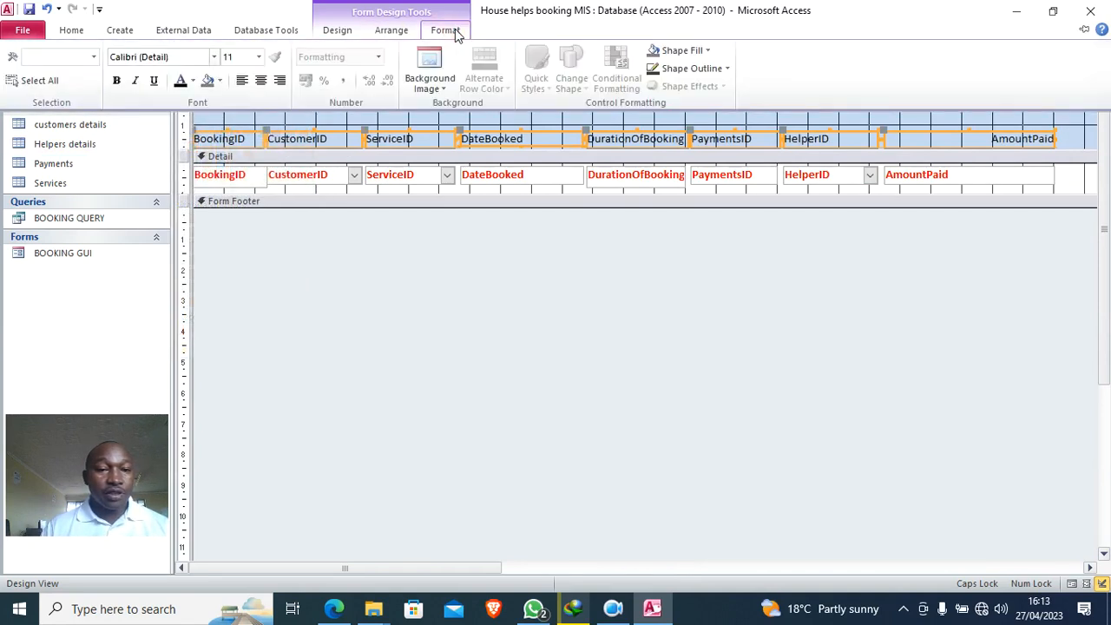
left_click(120, 80)
left_click(1084, 29)
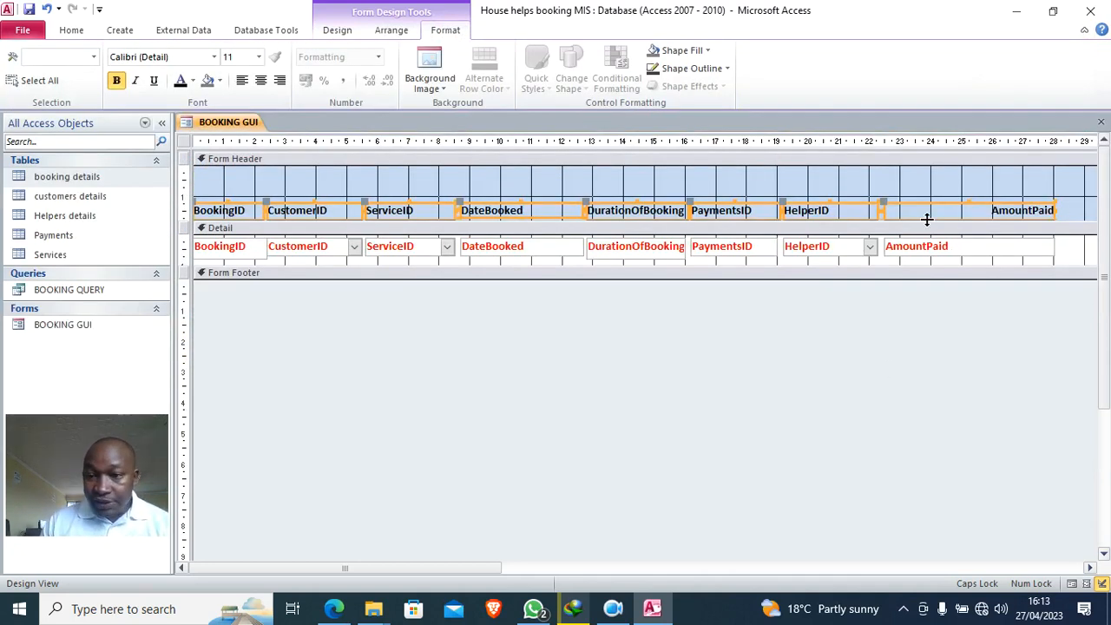
left_click_drag(913, 221, 916, 233)
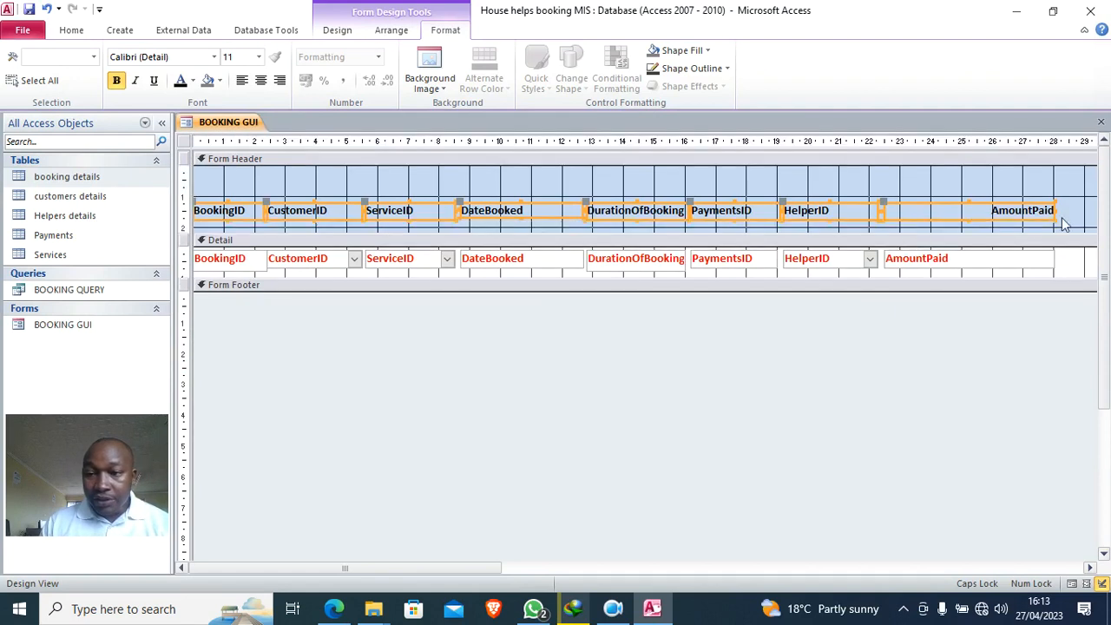
left_click_drag(1038, 221, 1038, 233)
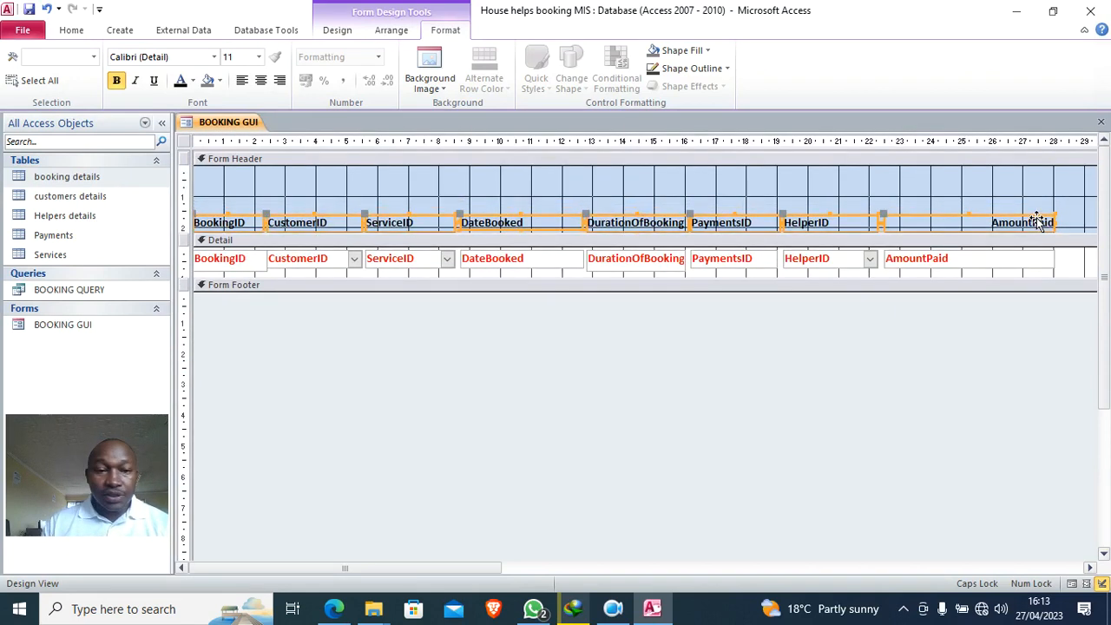
- Draw a new Label control box across the Form Header for the title
left_click(338, 32)
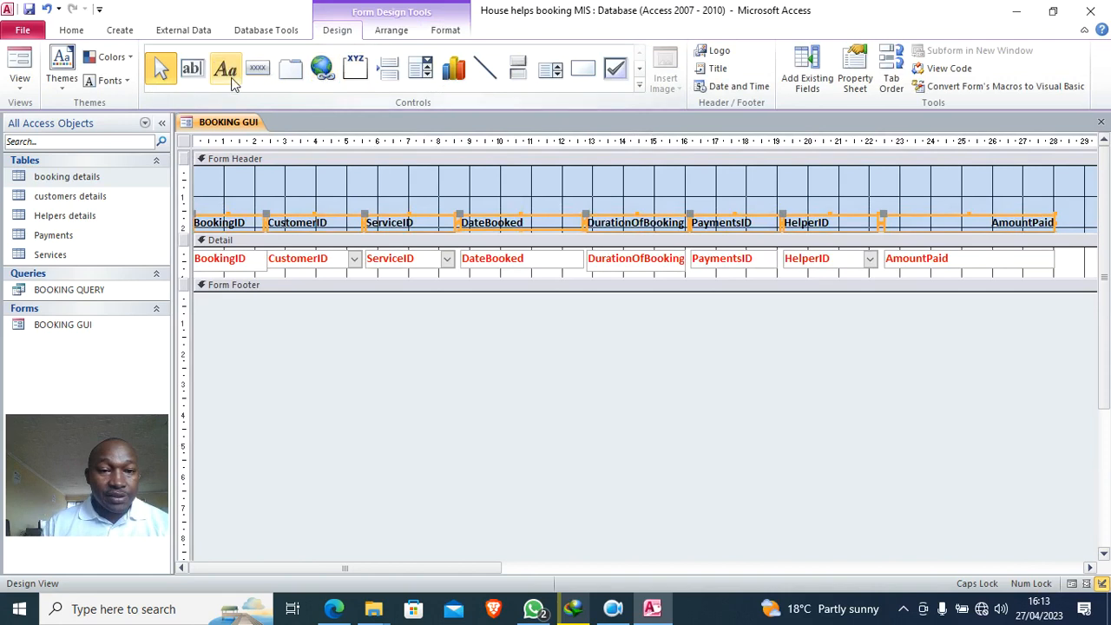
left_click(225, 68)
mouse_move(340, 170)
left_mouse_down()
mouse_move(369, 184)
mouse_move(777, 201)
left_mouse_up()
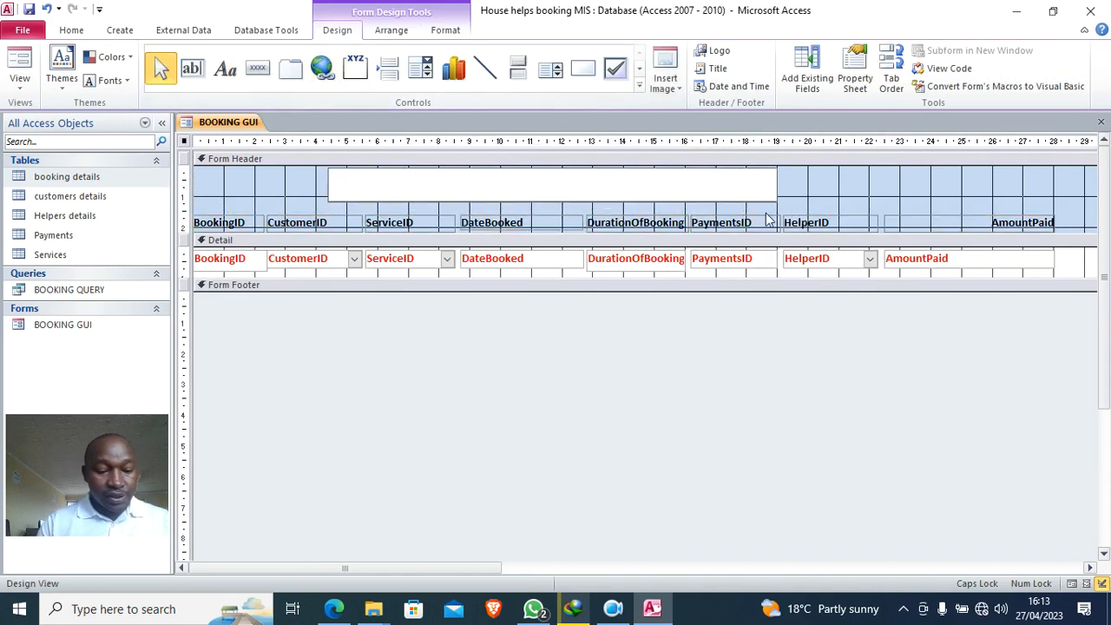
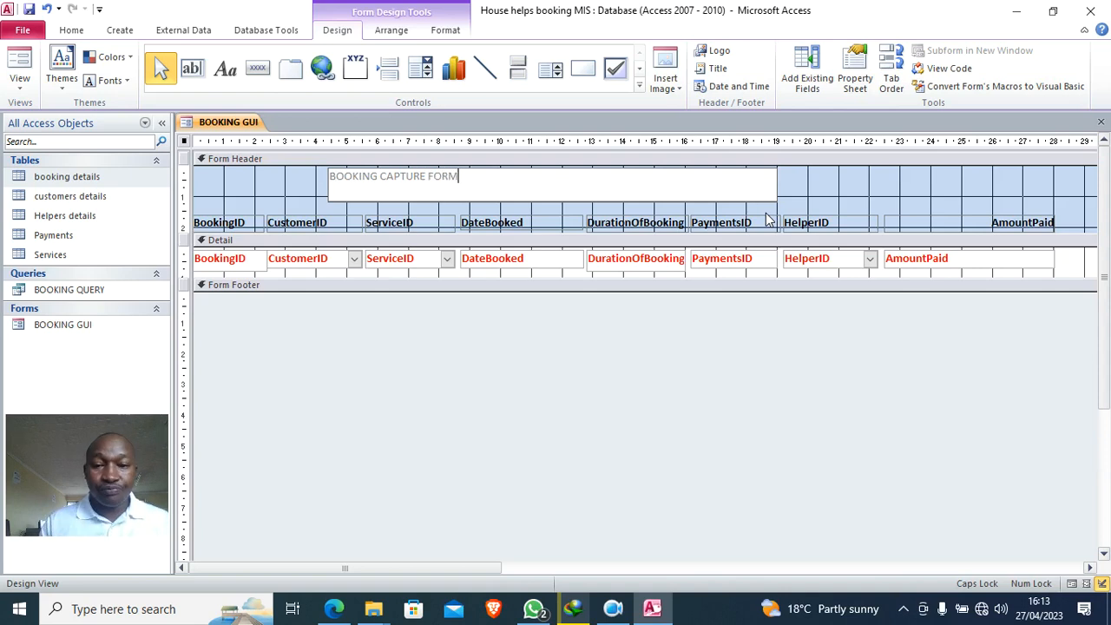
- Make the BOOKING CAPTURE FORM title 26-point, black, bold and centred, and widen the label
left_click(289, 190)
left_click(353, 185)
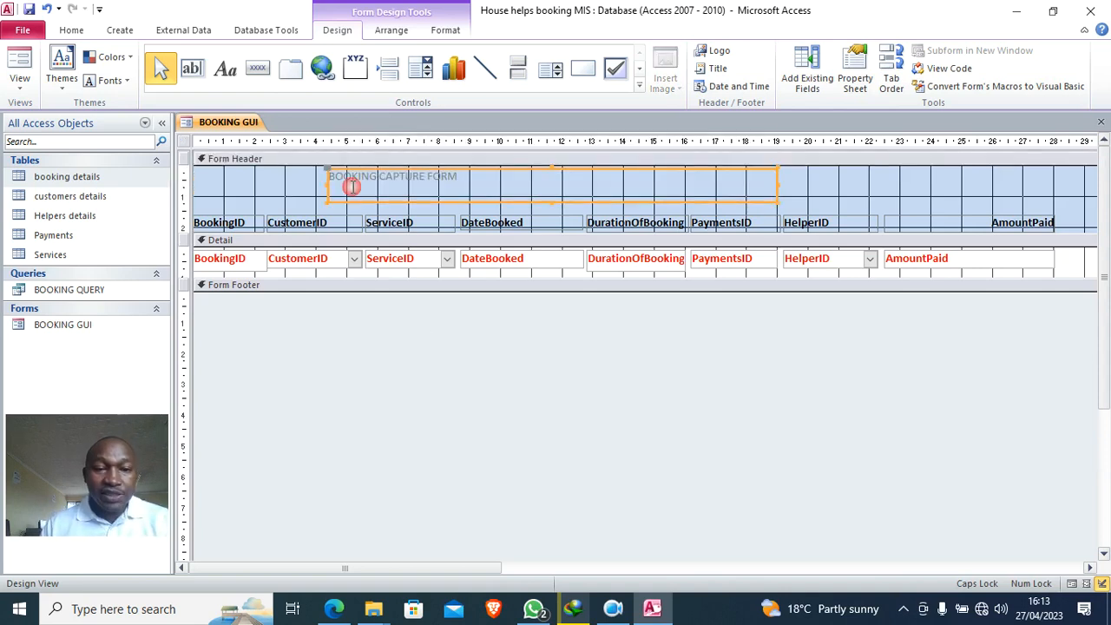
left_click(446, 30)
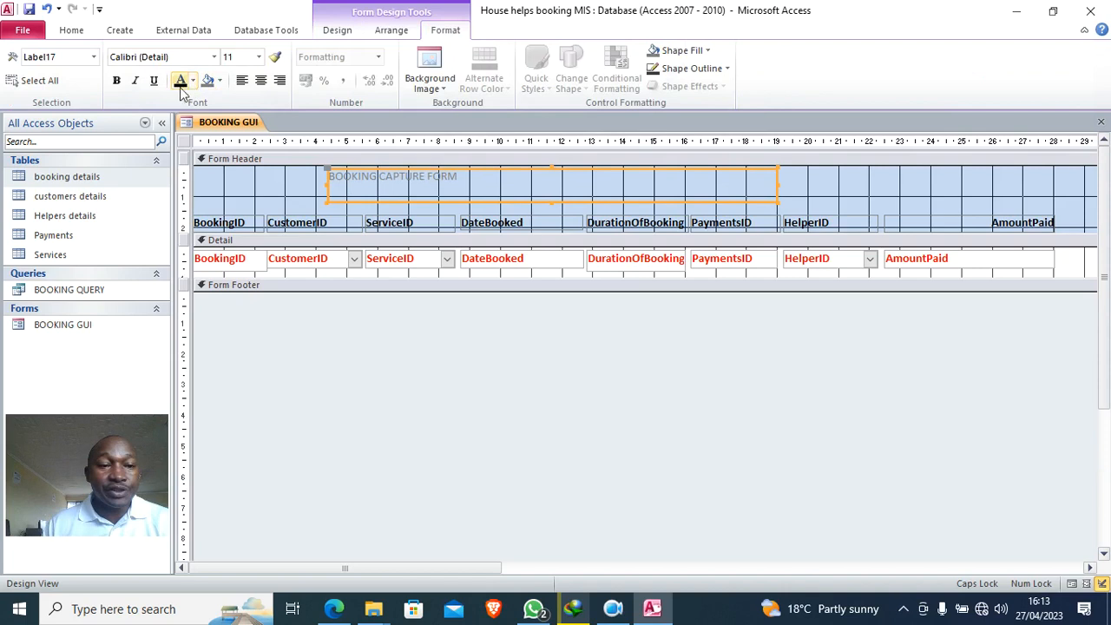
left_click(258, 56)
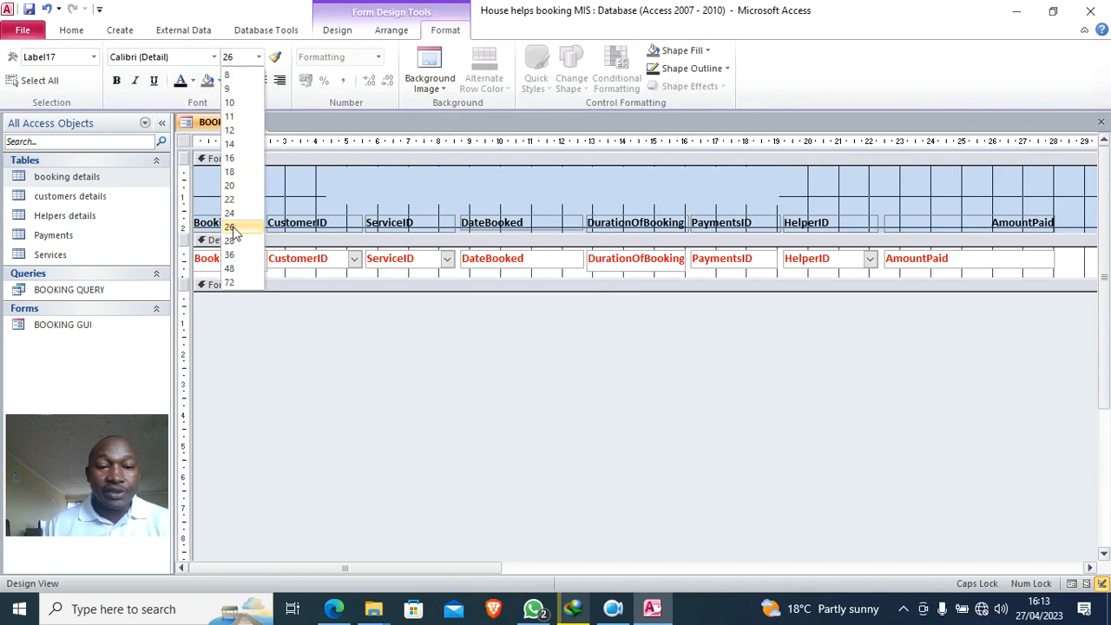
left_click(231, 227)
left_click(181, 80)
left_click(260, 80)
left_click(119, 79)
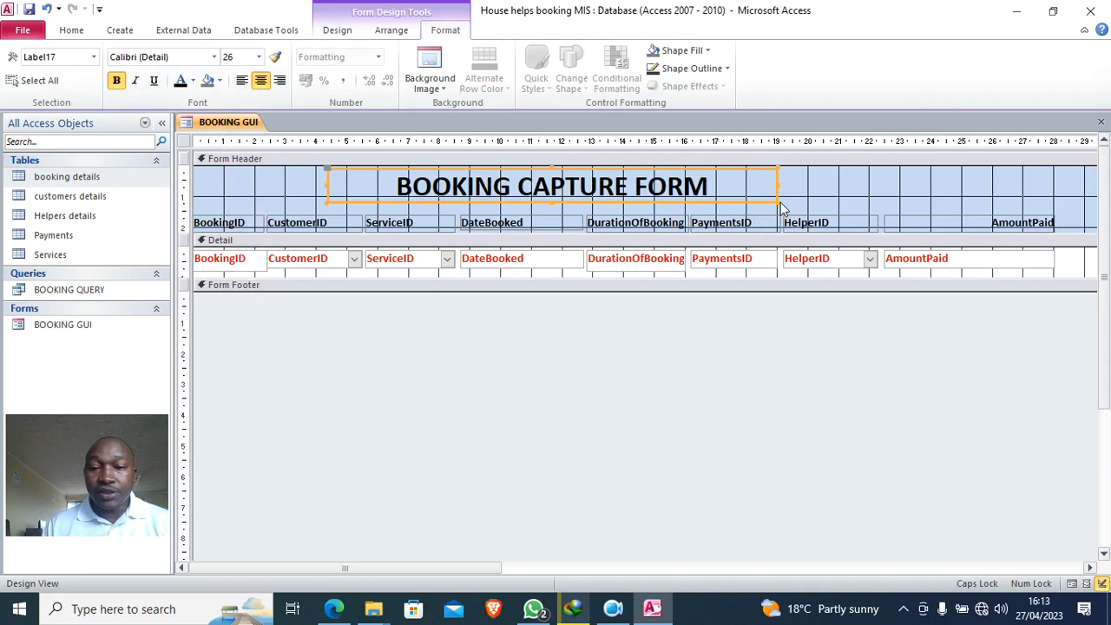
left_click_drag(775, 201, 789, 202)
left_click(892, 398)
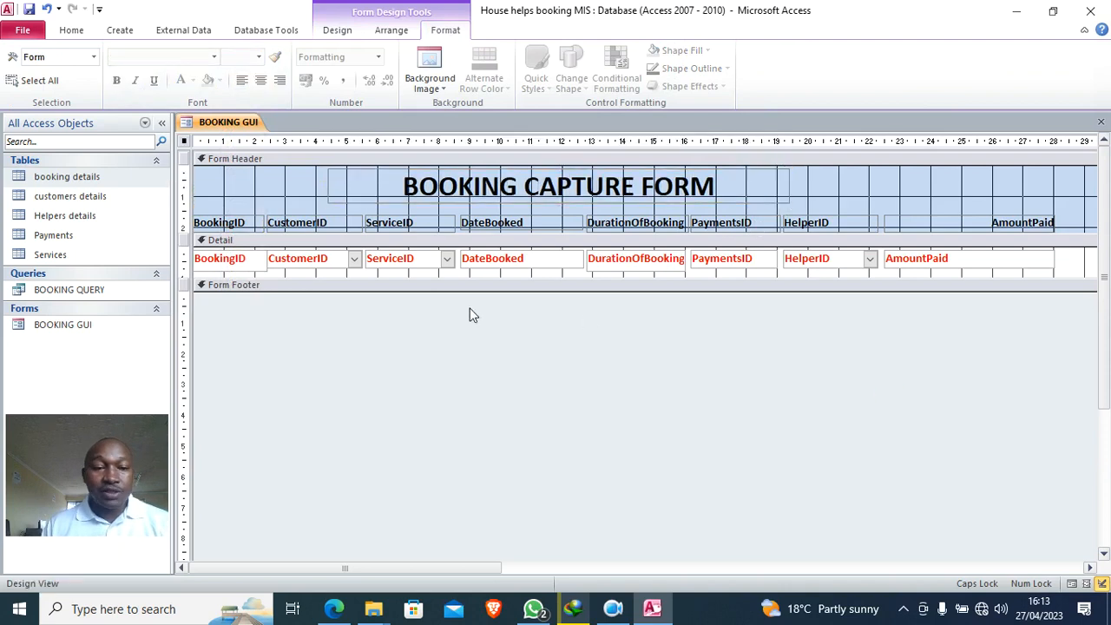
- Preview the BOOKING GUI form in Form View, then return to Design View
left_click(71, 30)
left_click(19, 62)
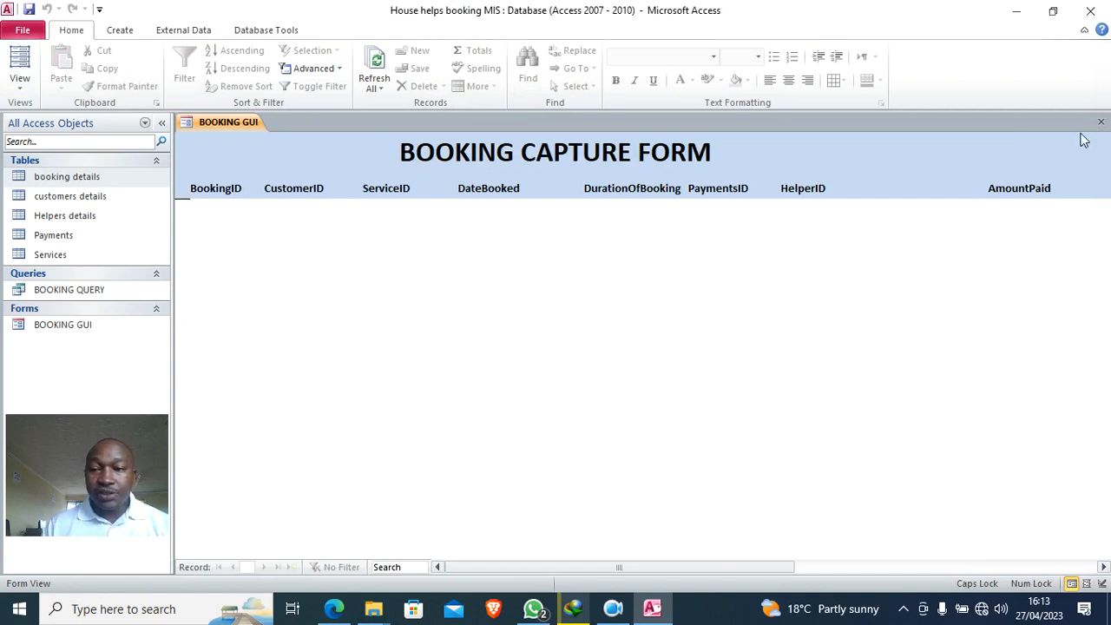
right_click(315, 224)
left_click(378, 271)
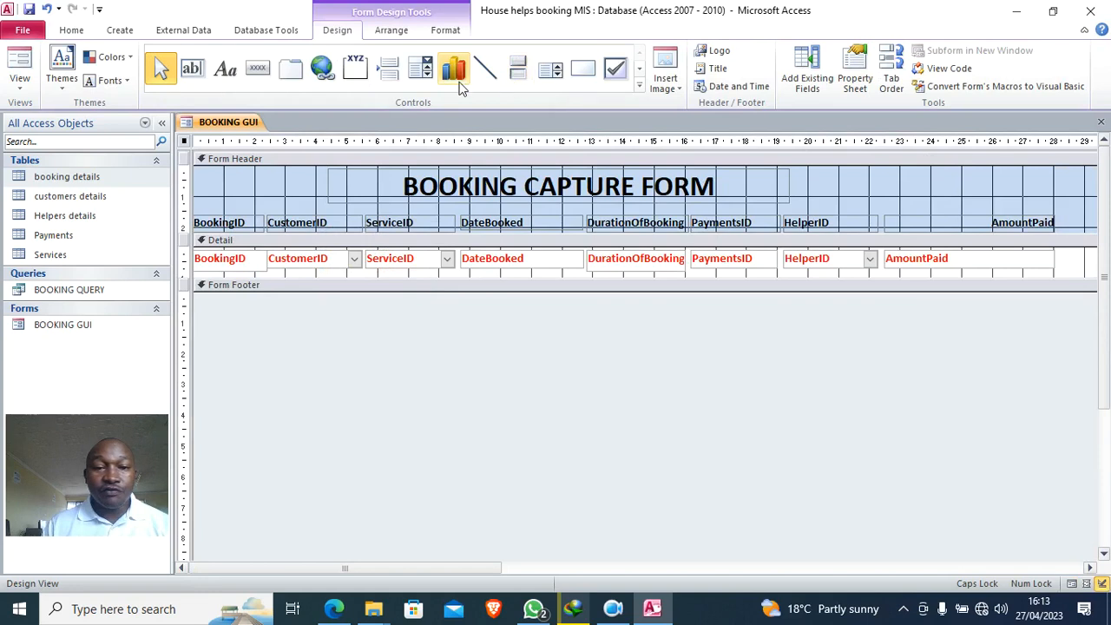
- Add a Close Form text button at the header's right with the Command Button Wizard
left_click(263, 71)
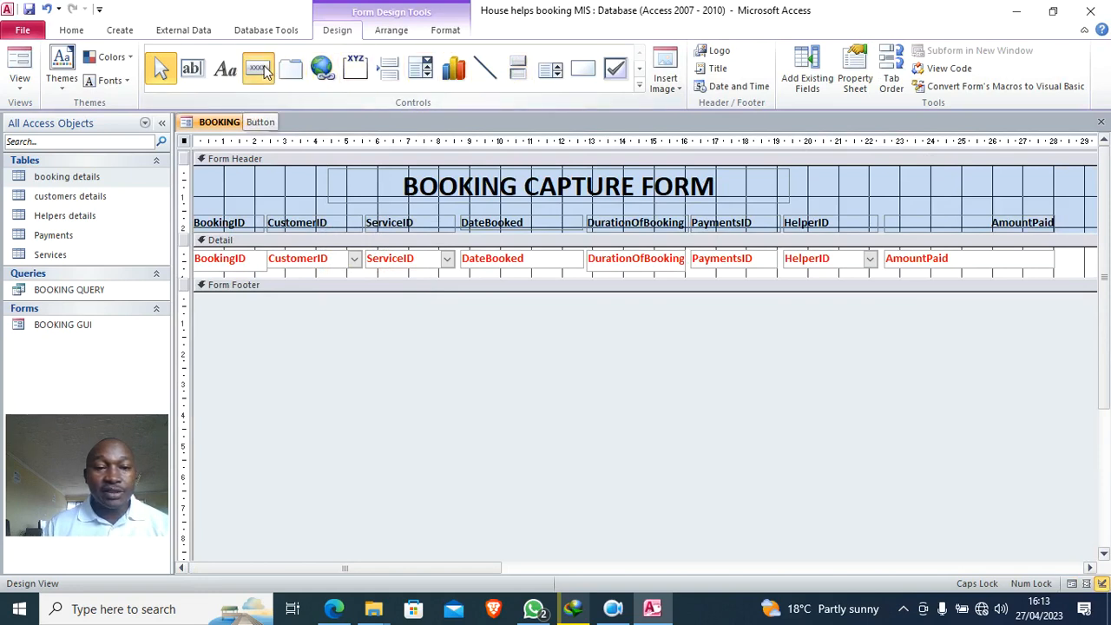
left_click_drag(918, 172, 972, 192)
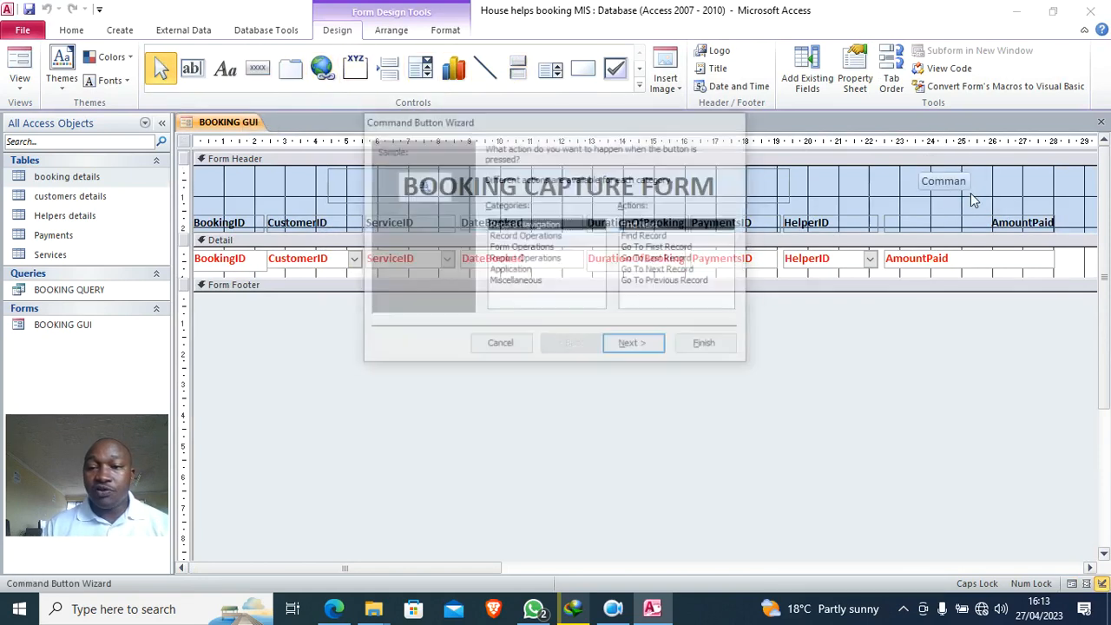
left_click(520, 248)
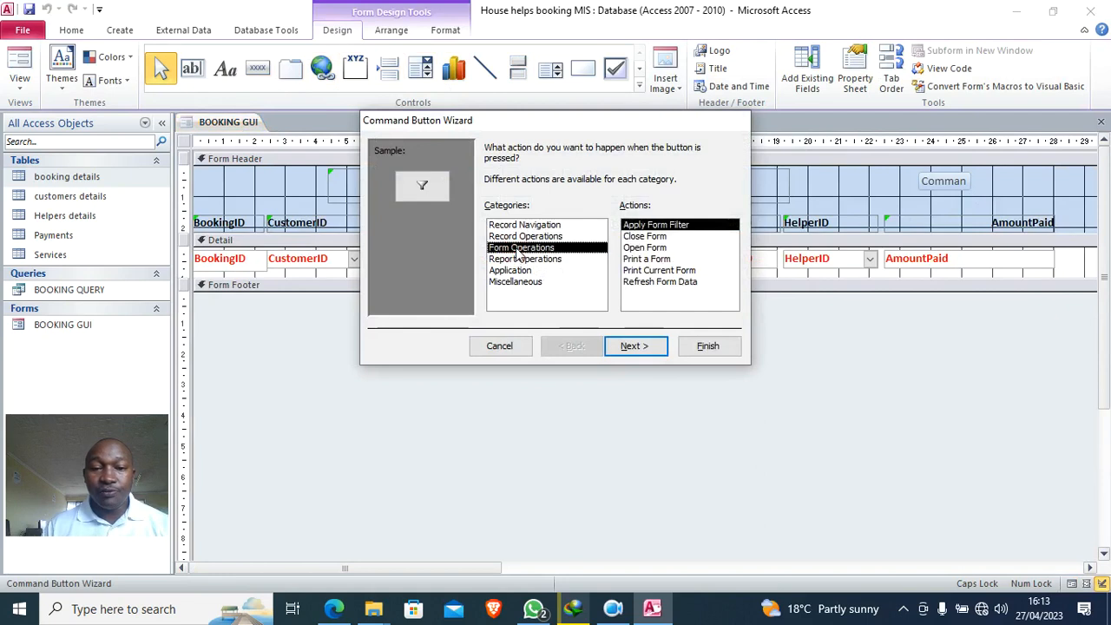
left_click(658, 237)
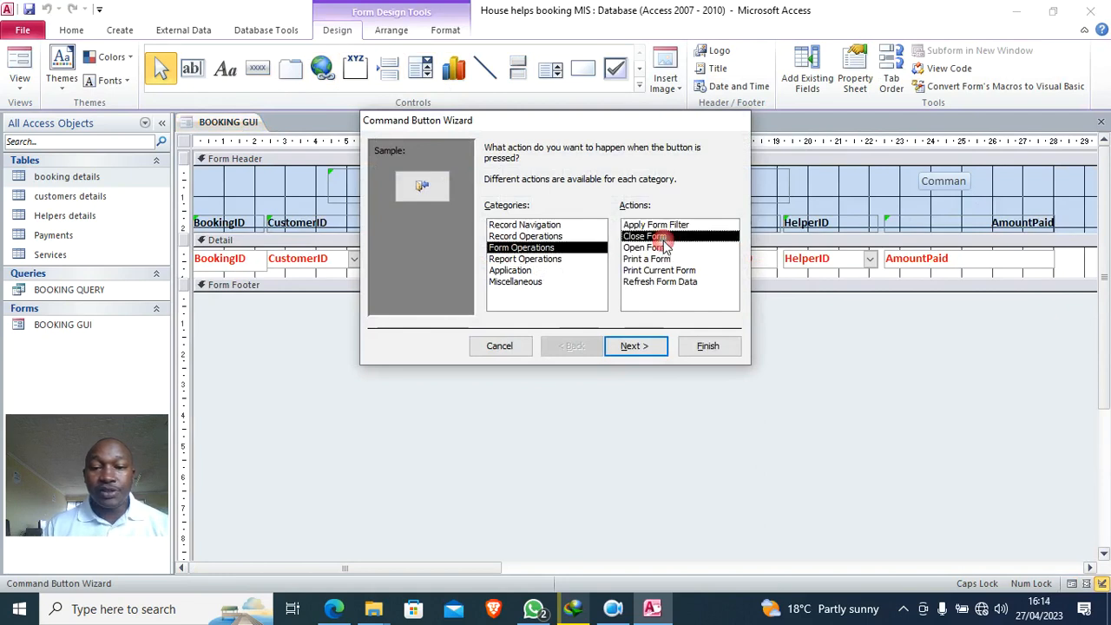
left_click(651, 346)
left_click(501, 215)
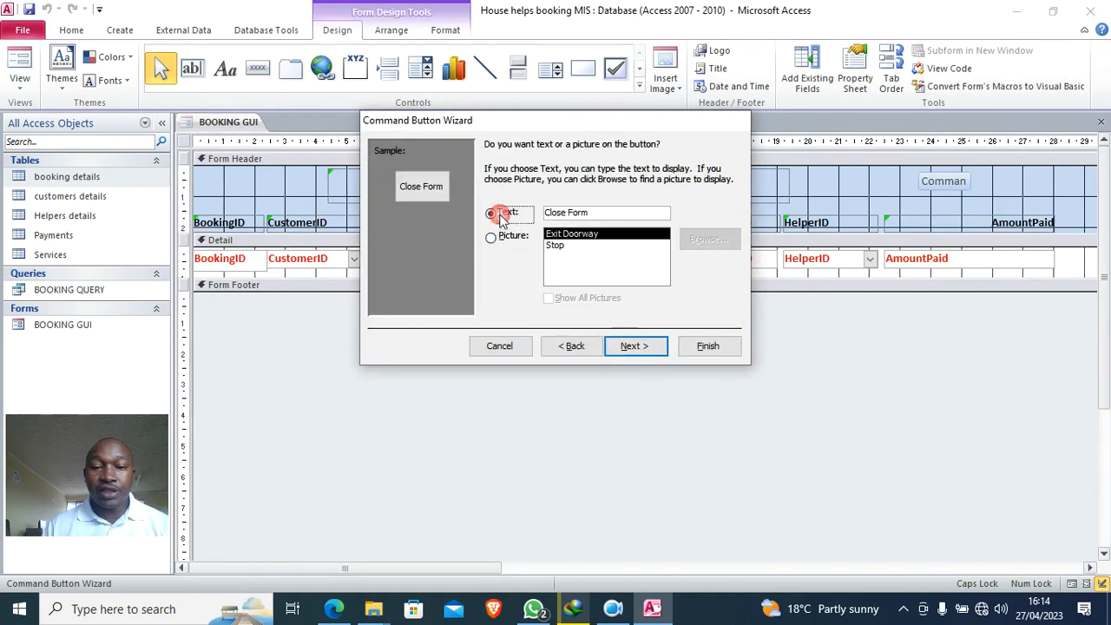
left_click(709, 345)
- Give the Close Form button a black fill and white caption text
left_click(451, 33)
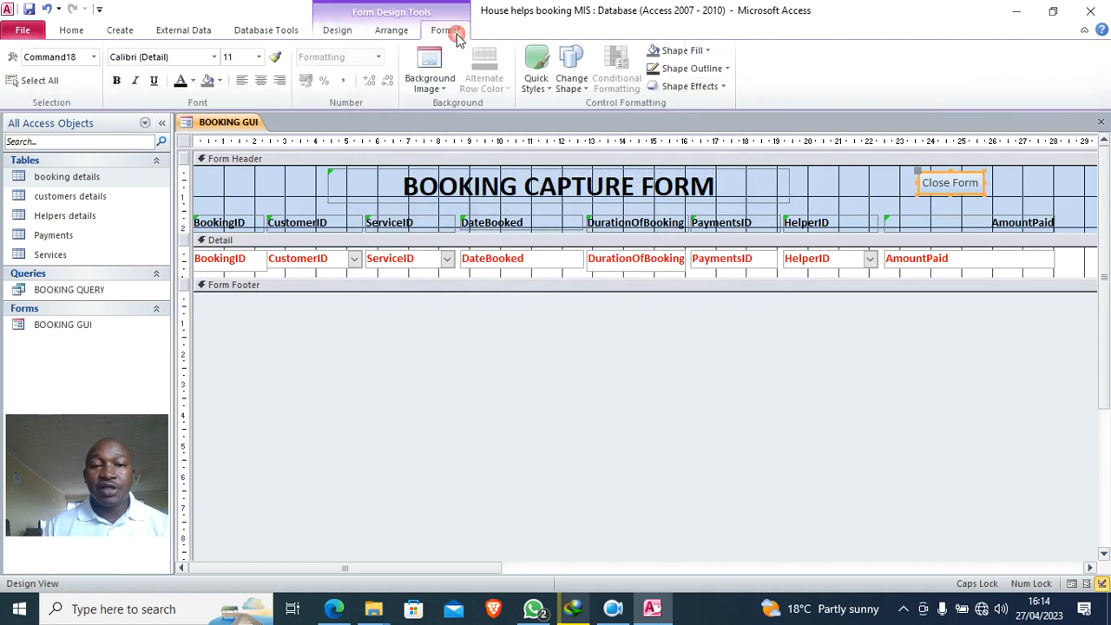
left_click(680, 50)
left_click(666, 189)
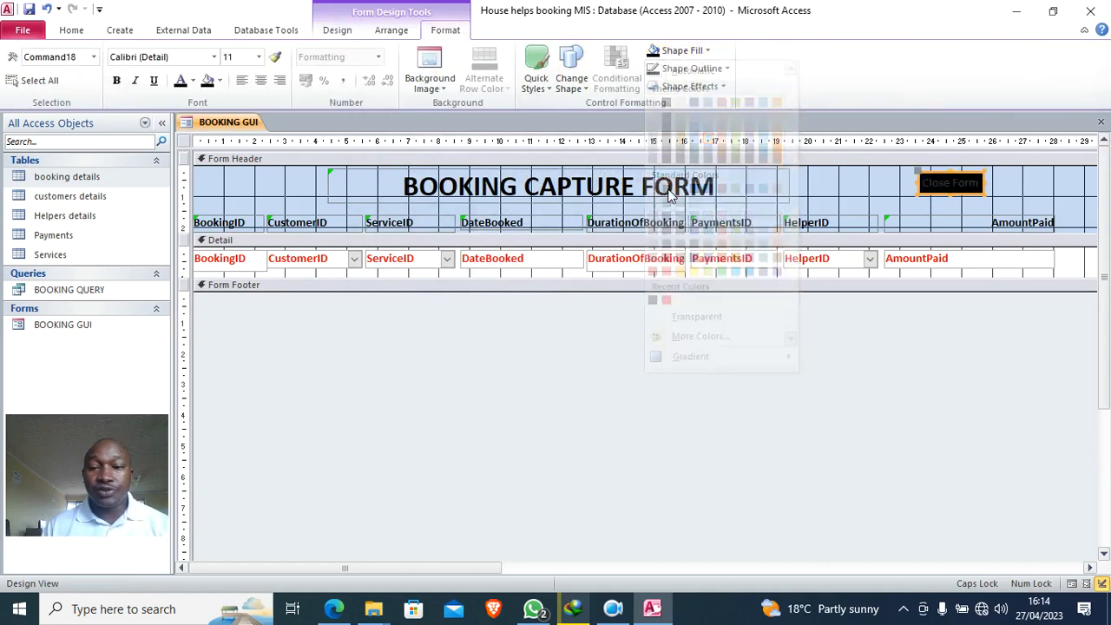
left_click(193, 79)
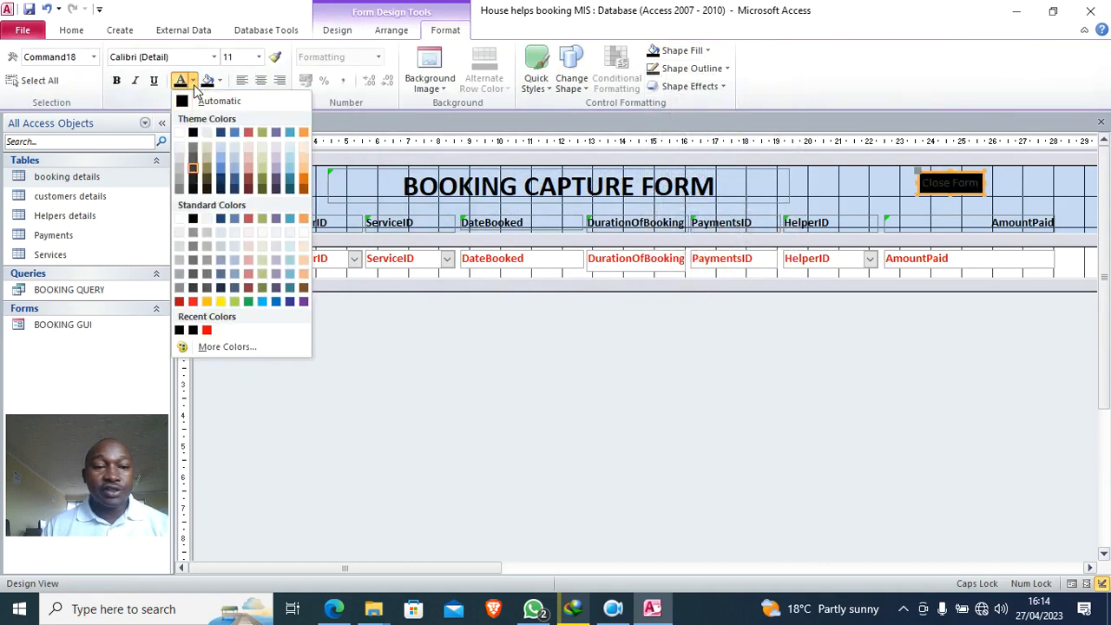
left_click(180, 132)
- Colour the BOOKING GUI form header background light green
left_click(1030, 193)
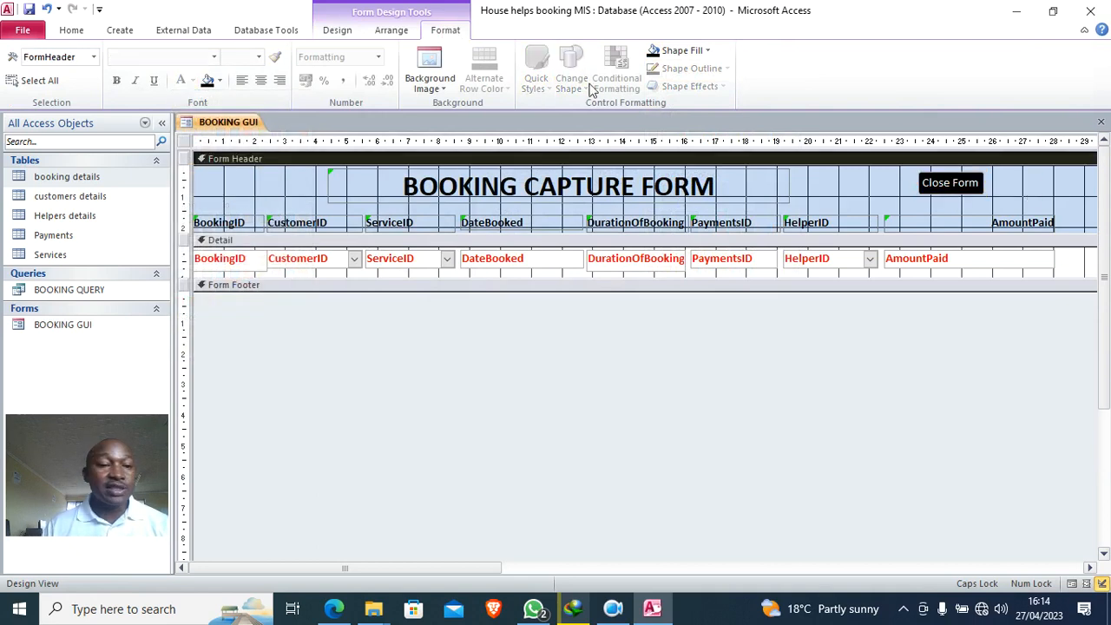
right_click(253, 193)
mouse_move(387, 256)
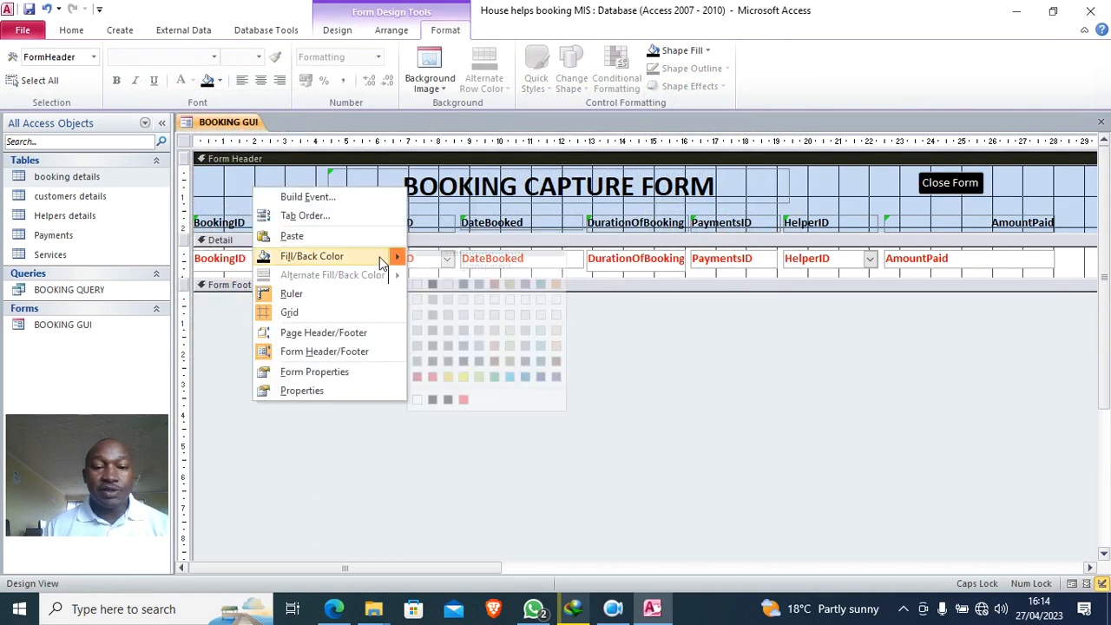
left_click(510, 348)
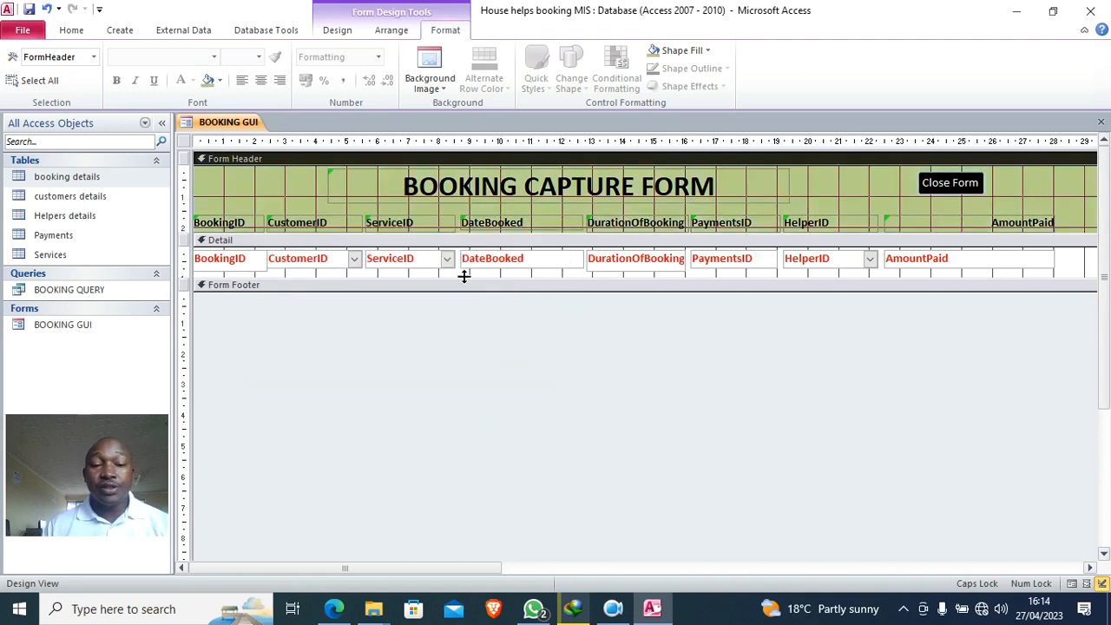
left_click(30, 11)
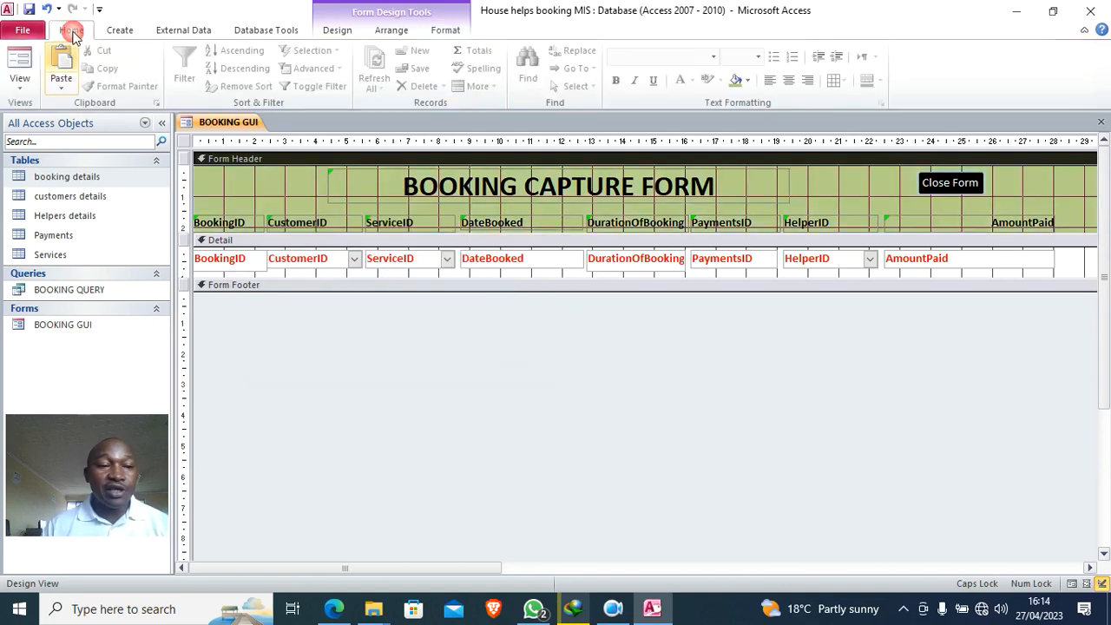
- Close the BOOKING GUI form and select the customers details table
right_click(221, 122)
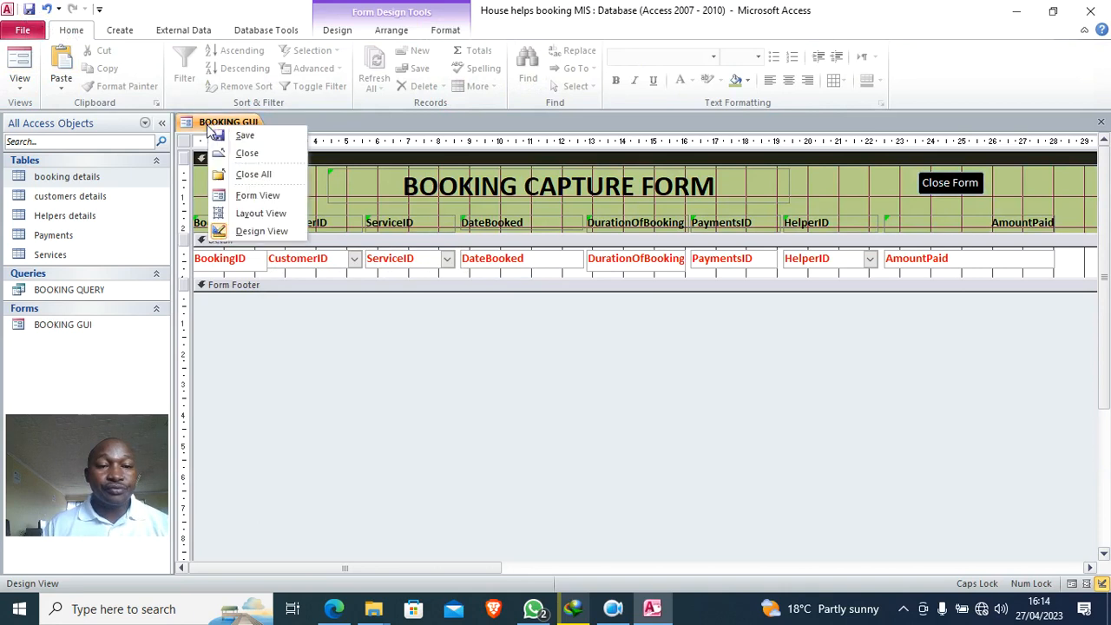
left_click(250, 153)
left_click(106, 198)
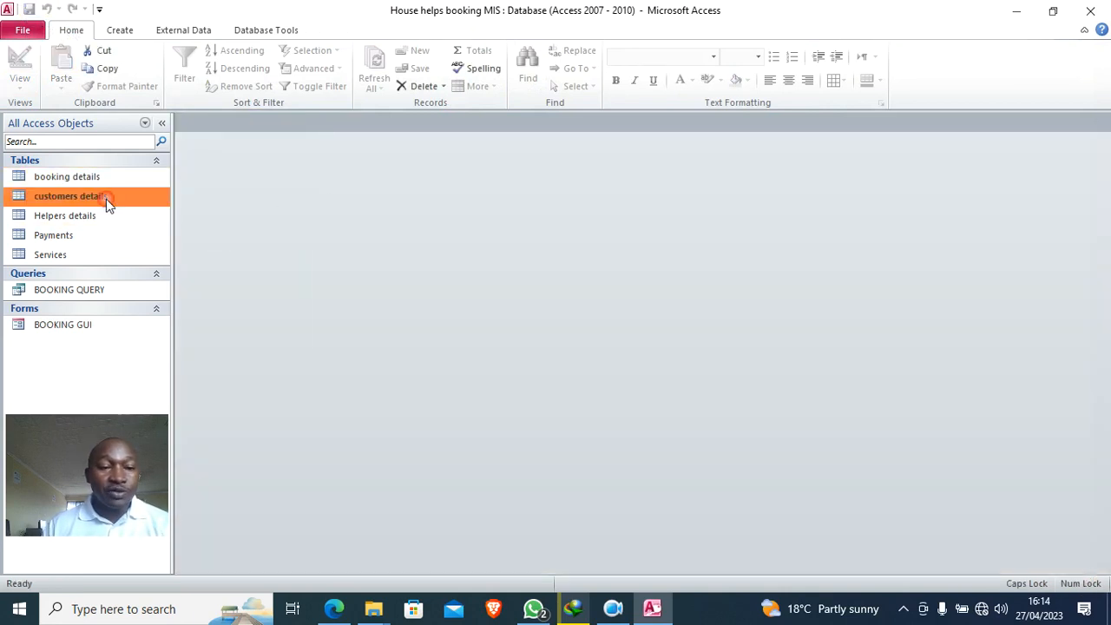
- Build a columnar customers details form from all five fields with the Form Wizard, in Design View
left_click(129, 32)
left_click(420, 50)
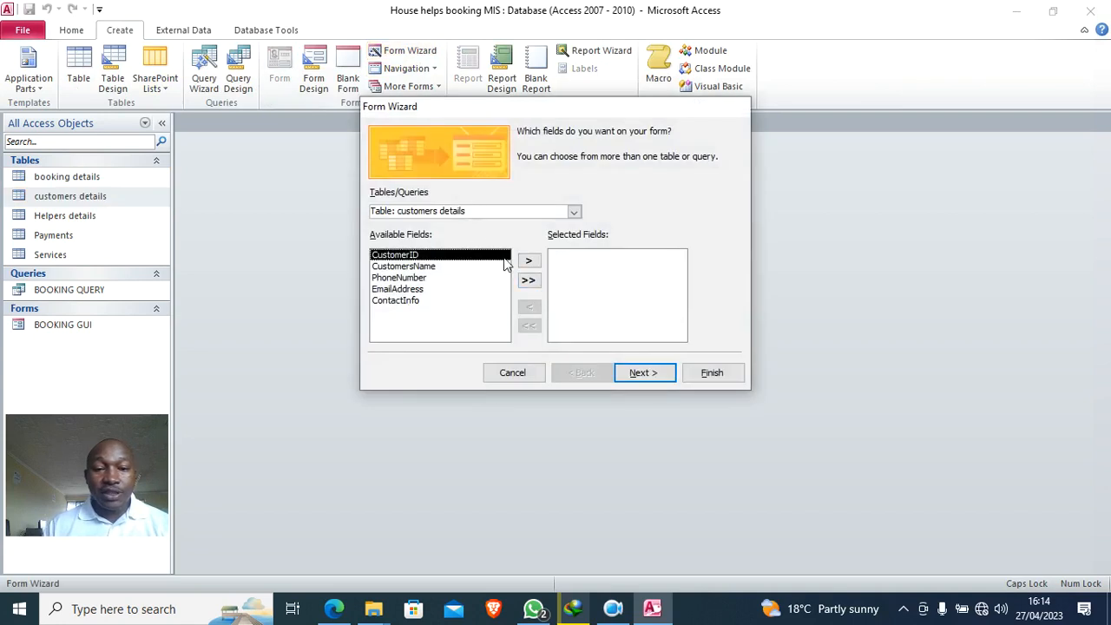
left_click(528, 280)
left_click(645, 375)
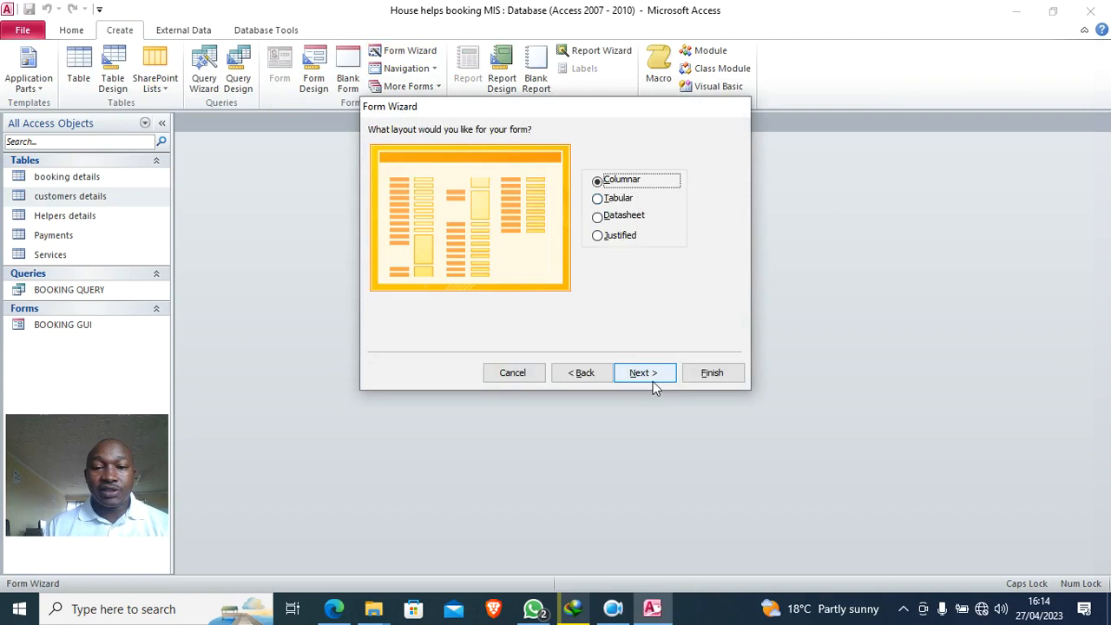
left_click(711, 373)
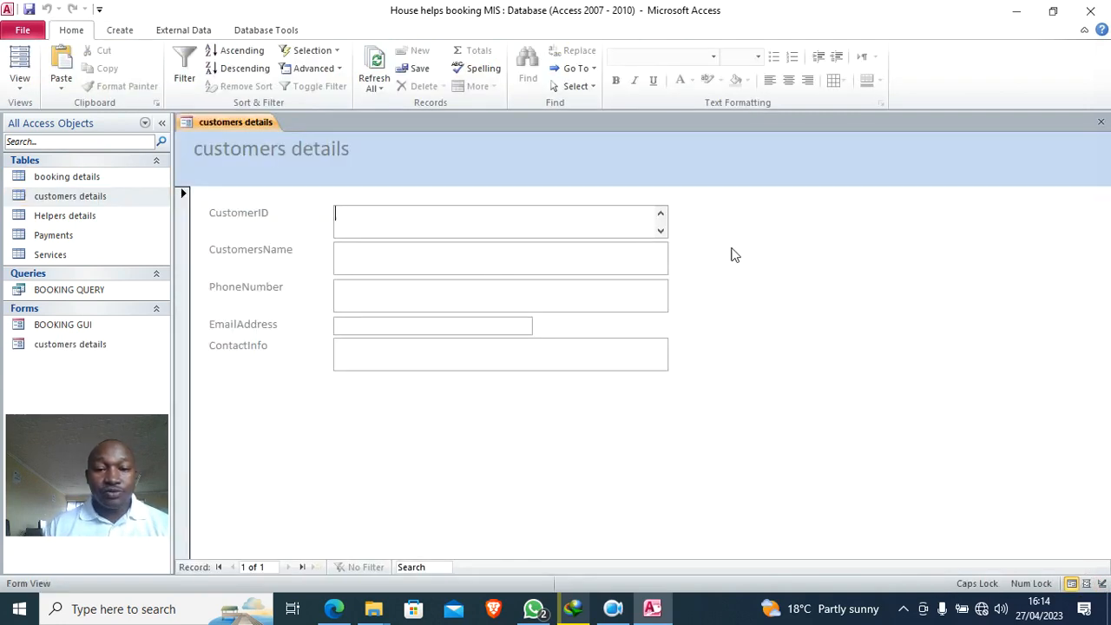
right_click(760, 210)
left_click(802, 253)
- Make the five field labels right-aligned, black and bold
left_click_drag(278, 241, 295, 406)
left_click(447, 30)
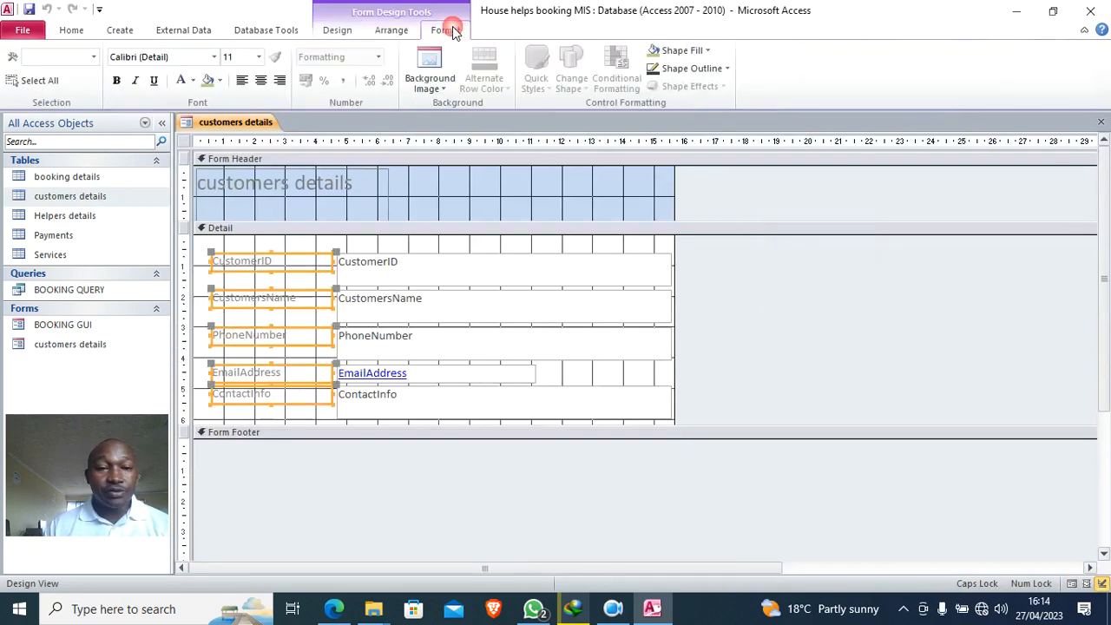
left_click(279, 80)
left_click(192, 80)
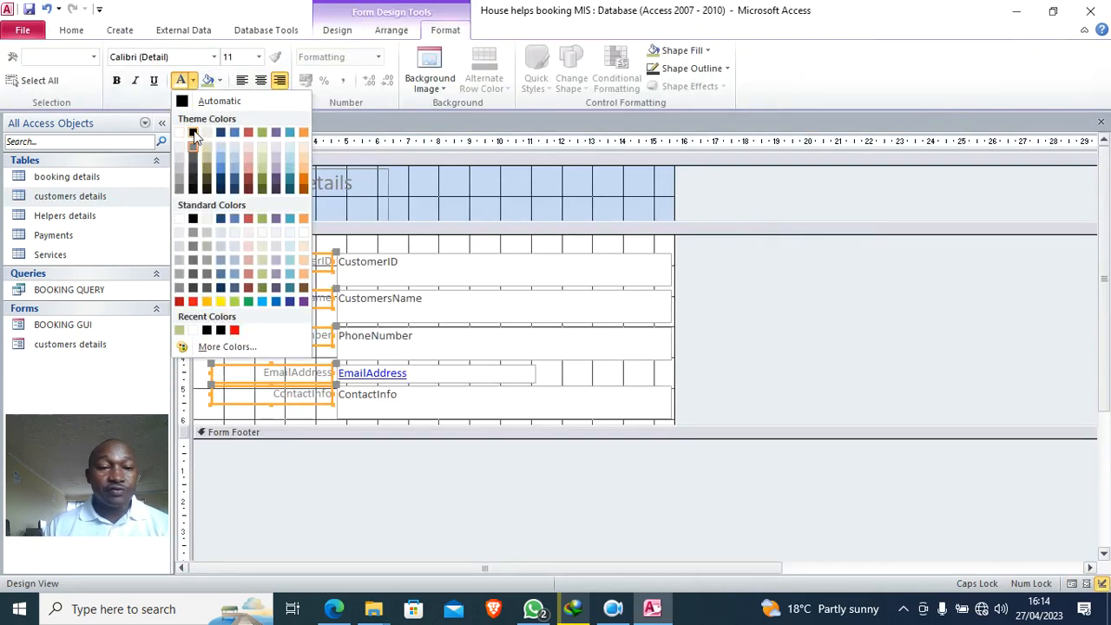
left_click(192, 132)
left_click(116, 80)
- Make the five field text boxes bold with Automatic text colour
left_click_drag(449, 243, 461, 410)
left_click(192, 80)
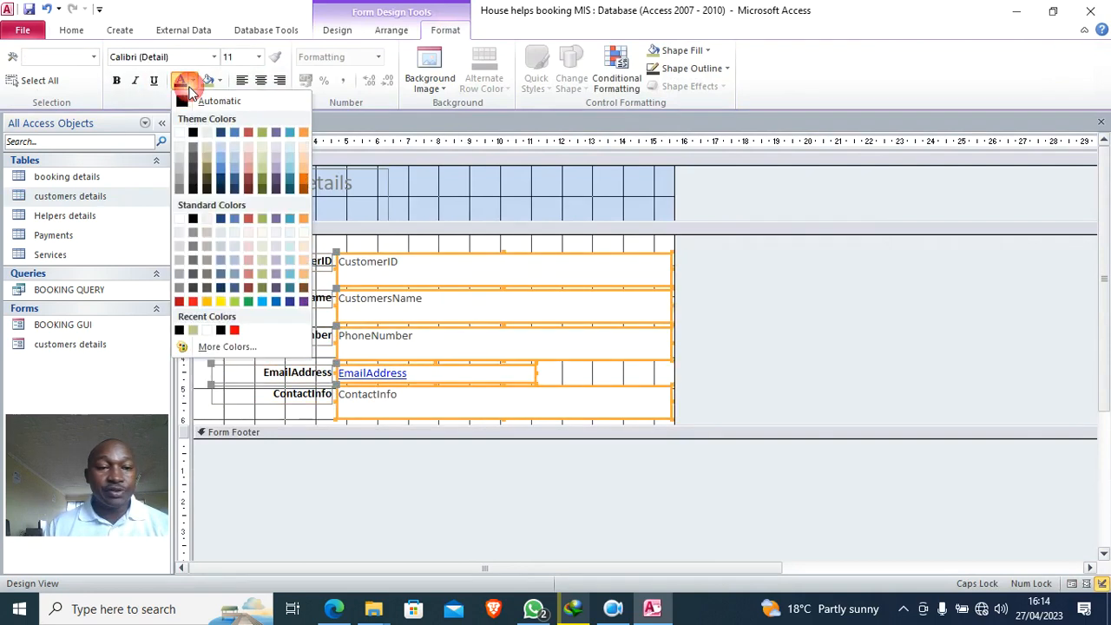
left_click(190, 100)
left_click(116, 80)
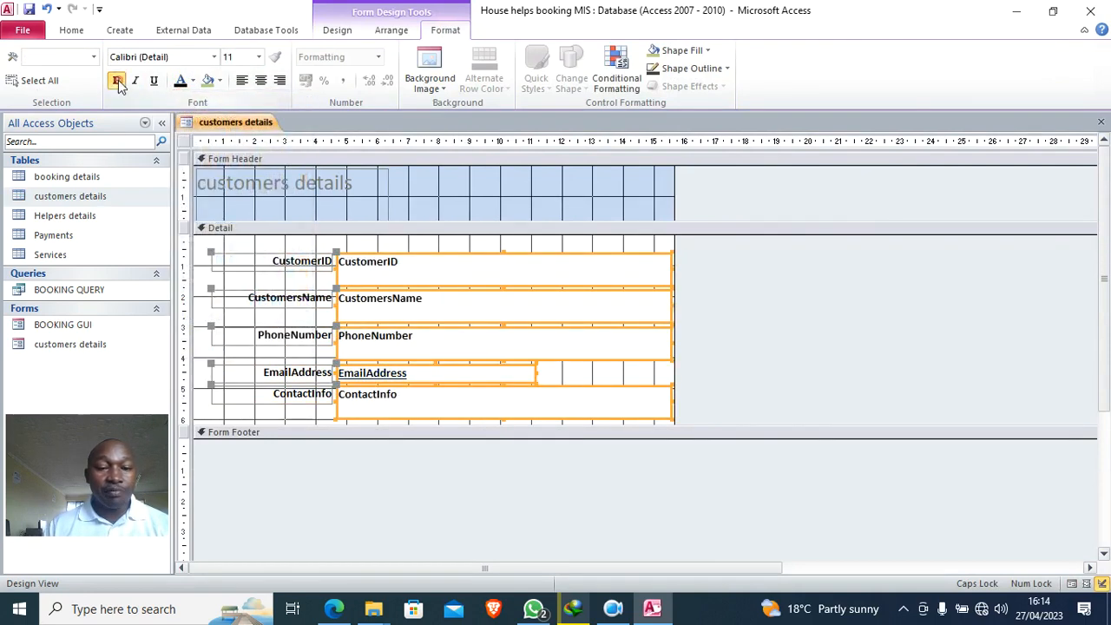
- Match the EmailAddress box width to the others, narrow all boxes and reposition the fields
left_click(809, 373)
left_click(488, 365)
left_click_drag(535, 374, 665, 379)
left_click_drag(635, 245, 600, 430)
left_click_drag(669, 343, 526, 347)
left_click(608, 326)
left_click_drag(560, 240, 287, 352)
- Change the header title to 'Customers details' and widen it across the header
left_click(330, 207)
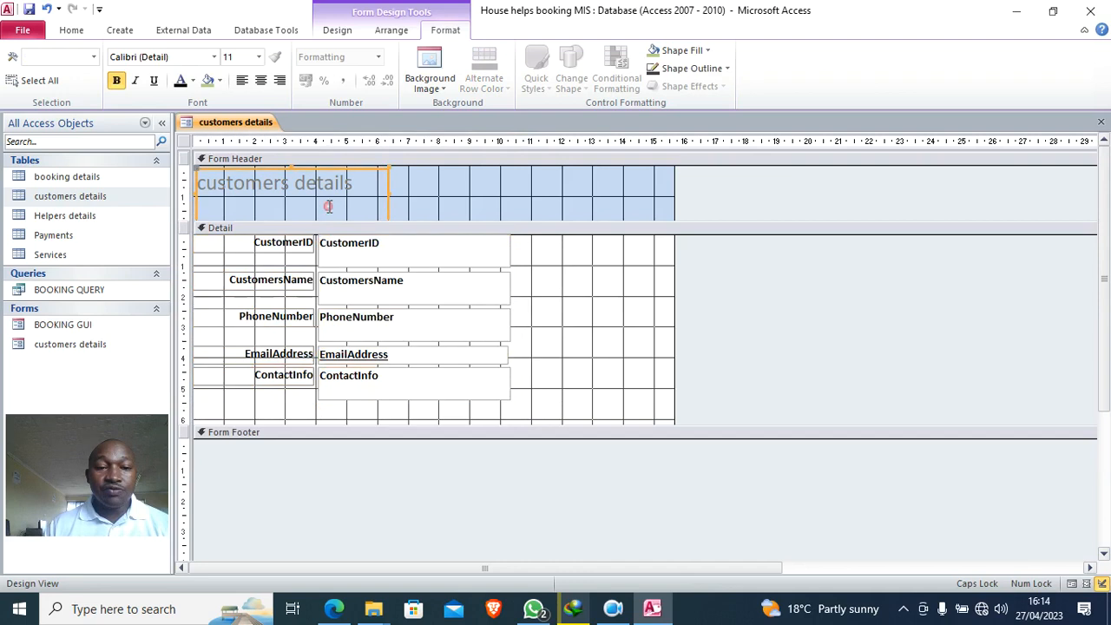
left_click(206, 179)
key("BackSpace")
type("C")
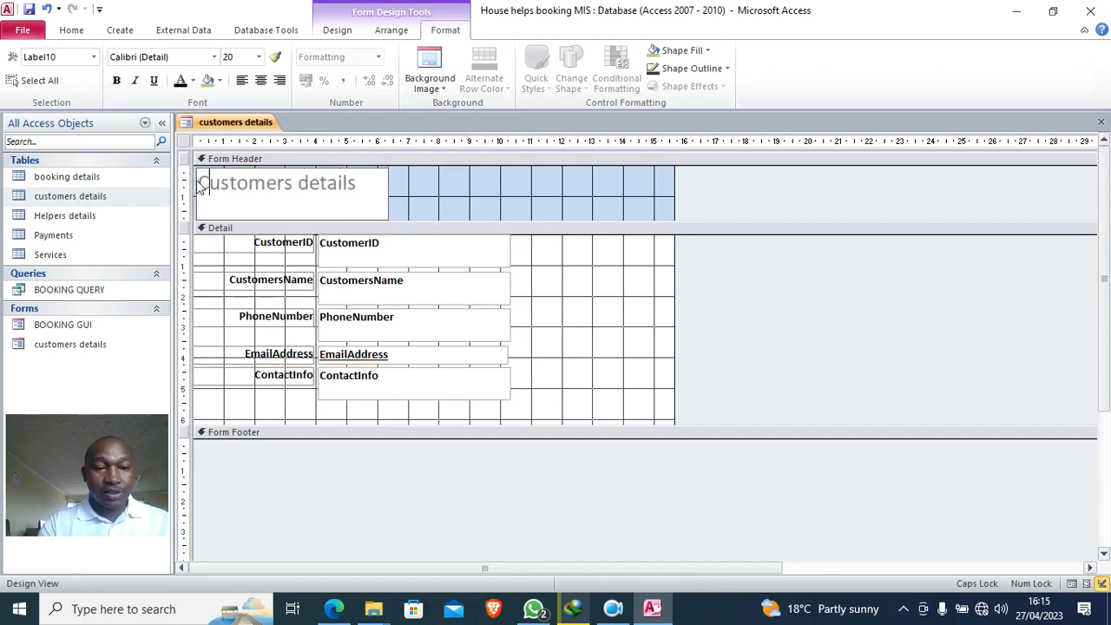
left_click_drag(386, 195, 655, 202)
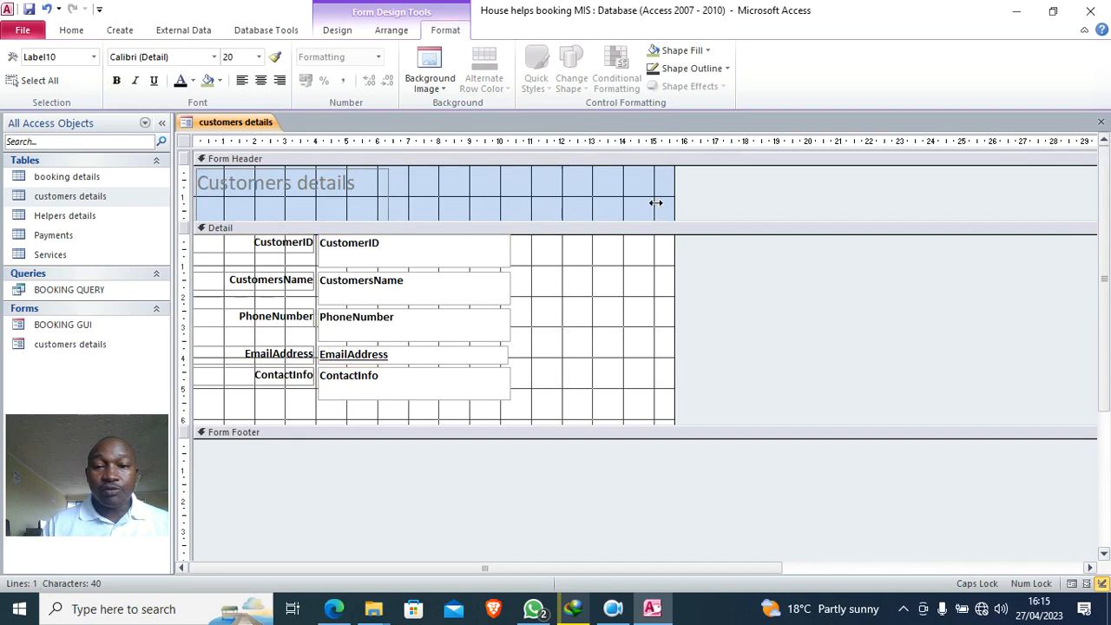
- Make the Customers details title centred, bold and size 26
left_click(260, 80)
left_click(135, 80)
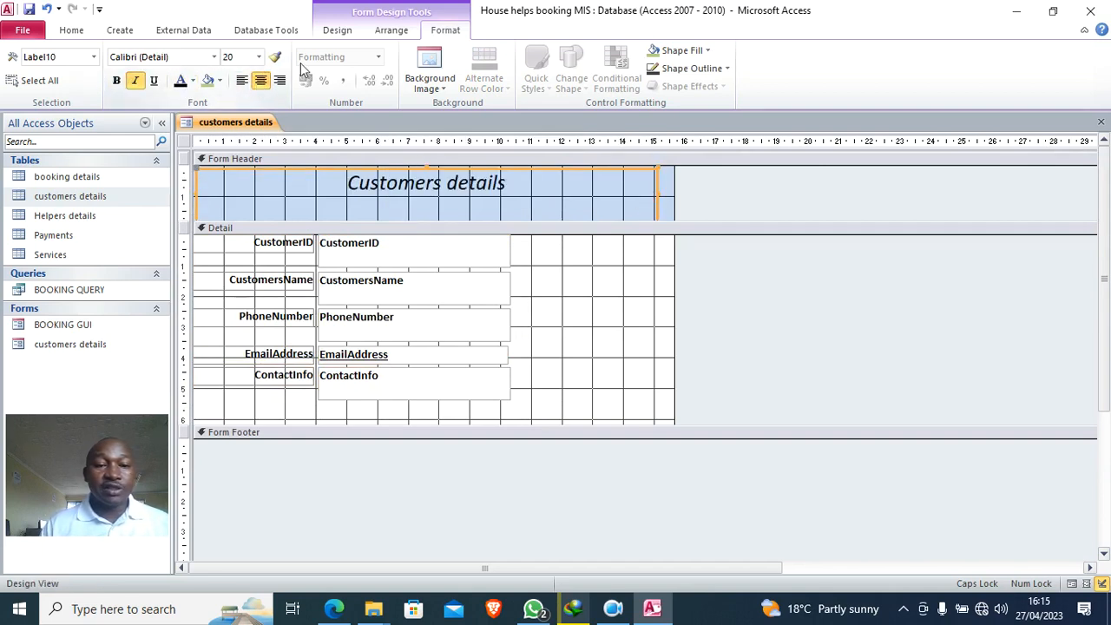
left_click(134, 80)
left_click(116, 80)
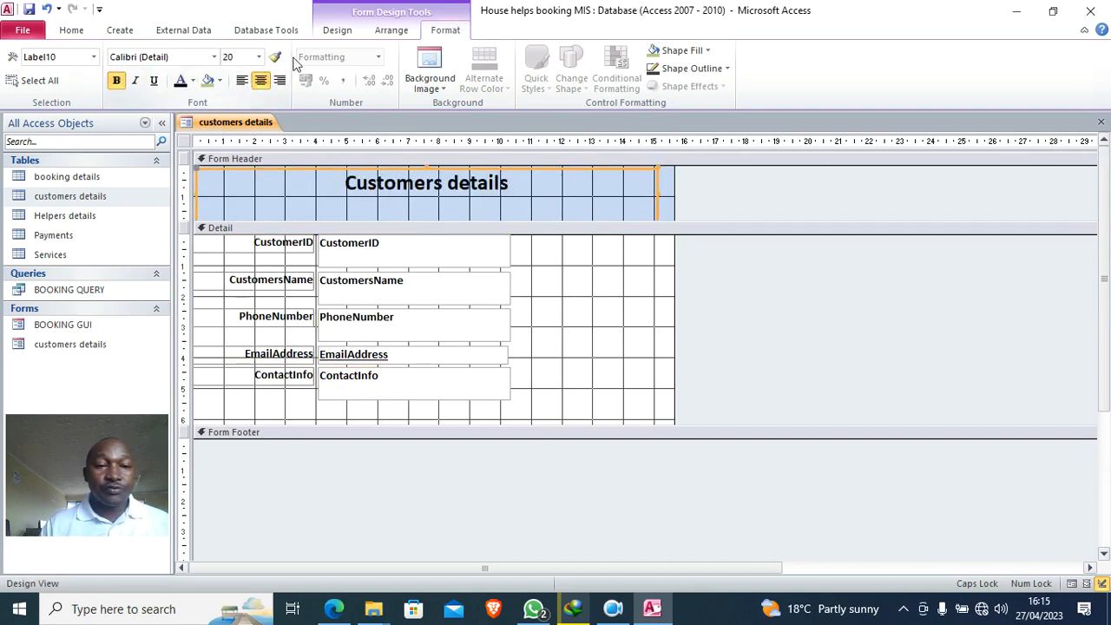
left_click(259, 57)
left_click(243, 228)
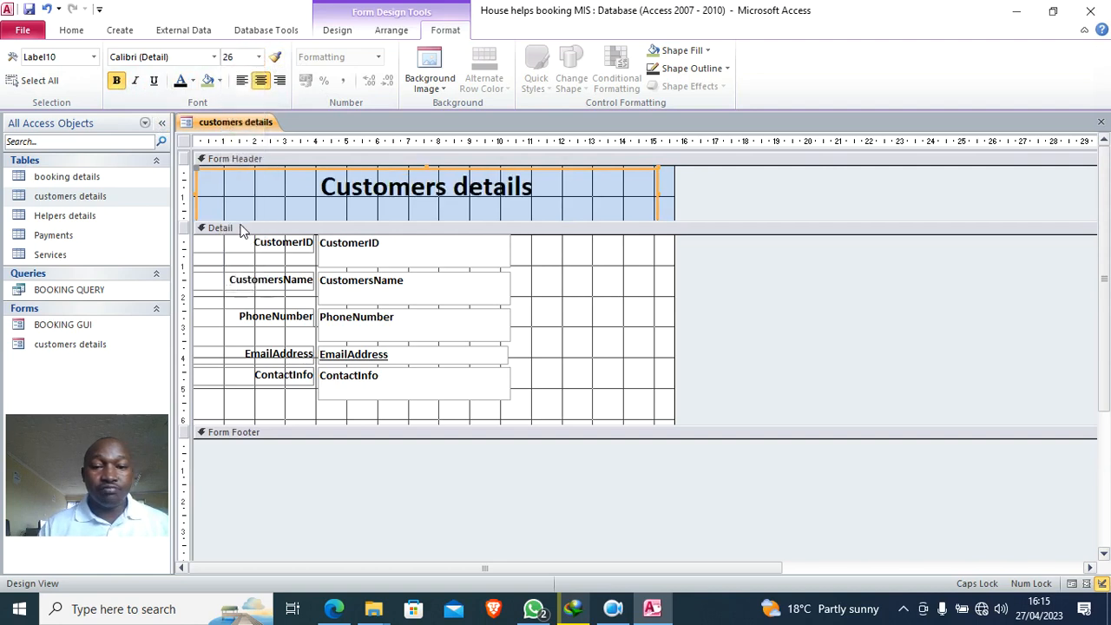
- Give the Detail section a dark grey background
right_click(589, 320)
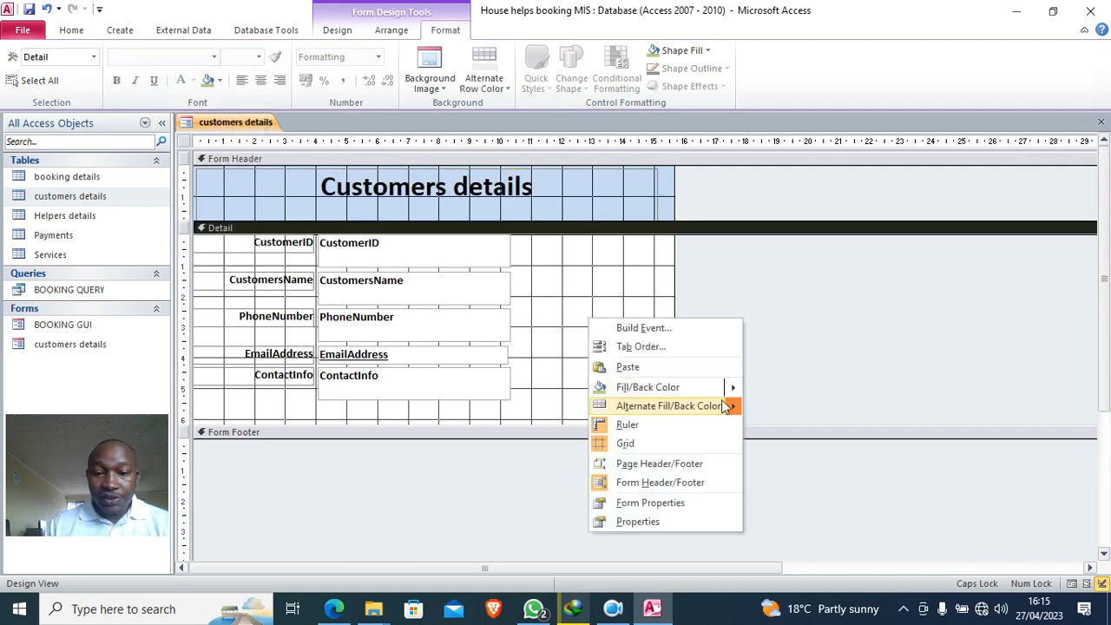
mouse_move(734, 387)
left_click(785, 484)
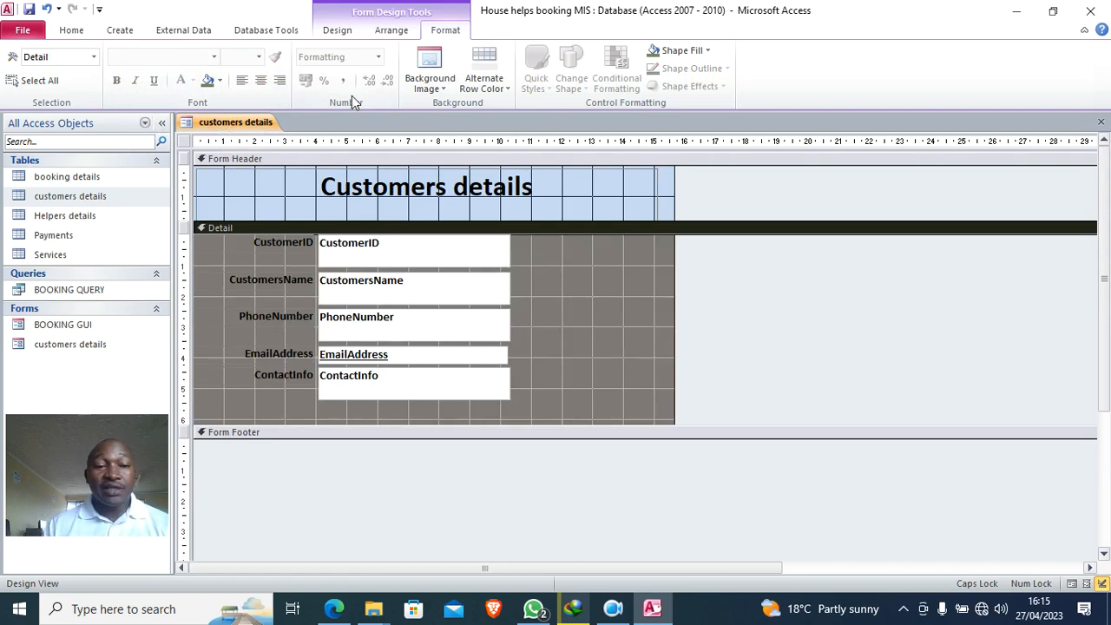
- Add a red-filled Close Form text button at the header's right
left_click(337, 29)
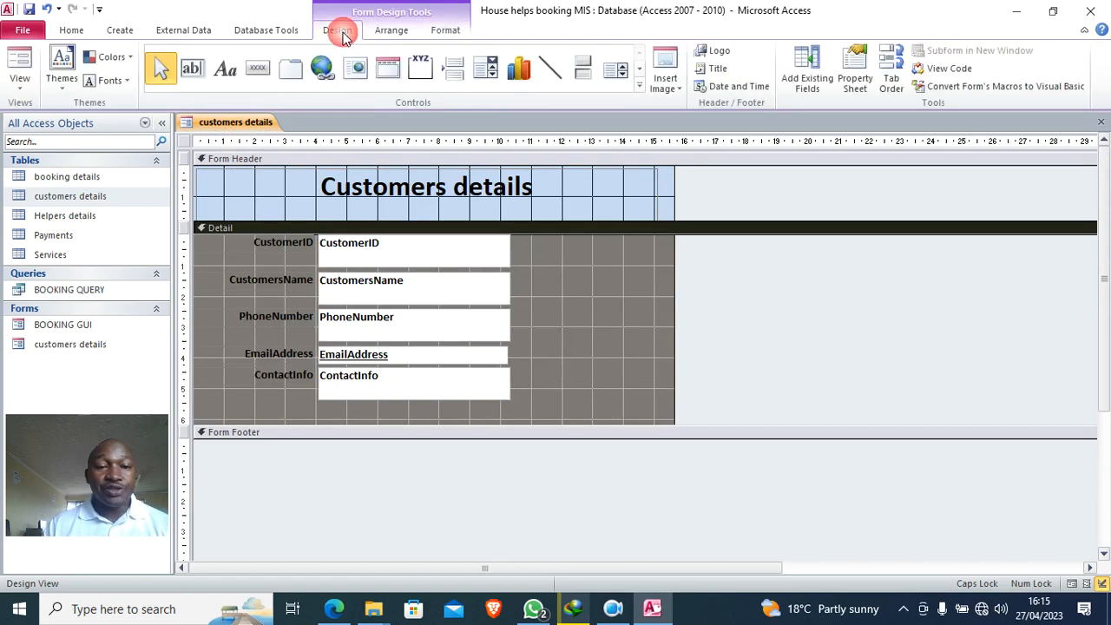
left_click(257, 70)
left_click_drag(587, 182, 651, 209)
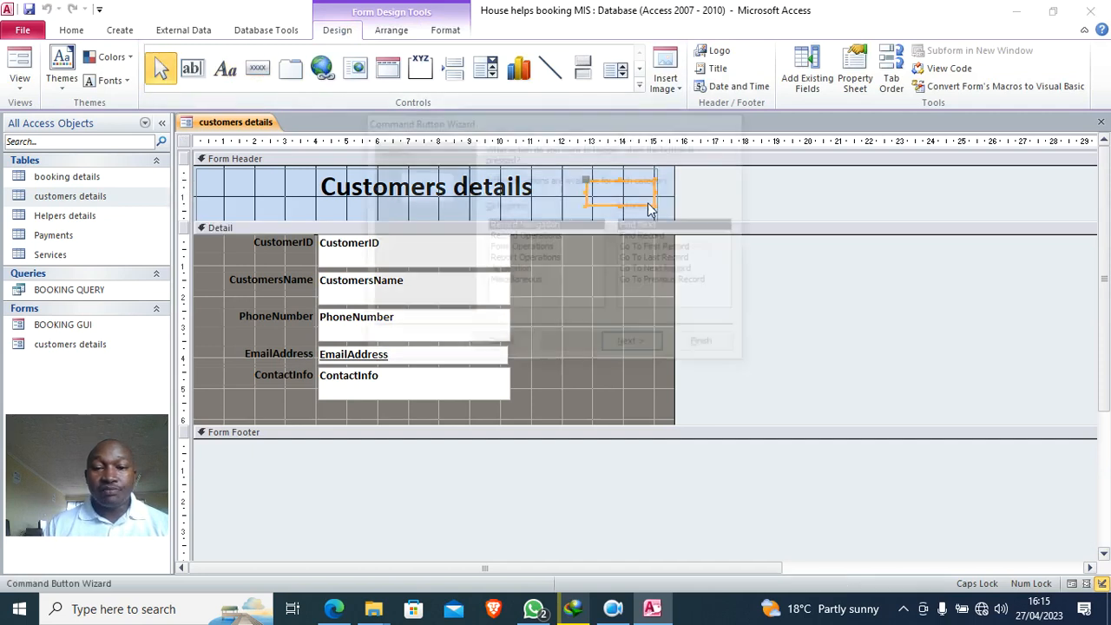
left_click(530, 249)
left_click(642, 238)
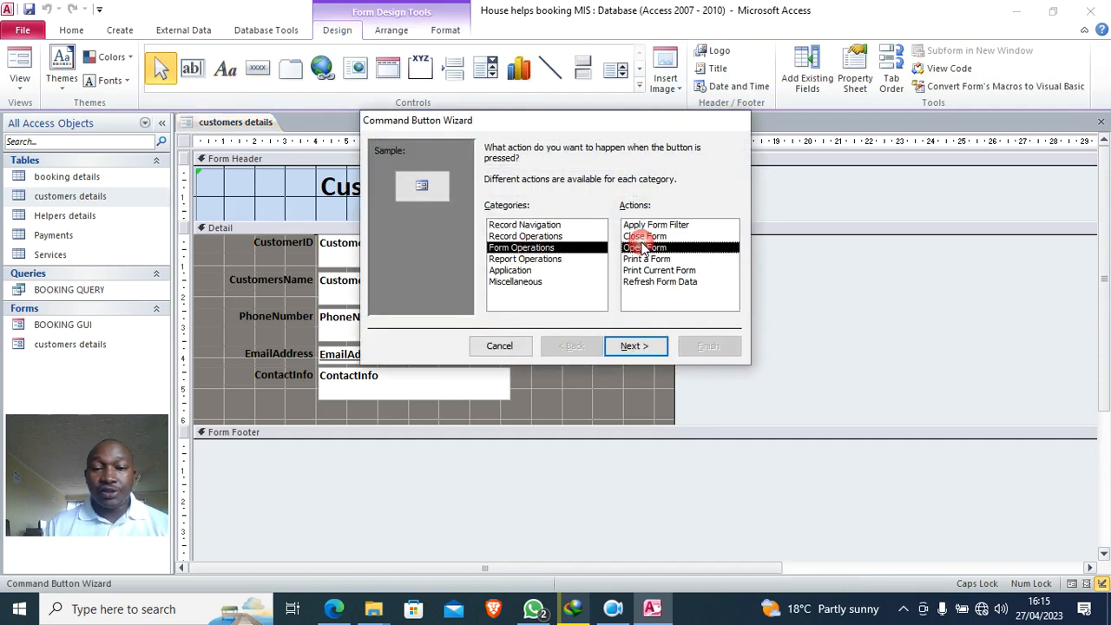
left_click(637, 345)
left_click(490, 212)
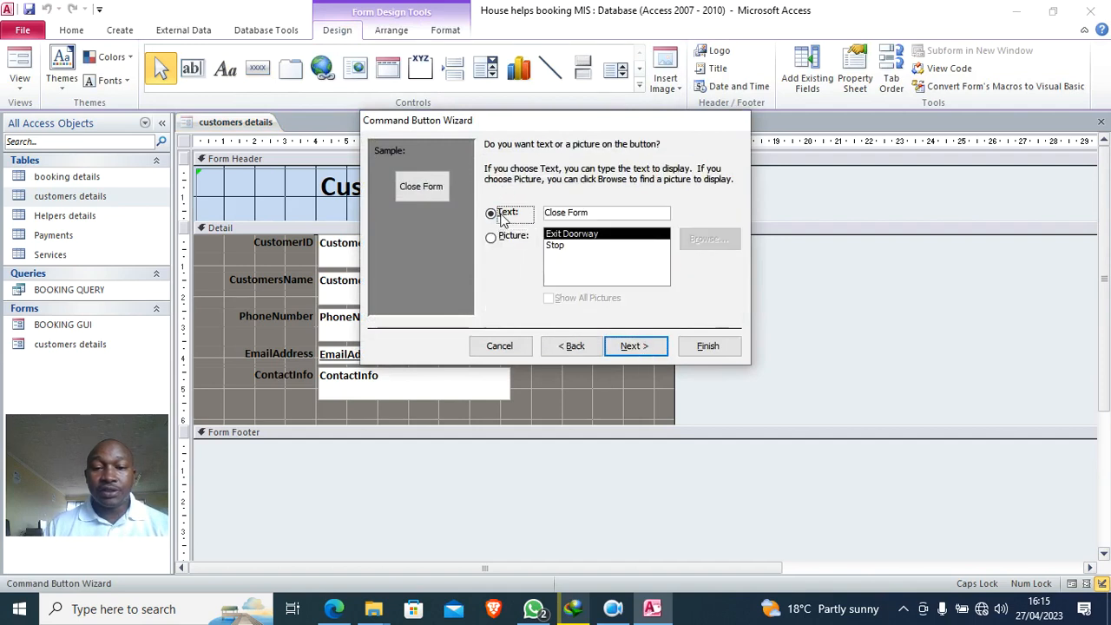
left_click(708, 346)
left_click(447, 32)
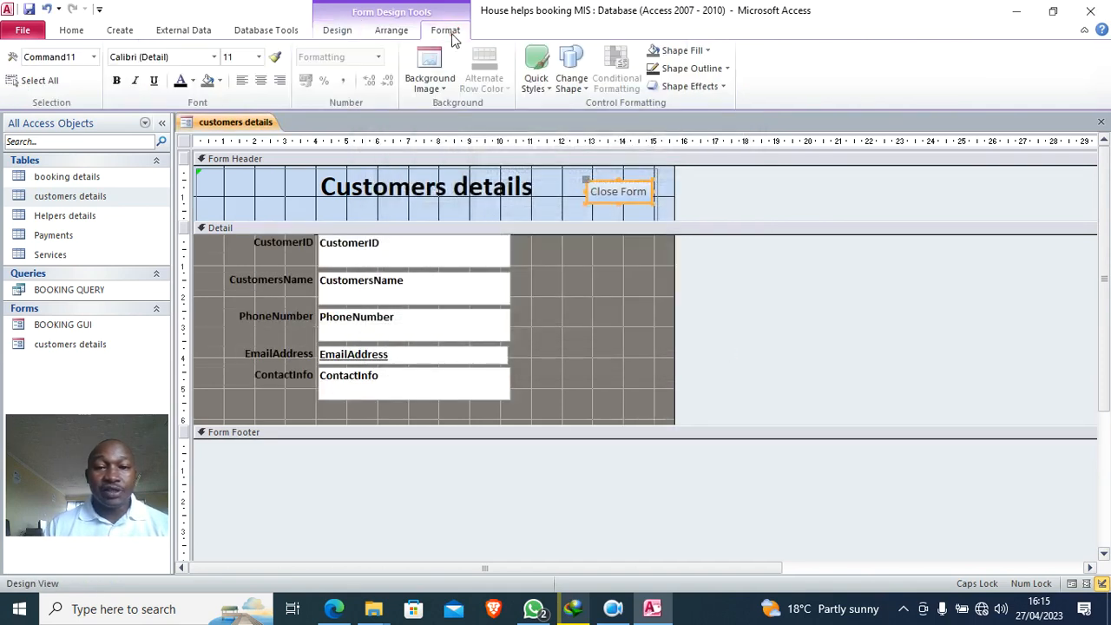
left_click(683, 51)
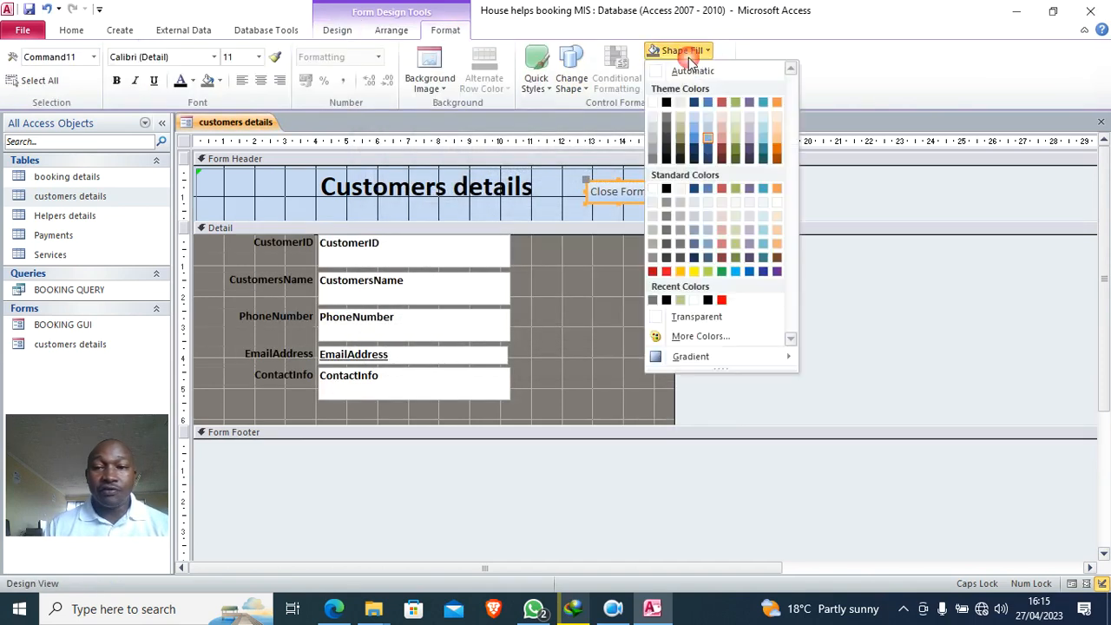
left_click(666, 271)
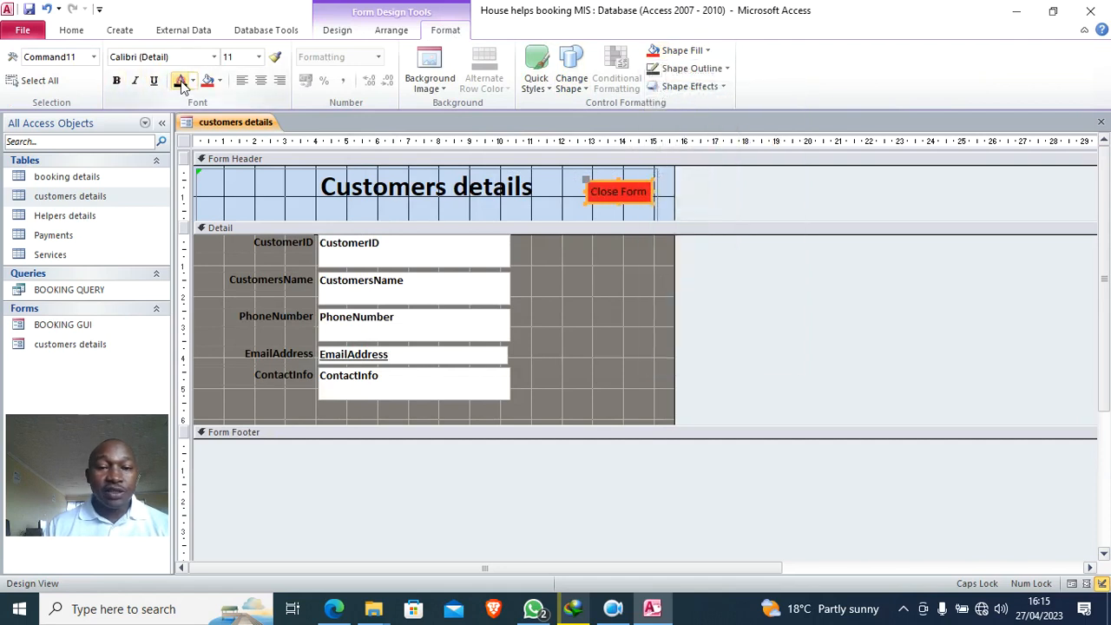
- Draw another command button to the right of the CustomerID field
left_click(337, 33)
left_click(257, 67)
left_click_drag(525, 248, 660, 276)
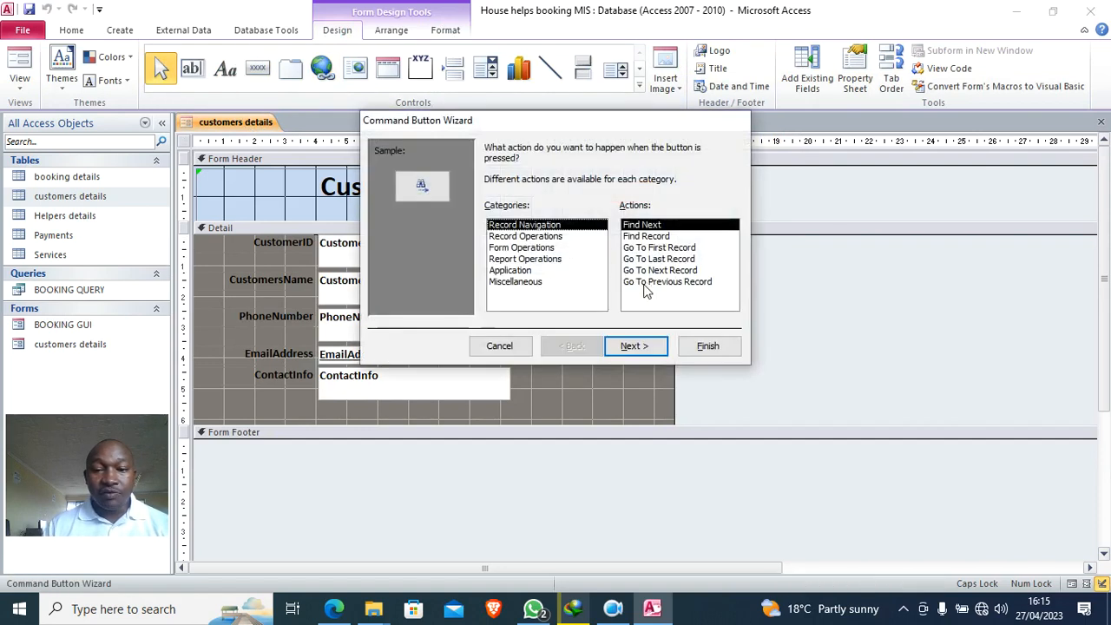
- Make the new button an enlarged, orange Add Record text button (Record Operations)
left_click(525, 236)
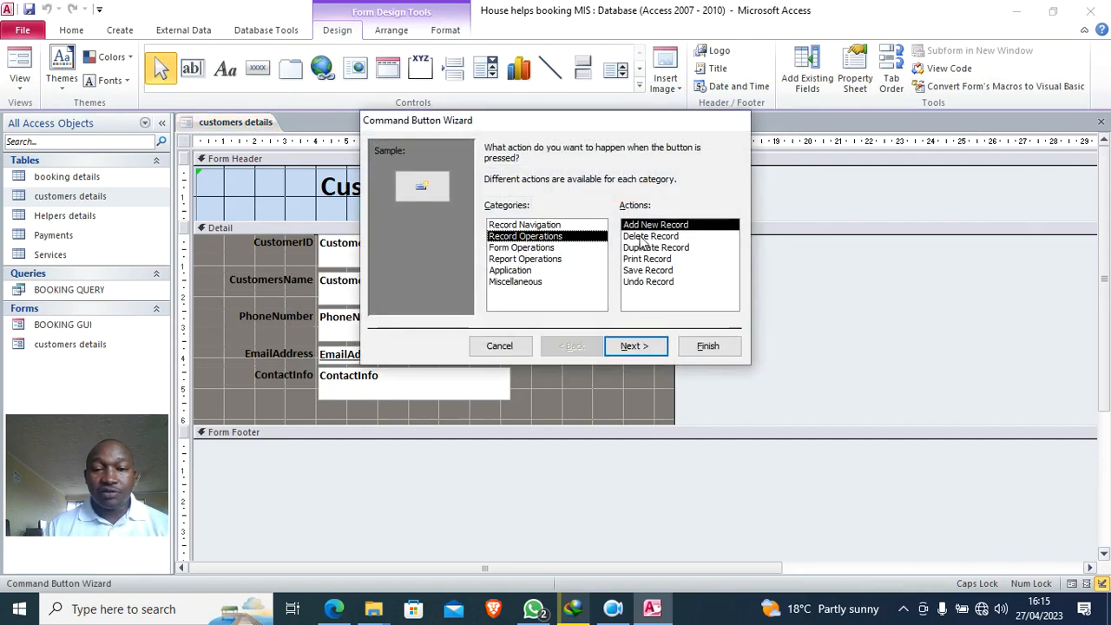
left_click(634, 345)
left_click(491, 212)
left_click(703, 345)
left_click_drag(591, 269, 635, 276)
left_click(445, 31)
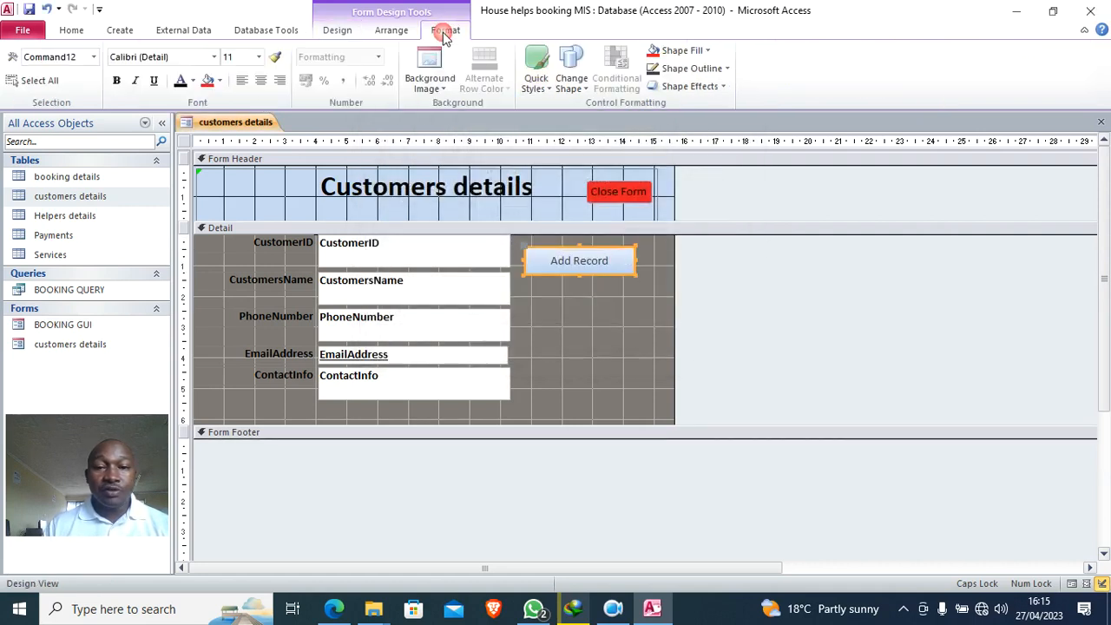
left_click(665, 51)
left_click(777, 188)
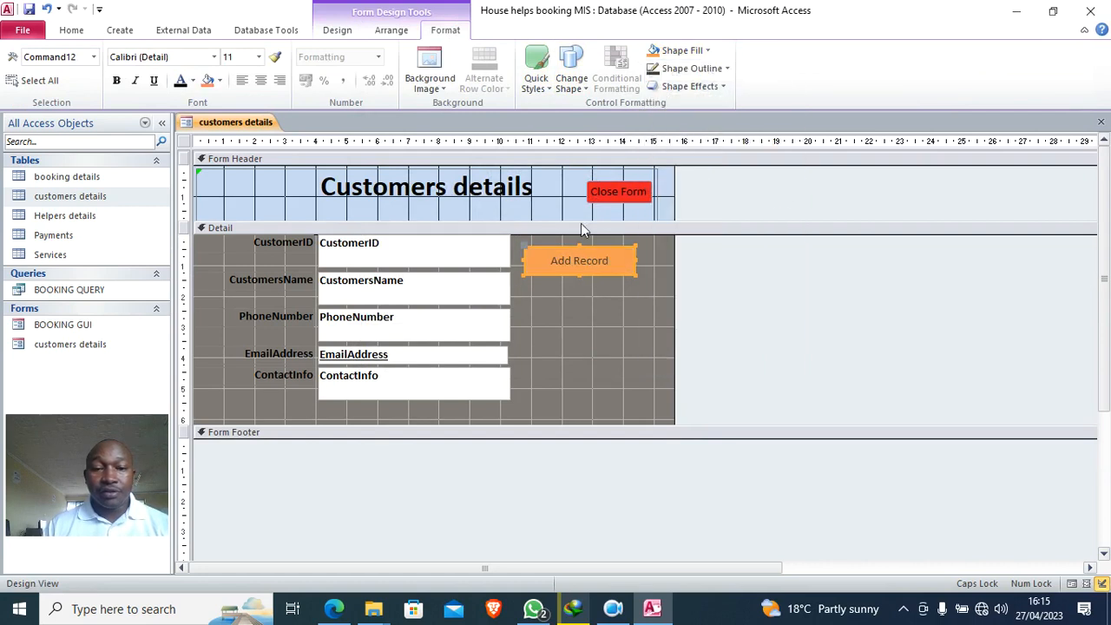
- Shorten the Detail section to just below ContactInfo
left_click(591, 310)
left_click_drag(474, 433, 463, 404)
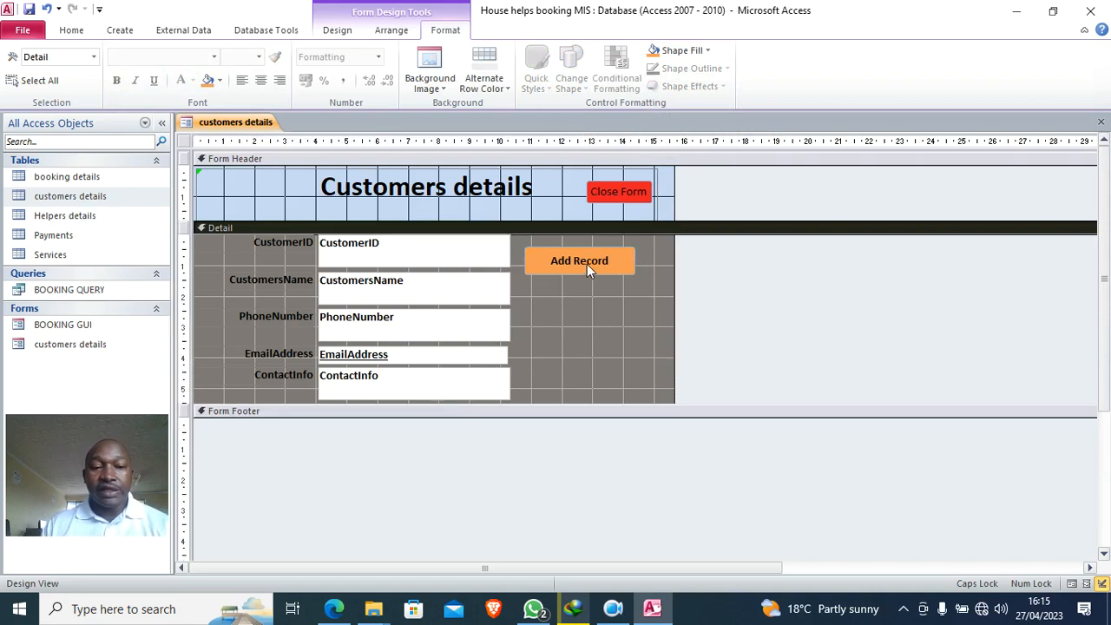
left_click(337, 30)
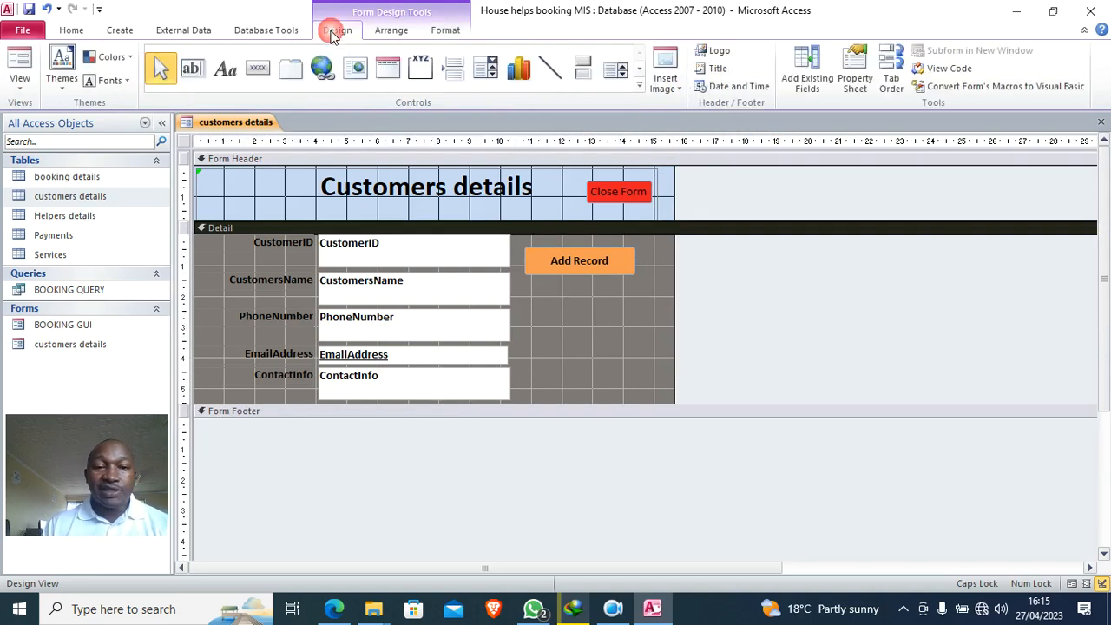
- Set the customers details form's Pop Up and Modal properties to Yes
left_click(853, 85)
left_click(184, 141)
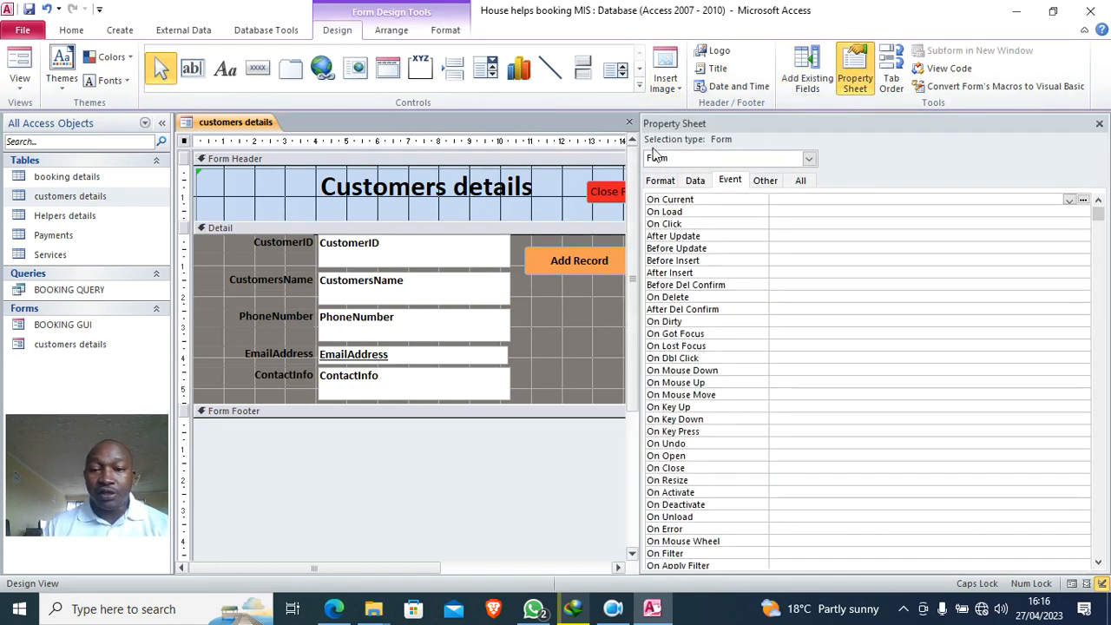
left_click(803, 181)
double_click(792, 223)
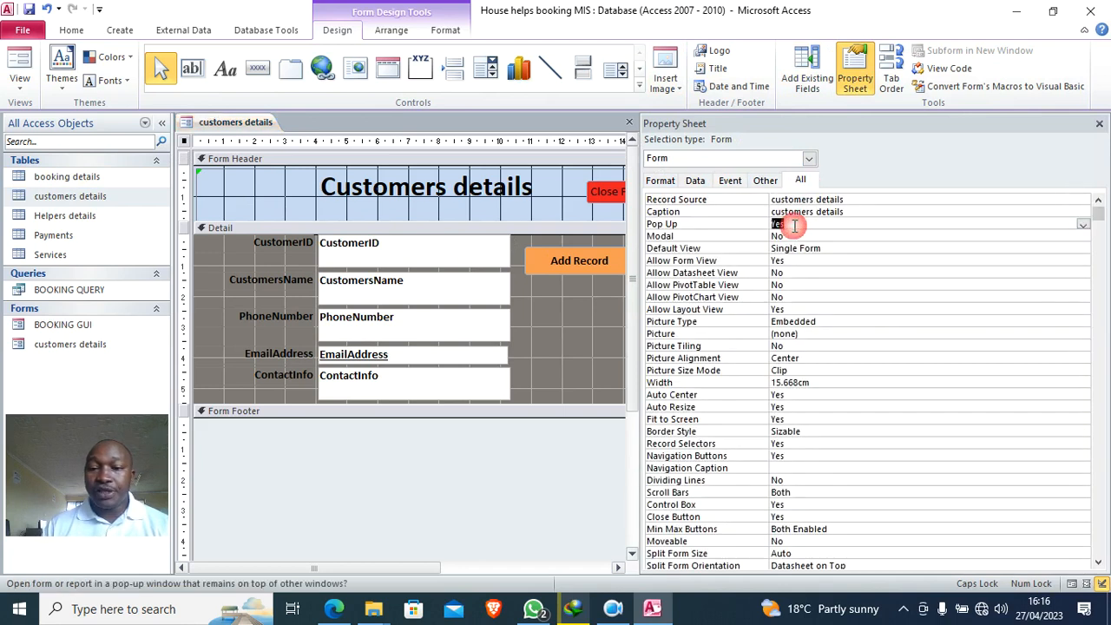
double_click(791, 236)
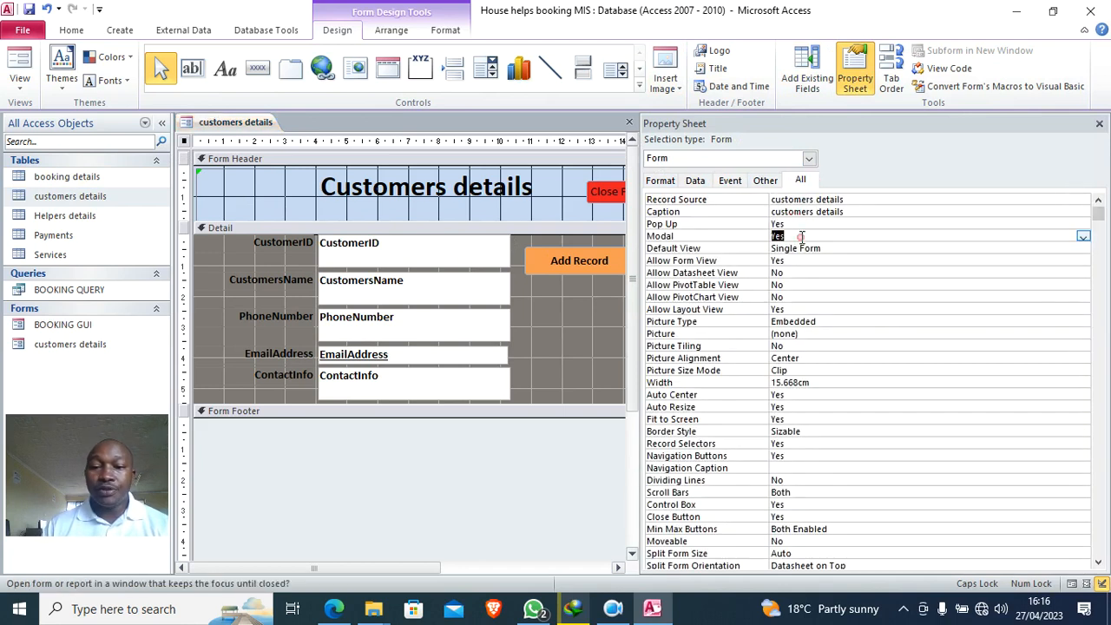
- Save and test the customers details form in Form View, then close it
left_click(28, 9)
left_click(19, 70)
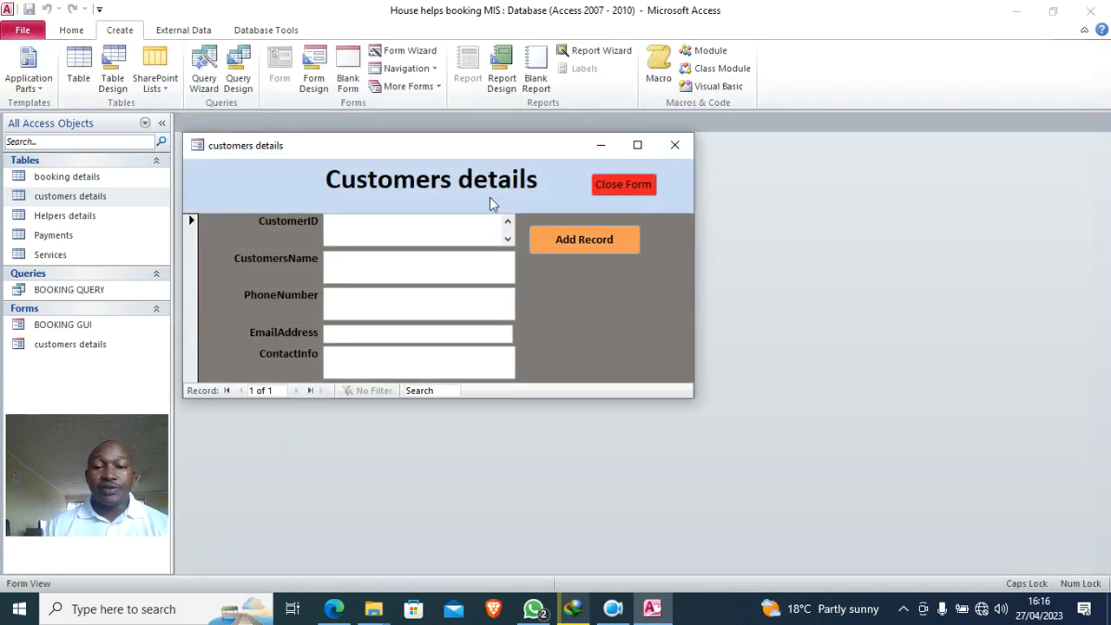
left_click_drag(422, 154, 467, 179)
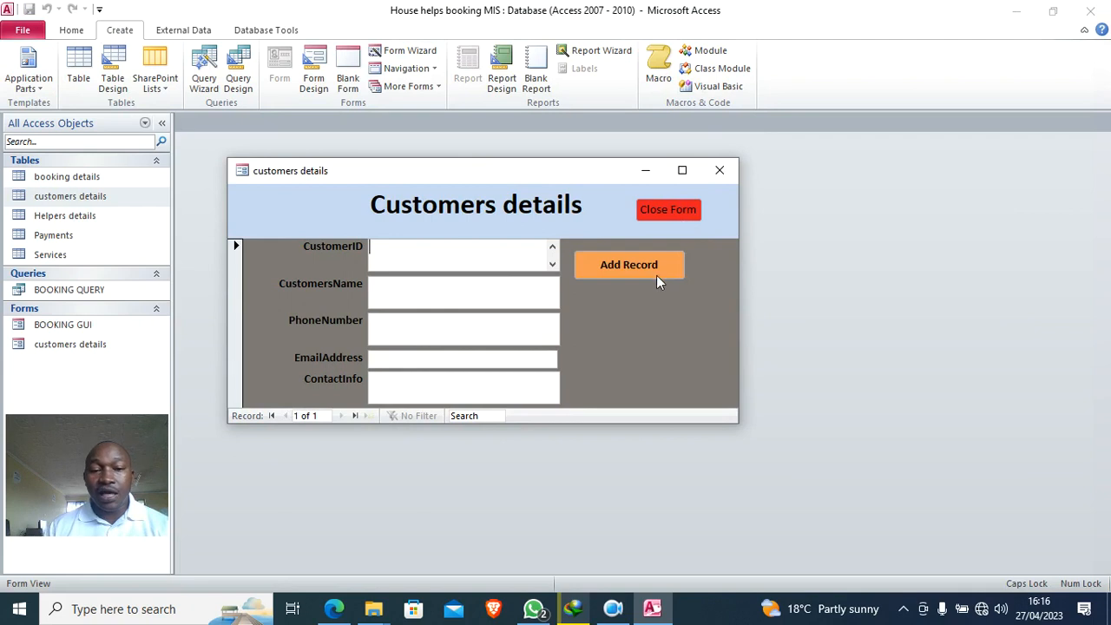
left_click(720, 170)
left_click(76, 217)
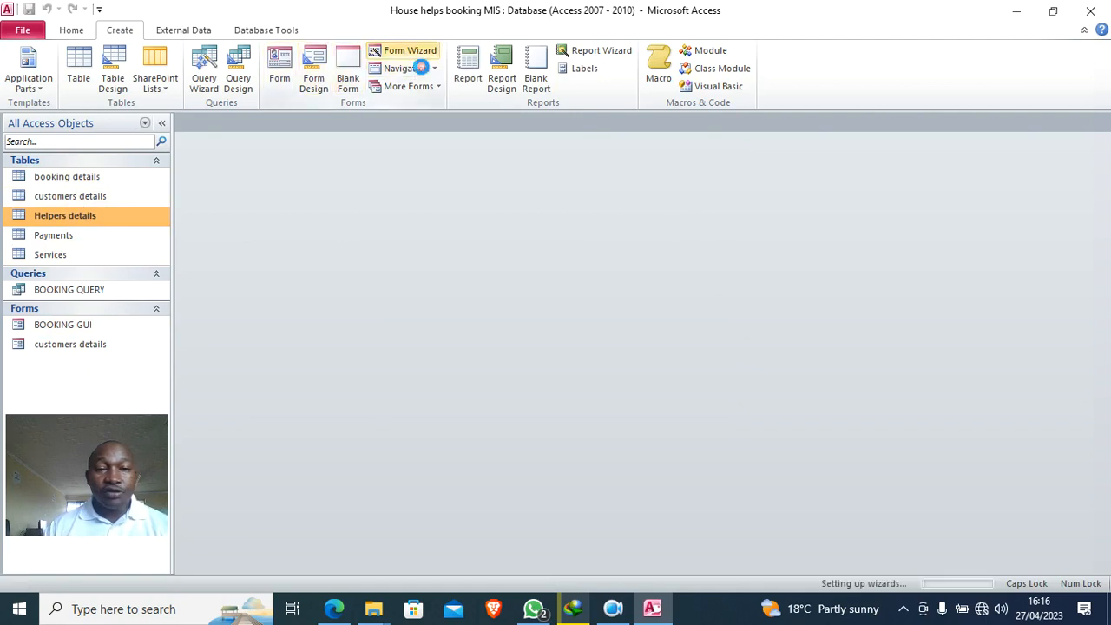
- Create a Helpers details form with the Form Wizard using all eight fields, HelperID through Photo
left_click(410, 50)
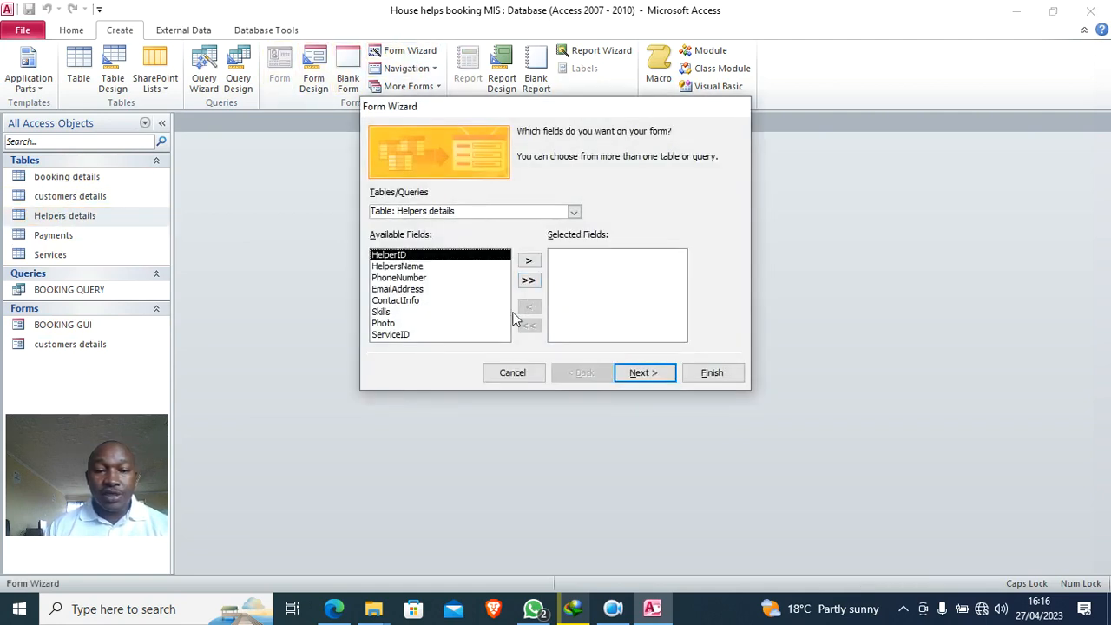
left_click(529, 261)
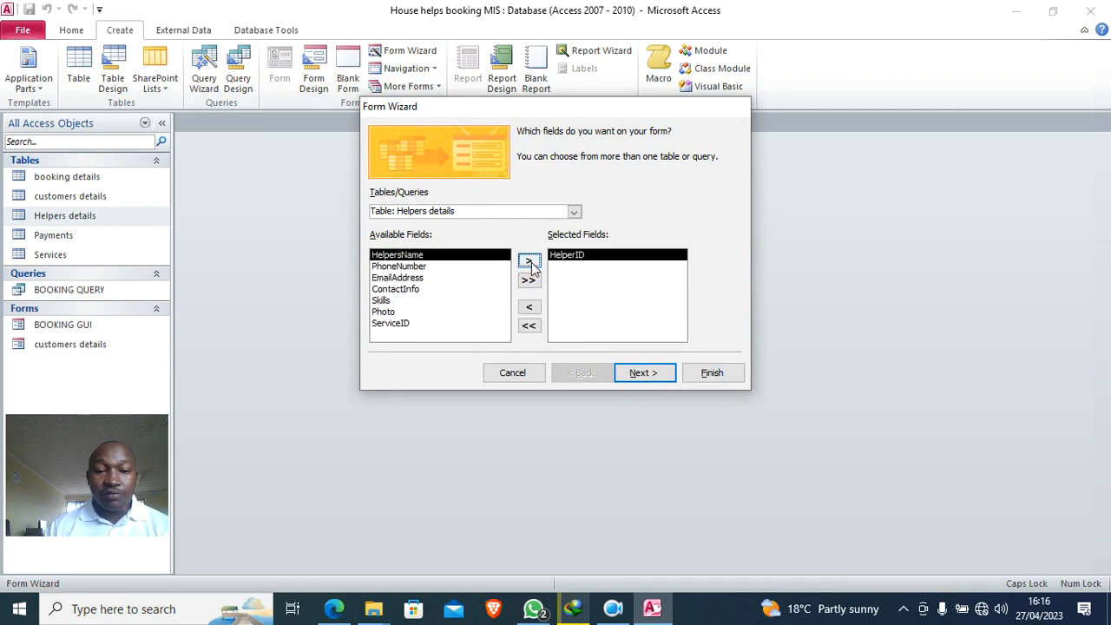
left_click(396, 321)
left_click(529, 261)
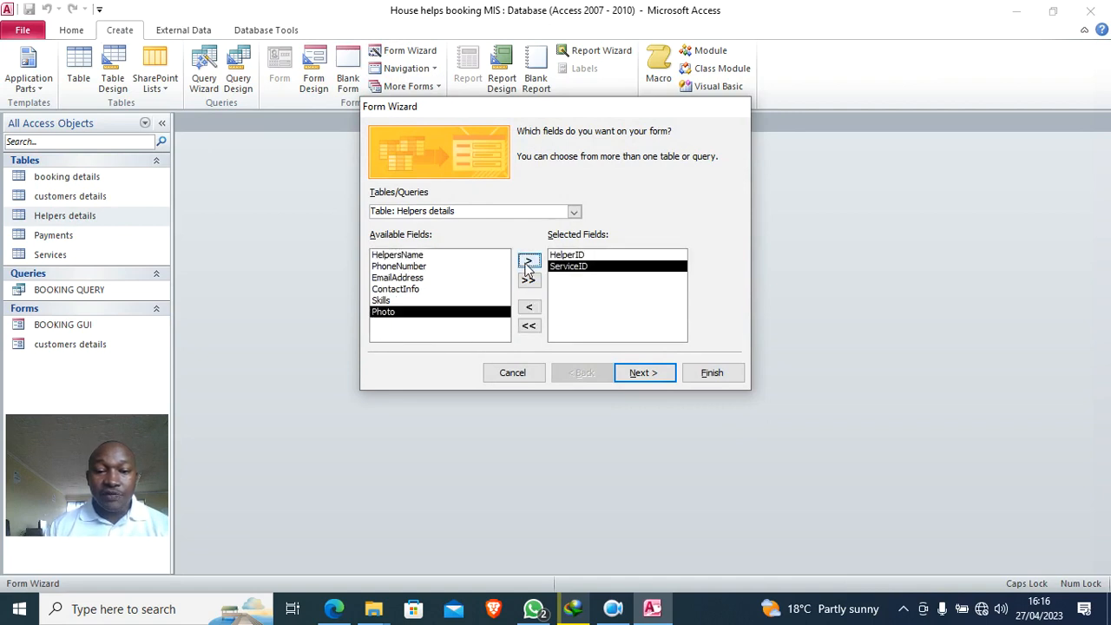
left_click(413, 257)
left_click(529, 261)
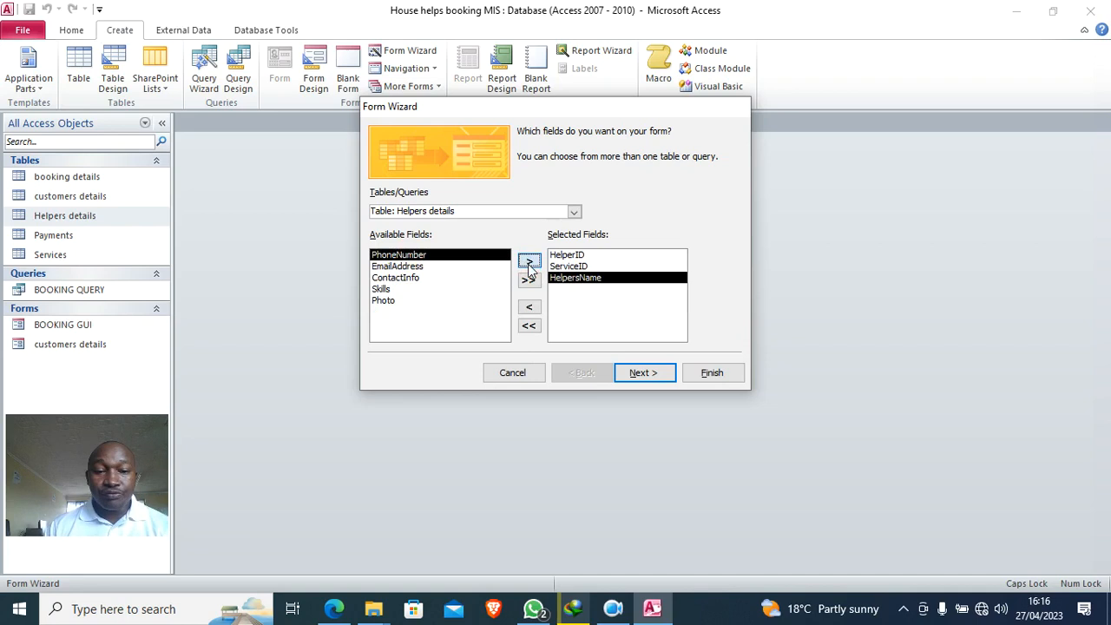
left_click(529, 261)
left_click(529, 262)
left_click(528, 262)
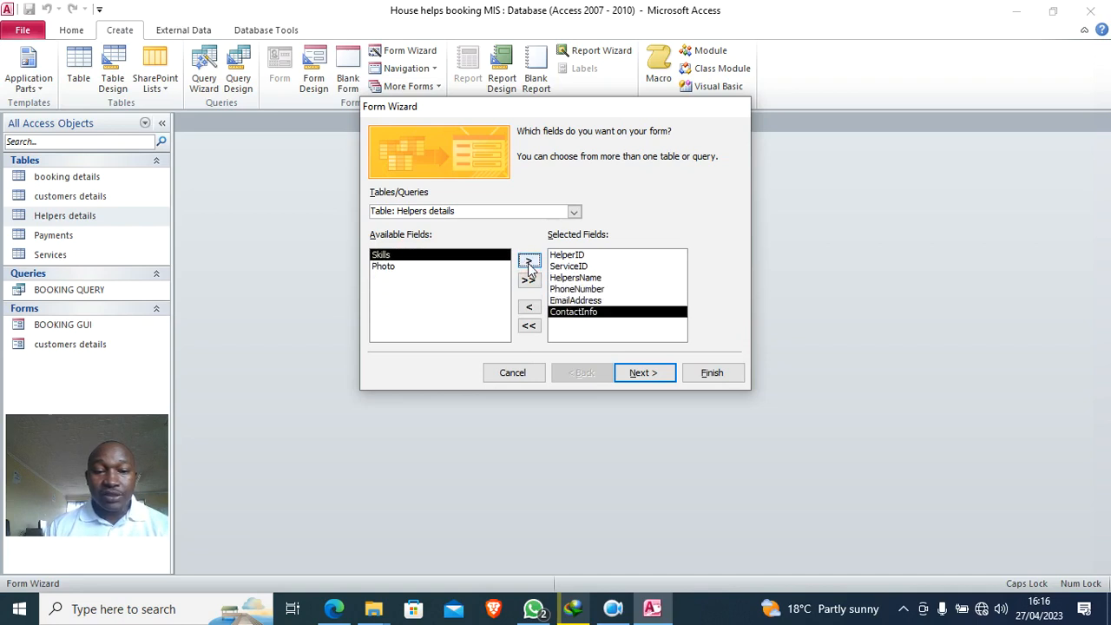
left_click(529, 261)
left_click(528, 261)
left_click(655, 375)
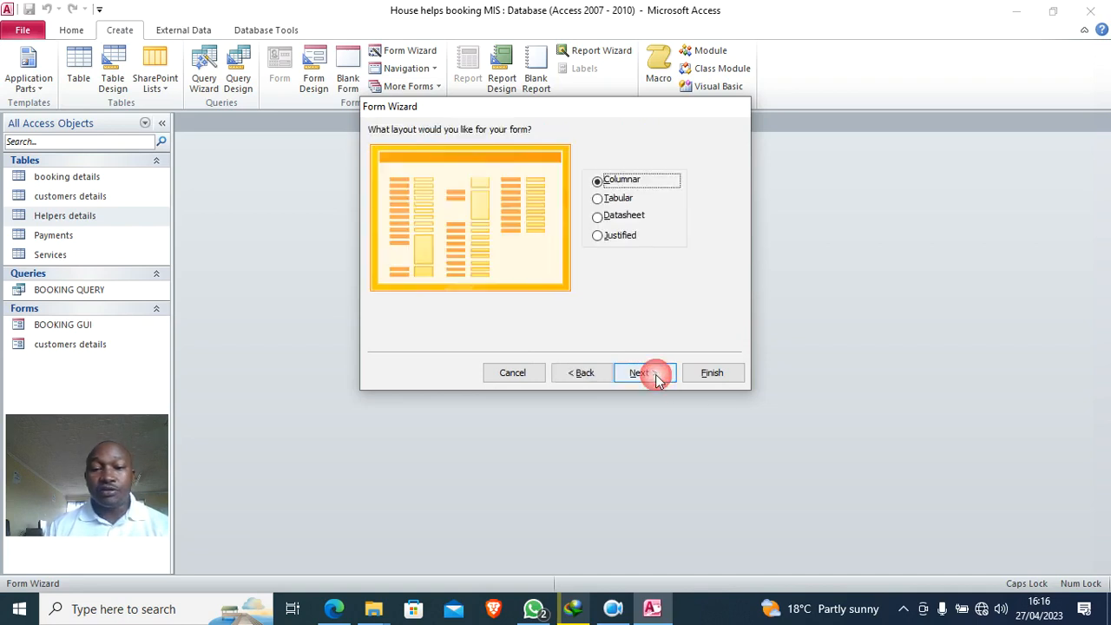
left_click(710, 372)
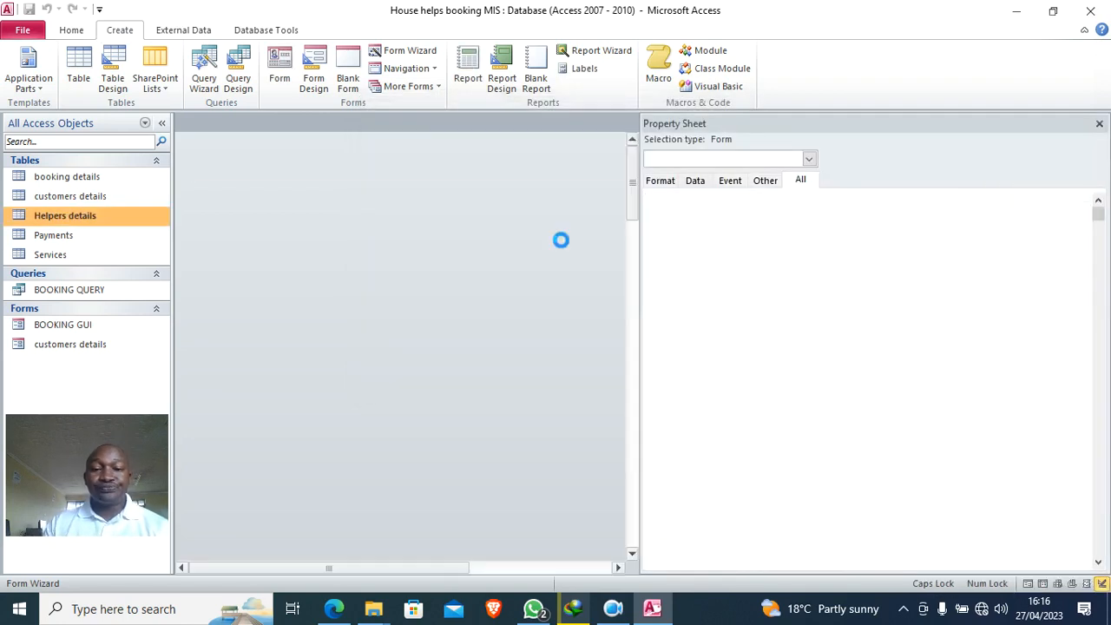
- Switch the new Helpers details form to Design View and close the property pane
right_click(705, 215)
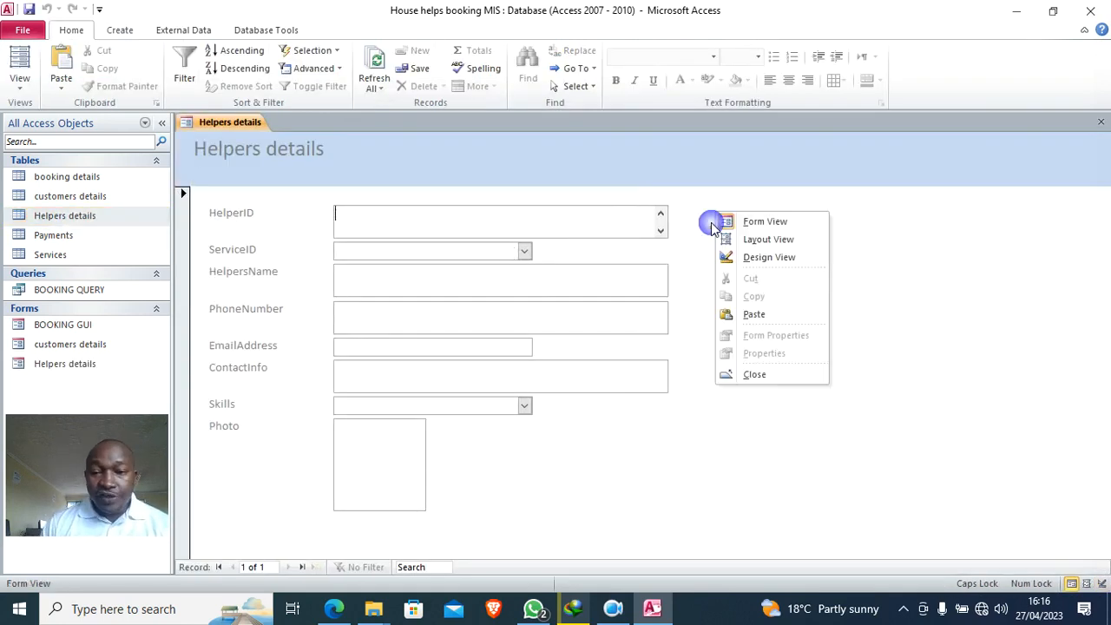
left_click(755, 261)
left_click(1098, 123)
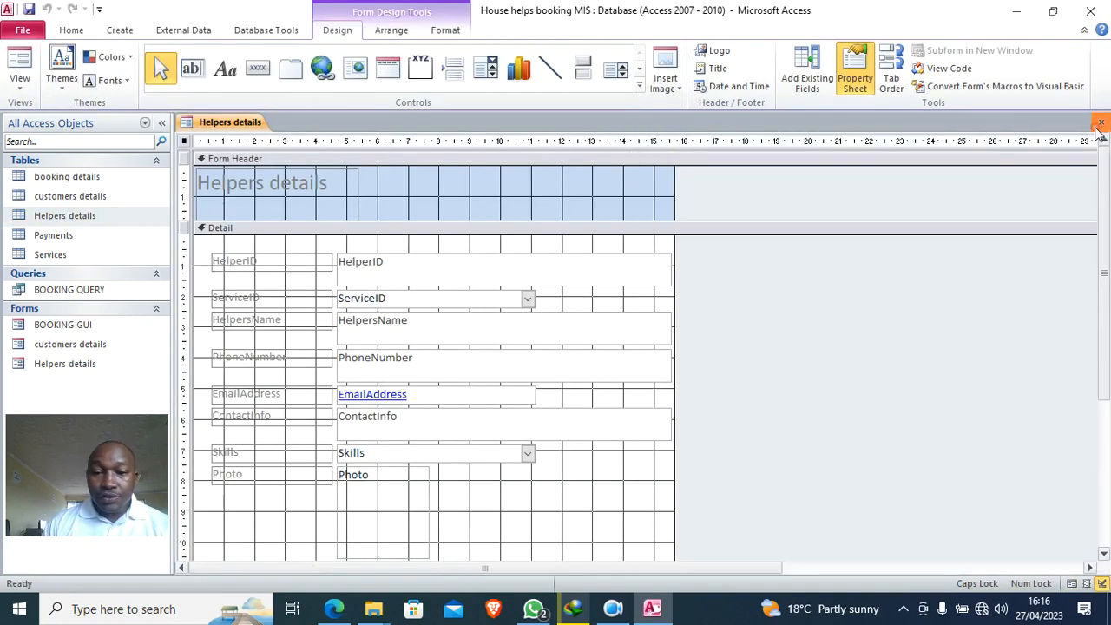
- Close the Helpers details form and reopen it in Design View
left_click(629, 122)
right_click(69, 366)
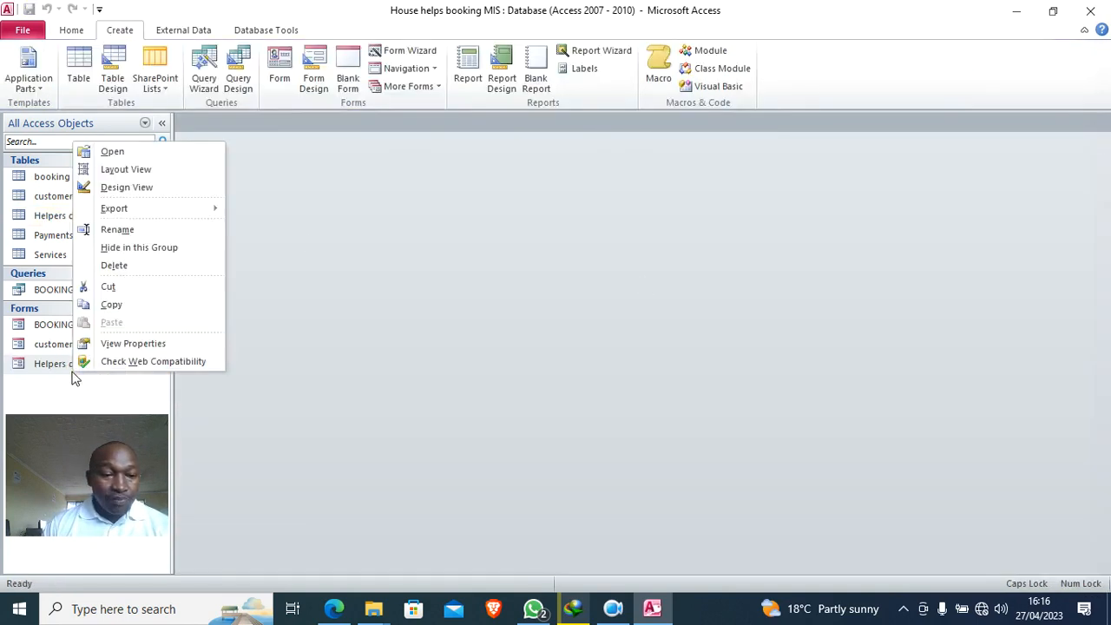
left_click(160, 187)
- Set every Helpers details field box to a 6.457cm width in the Property Sheet
left_click(586, 436)
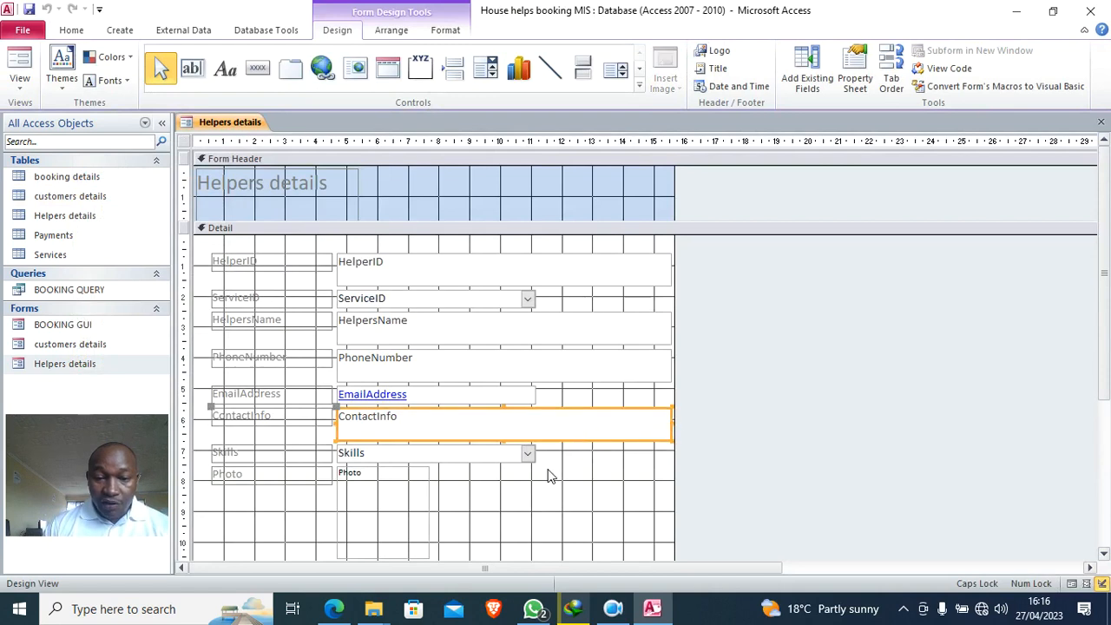
left_click(506, 454)
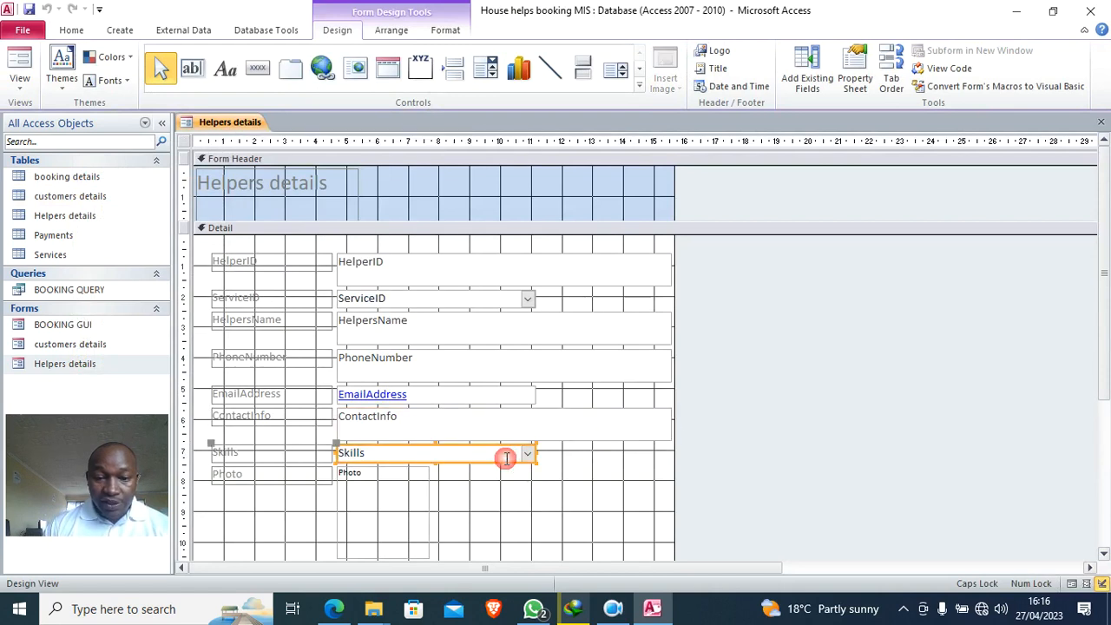
left_click(855, 84)
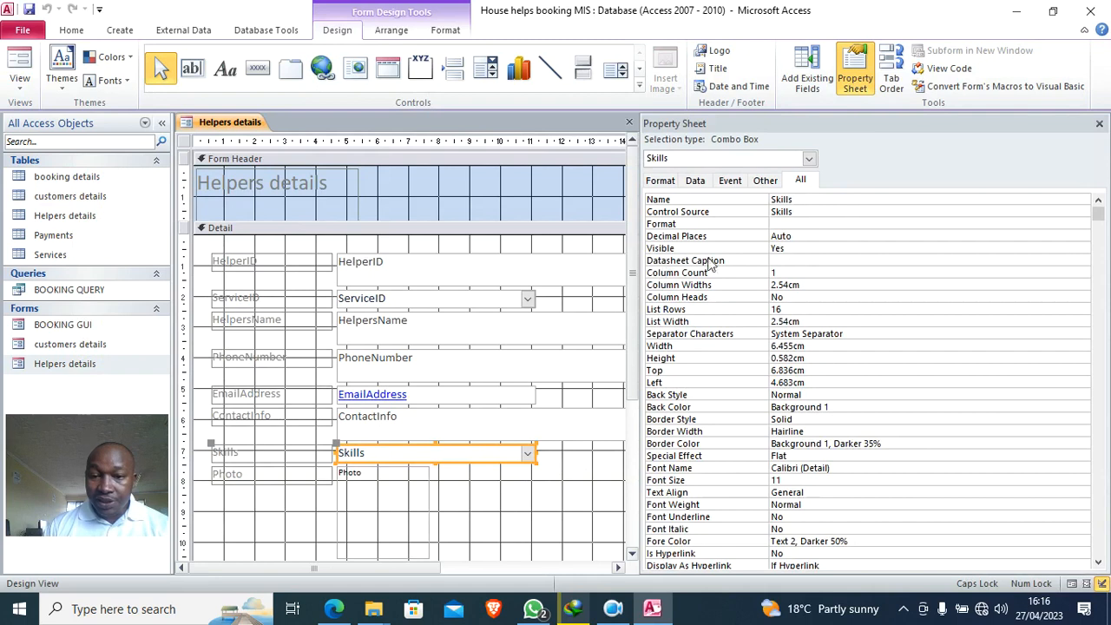
left_click_drag(820, 350, 794, 347)
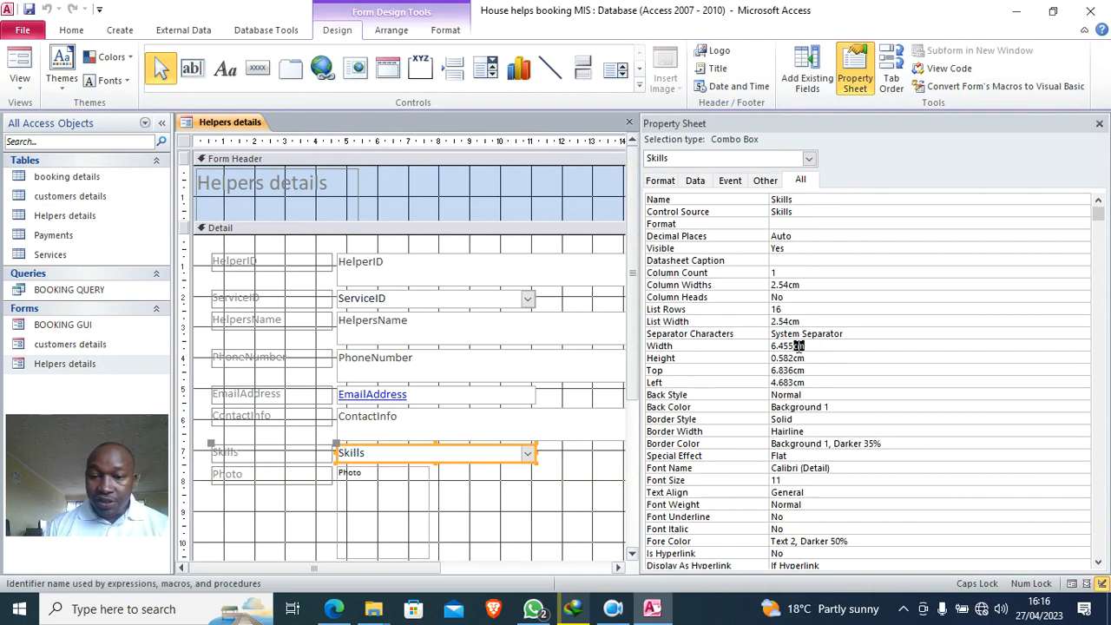
left_click(744, 351)
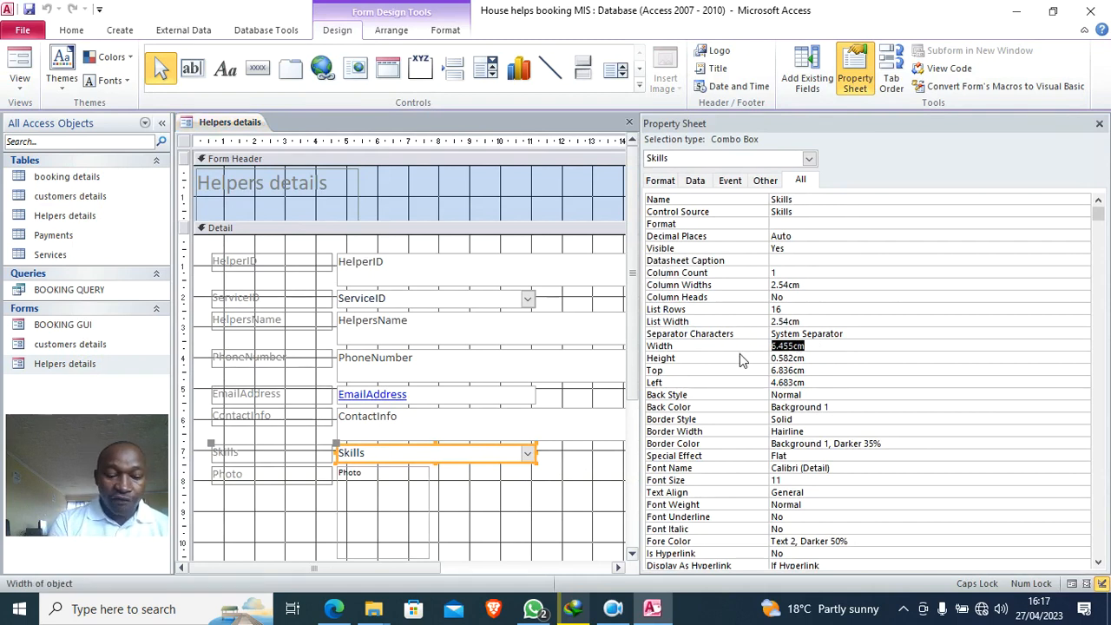
left_click(538, 246)
left_click_drag(538, 246, 489, 469)
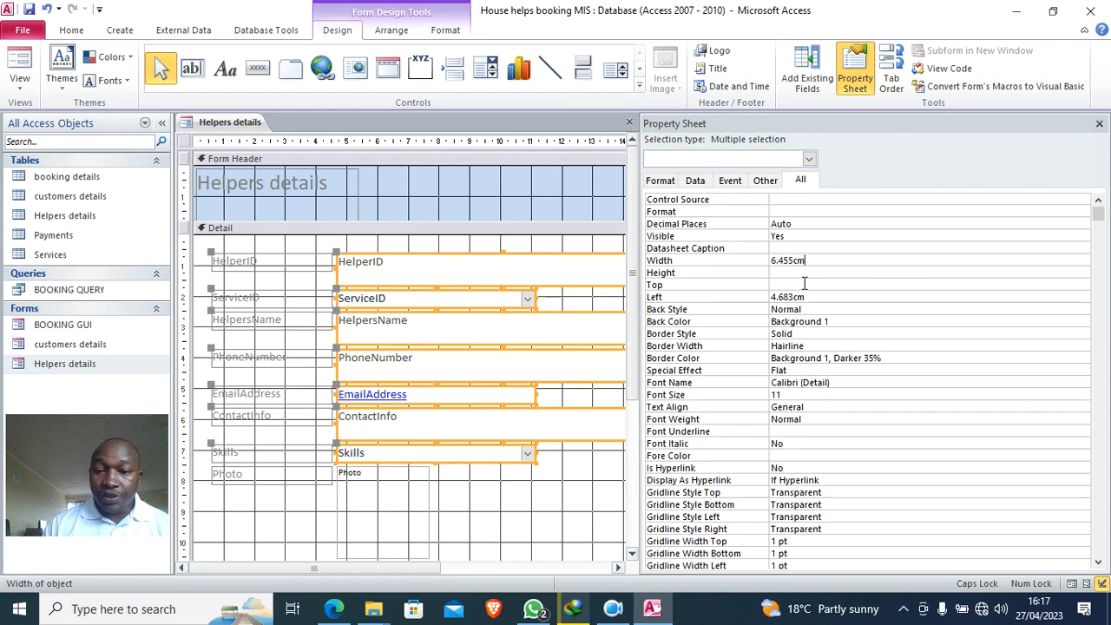
left_click(804, 282)
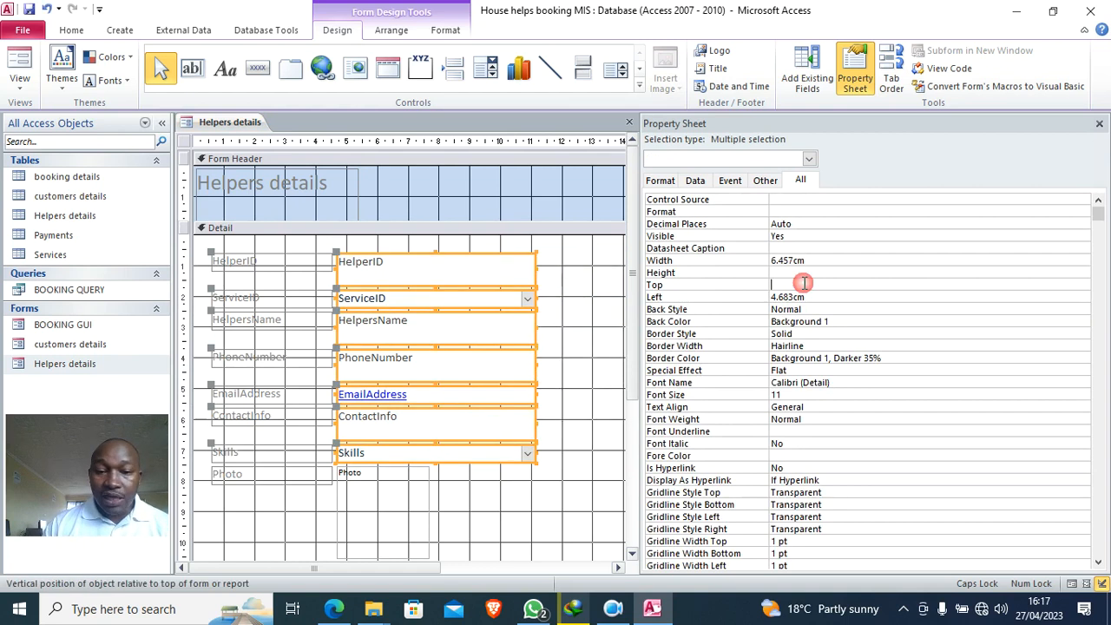
left_click(1099, 124)
left_click_drag(261, 496, 294, 246)
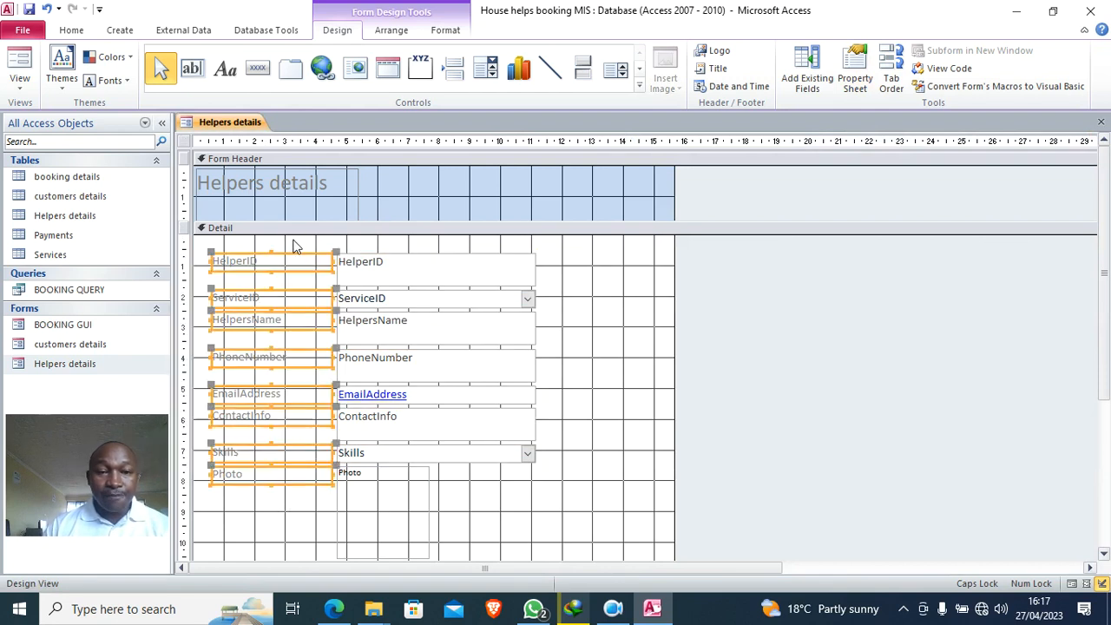
- Right-align, bold and narrow the Helpers details labels, and bold the field boxes
left_click(445, 30)
left_click(276, 81)
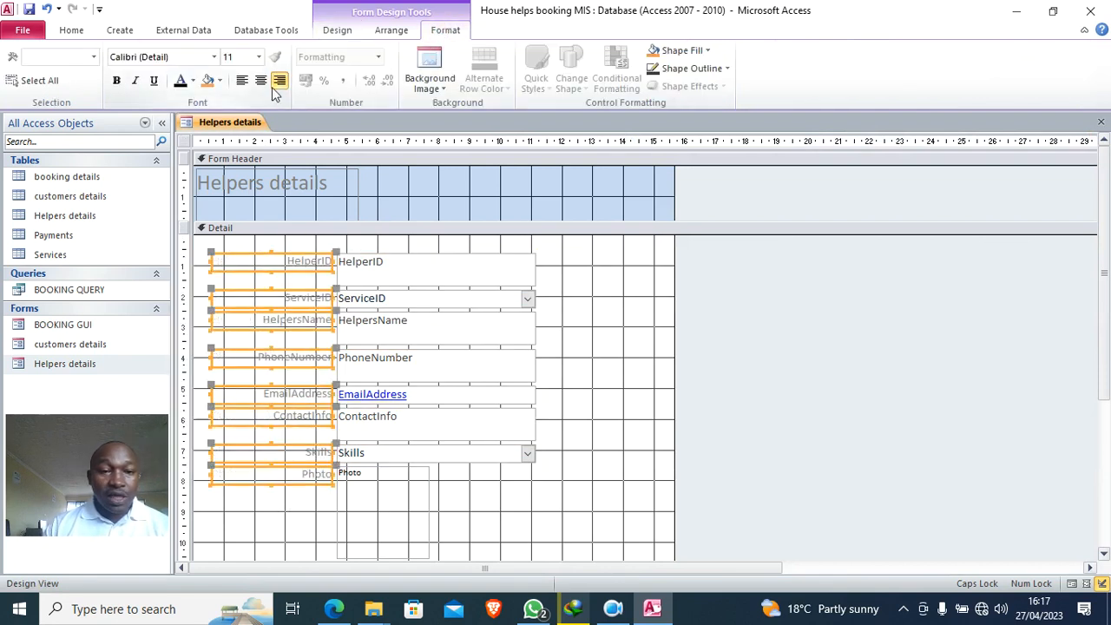
left_click(114, 82)
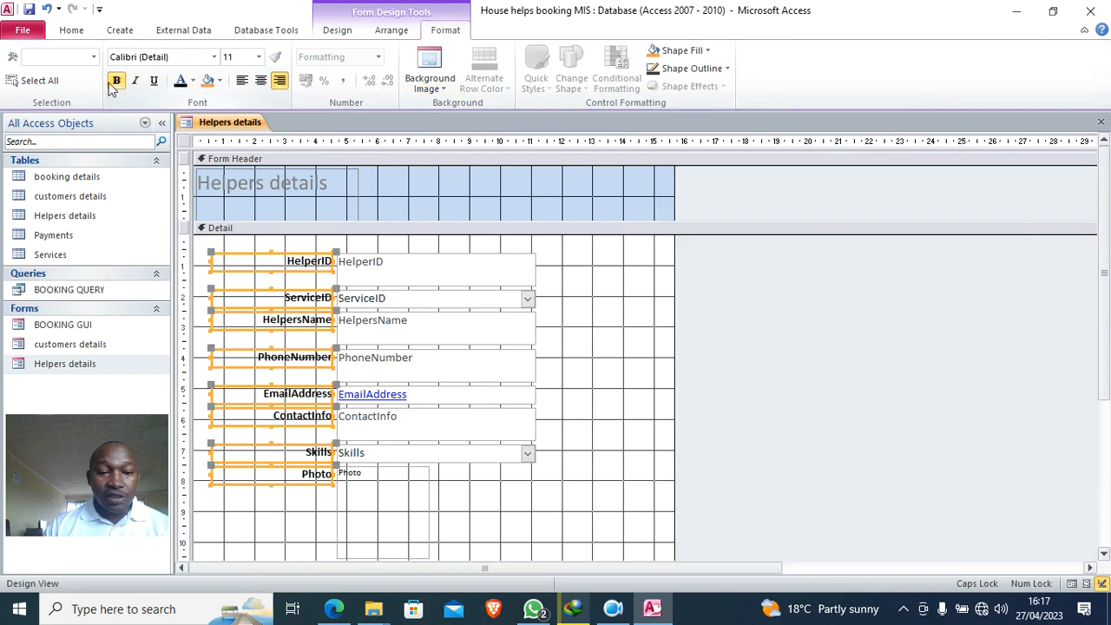
left_click_drag(210, 320, 258, 319)
left_click(632, 365)
left_click_drag(565, 258, 397, 507)
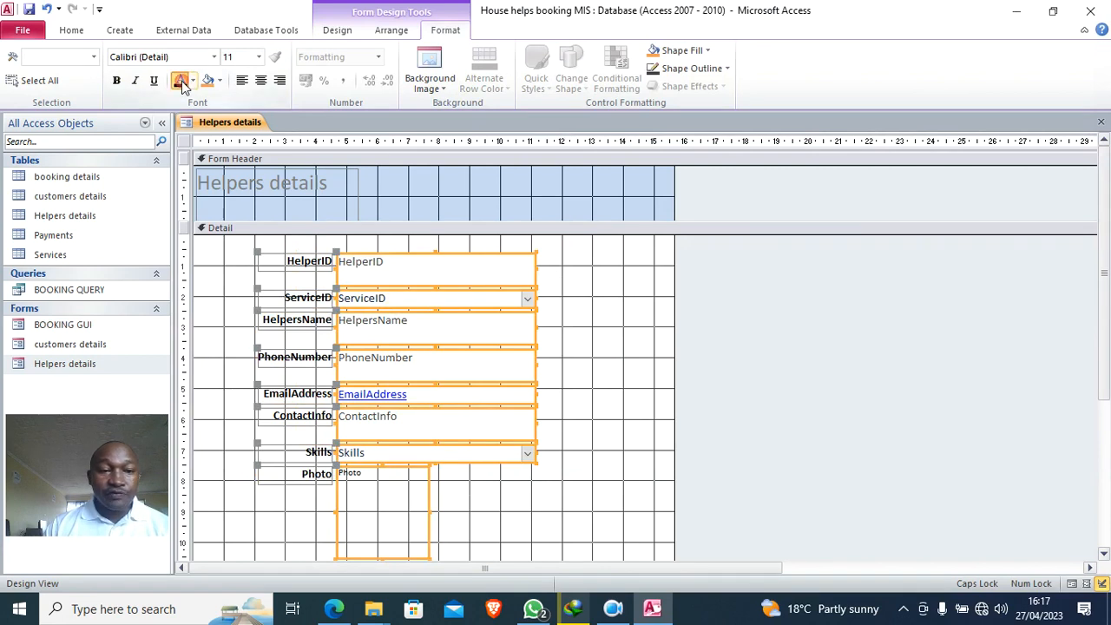
left_click(115, 79)
left_click(558, 330)
- Shift the field rows left and up, placing the Photo box and centred Photo label beside them
left_click_drag(594, 257, 296, 457)
left_click_drag(302, 306, 240, 288)
left_click_drag(389, 501, 585, 300)
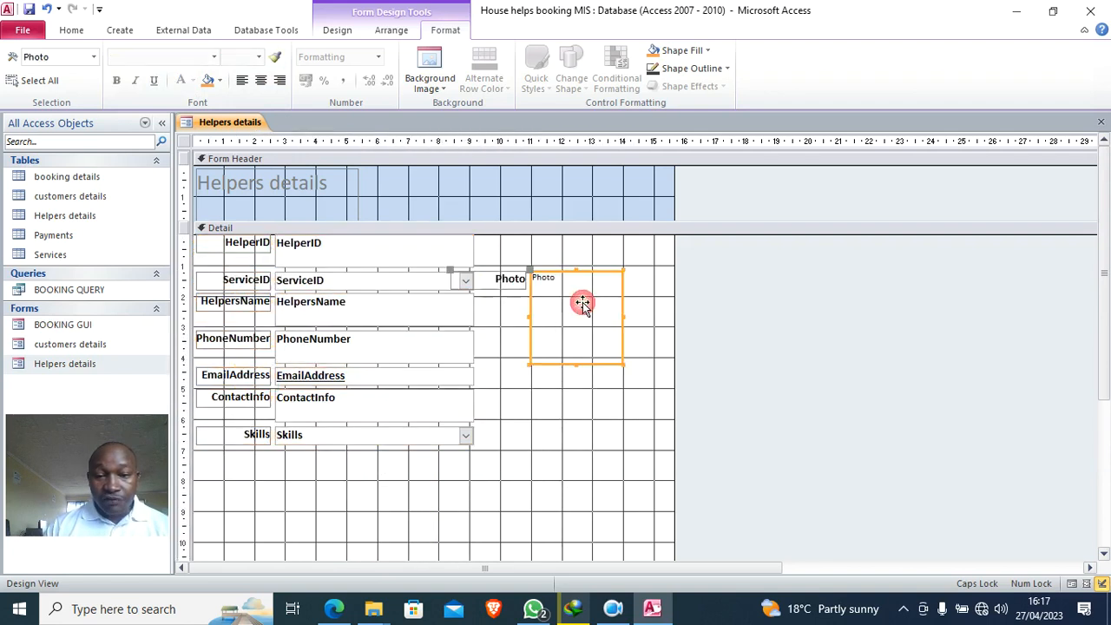
left_click(510, 288)
left_click_drag(451, 269, 515, 243)
left_click(260, 81)
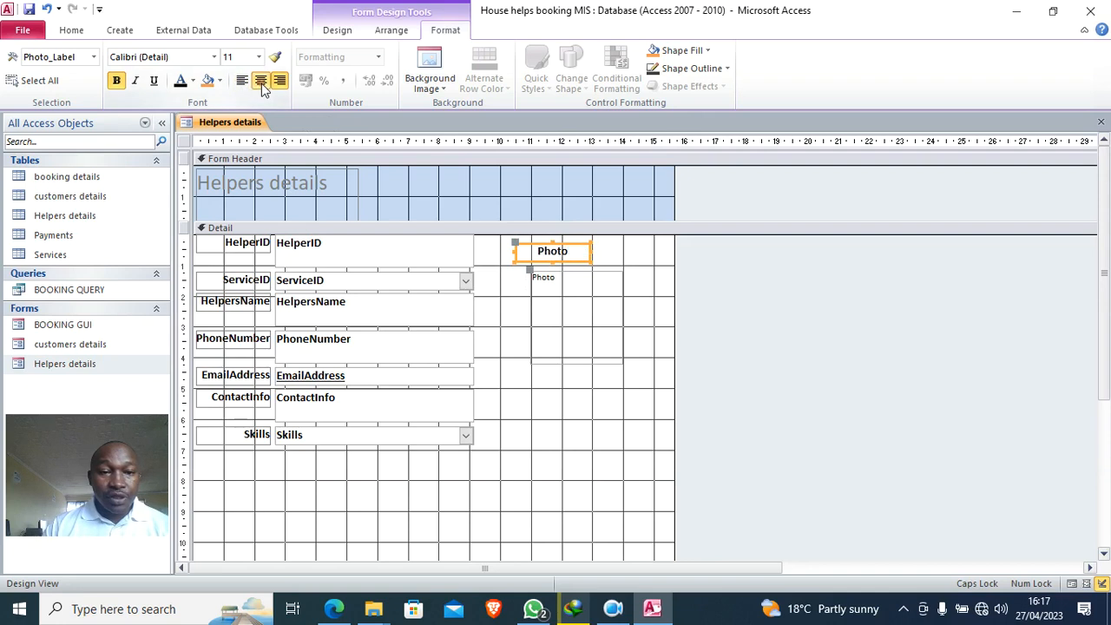
- Enlarge the Photo box downward and widen it to the right
left_click(560, 340)
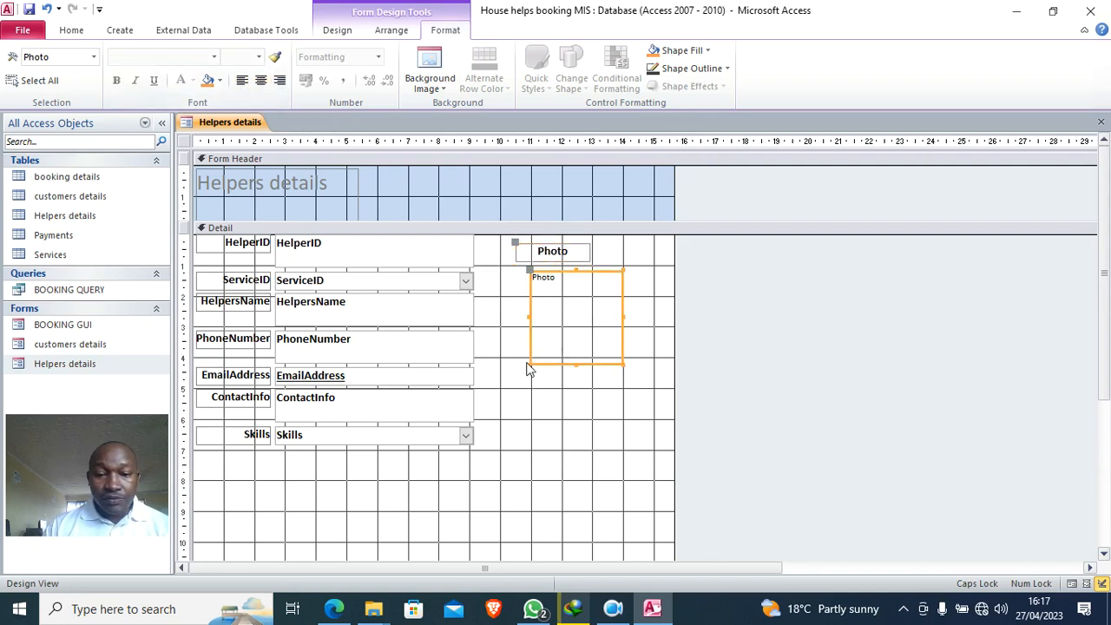
left_click_drag(529, 364, 493, 449)
left_click_drag(622, 449, 665, 445)
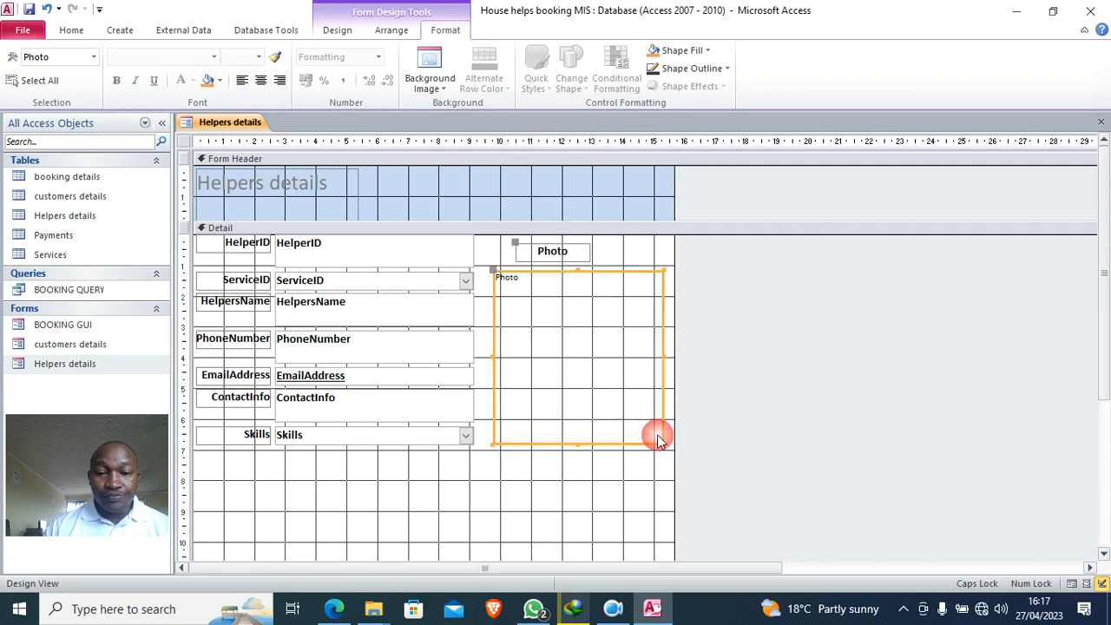
left_click(339, 30)
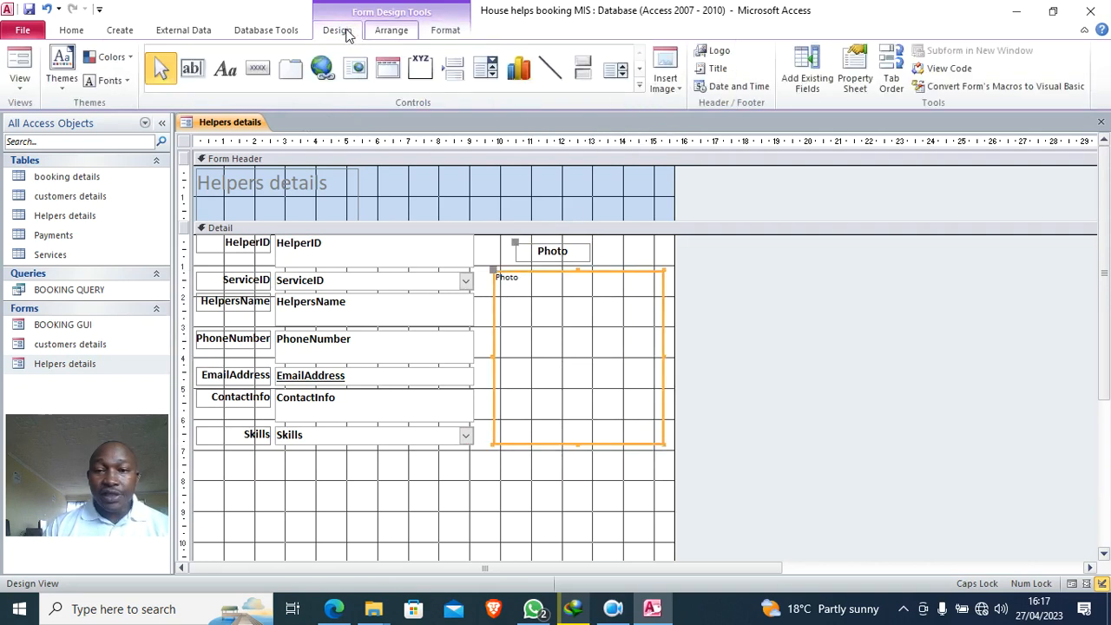
- Give the Photo box a Sunken special effect
left_click(855, 80)
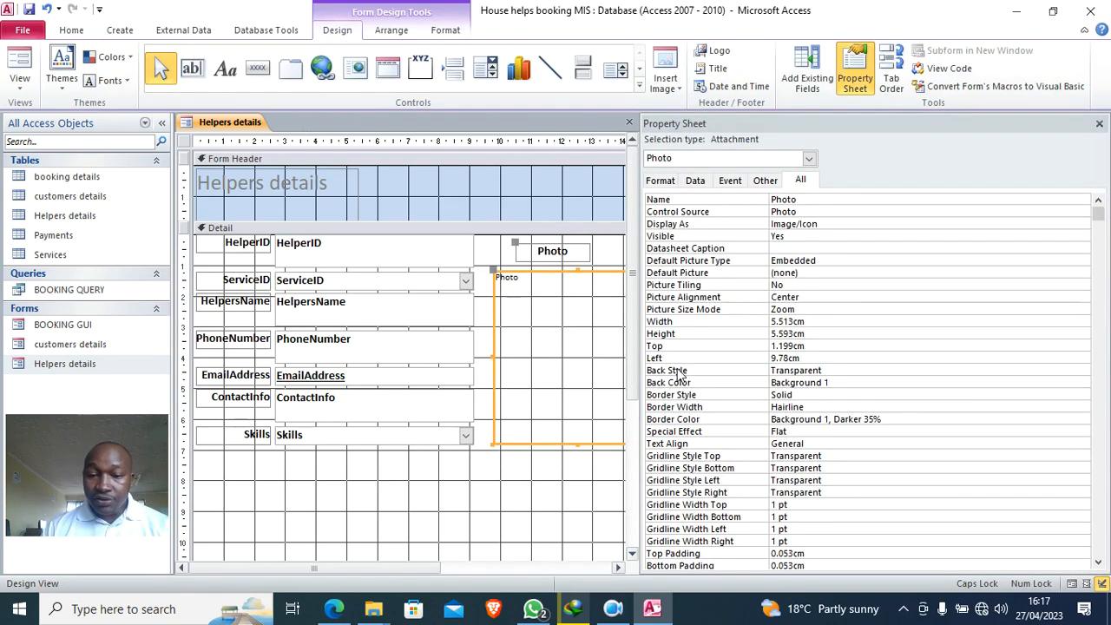
left_click(832, 432)
left_click(1083, 431)
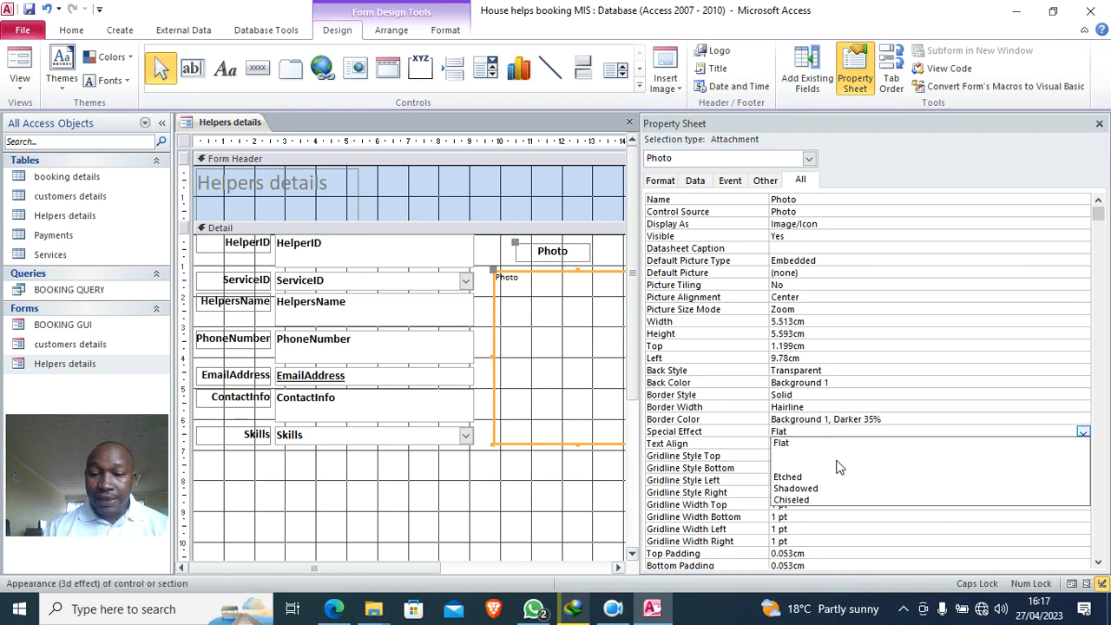
left_click(789, 467)
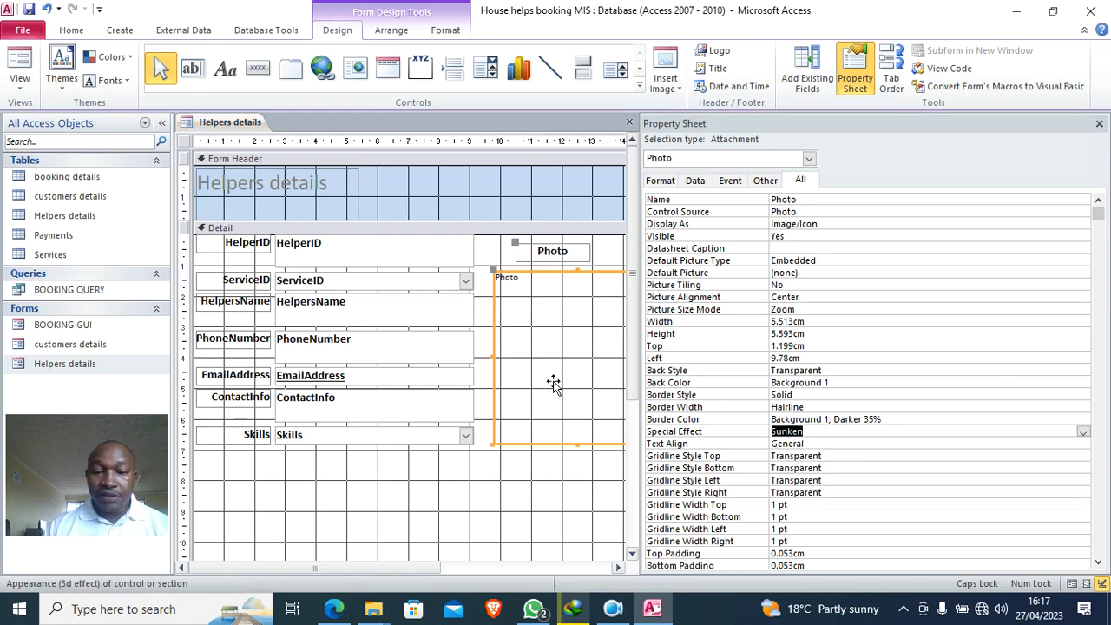
- Colour the Detail section background grey (#A29D96)
right_click(494, 484)
mouse_move(611, 338)
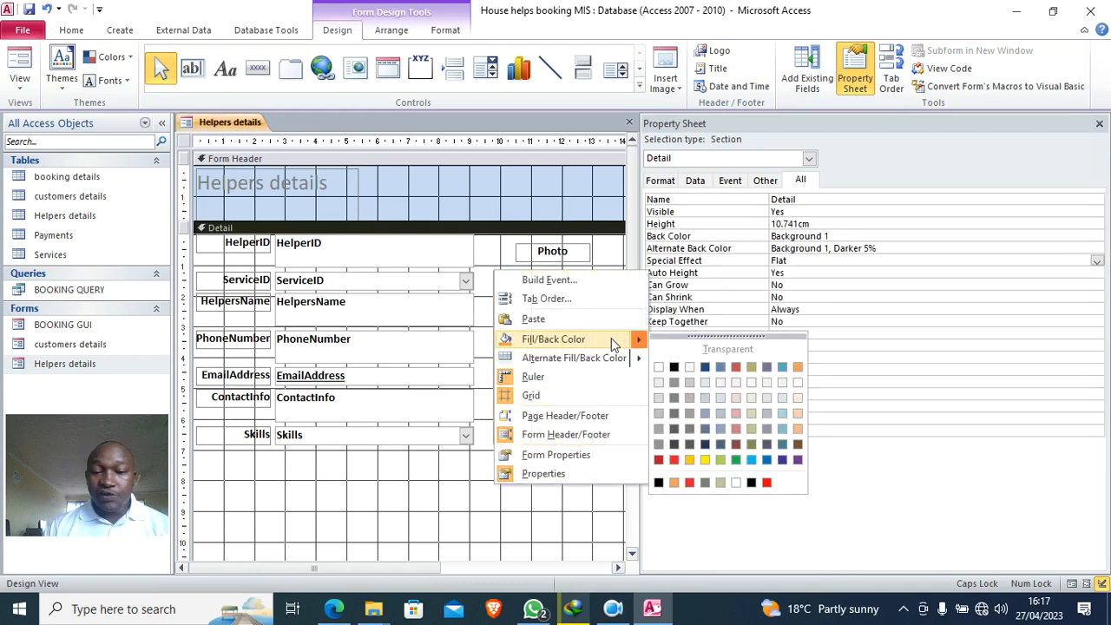
left_click(689, 413)
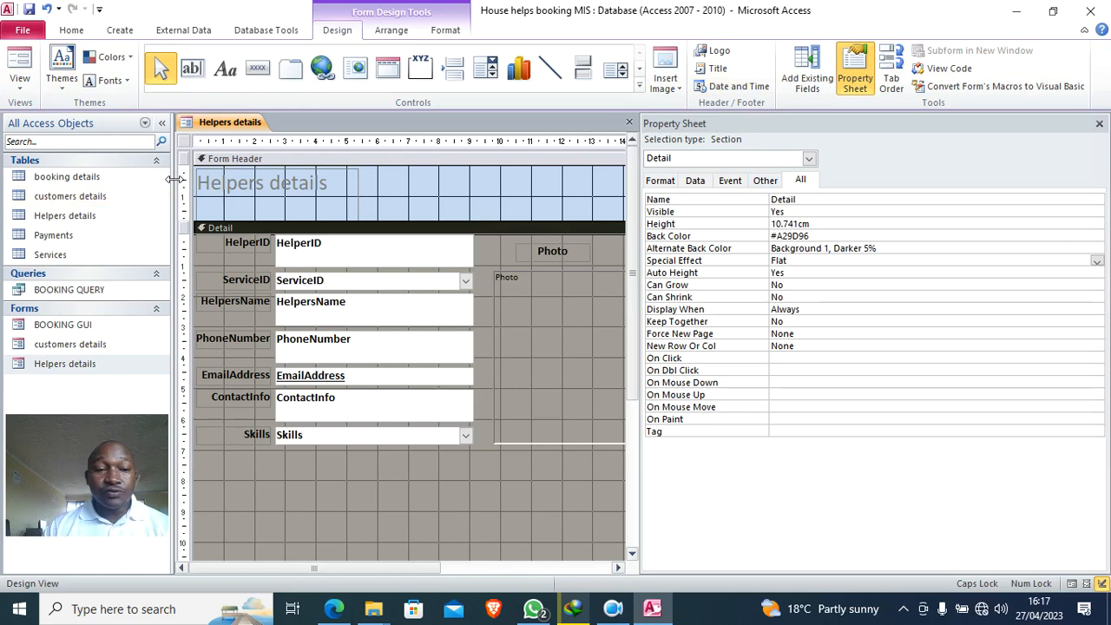
- Set the form's Pop Up and Modal properties to Yes
left_click(185, 144)
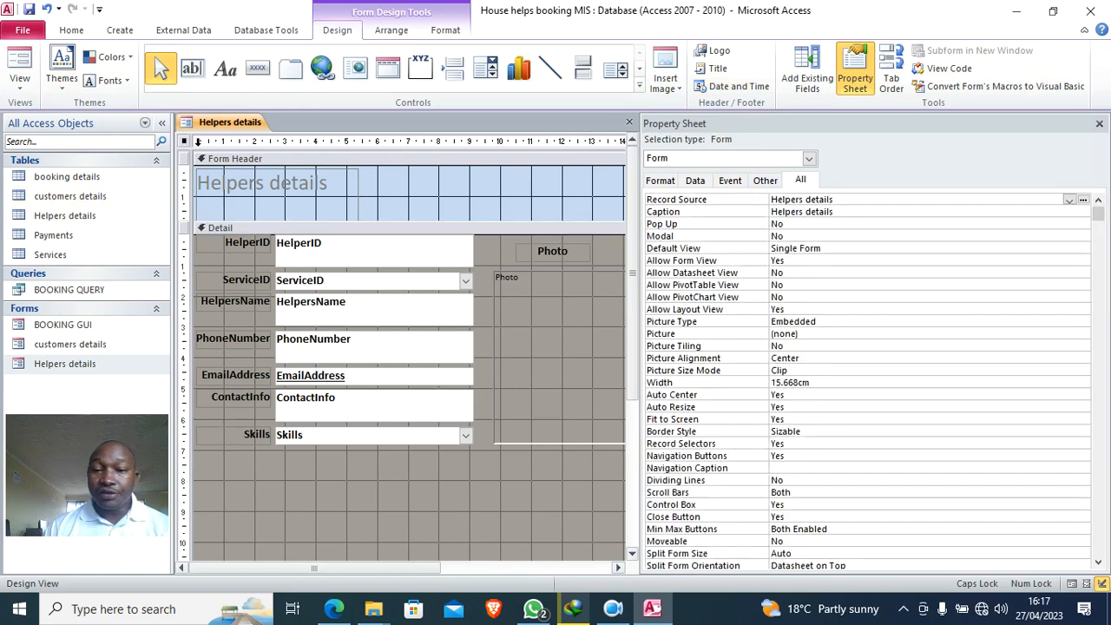
double_click(781, 224)
double_click(809, 236)
left_click(1099, 124)
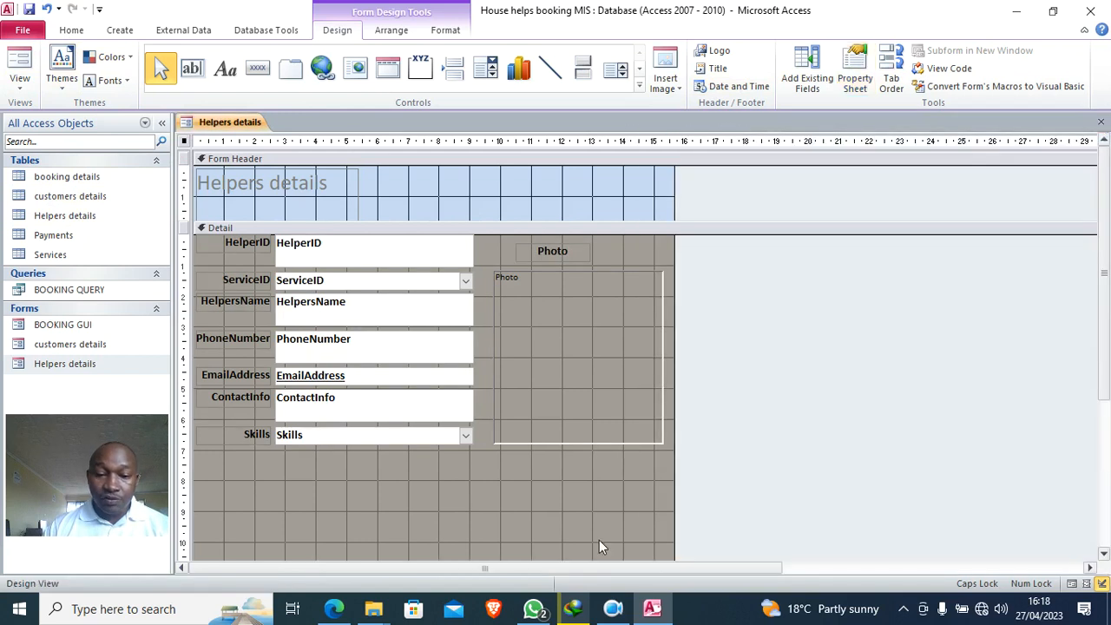
- Shorten the Detail section by raising its bottom edge
scroll(524, 469, "down", 1)
left_click_drag(482, 499, 486, 424)
scroll(581, 399, "up", 1)
- Widen the Helpers details title across the header and make it centred, bold, 36-point
left_click(308, 193)
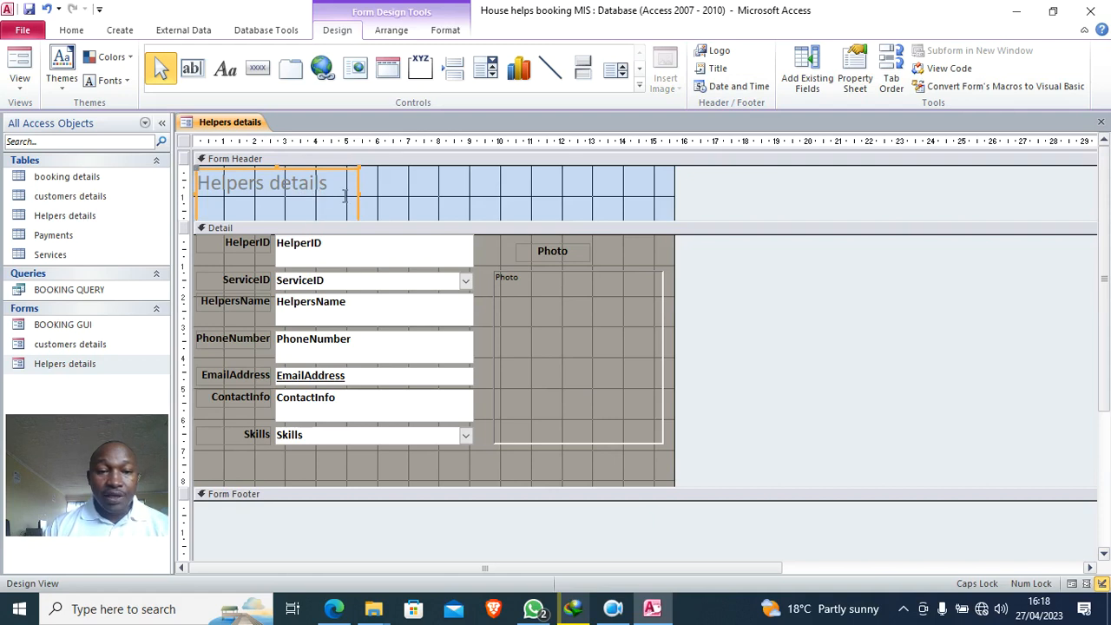
left_click_drag(357, 192, 657, 205)
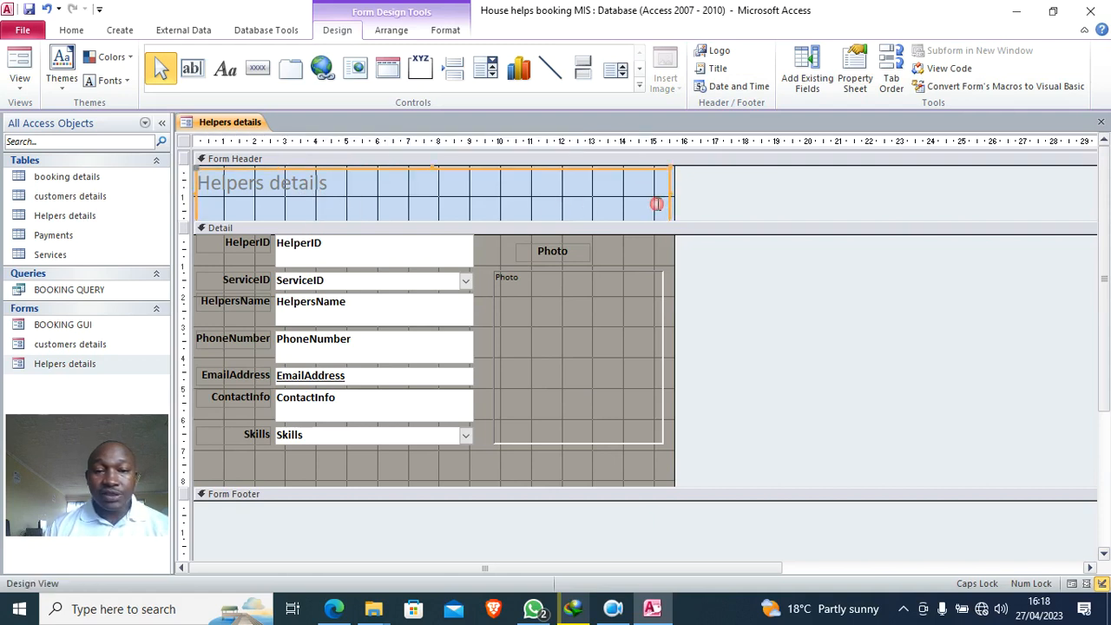
left_click(445, 30)
left_click(260, 80)
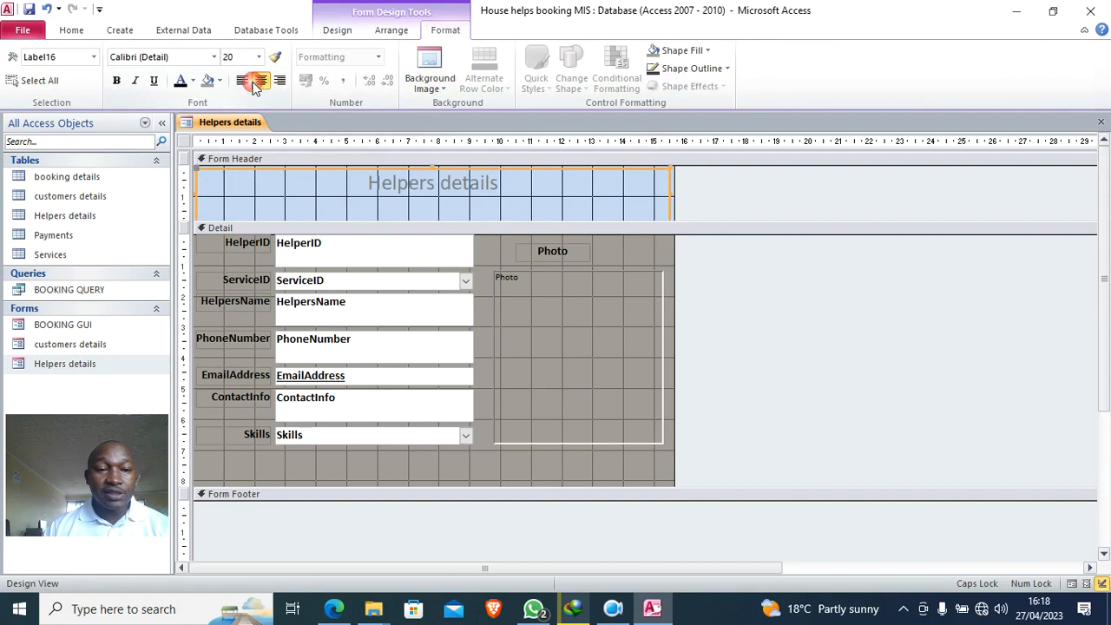
left_click(116, 81)
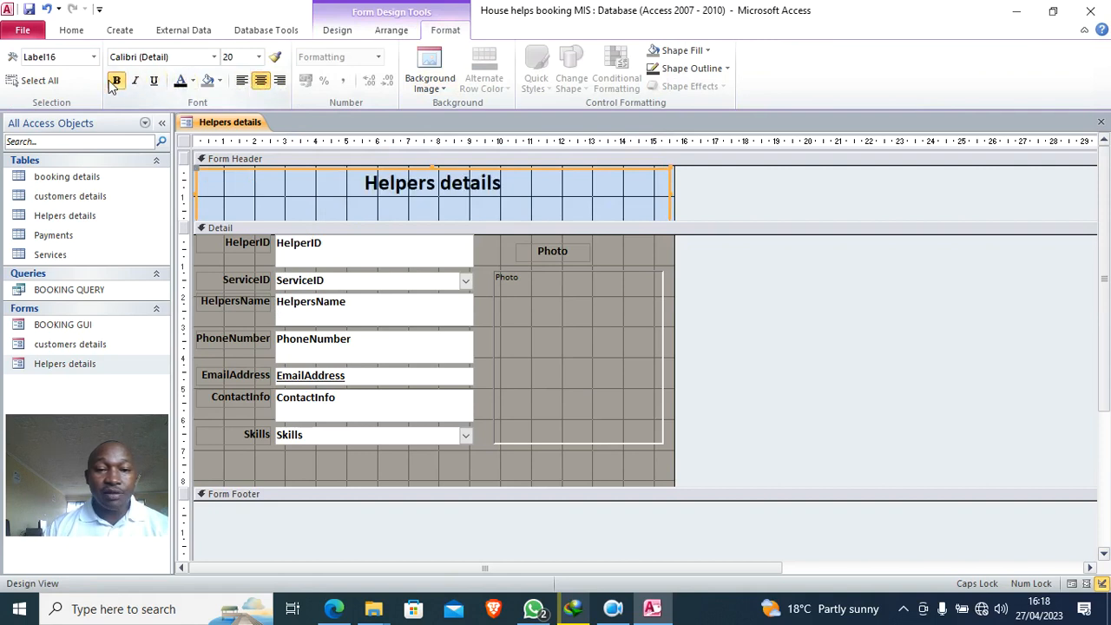
left_click(258, 56)
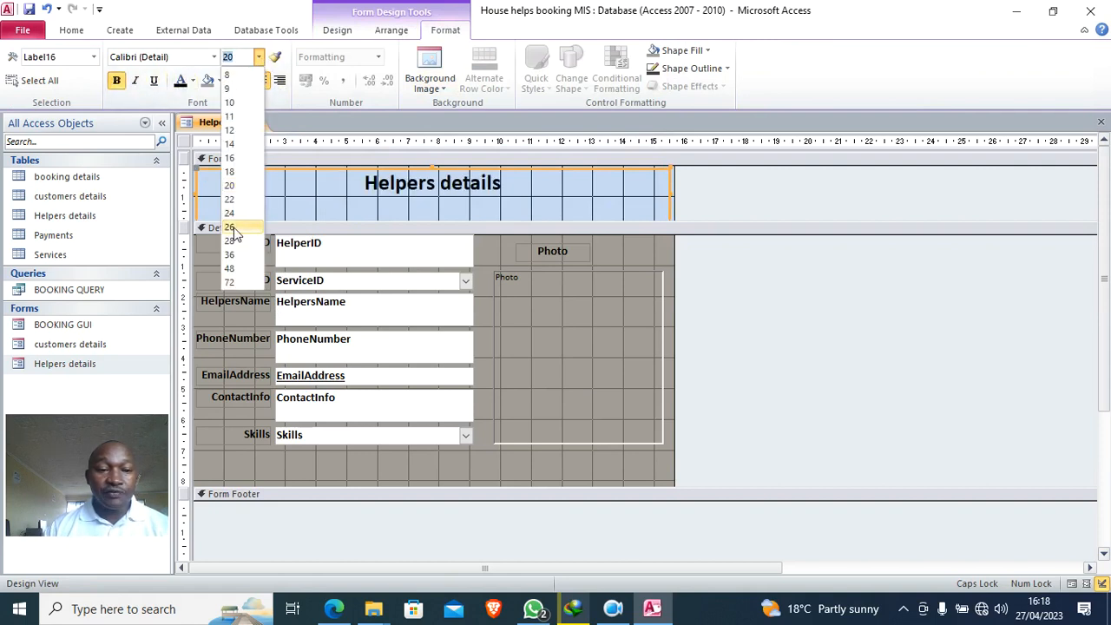
left_click(231, 254)
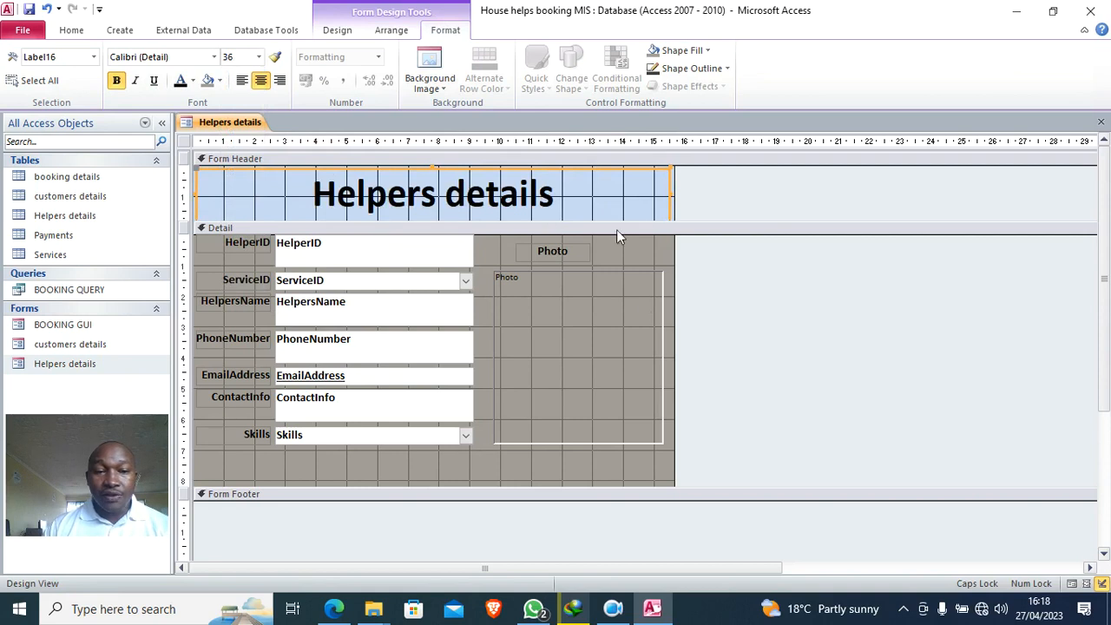
left_click(719, 214)
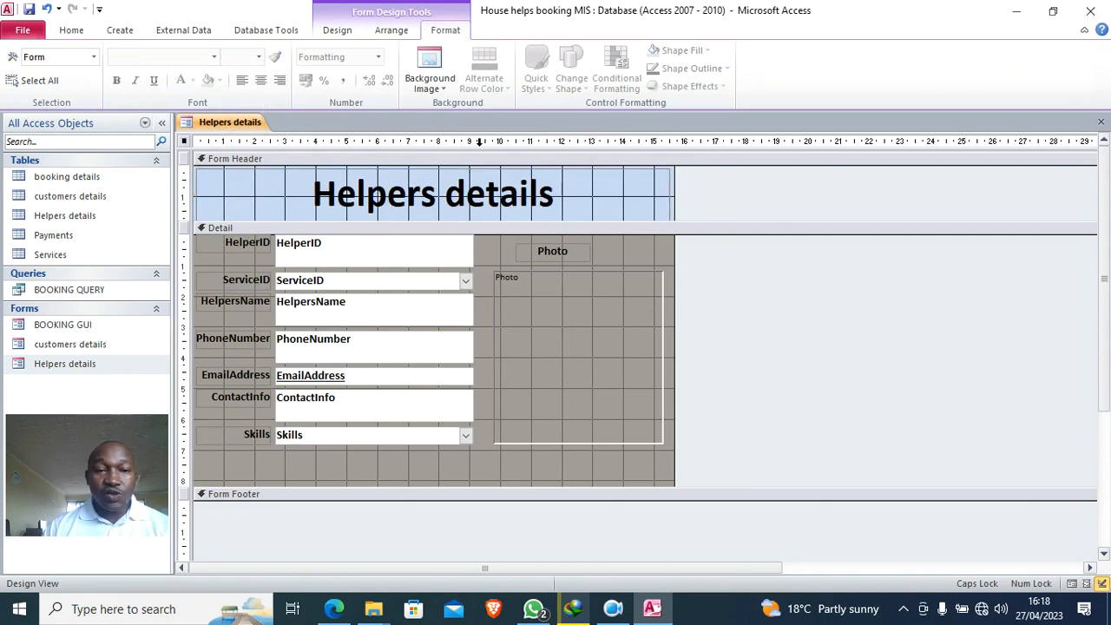
left_click(337, 30)
left_click(258, 67)
- Add a Close Form text button at the right of the header
mouse_move(593, 183)
left_mouse_down()
mouse_move(619, 206)
mouse_move(661, 215)
left_mouse_up()
left_click(529, 249)
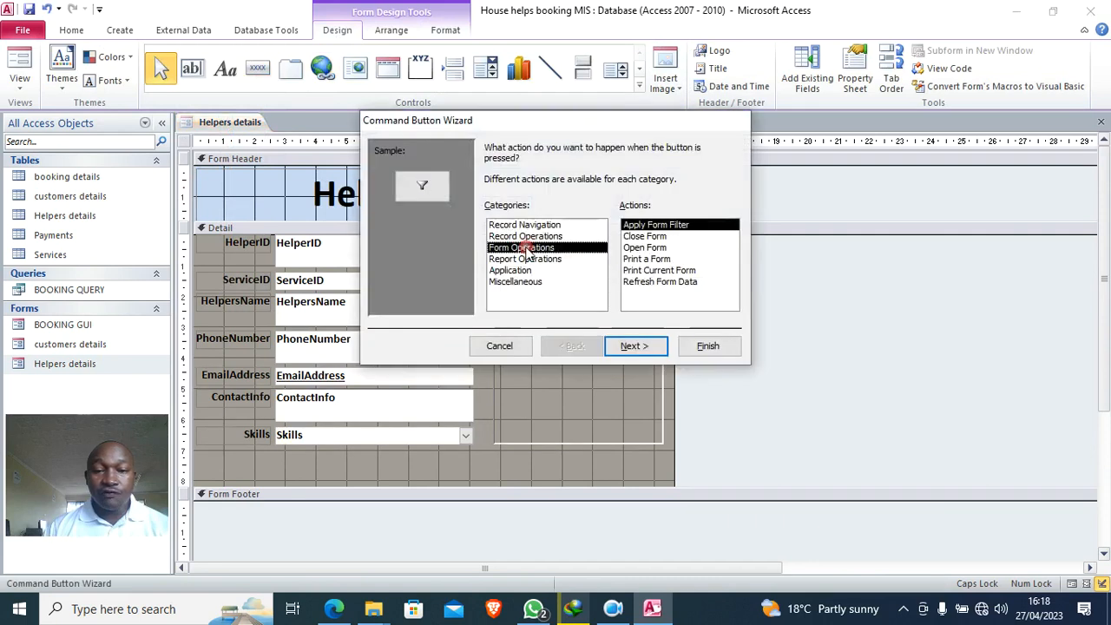
left_click(644, 236)
left_click(646, 346)
left_click(503, 212)
left_click(703, 345)
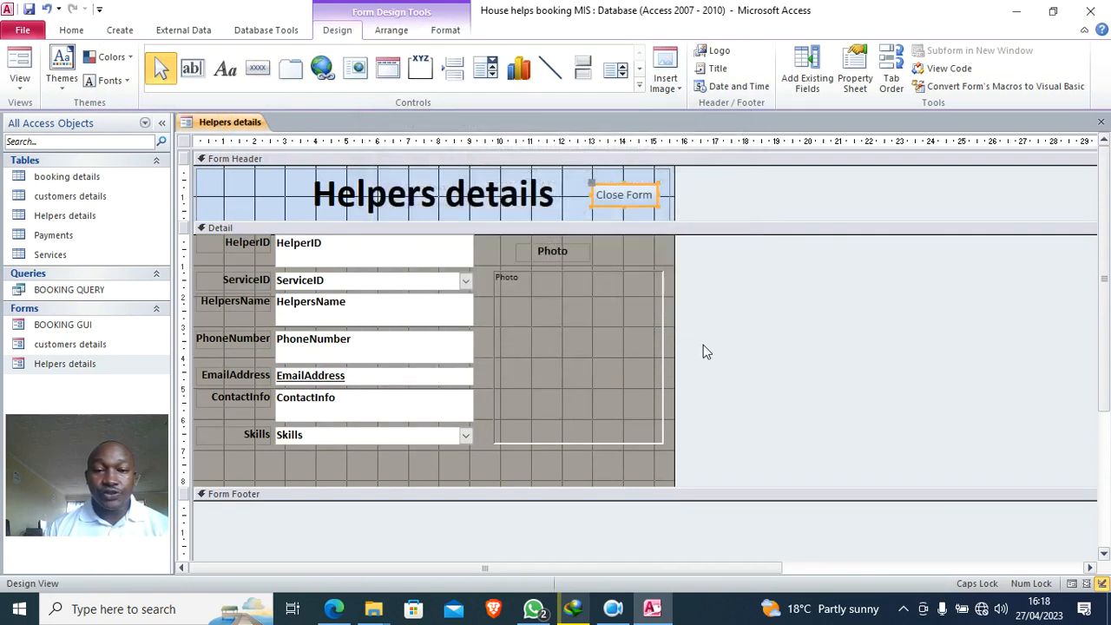
- Fill the Close Form button red and make its text bold
left_click(459, 35)
left_click(666, 51)
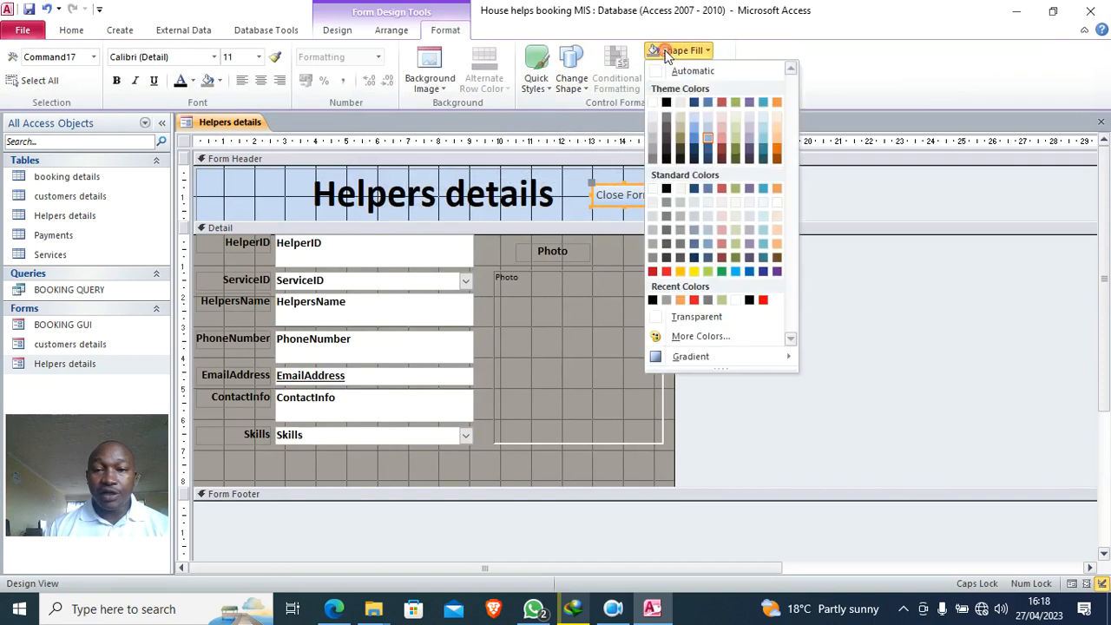
left_click(657, 272)
left_click(115, 81)
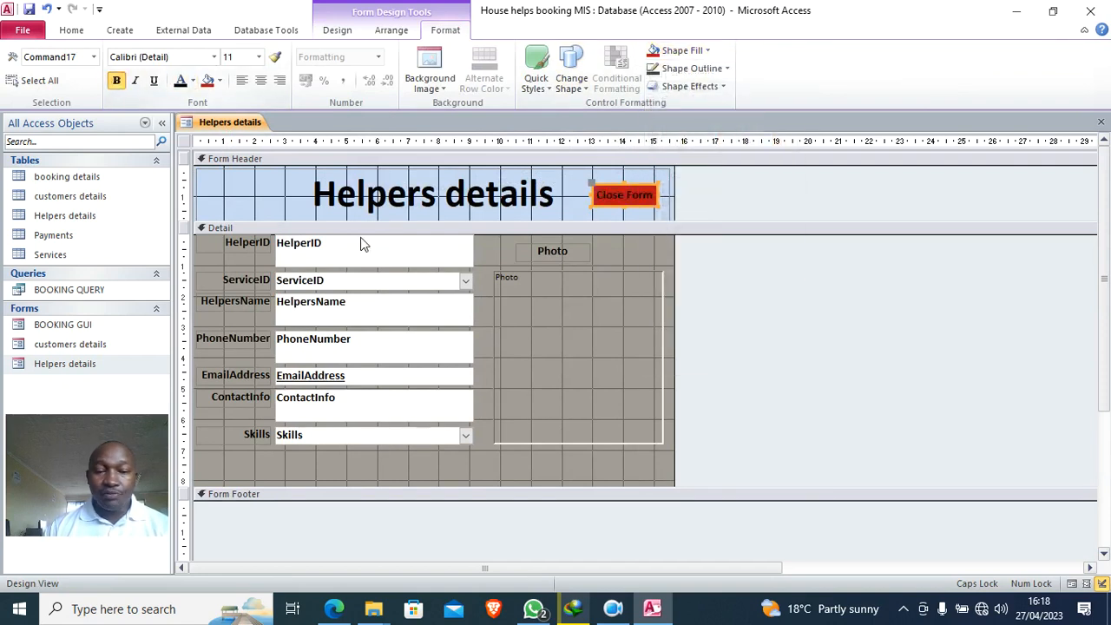
left_click(597, 375)
left_click(753, 414)
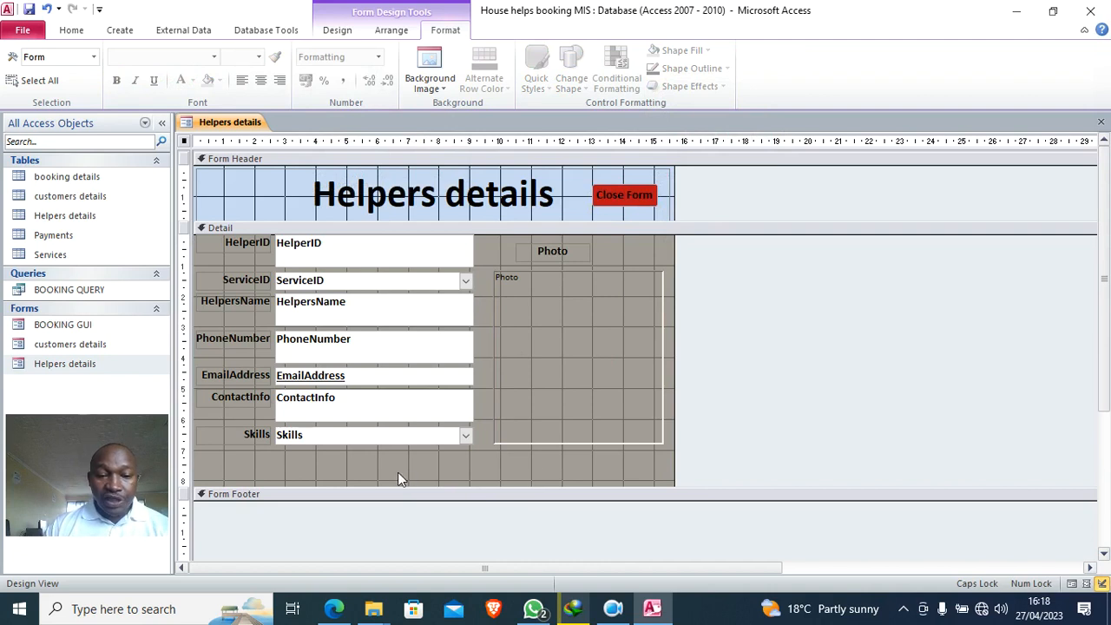
left_click(337, 30)
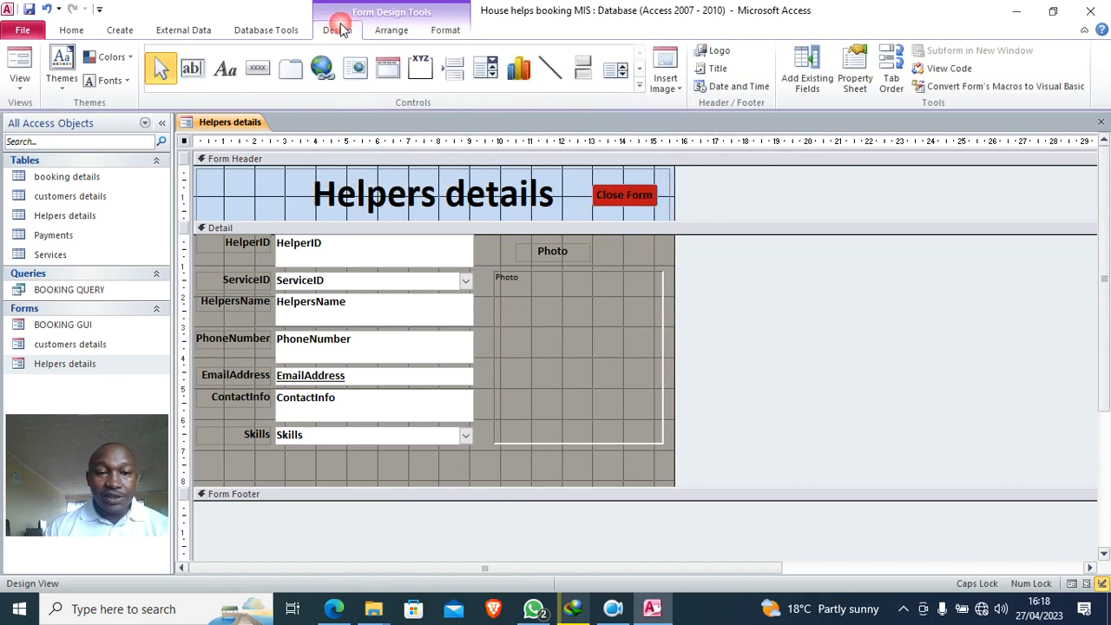
- Add a wide Add New Record text button below the Skills field
left_click(257, 67)
left_click_drag(418, 452, 545, 477)
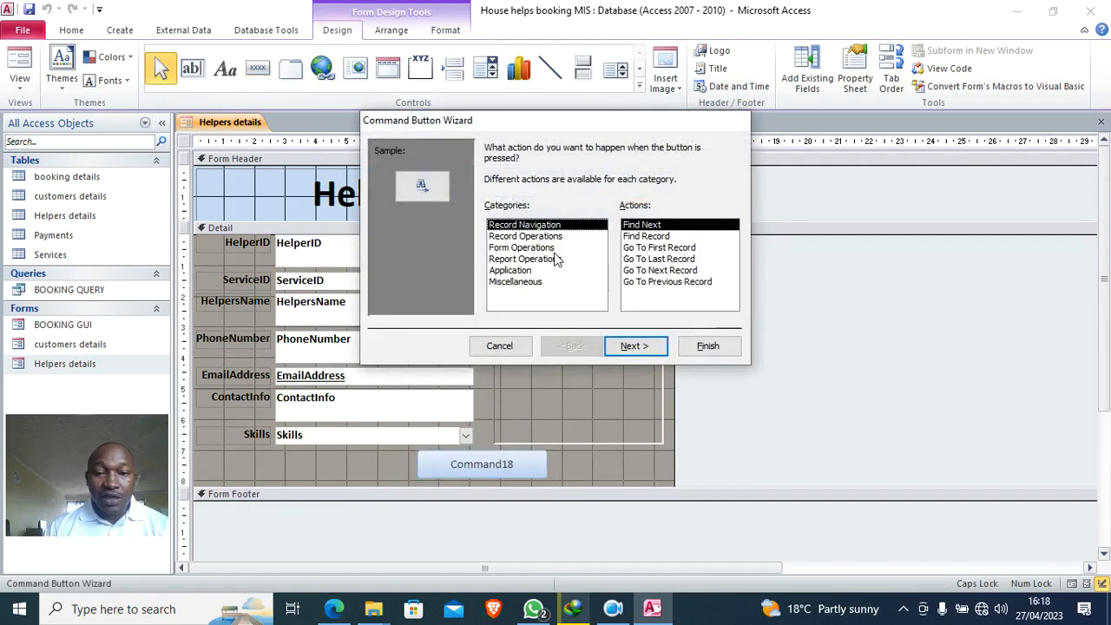
left_click(531, 236)
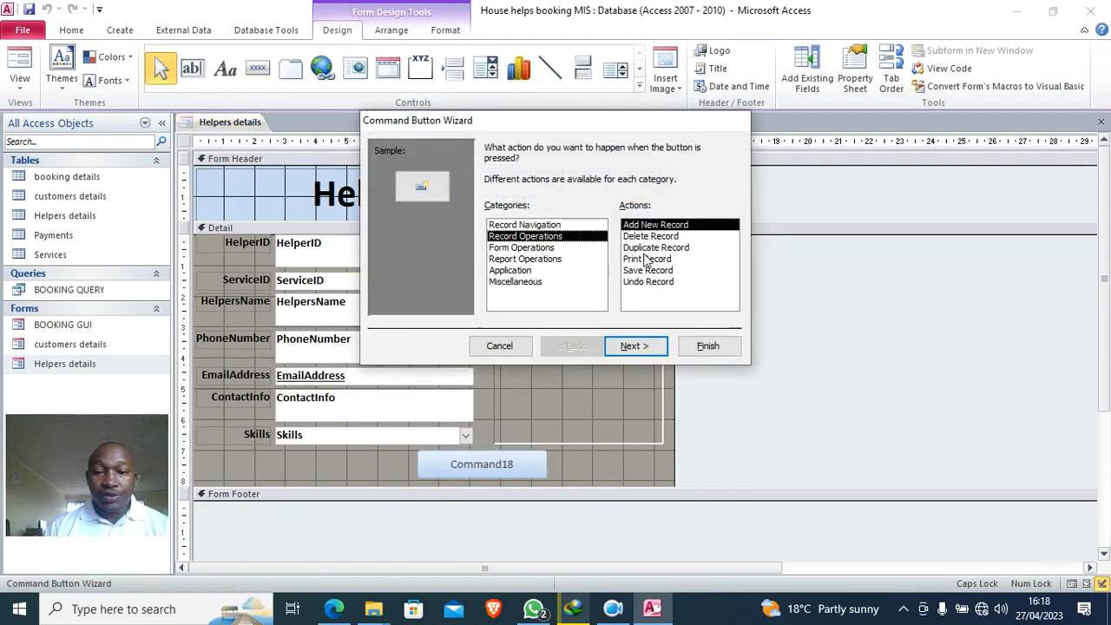
left_click(636, 346)
left_click(504, 214)
left_click(707, 345)
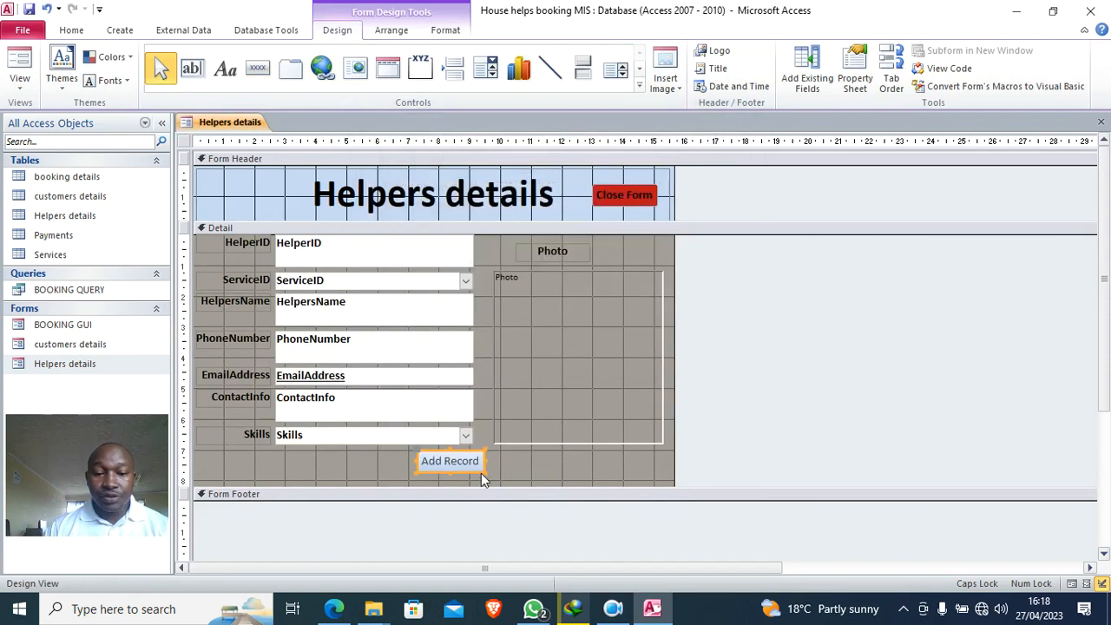
left_click_drag(480, 466, 593, 482)
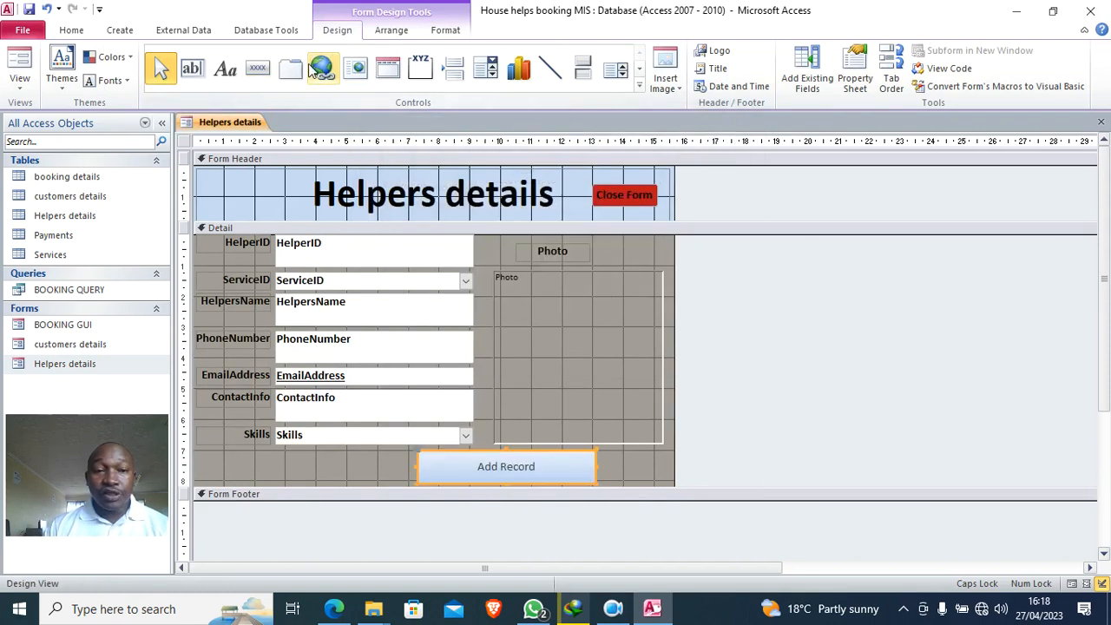
- Make the Add Record text 16-point bold and preview the form in Form View
left_click(445, 30)
left_click(258, 56)
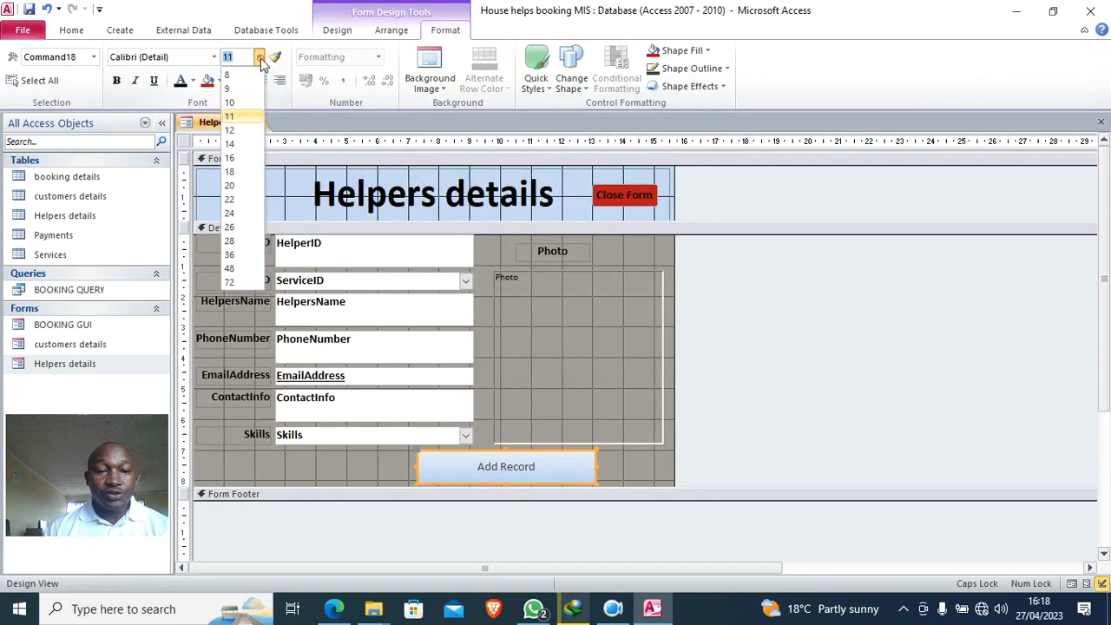
left_click(230, 158)
left_click(117, 79)
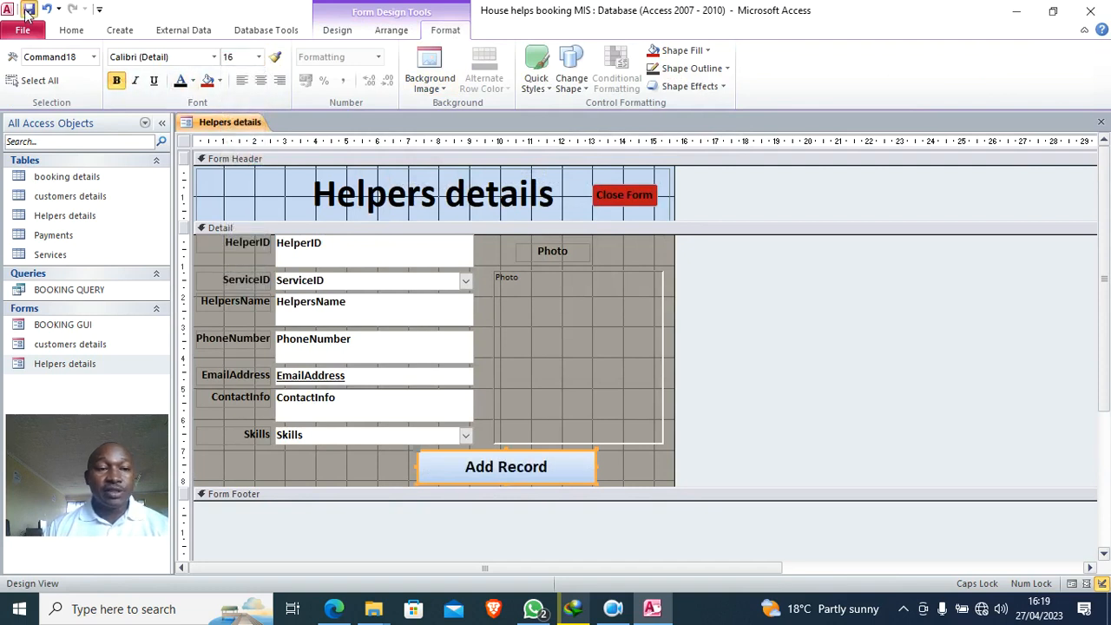
left_click(71, 30)
left_click(19, 68)
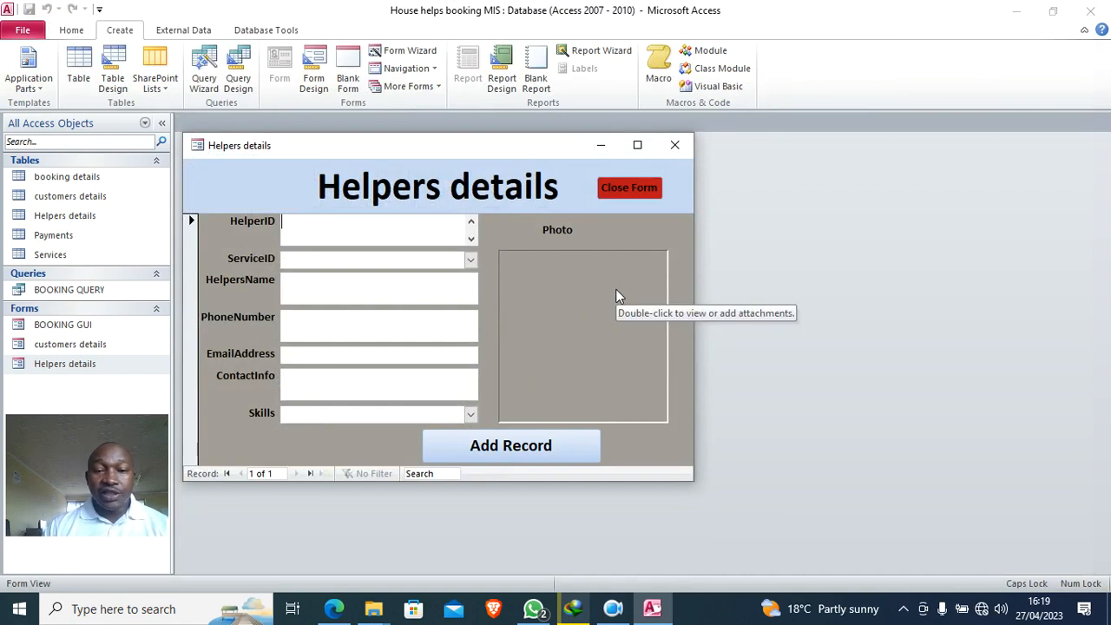
- Close the Helpers details form, then start and cancel a Form Wizard for Payments
left_click(659, 188)
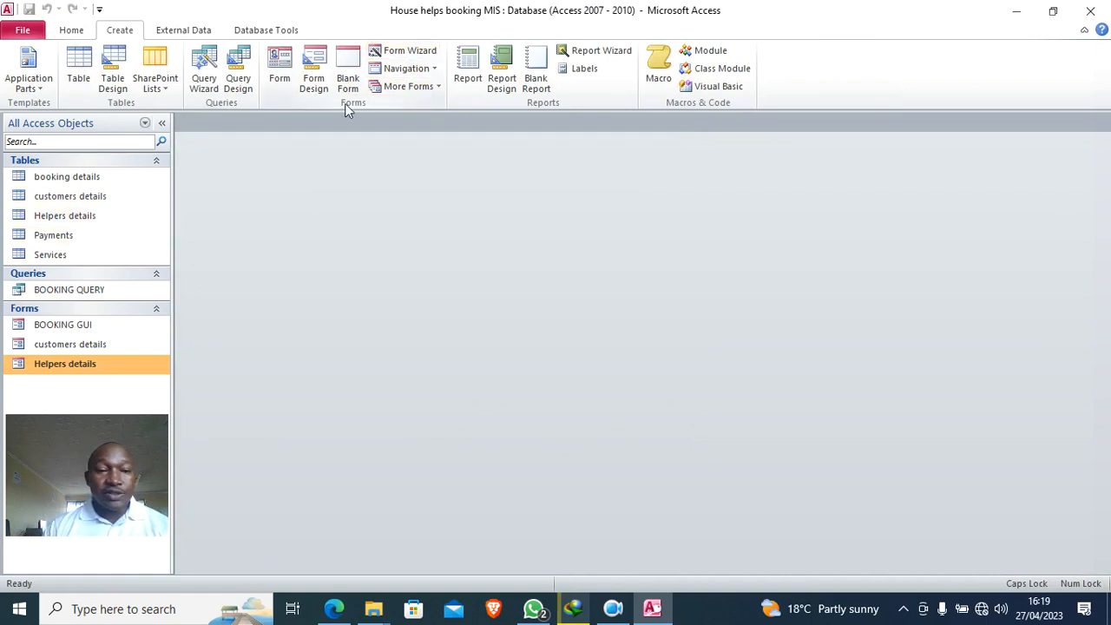
left_click(406, 50)
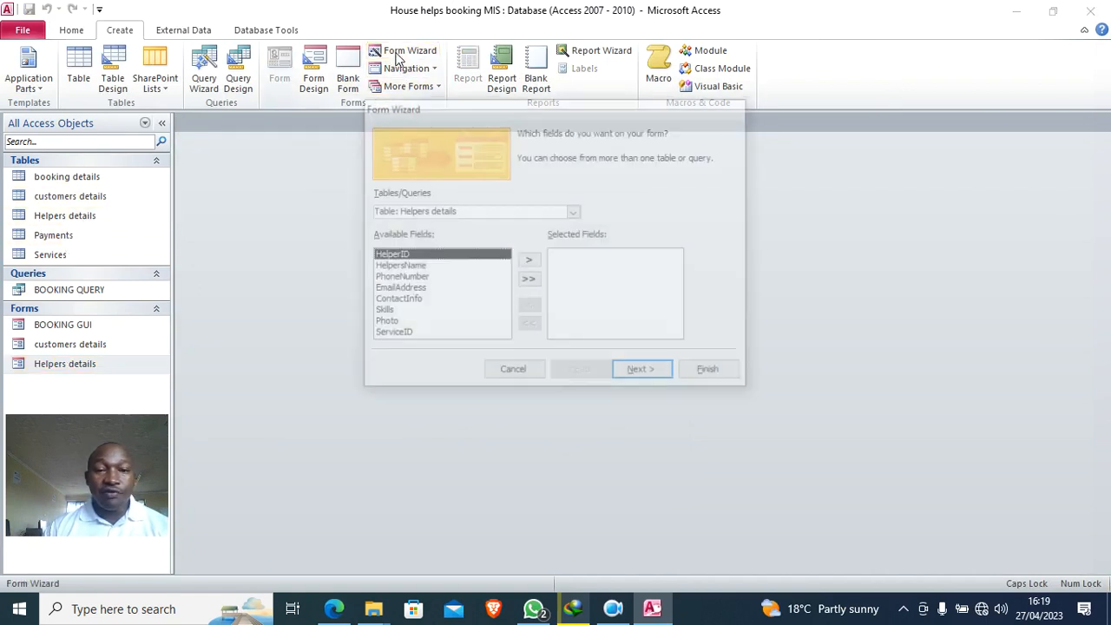
left_click(571, 212)
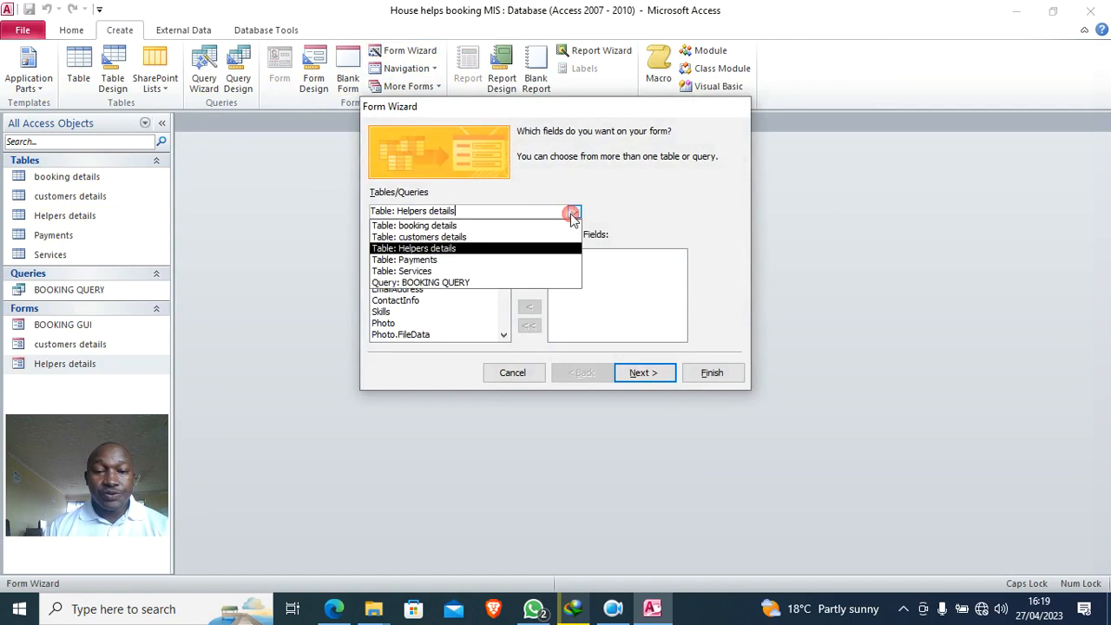
left_click(461, 260)
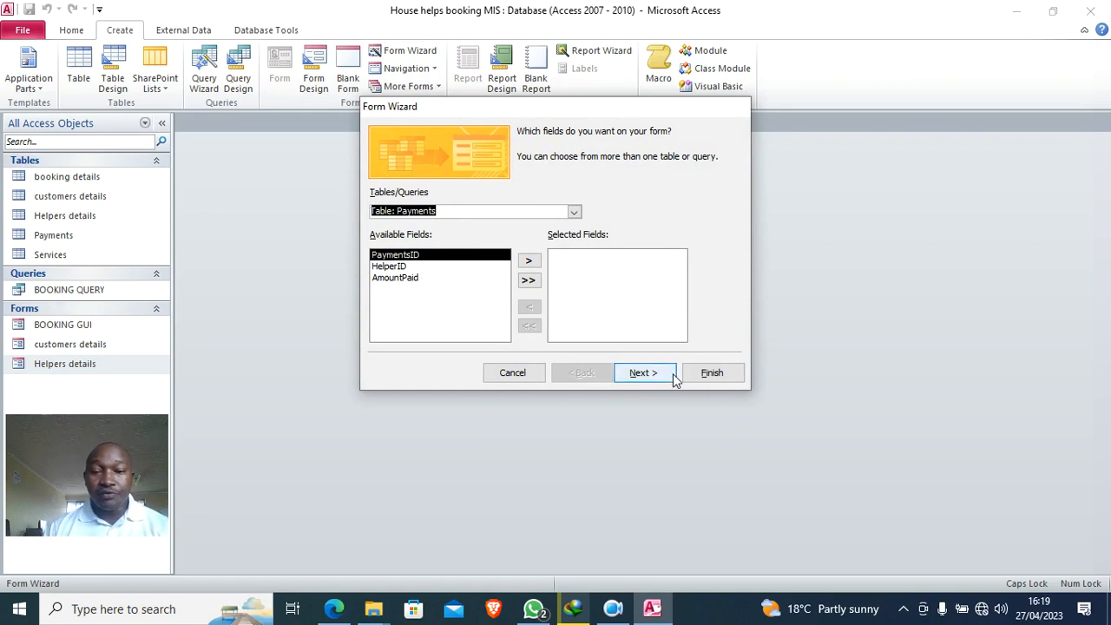
left_click(514, 372)
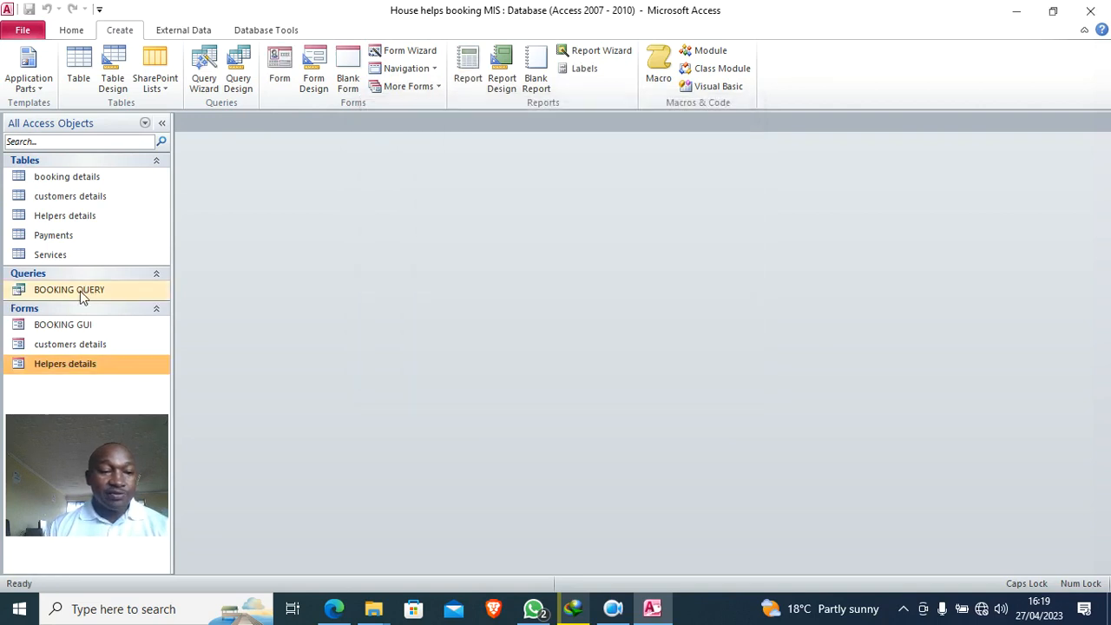
left_click(57, 257)
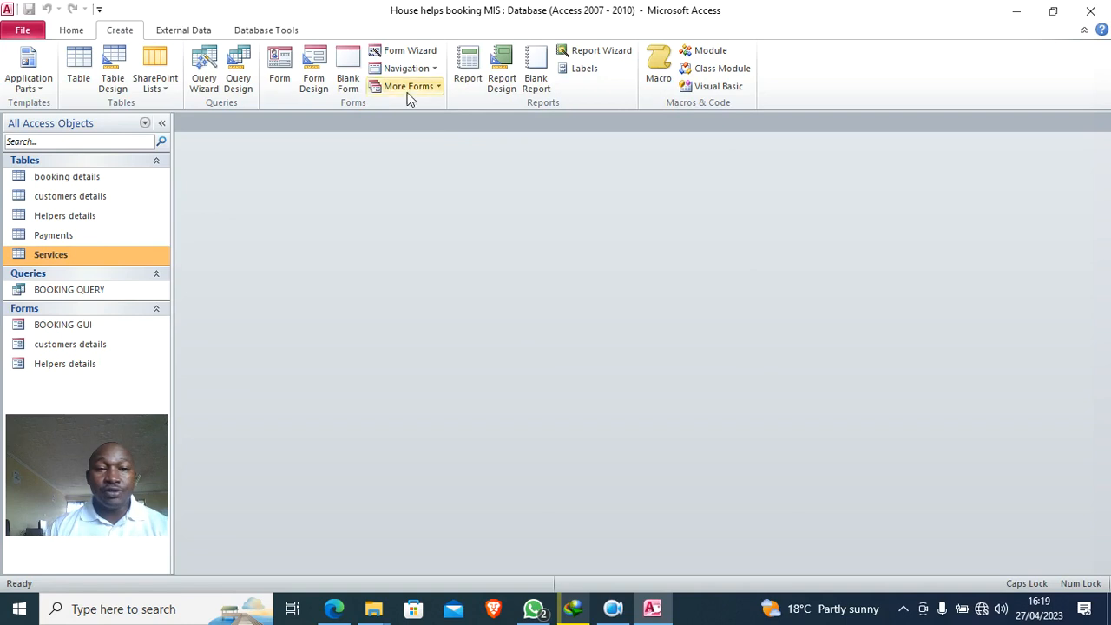
- Build a columnar Services form from all four Services fields with the Form Wizard
left_click(413, 52)
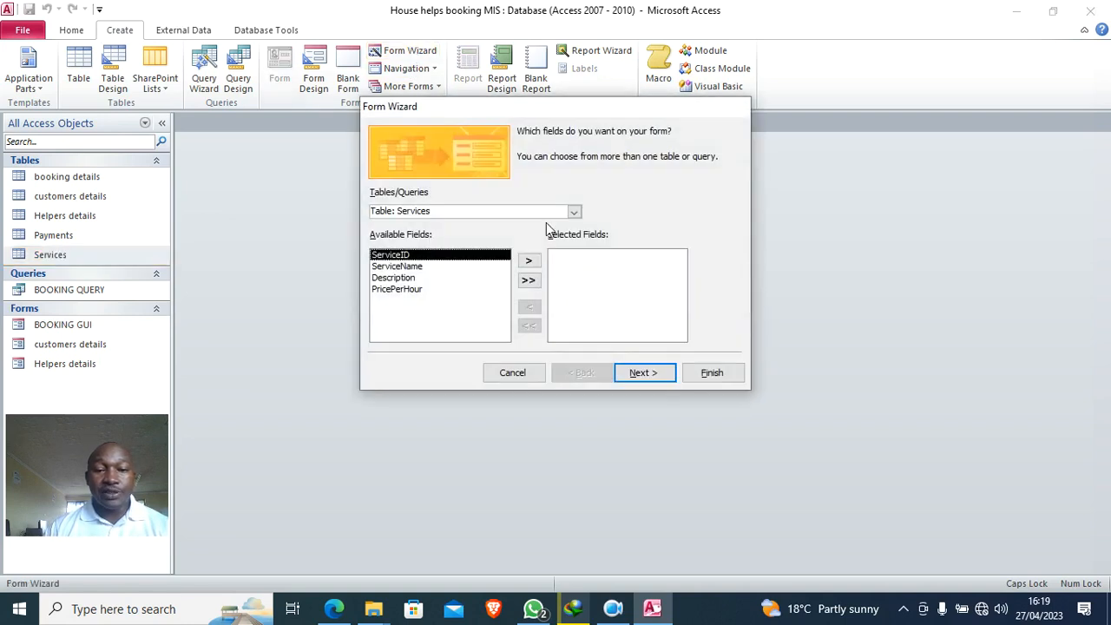
left_click(531, 280)
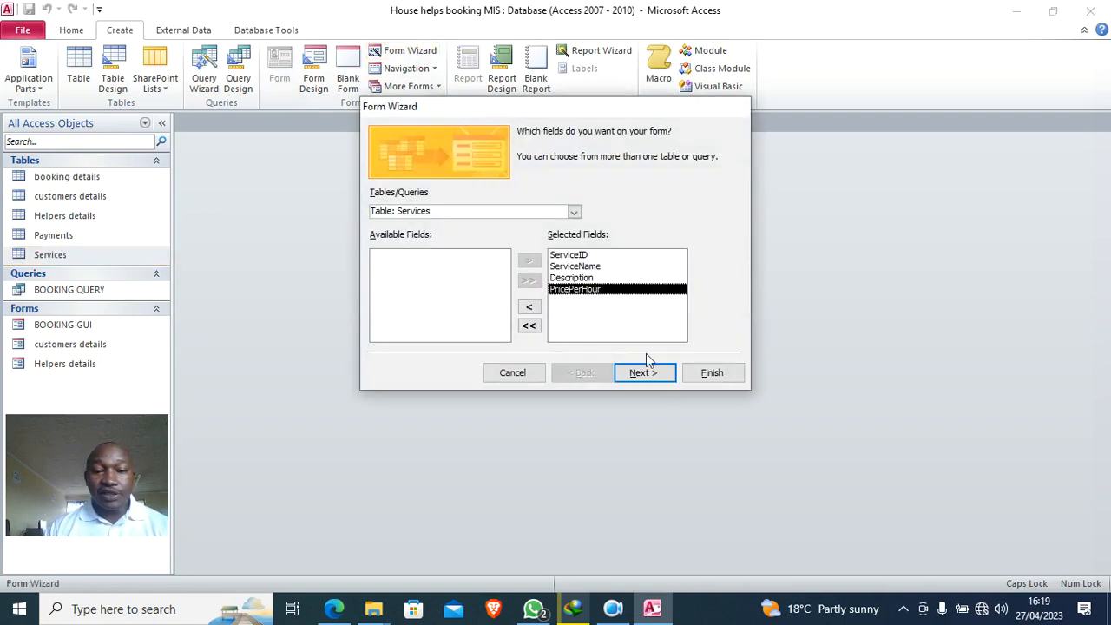
left_click(647, 386)
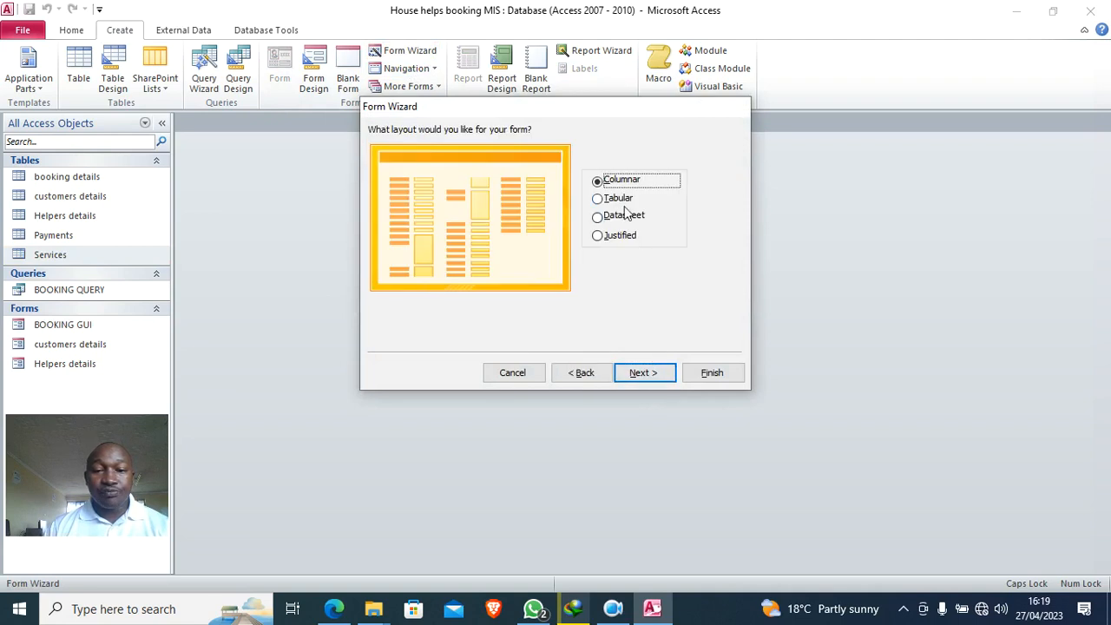
left_click(647, 370)
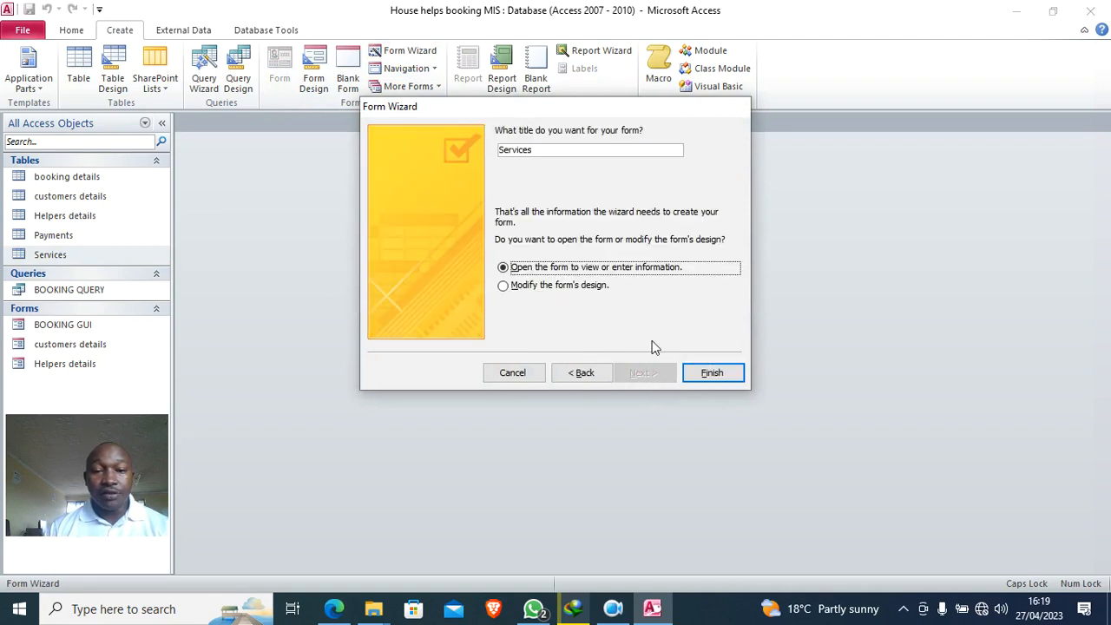
left_click(712, 374)
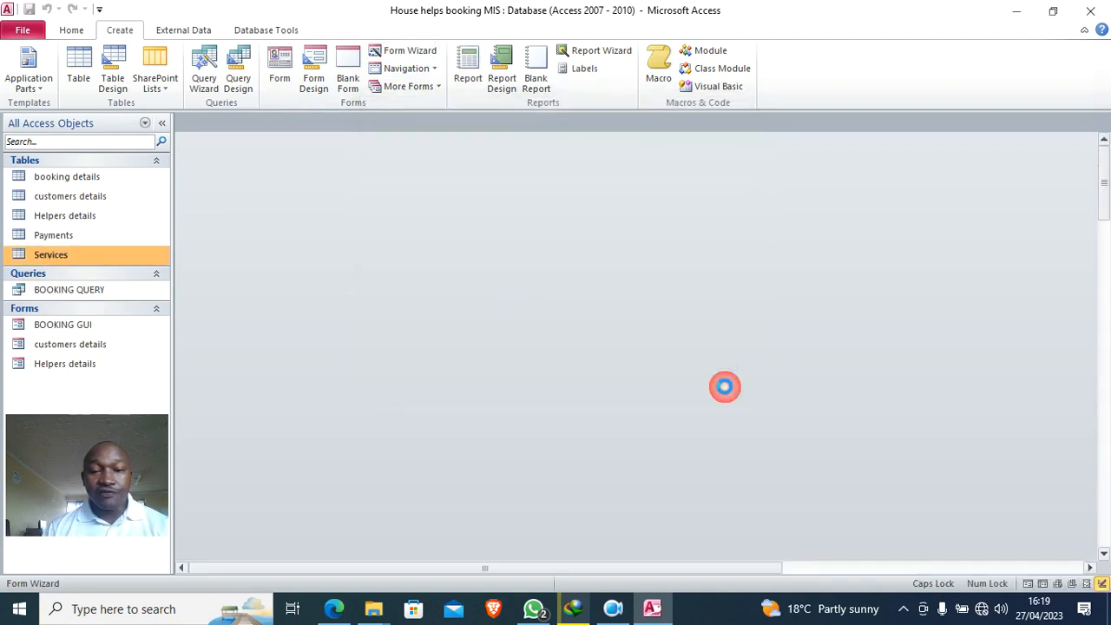
right_click(724, 205)
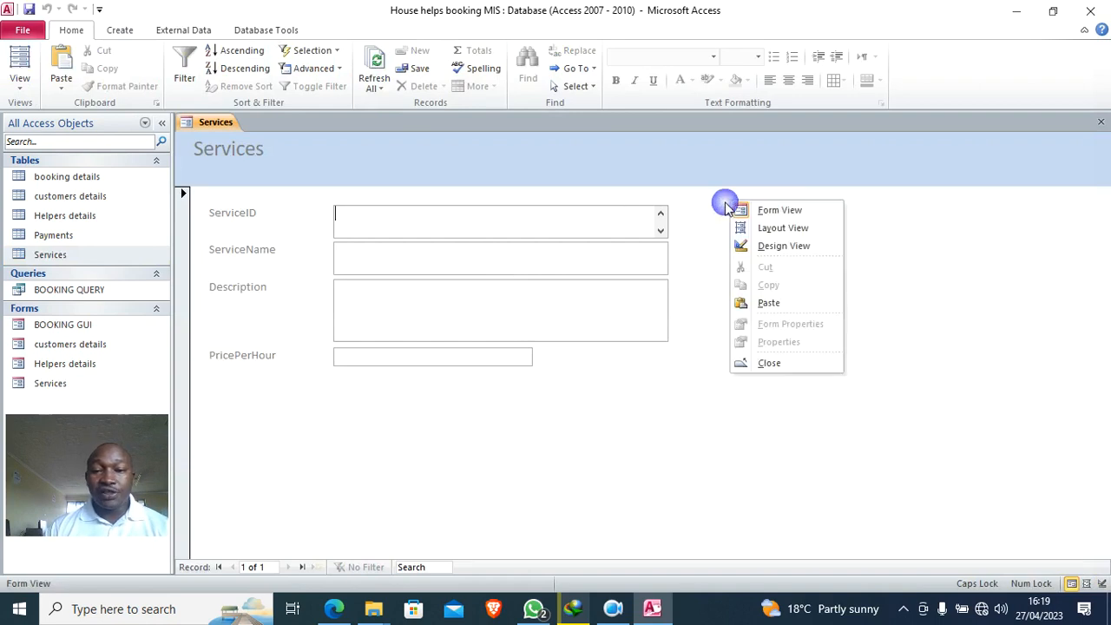
- In Design View, set all four Services text boxes to 0.52cm height and 6.45cm width
left_click(748, 244)
left_click_drag(597, 247, 562, 387)
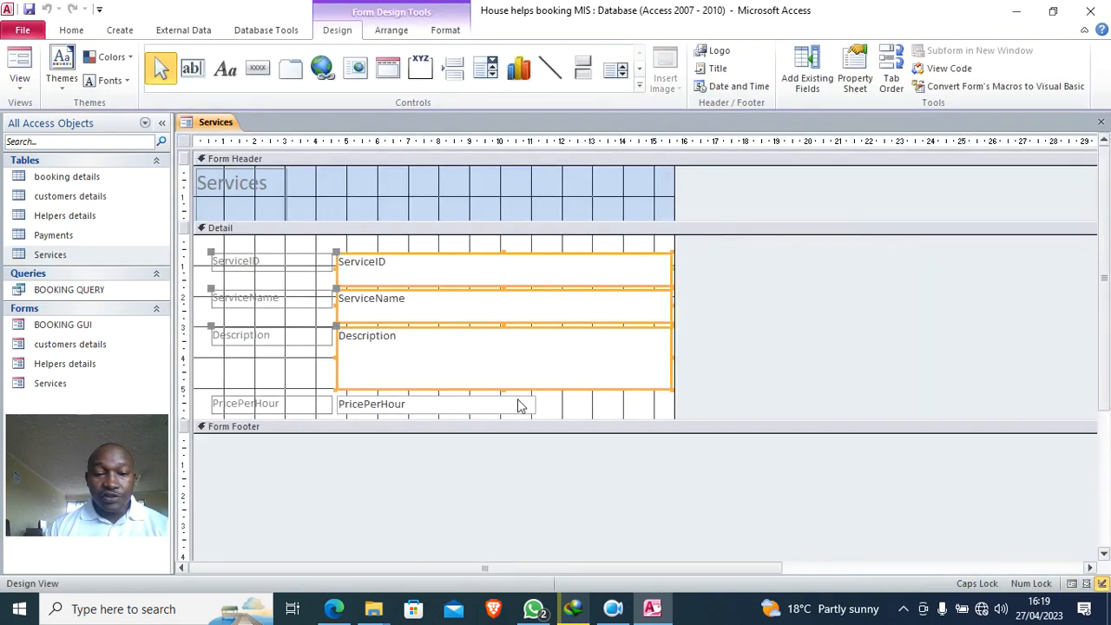
left_click(644, 407)
left_click(512, 408)
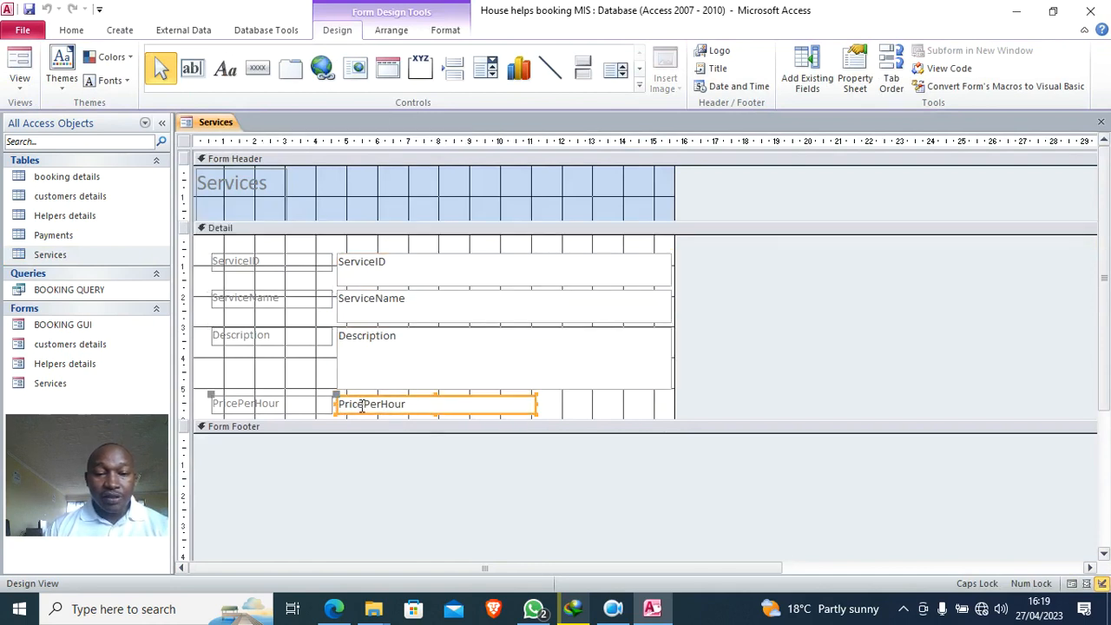
left_click(857, 80)
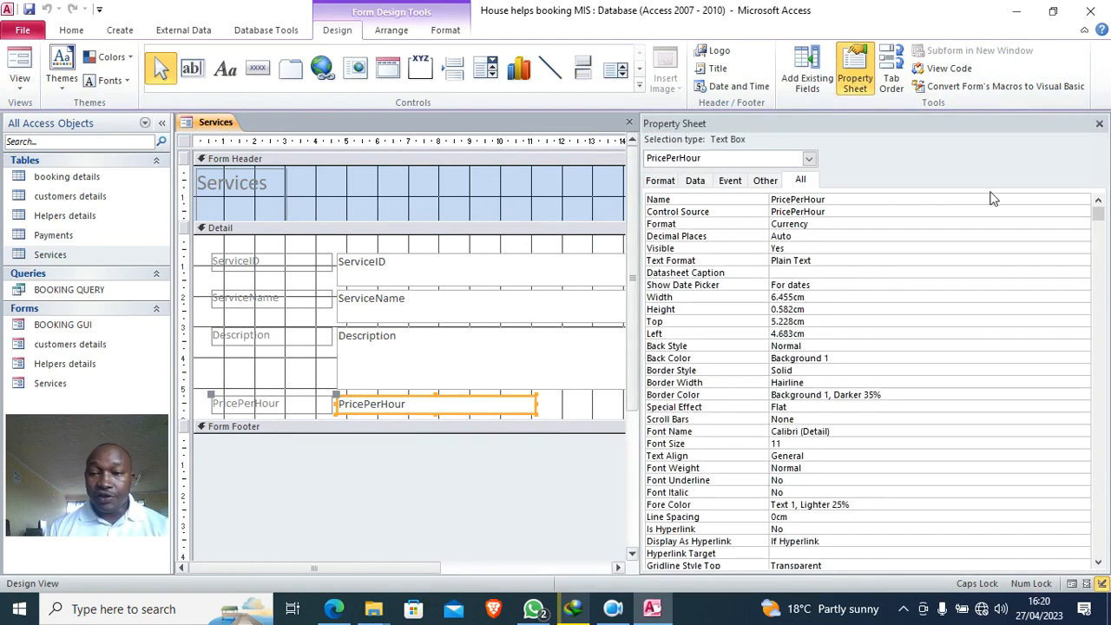
left_click_drag(548, 401, 420, 269)
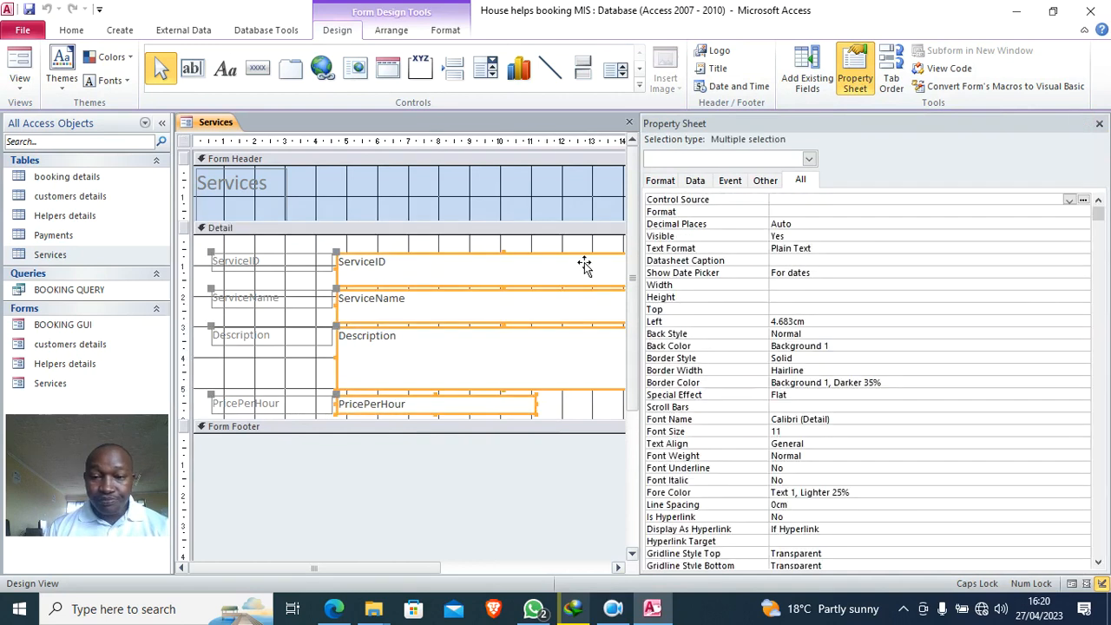
left_click(782, 296)
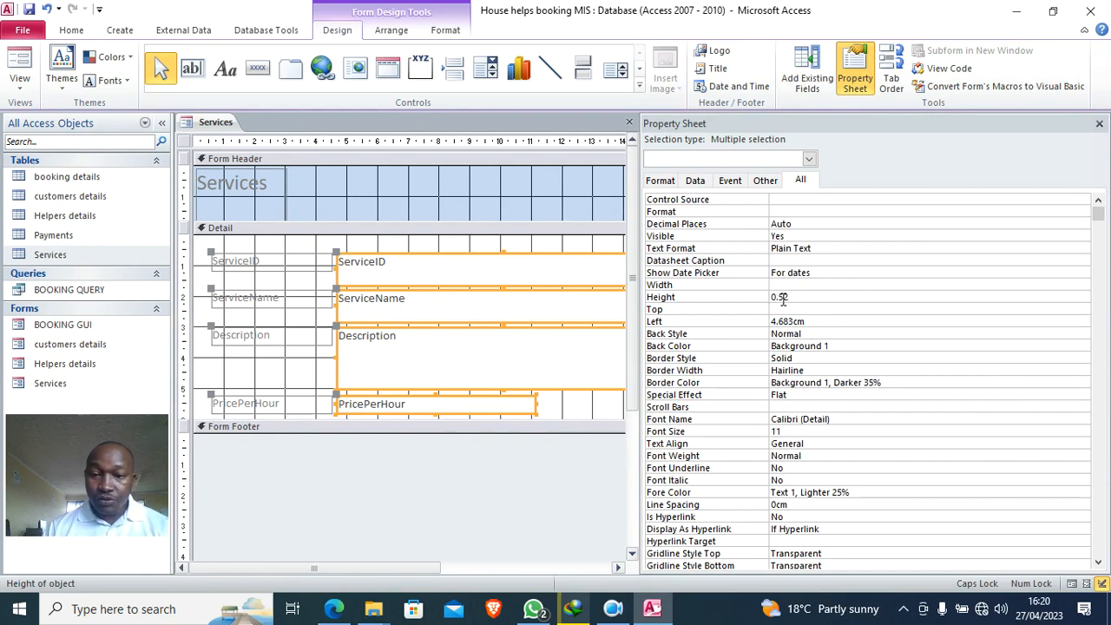
left_click(785, 284)
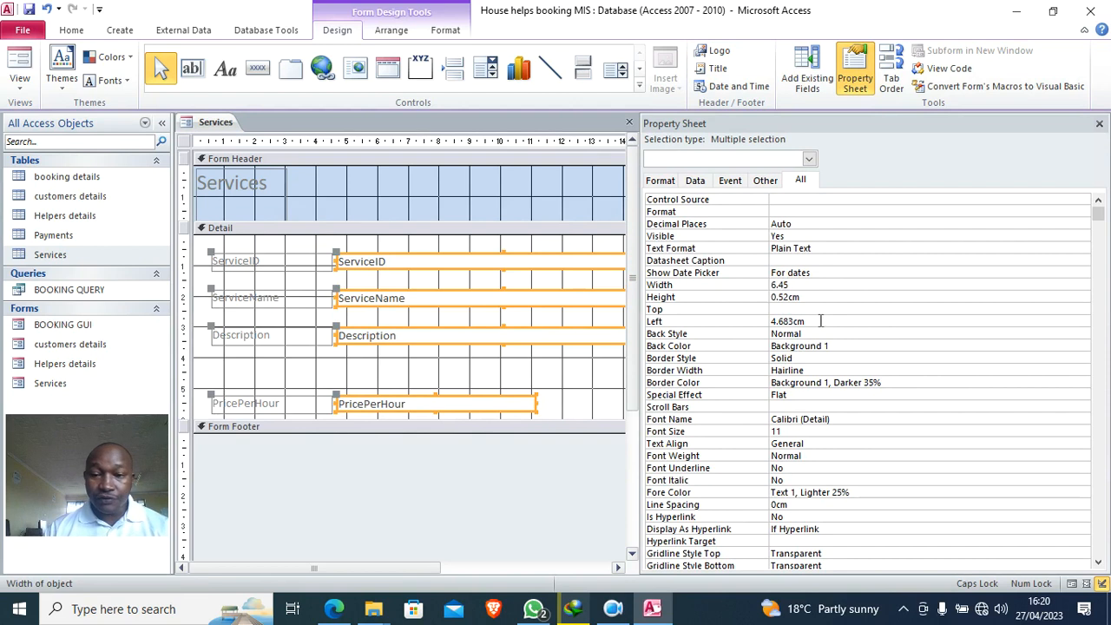
left_click(826, 313)
left_click(549, 393)
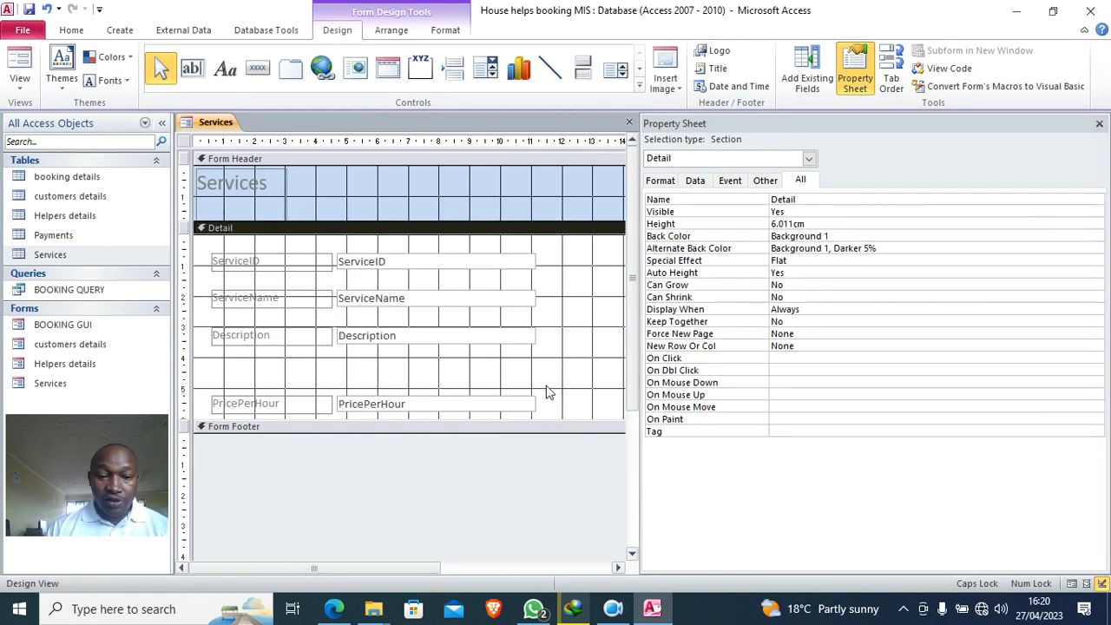
- Move PricePerHour directly below Description and bold all labels and text boxes
left_click_drag(569, 396, 275, 357)
left_click(561, 272)
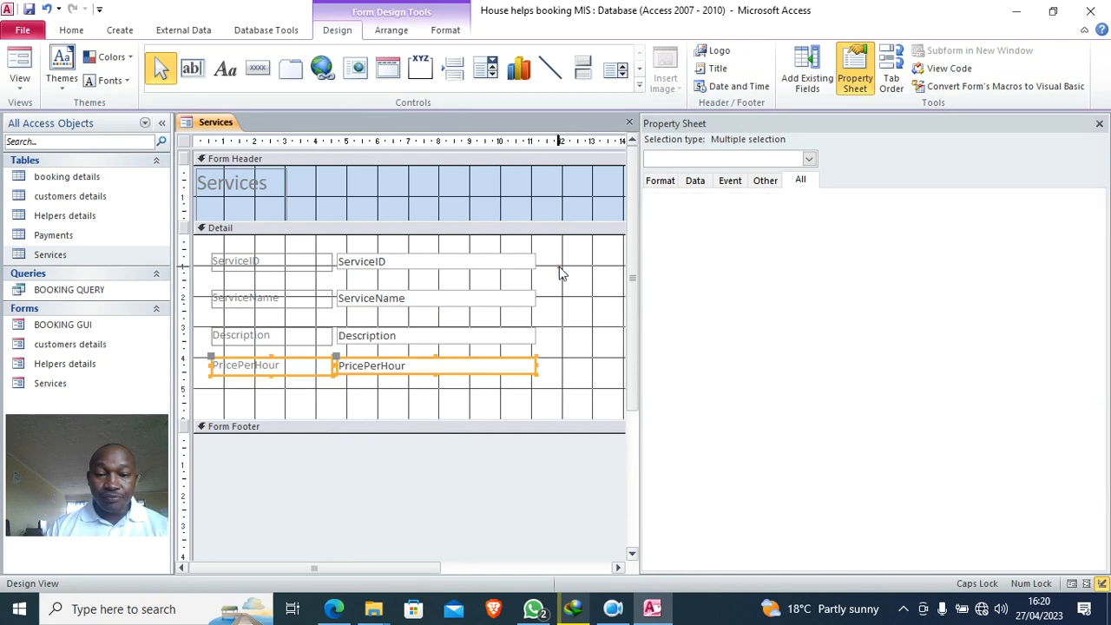
left_click_drag(218, 248, 529, 399)
left_click(446, 31)
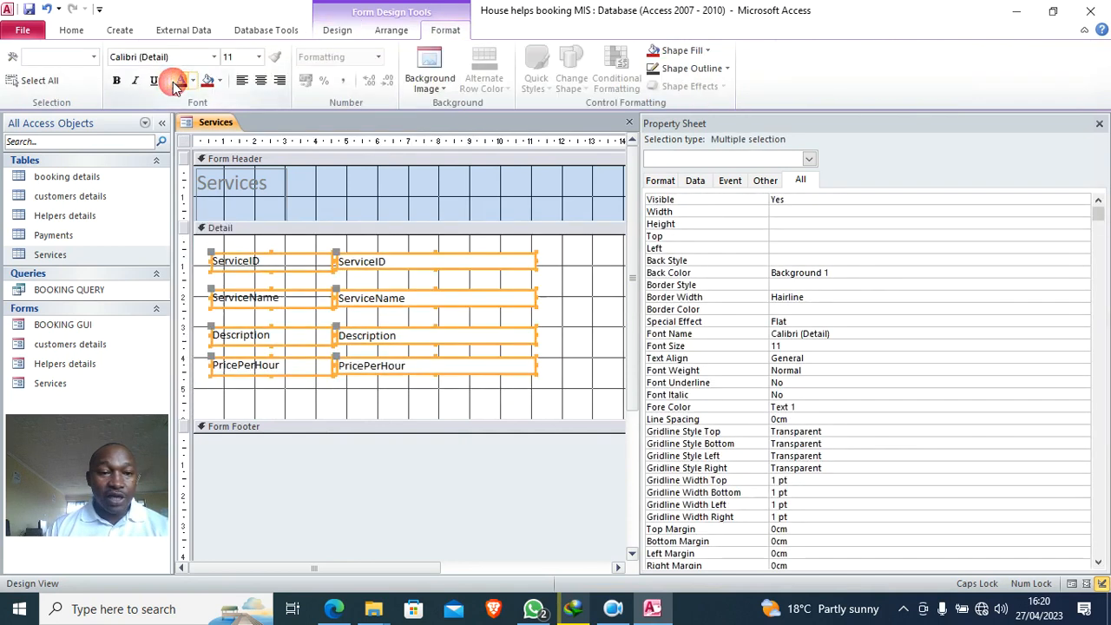
left_click(116, 80)
left_click(445, 397)
- Right-align and narrow the labels, then shift all fields left and up
left_click_drag(298, 390, 301, 258)
left_click(280, 80)
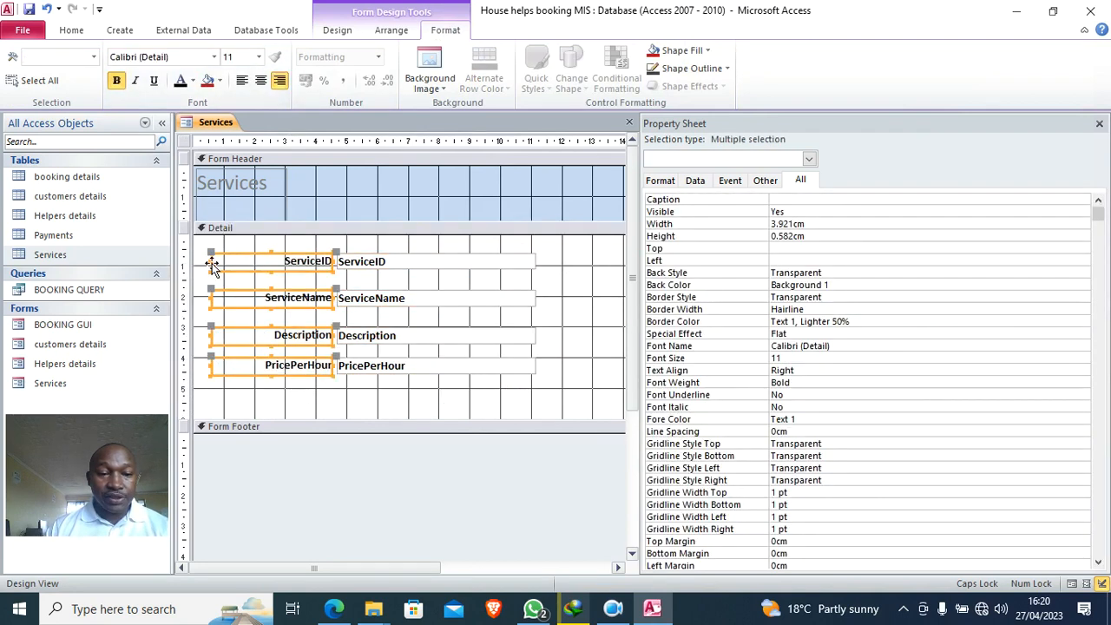
left_click_drag(209, 262, 258, 263)
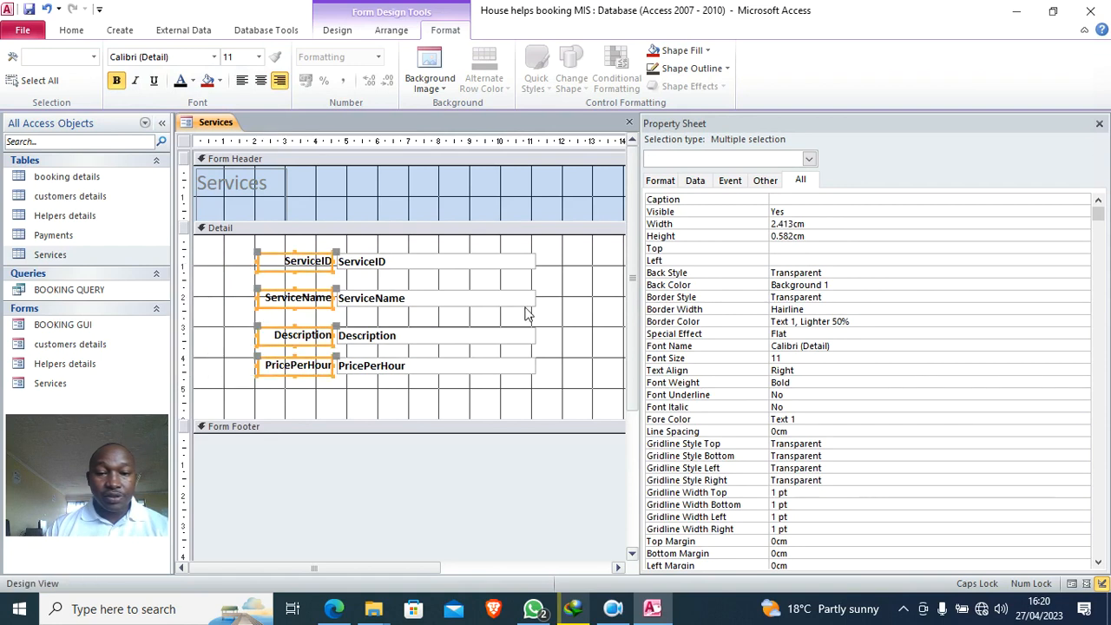
left_click(572, 276)
left_click_drag(577, 257, 306, 386)
left_click_drag(311, 345, 252, 327)
left_click(531, 326)
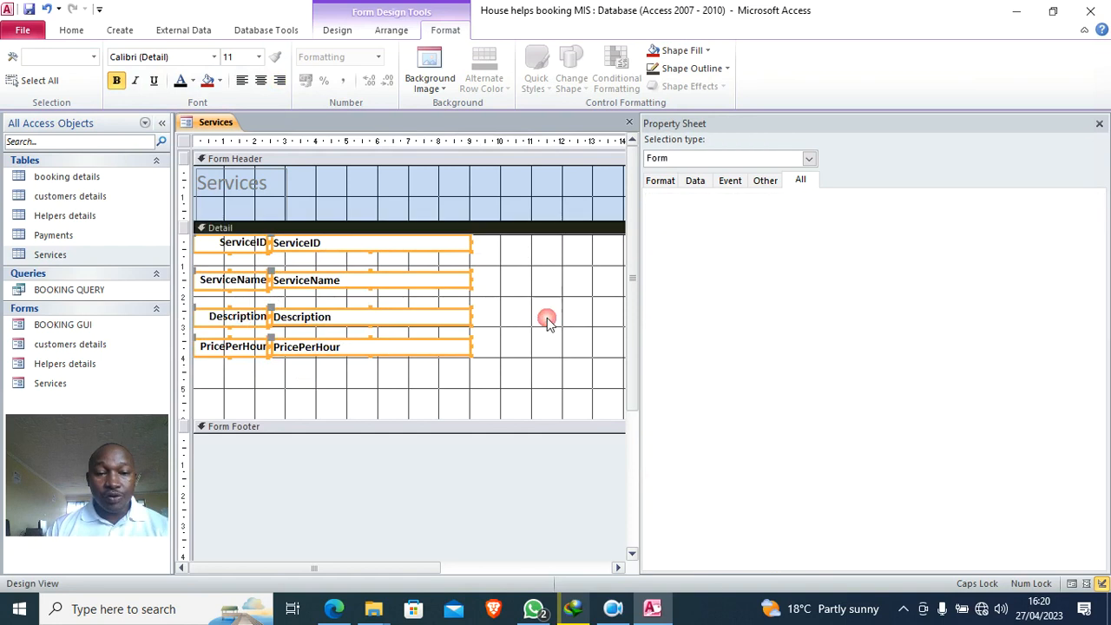
- Fill the Detail section grey, shorten it, and narrow the form width
right_click(524, 284)
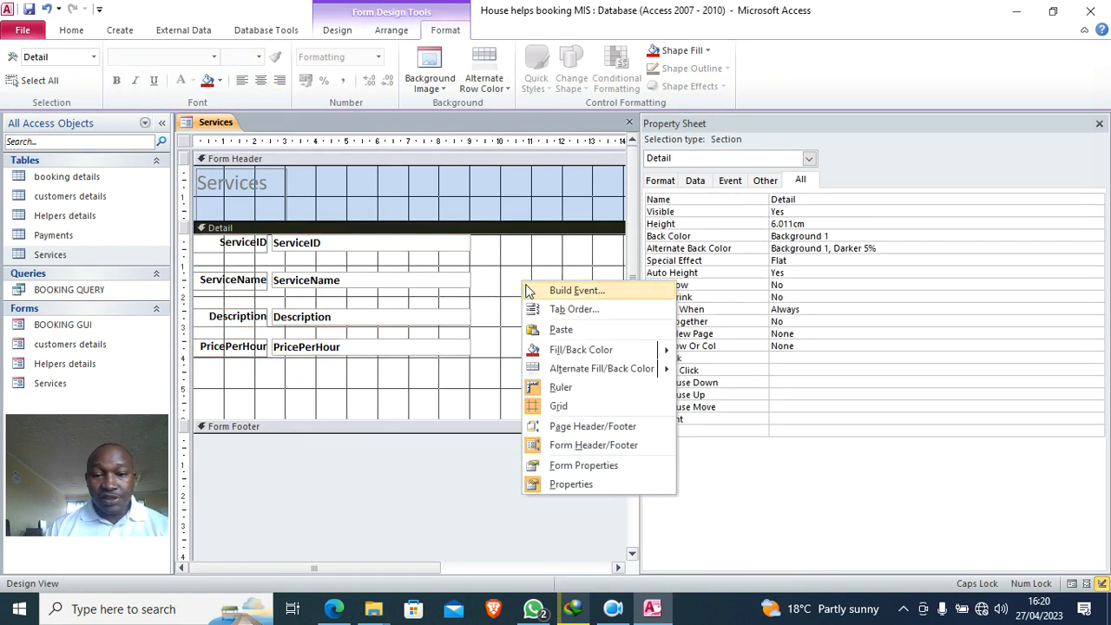
mouse_move(613, 356)
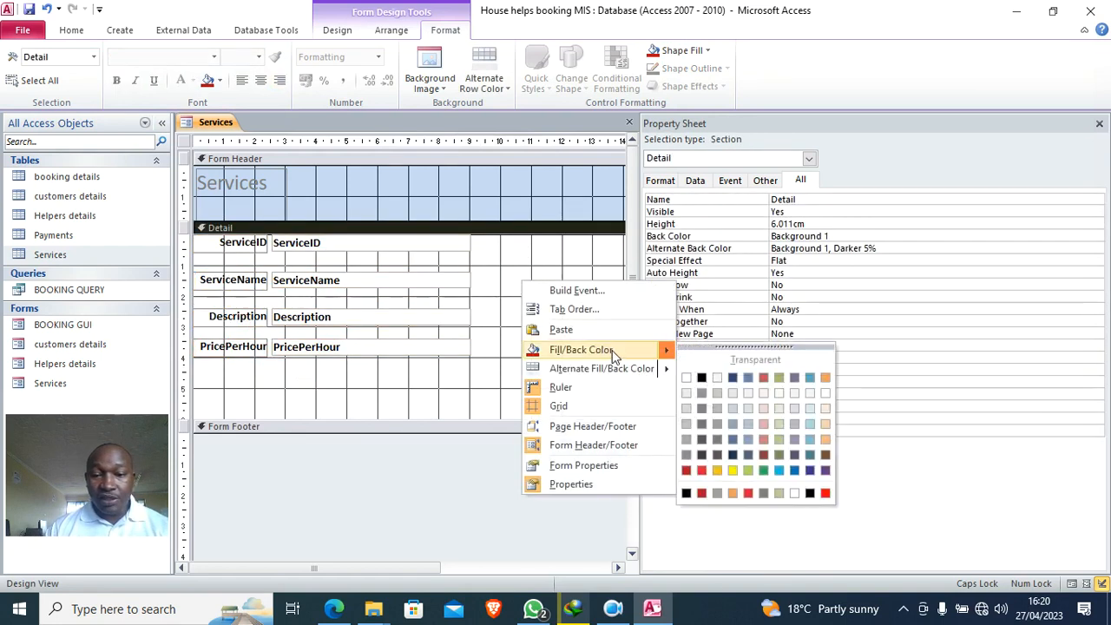
left_click(699, 410)
left_click_drag(378, 420, 352, 368)
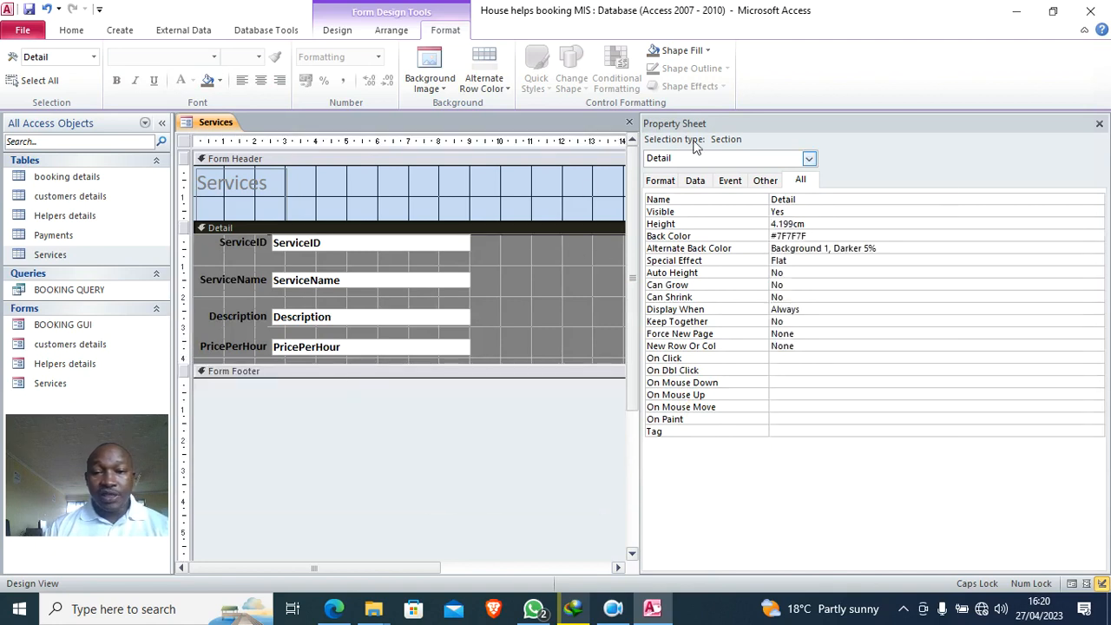
left_click_drag(636, 250, 784, 249)
left_click_drag(668, 258, 481, 252)
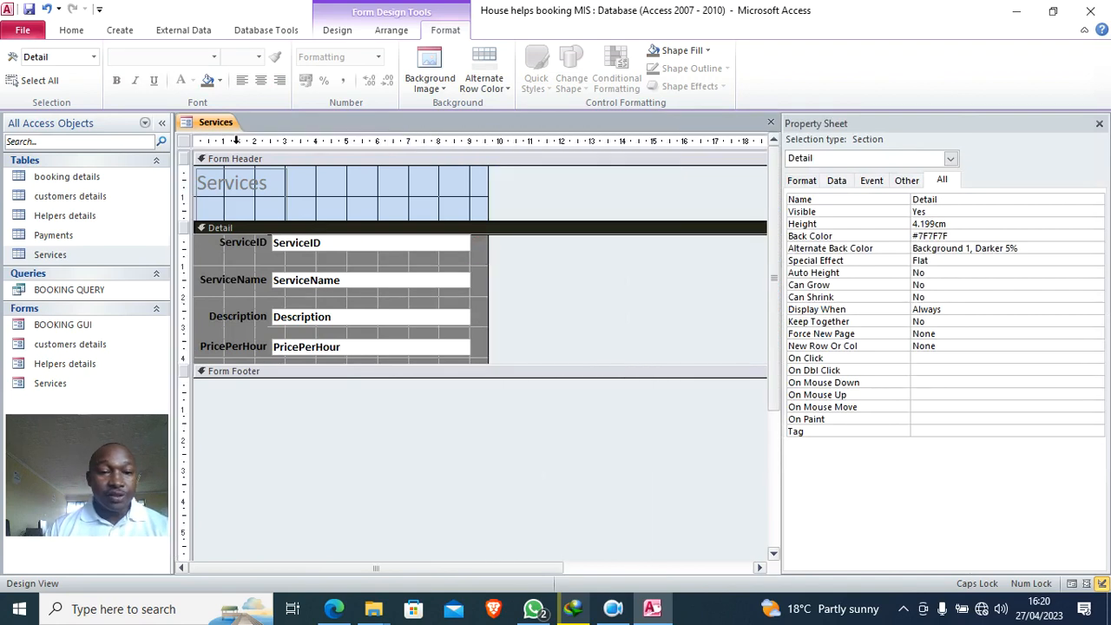
- Widen the Services heading and make it centred, 36-point, bold and black
left_click(249, 204)
left_click_drag(287, 198, 470, 199)
left_click(260, 79)
left_click(258, 57)
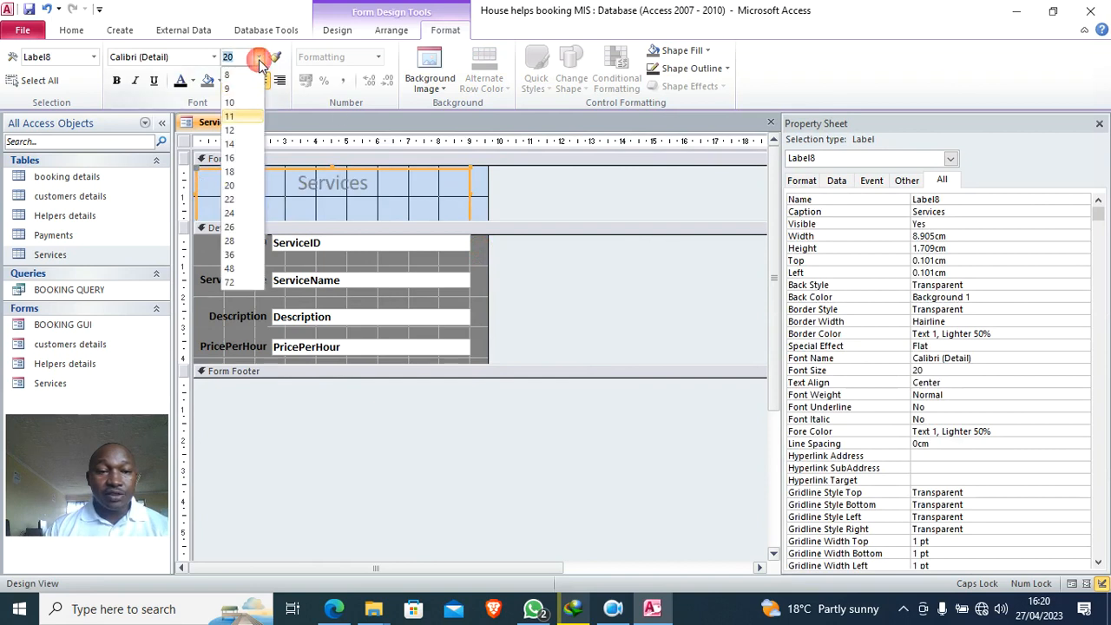
left_click(240, 256)
left_click(116, 80)
left_click(180, 80)
left_click(521, 291)
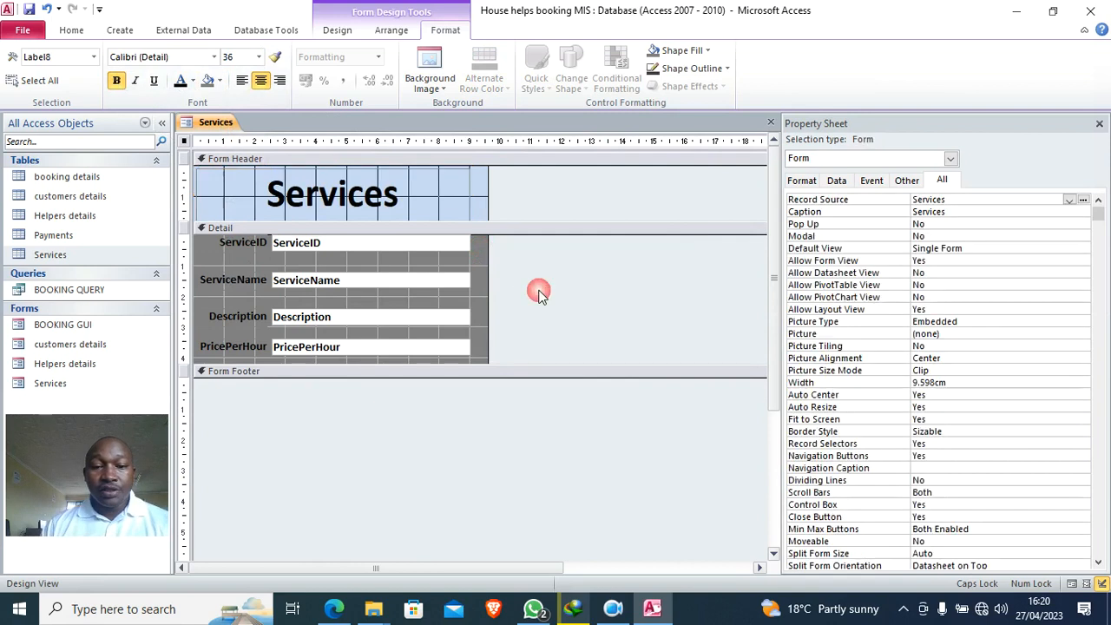
left_click(337, 29)
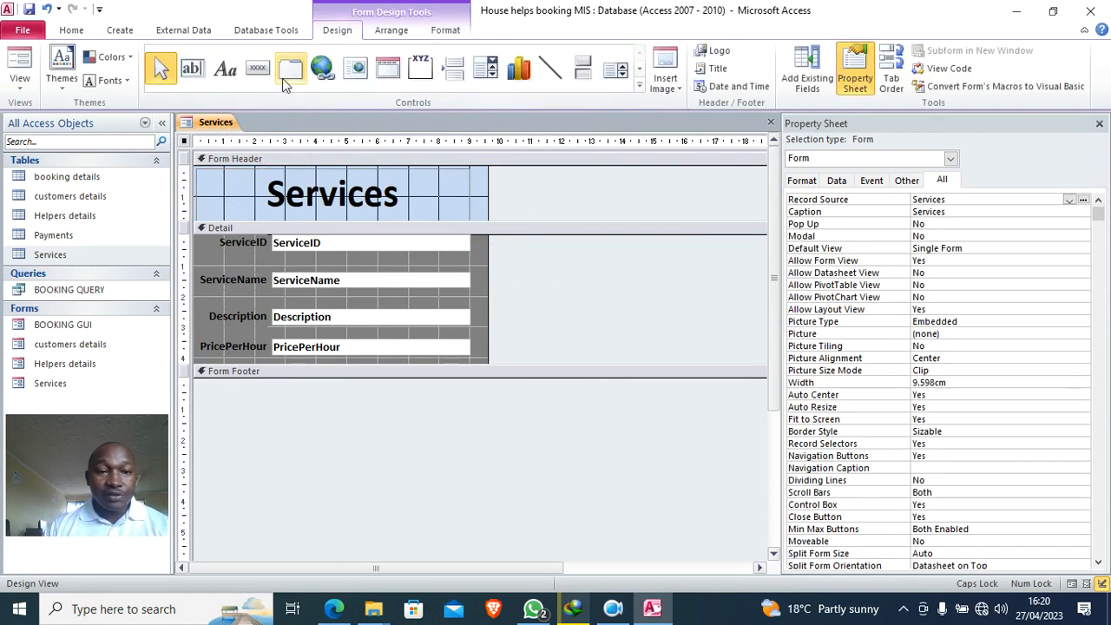
left_click(257, 68)
- Add a Close Form text button to the Services header
left_click_drag(438, 191, 469, 210)
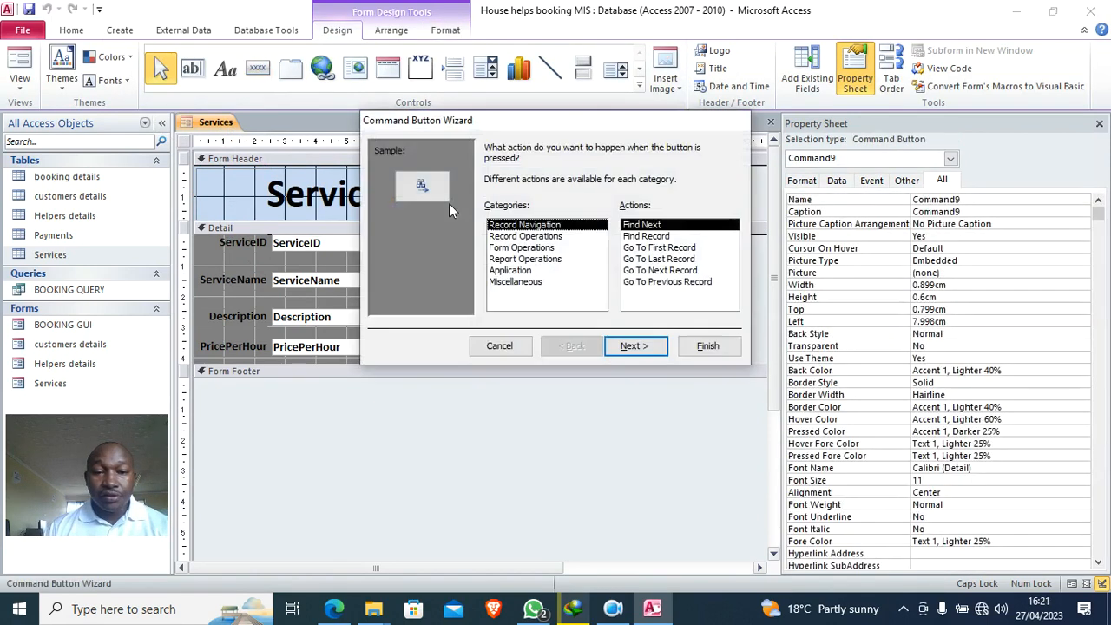
left_click(520, 247)
left_click(647, 236)
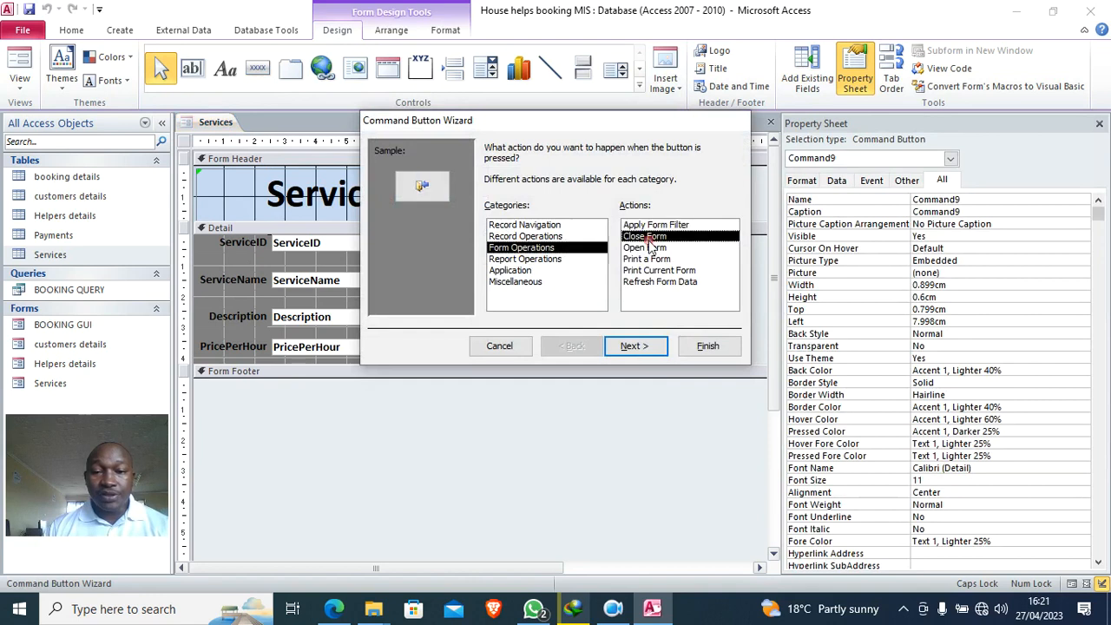
left_click(633, 345)
left_click(503, 212)
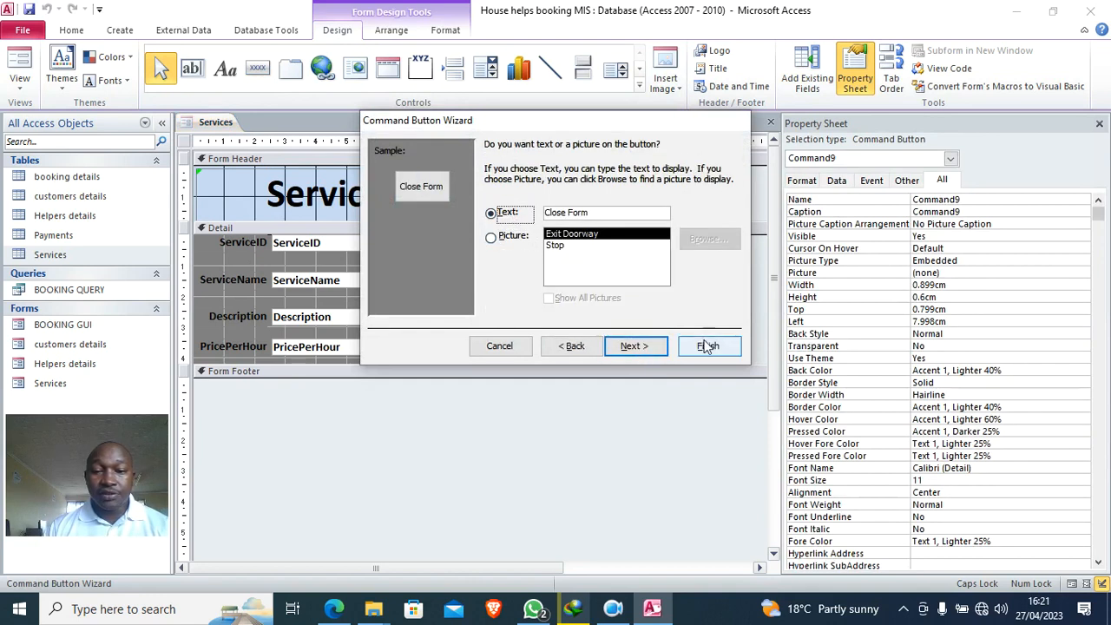
left_click(705, 352)
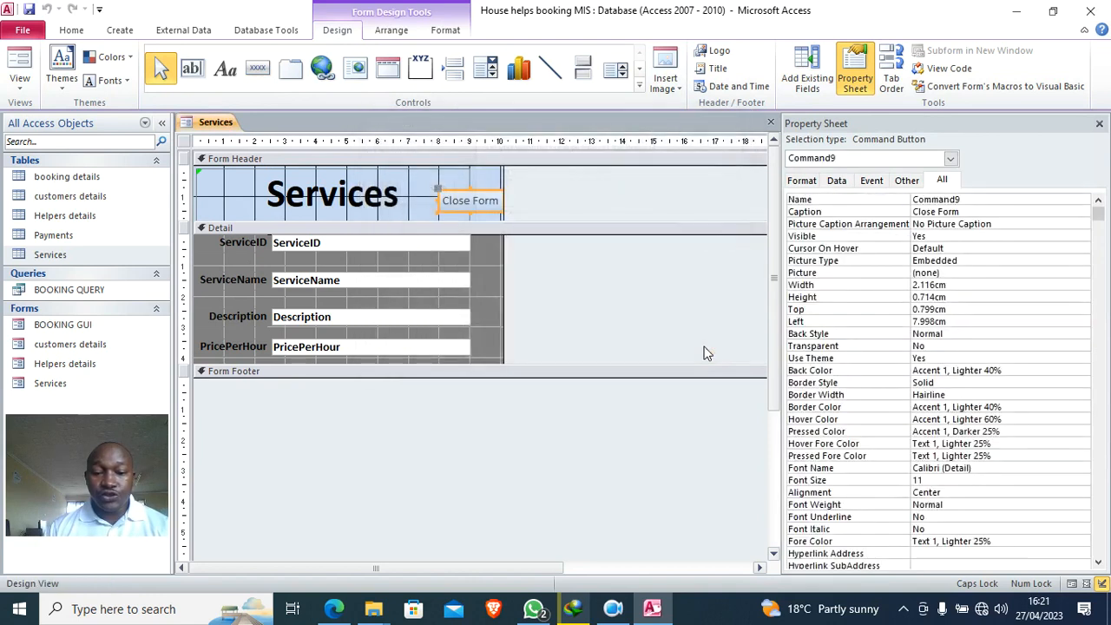
- Give the Close Form button dark grey fill and white text, and move it up-left
left_click(445, 29)
left_click(681, 50)
left_click(668, 150)
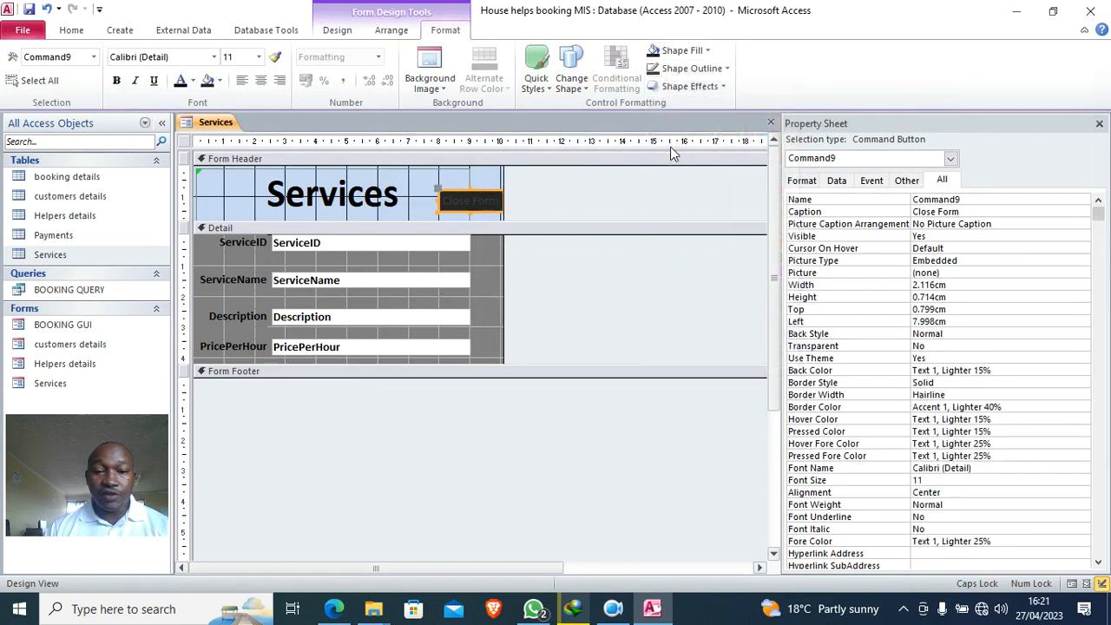
left_click(197, 80)
left_click(180, 132)
left_click(622, 258)
left_click_drag(470, 207, 451, 186)
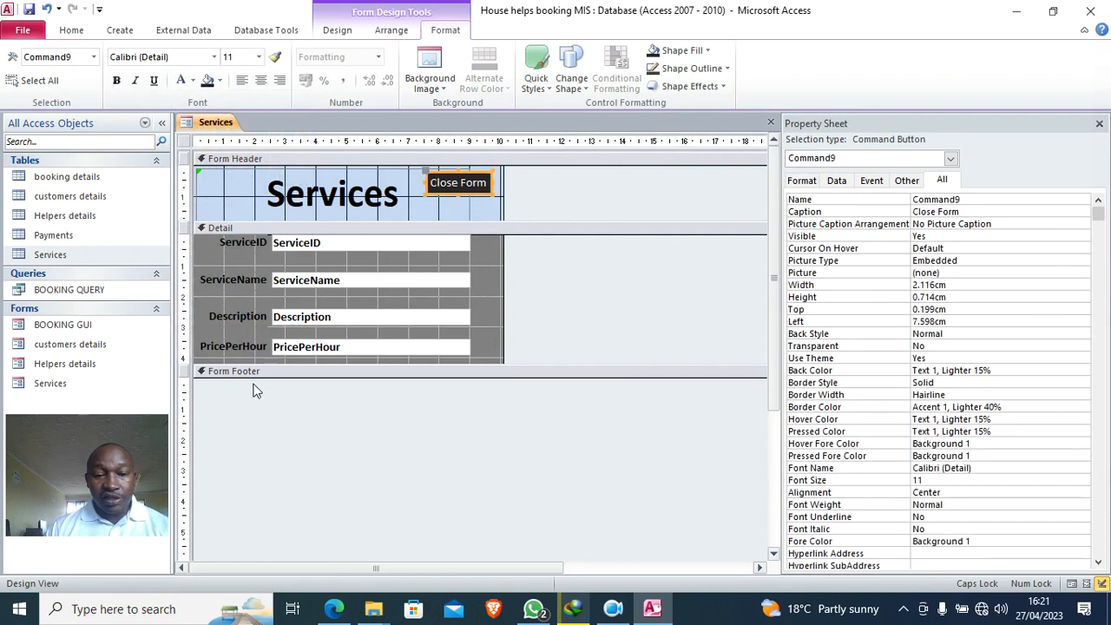
- Save the form, set Pop Up and Modal to Yes, and run it in Form View
left_click(31, 11)
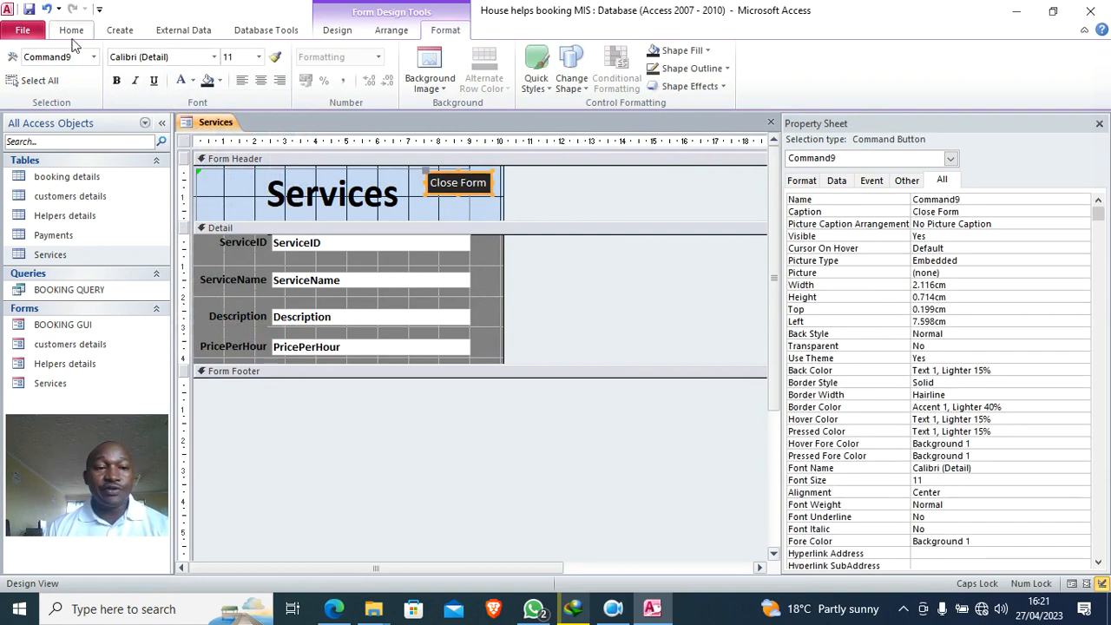
left_click(187, 160)
left_click(183, 140)
double_click(941, 223)
double_click(941, 236)
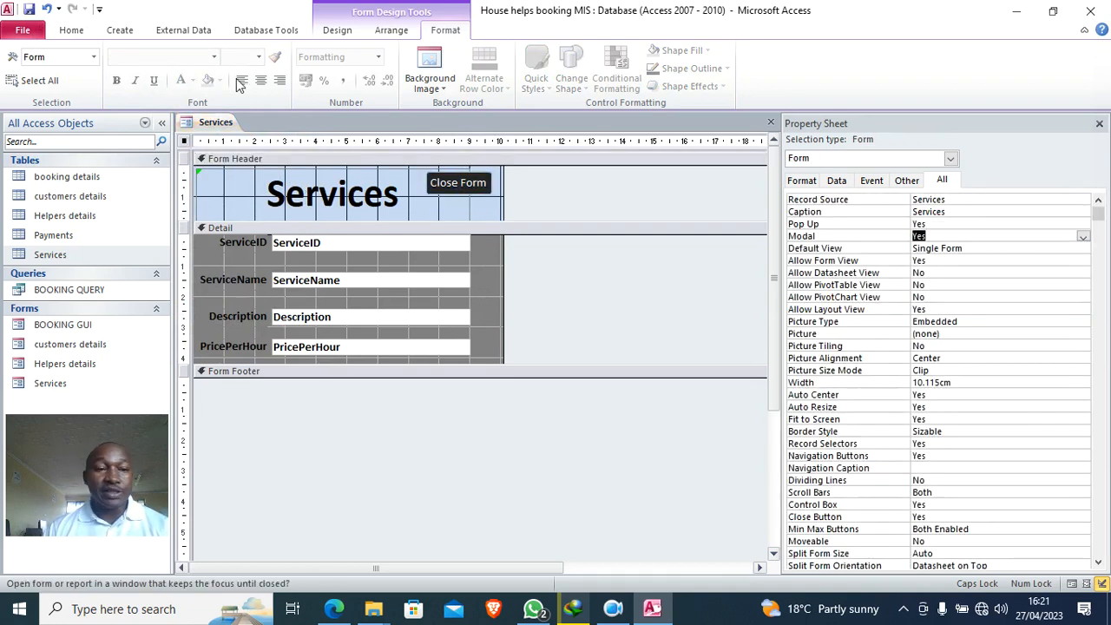
left_click(72, 37)
left_click(22, 59)
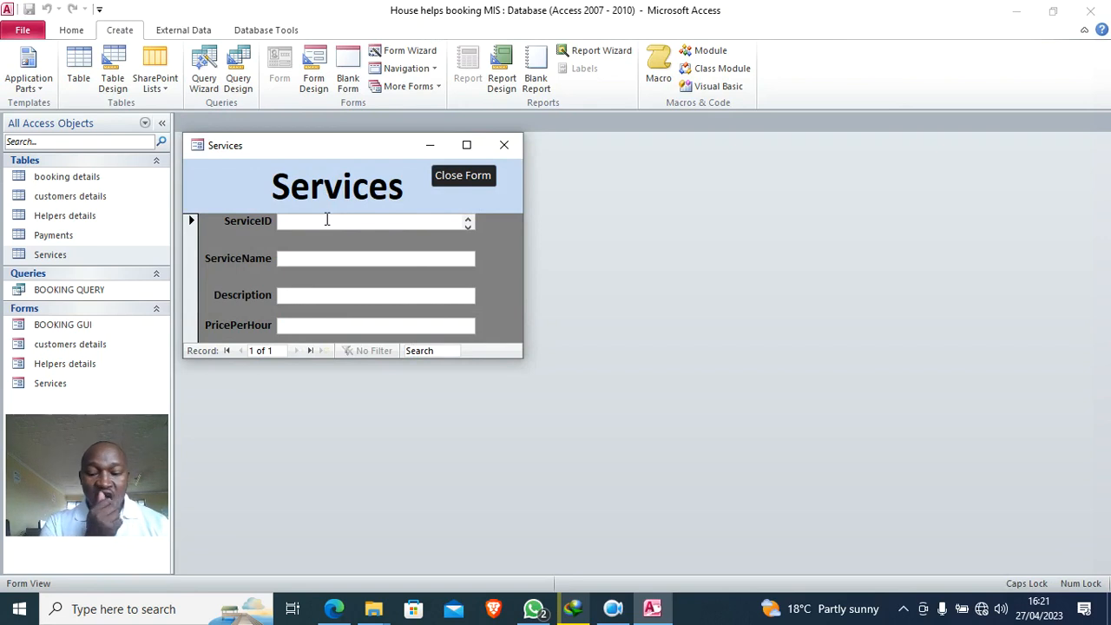
- Enter service S001 CLEANING, described as 'Garments washing', priced at Ksh506.00
type("S001")
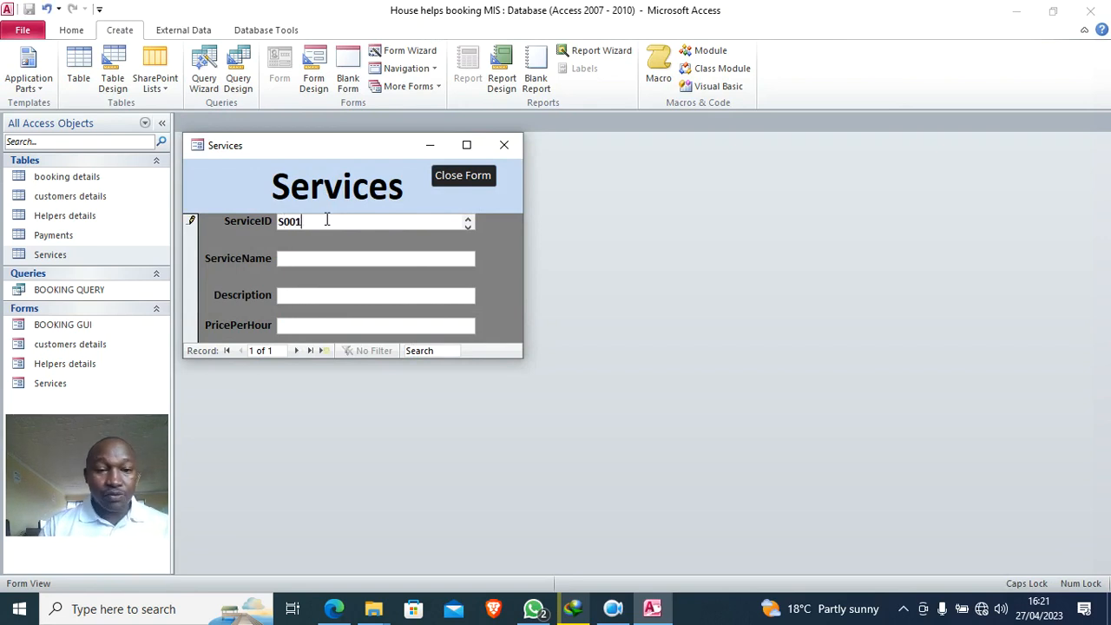
left_click(308, 258)
type("CLEANING")
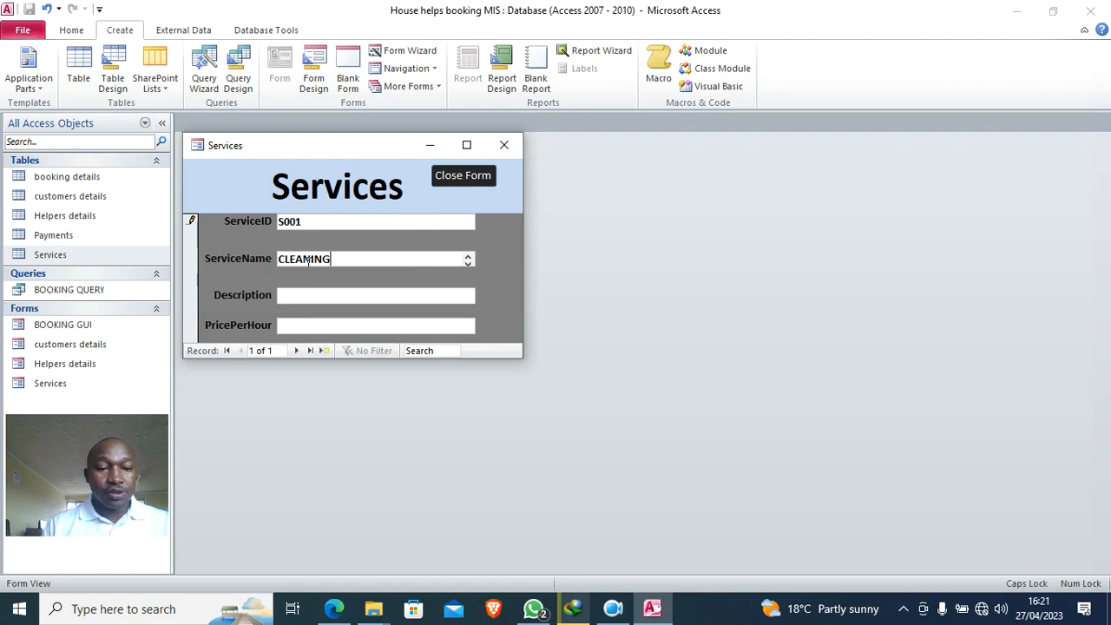
left_click(303, 298)
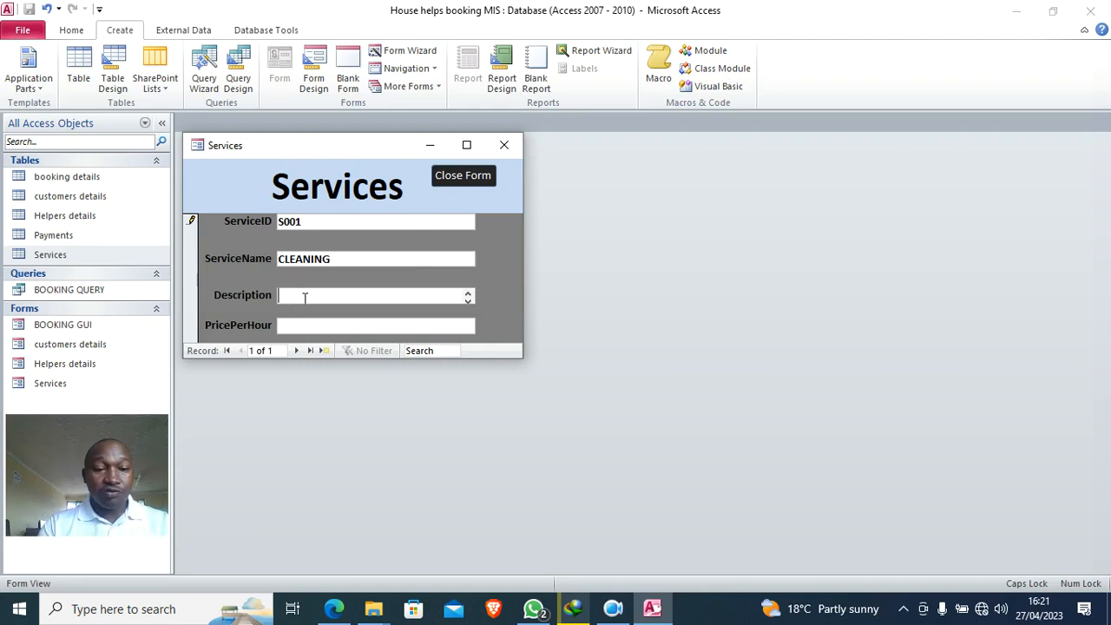
type("G")
key("Caps_Lock")
type("arm")
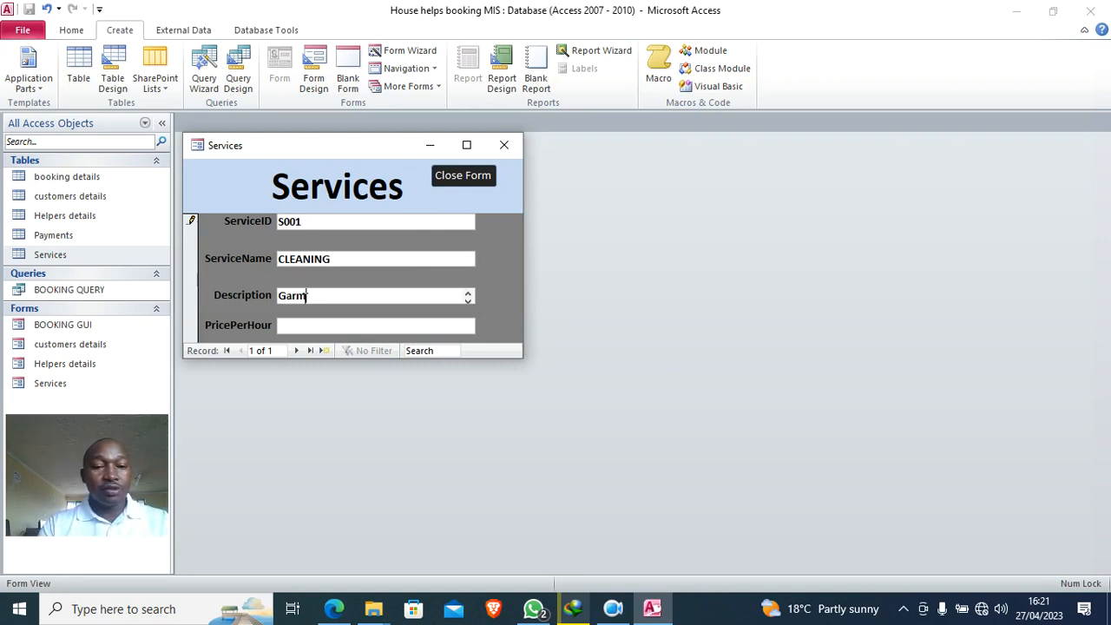
type("ents washing")
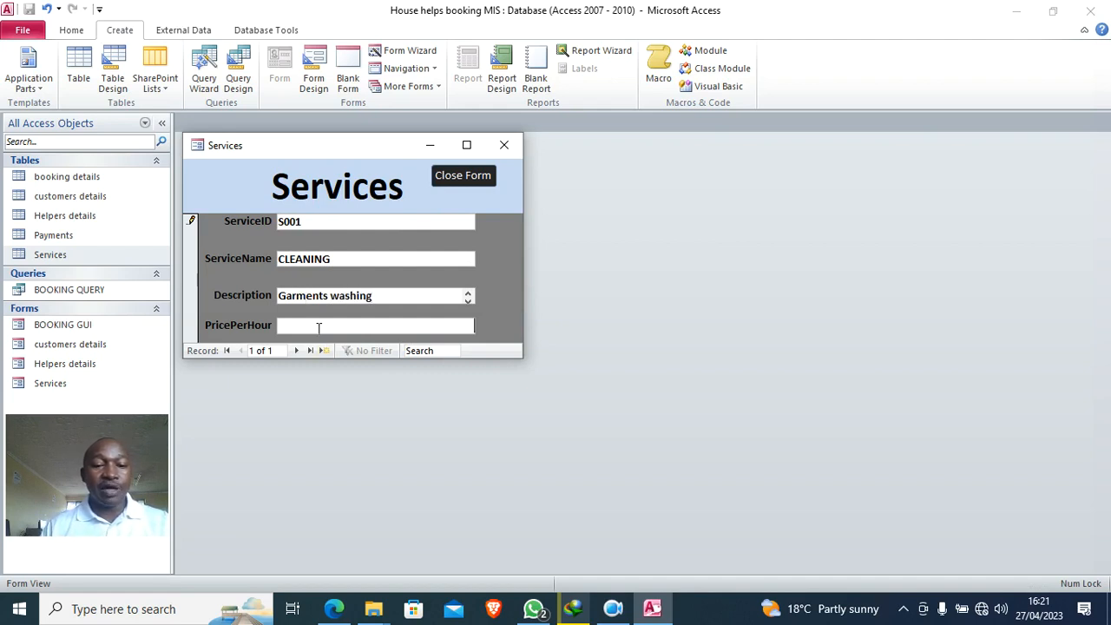
left_click(318, 327)
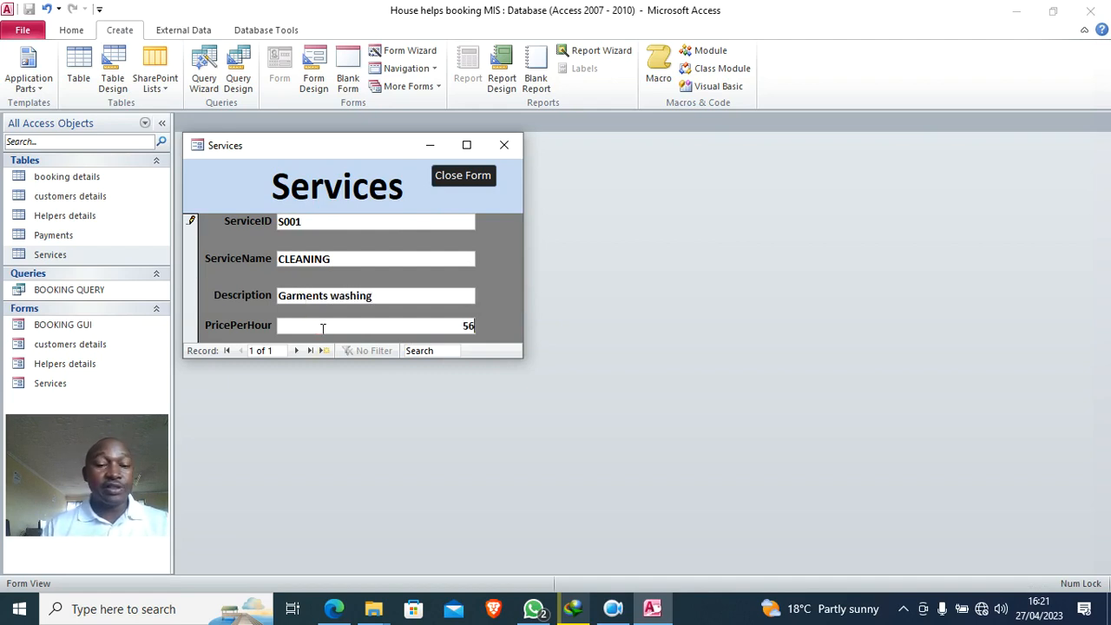
left_click(377, 261)
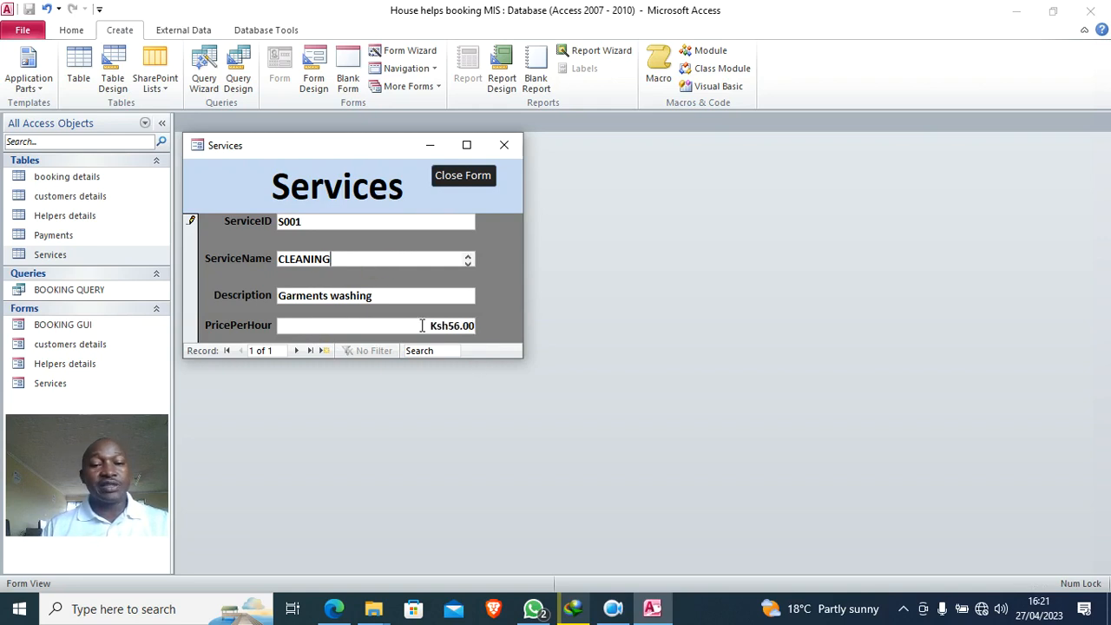
left_click(455, 327)
type("0")
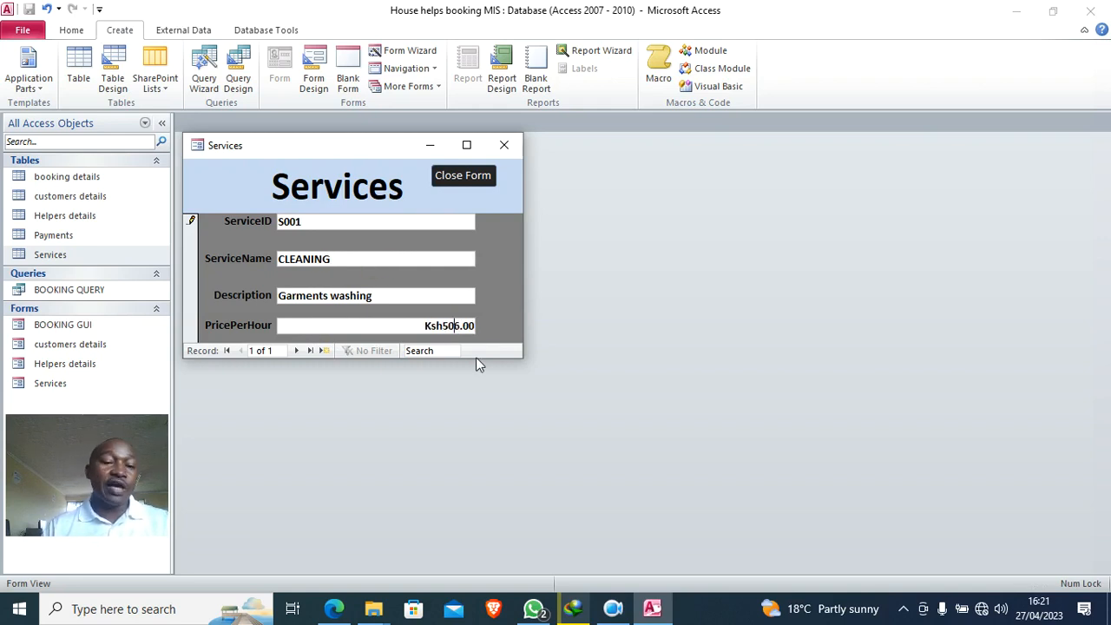
- Add a second service s002 PLOUGHING, description FARMING, at 1000 per hour, and close the Services form
left_click(326, 352)
left_click(309, 222)
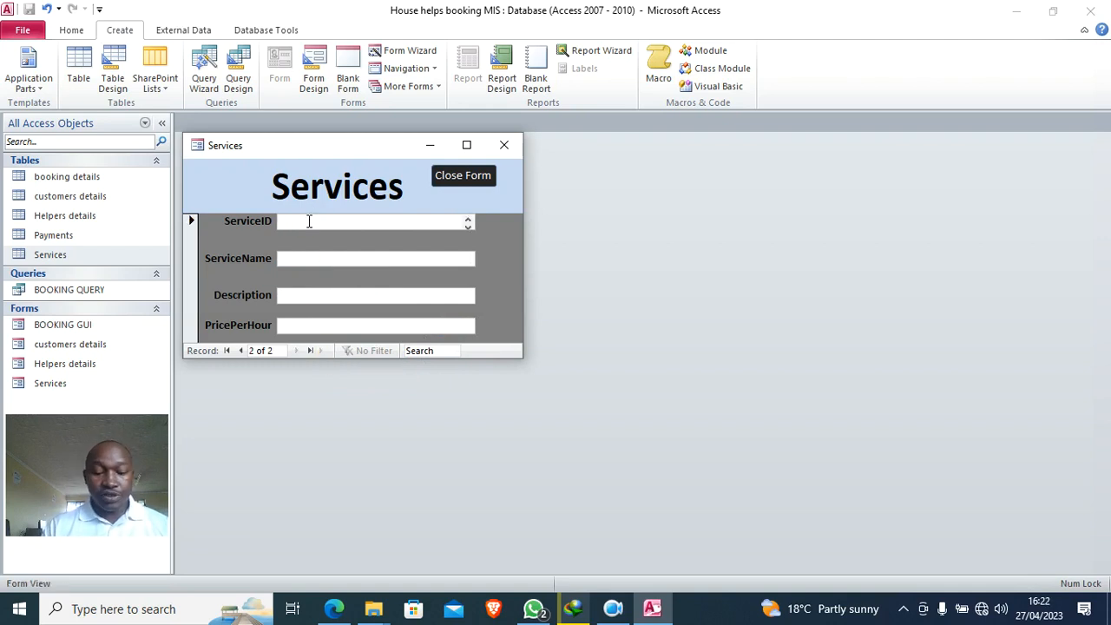
type("s002")
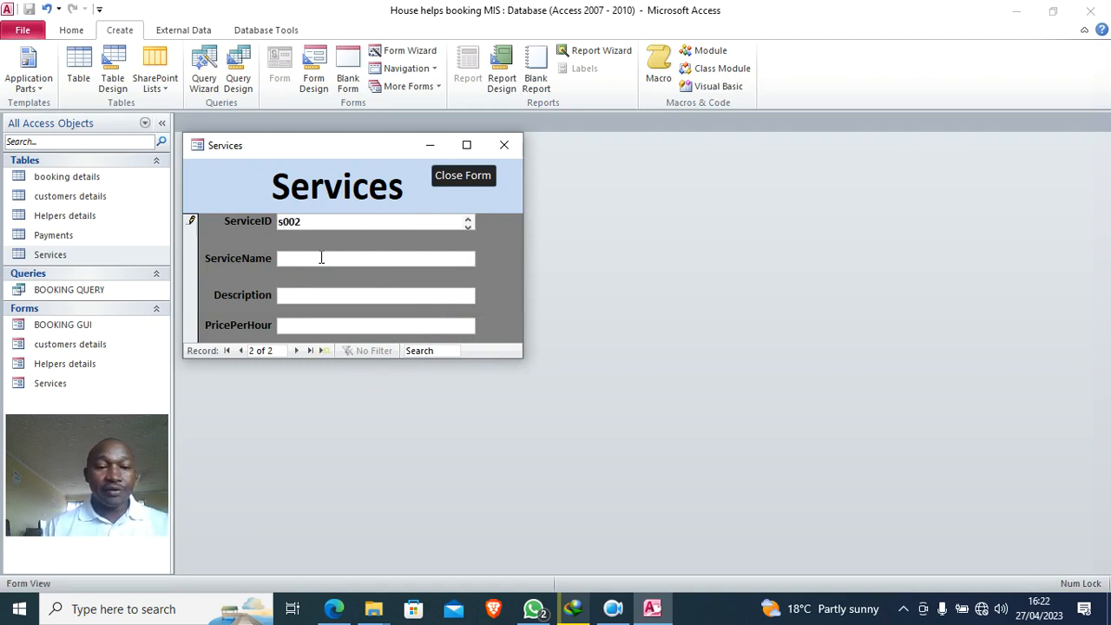
left_click(316, 259)
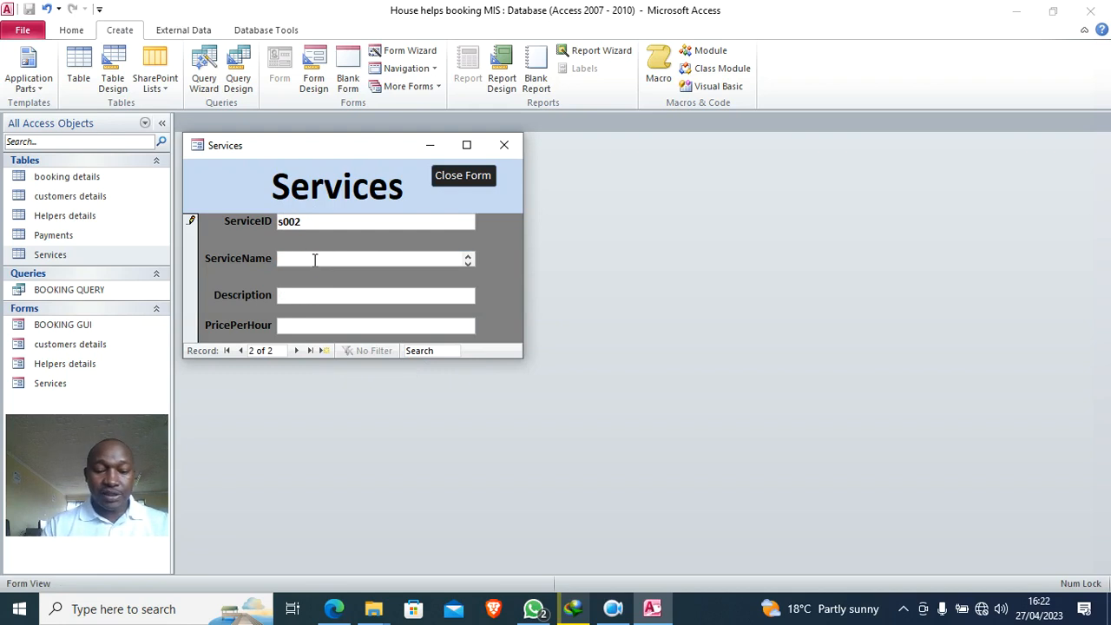
type("fa")
key("BackSpace")
key("BackSpace")
key("Caps_Lock")
type("PLOUGHTING")
key("BackSpace")
key("BackSpace")
key("BackSpace")
key("BackSpace")
type("ING")
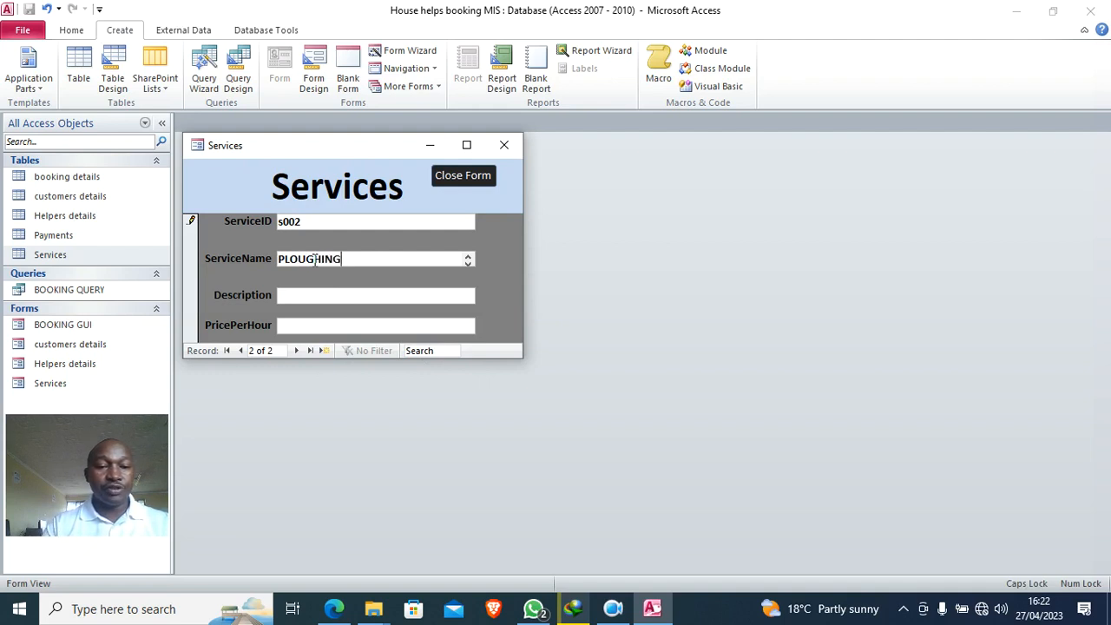
left_click(310, 296)
type("FARMING")
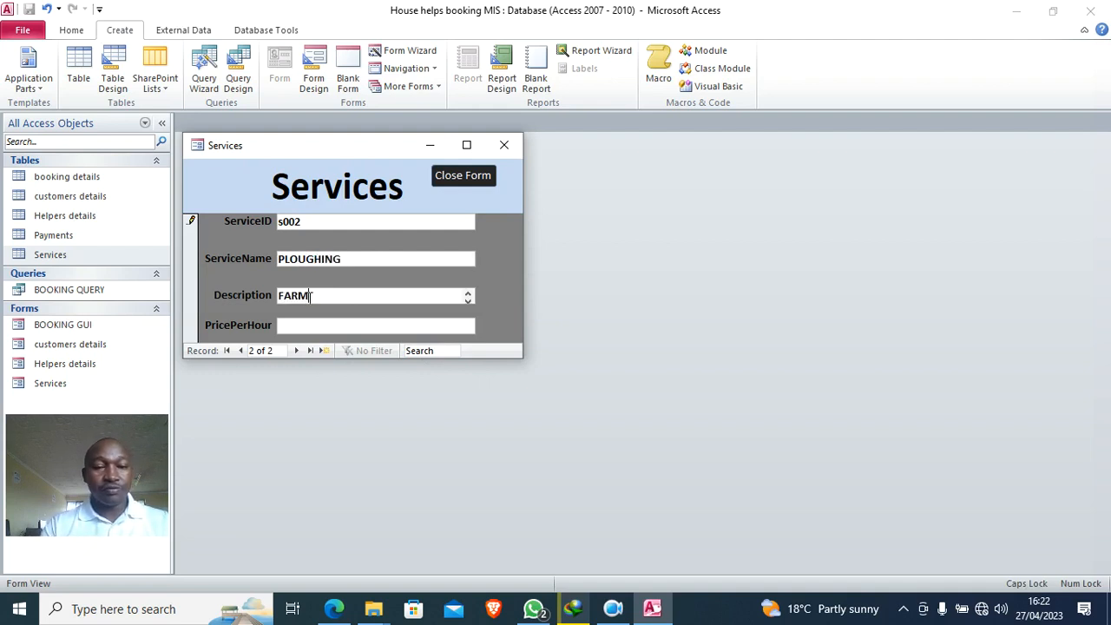
left_click(302, 326)
type("1000")
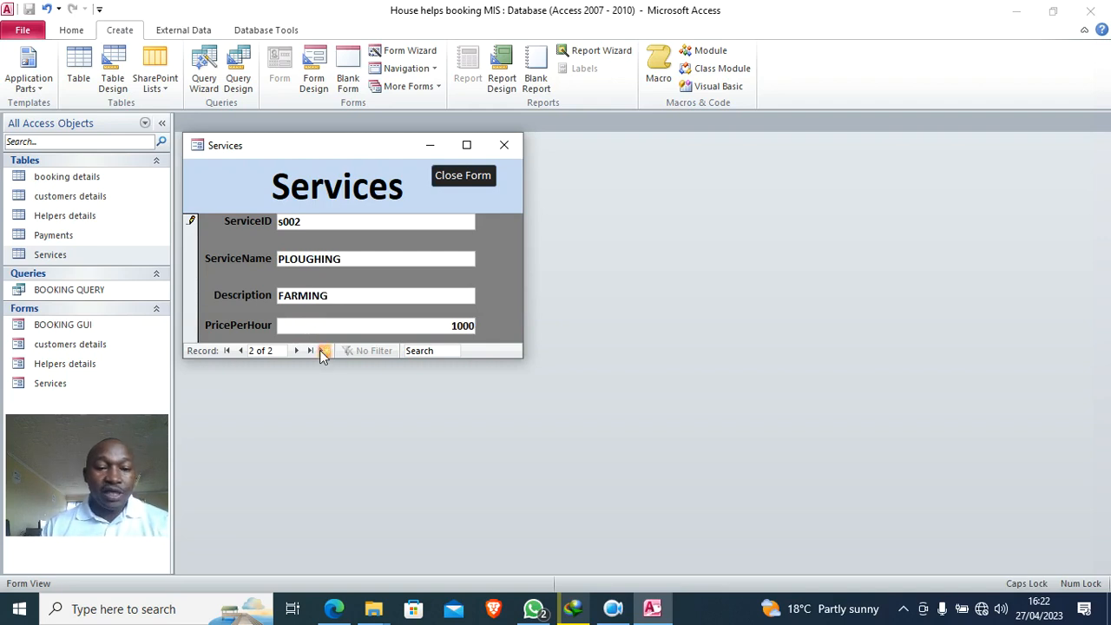
left_click(322, 350)
left_click(504, 145)
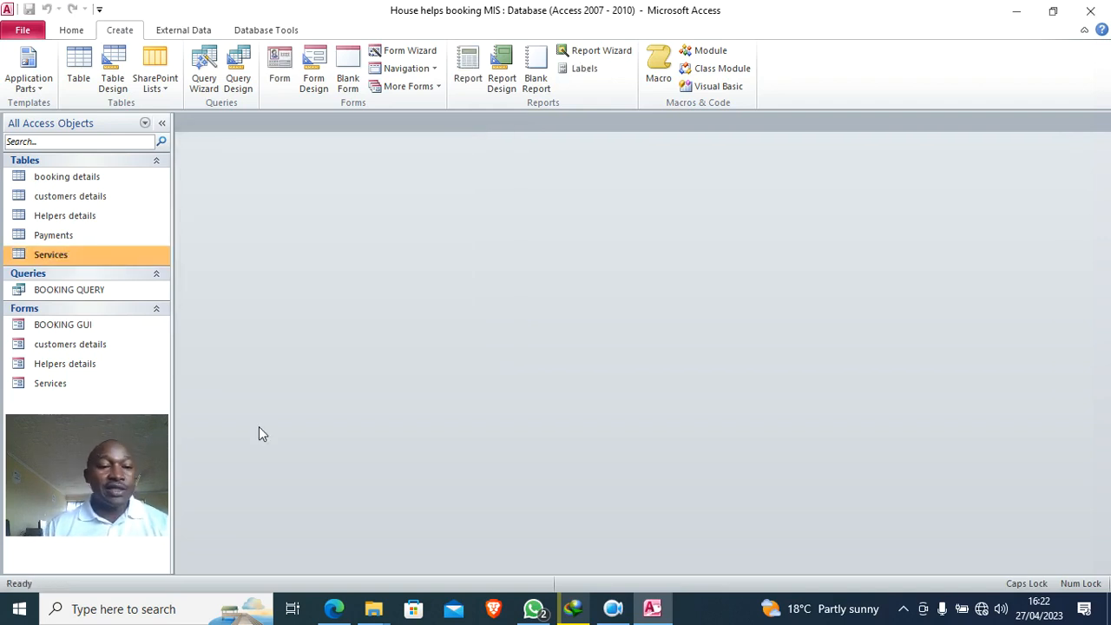
double_click(65, 256)
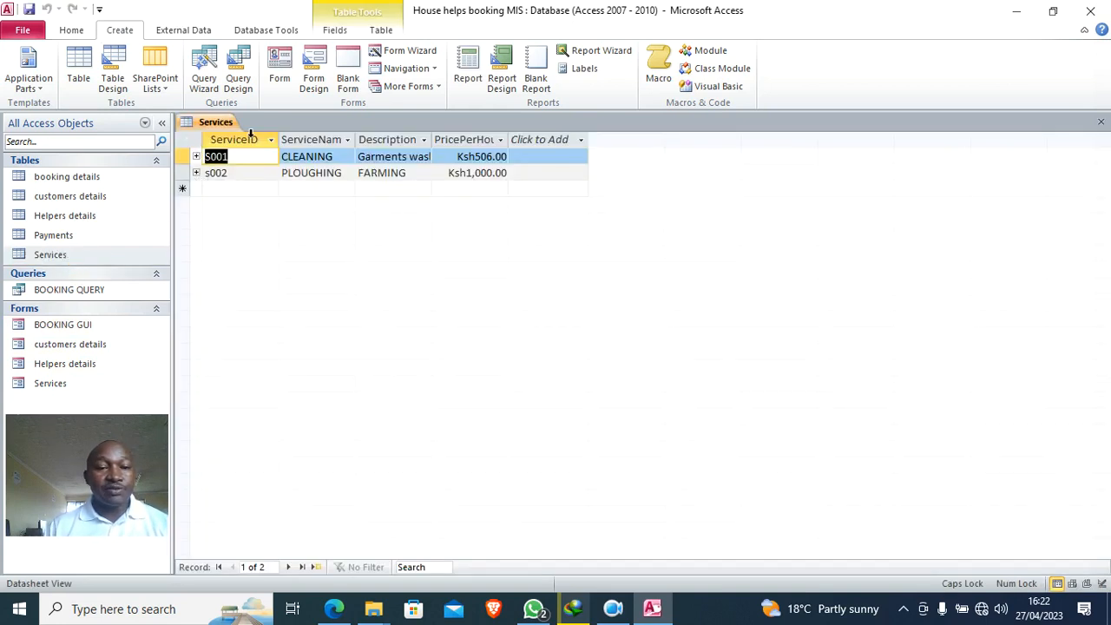
left_click(1101, 121)
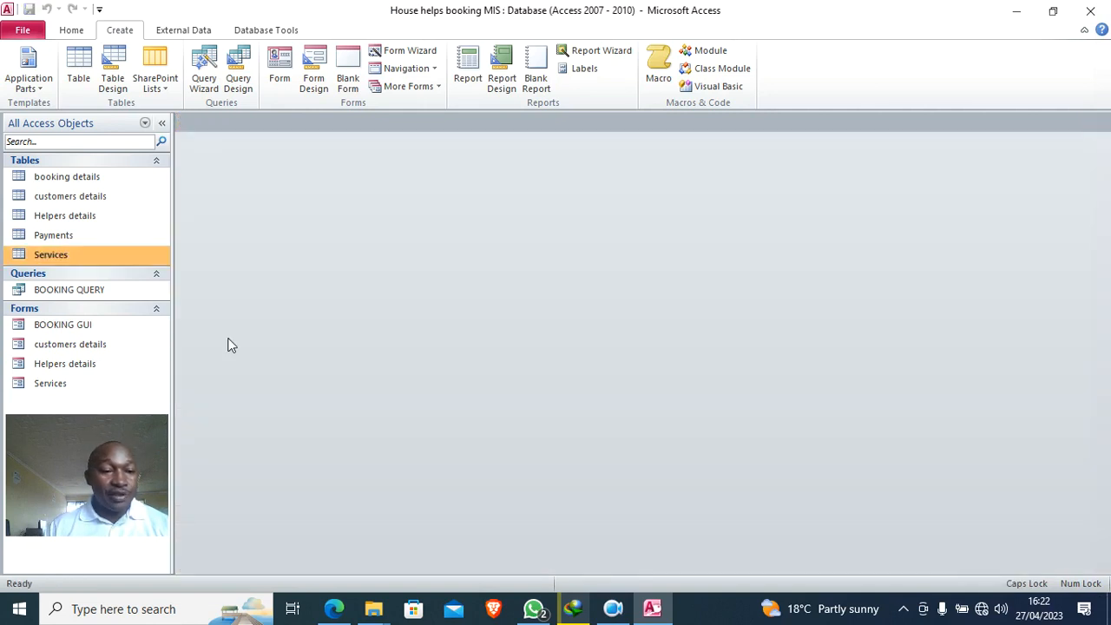
- Open the Helpers details form and enter HELP001 as the first HelperID
double_click(69, 365)
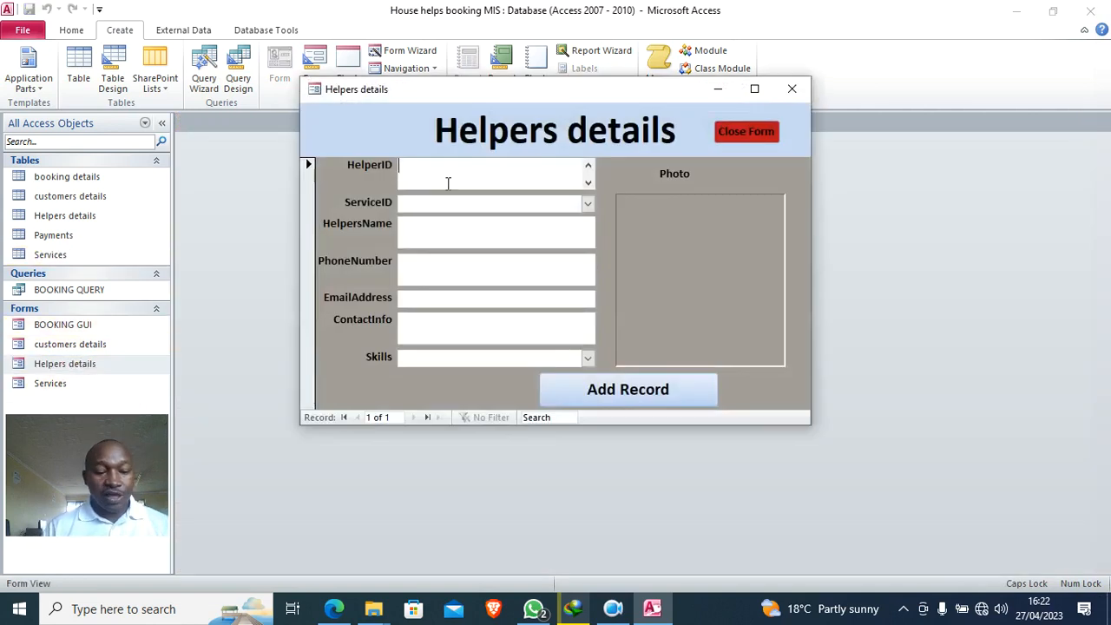
type("HELP001")
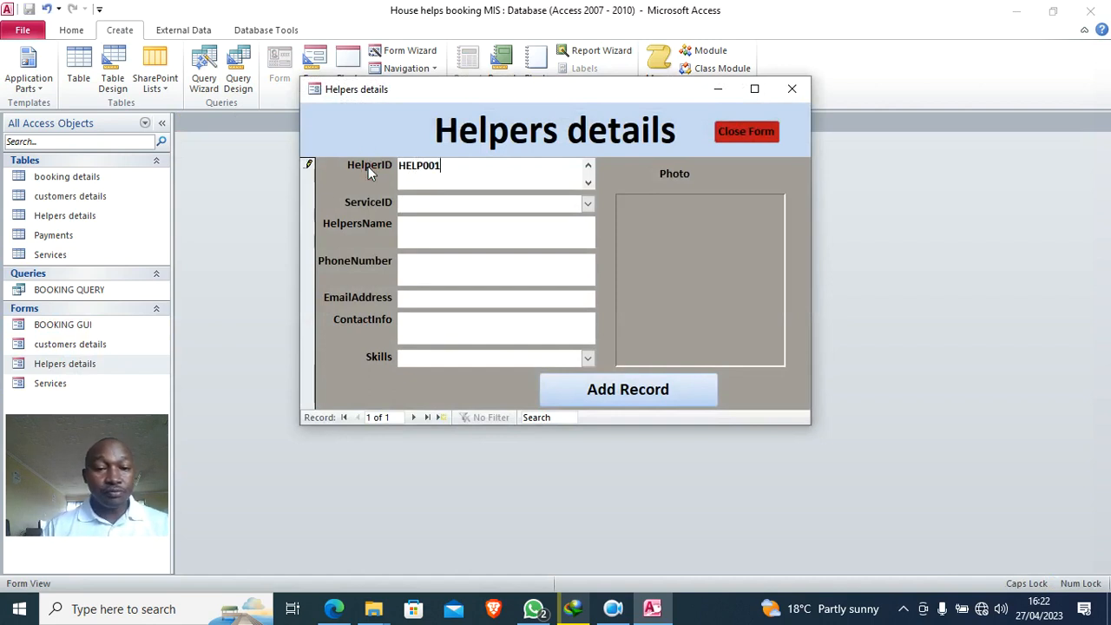
left_click_drag(453, 169, 401, 169)
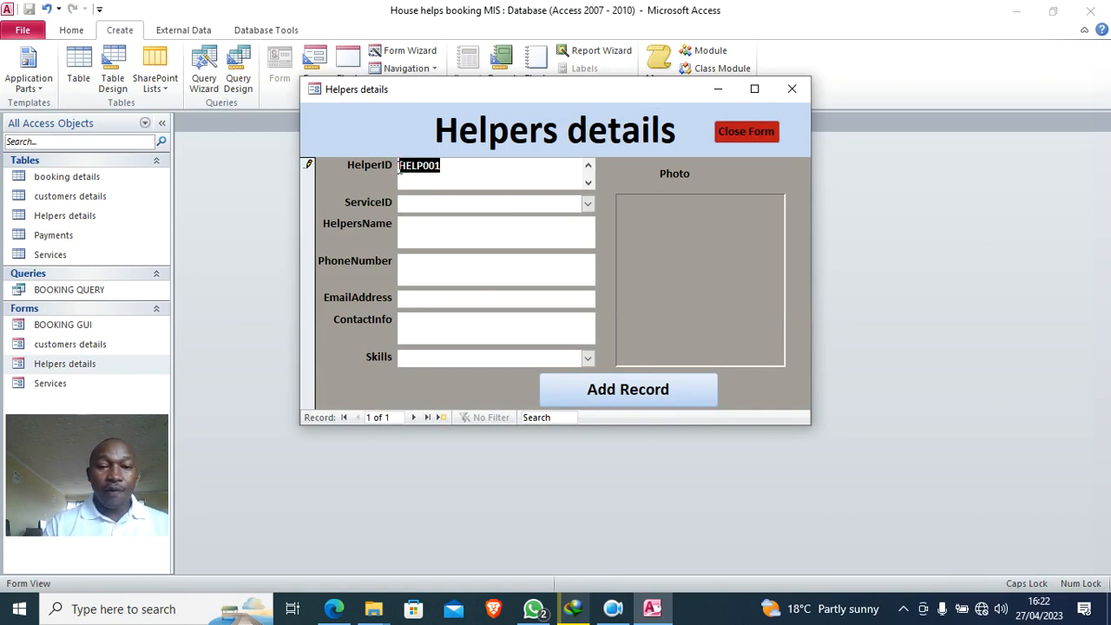
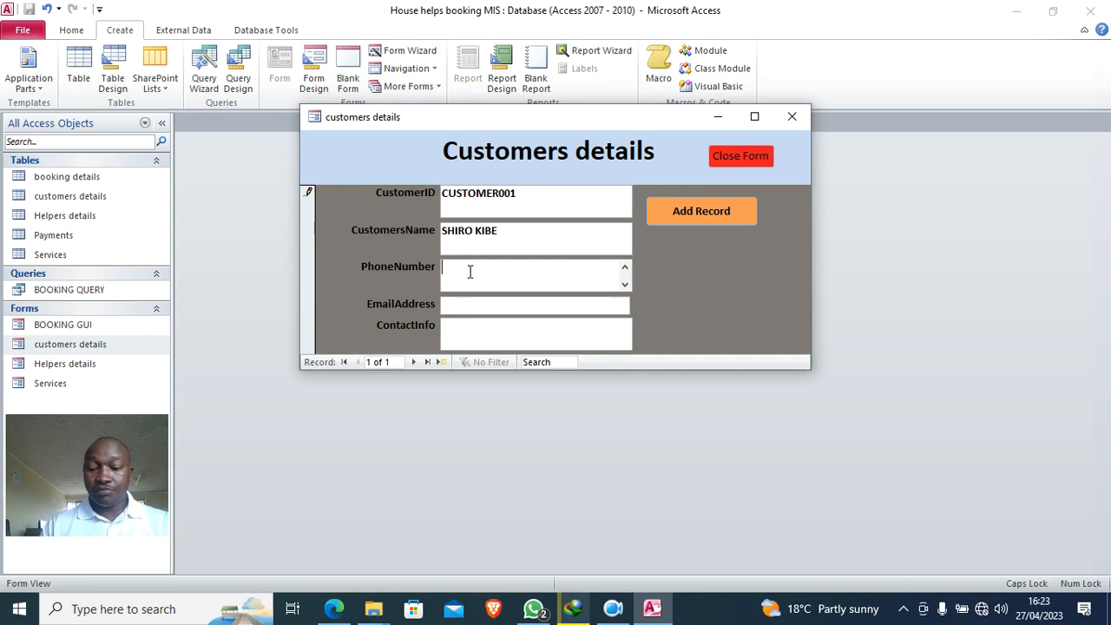
- Fill in the second customer's phone number, e-mail address and contact details, then close the customers form
type("65465465")
left_click(490, 311)
key("Caps_Lock")
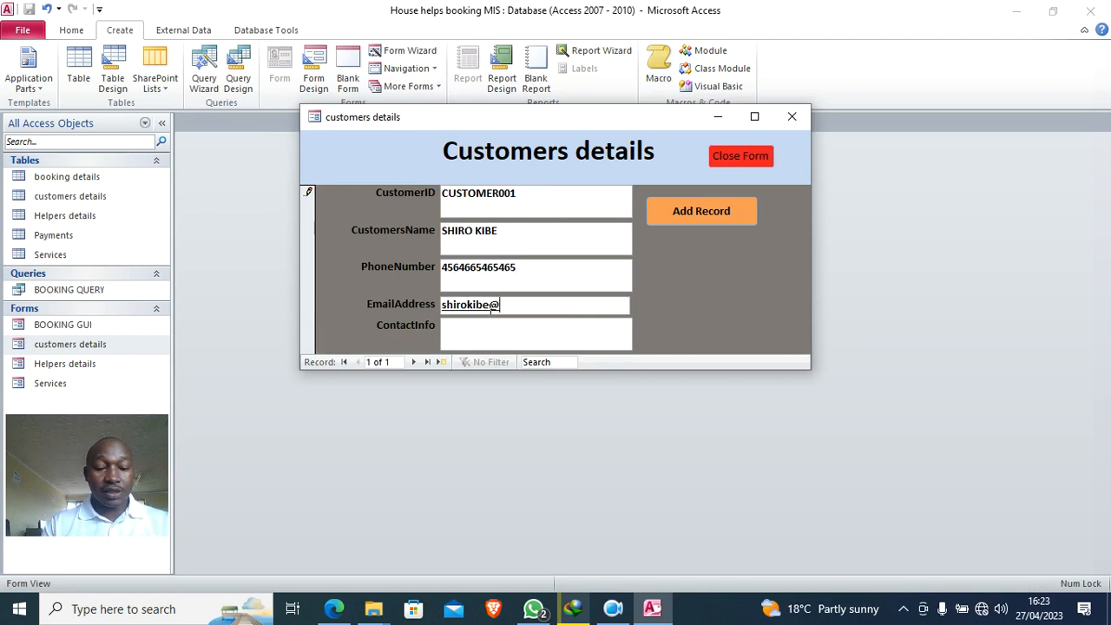
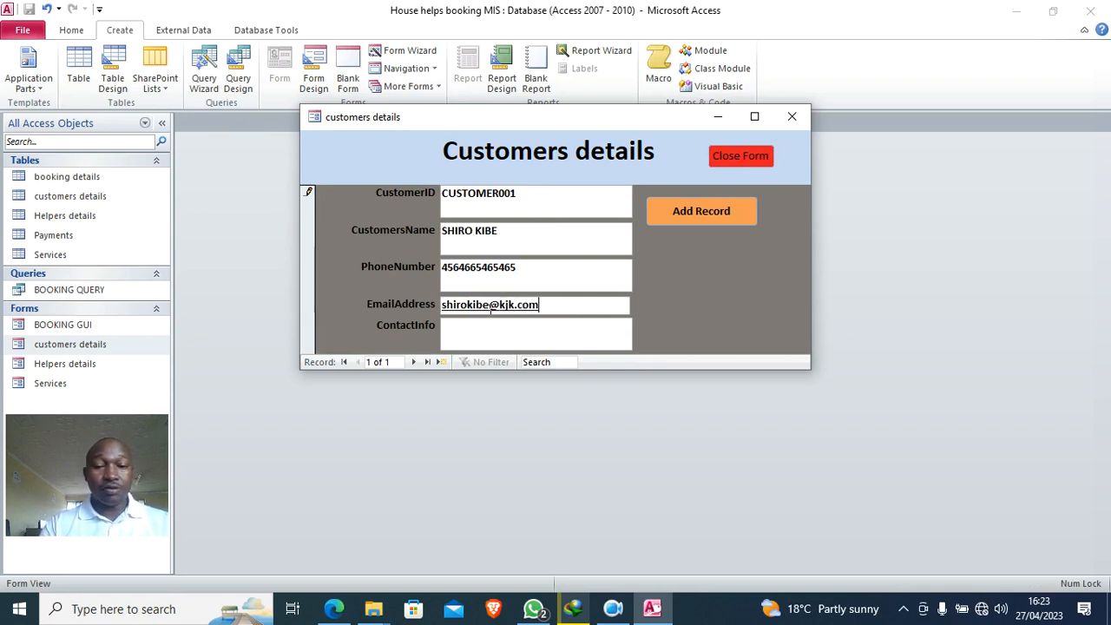
left_click(512, 334)
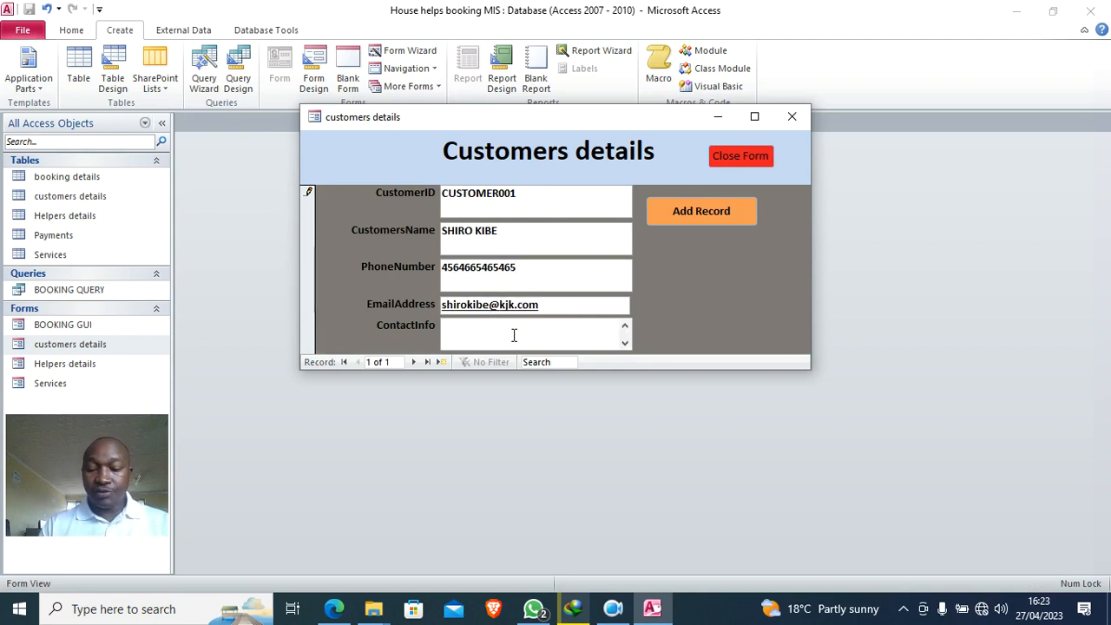
type("1233")
key("Caps_Lock")
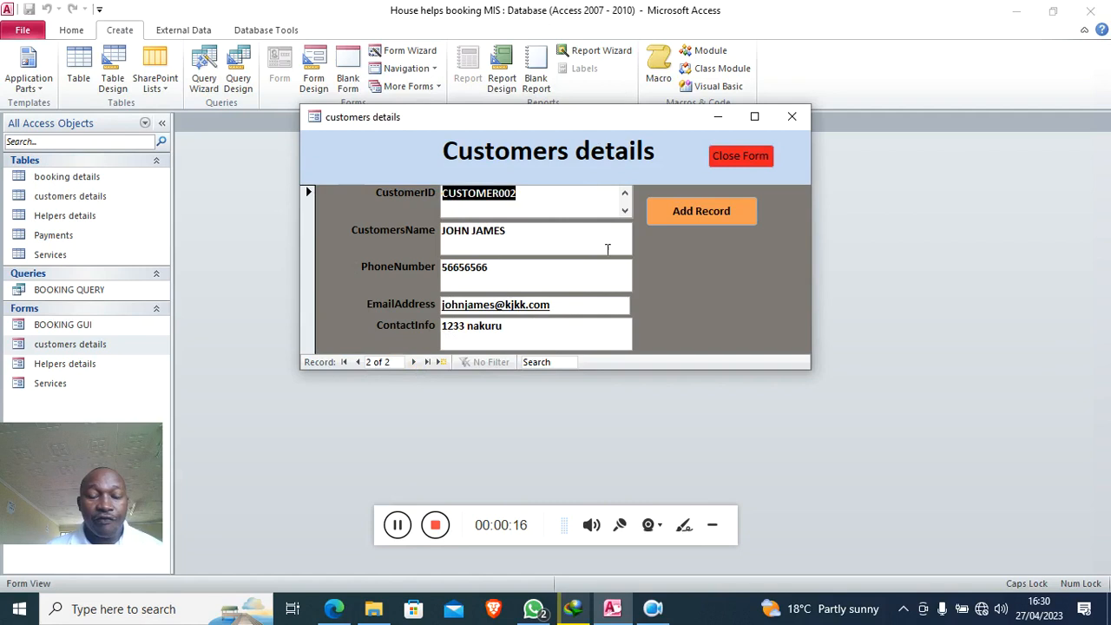
left_click(792, 117)
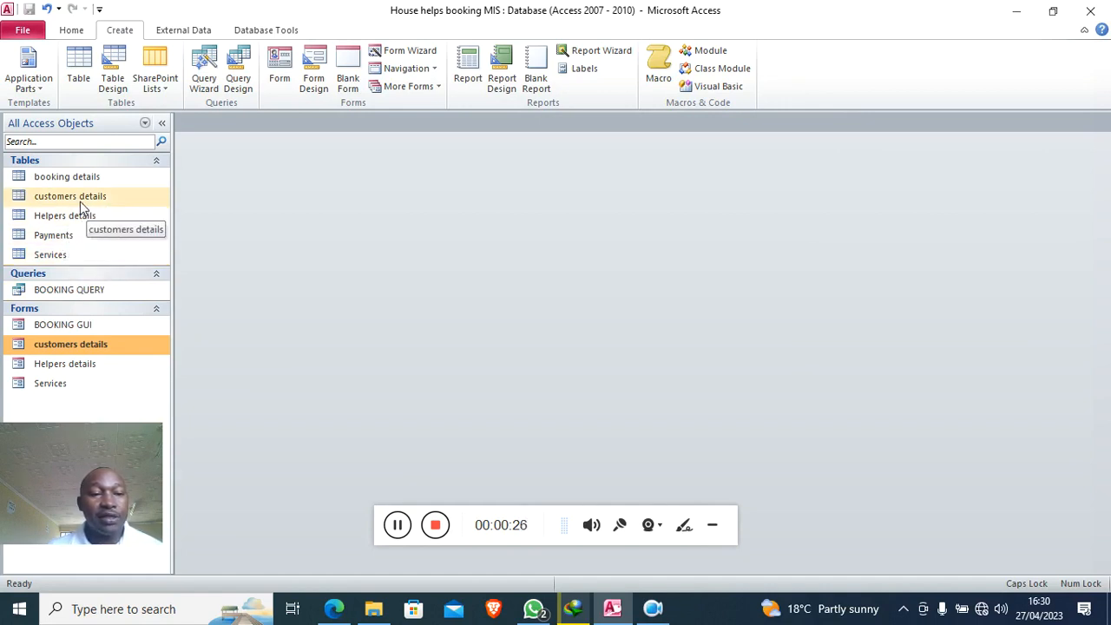
- In BOOKING GUI, start booking Booking001 for customer CUSTOMER001 with service S001
double_click(82, 326)
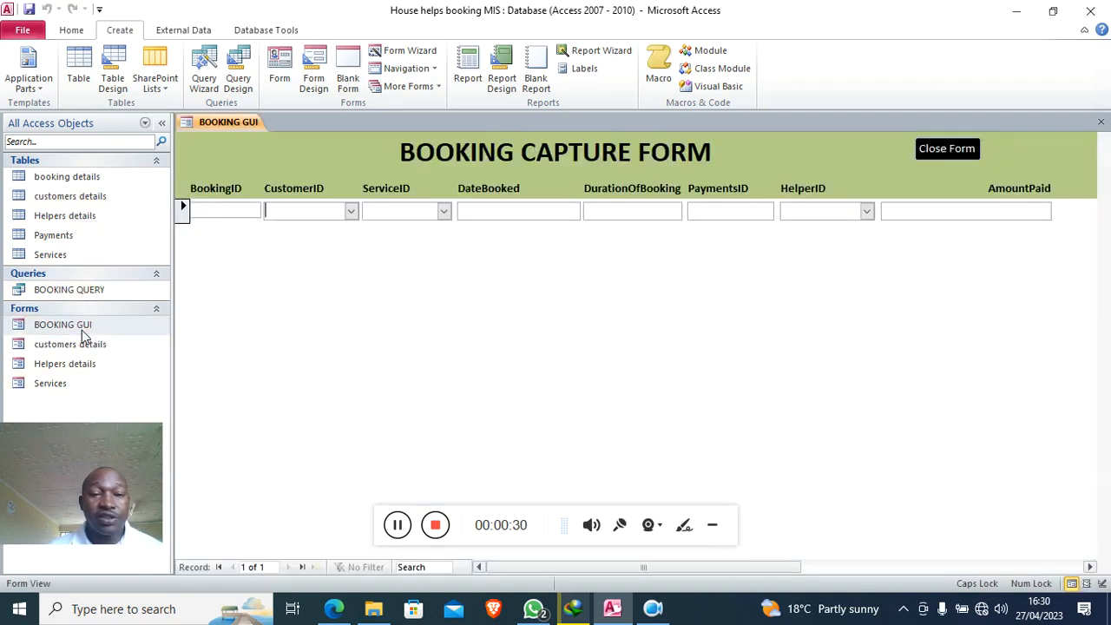
left_click(222, 209)
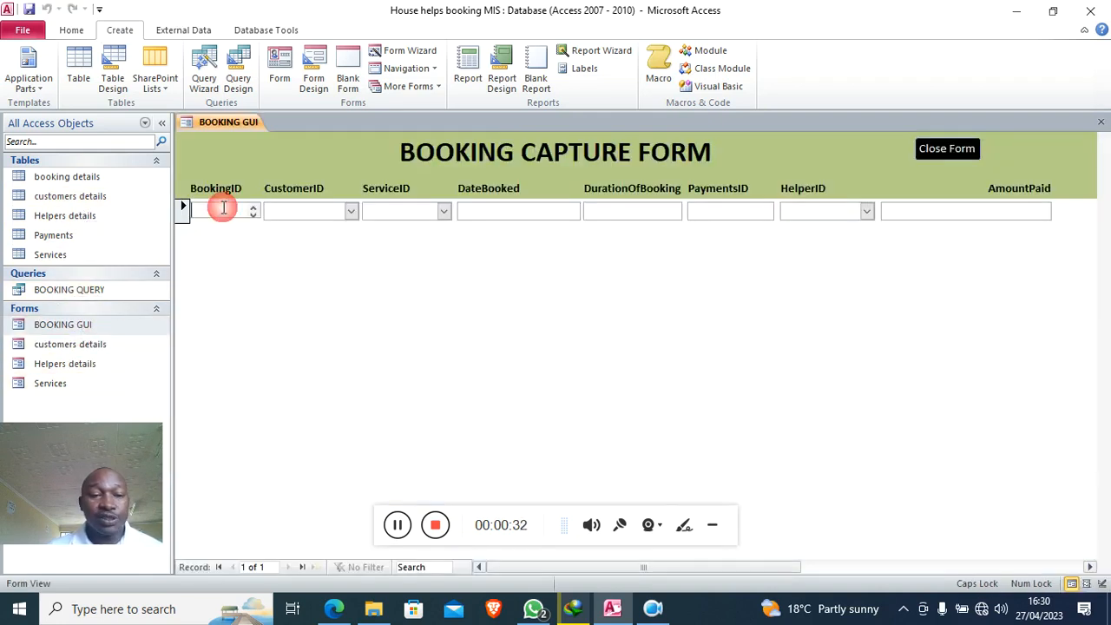
type("BOO")
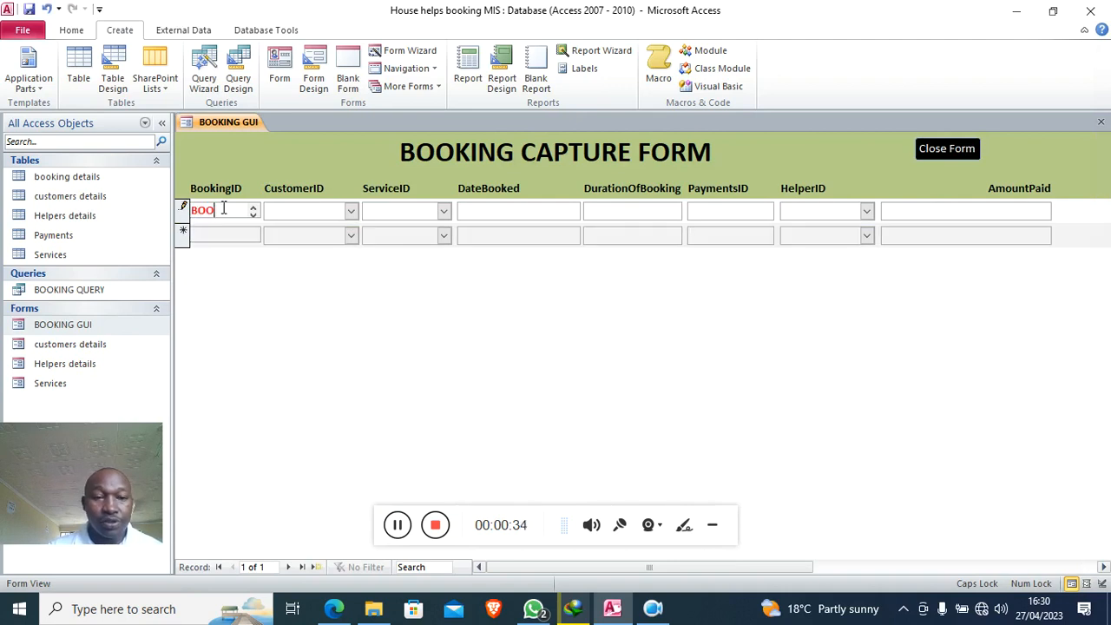
key("BackSpace")
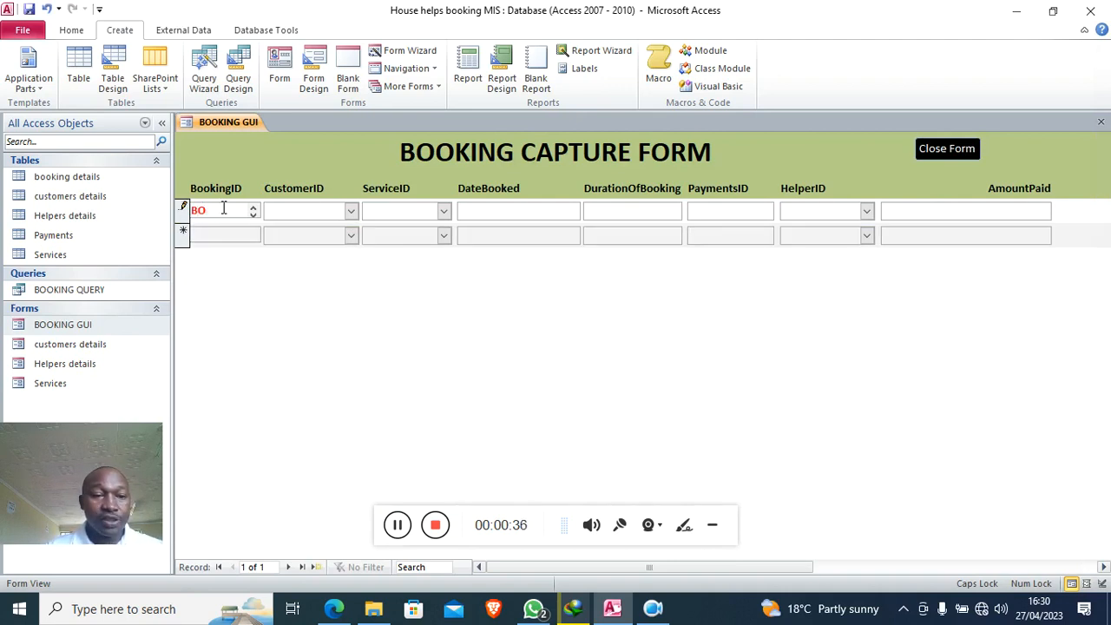
key("BackSpace")
key("Caps_Lock")
type("ooking001")
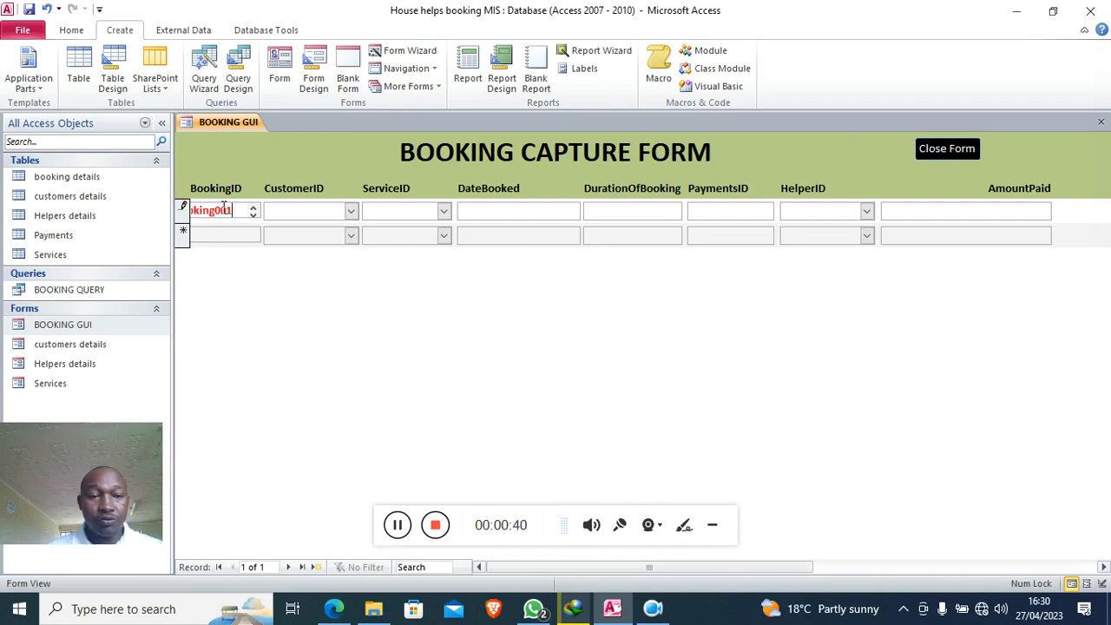
left_click(351, 212)
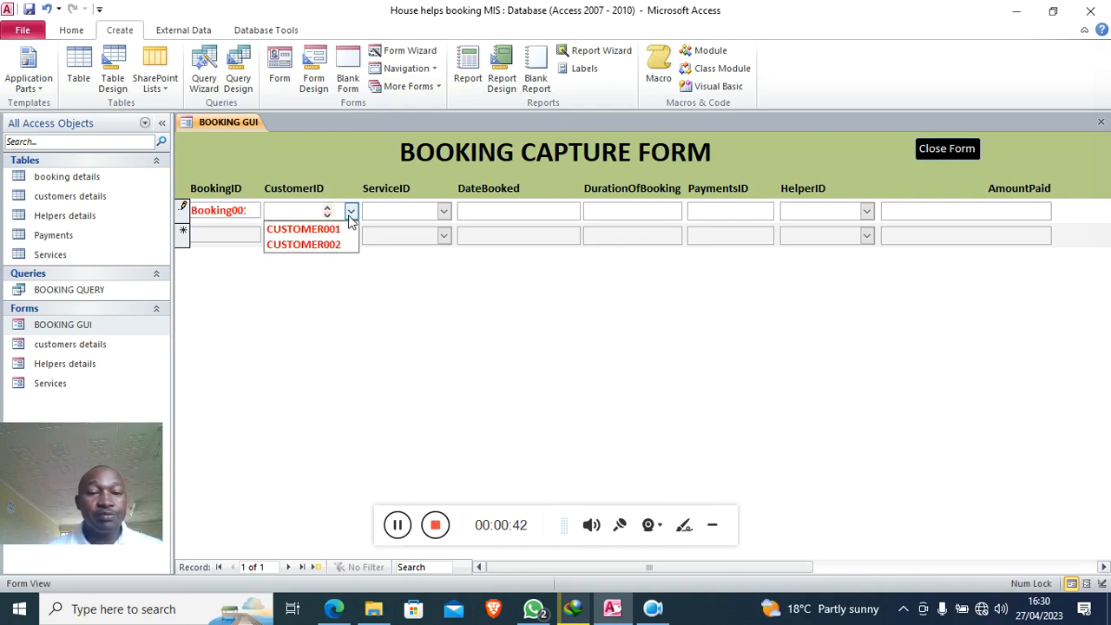
left_click(331, 230)
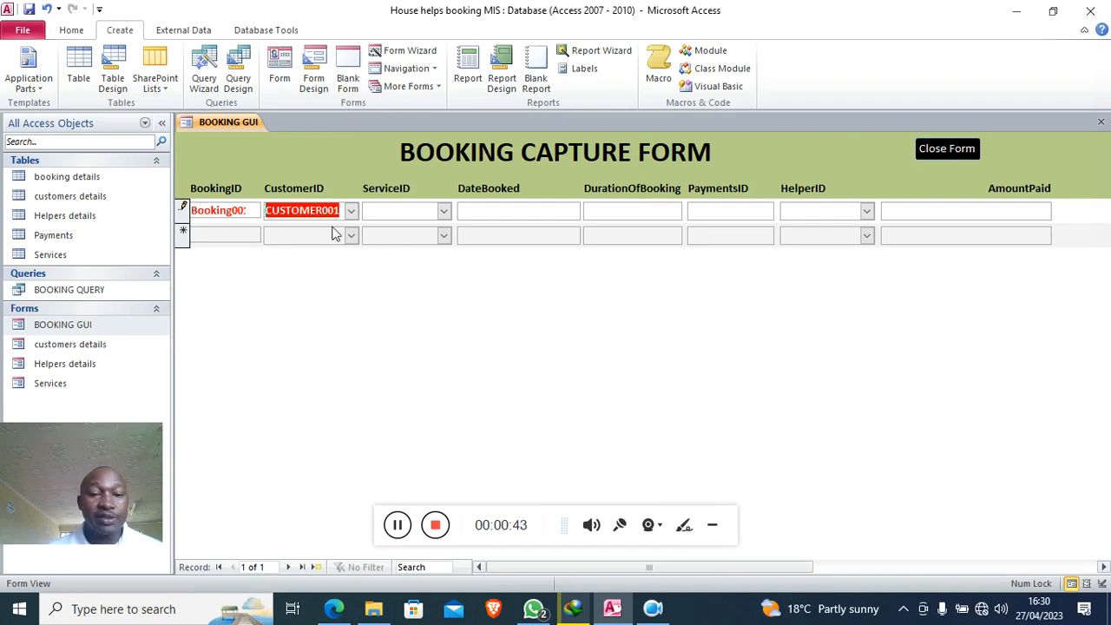
left_click(443, 211)
left_click(422, 230)
- Complete the first booking: date 27/04/2023, payment ID, helper HELP001, amount paid 56,000
left_click(502, 212)
type("27/04/20")
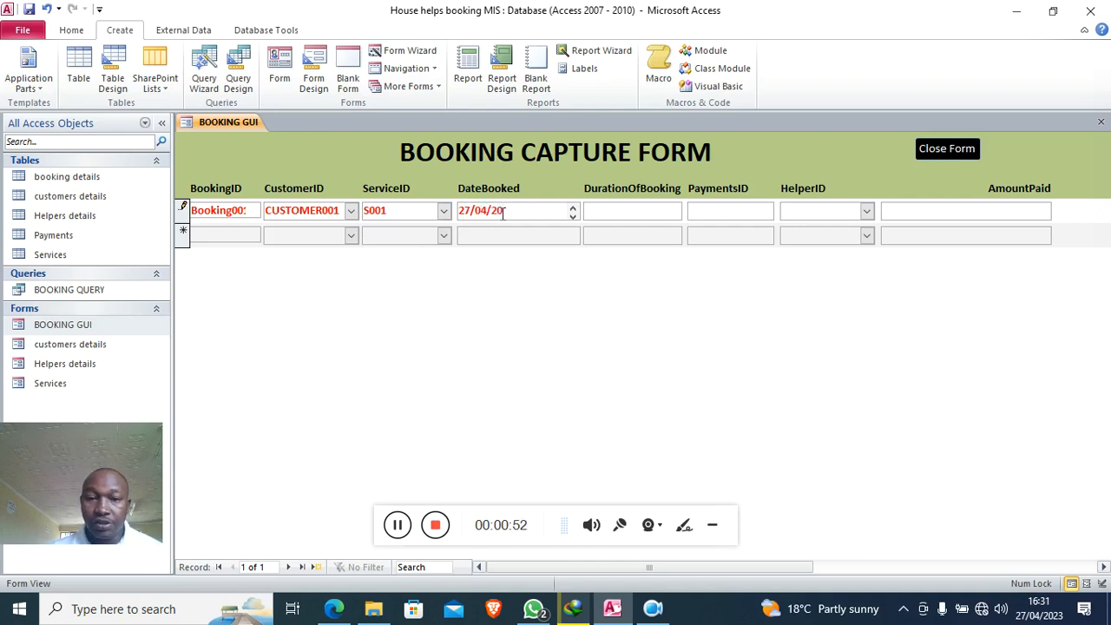
type("23")
left_click(609, 215)
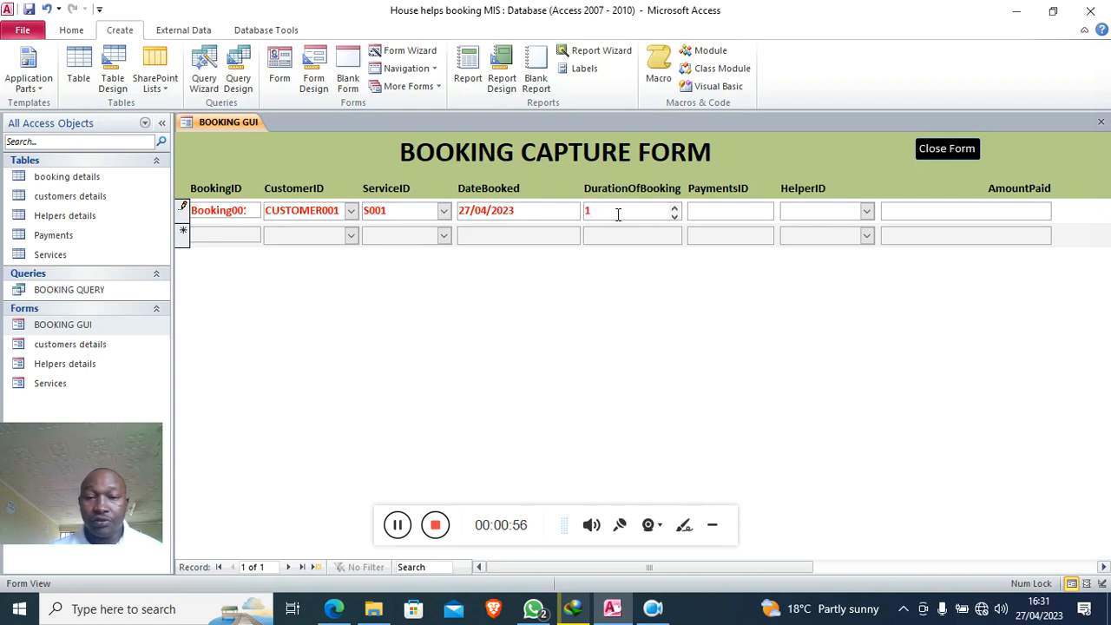
left_click(757, 211)
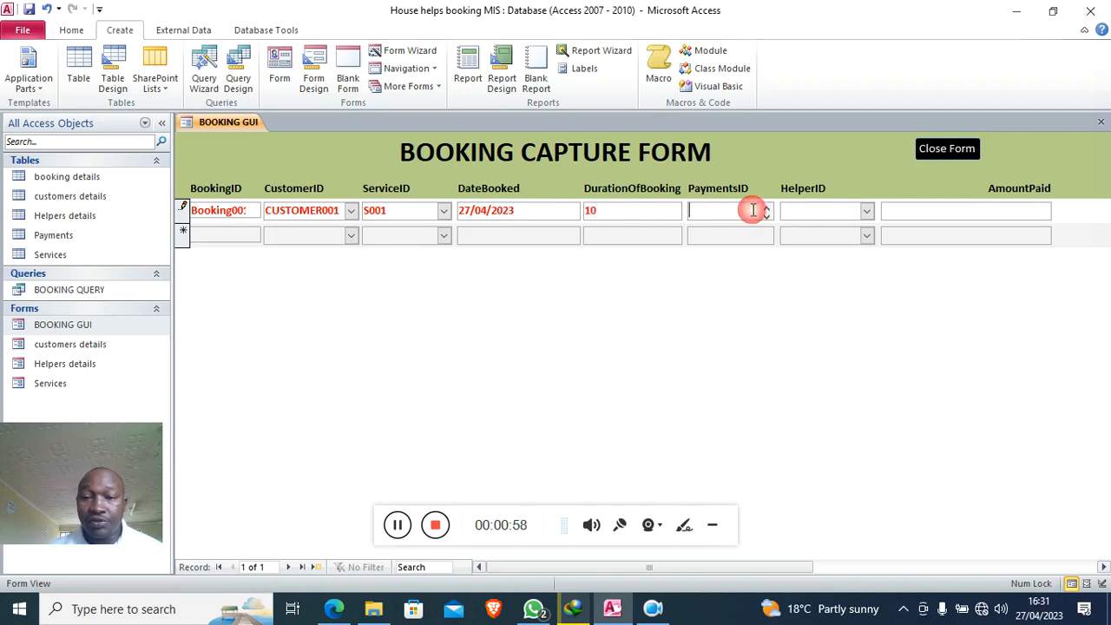
left_click(728, 241)
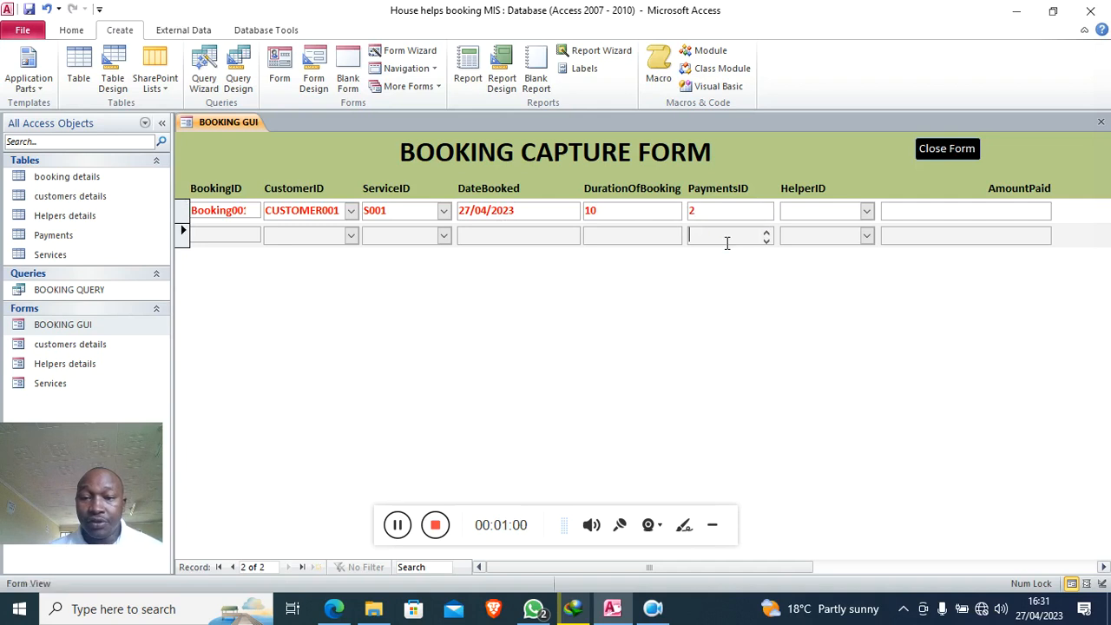
left_click(867, 212)
left_click(841, 230)
left_click(926, 208)
type("56000")
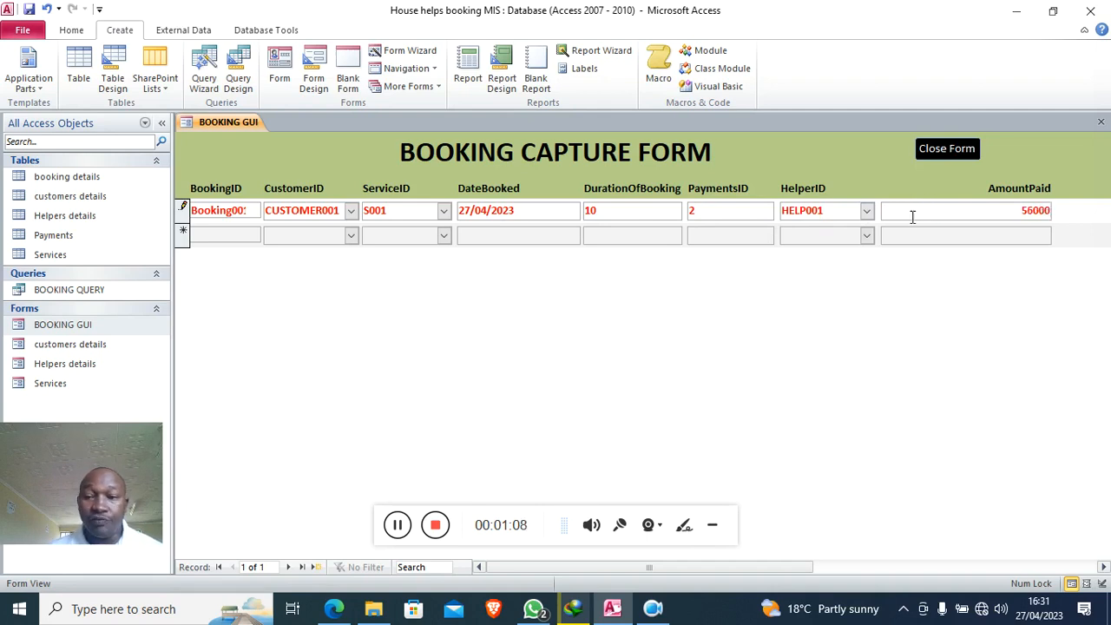
left_click(222, 234)
- Start a second booking with its Booking ID, customer CUSTOMER002 and service S001
type("b")
key("BackSpace")
key("Caps_Lock")
type("B")
key("Caps_Lock")
type("ooki")
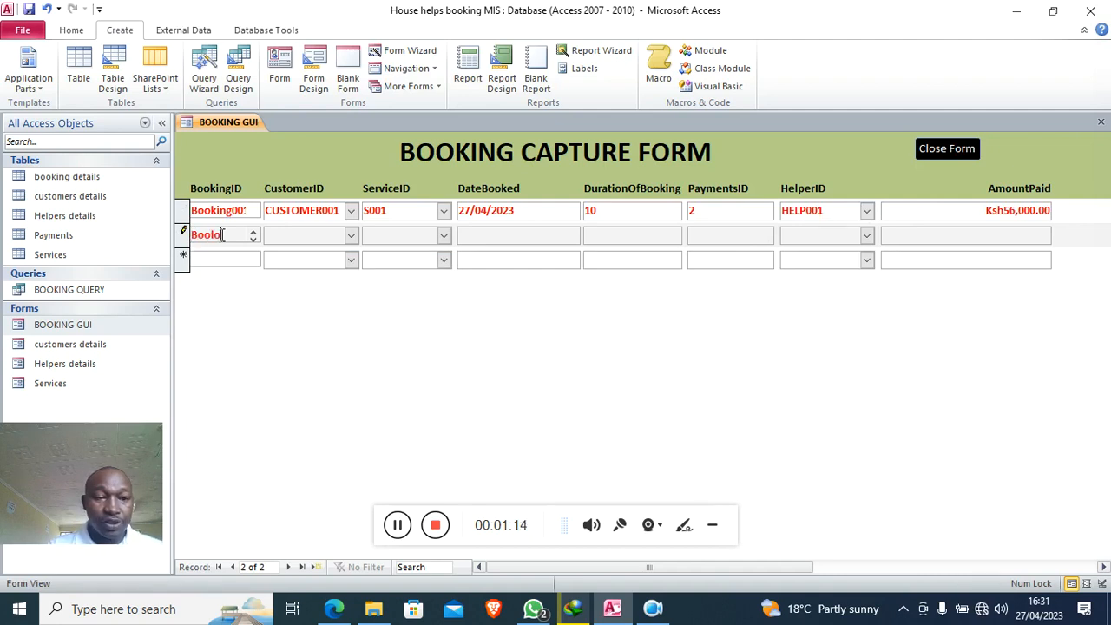
type("ng")
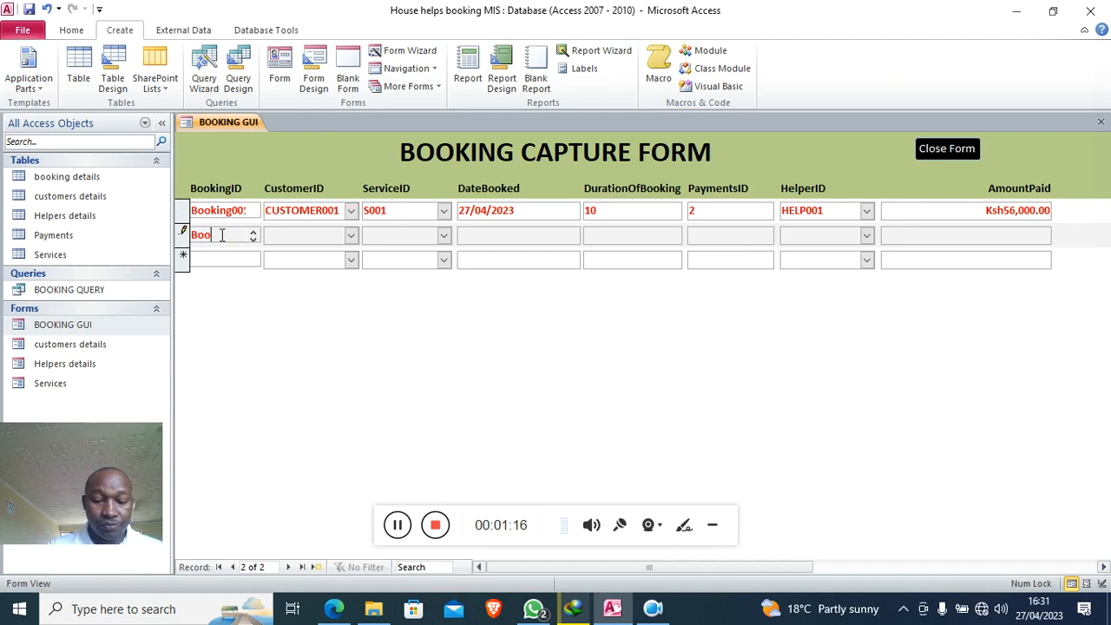
type("ng002")
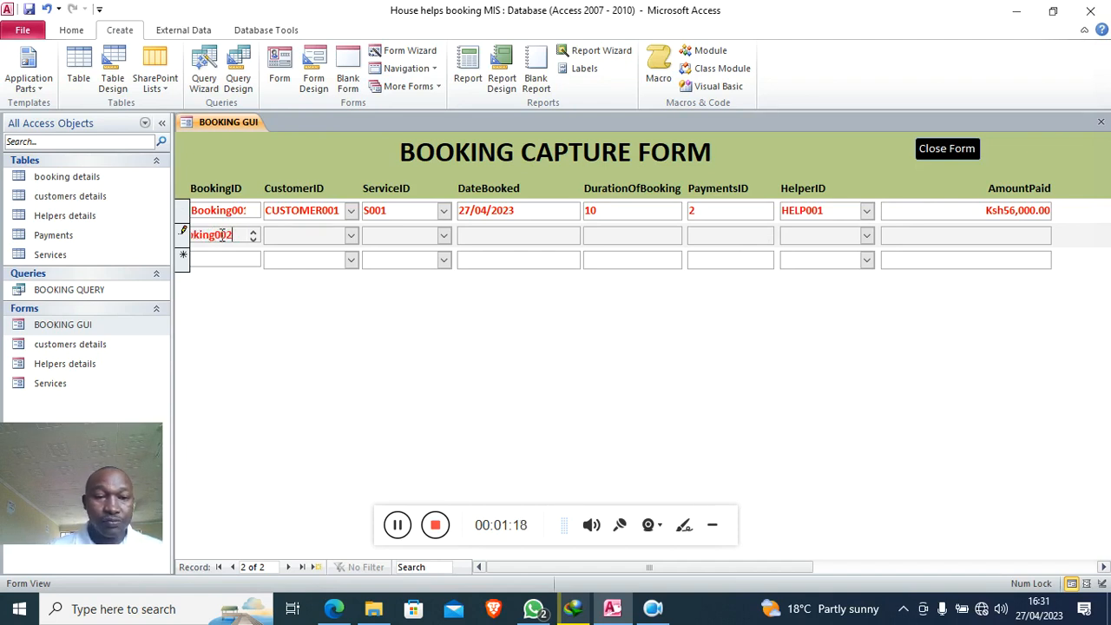
left_click(351, 235)
left_click(326, 271)
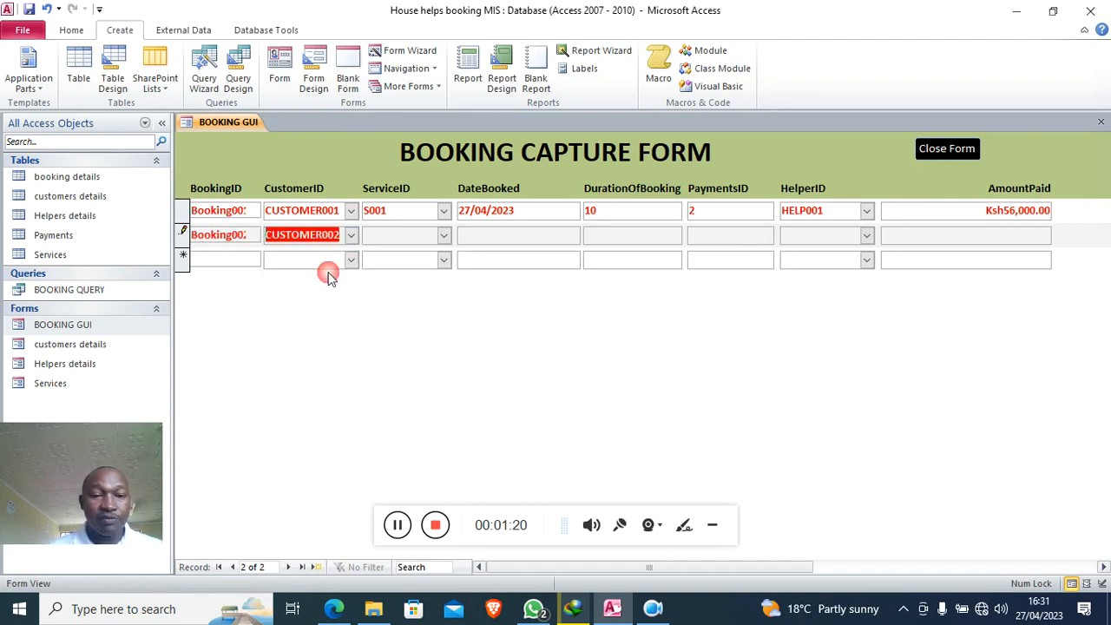
left_click(443, 236)
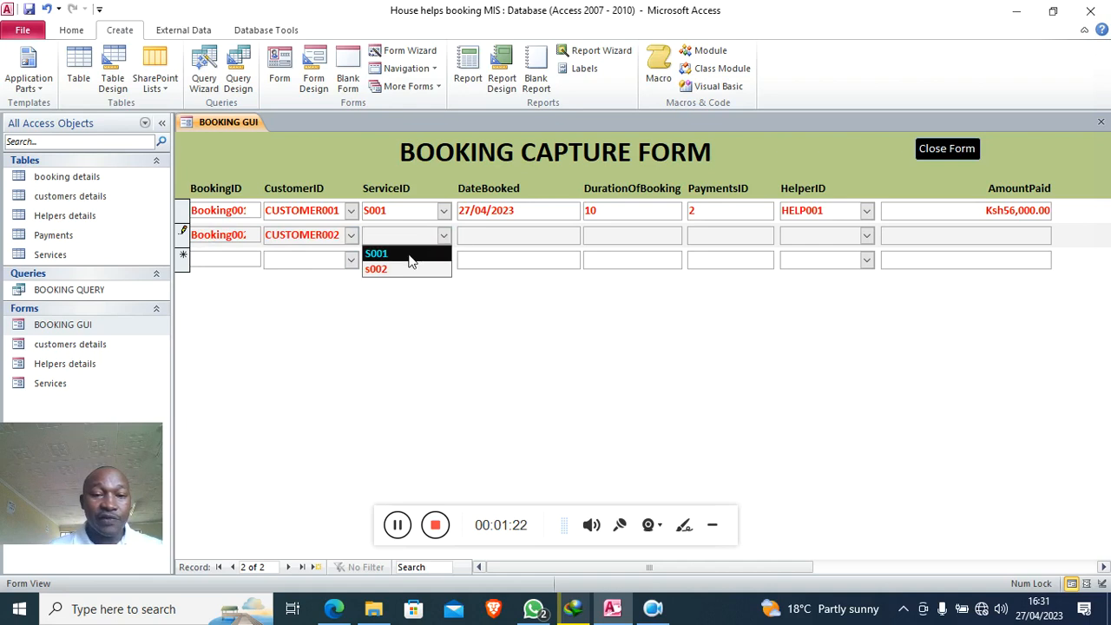
left_click(411, 256)
- Finish the second booking: date 27/04/2023, helper HELP001, amount paid 650000, and save it
left_click(483, 234)
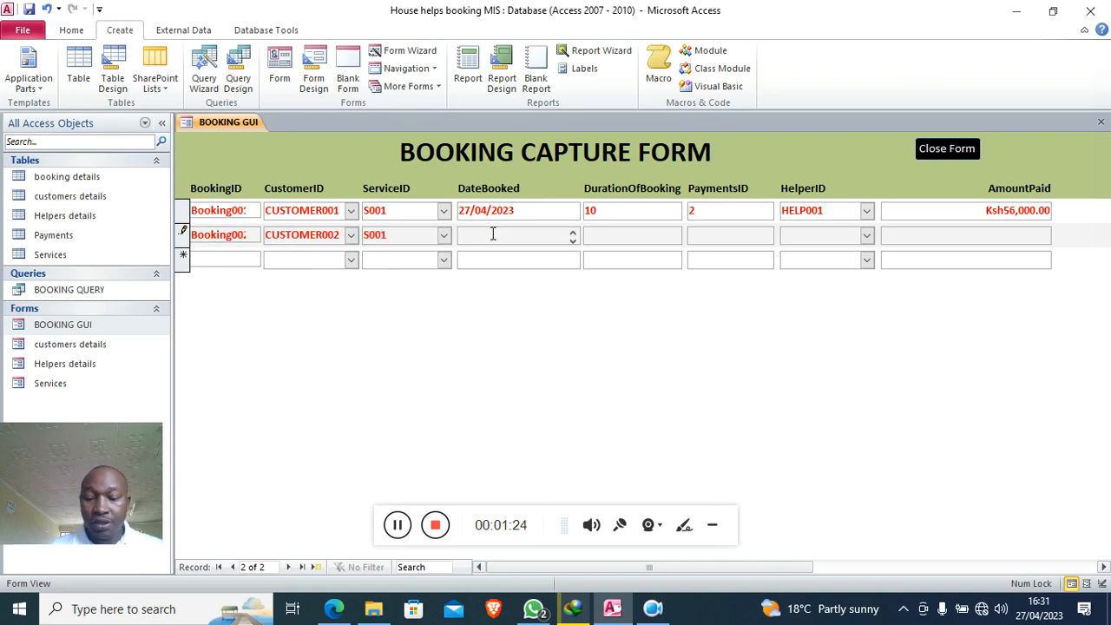
type("27/04/2023")
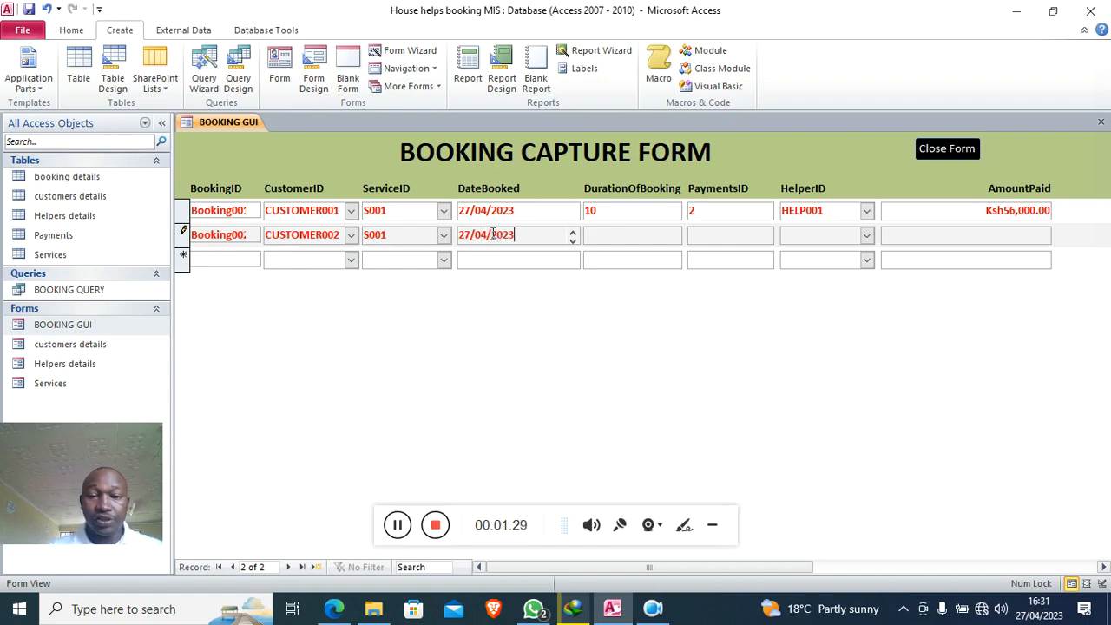
left_click(618, 234)
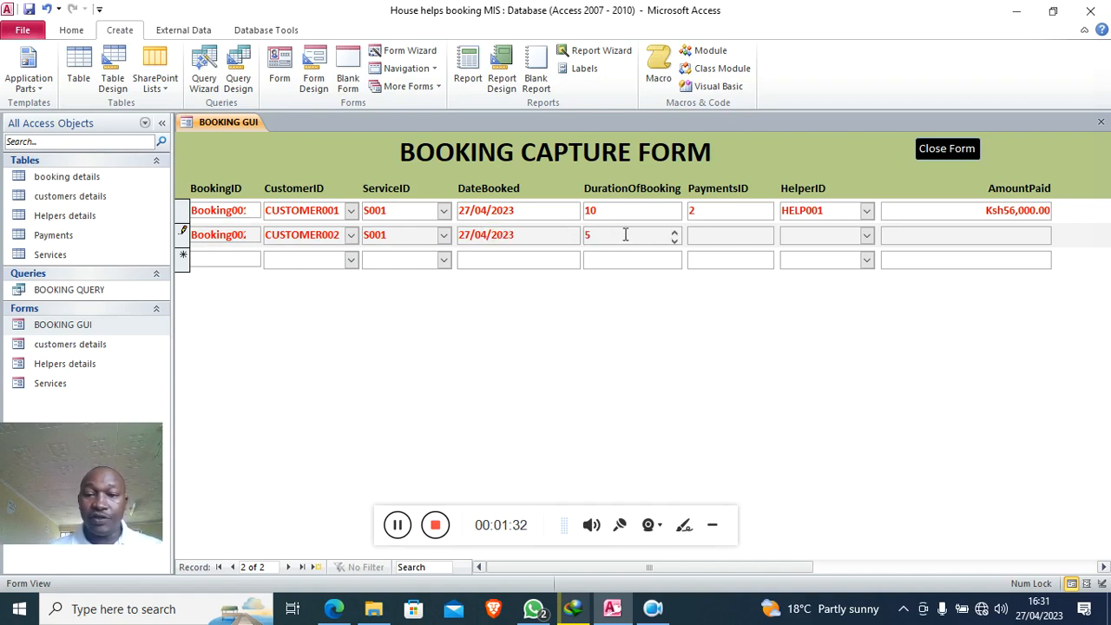
left_click(711, 234)
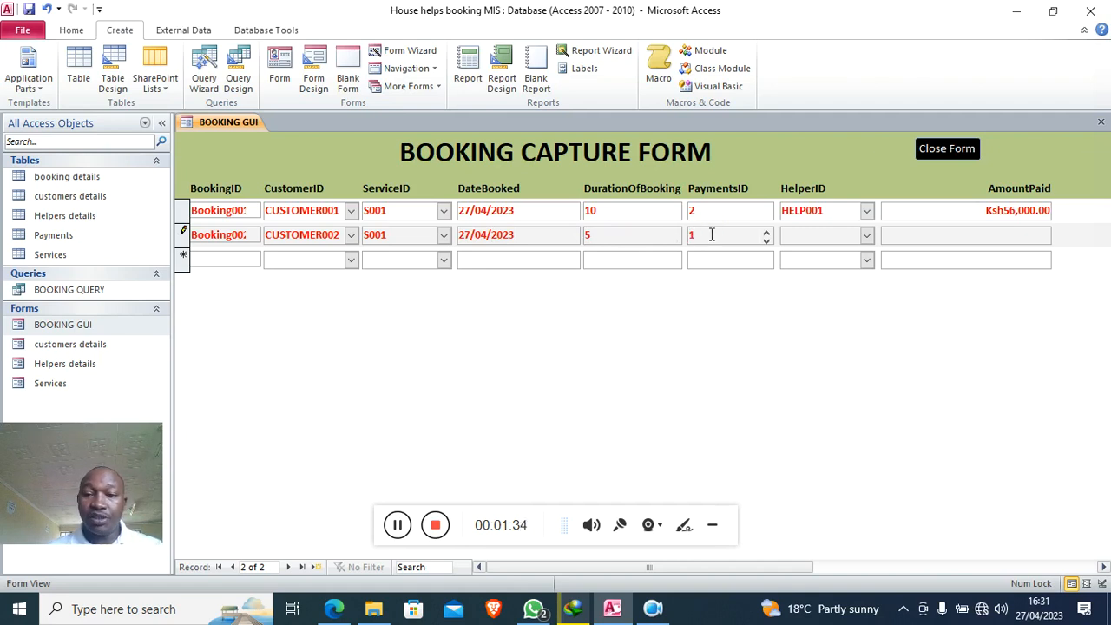
left_click(866, 235)
left_click(848, 260)
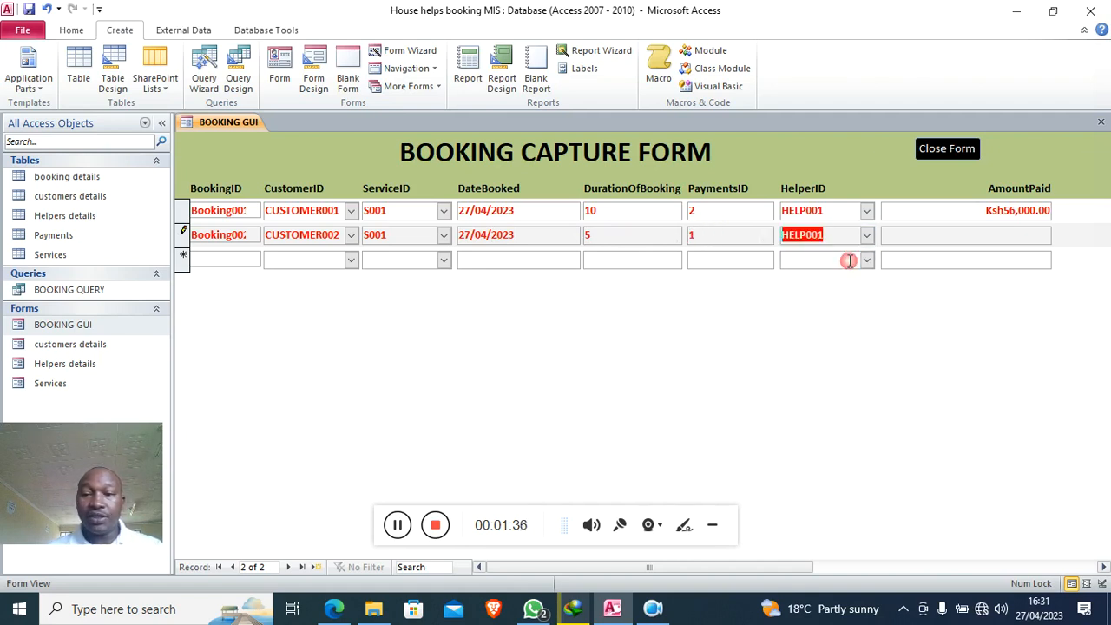
left_click(968, 232)
type("650000")
left_click(922, 261)
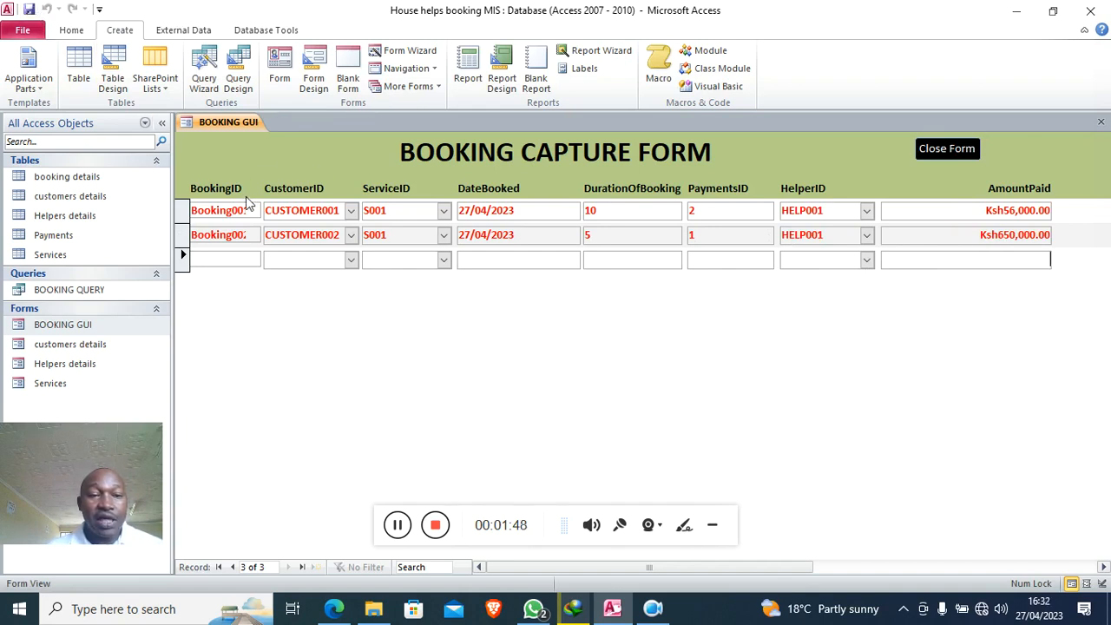
right_click(203, 145)
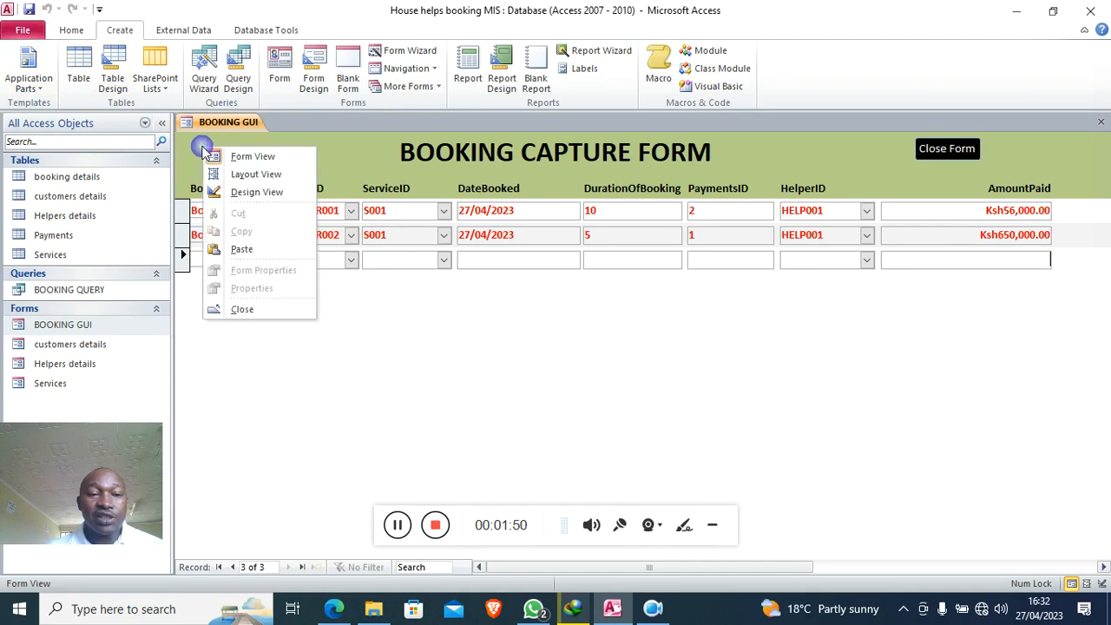
- Set BOOKING GUI's Recordset Type to Dynaset (Inconsistent Updates) in Design View, then return to Form view
left_click(247, 195)
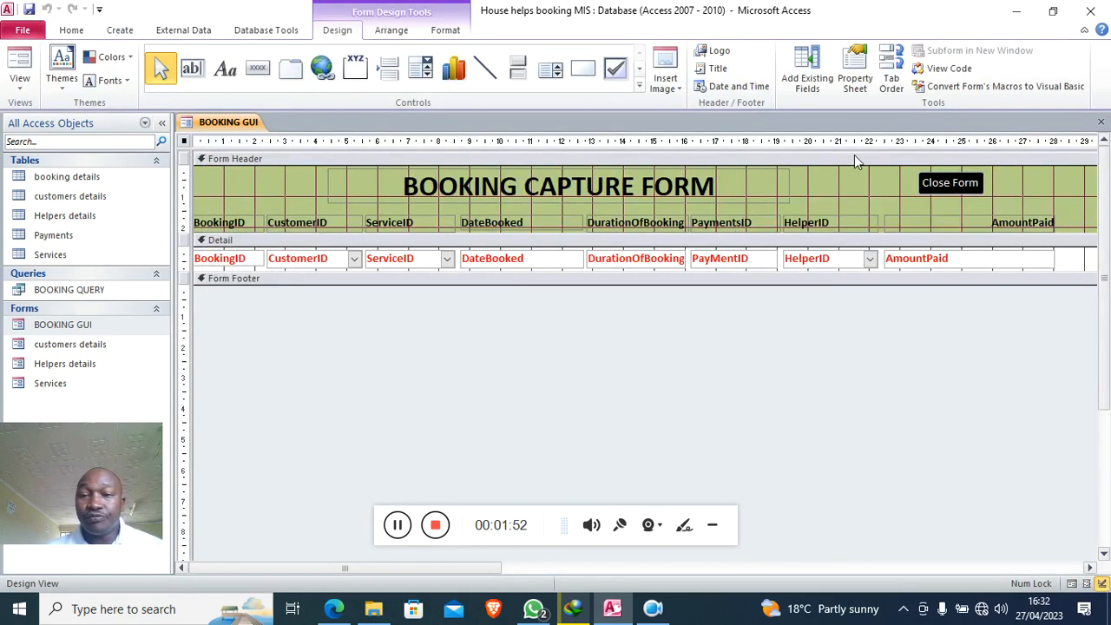
left_click(855, 81)
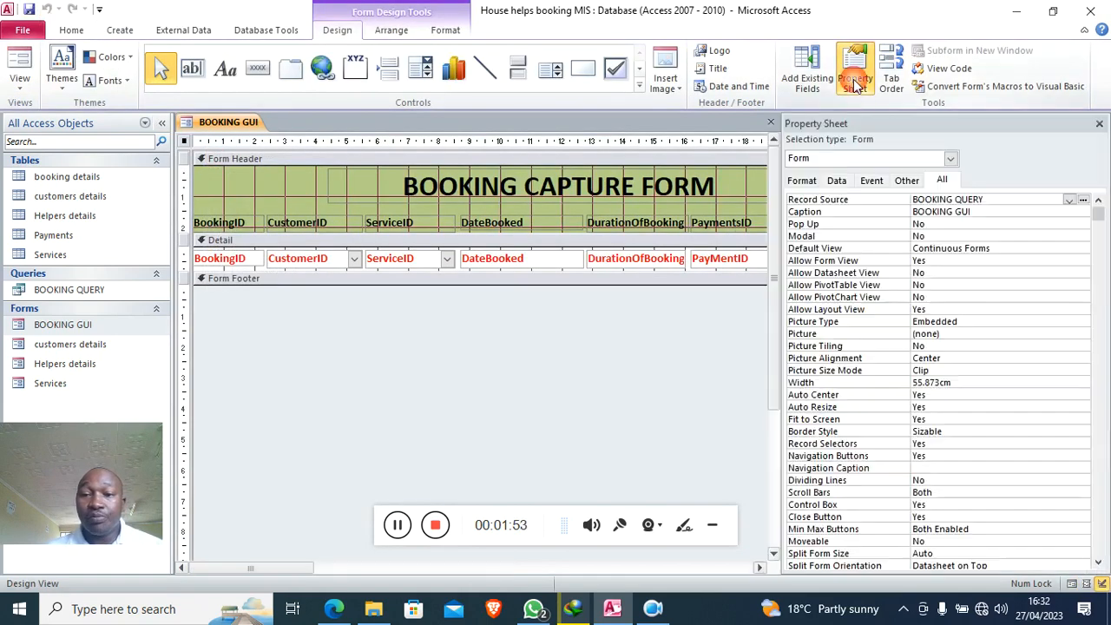
left_click(835, 179)
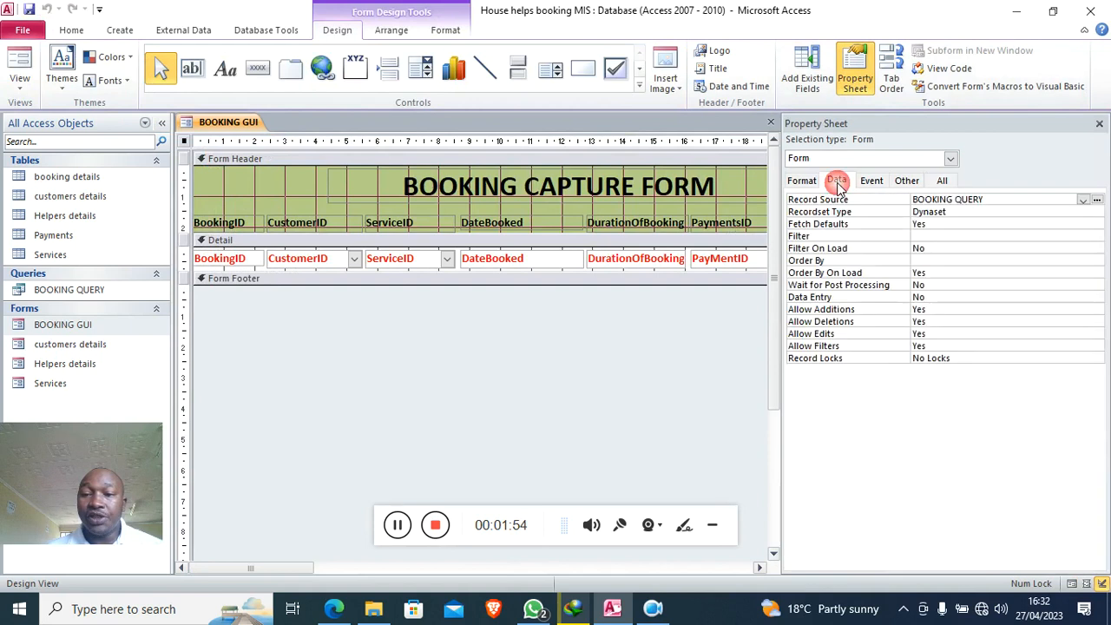
double_click(962, 213)
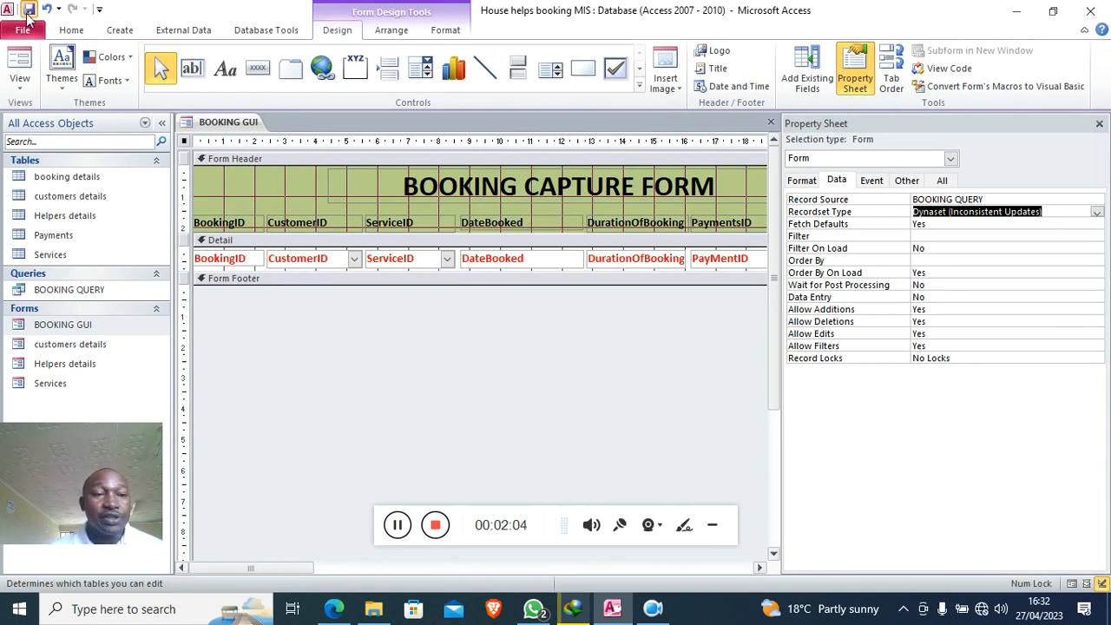
left_click(7, 68)
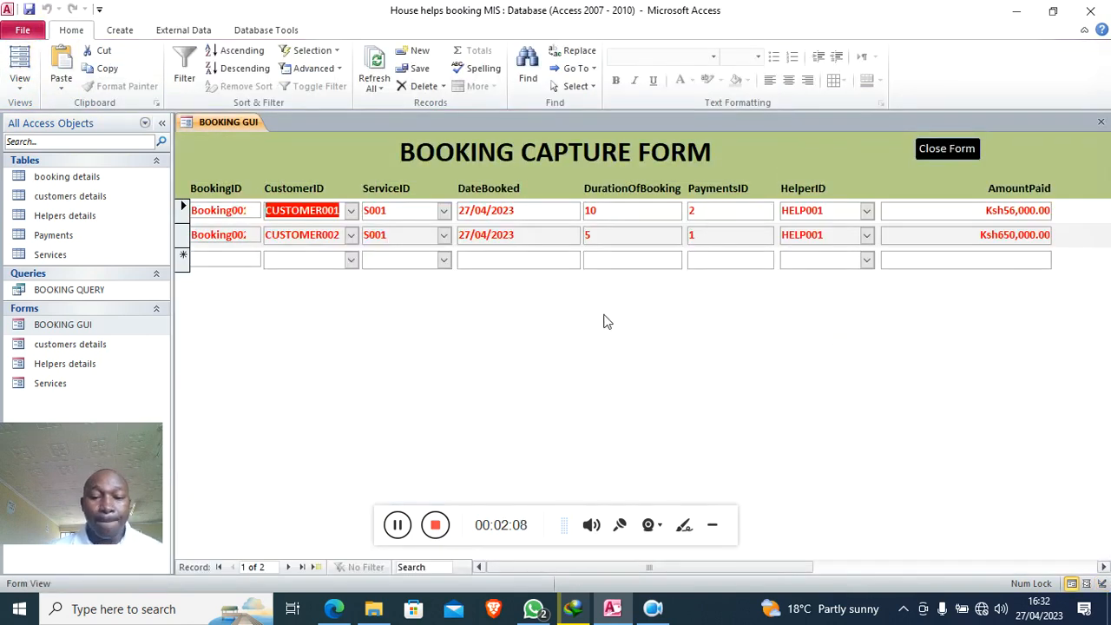
- Open BOOKING QUERY to check its two booking rows, then close it
left_click(712, 524)
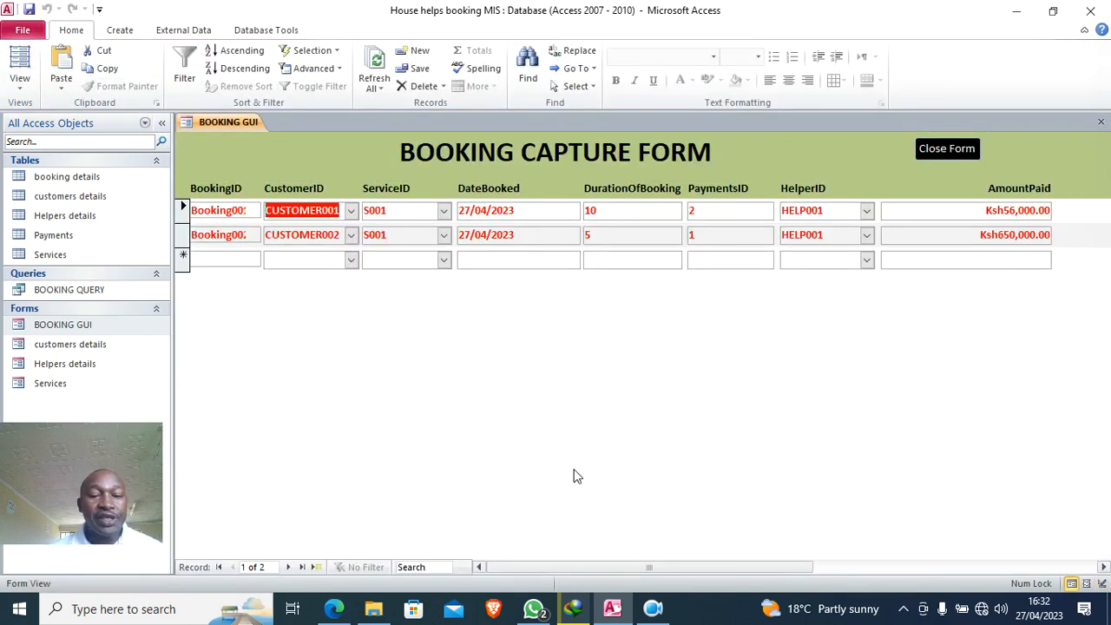
left_click_drag(110, 441, 1011, 376)
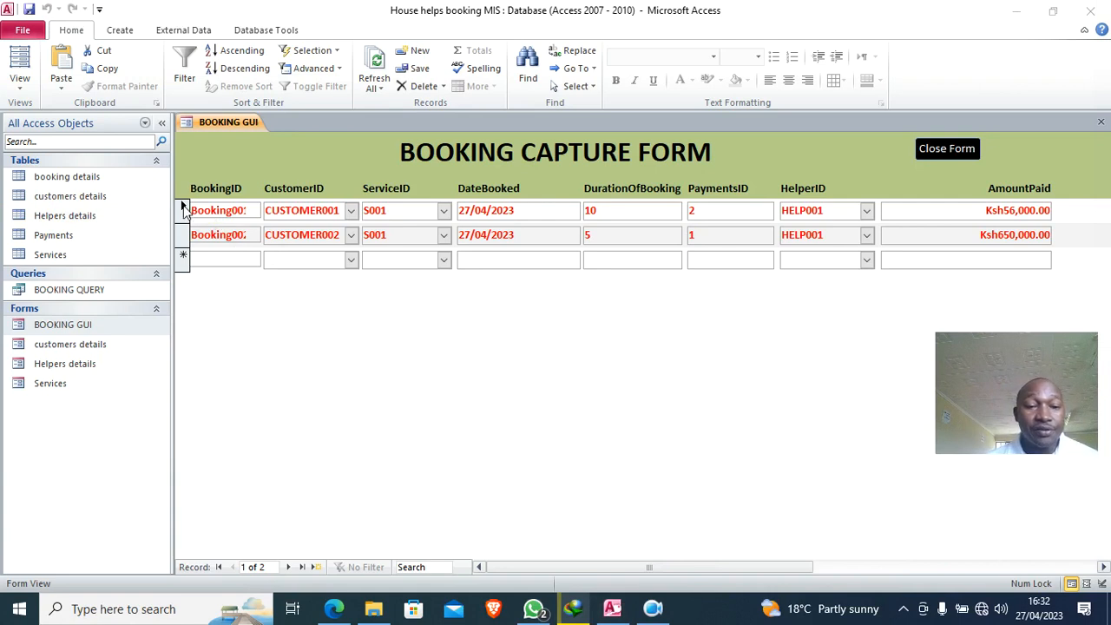
double_click(88, 291)
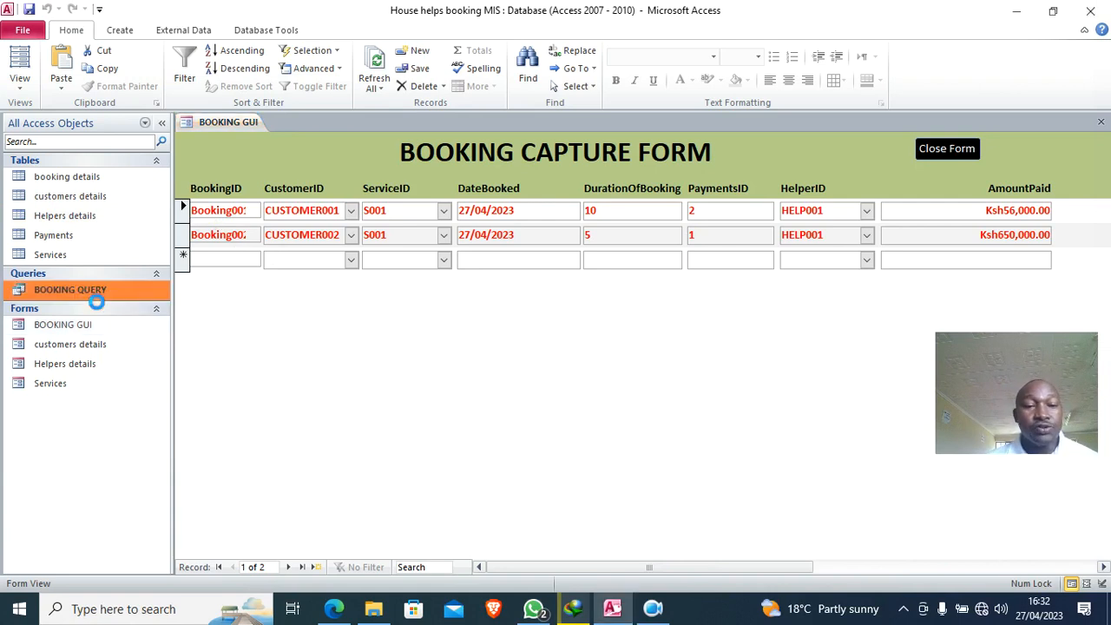
left_click_drag(183, 174, 184, 157)
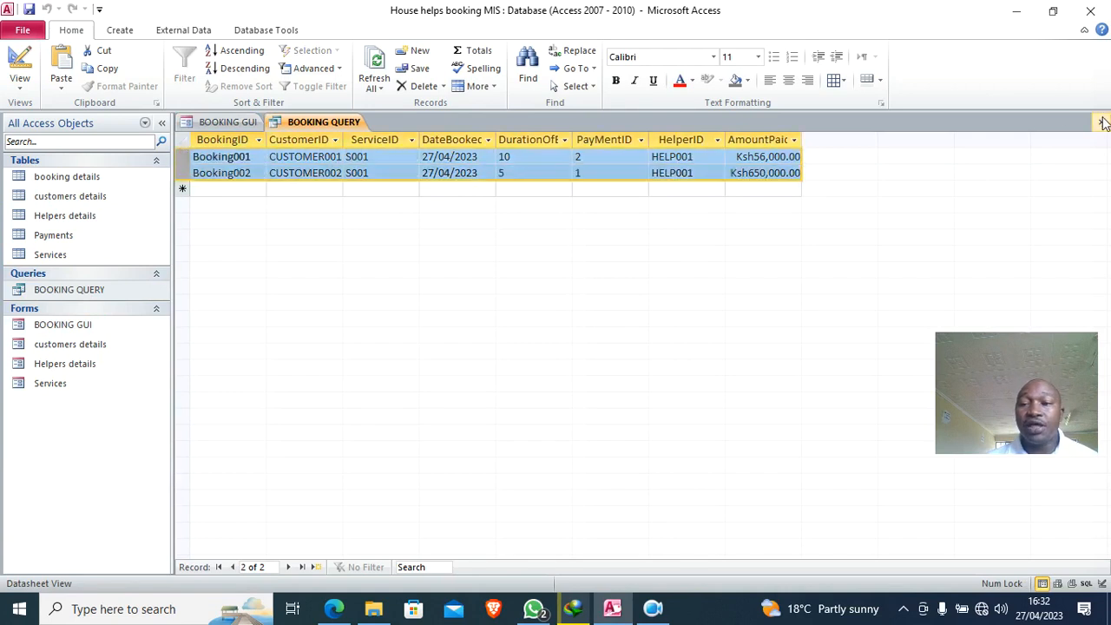
left_click(1100, 122)
- Copy and paste BOOKING QUERY as a new query named RECEIPT, and close BOOKING GUI
left_click(61, 295)
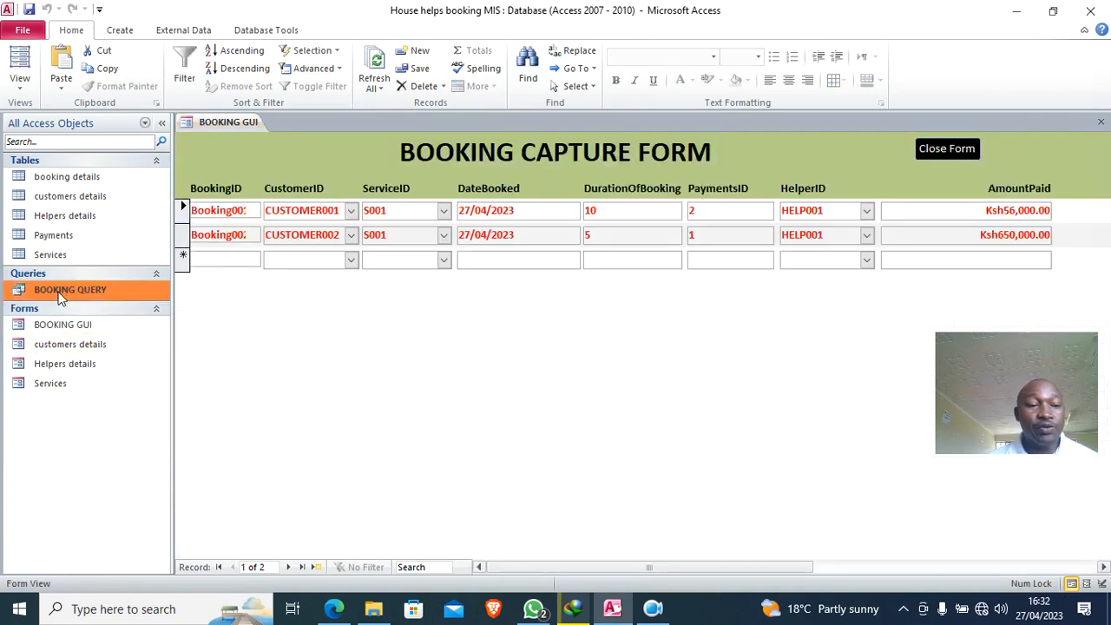
right_click(61, 295)
left_click(124, 455)
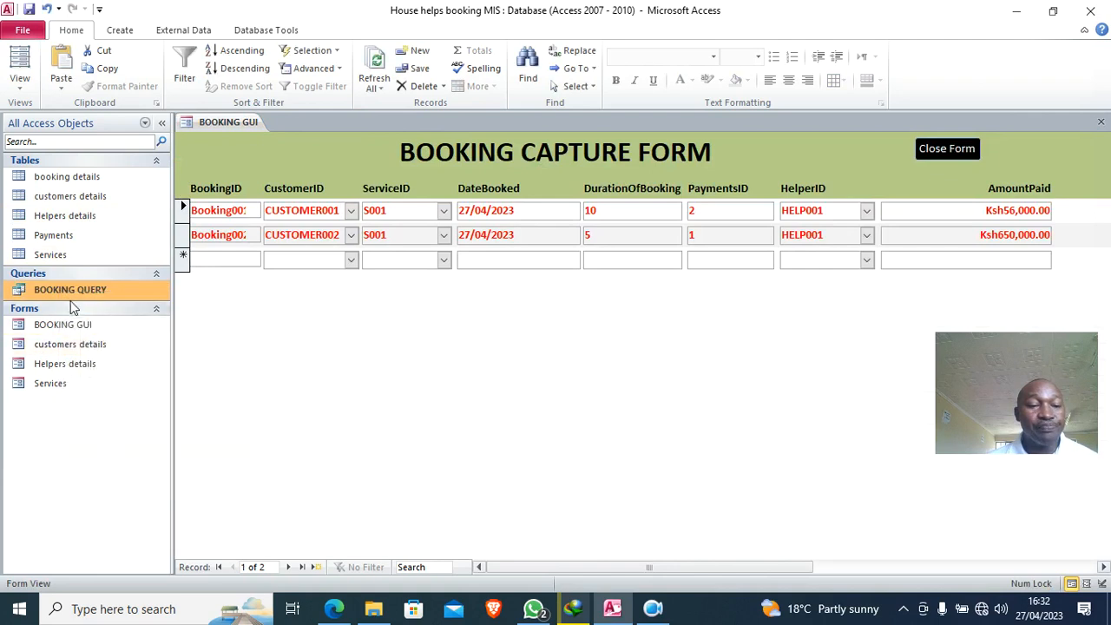
right_click(69, 296)
left_click(118, 481)
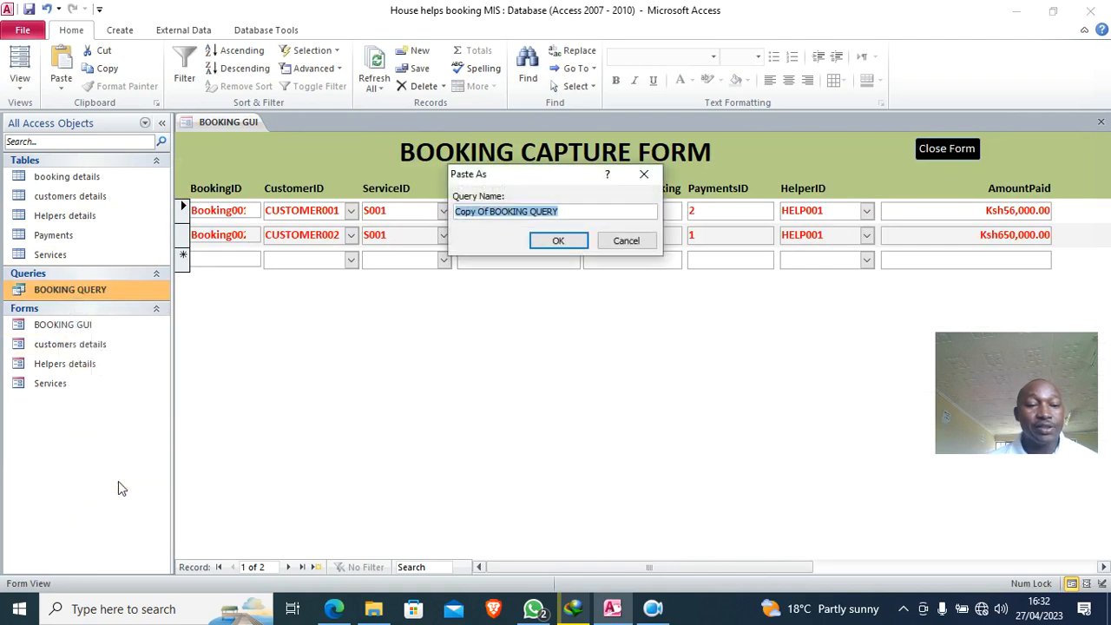
key("Caps_Lock")
type("RECEIPT")
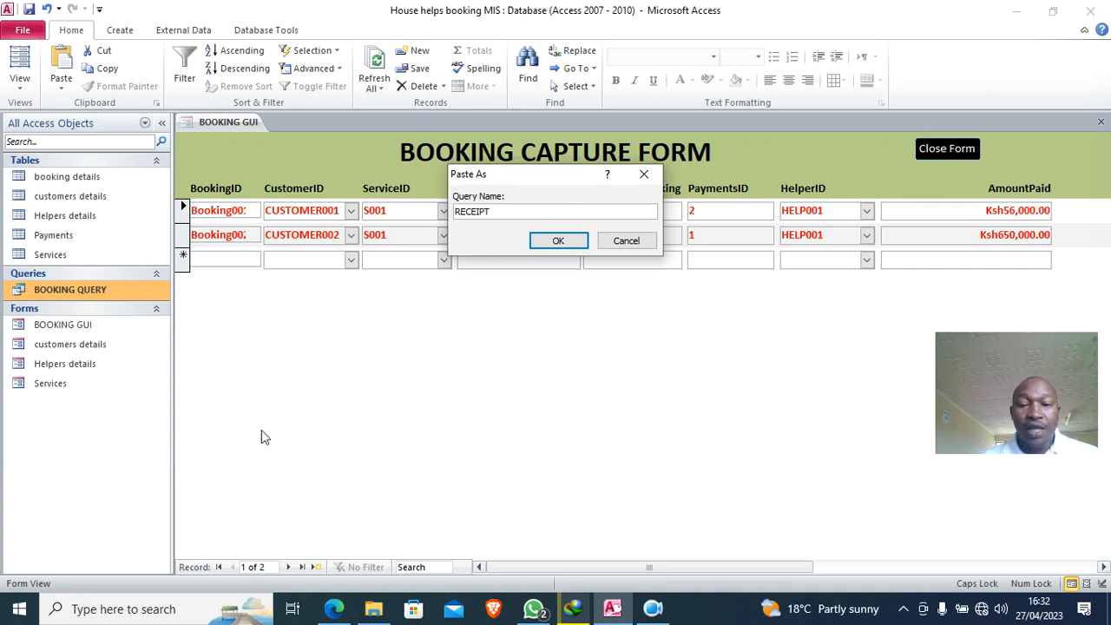
left_click(548, 243)
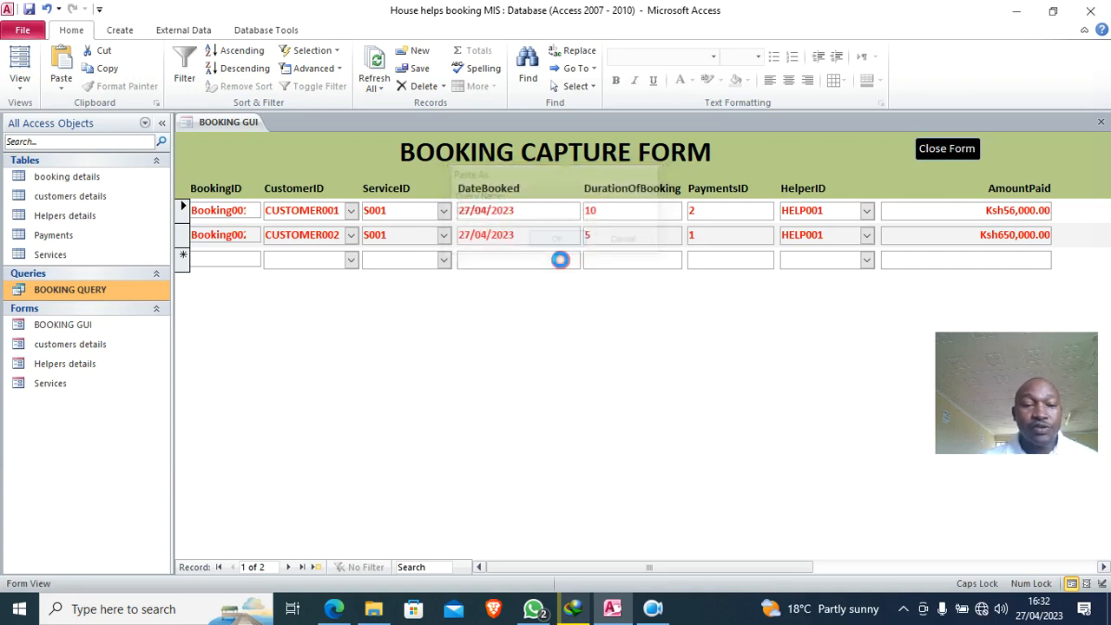
right_click(213, 123)
left_click(251, 156)
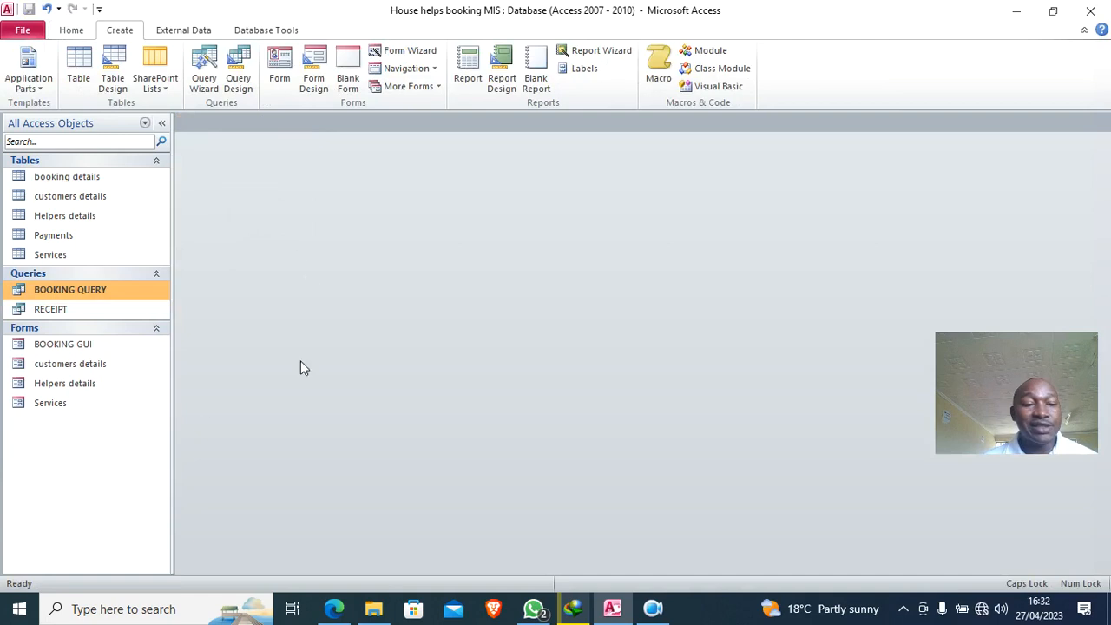
- Run the Report Wizard on RECEIPT with all fields, no grouping or sorting, Columnar layout
left_click(62, 311)
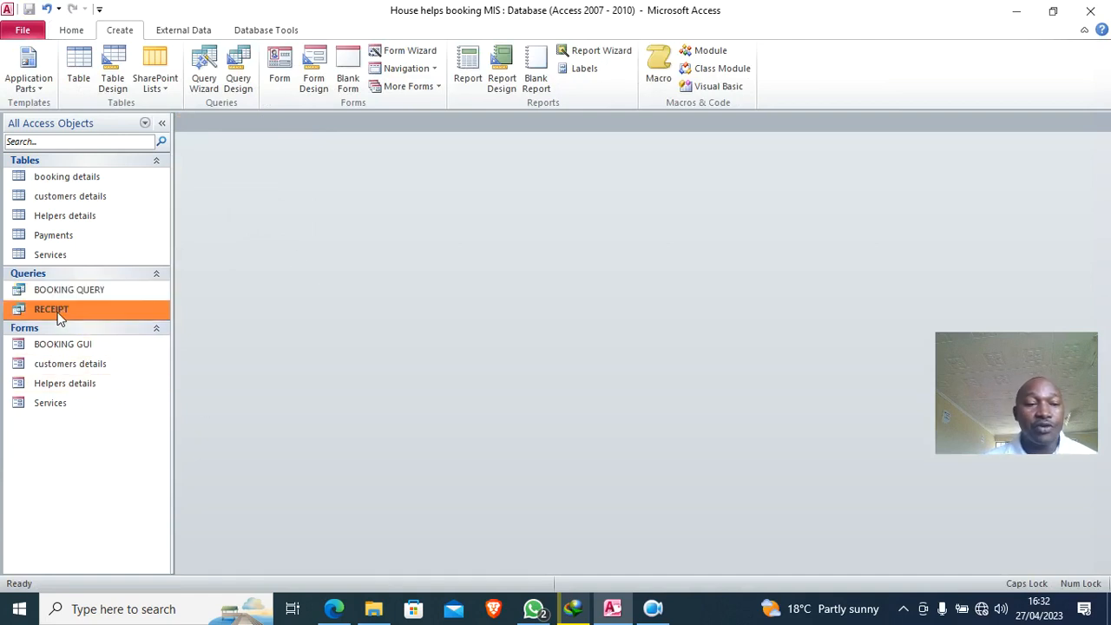
left_click(590, 53)
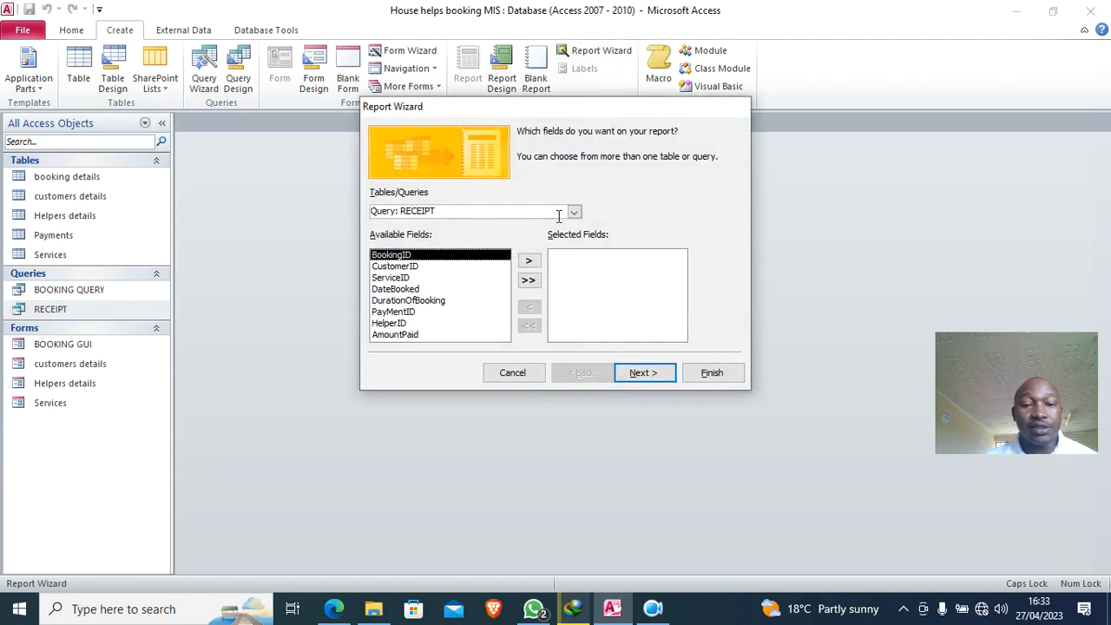
left_click(529, 281)
left_click(653, 375)
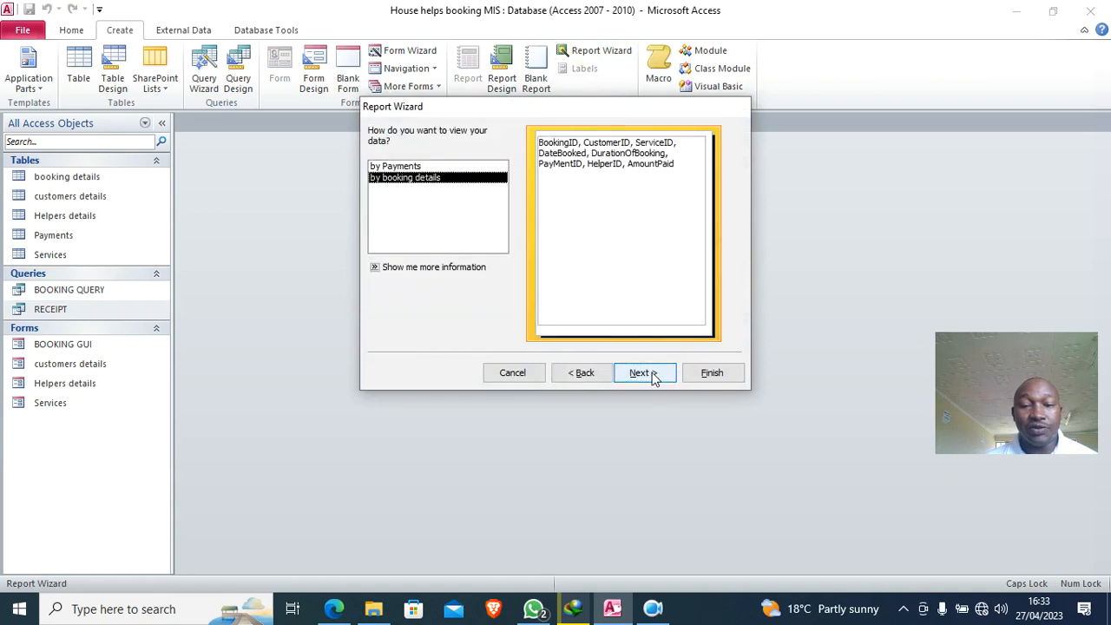
left_click(642, 372)
left_click(642, 372)
left_click(642, 372)
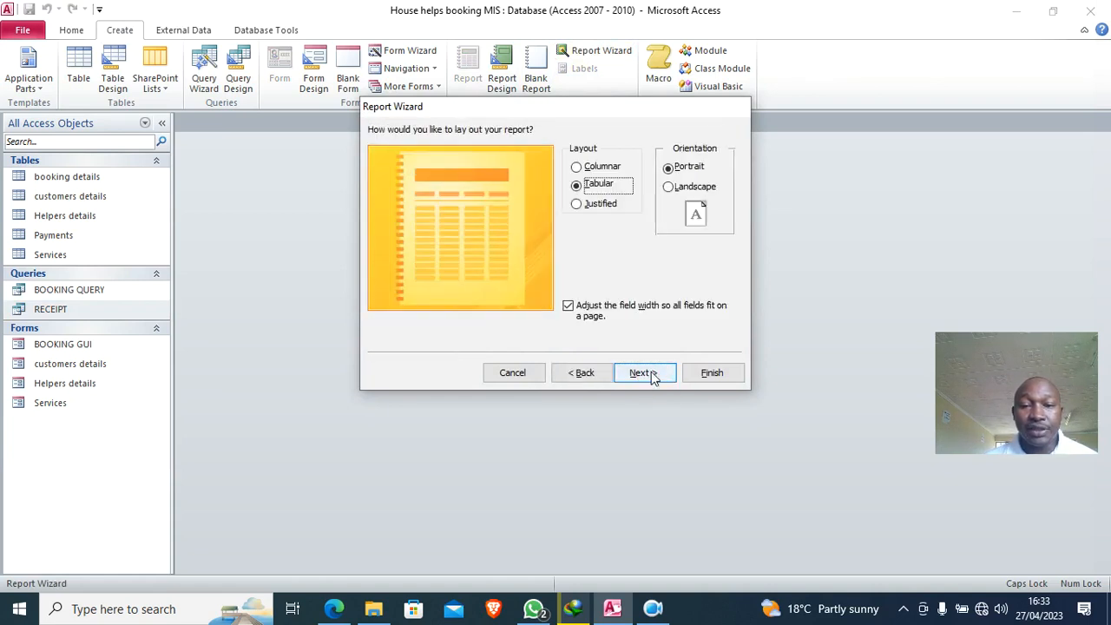
left_click(608, 169)
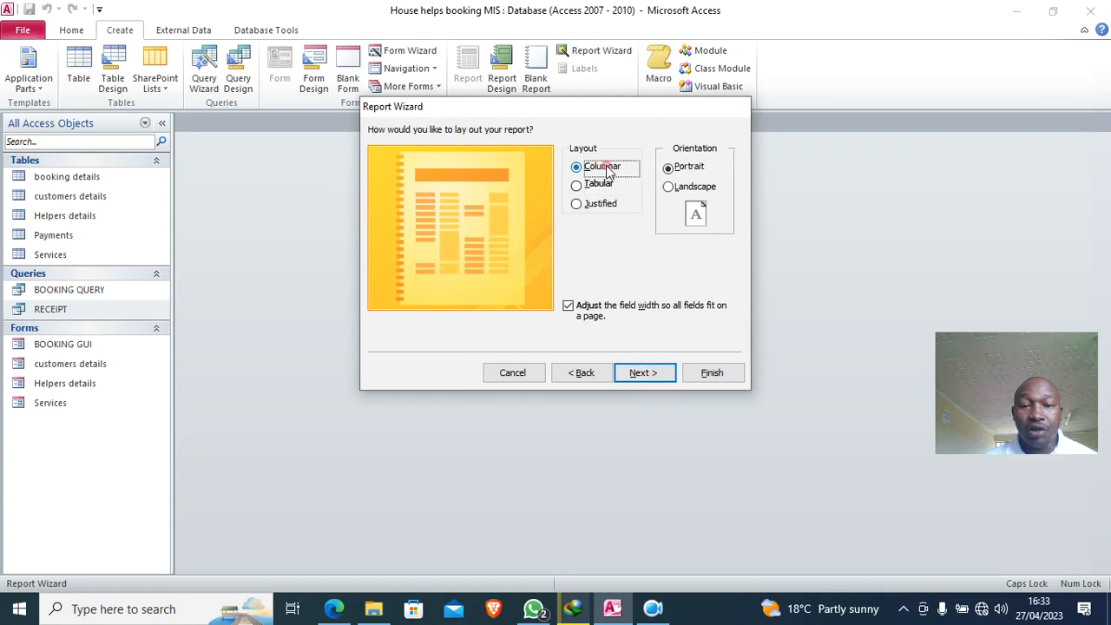
left_click(640, 373)
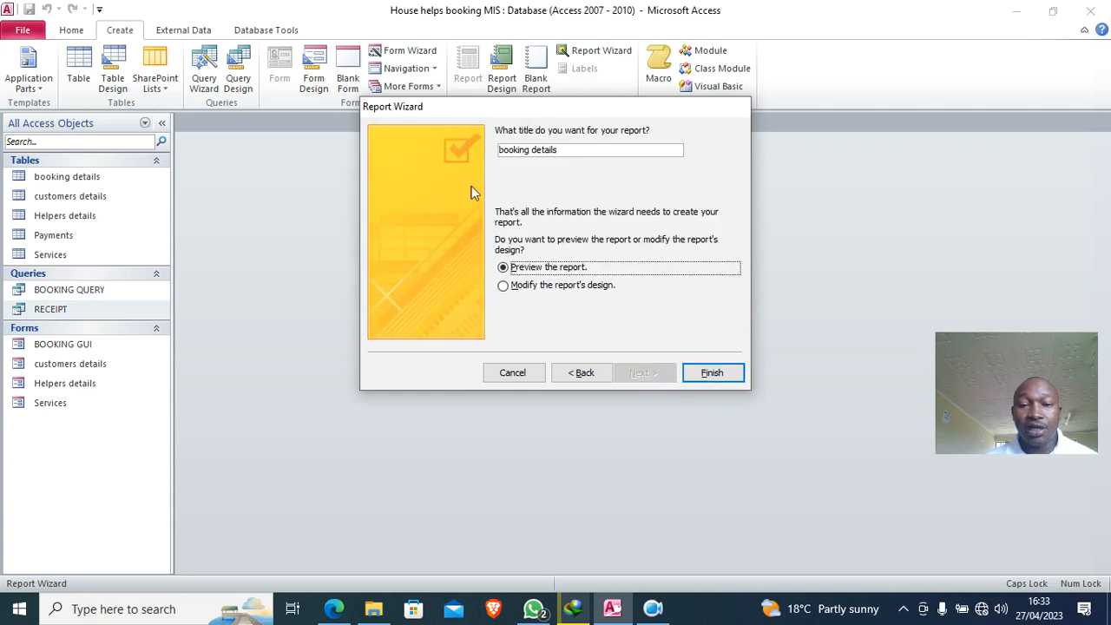
left_click(700, 374)
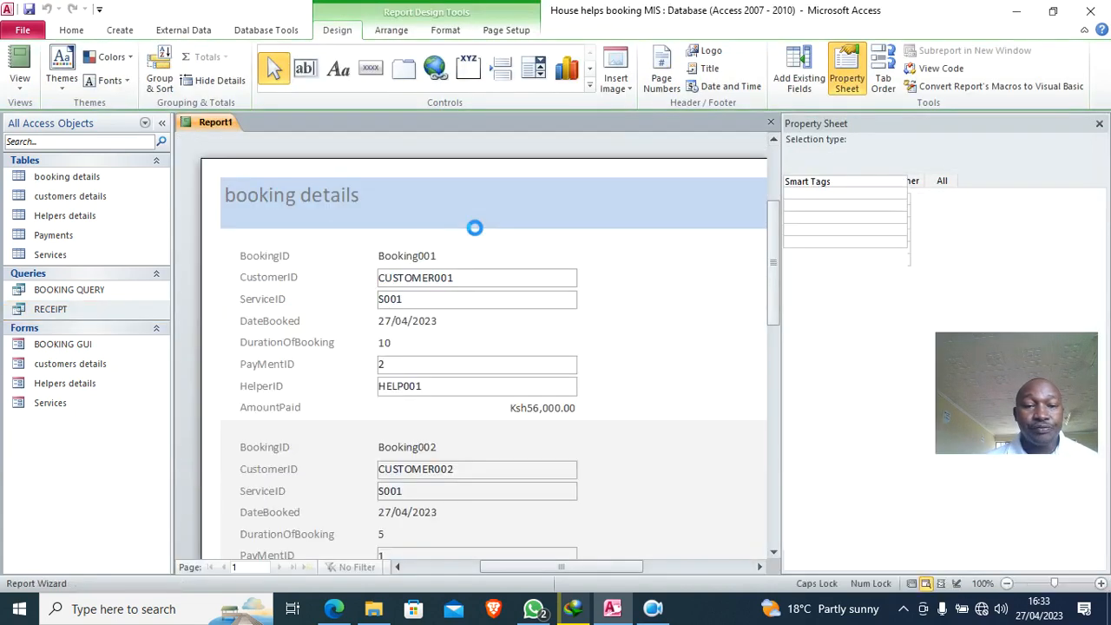
right_click(642, 250)
- In Design View, narrow the BookingID, DateBooked and DurationOfBooking text boxes to the same width
left_click(696, 295)
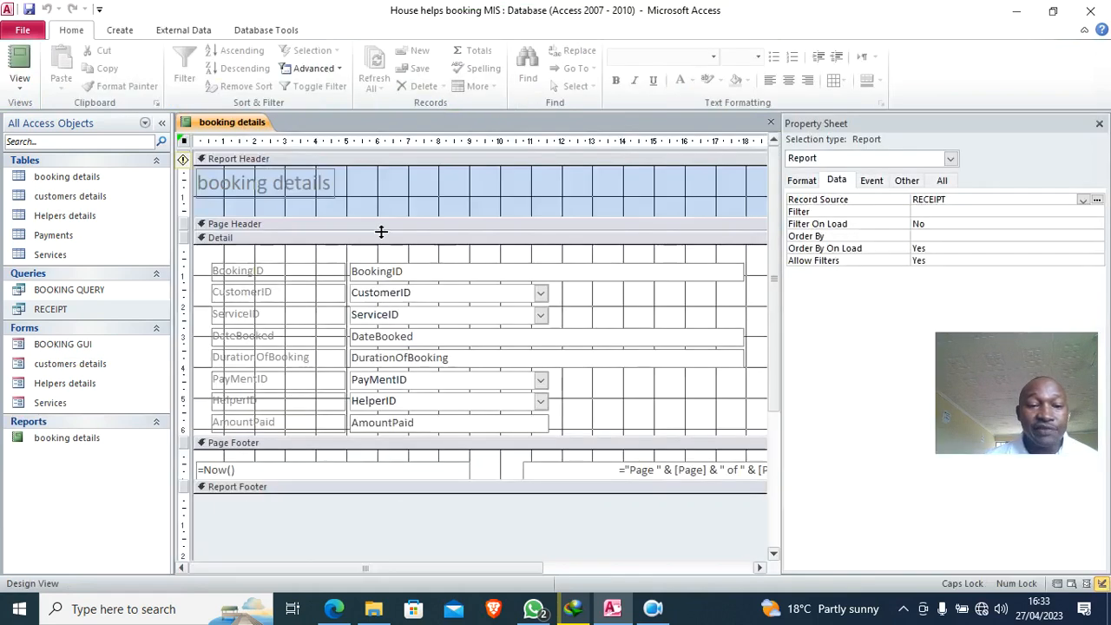
left_click(323, 191)
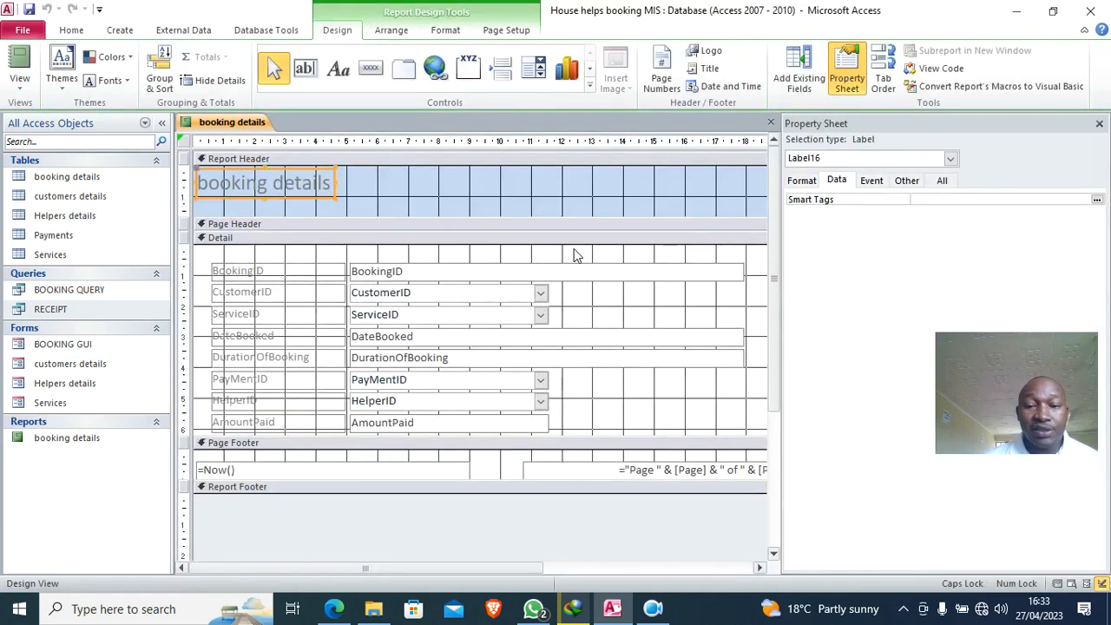
left_click(1098, 124)
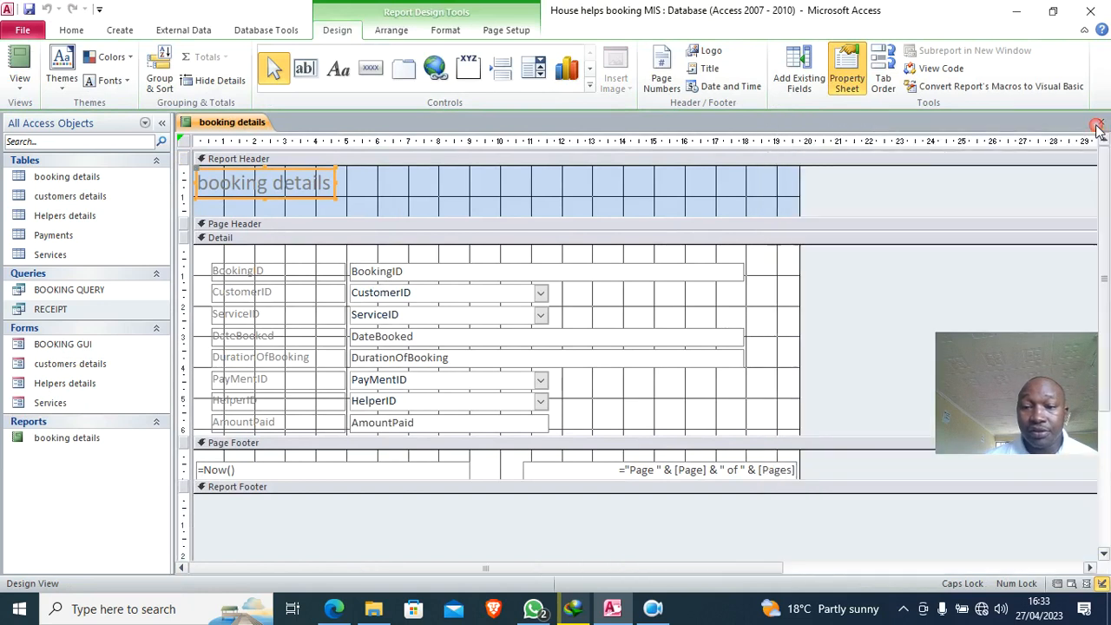
left_click(703, 276)
left_click_drag(739, 270, 546, 278)
left_click(621, 342)
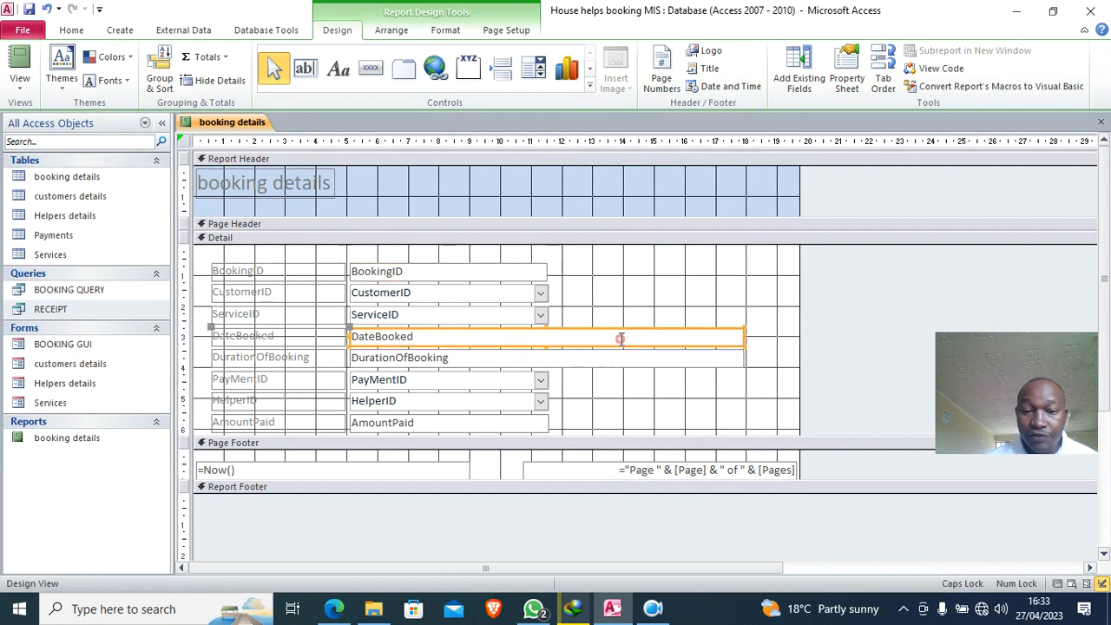
left_click_drag(743, 337, 547, 338)
left_click(589, 361)
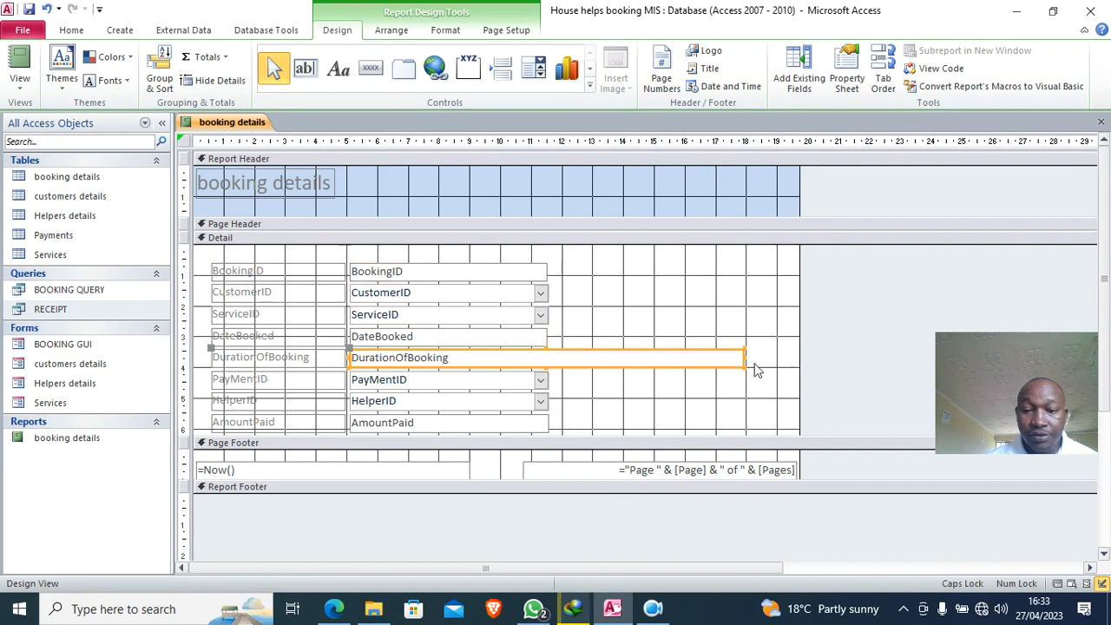
left_click_drag(743, 355, 548, 358)
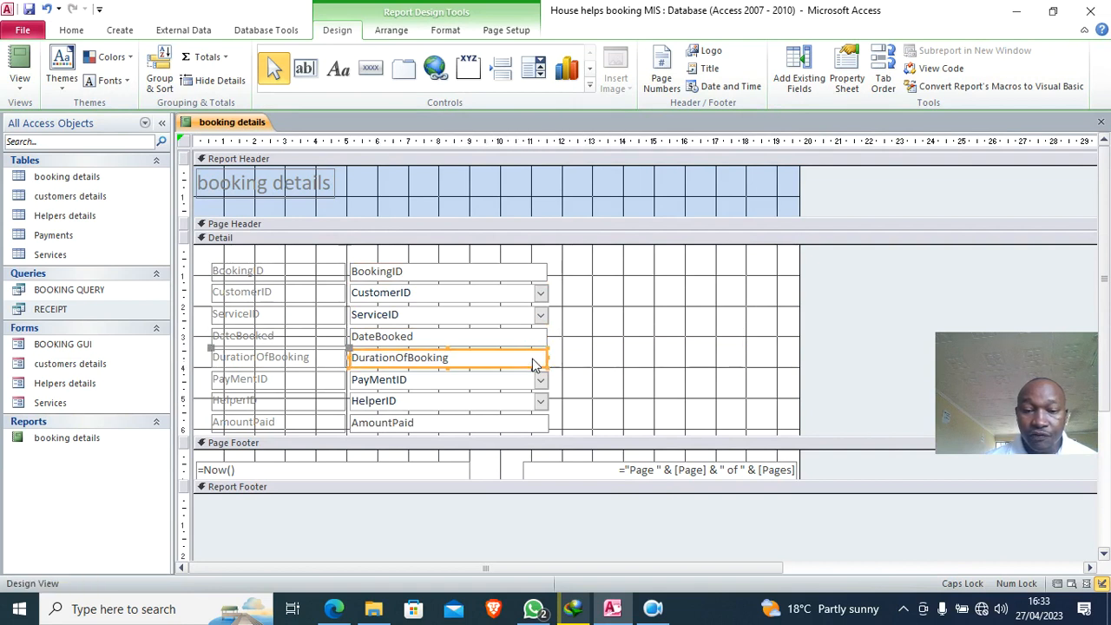
- Narrow the footer's =Now() date box and page-number box and place them side by side
left_click(337, 470)
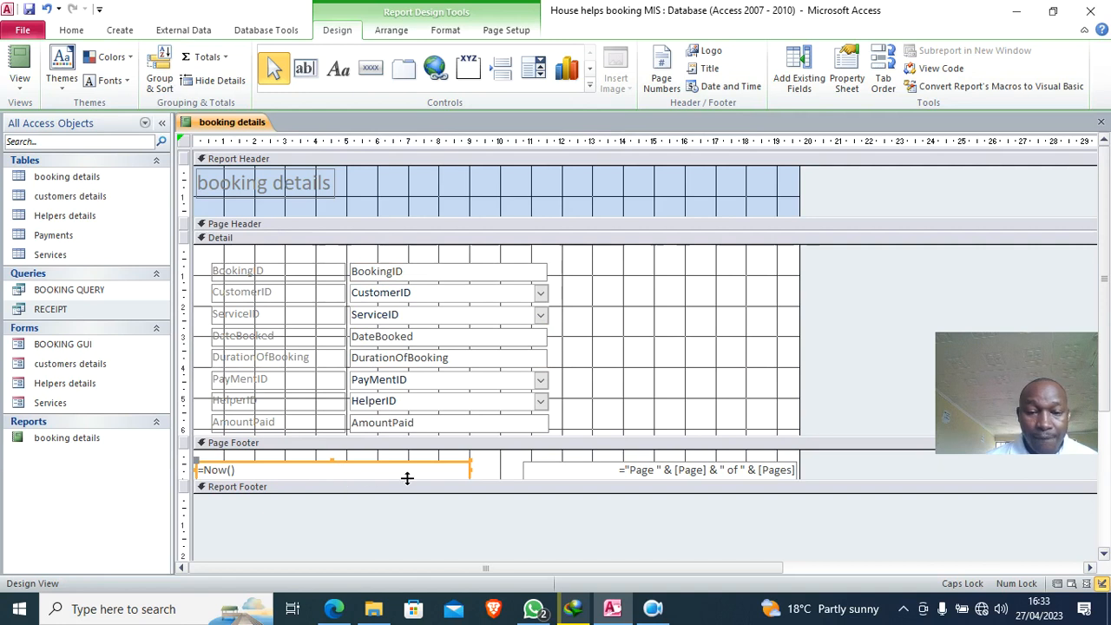
left_click_drag(382, 464, 375, 456)
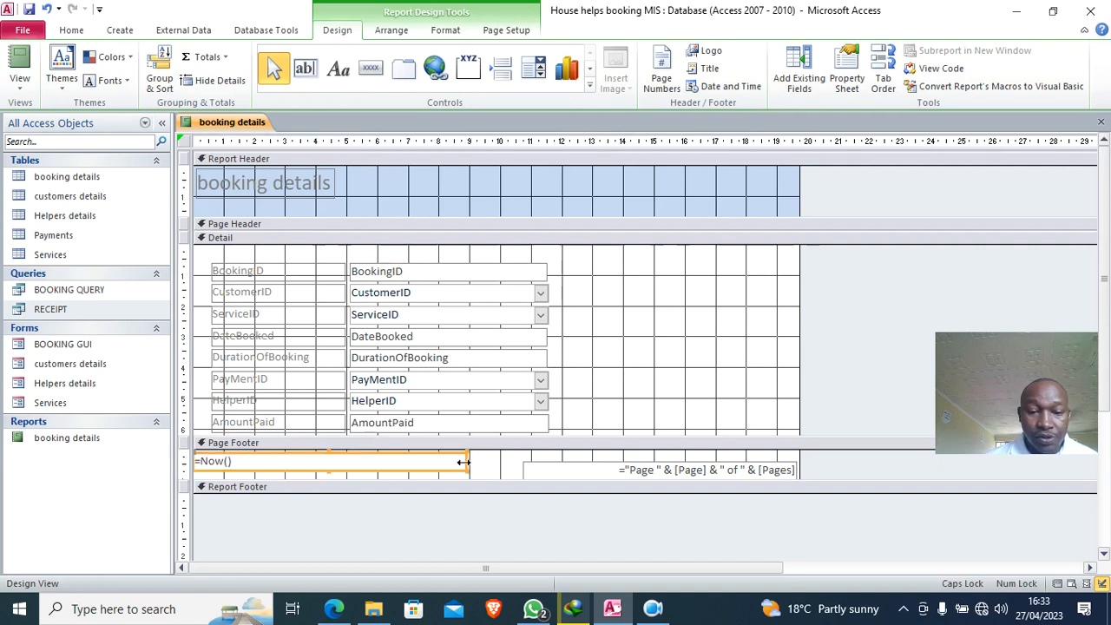
left_click_drag(468, 461, 364, 455)
left_click_drag(588, 467, 443, 461)
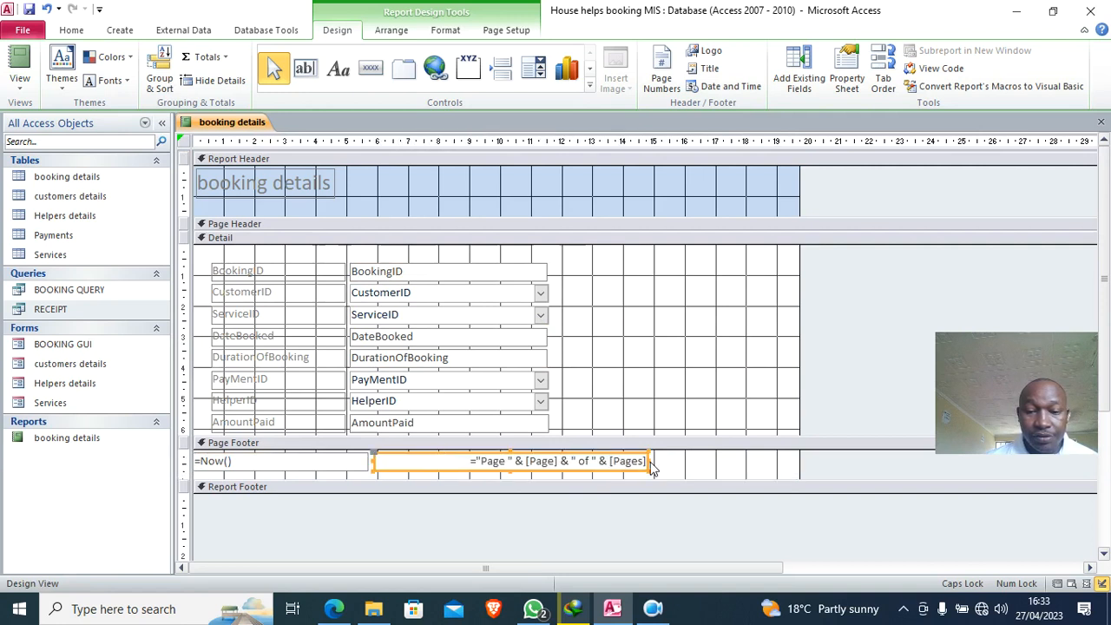
left_click_drag(632, 467, 274, 474)
- Make the footer boxes size 8 bold, and bold all Detail labels and fields
left_click(445, 30)
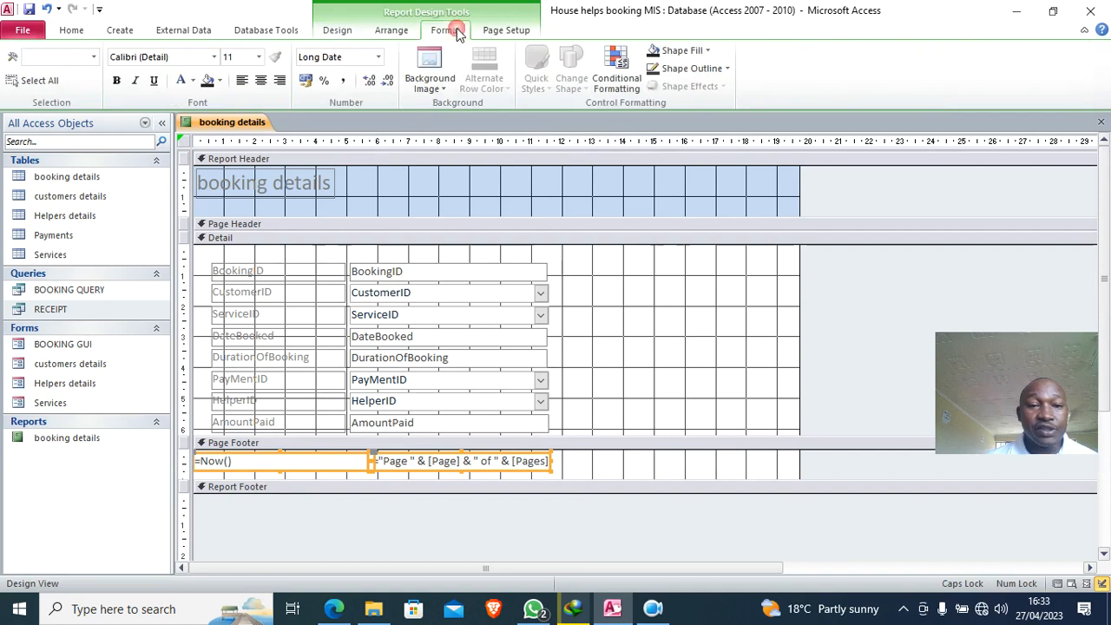
left_click(258, 57)
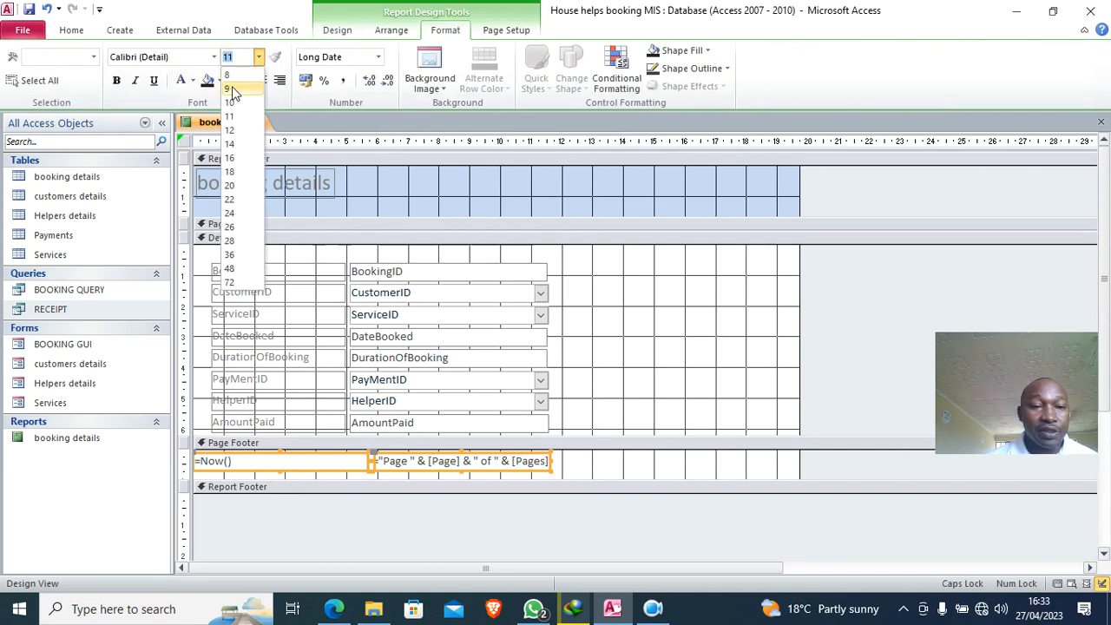
left_click(232, 76)
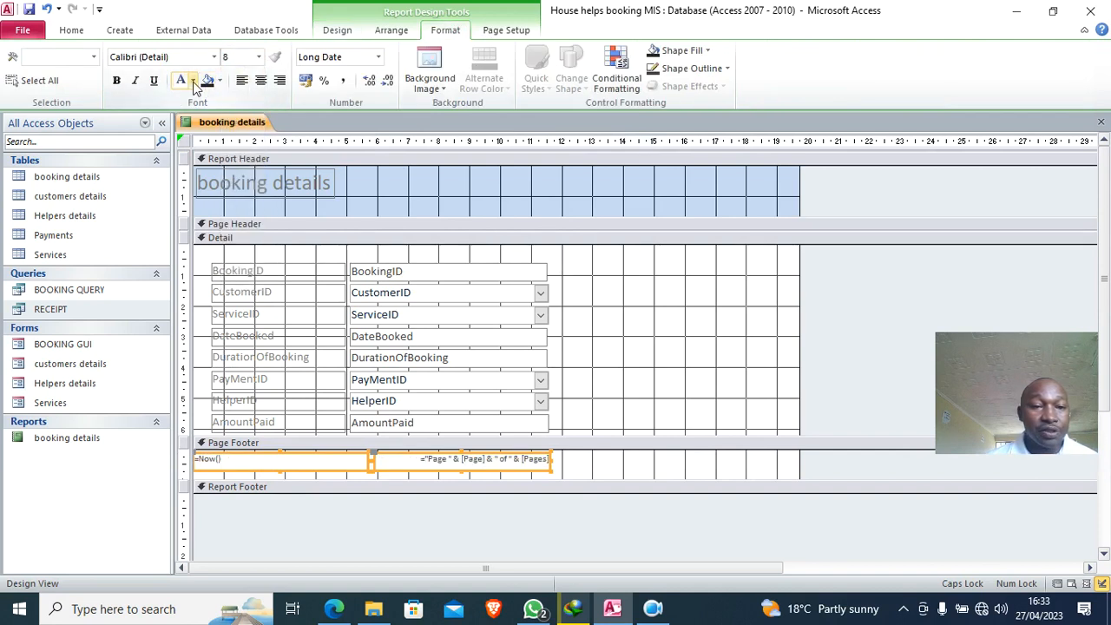
left_click(193, 82)
left_click(116, 79)
left_click(117, 80)
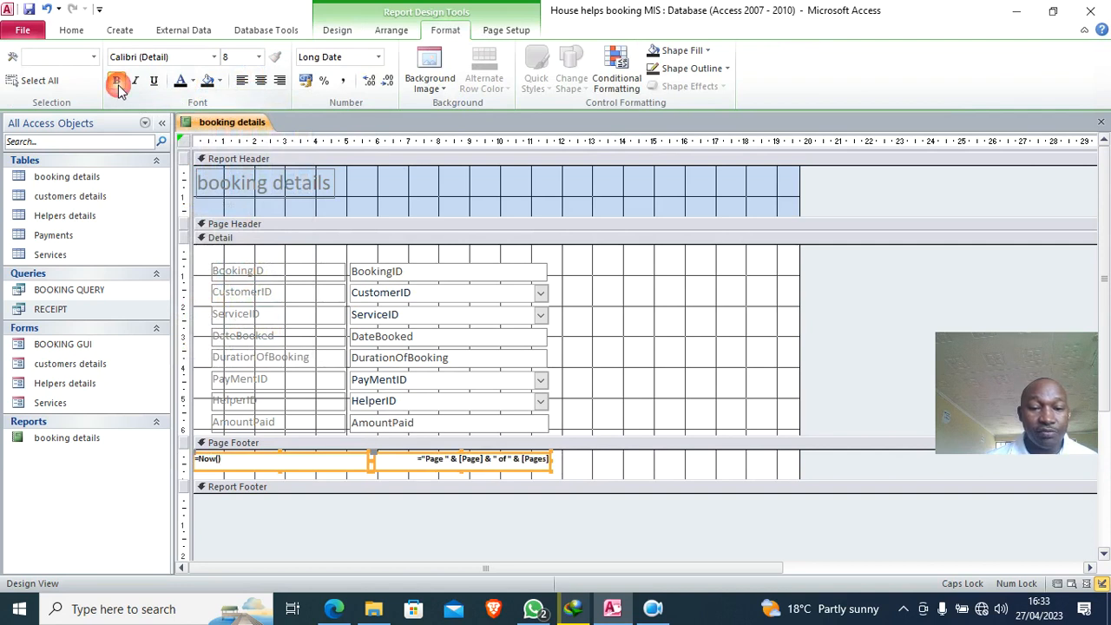
left_click(590, 299)
left_click_drag(588, 273, 226, 431)
left_click(117, 80)
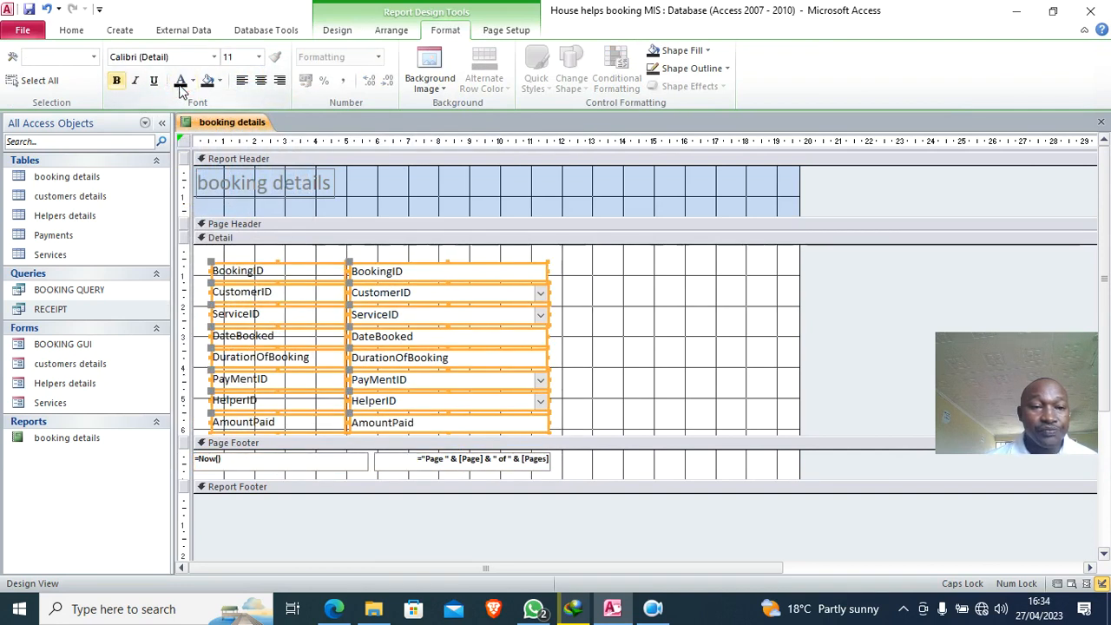
left_click(612, 287)
- Right-align and narrow the field labels, then move all Detail controls to the left edge
left_click_drag(305, 252, 297, 444)
left_click(280, 79)
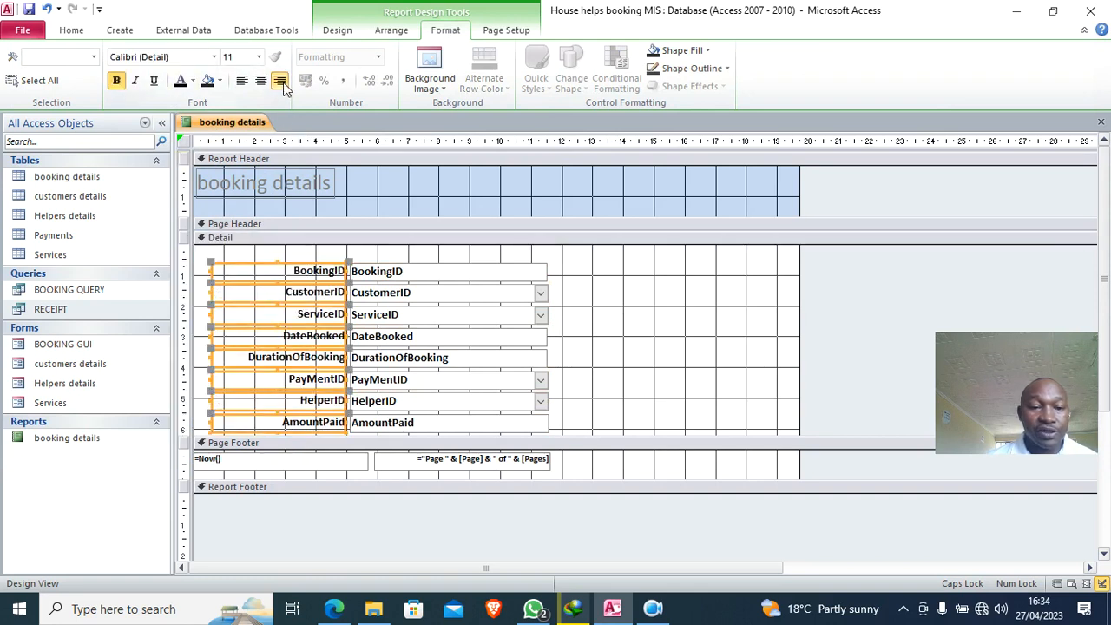
left_click_drag(211, 337, 242, 337)
left_click_drag(566, 265, 228, 452)
left_click_drag(279, 314, 230, 296)
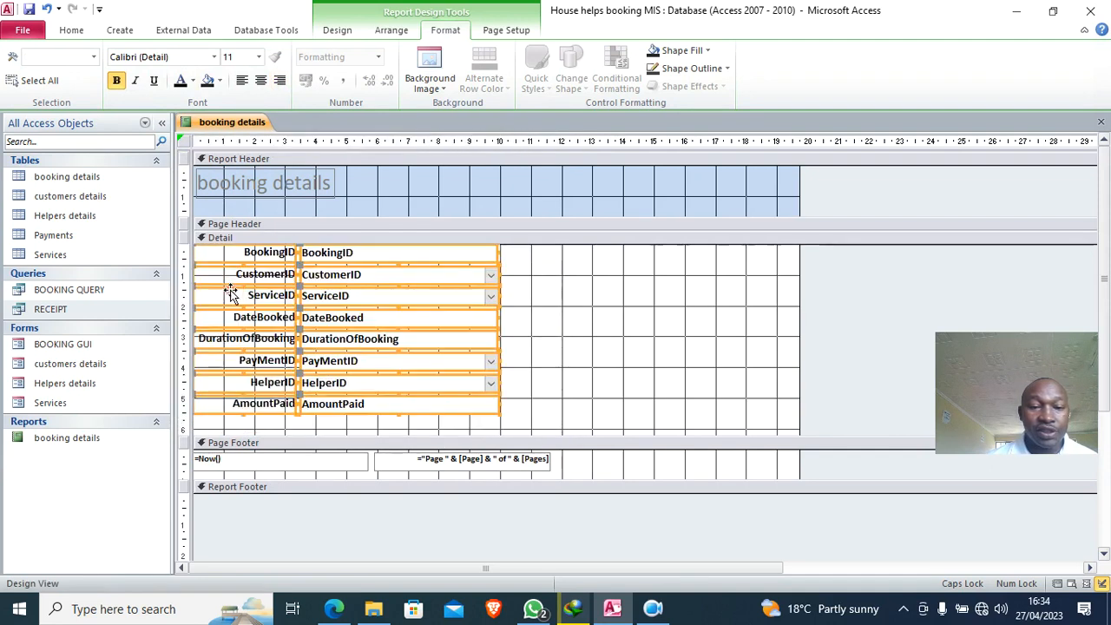
- Shrink the footer date and page-number boxes and pull the report width in to about 10 cm
left_click(301, 465)
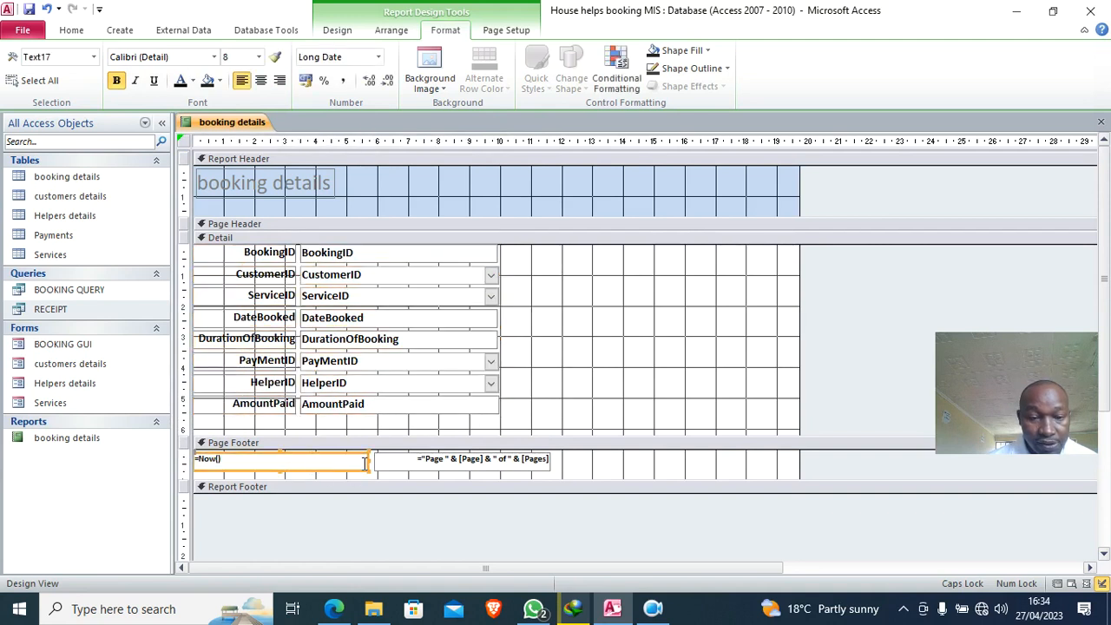
left_click_drag(369, 460, 339, 460)
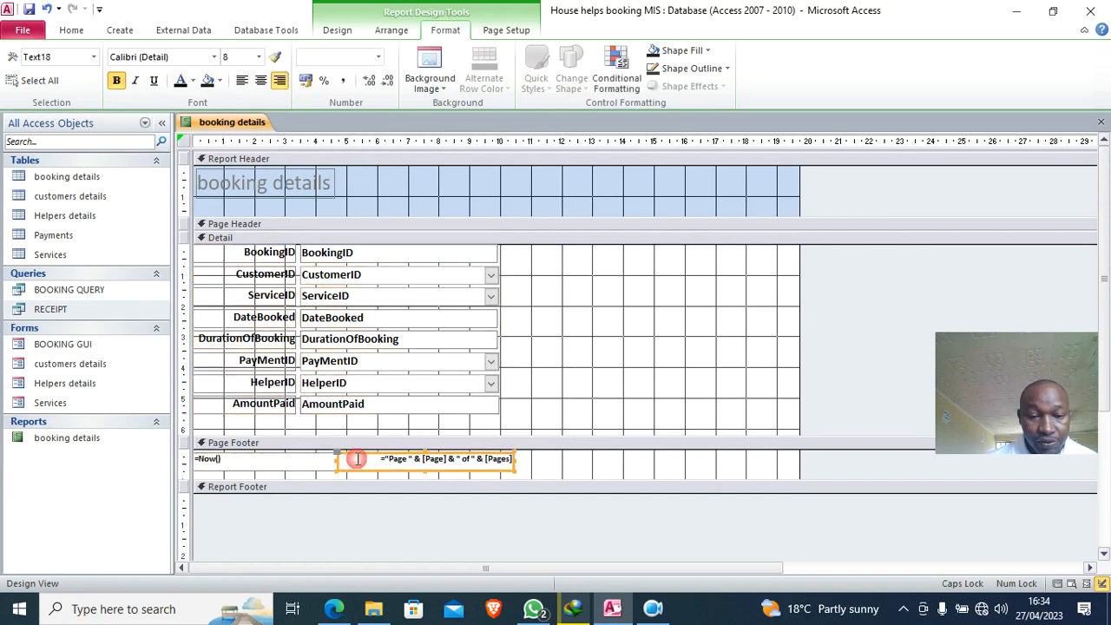
left_click_drag(513, 460, 490, 458)
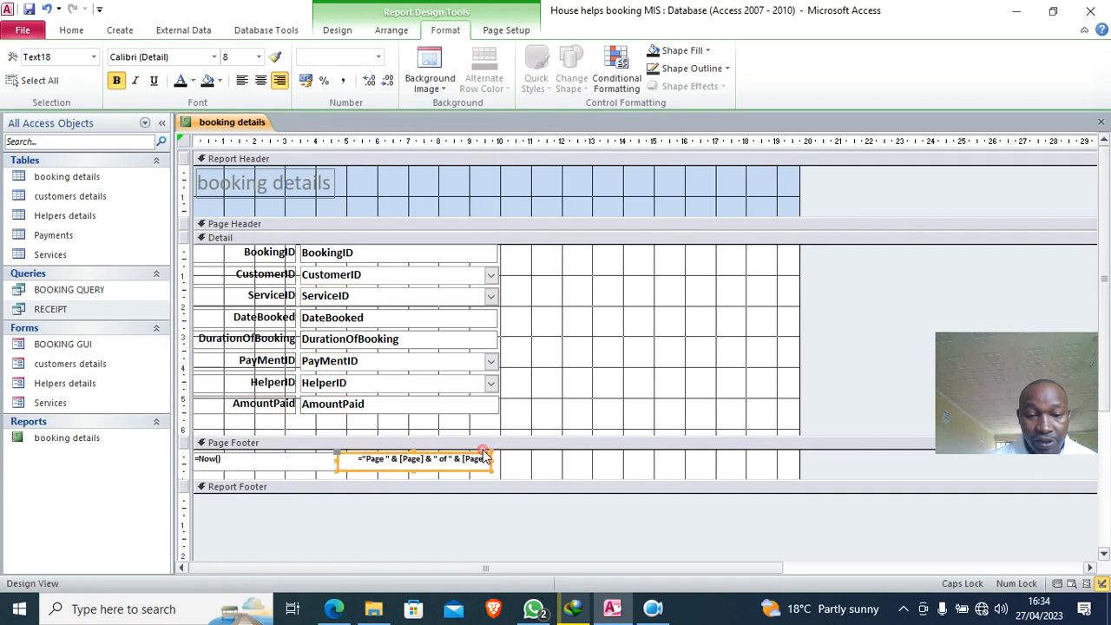
left_click(537, 473)
left_click_drag(799, 276, 499, 298)
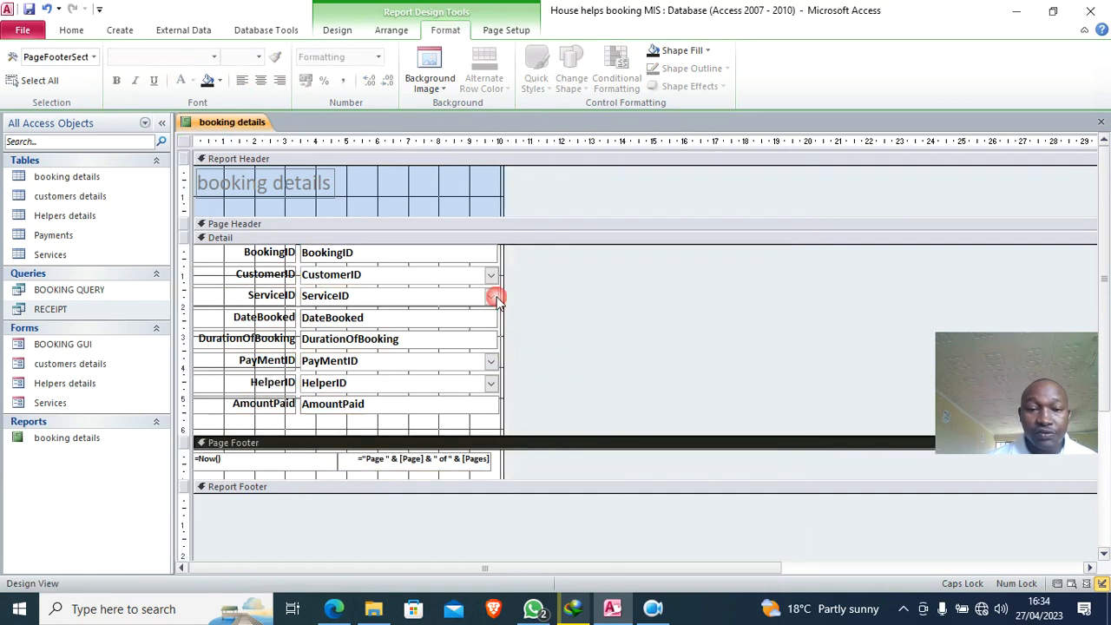
left_click(287, 192)
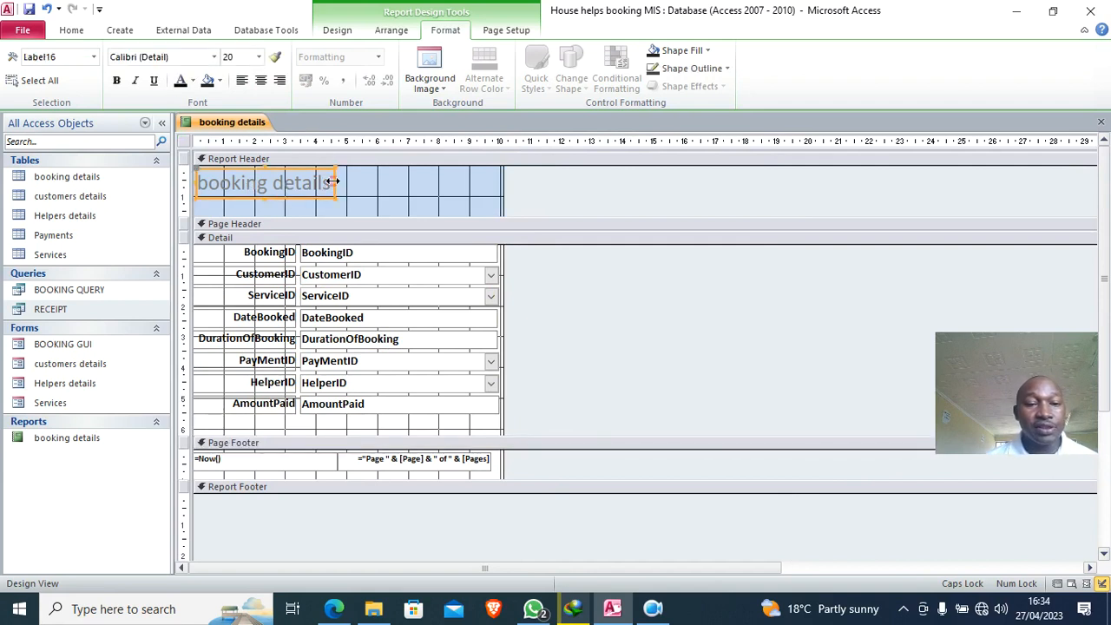
- Change the report title text to 'Booking details Receipt'
left_click(328, 180)
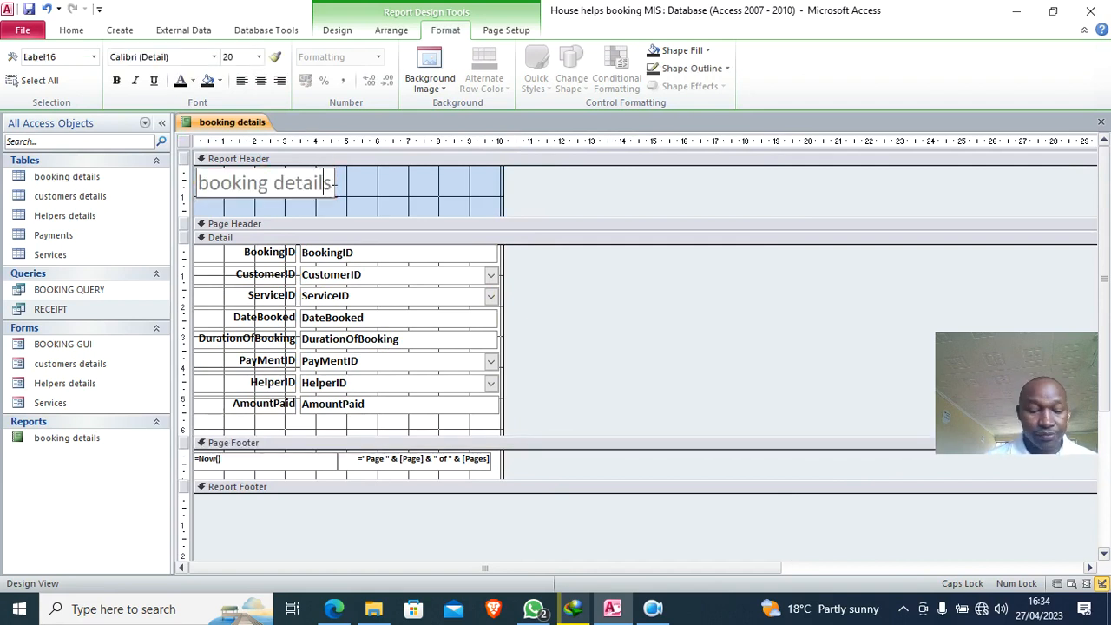
type("re")
key("BackSpace")
key("BackSpace")
key("Caps_Lock")
type("R")
key("Caps_Lock")
type("e")
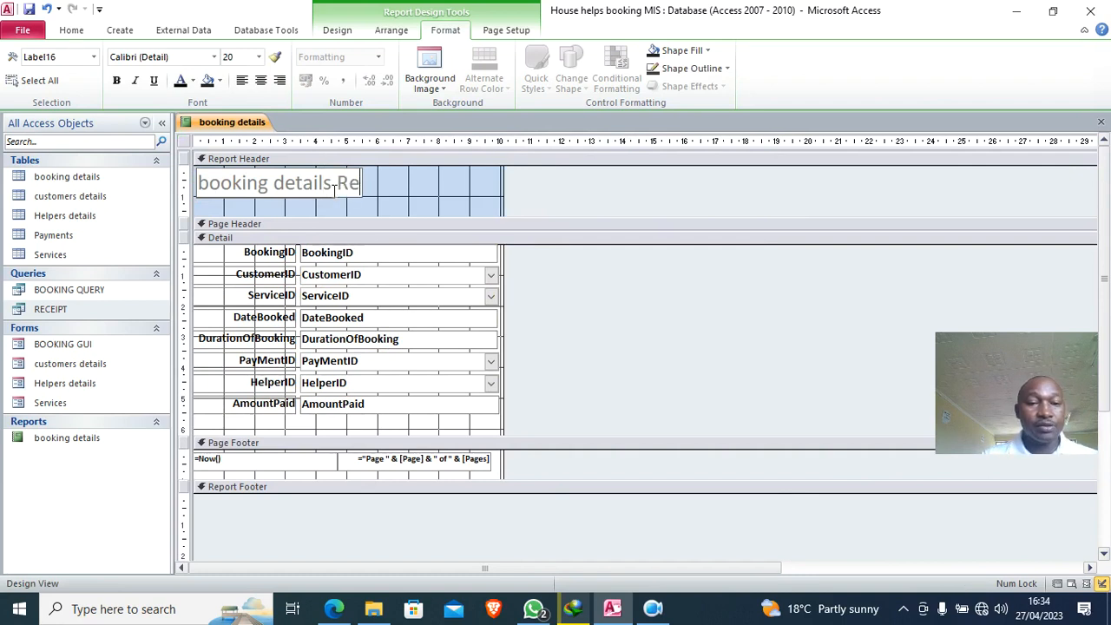
type("ceipt")
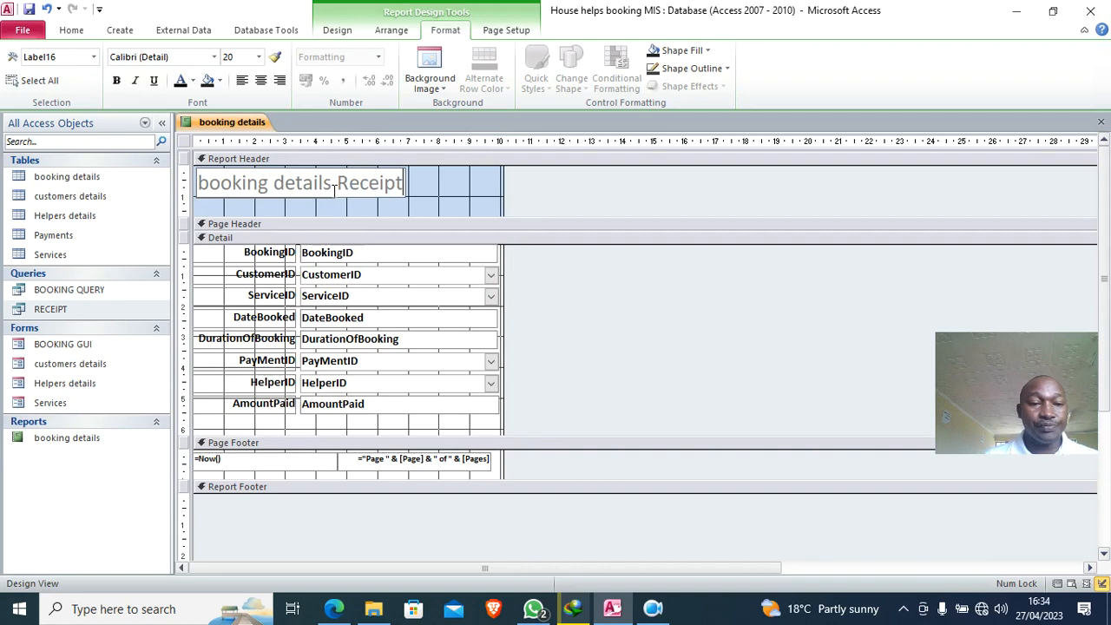
left_click(200, 182)
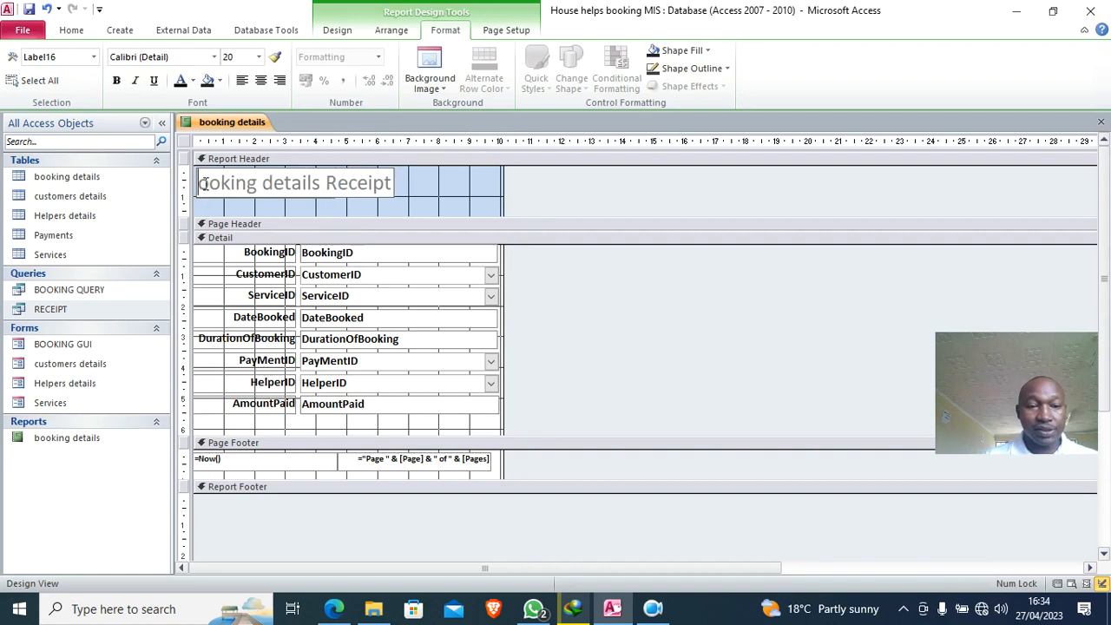
key("Delete")
key("Caps_Lock")
type("B")
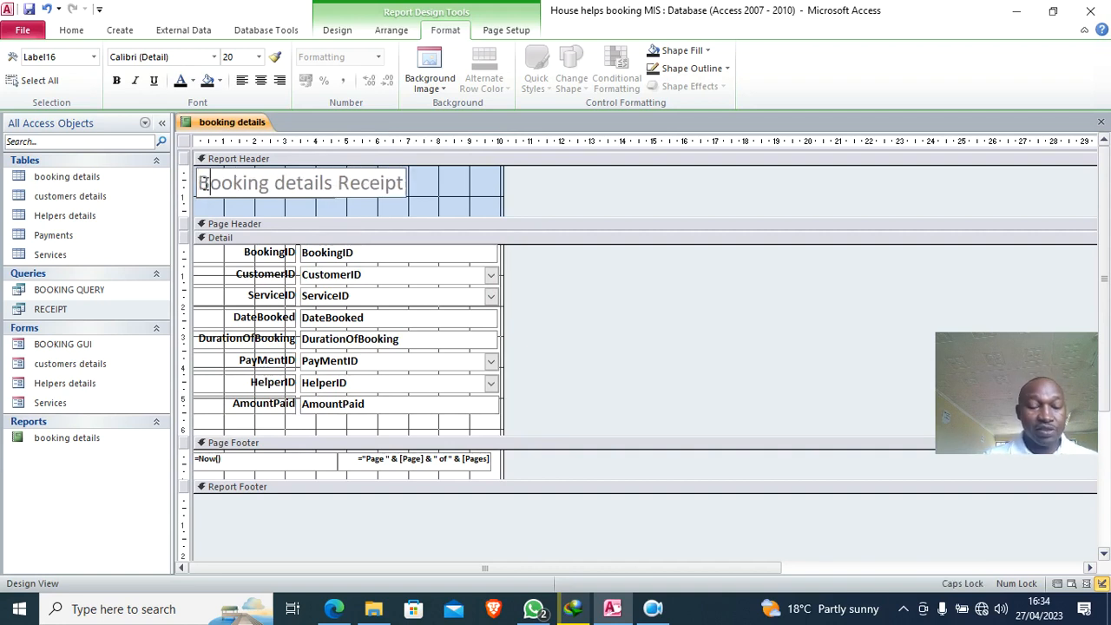
left_click(441, 204)
- Widen the title across the header, centre it, darken its colour and make it bold
left_click(407, 186)
left_click_drag(408, 186, 500, 212)
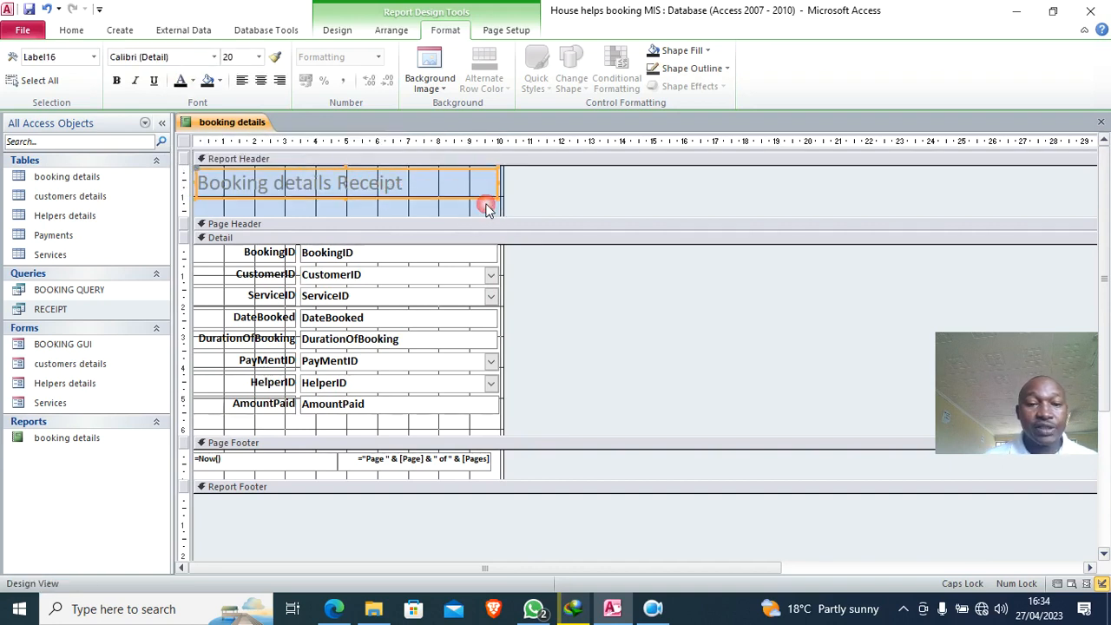
left_click(261, 80)
left_click(181, 80)
left_click(117, 80)
left_click(366, 210)
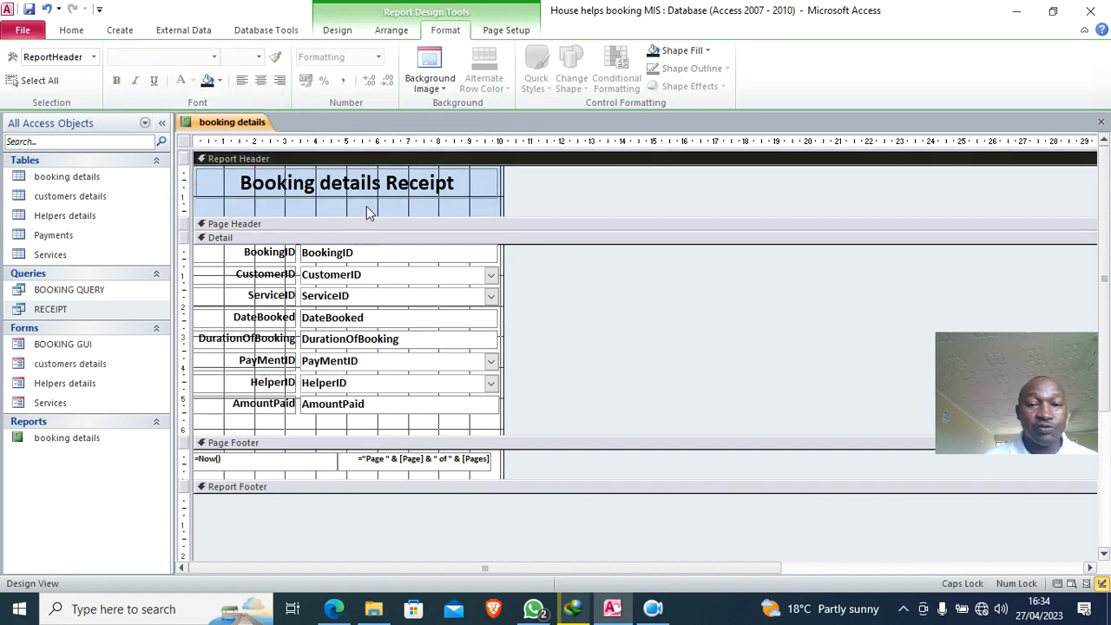
- Fill the report header background with white
right_click(366, 205)
mouse_move(448, 295)
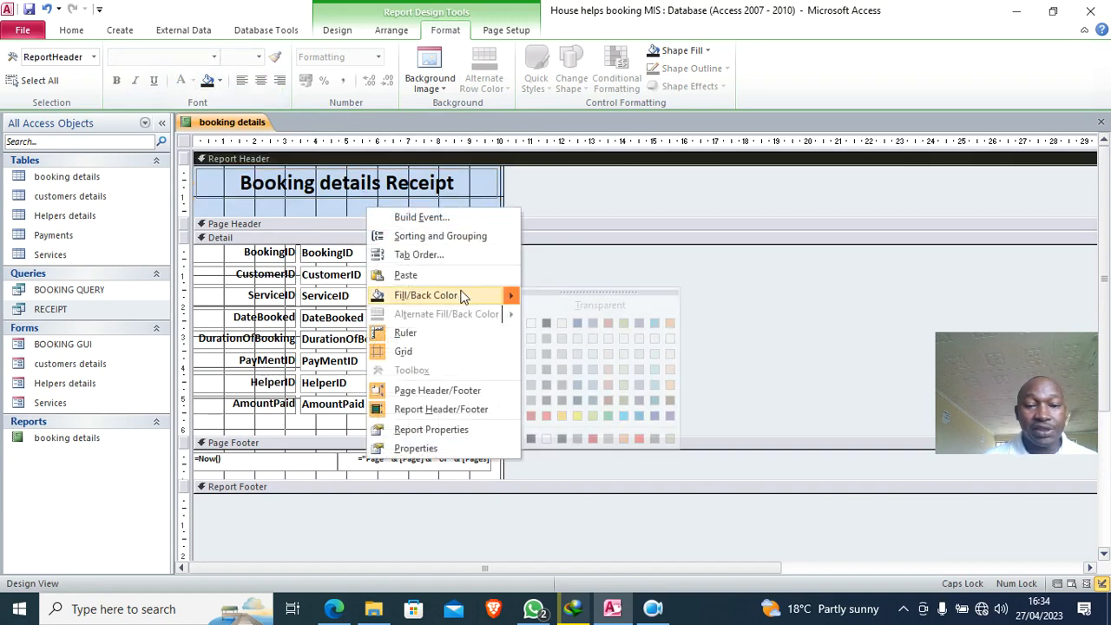
left_click(527, 324)
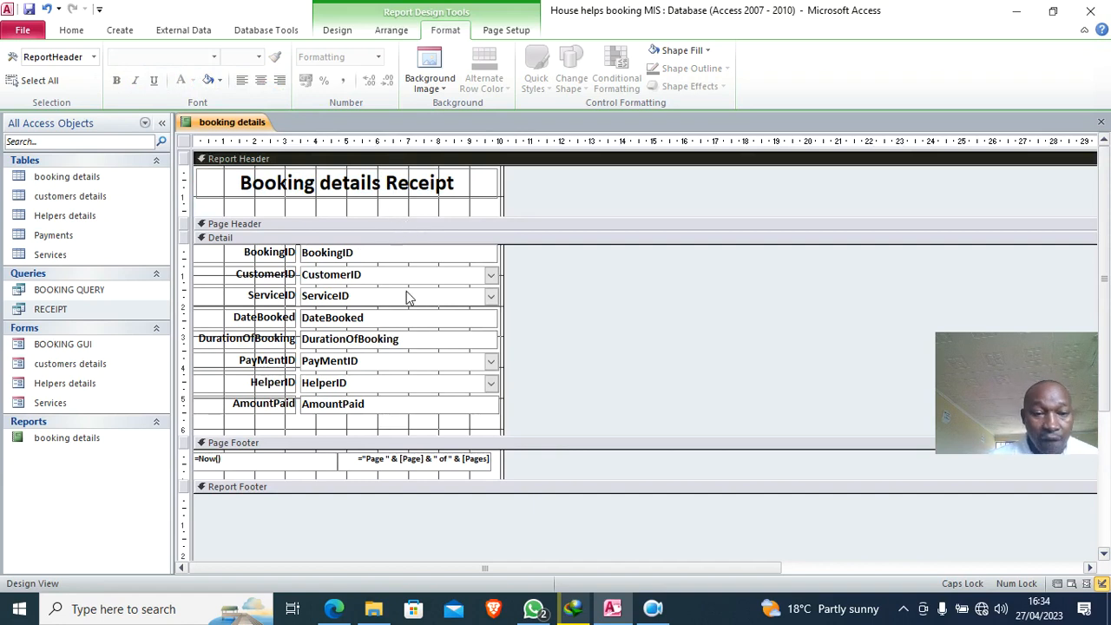
- Move BookingID and CustomerID into the header, shift the remaining fields up, and shorten Detail
left_click(315, 217)
left_click_drag(315, 217, 318, 243)
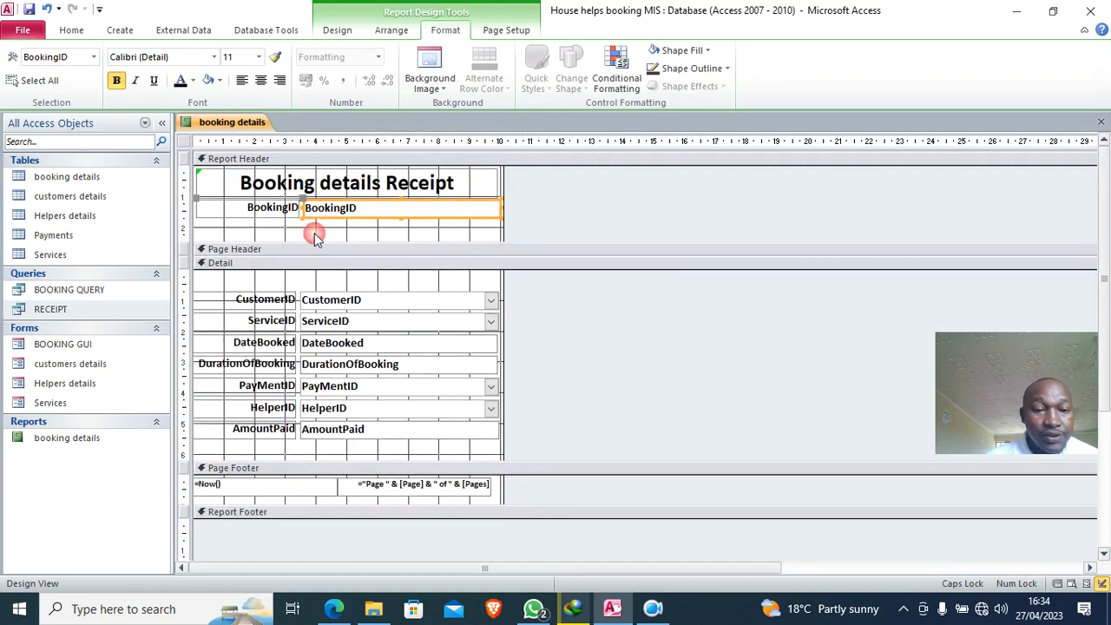
left_click_drag(340, 308, 328, 229)
left_click(305, 299)
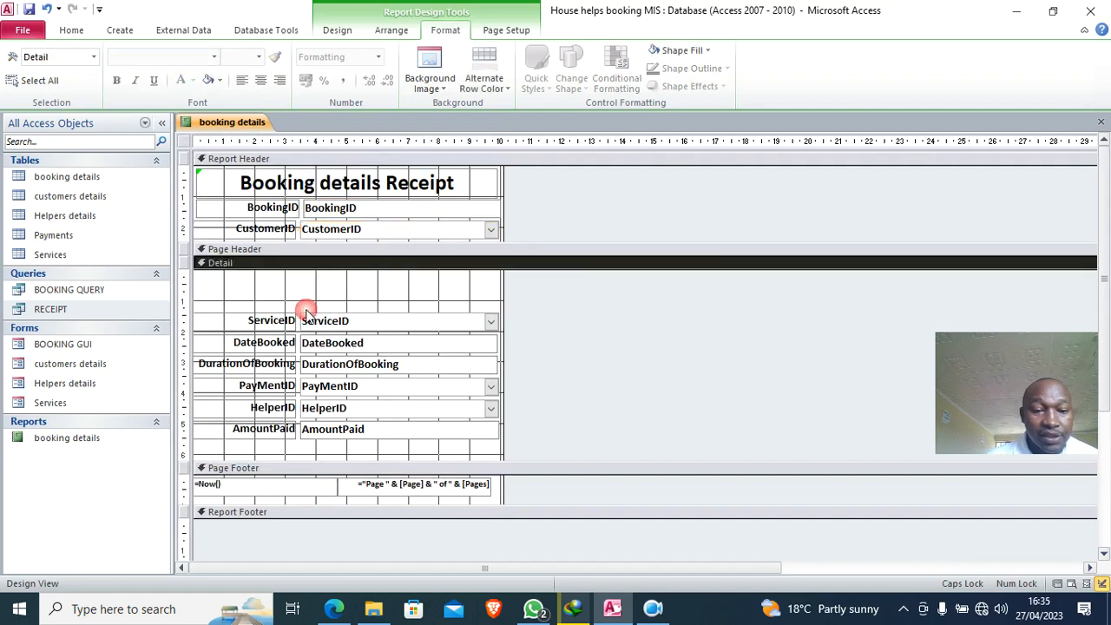
left_click_drag(393, 450, 246, 277)
left_click_drag(313, 457, 307, 396)
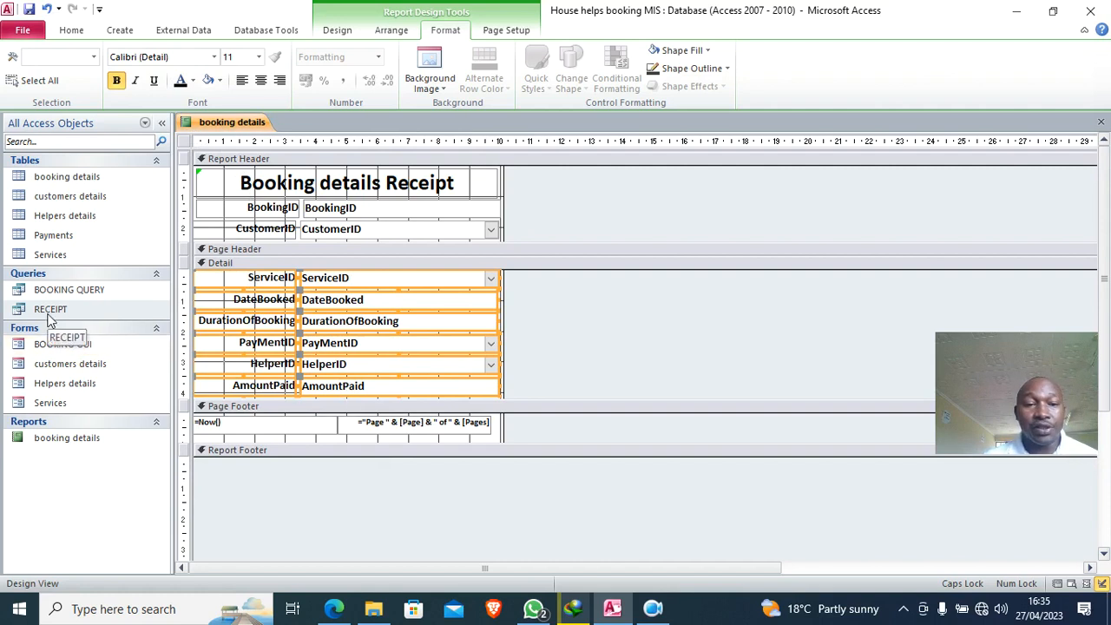
- Check the whole report's Property Sheet, then close all open objects
left_click(337, 30)
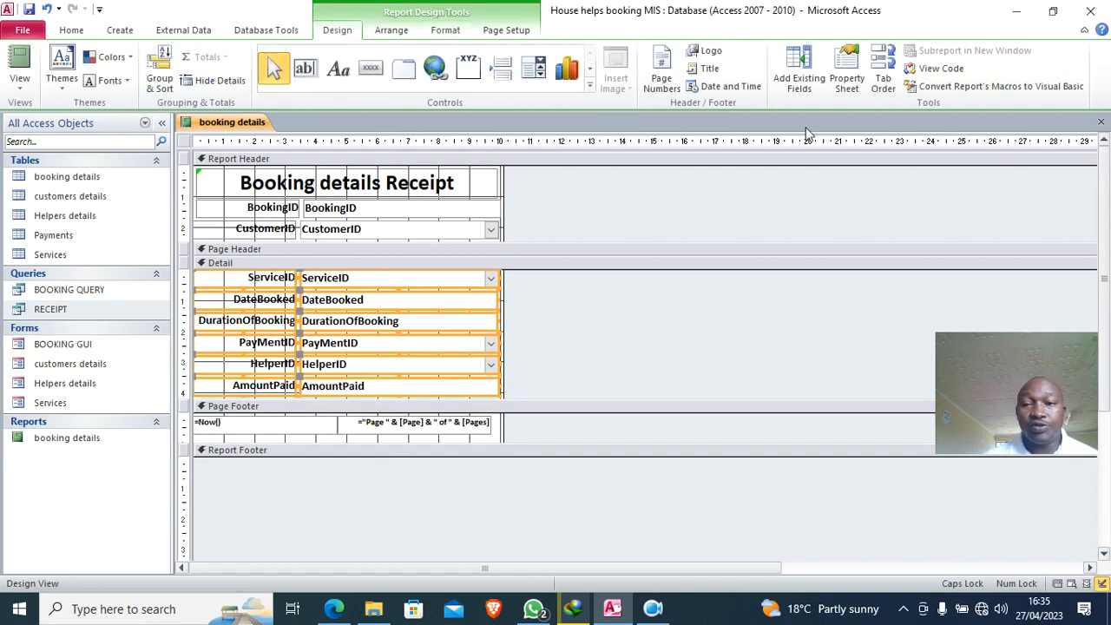
left_click(849, 76)
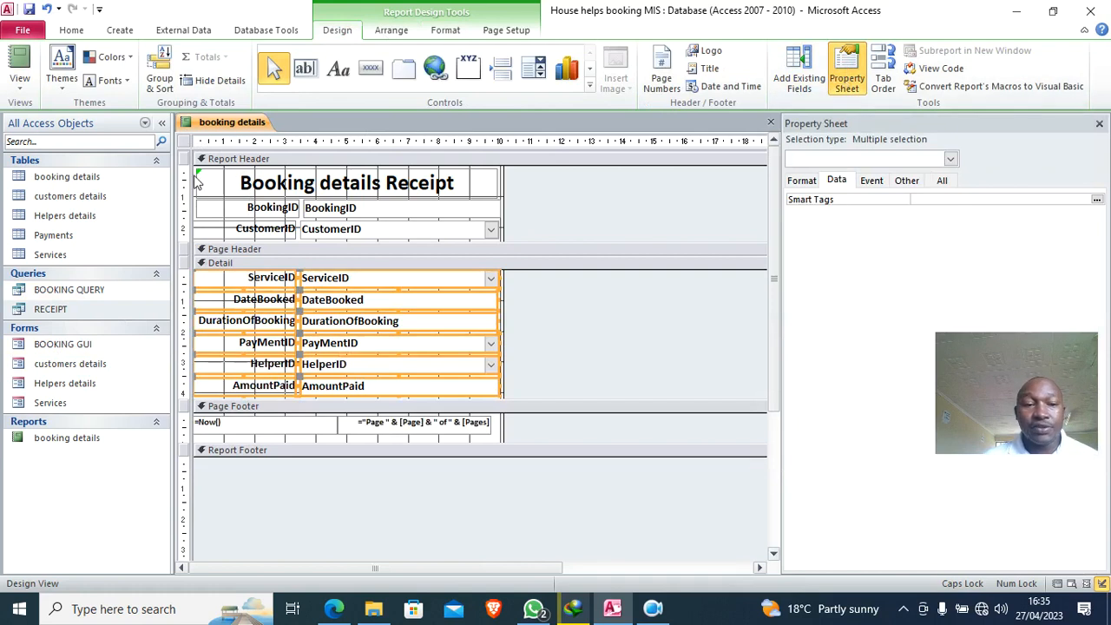
left_click(183, 142)
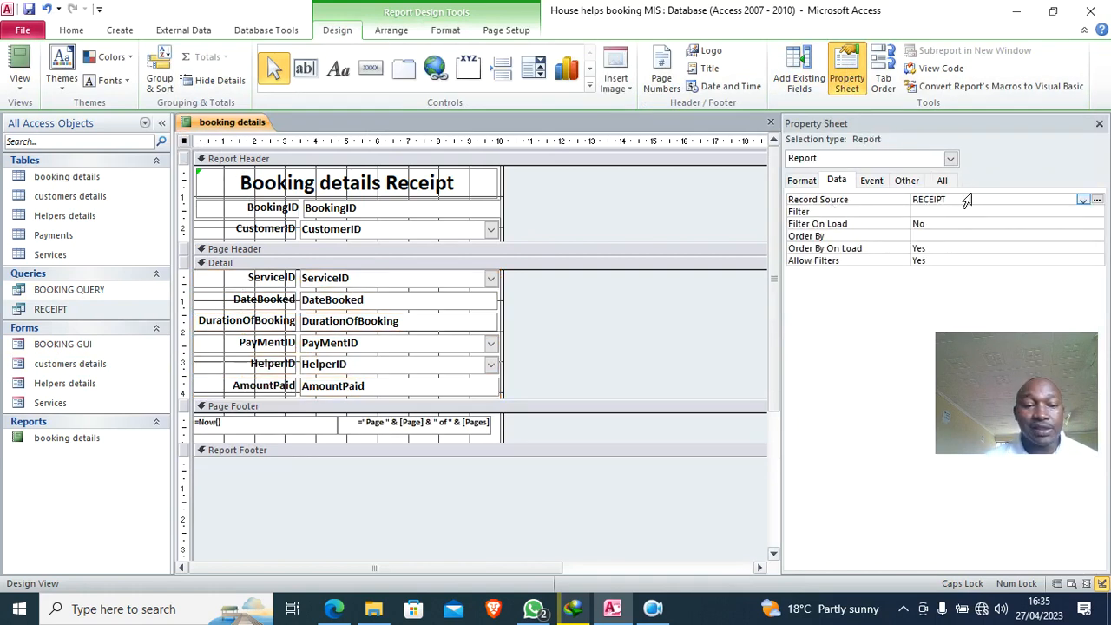
right_click(217, 123)
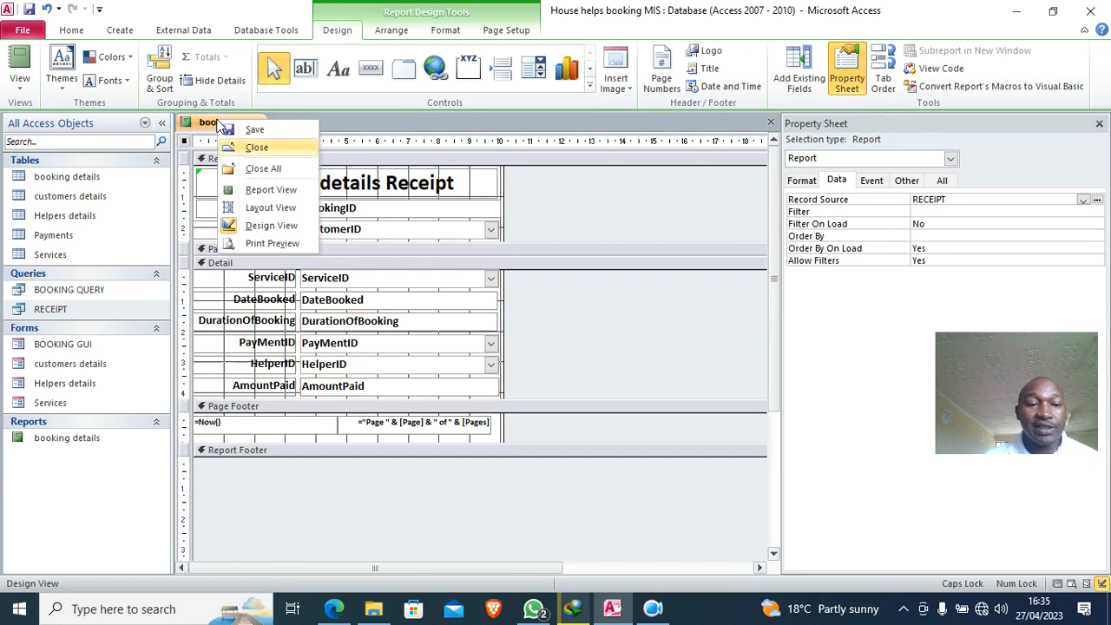
left_click(266, 167)
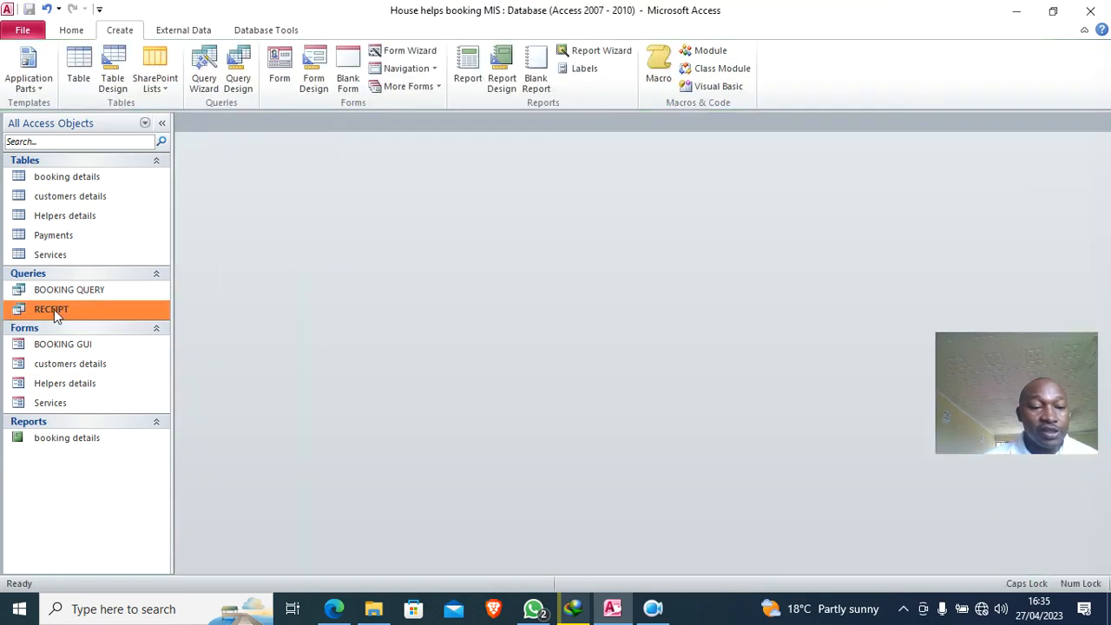
- Open the RECEIPT query in Design View and enlarge its design grid
right_click(79, 347)
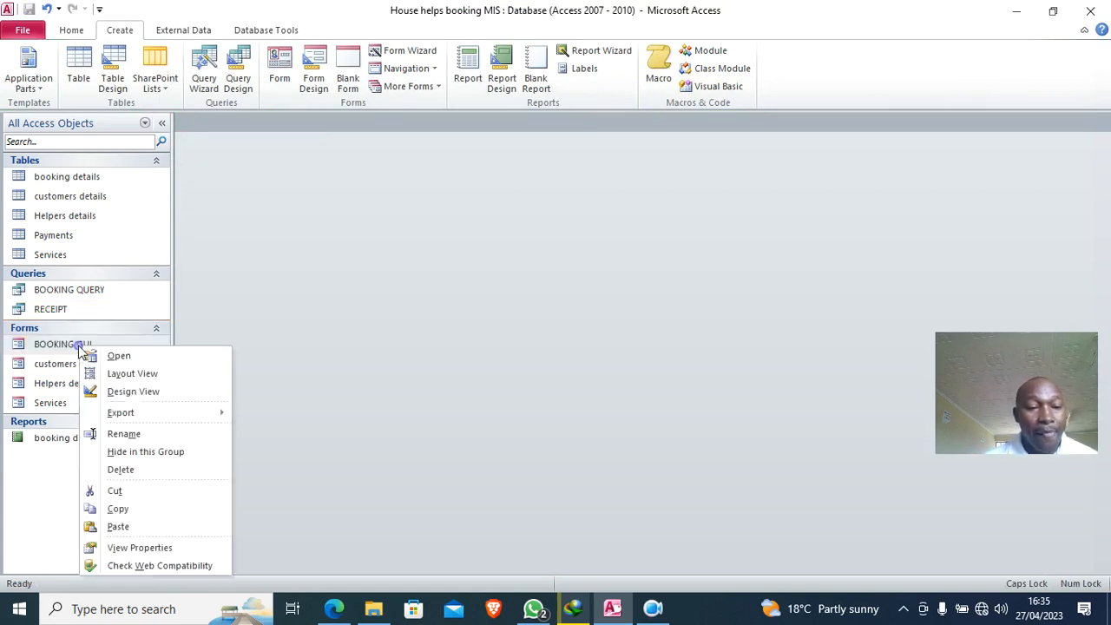
left_click(77, 310)
right_click(77, 310)
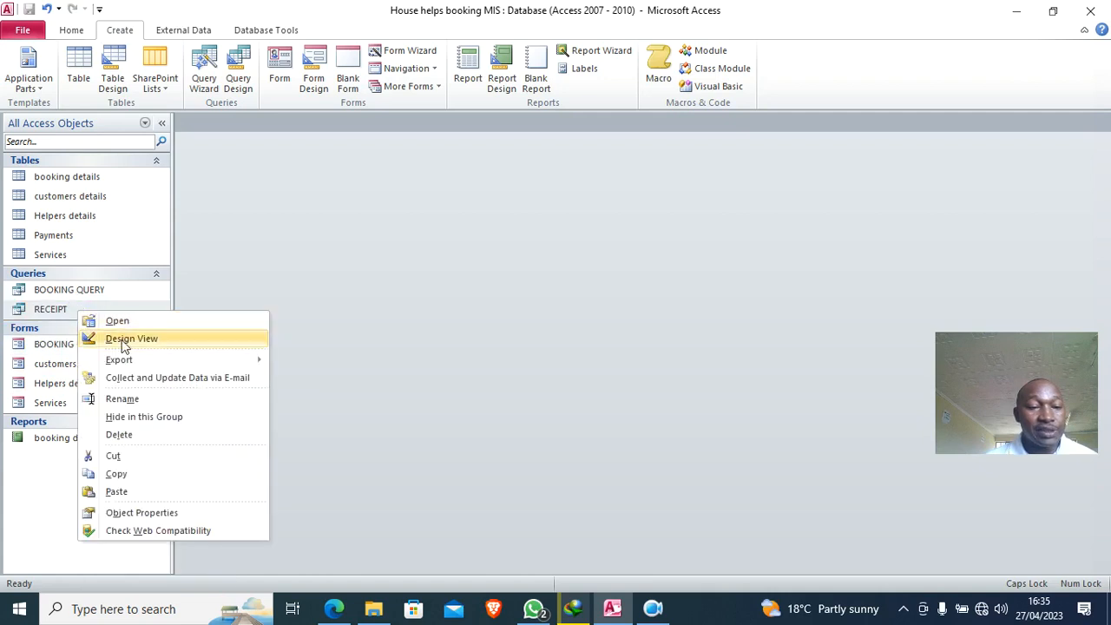
left_click(132, 339)
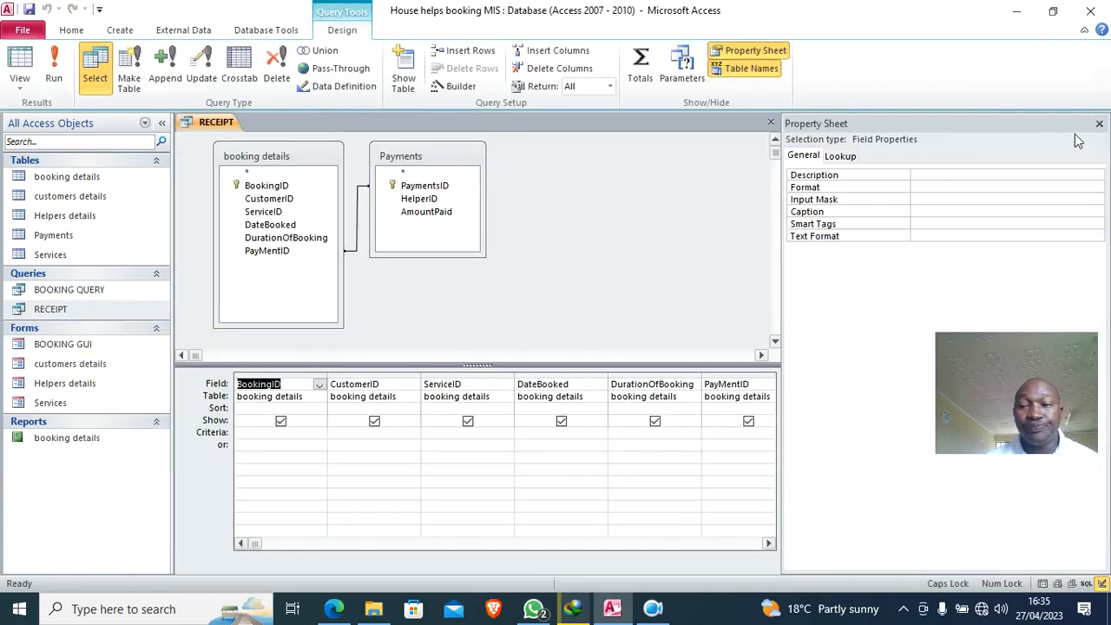
left_click(1098, 123)
left_click_drag(335, 366, 458, 345)
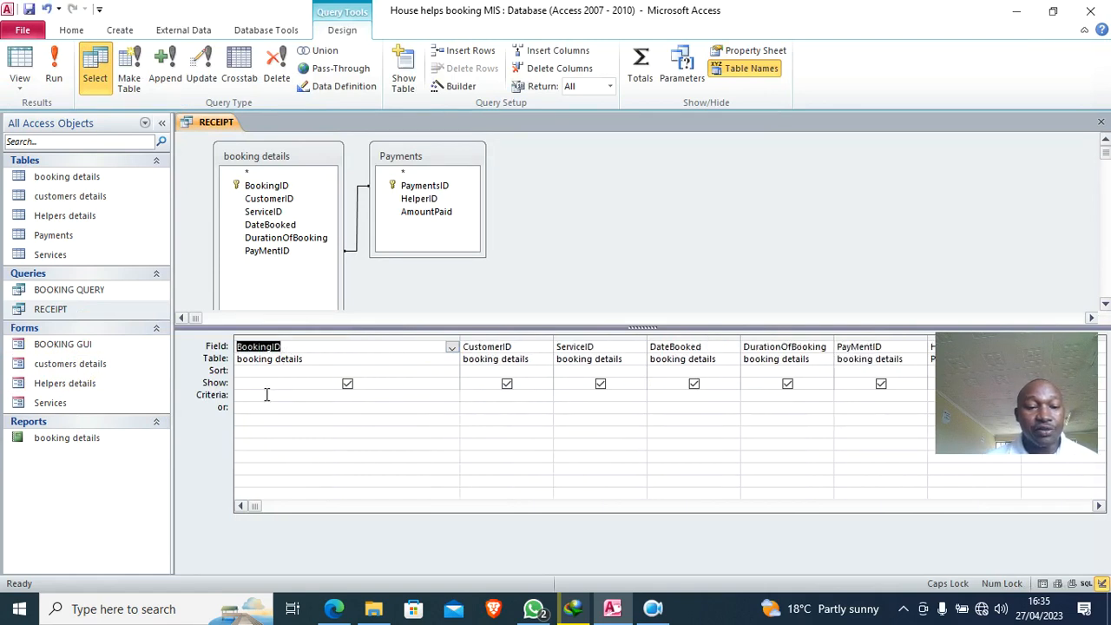
- Set the BookingID criteria to [FORMS]![BOOKING GUI]![BookingID]
left_click(266, 395)
type("FORMS!")
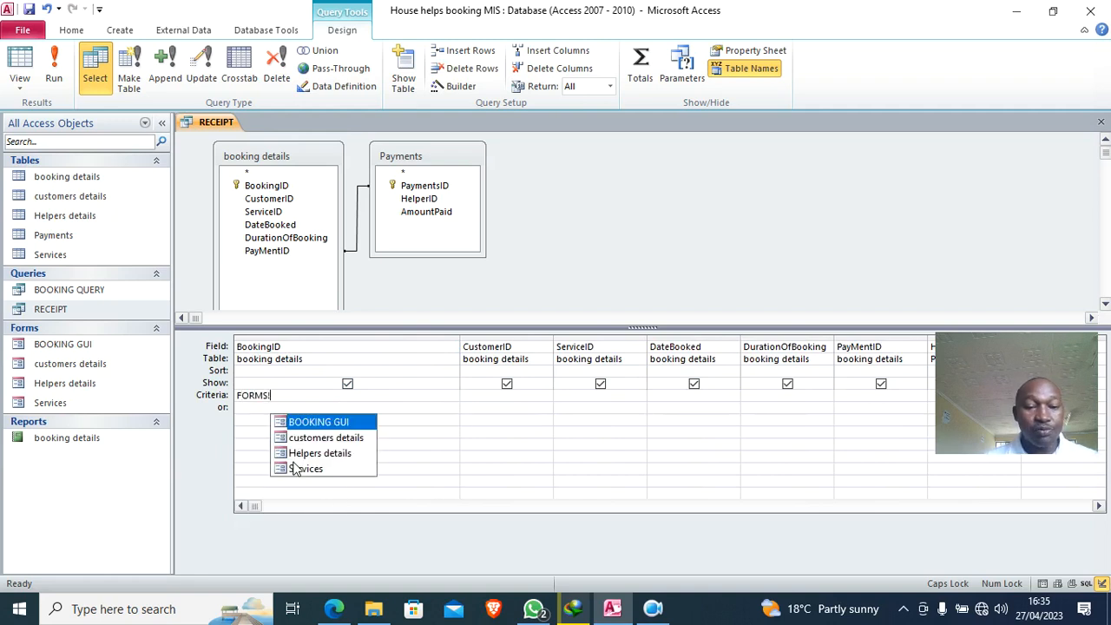
key("Tab")
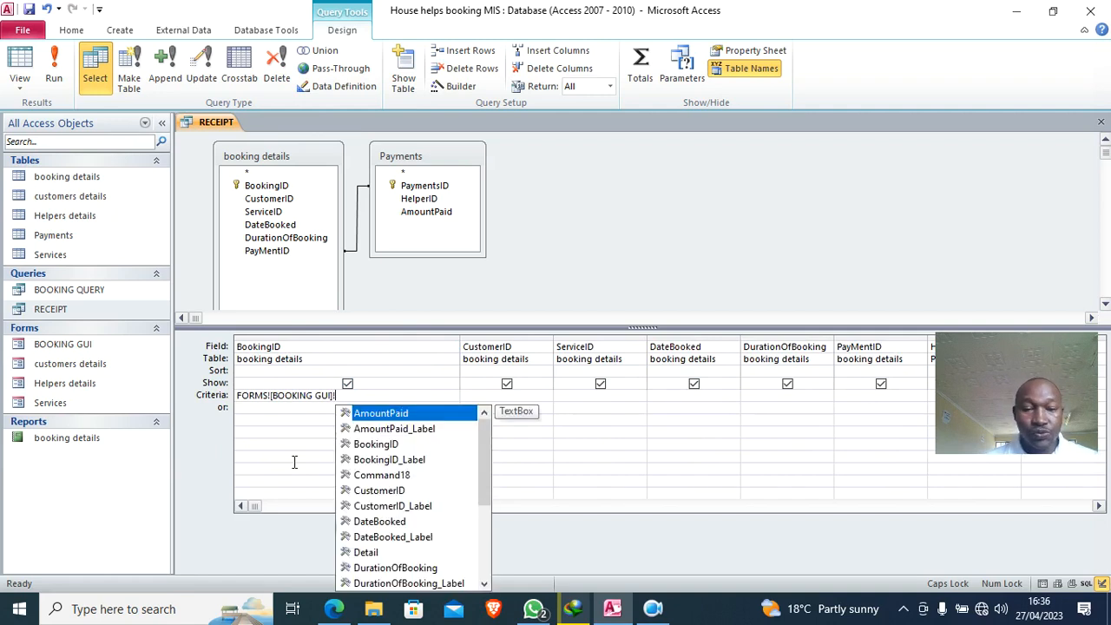
key("Down")
key("Down")
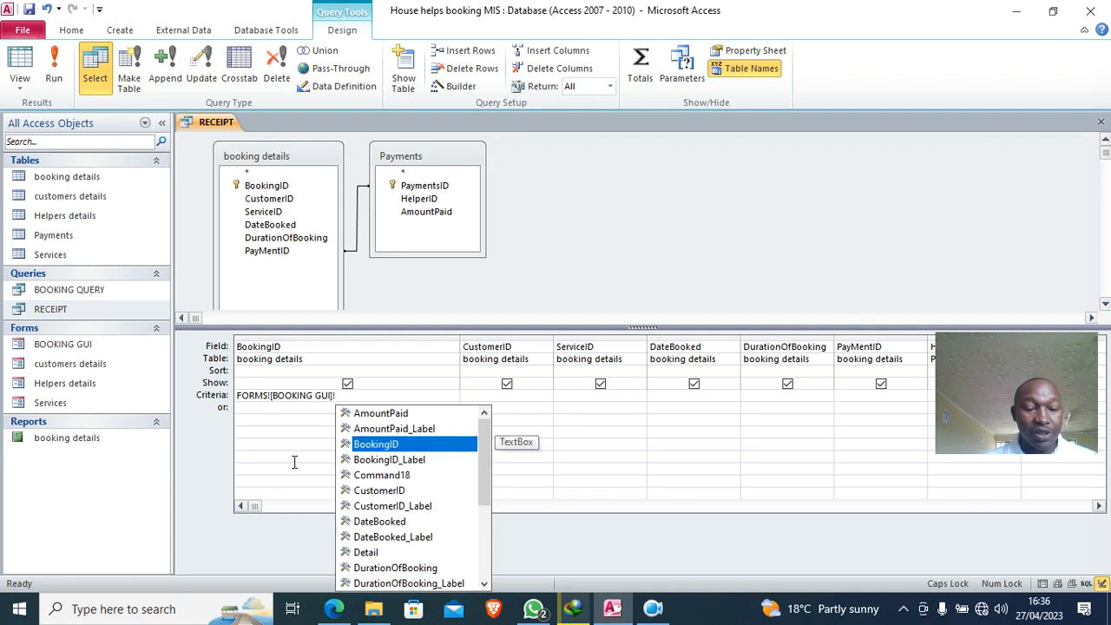
key("Tab")
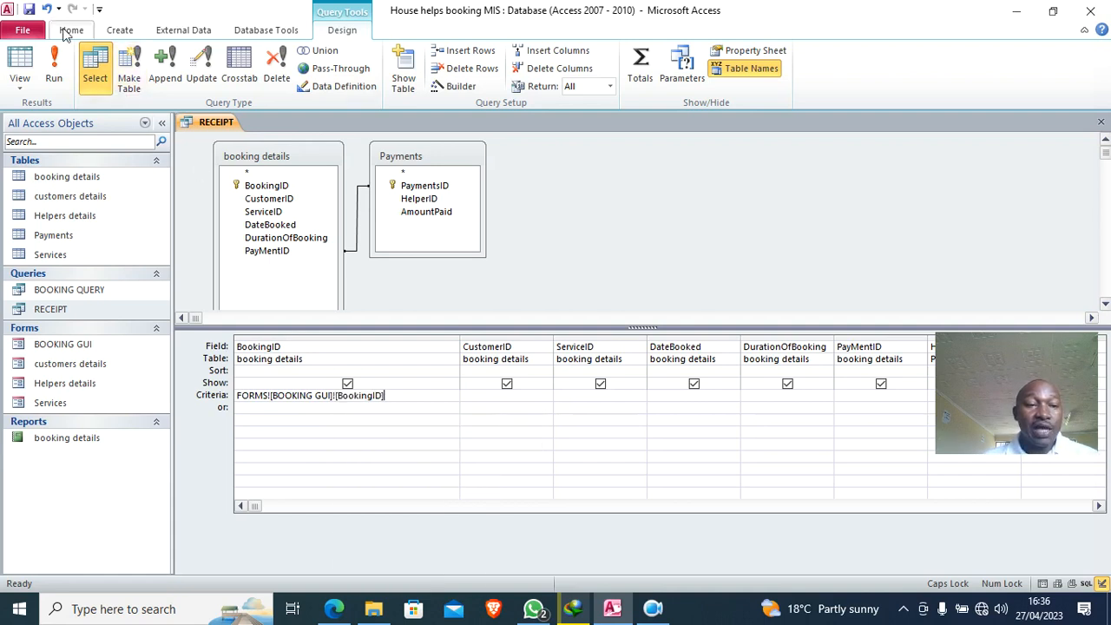
- Save and close the RECEIPT query
left_click(29, 9)
right_click(209, 122)
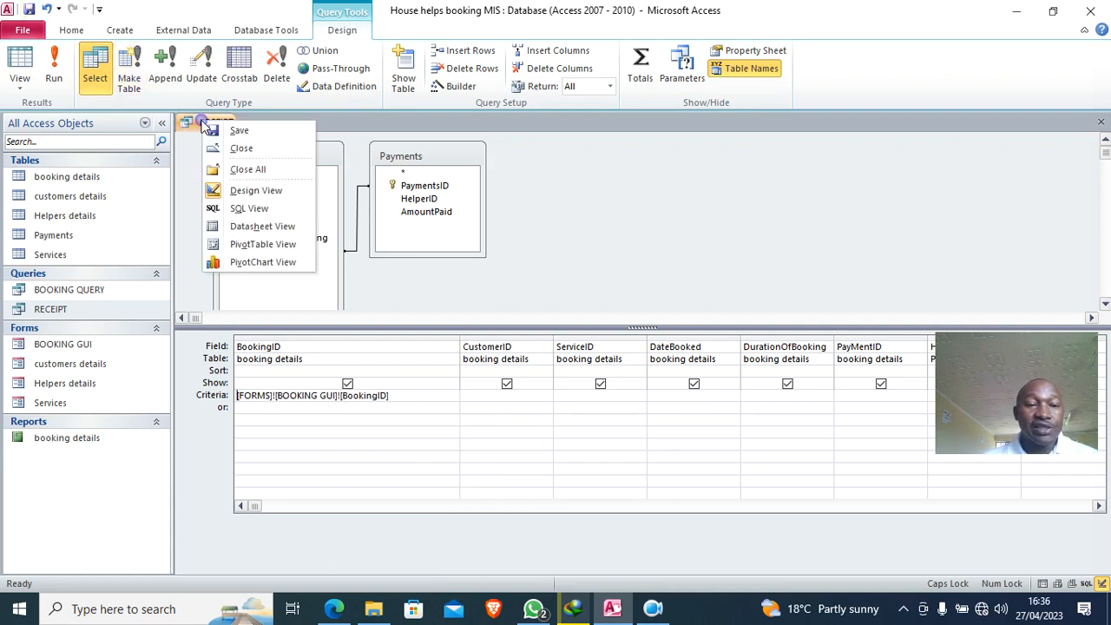
left_click(248, 150)
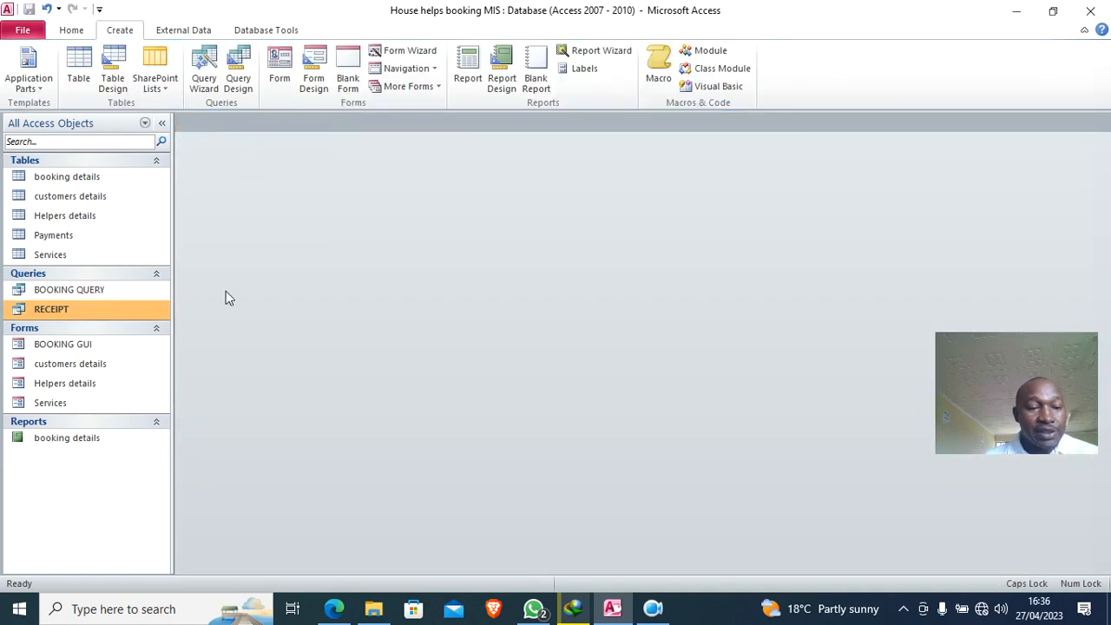
- Open the BOOKING GUI form in Design View and enlarge its form footer
double_click(78, 346)
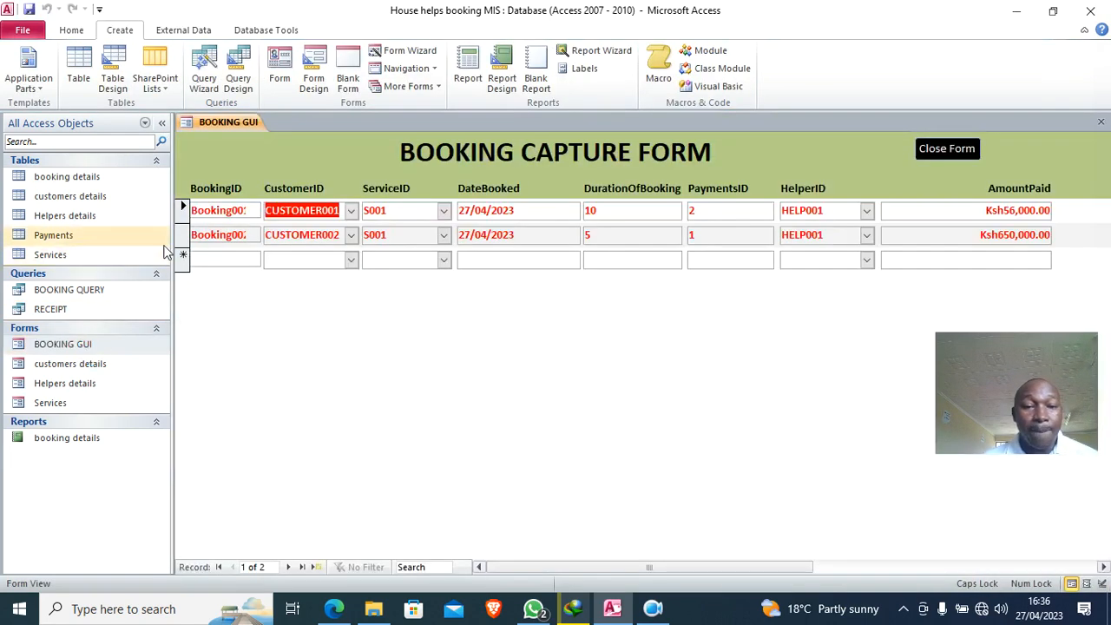
left_click(183, 211)
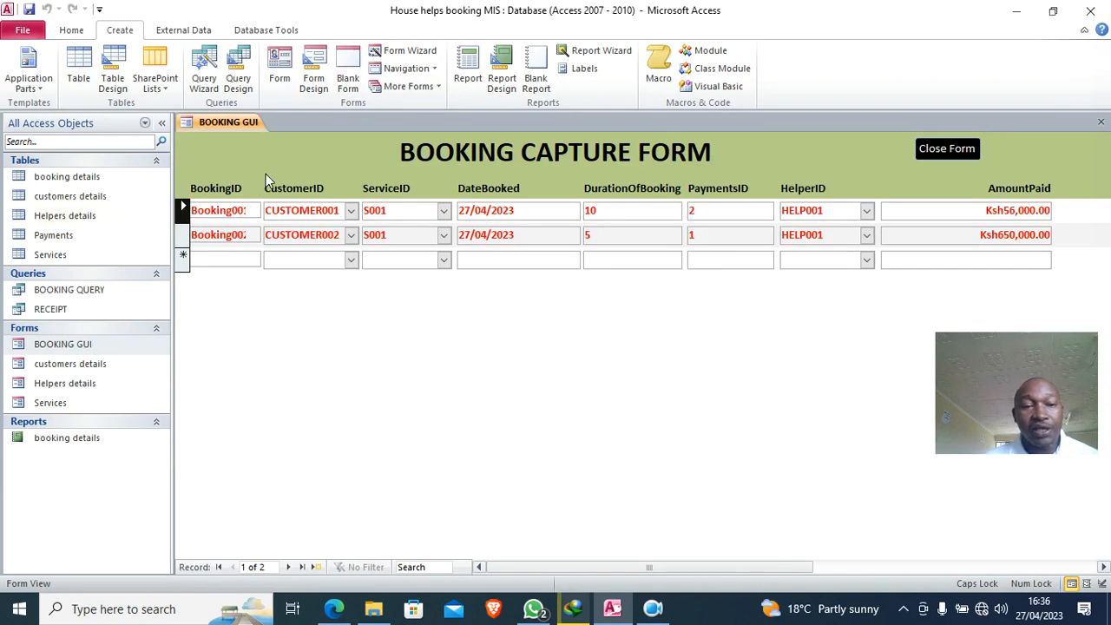
right_click(272, 148)
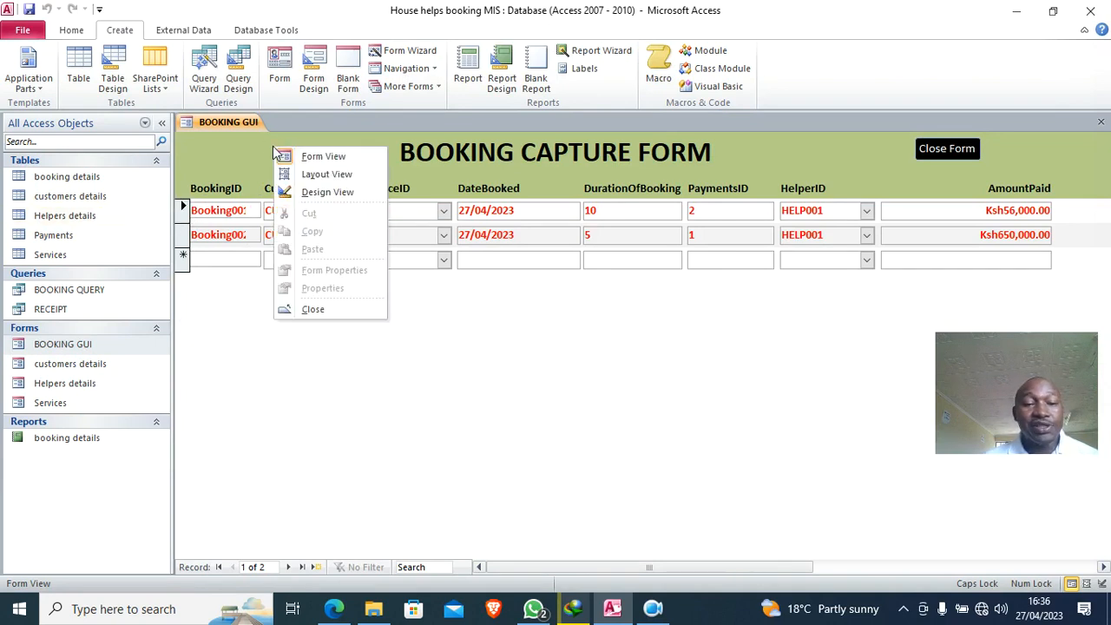
left_click(327, 193)
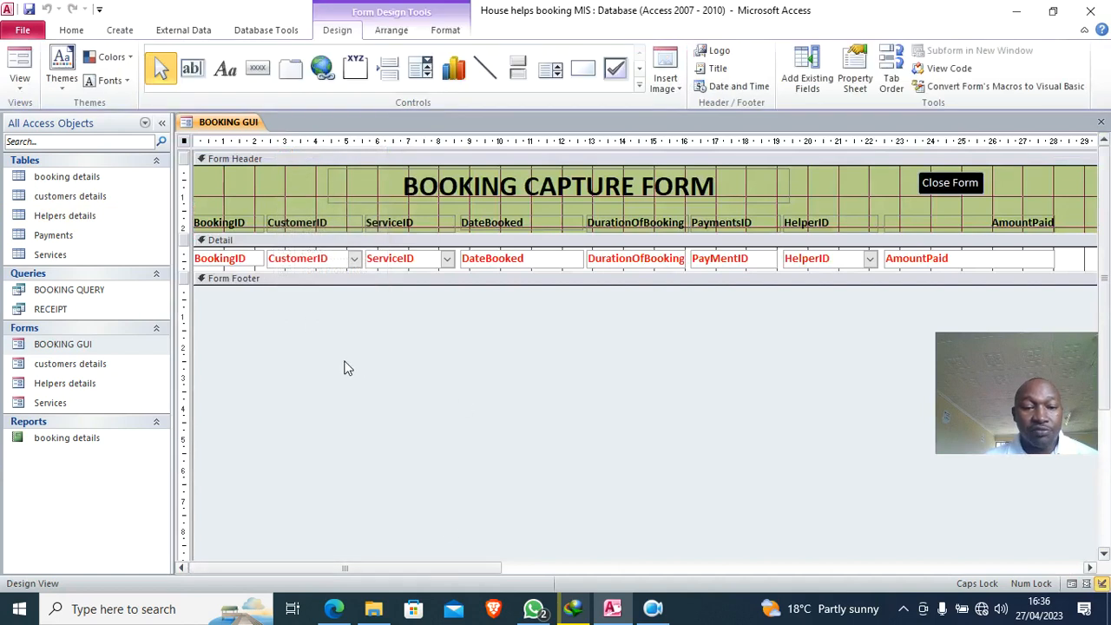
left_click_drag(310, 284, 309, 329)
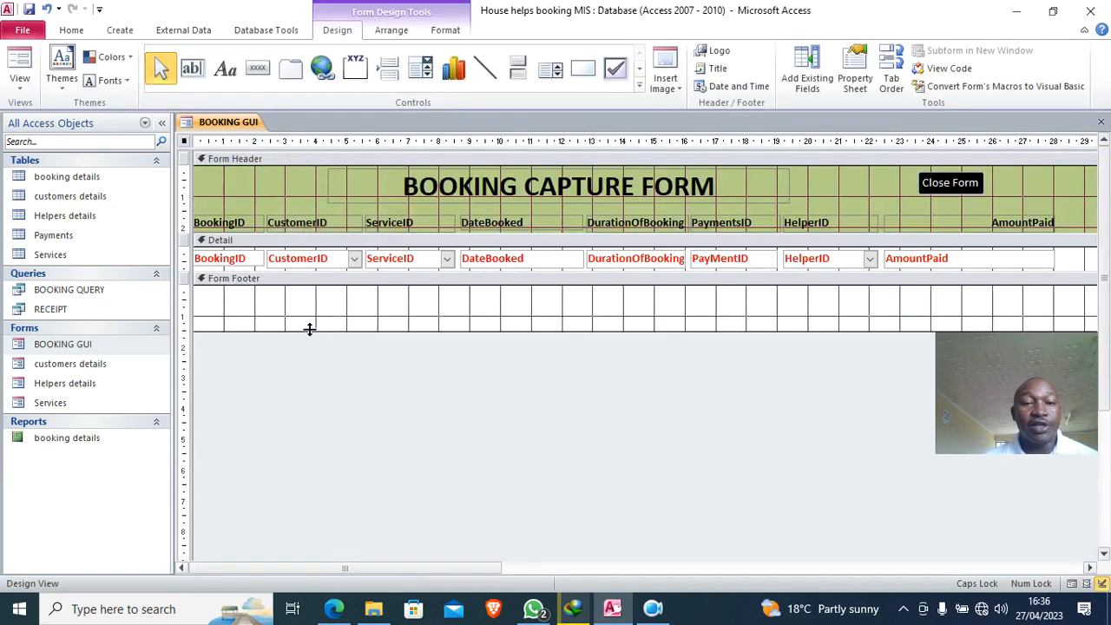
left_click_drag(409, 332, 405, 319)
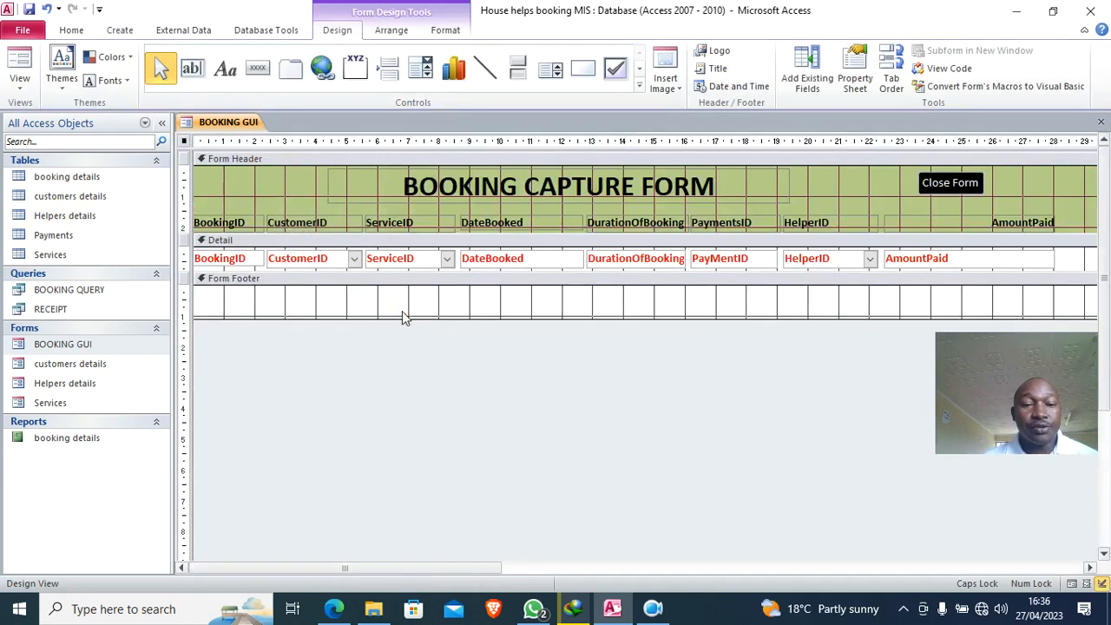
- Draw a toggle button in the footer captioned PRINT RECEIPT
left_click(520, 71)
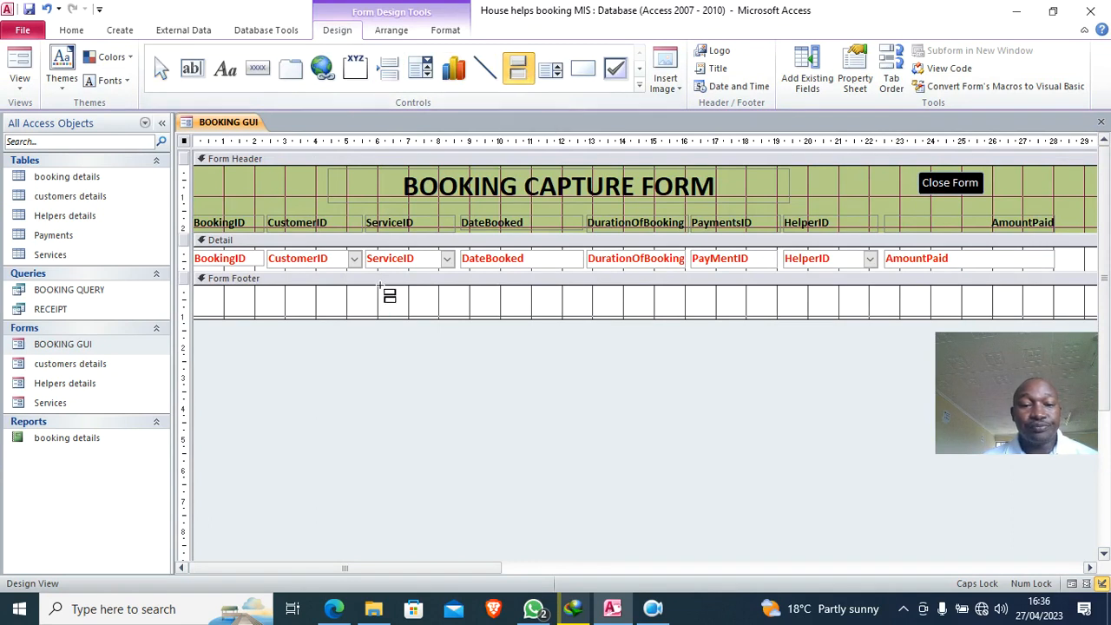
mouse_move(370, 285)
left_mouse_down()
mouse_move(486, 317)
mouse_move(556, 321)
mouse_move(551, 309)
left_mouse_up()
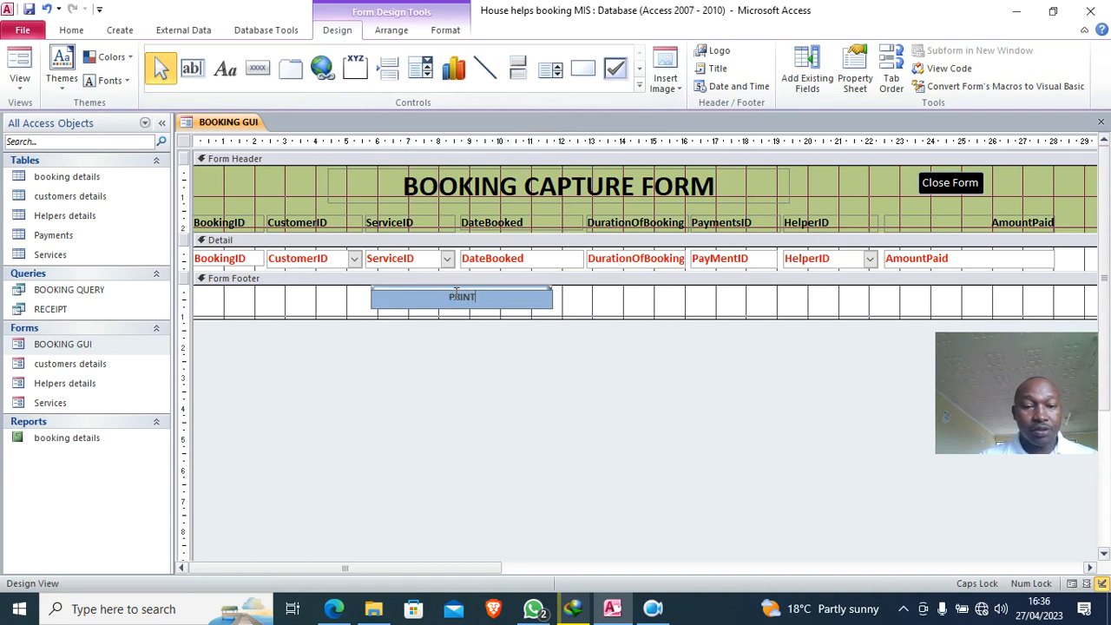
type("PRINT RECEI")
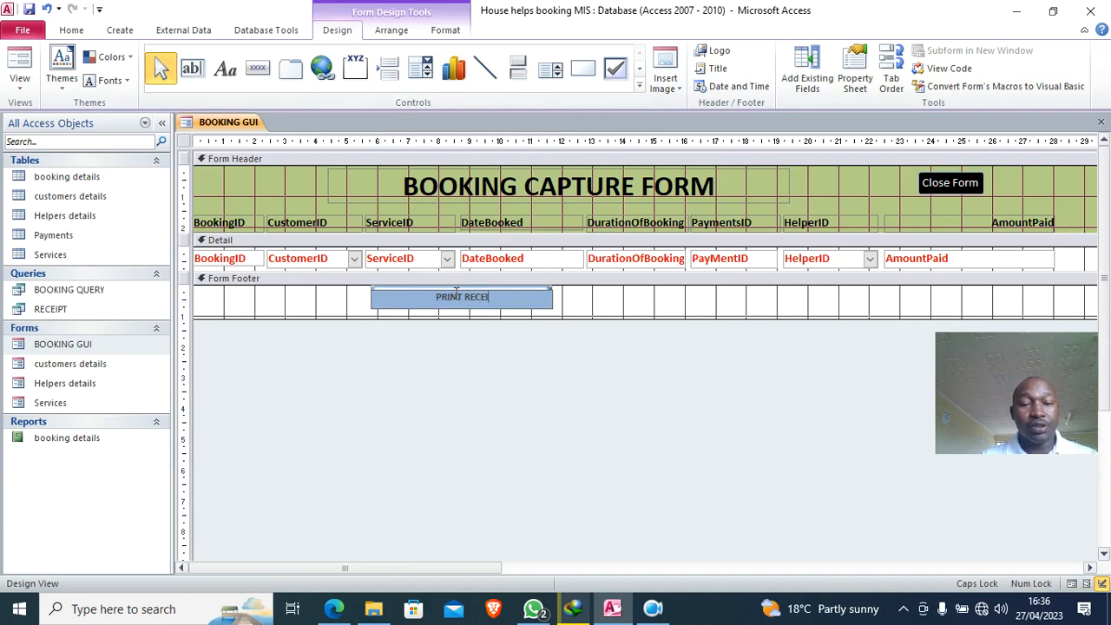
type("PT")
left_click(563, 310)
left_click(513, 303)
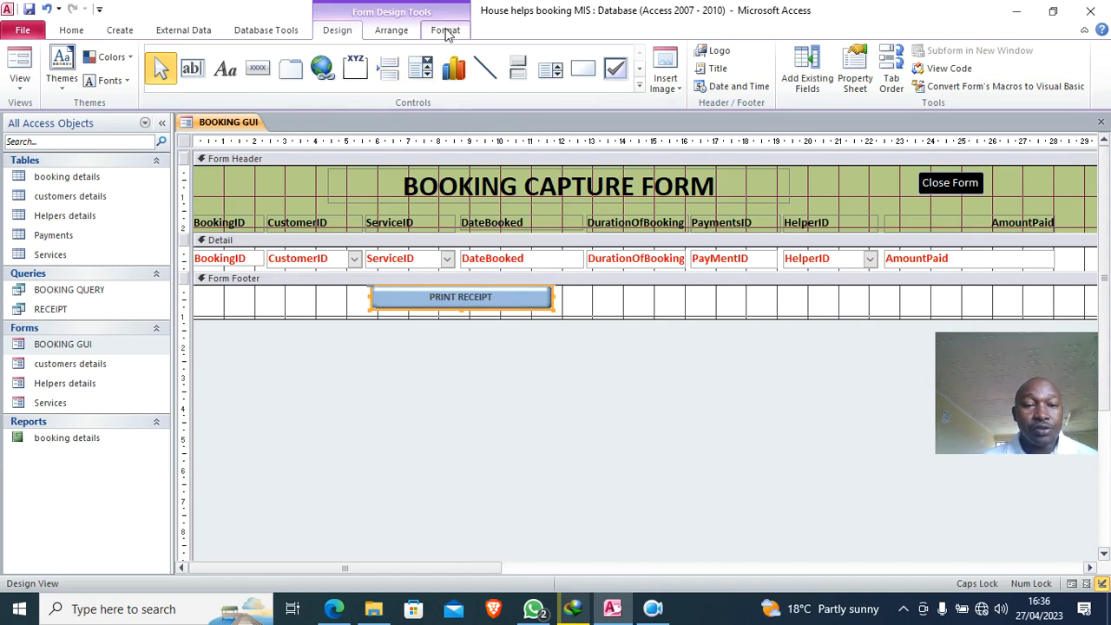
- Give the PRINT RECEIPT button a black fill and white, size-16 text
left_click(446, 30)
left_click(677, 50)
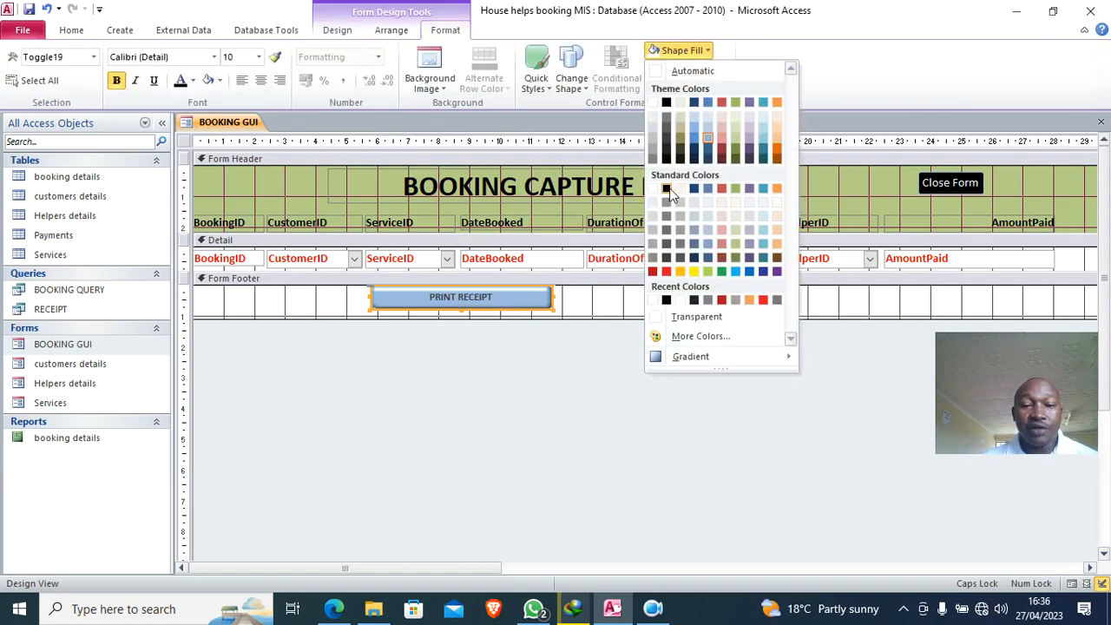
left_click(667, 189)
left_click(192, 80)
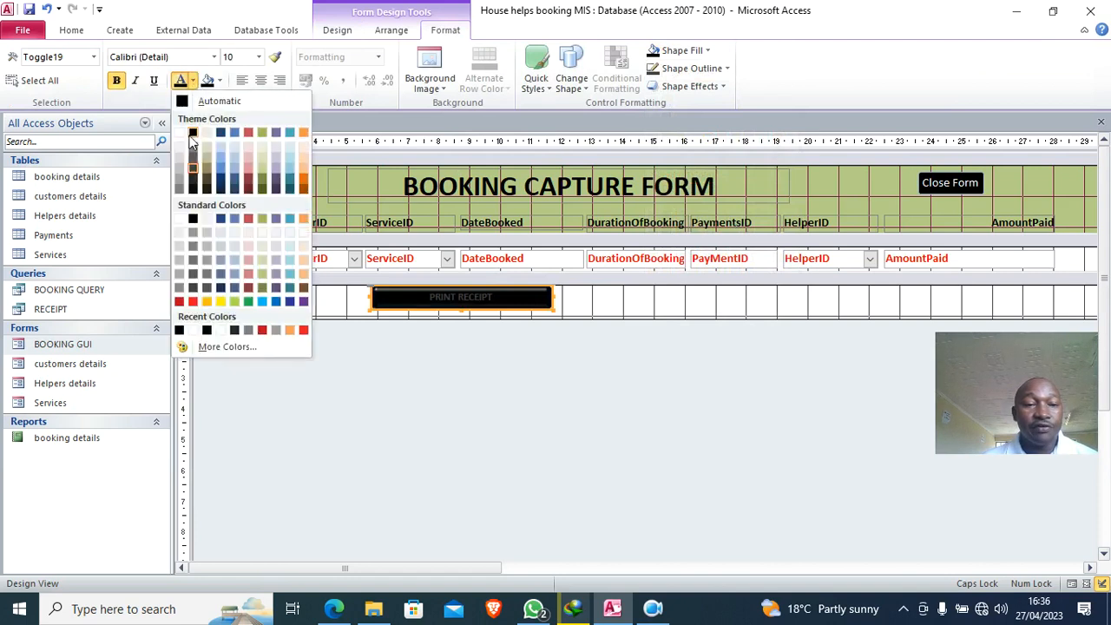
left_click(191, 139)
left_click(258, 56)
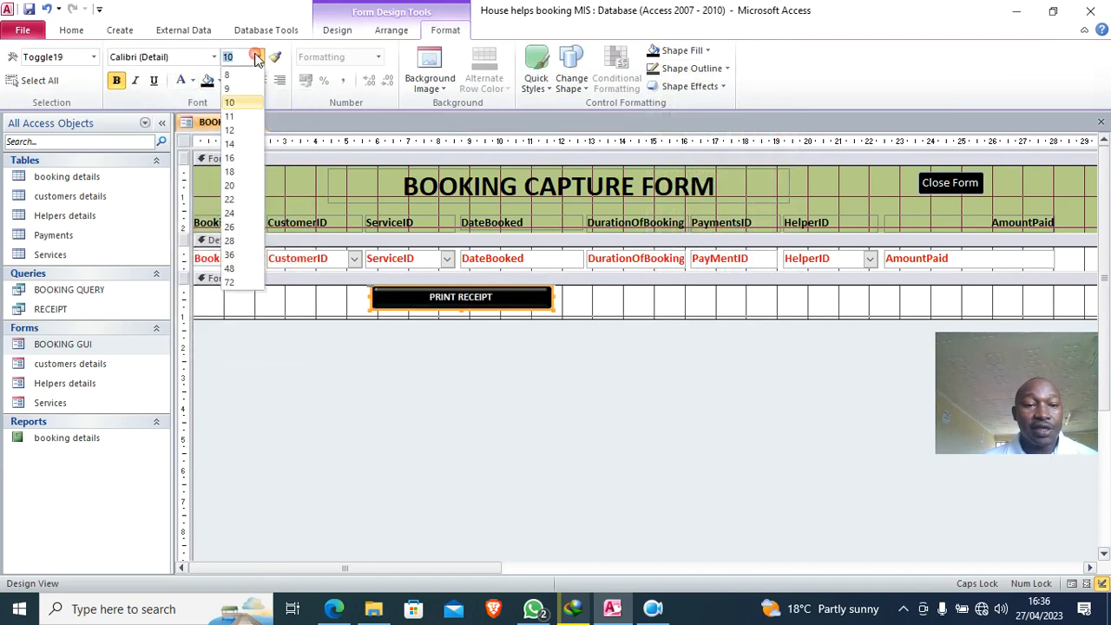
left_click(230, 158)
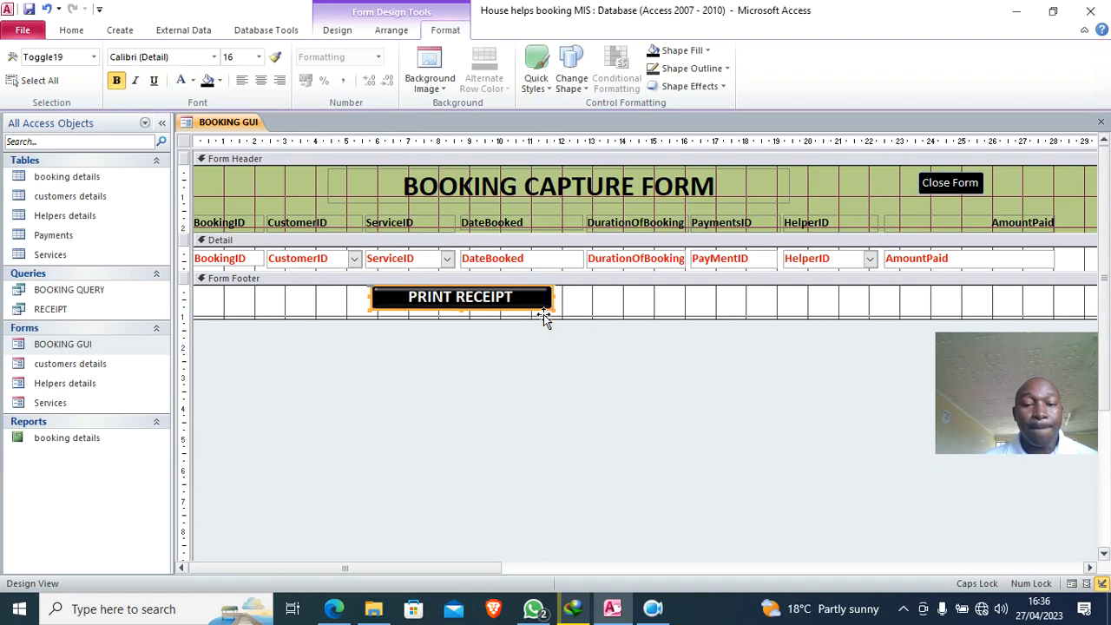
left_click(337, 31)
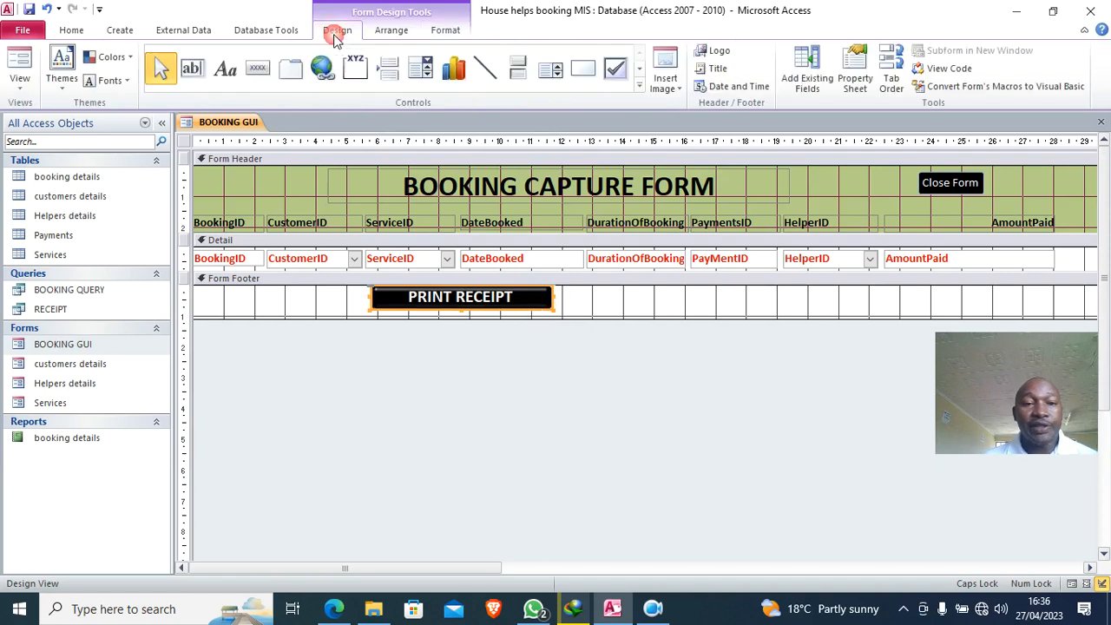
- Start a Macro Builder macro for the button's On Click event
left_click(855, 77)
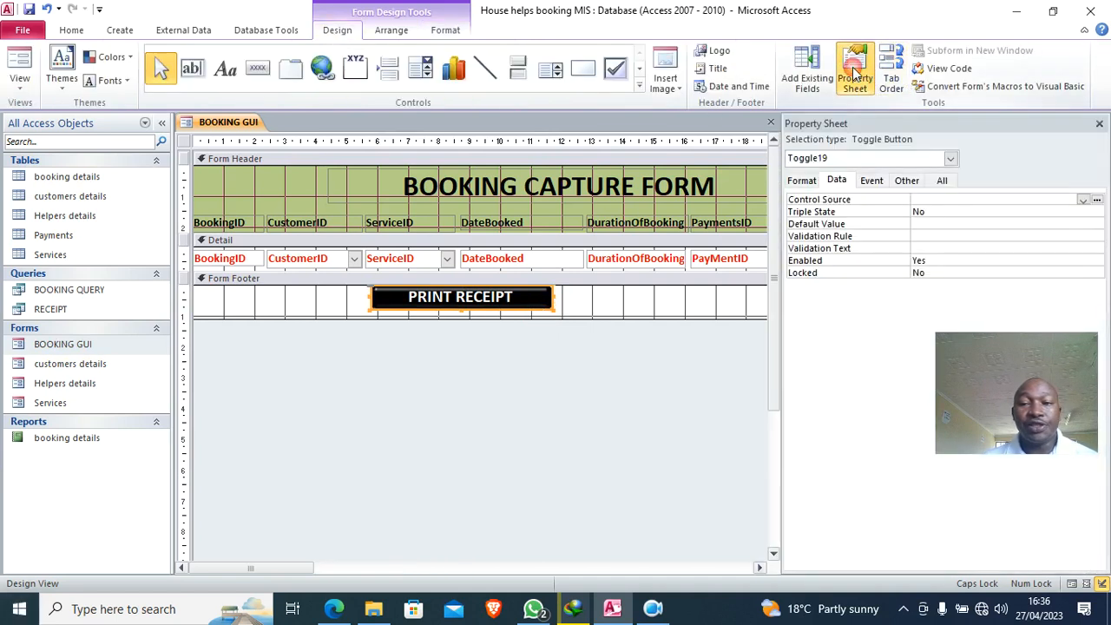
left_click(872, 182)
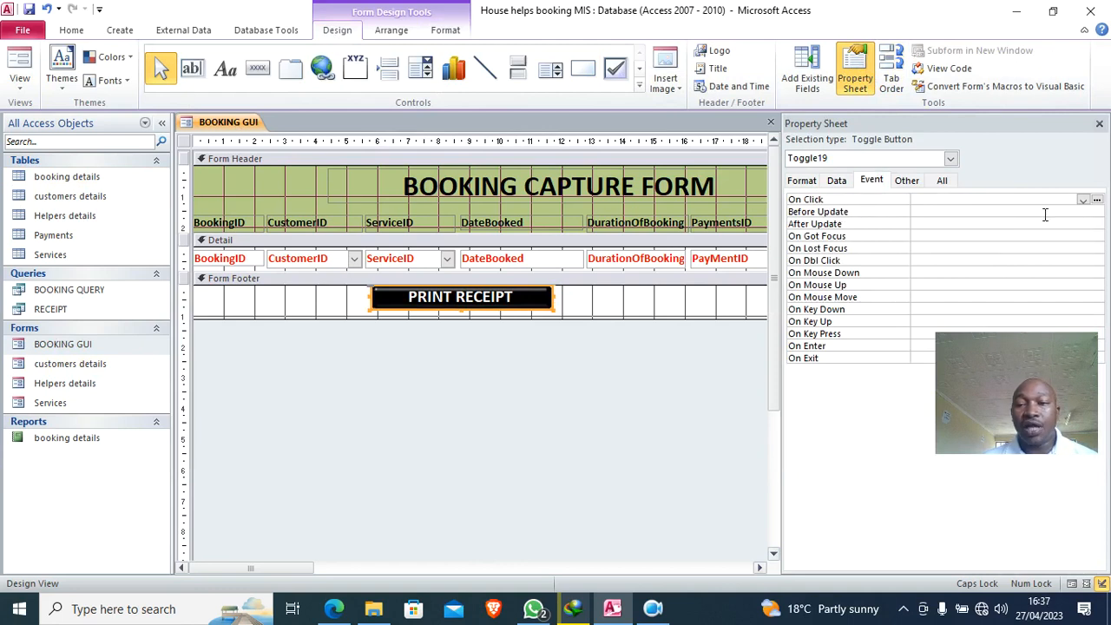
left_click(1097, 200)
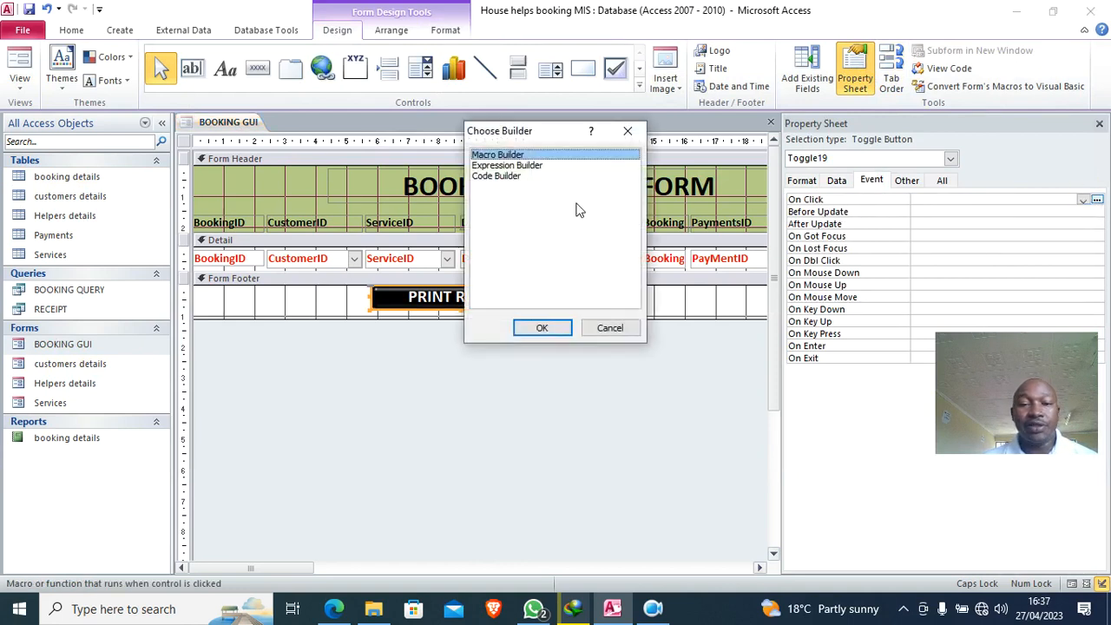
left_click(539, 327)
- Add an OpenReport action for booking details, save the macro, and return to Form view
type("Open")
key("Return")
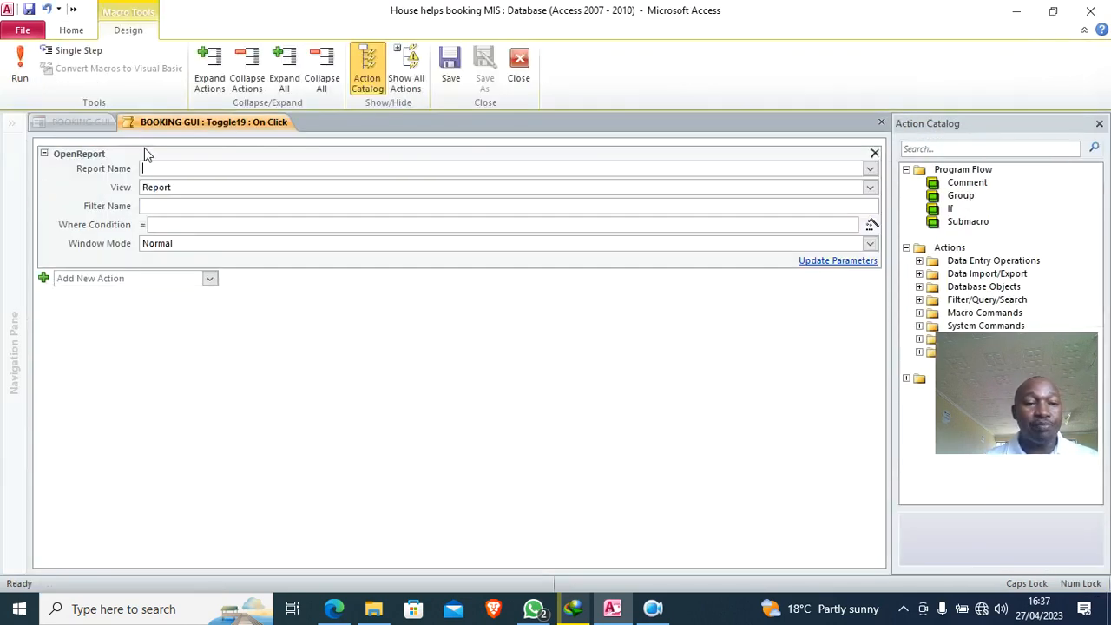
left_click(870, 169)
left_click(174, 186)
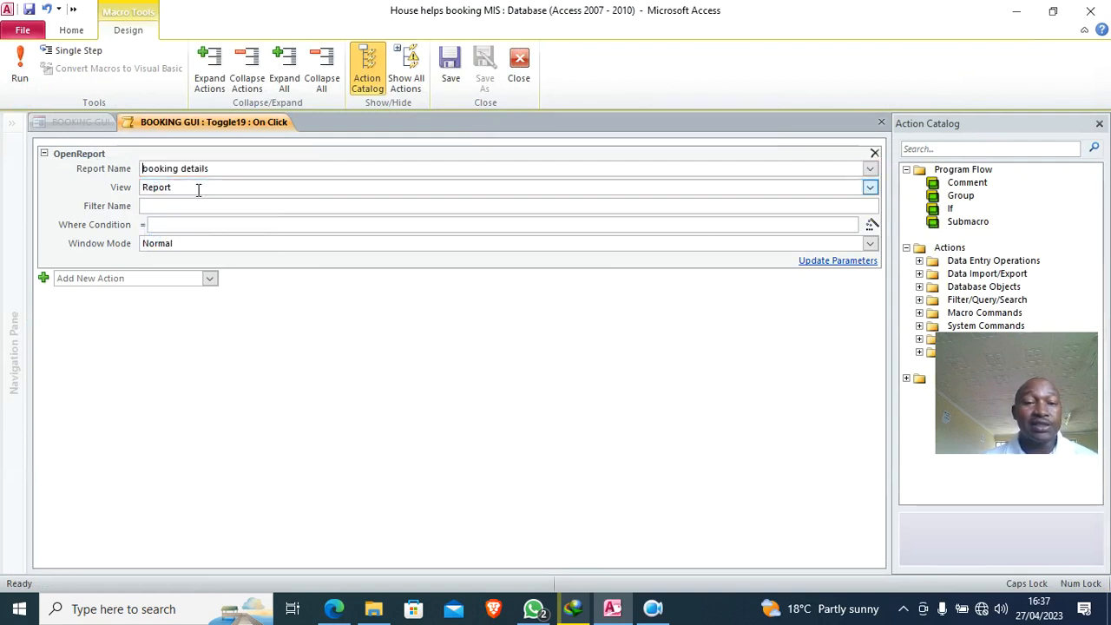
left_click(451, 63)
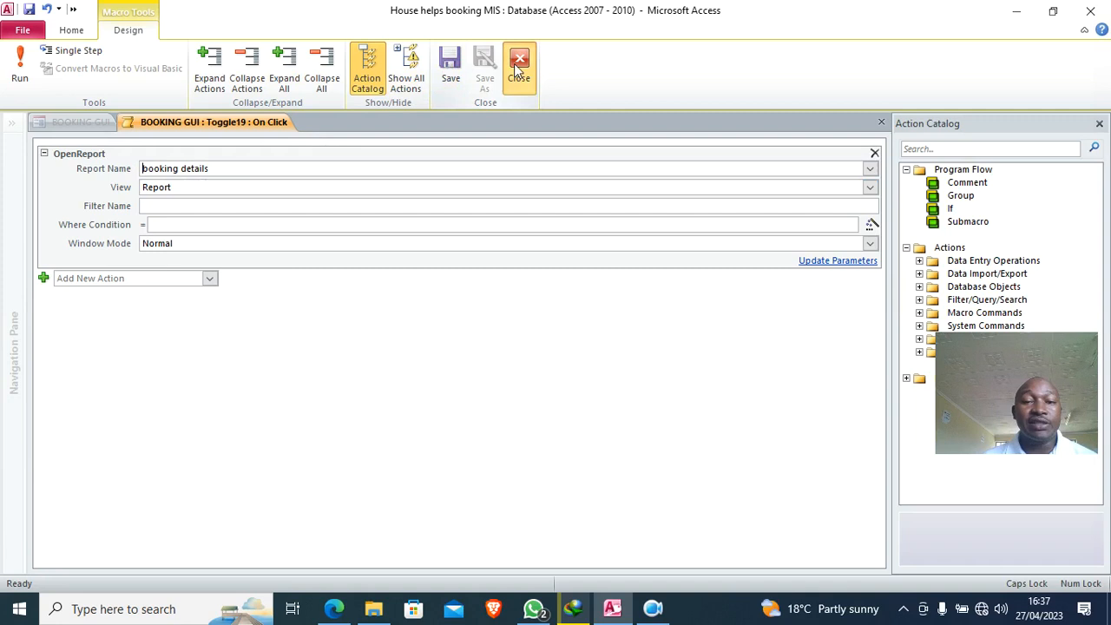
left_click(518, 63)
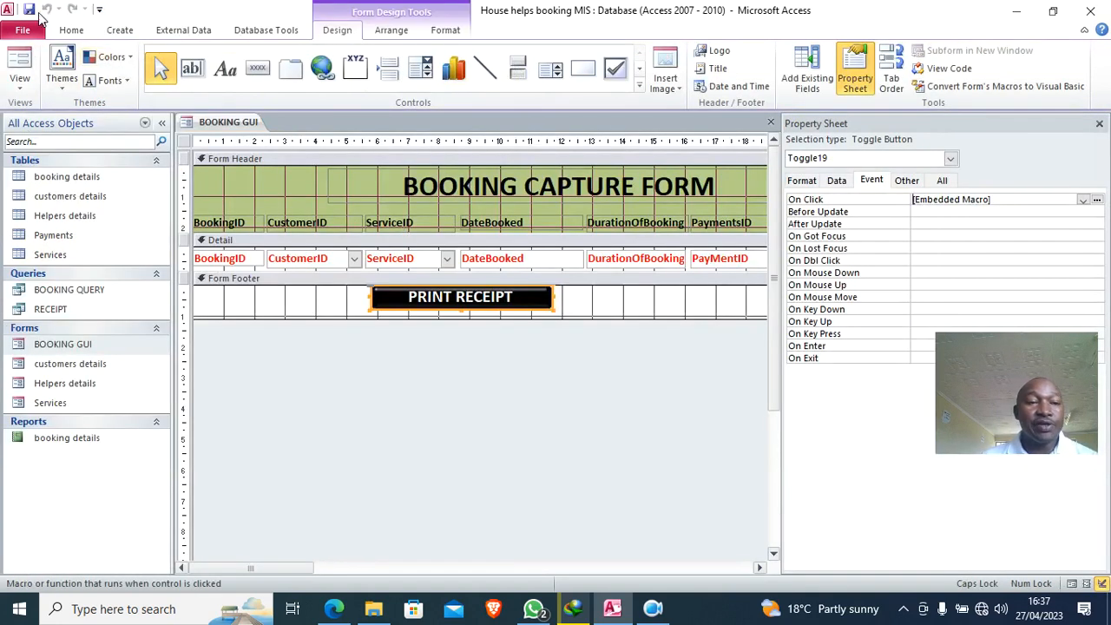
left_click(19, 68)
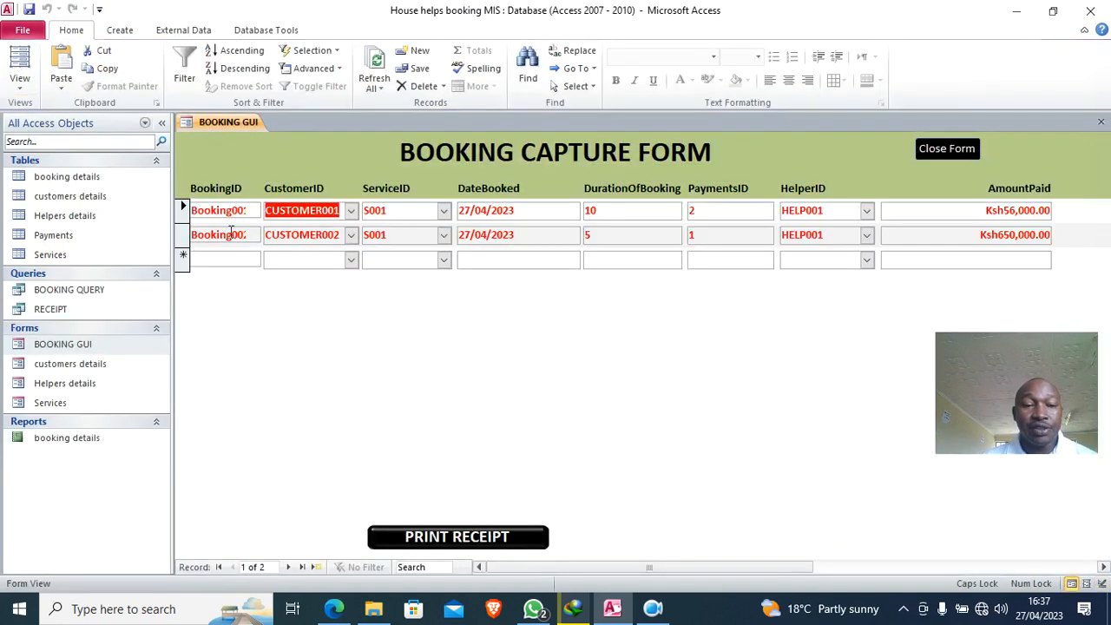
- Print the receipt for Booking001 with PRINT RECEIPT, then close the report
left_click(183, 214)
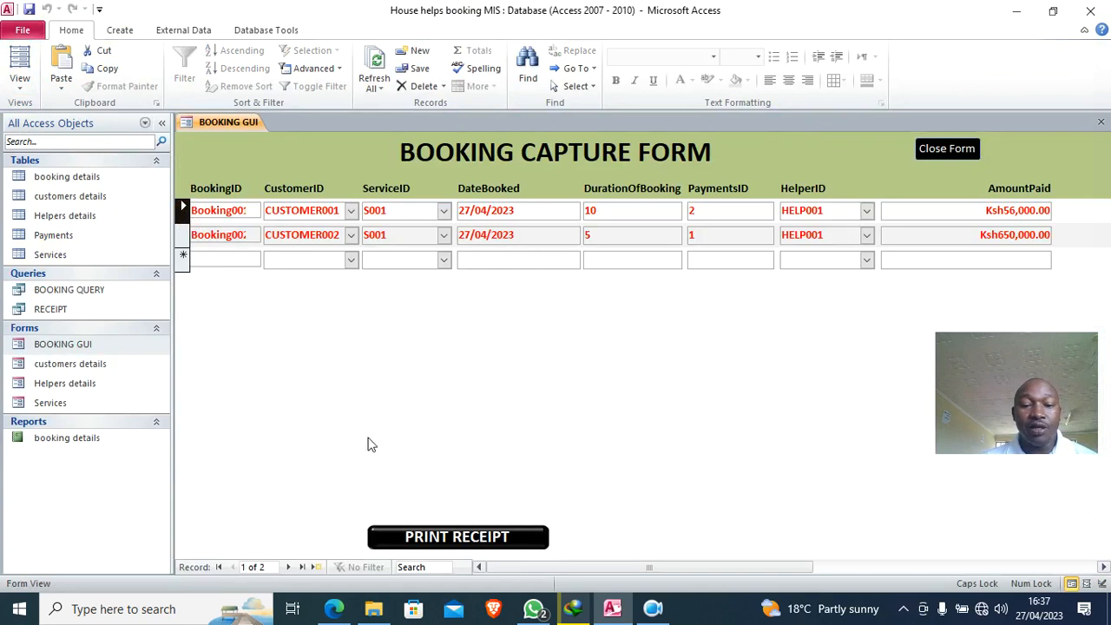
left_click(455, 545)
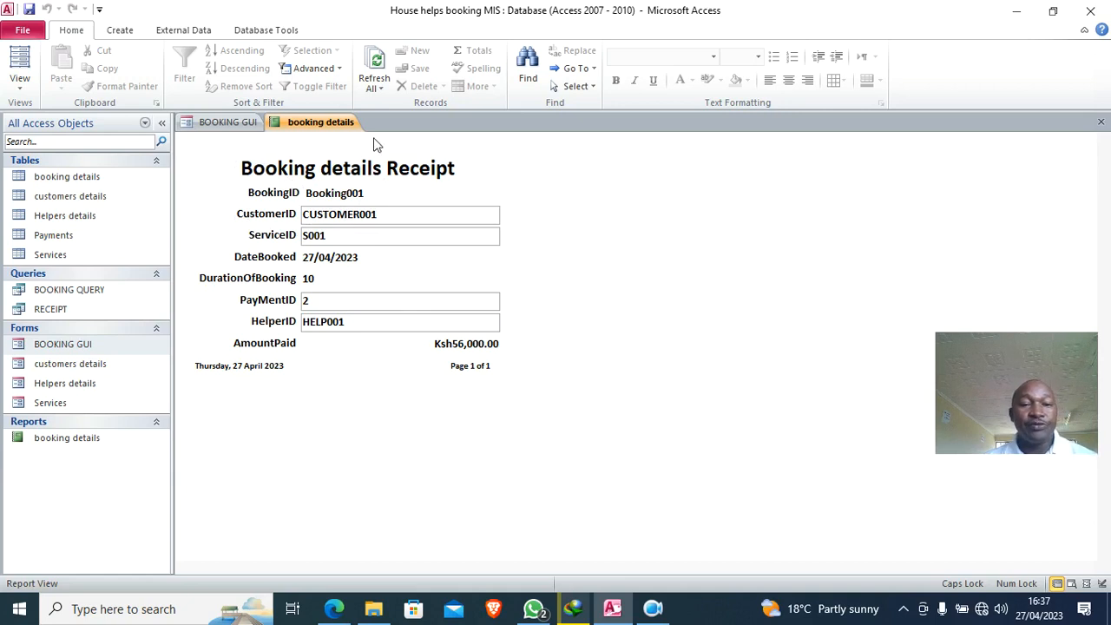
right_click(317, 121)
left_click(358, 147)
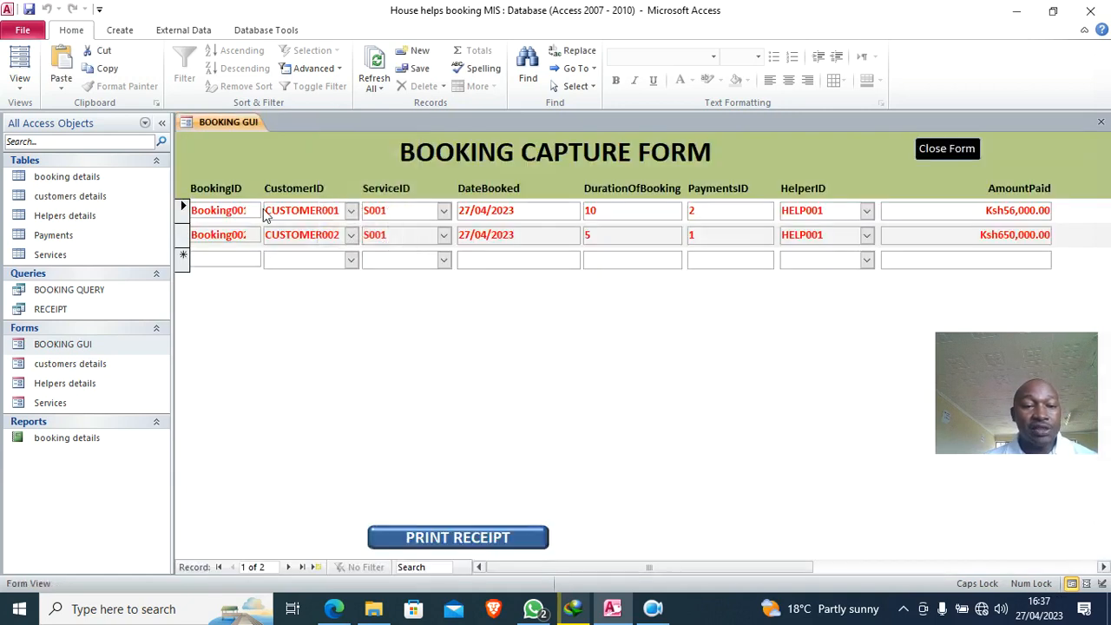
- Print Booking002's receipt and switch that report to Design View
left_click(183, 242)
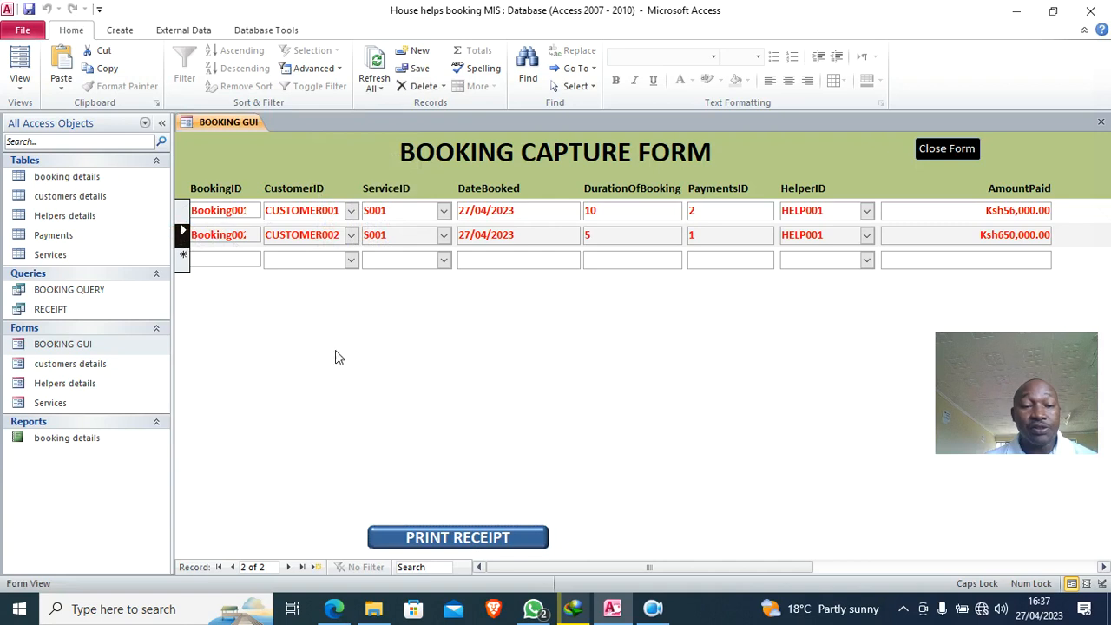
left_click(488, 540)
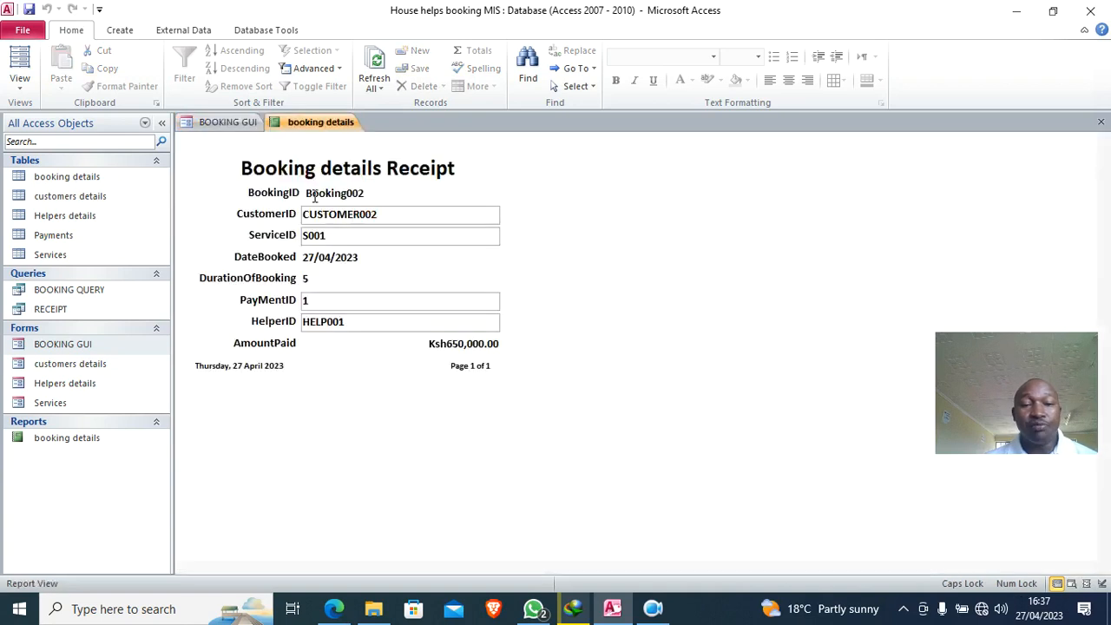
right_click(569, 202)
left_click(640, 241)
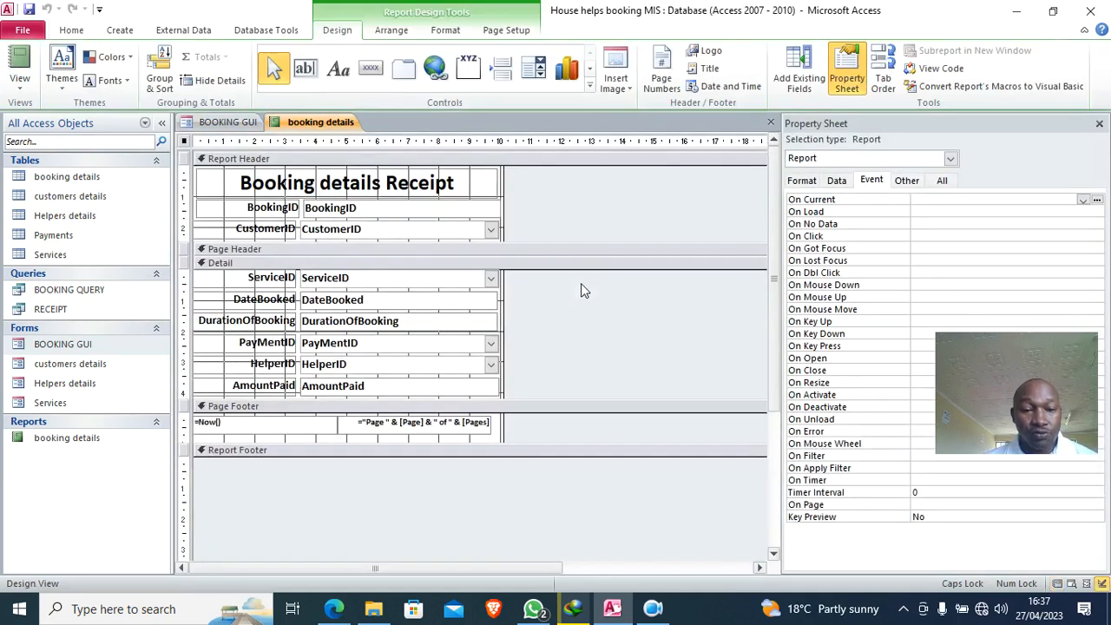
- Set the Detail boxes' Border Style and Back Style to Transparent, then preview in Report View
left_click_drag(512, 399, 417, 276)
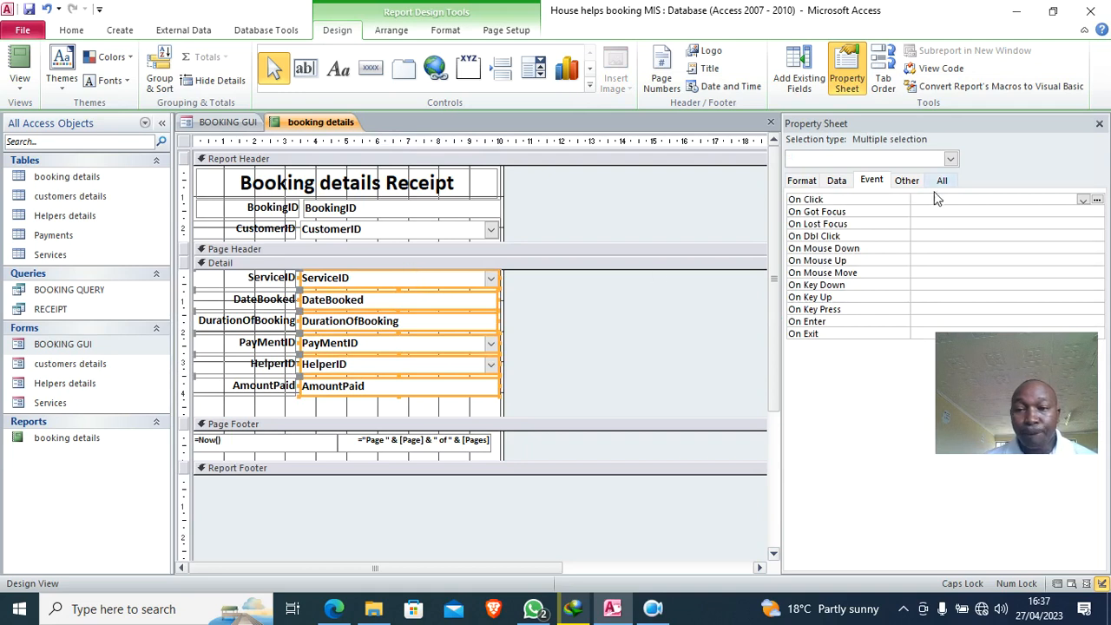
left_click(942, 181)
left_click_drag(1004, 395, 612, 357)
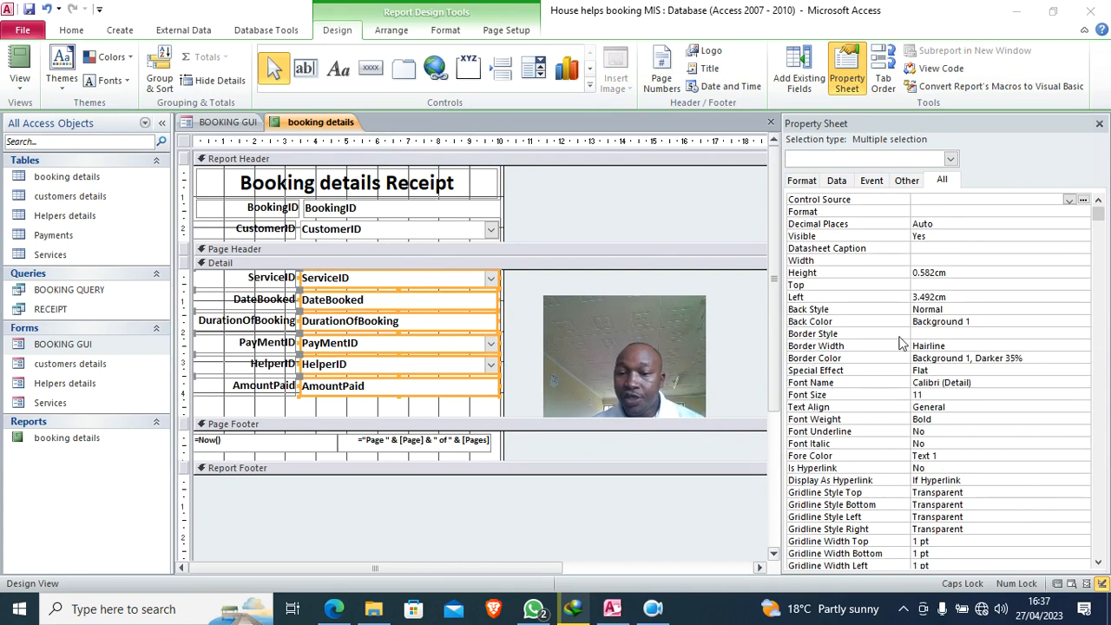
left_click(928, 334)
left_click(1082, 335)
left_click(988, 346)
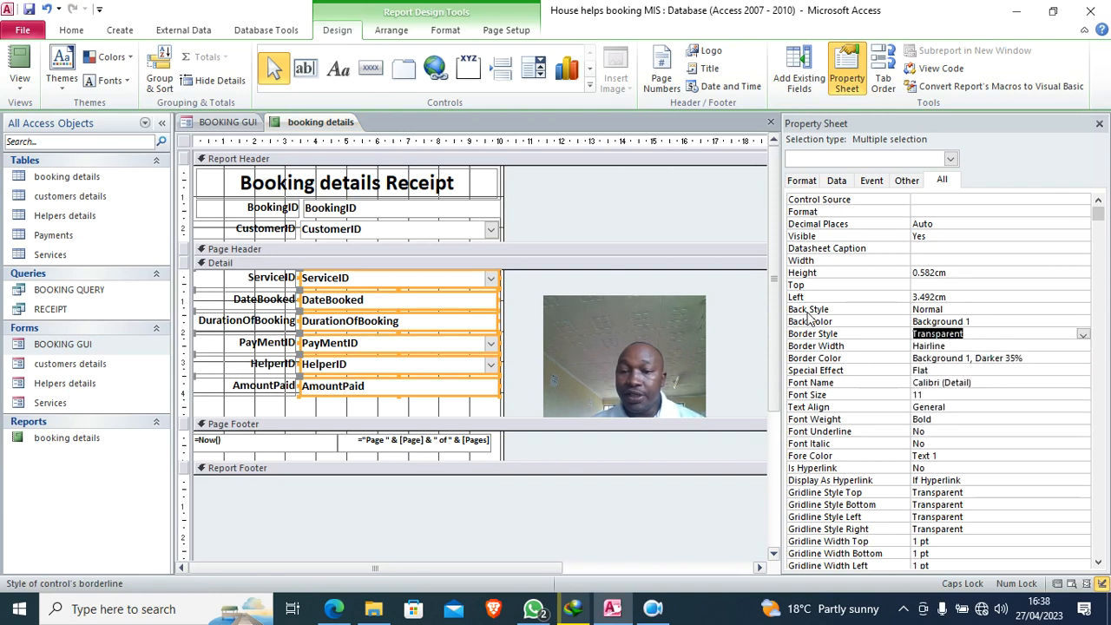
left_click(977, 310)
left_click(1082, 309)
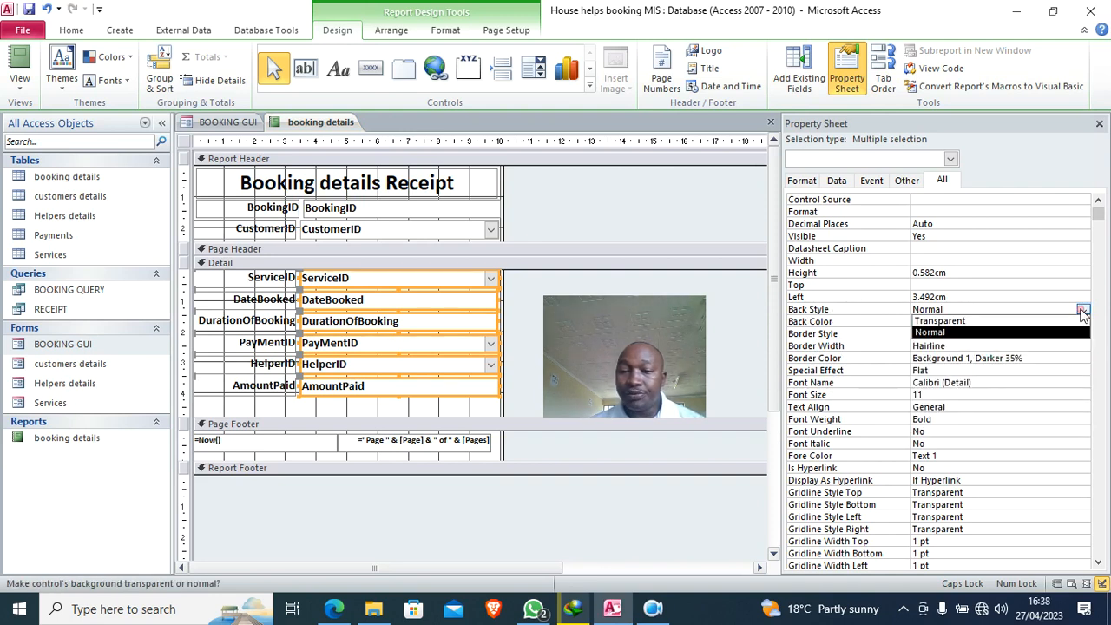
left_click(994, 322)
left_click(1100, 127)
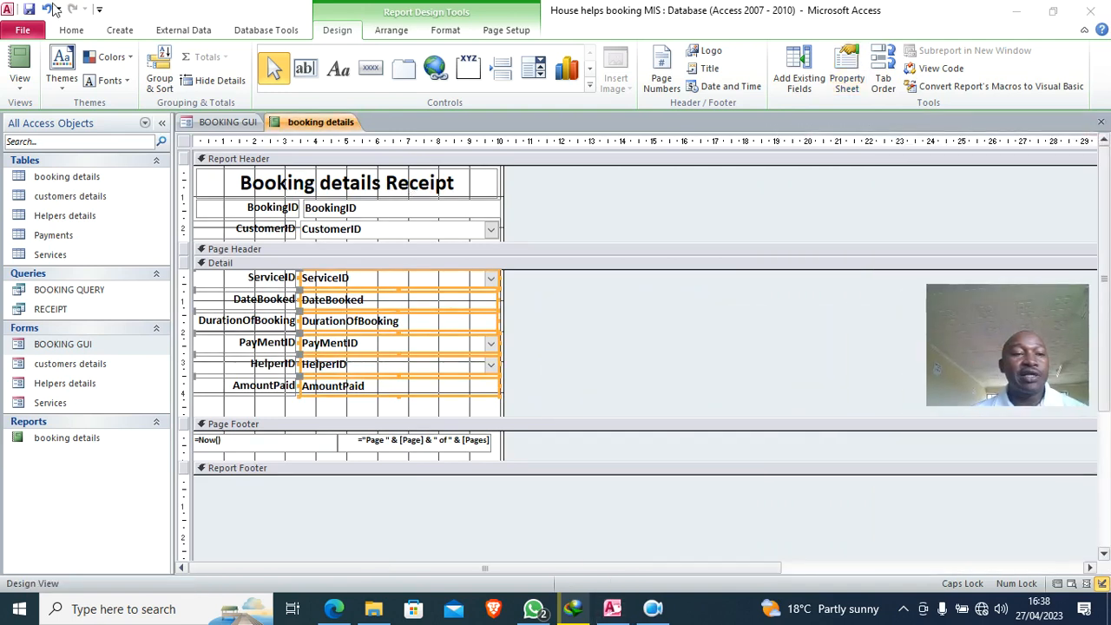
left_click(32, 62)
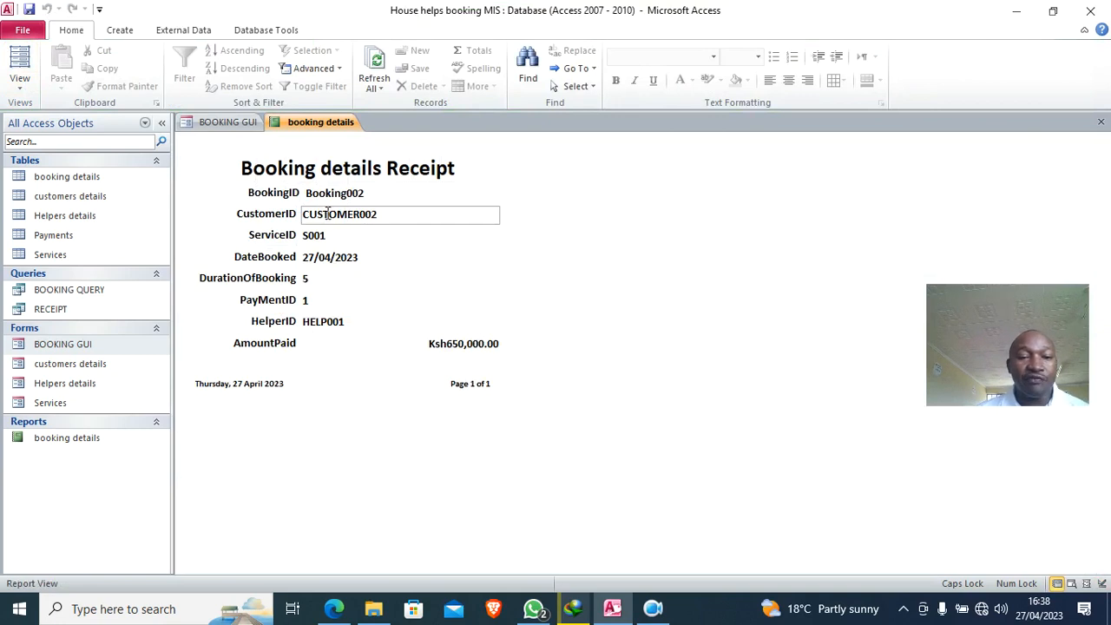
- In Design View, set the CustomerID box's Back Style and Border Style to Transparent
right_click(531, 249)
left_click(583, 294)
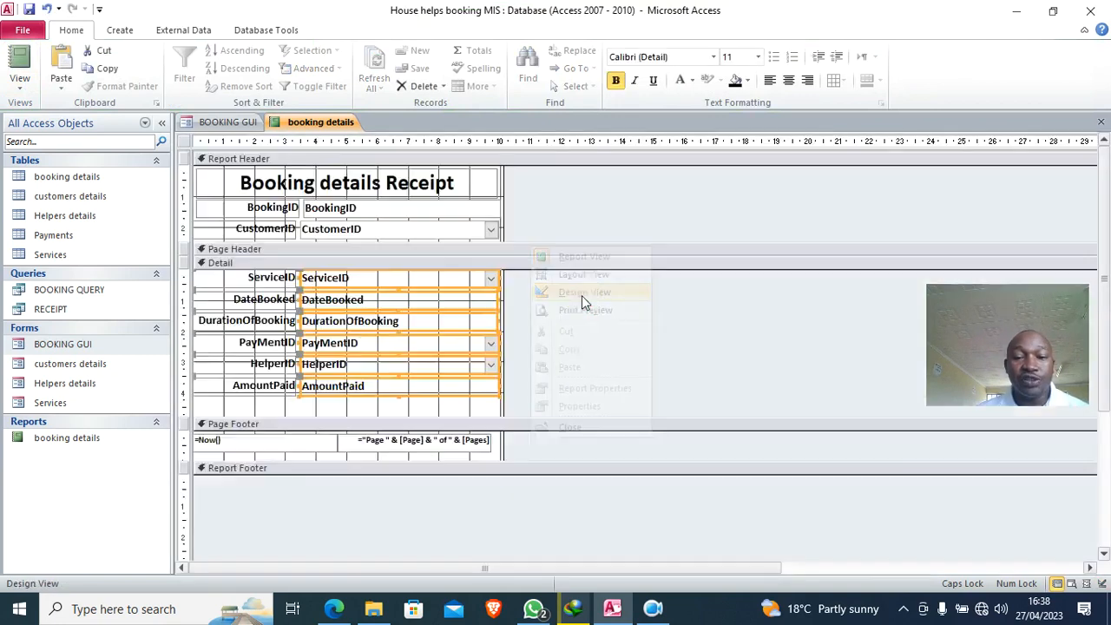
left_click_drag(286, 538, 105, 524)
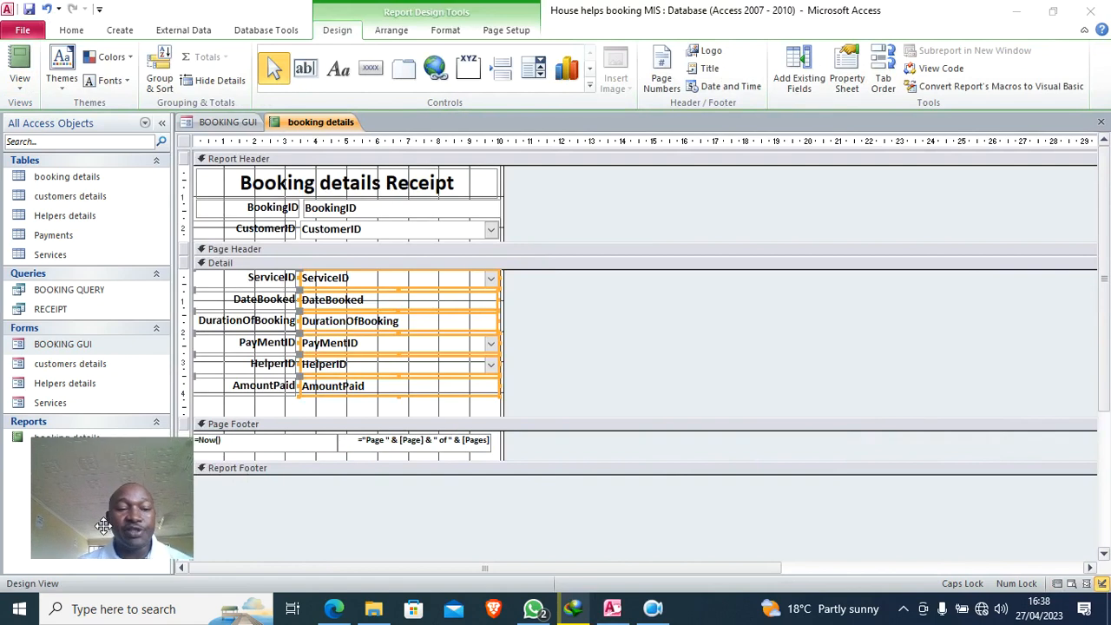
left_click(364, 233)
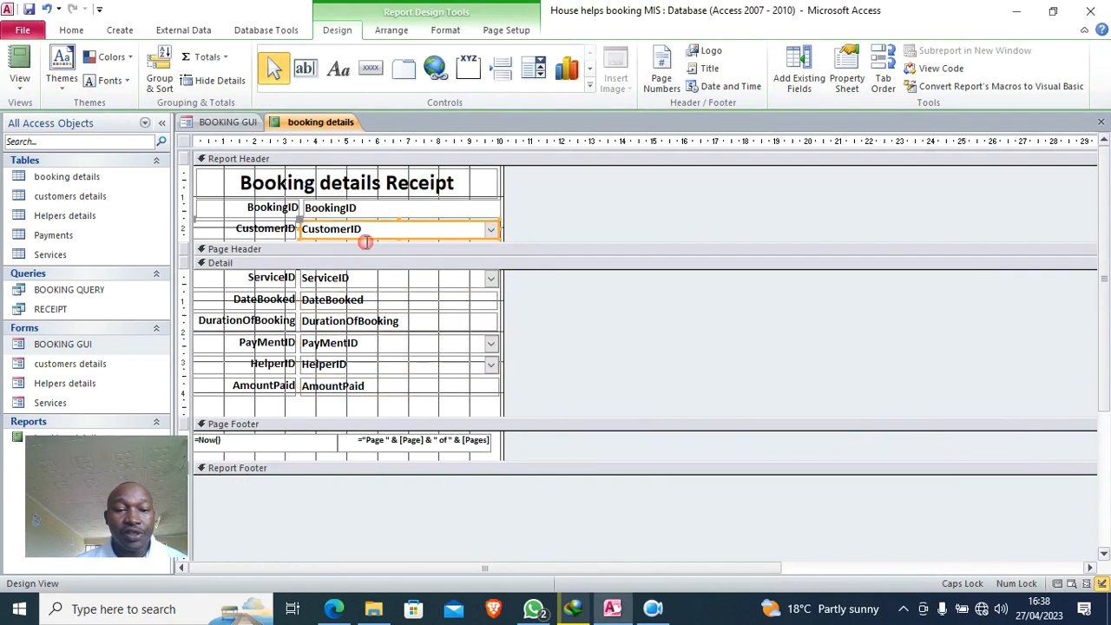
left_click(847, 83)
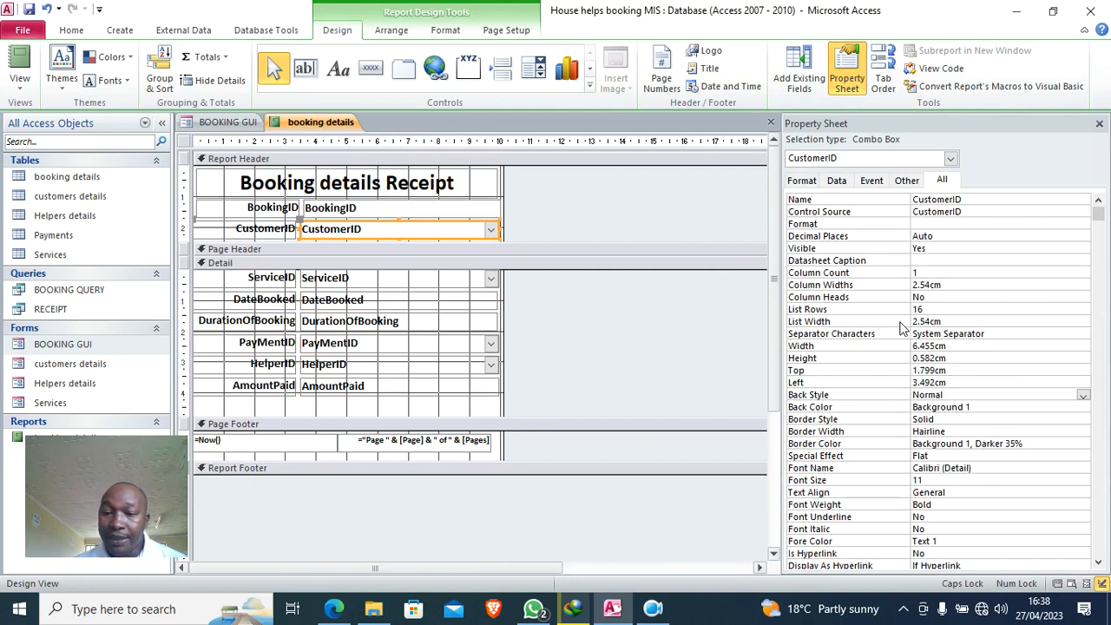
left_click(959, 391)
left_click(1084, 395)
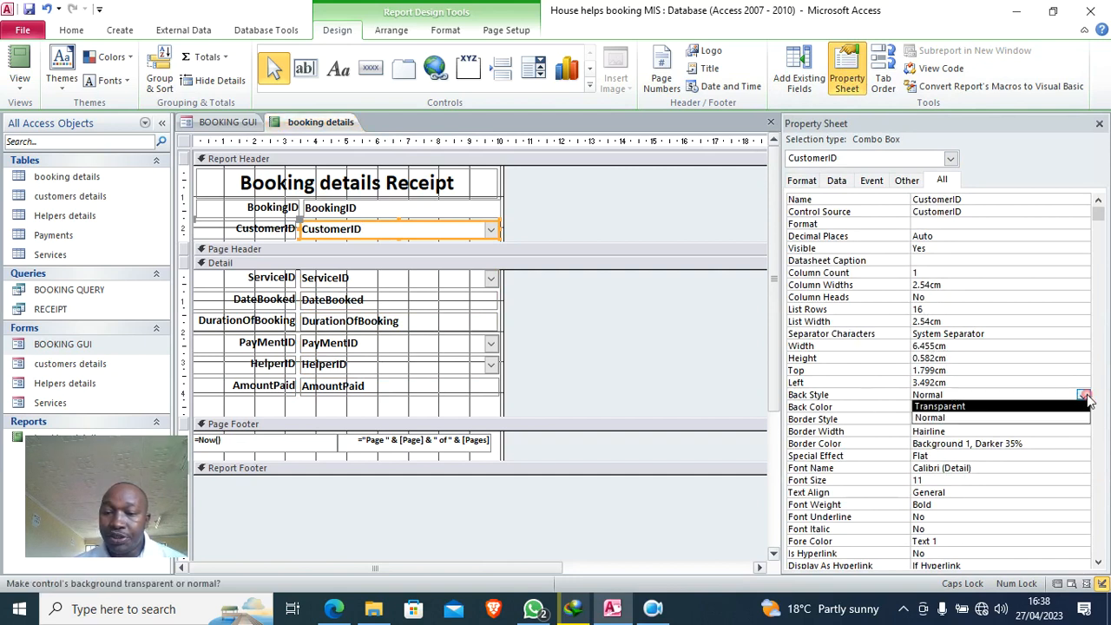
left_click(1000, 411)
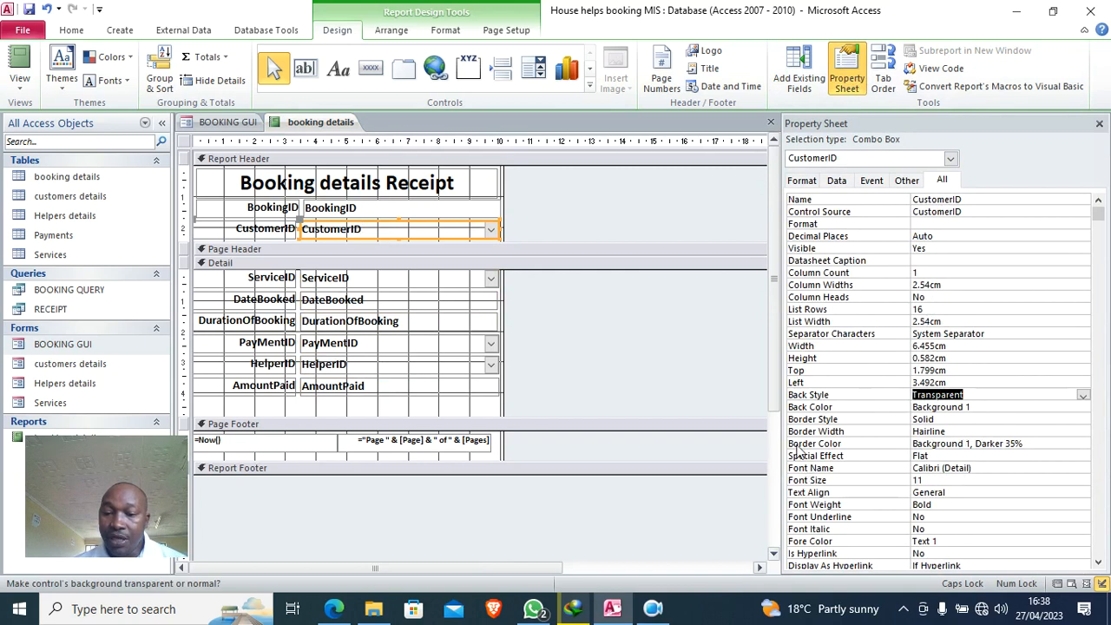
left_click(959, 419)
left_click(1083, 420)
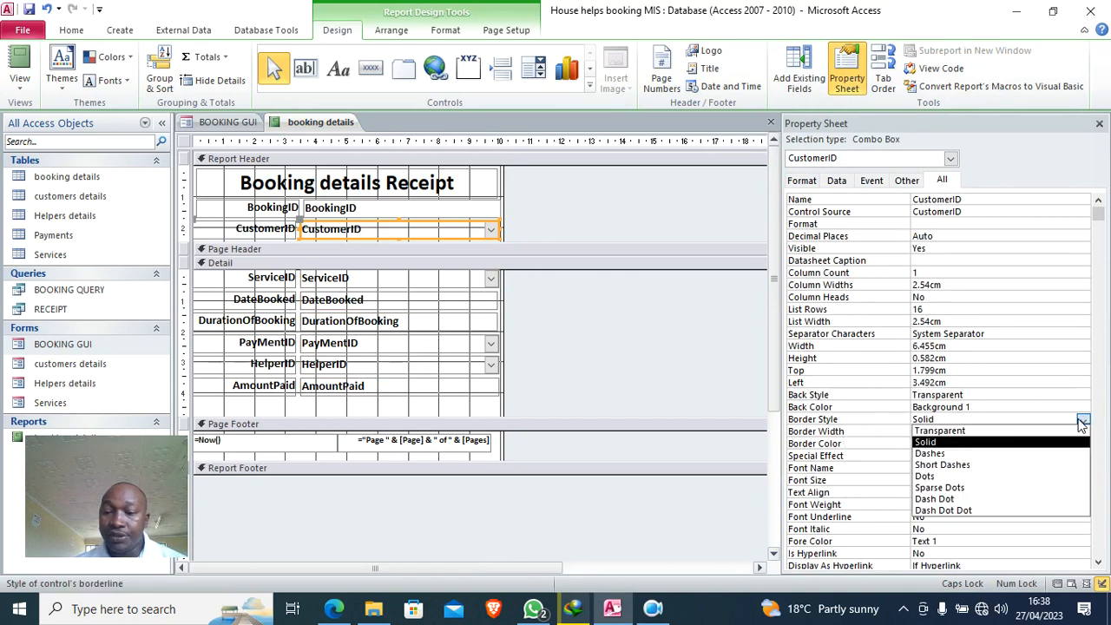
left_click(1011, 437)
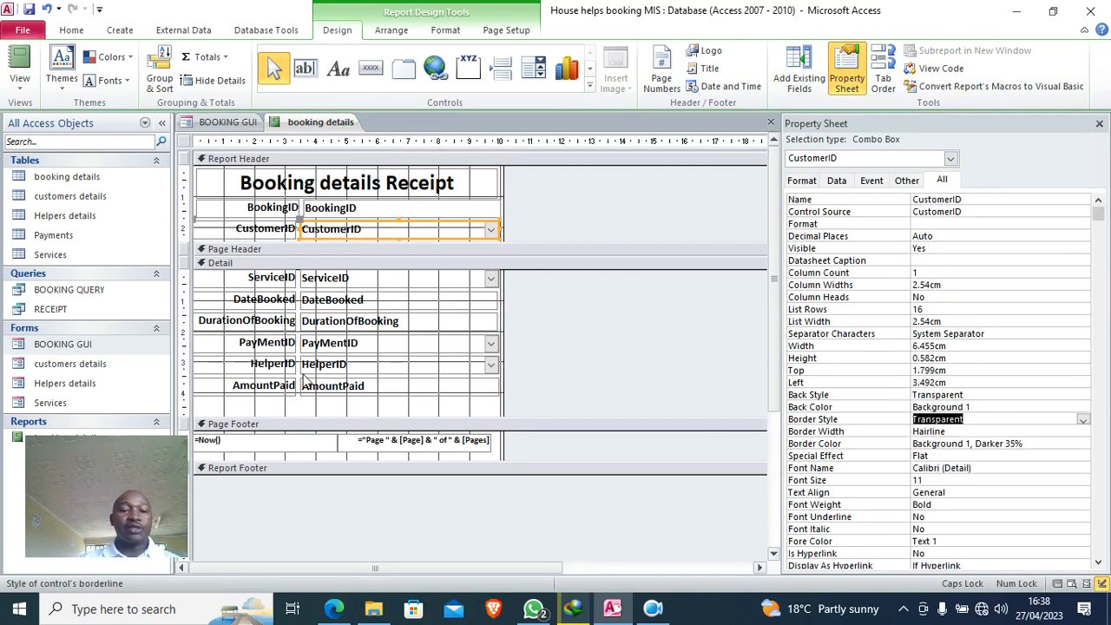
- Centre-align the six Detail value boxes and preview the receipt in Report View
left_click_drag(353, 403, 364, 280)
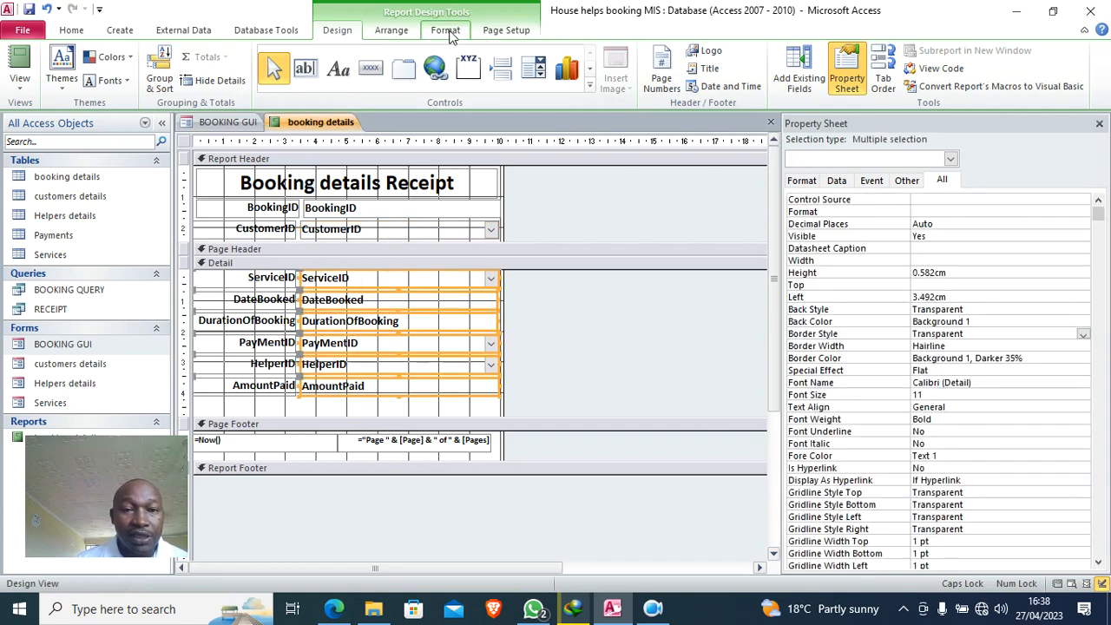
left_click(446, 30)
left_click(261, 81)
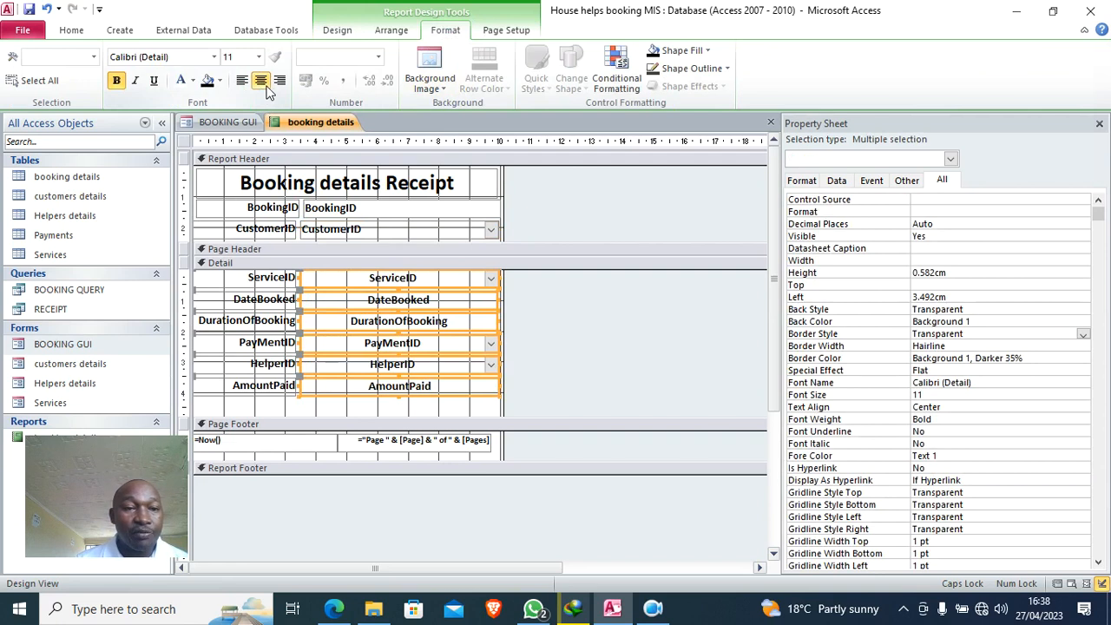
left_click(70, 30)
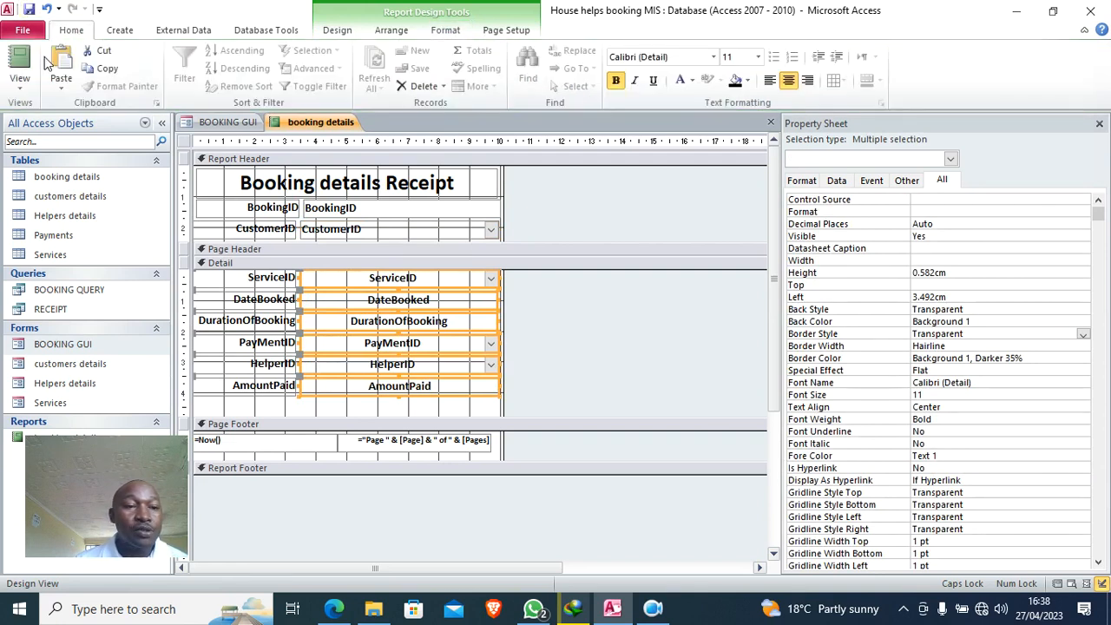
left_click(19, 61)
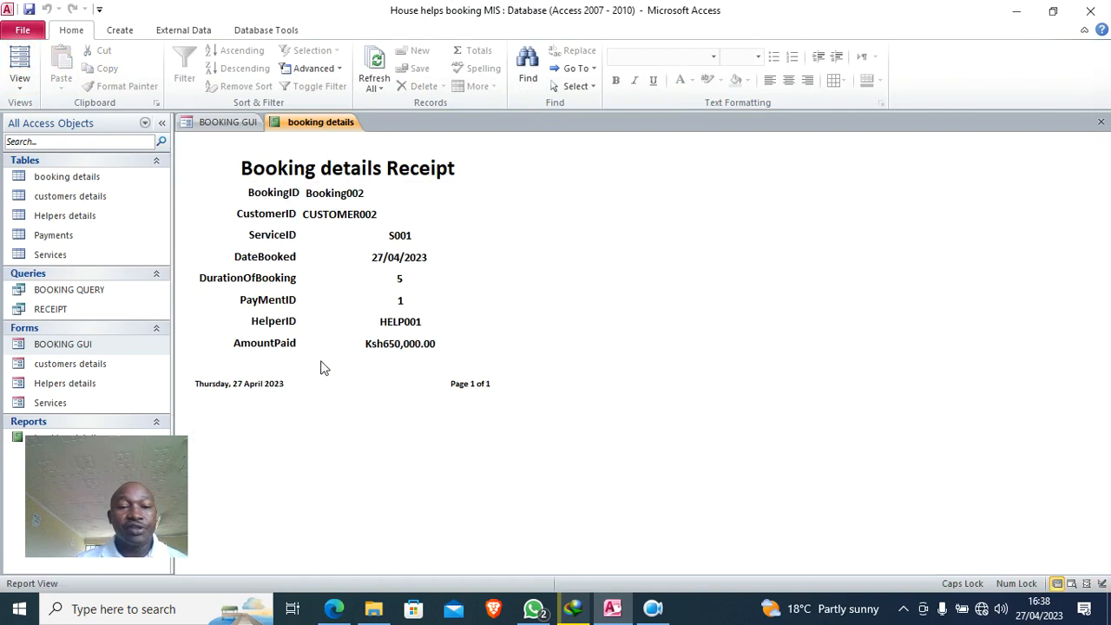
right_click(308, 122)
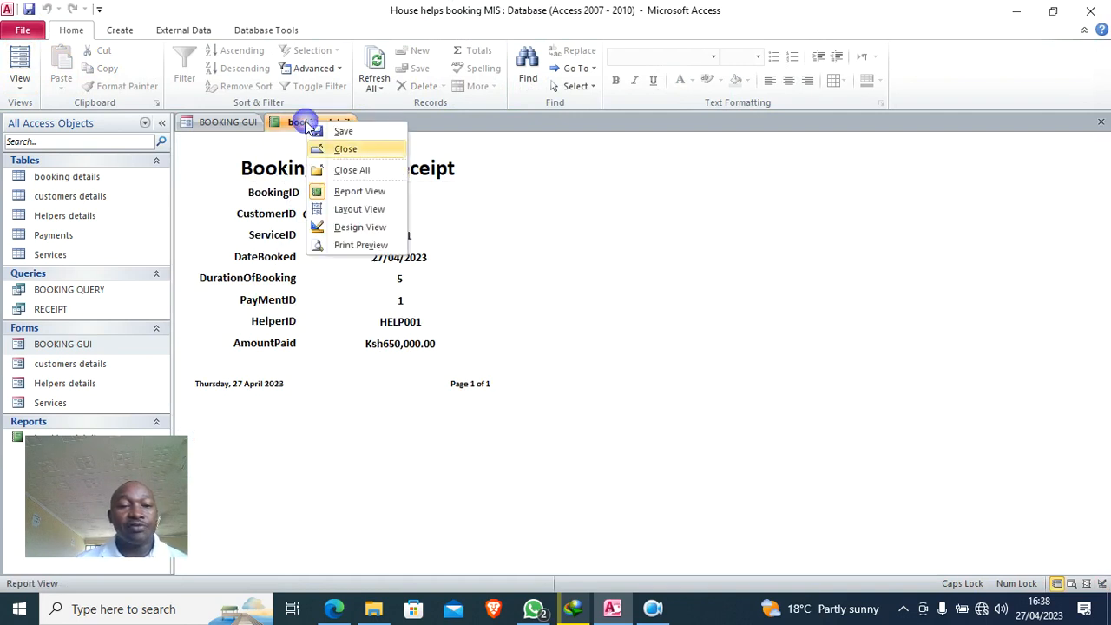
- Close the booking details report and start an import from another Access database
left_click(356, 150)
left_click_drag(97, 474, 1030, 397)
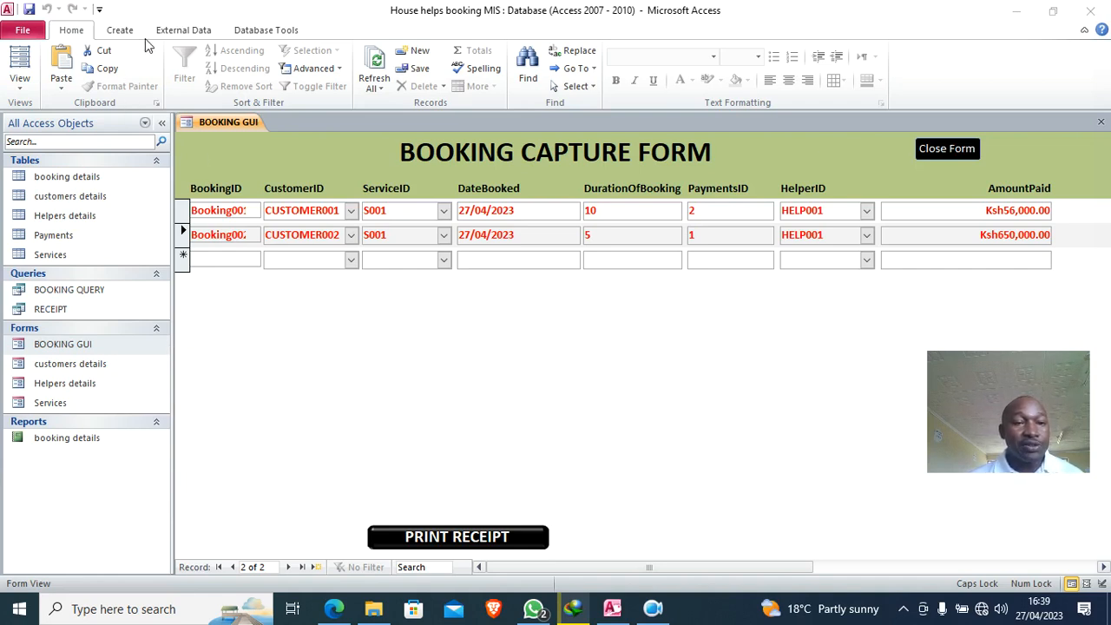
left_click(256, 36)
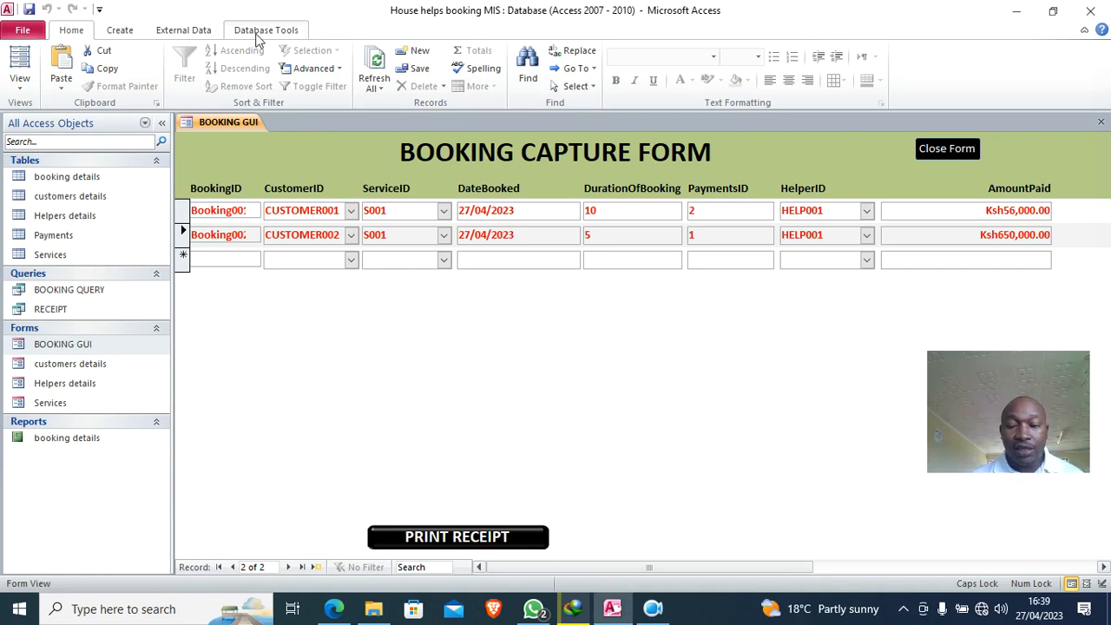
left_click(265, 32)
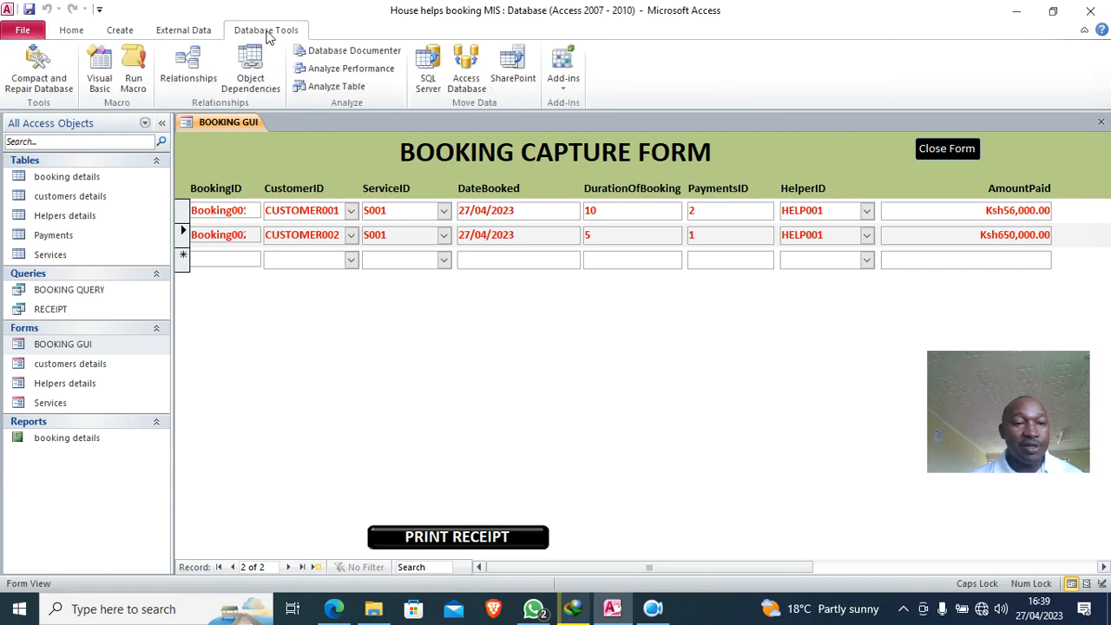
left_click(199, 33)
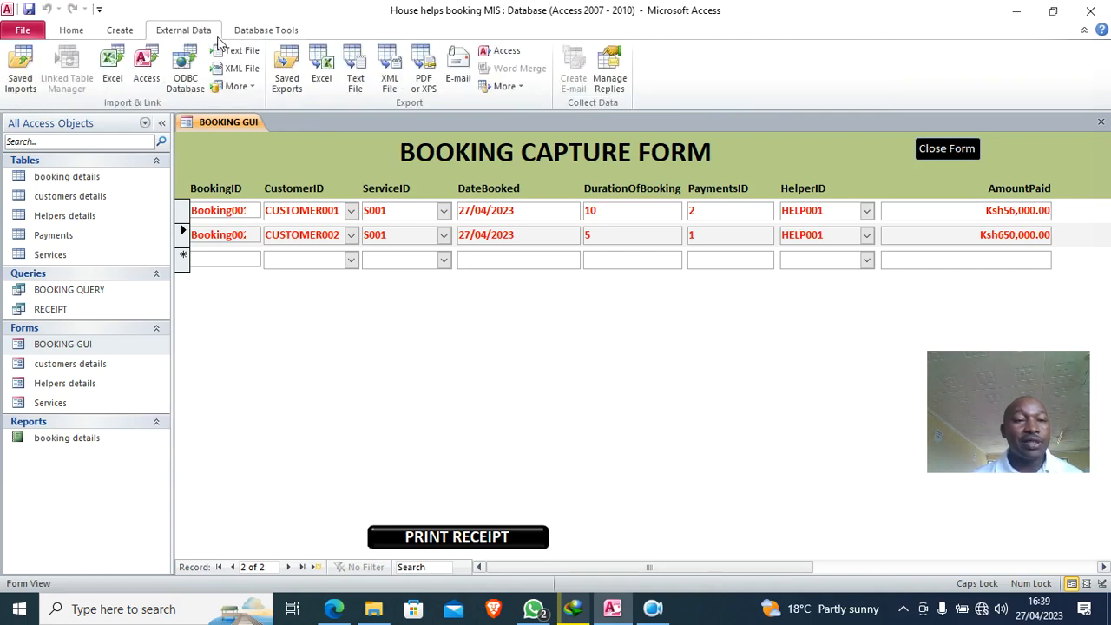
left_click(146, 70)
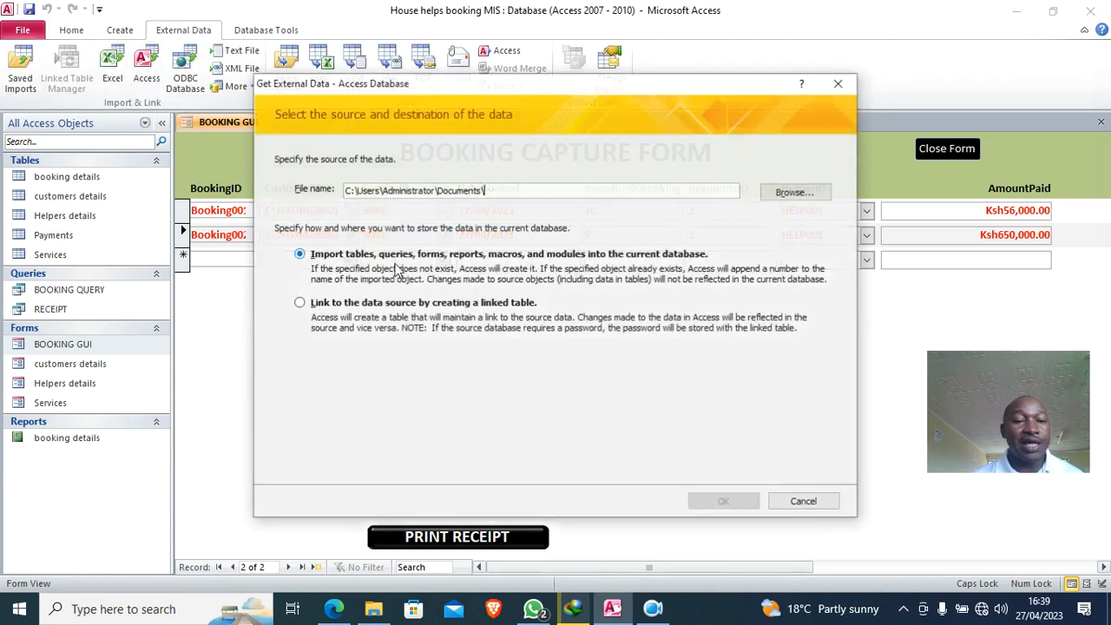
- Choose the house help booking management system FINAL database on D: as the import source
left_click(781, 198)
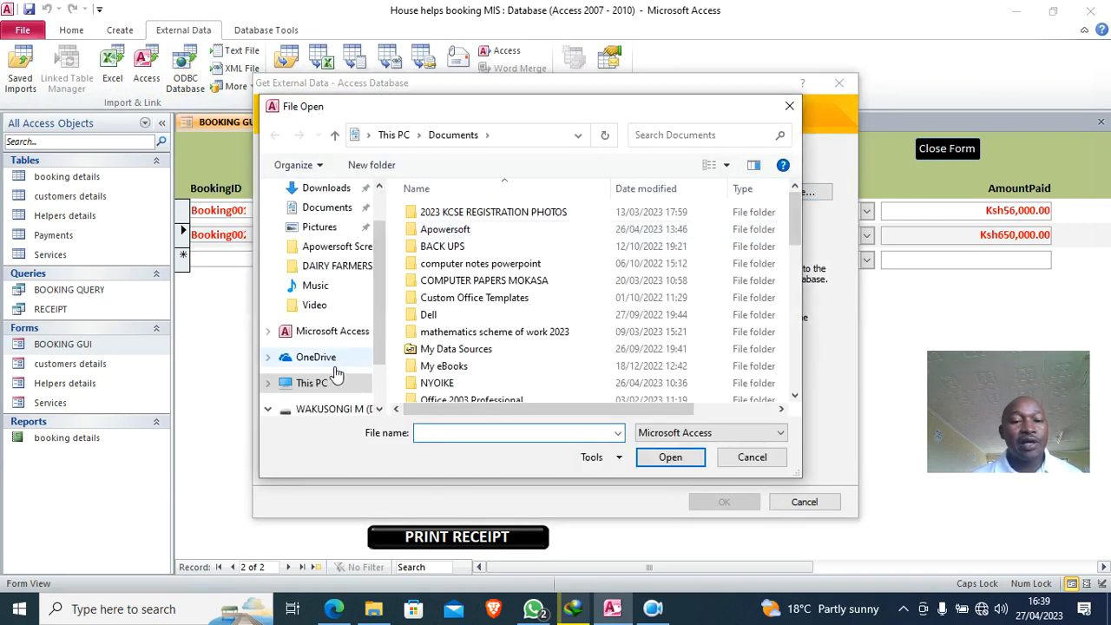
scroll(343, 356, "down", 1)
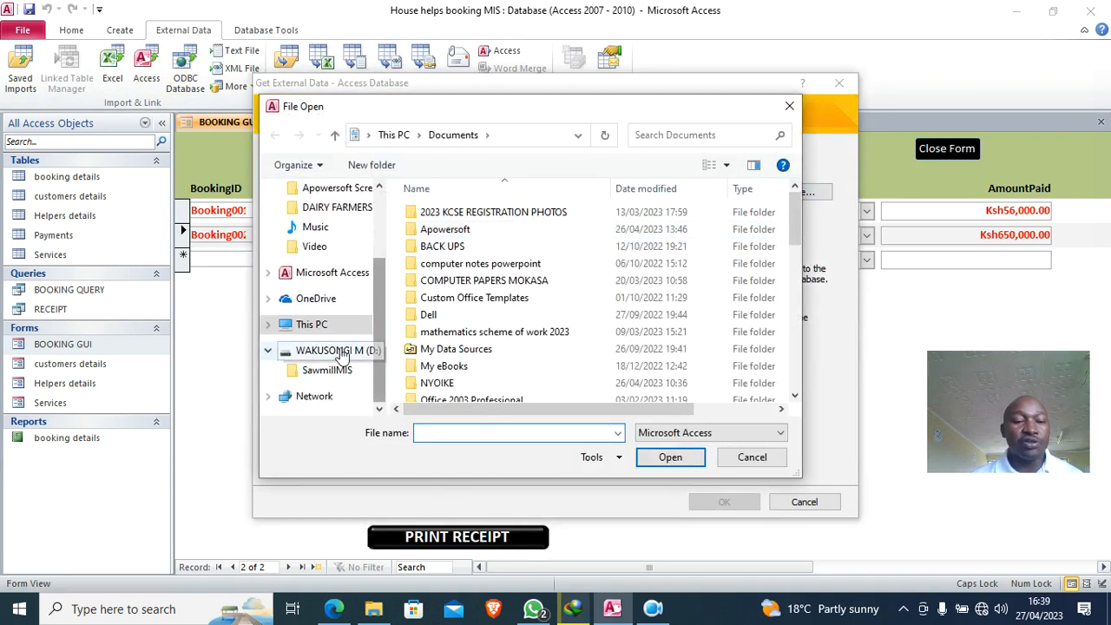
left_click(341, 354)
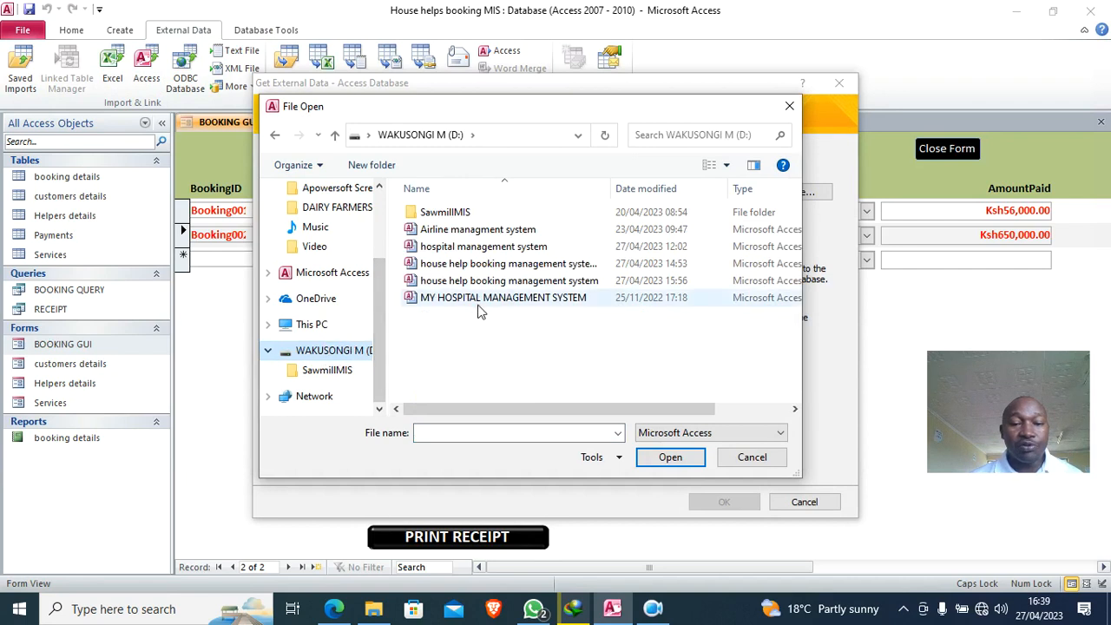
left_click_drag(610, 188, 692, 201)
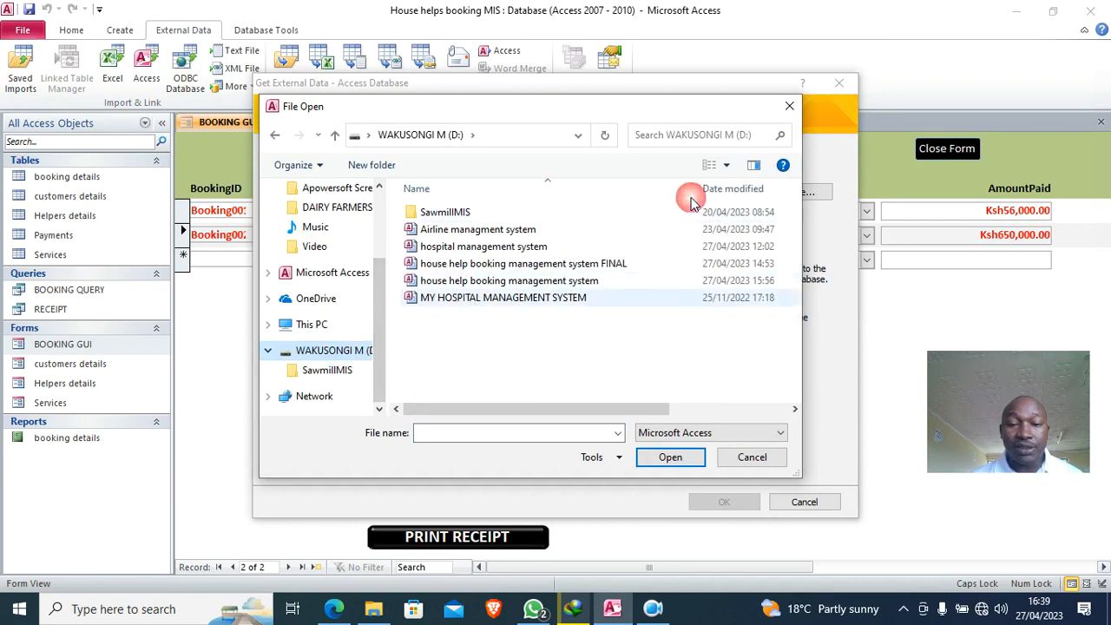
double_click(451, 264)
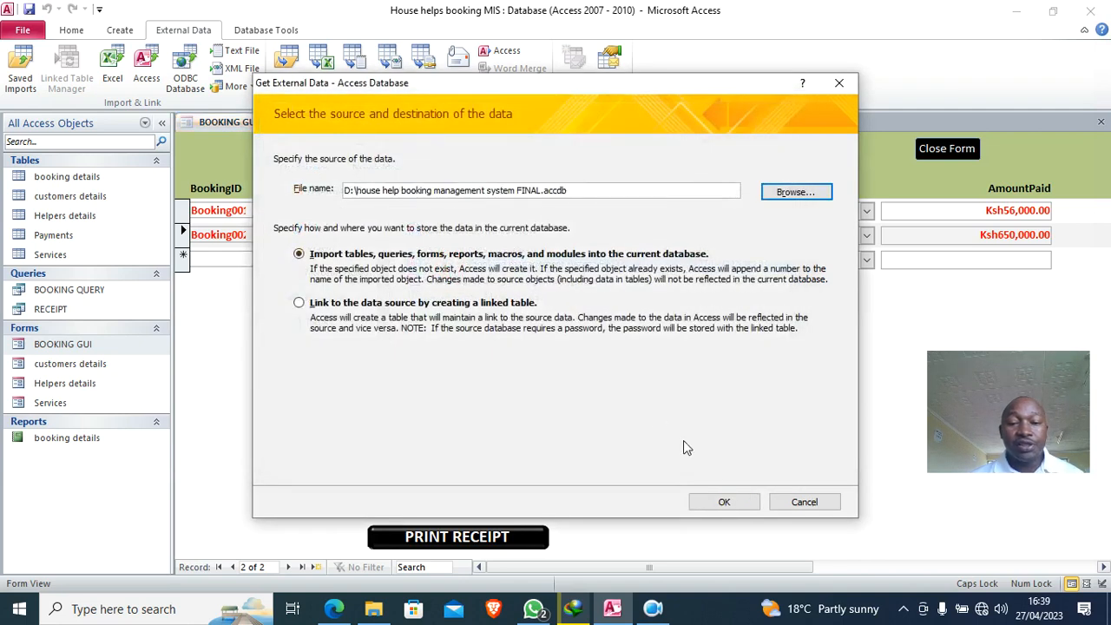
left_click(722, 503)
- Import the Login table and the memo and User Login forms without saving import steps
left_click_drag(98, 34, 204, 123)
left_click(144, 196)
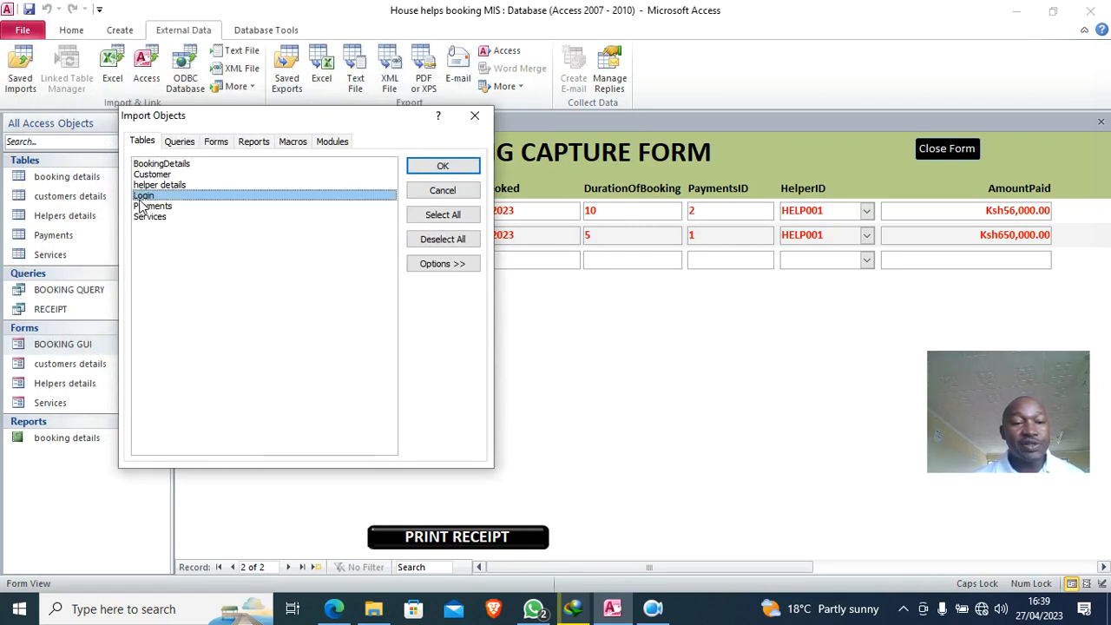
left_click(215, 144)
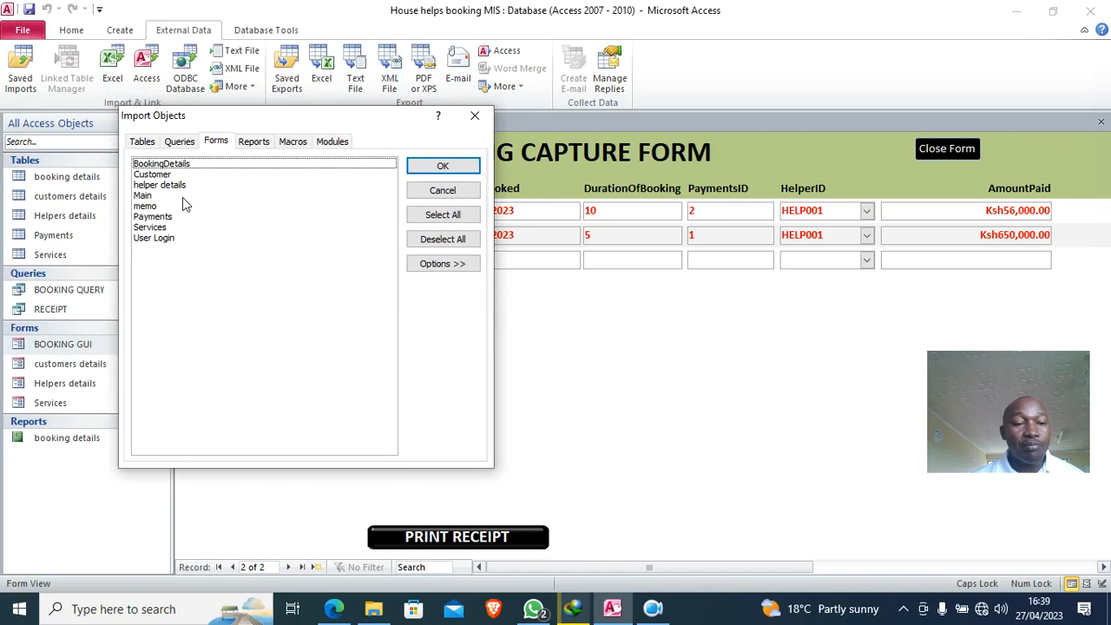
left_click(150, 207)
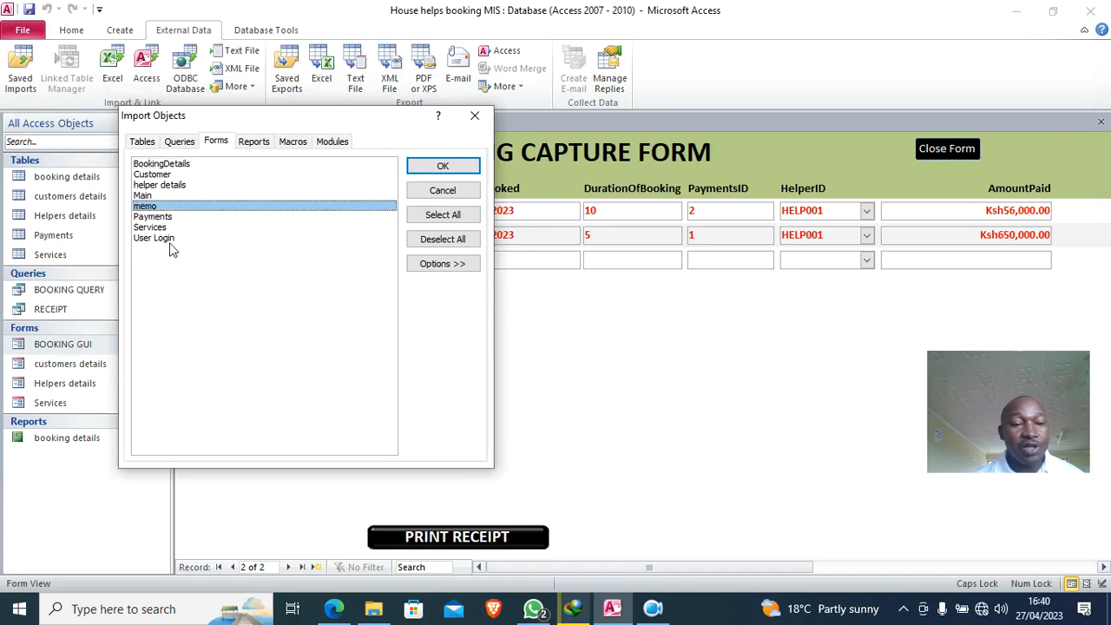
left_click(163, 240)
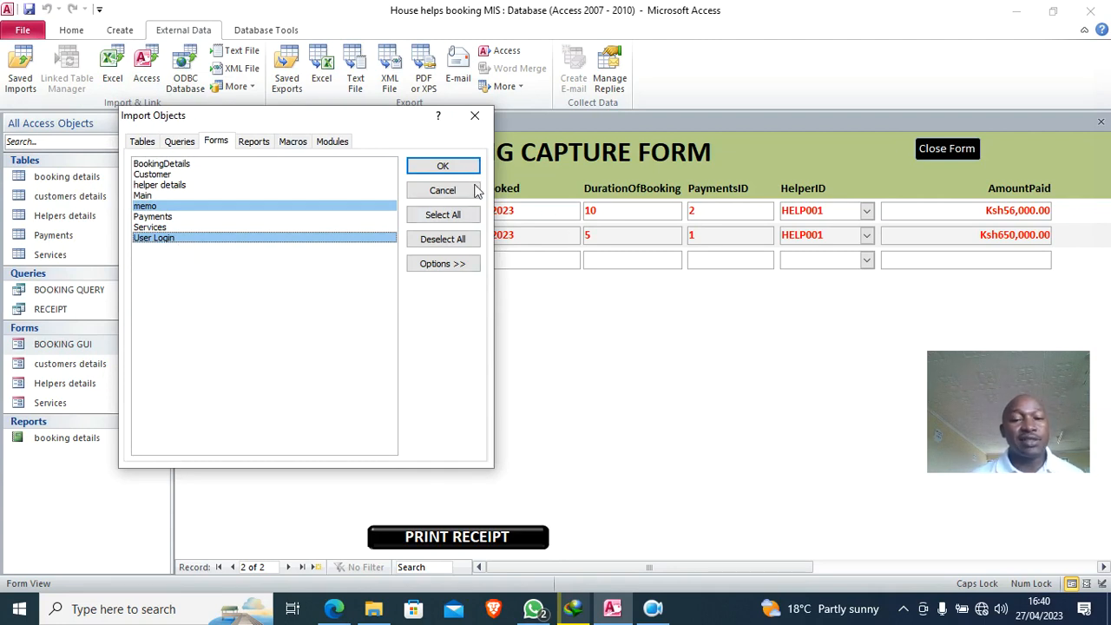
left_click(442, 167)
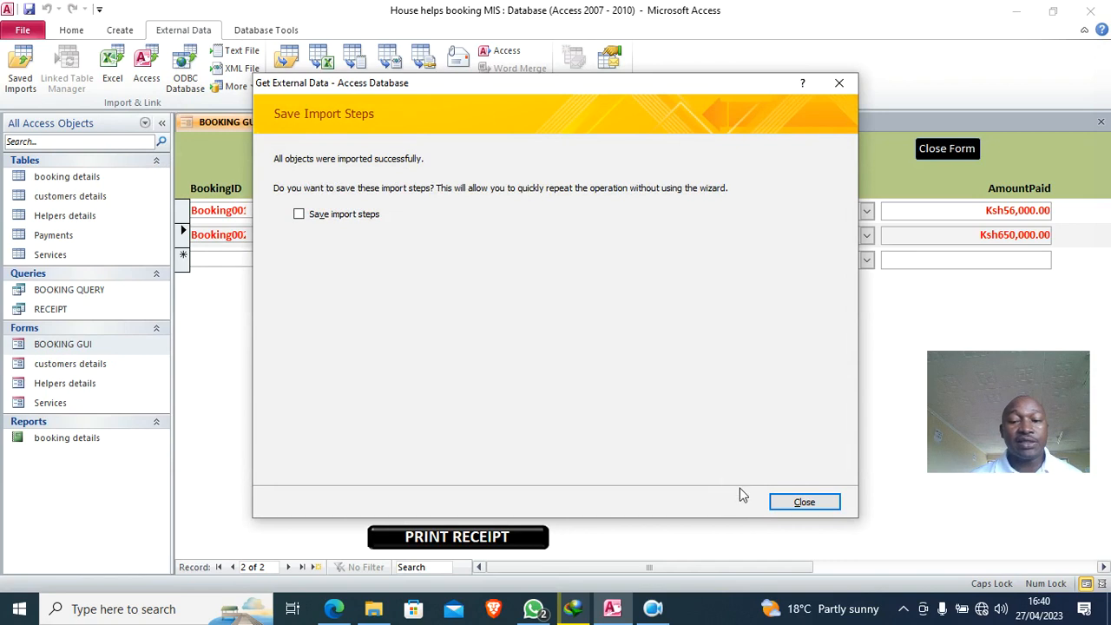
left_click(786, 502)
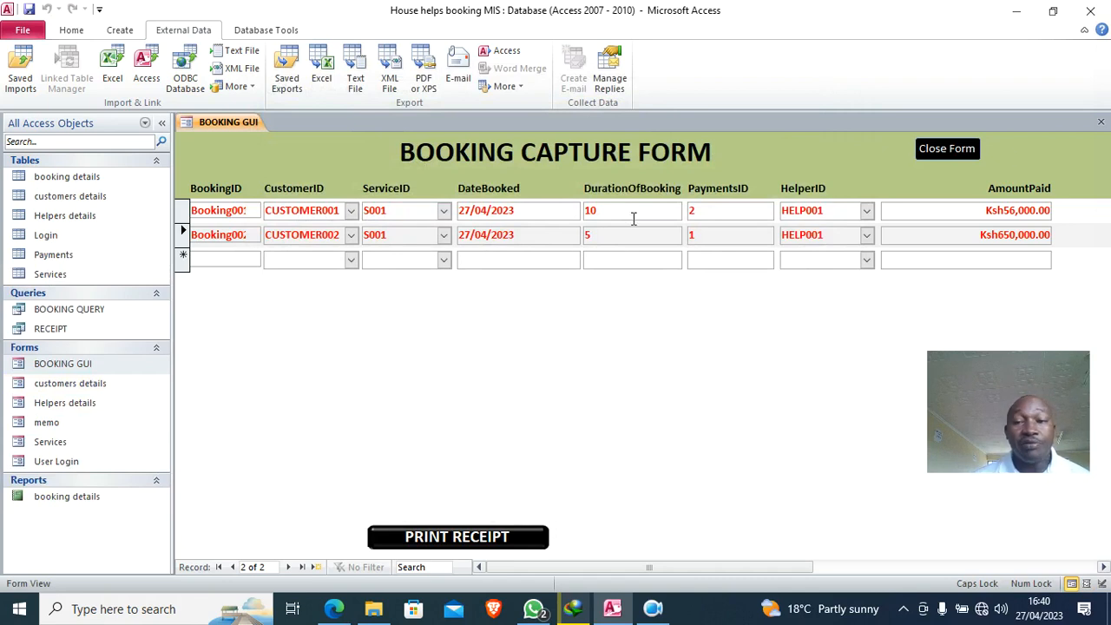
- Close BOOKING GUI and discard an accidentally created quick form without saving
left_click(1101, 122)
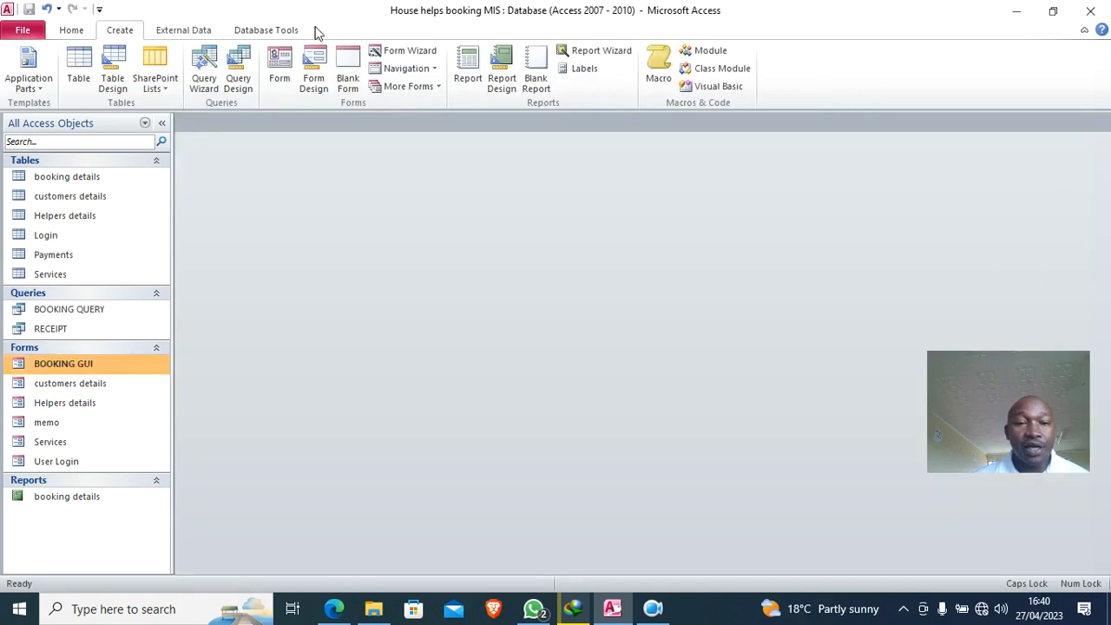
left_click(279, 69)
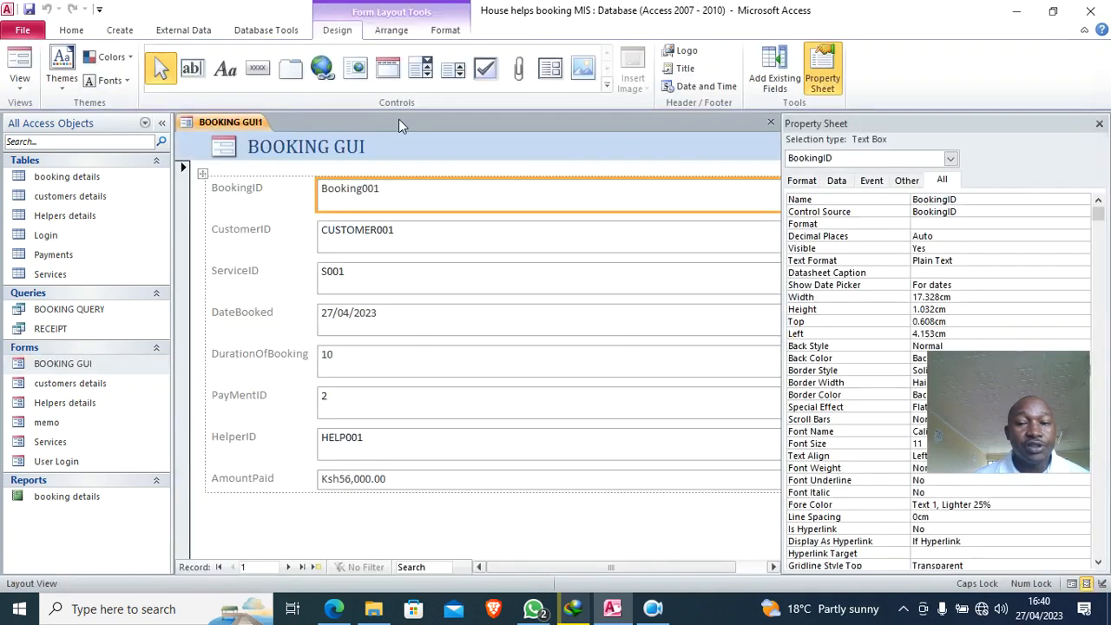
left_click(1098, 124)
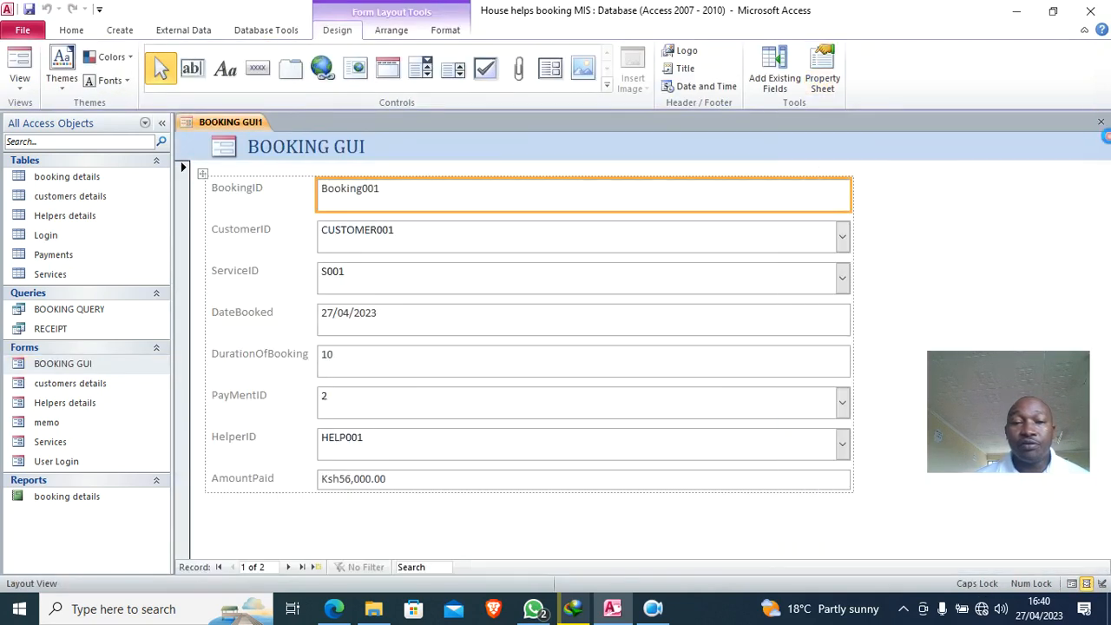
left_click(1100, 122)
left_click(558, 345)
- Create a blank form with a widened green Detail area and a title label across the top
left_click(325, 88)
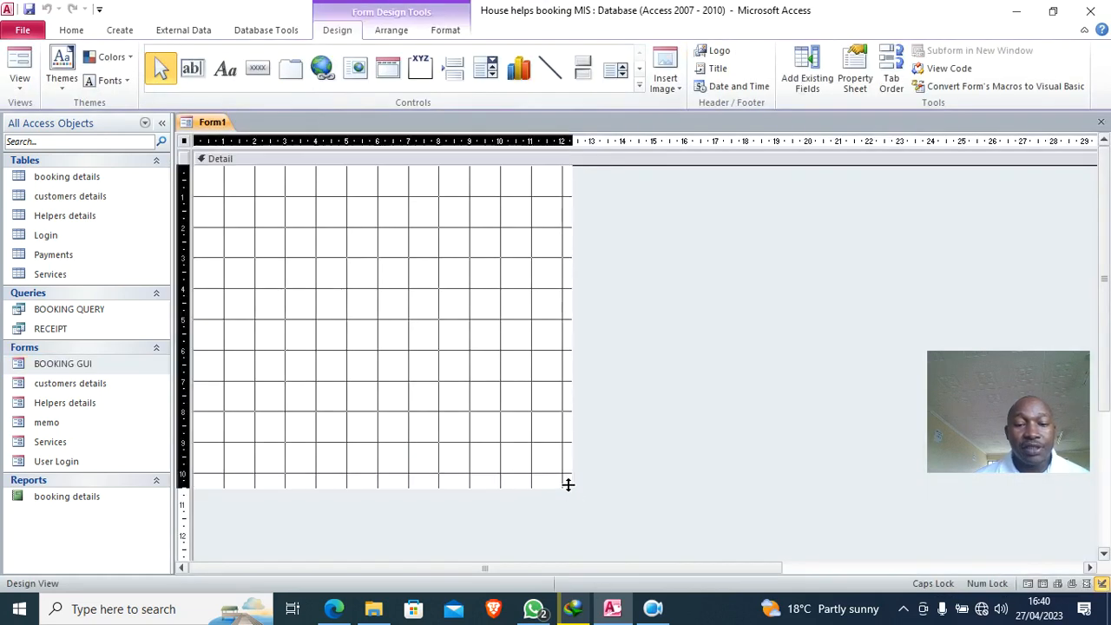
left_click_drag(569, 487, 568, 560)
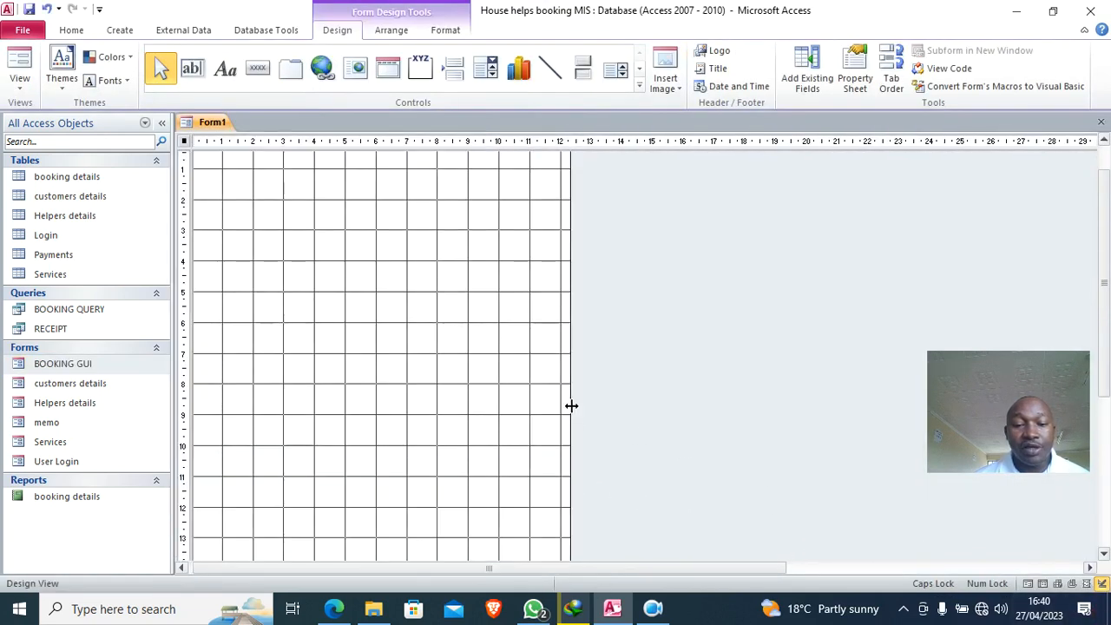
left_click_drag(571, 405, 1098, 471)
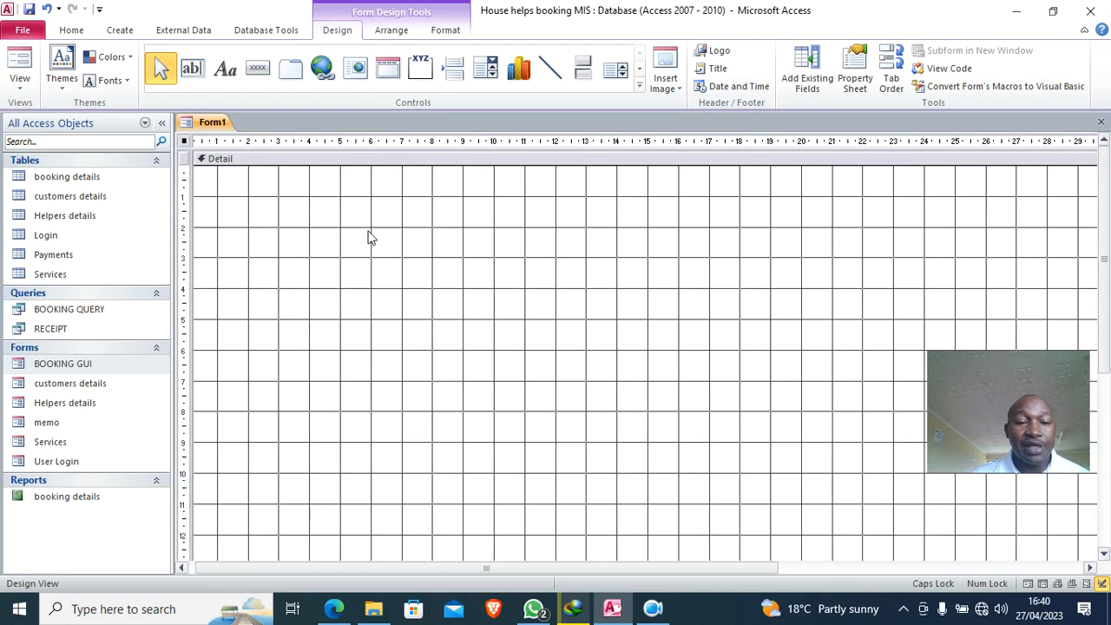
right_click(363, 236)
mouse_move(460, 295)
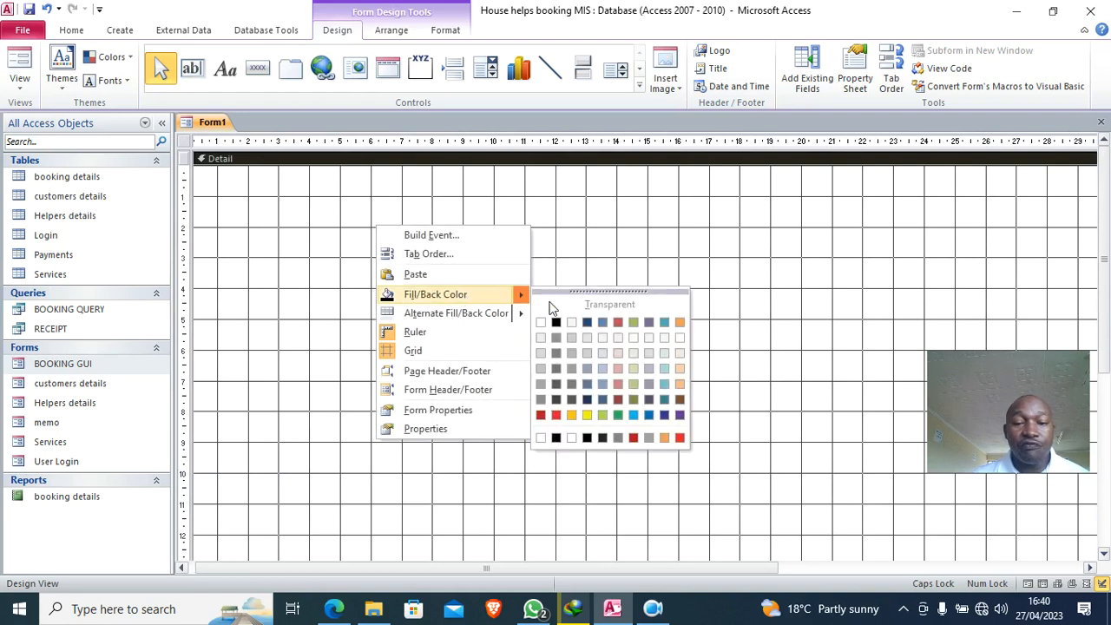
left_click(622, 417)
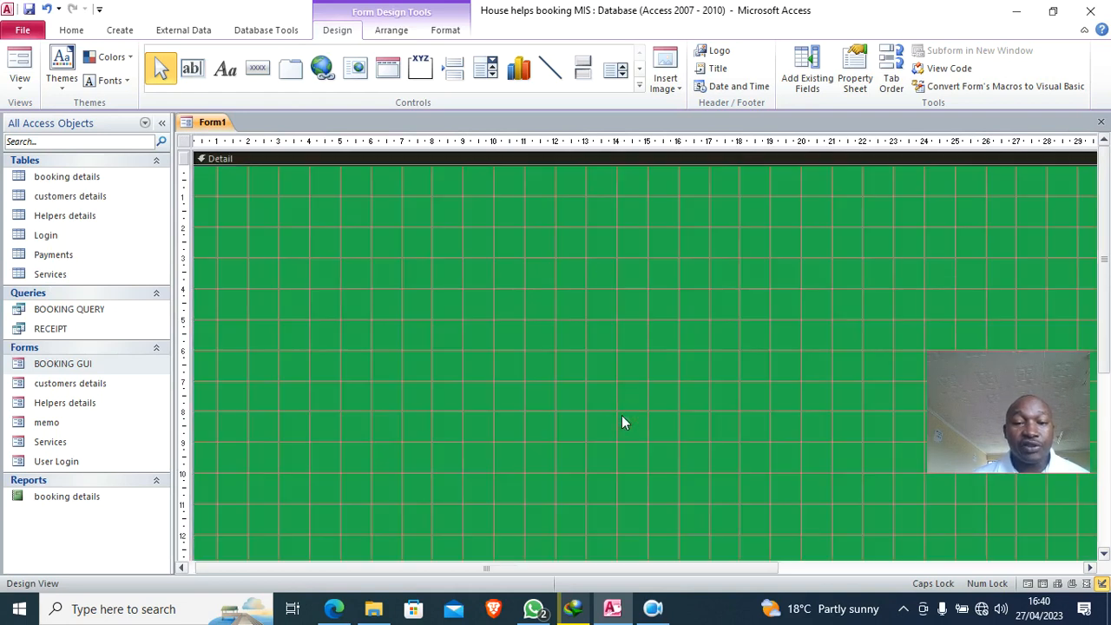
left_click(225, 71)
left_click_drag(218, 175, 1086, 237)
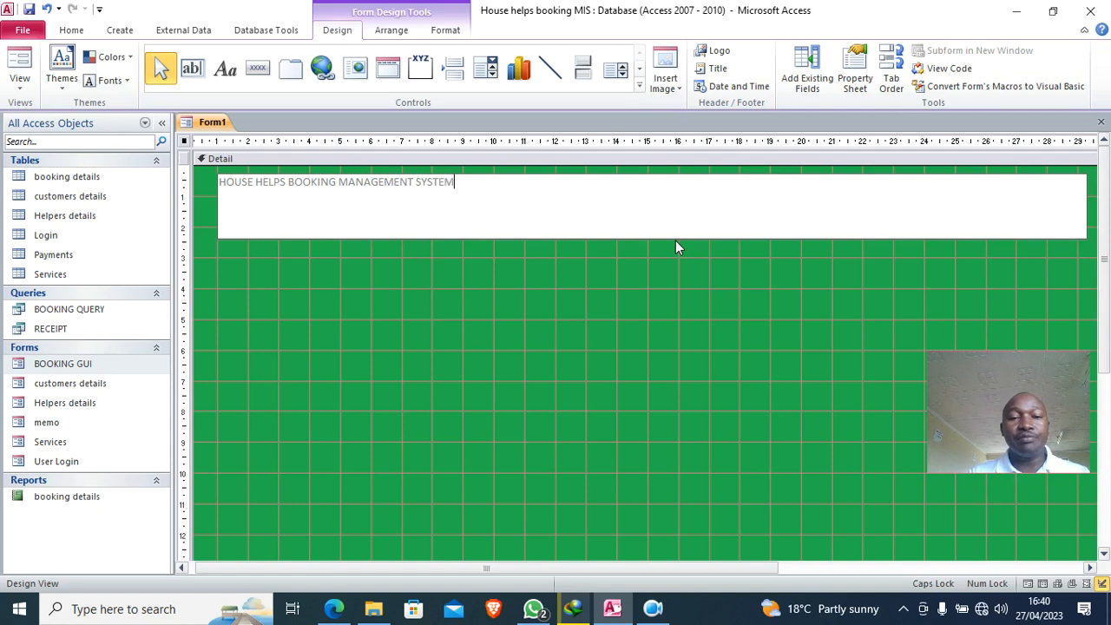
- Make the title label's text white at 45 pt
left_click(583, 304)
left_click(510, 205)
left_click(446, 31)
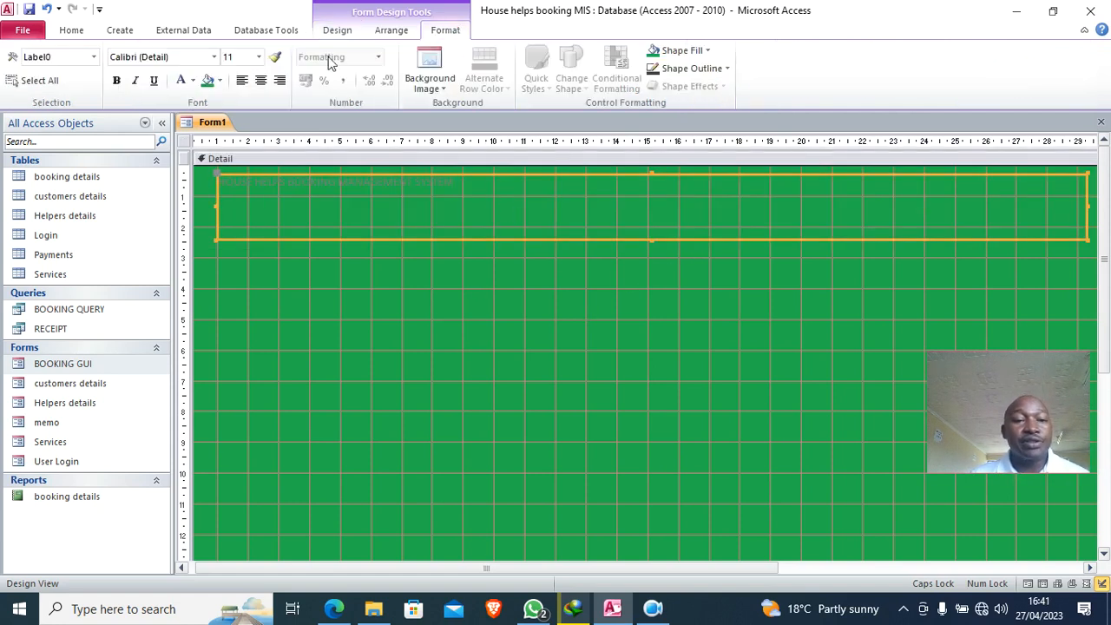
left_click(192, 80)
left_click(181, 132)
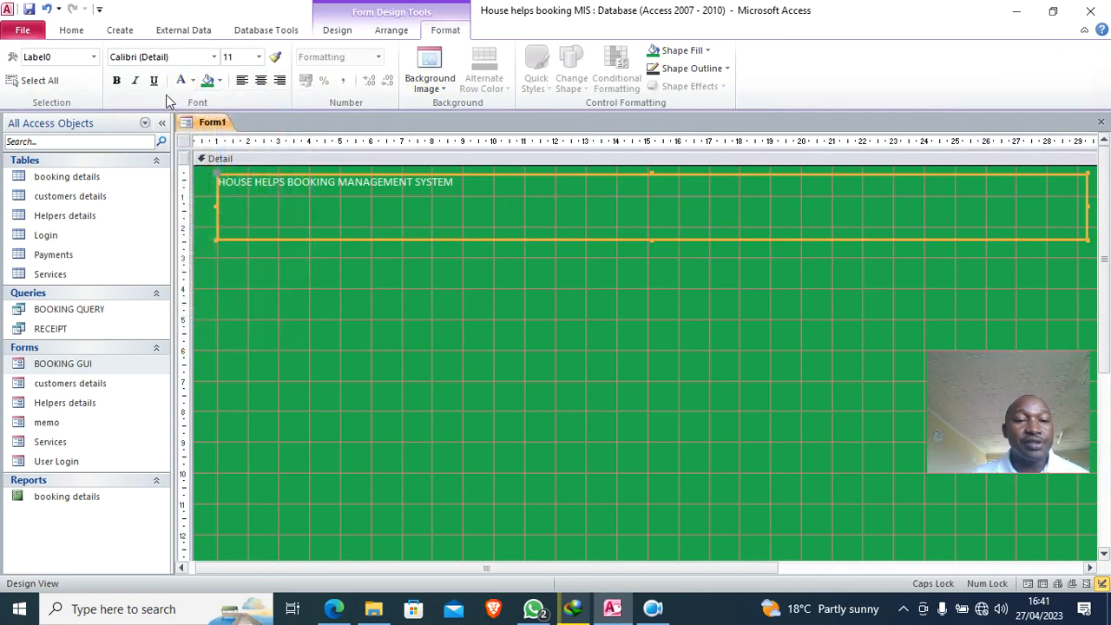
left_click(258, 59)
left_click(231, 268)
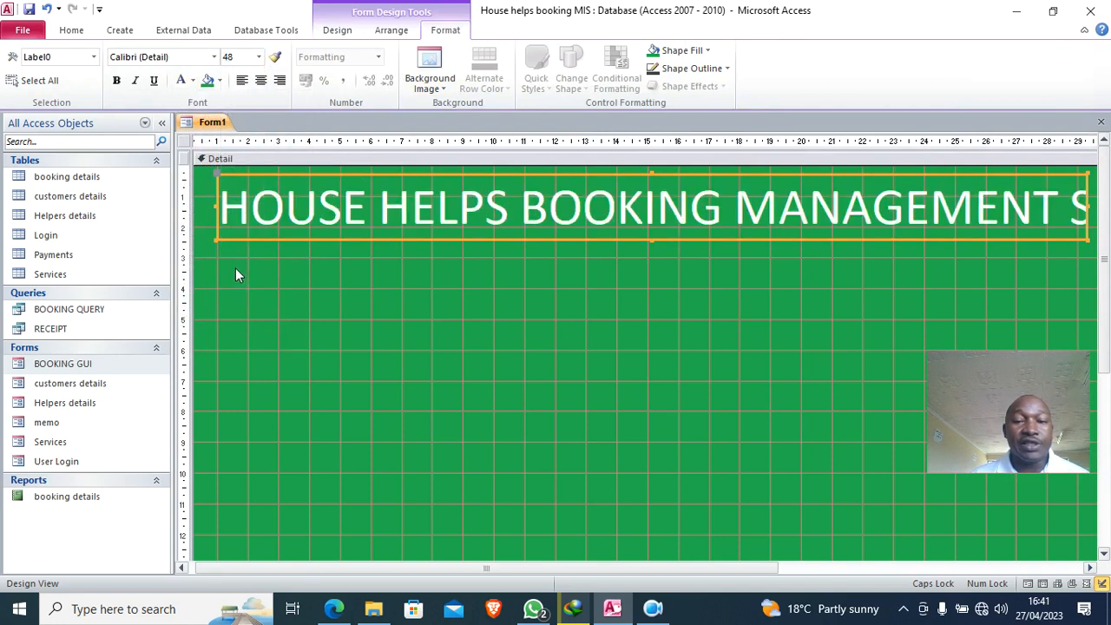
left_click(243, 63)
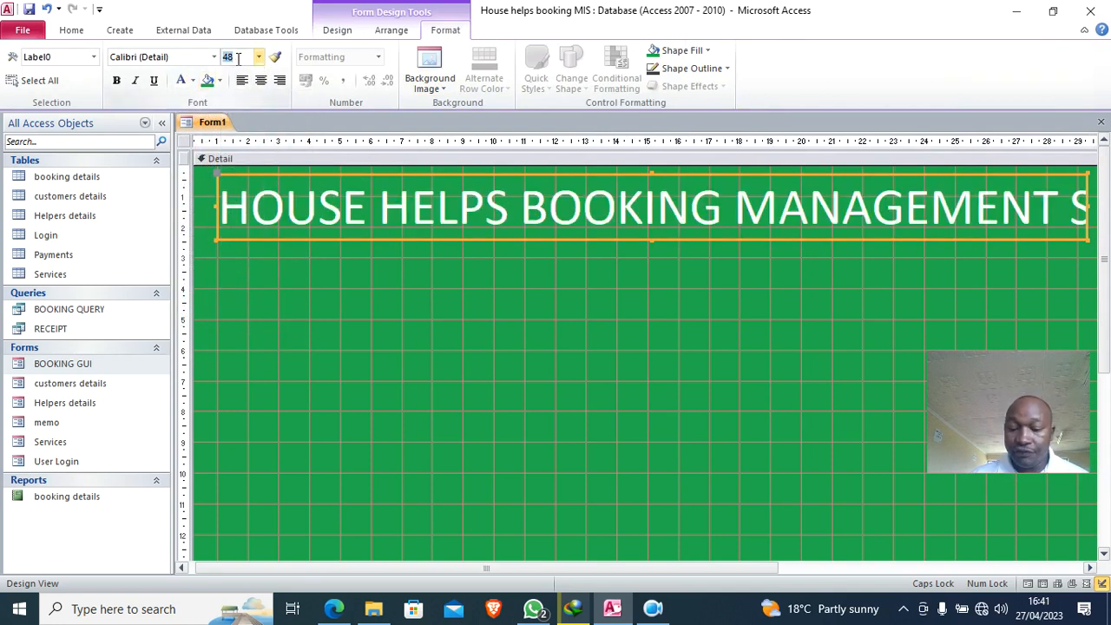
type("45")
key("Return")
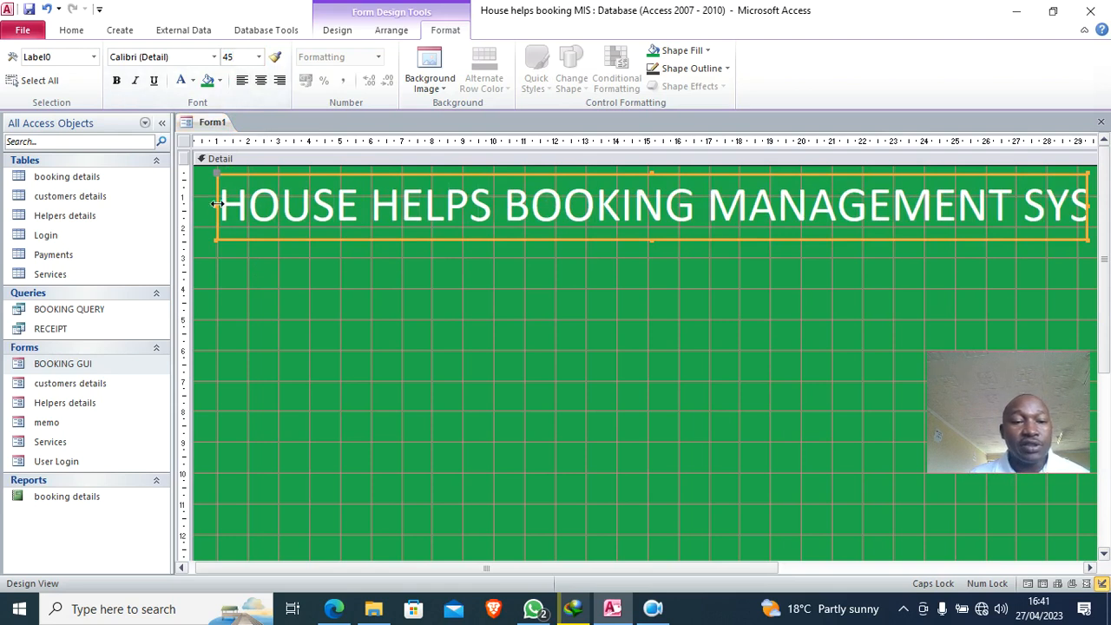
- Widen the title label so the whole title text is visible
left_click_drag(217, 204, 193, 205)
left_click_drag(660, 570, 851, 553)
left_click_drag(909, 206, 959, 213)
left_click(479, 345)
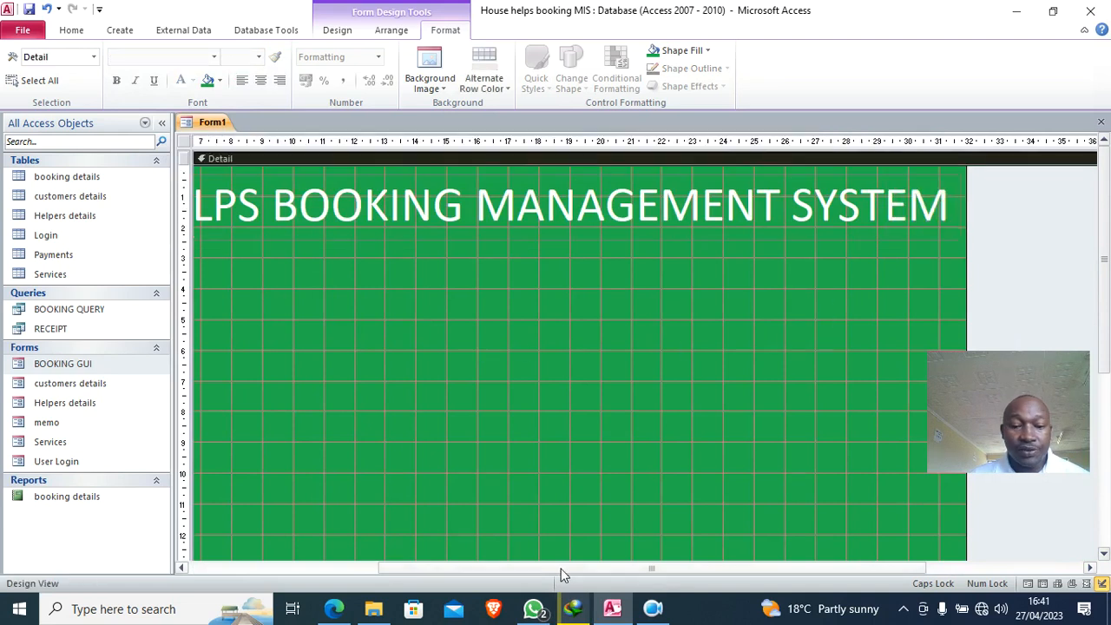
left_click_drag(561, 569, 372, 569)
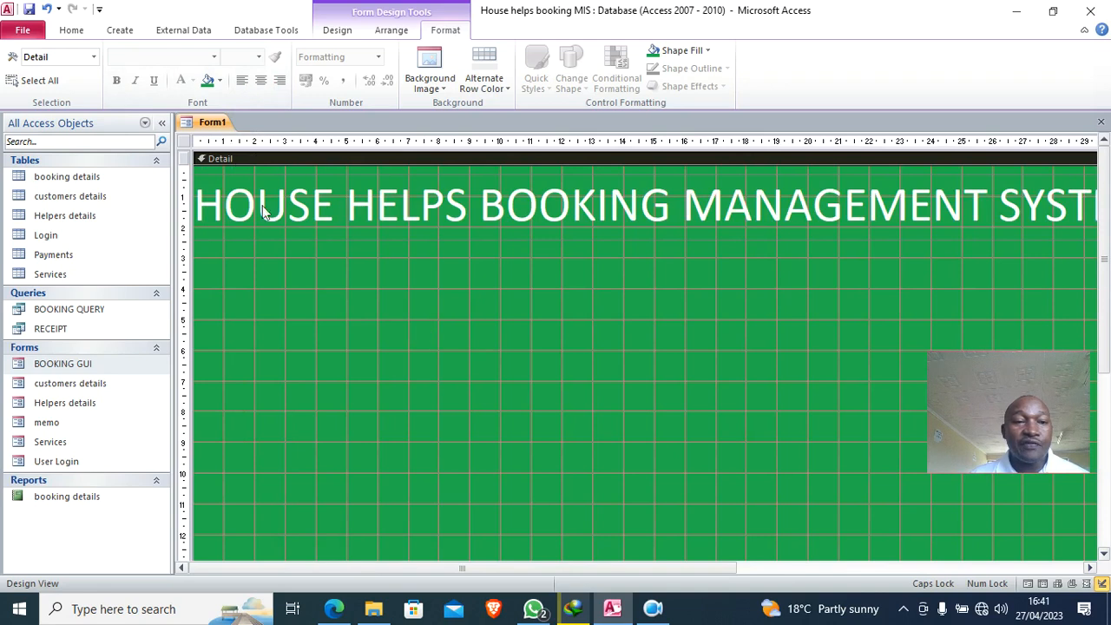
- Save the form with the name Main
left_click(29, 9)
type("M")
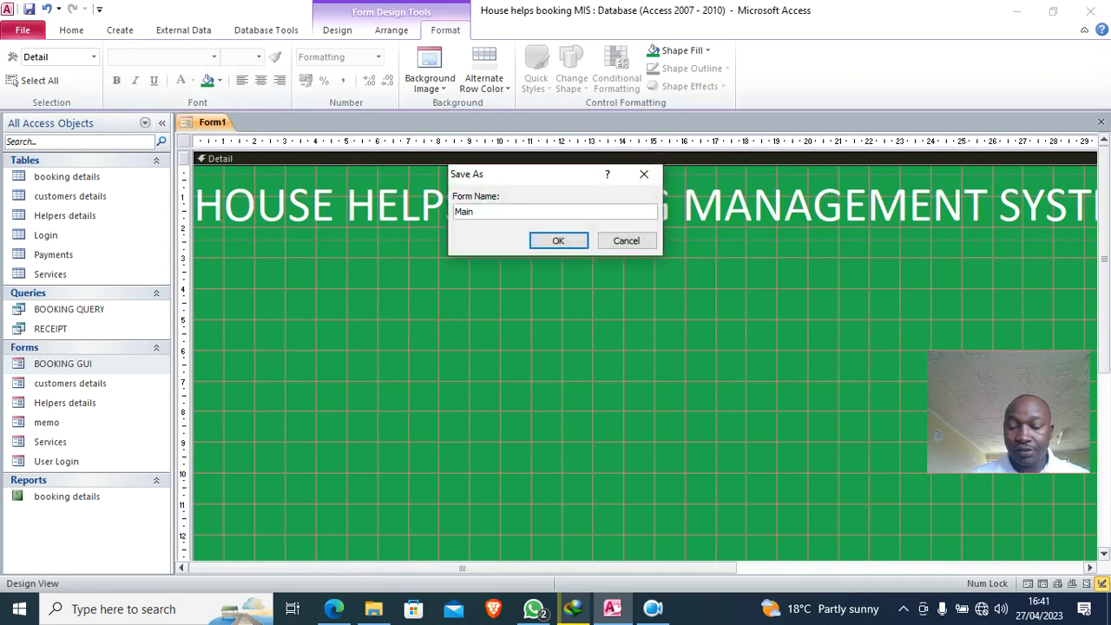
type("ain")
key("Return")
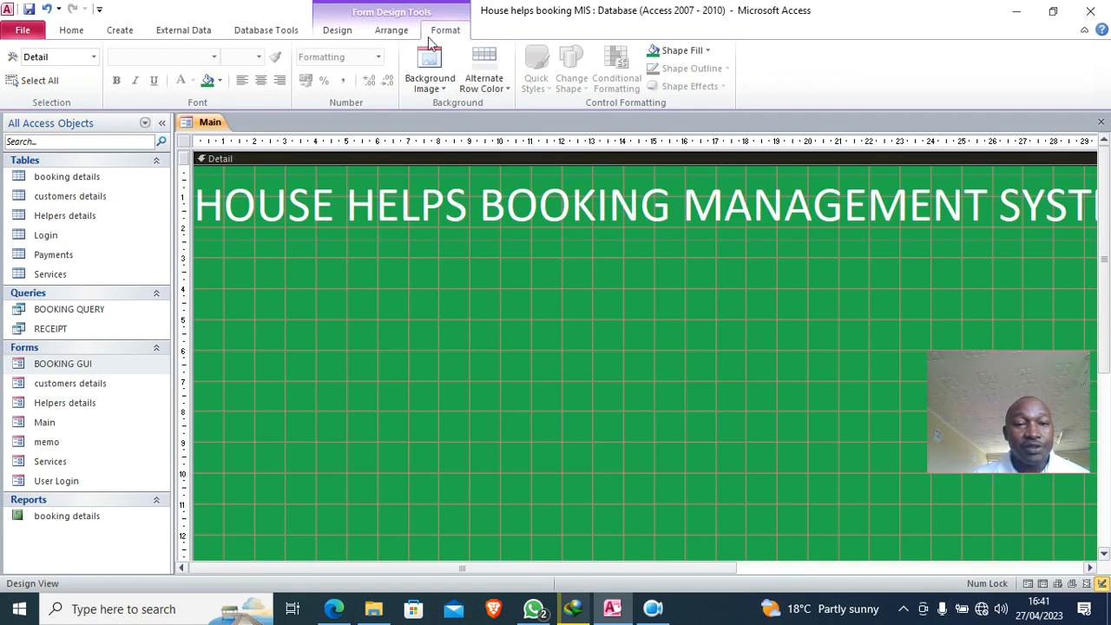
left_click(338, 34)
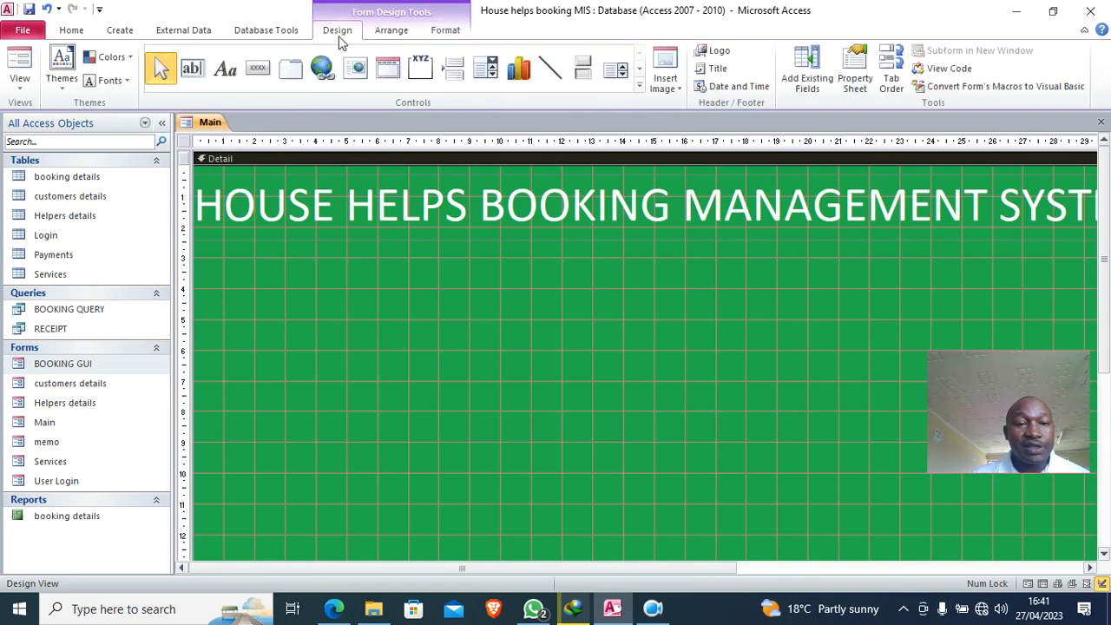
- Add a CUSTOMER DETAILS button that opens the customers details form
left_click(258, 69)
mouse_move(256, 291)
left_mouse_down()
mouse_move(281, 312)
mouse_move(392, 324)
left_mouse_up()
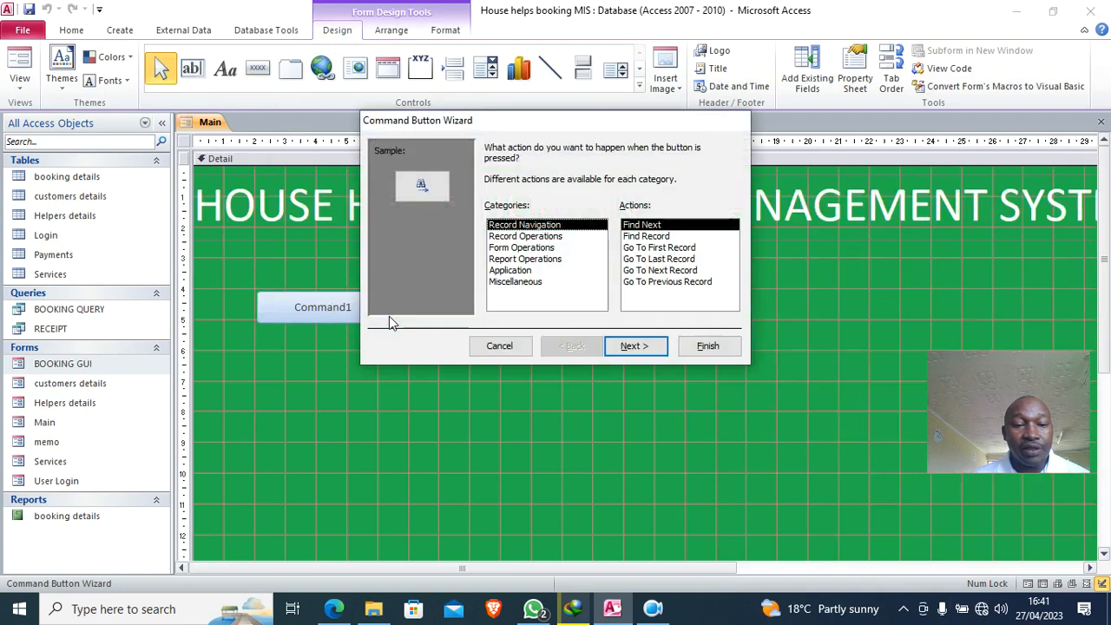
left_click(525, 247)
left_click(652, 248)
left_click(638, 346)
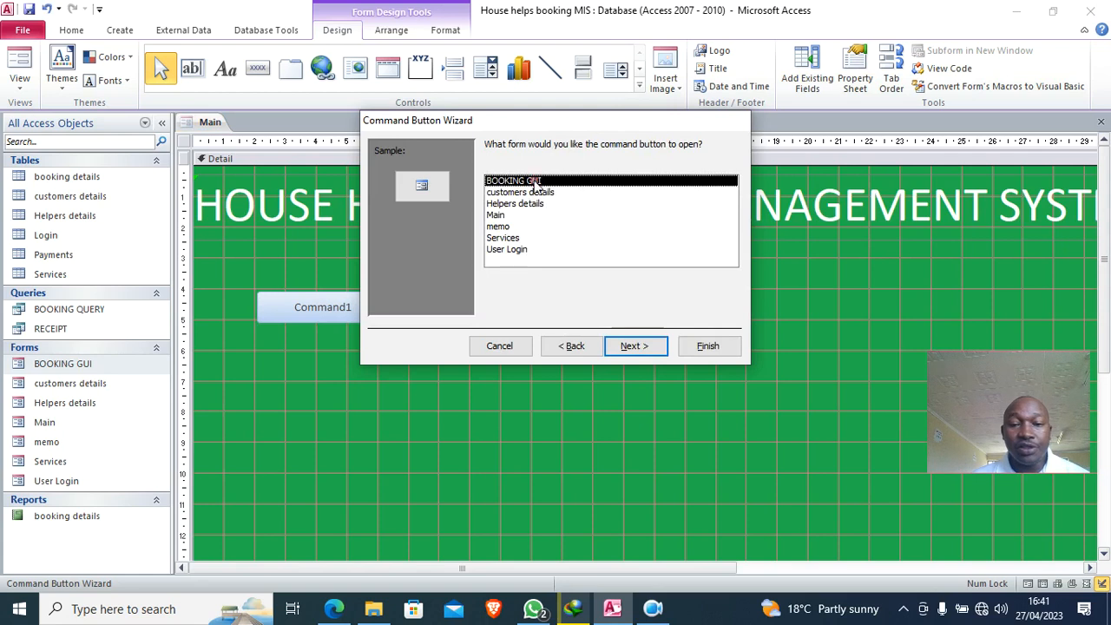
left_click(524, 194)
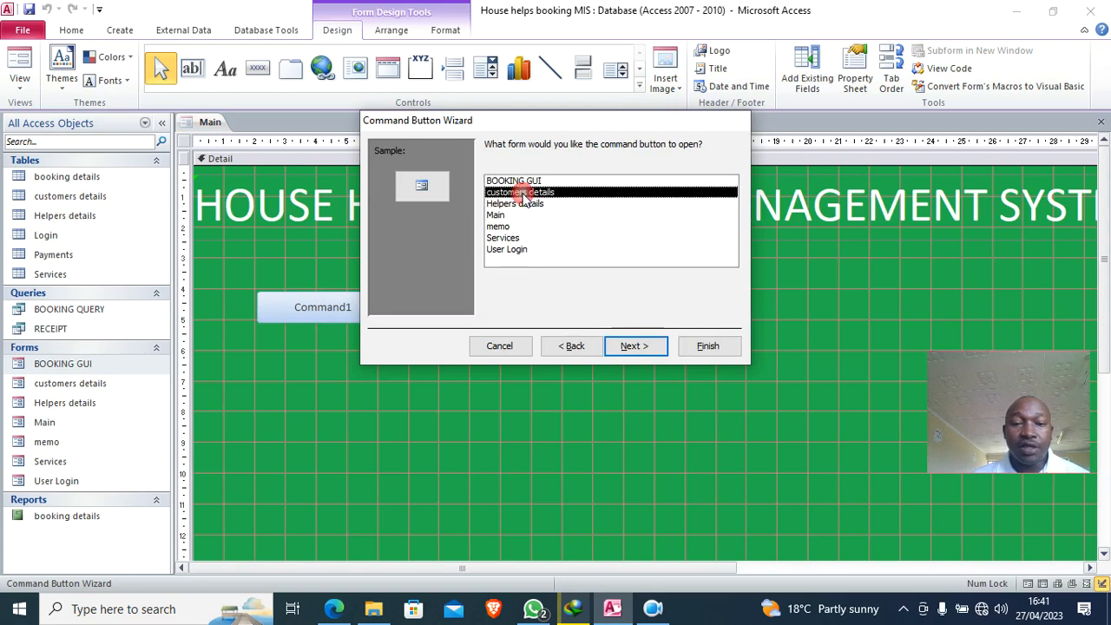
left_click(633, 345)
left_click(625, 347)
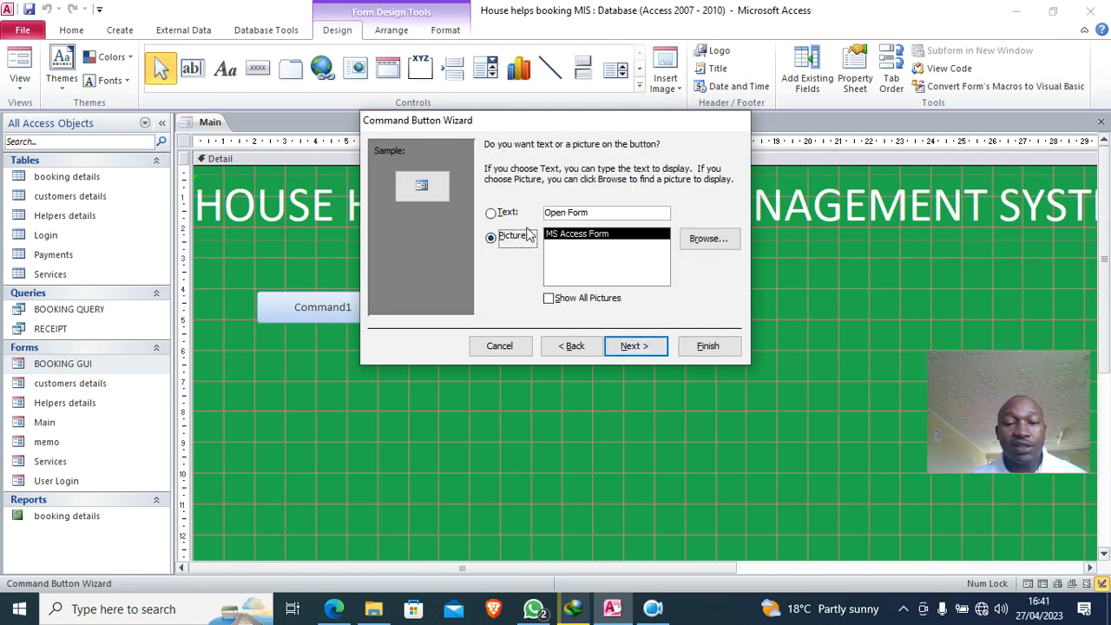
left_click(491, 213)
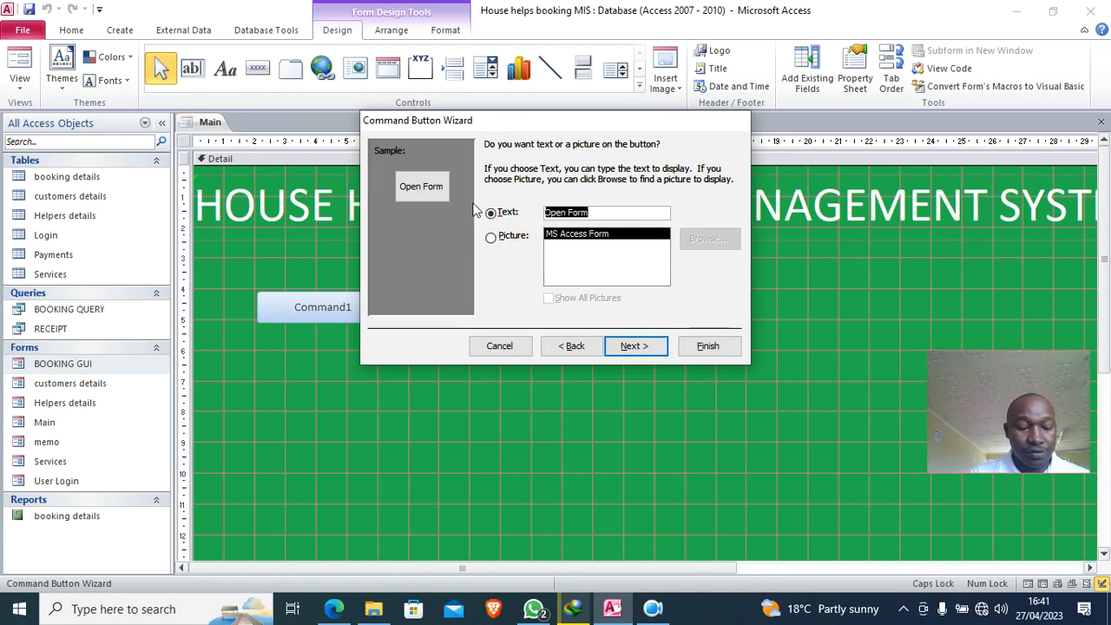
key("Caps_Lock")
type("CUSTOMER DETAILS")
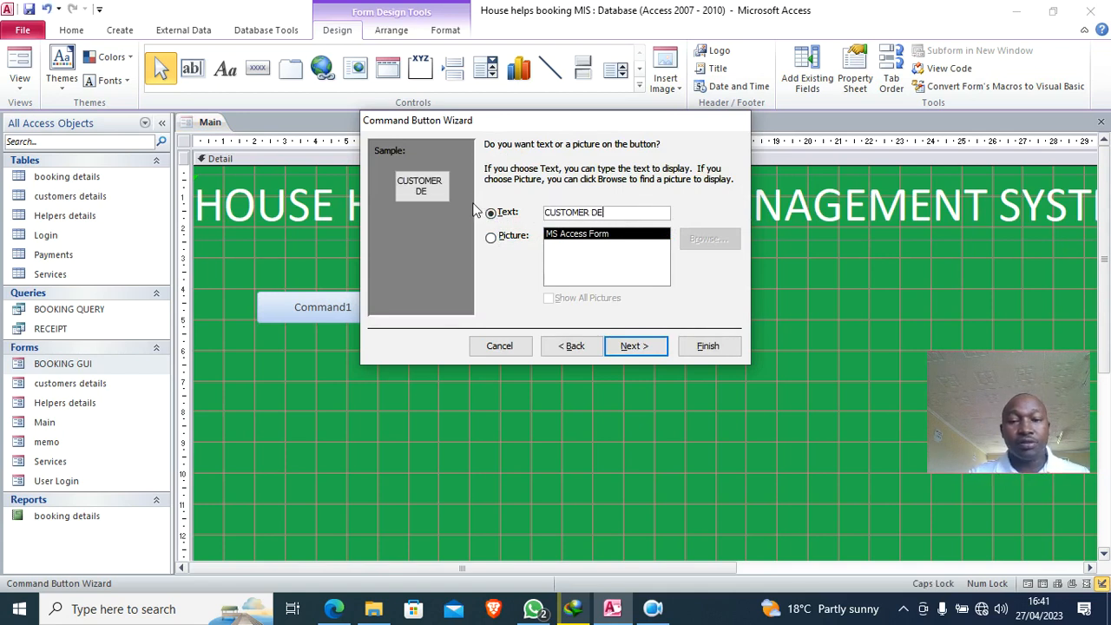
left_click(707, 346)
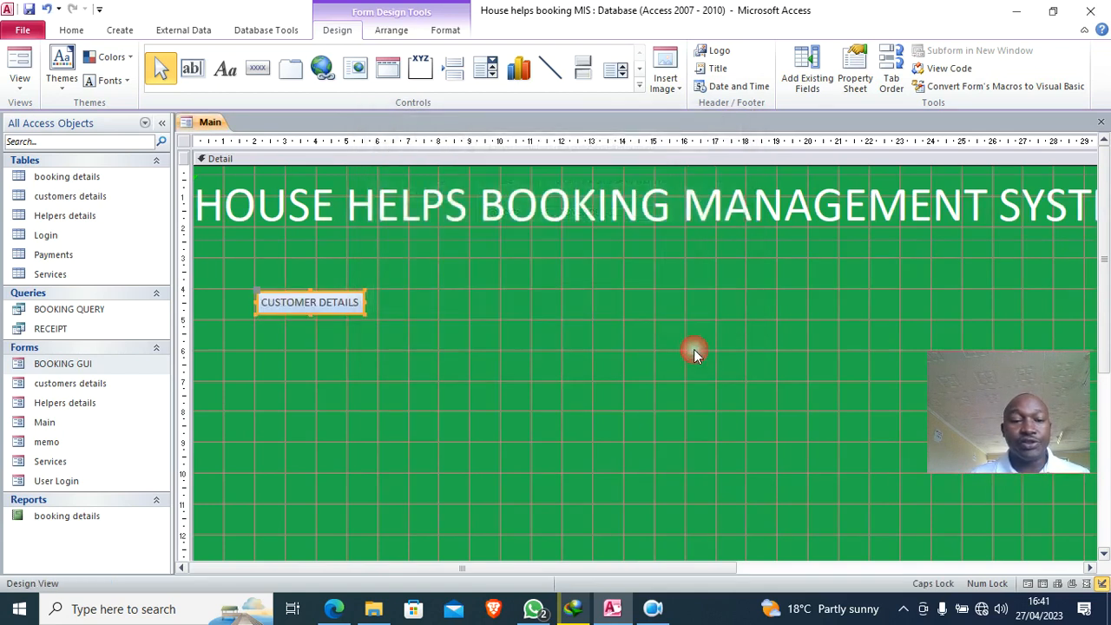
- Draw a second button below it, set to open the Helpers details form
left_click(258, 68)
mouse_move(257, 324)
left_mouse_down()
mouse_move(362, 350)
mouse_move(354, 345)
left_mouse_up()
left_click(529, 248)
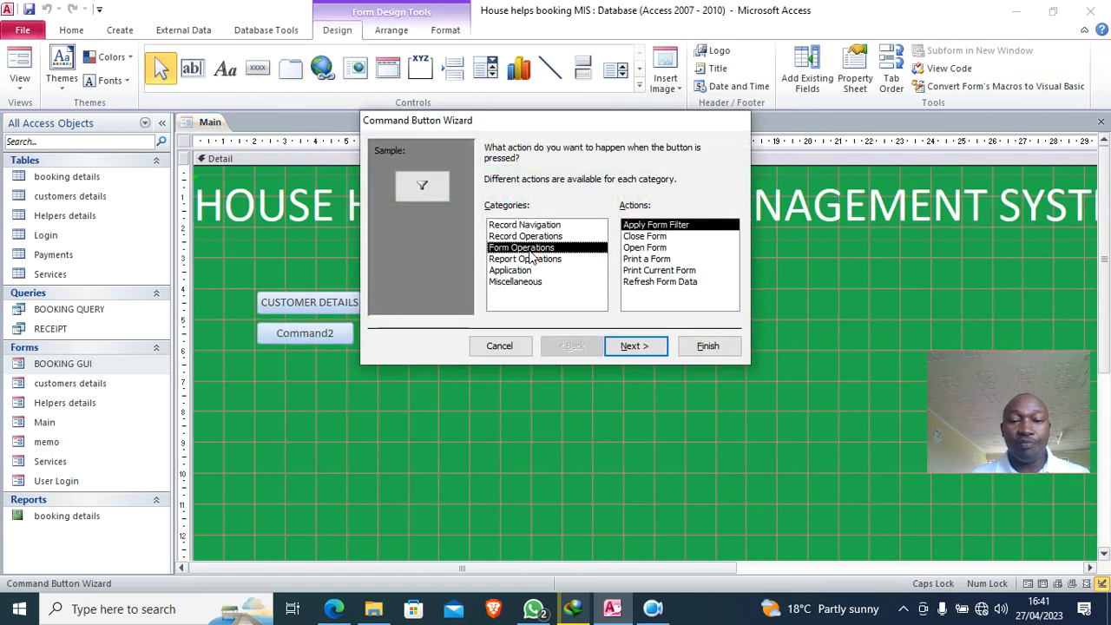
left_click(647, 249)
left_click(643, 347)
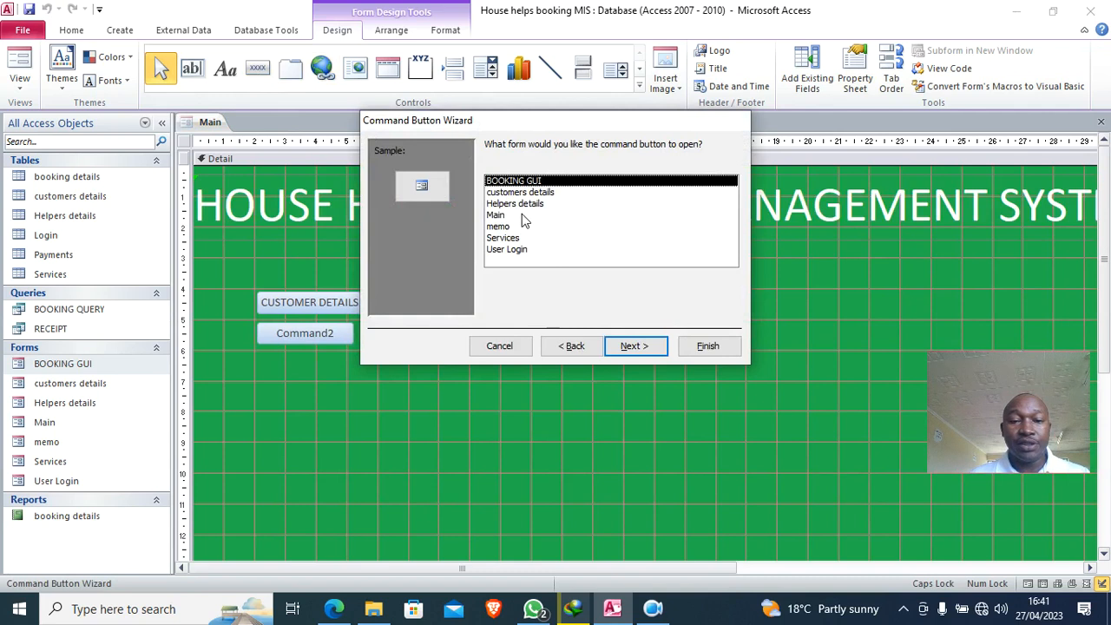
left_click(519, 204)
left_click(635, 346)
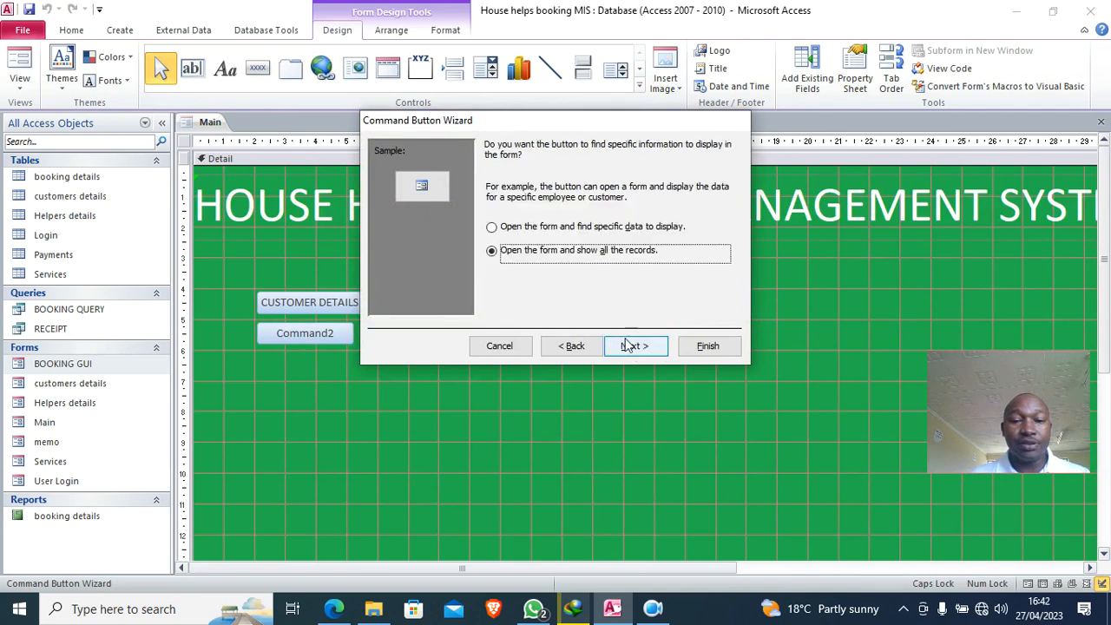
left_click(635, 346)
- Caption the second button HELPERS DETAILS and finish the wizard
left_click(492, 212)
type("he")
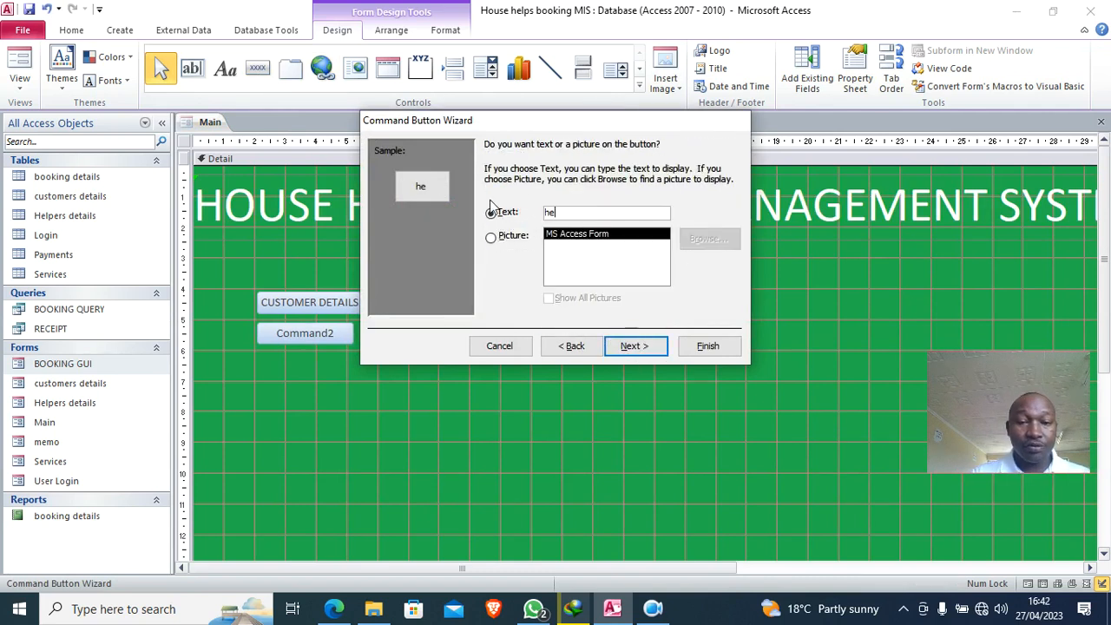
key("Caps_Lock")
key("BackSpace")
type("HELPERS DETI")
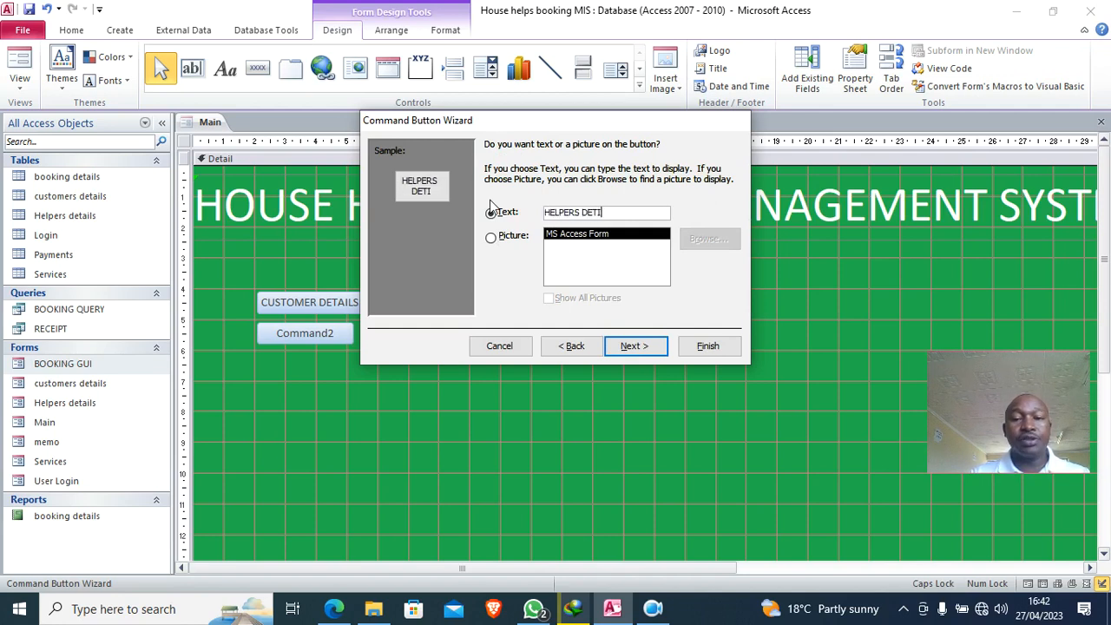
key("BackSpace")
type("AILS")
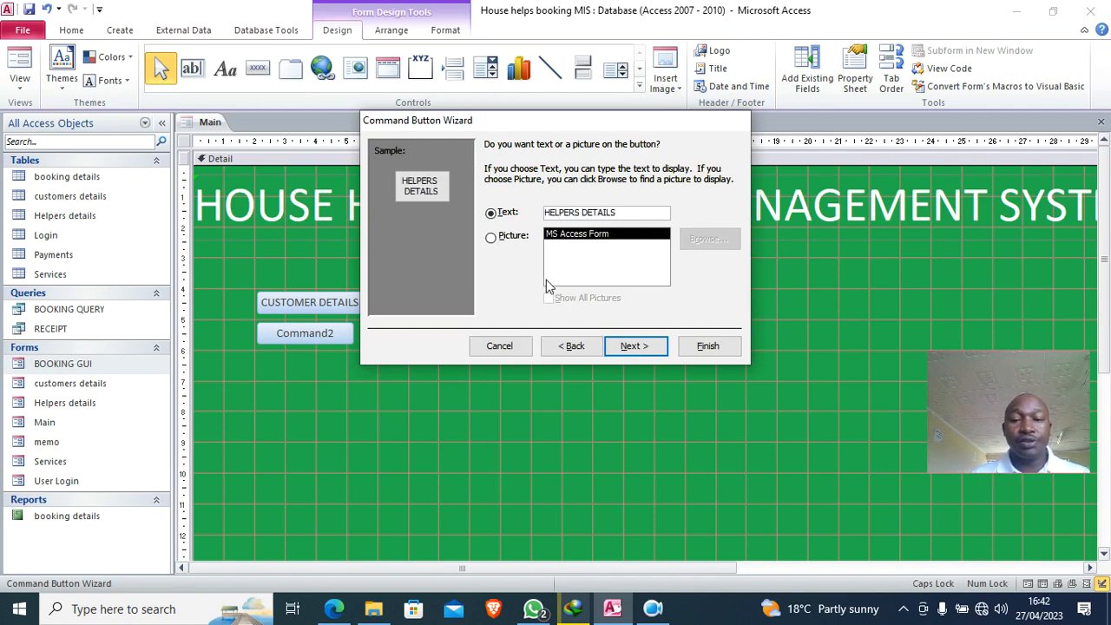
left_click(708, 346)
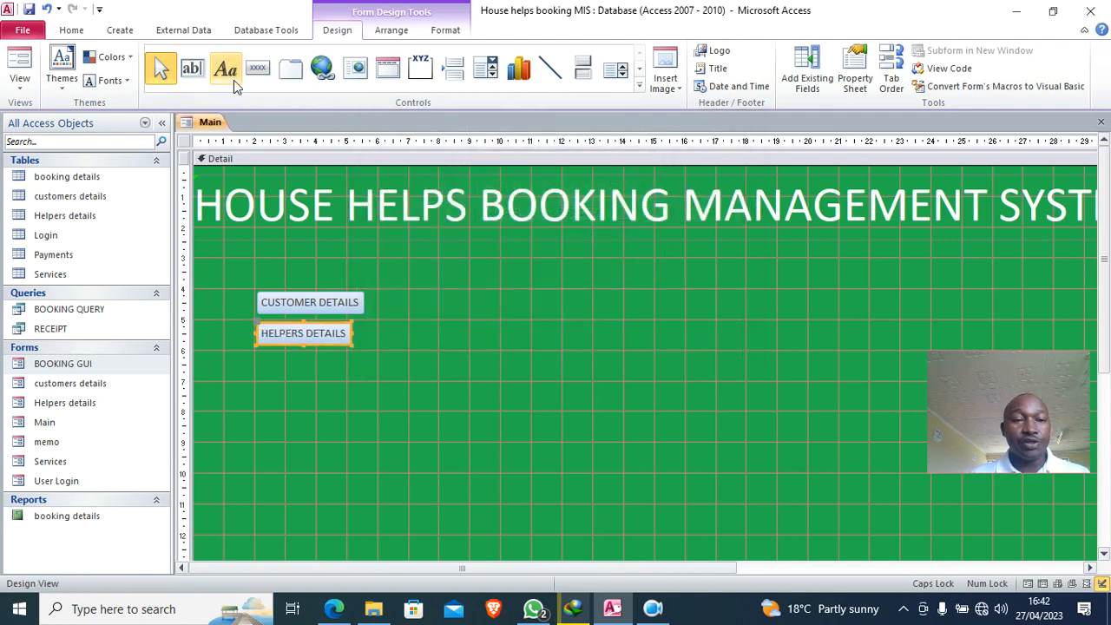
- Add a SERVICES button below HELPERS DETAILS that opens the Services form
left_click(257, 69)
left_click_drag(255, 351, 371, 380)
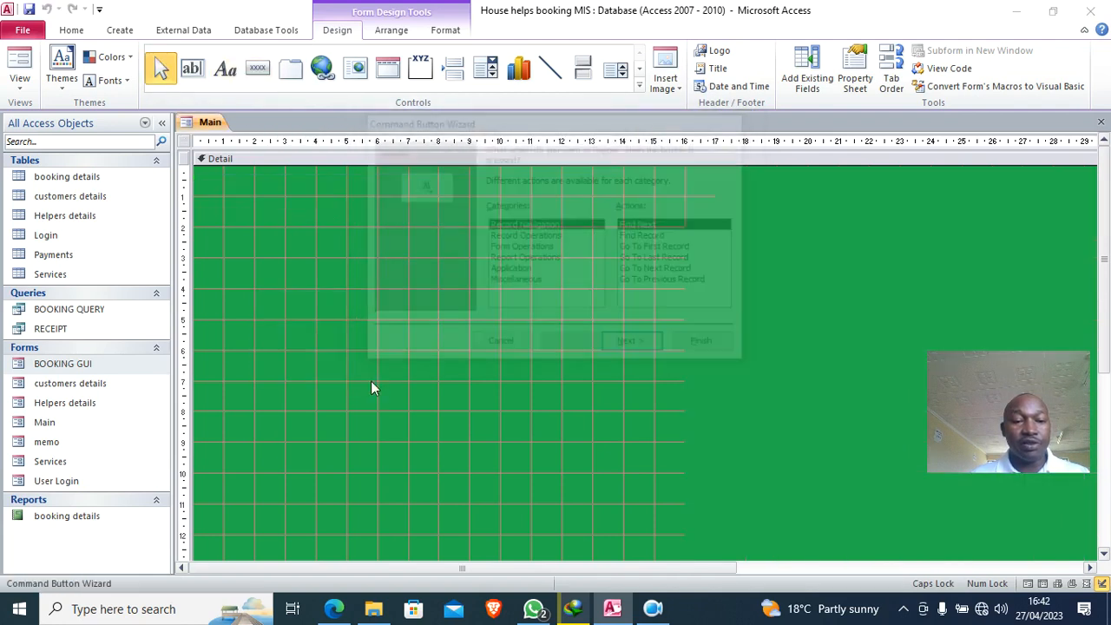
left_click(543, 249)
left_click(645, 249)
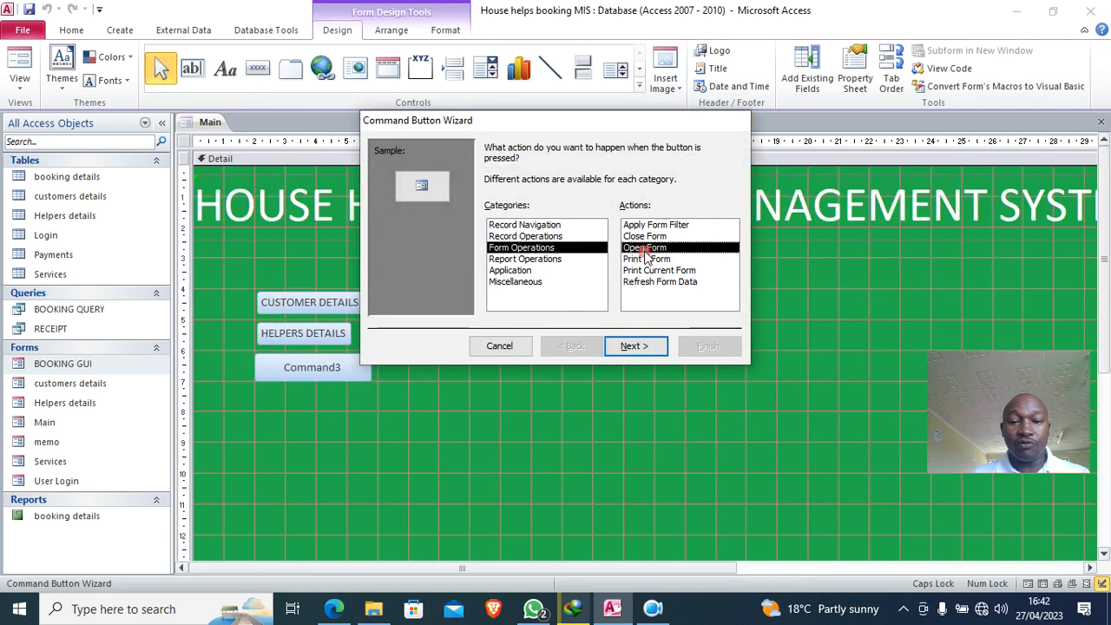
left_click(633, 346)
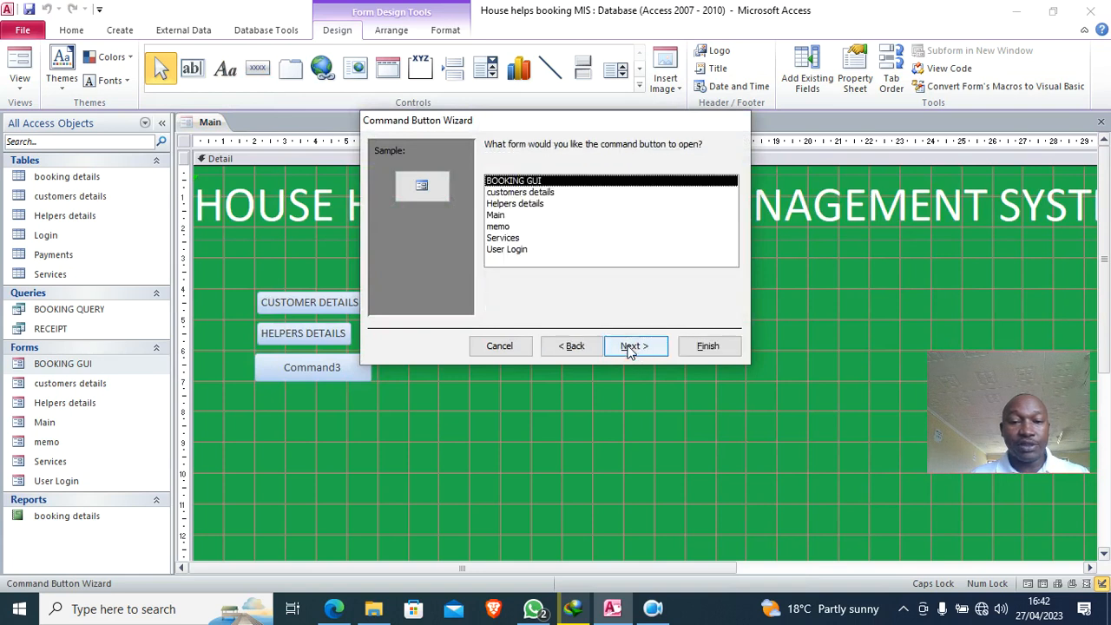
left_click(510, 238)
left_click(633, 346)
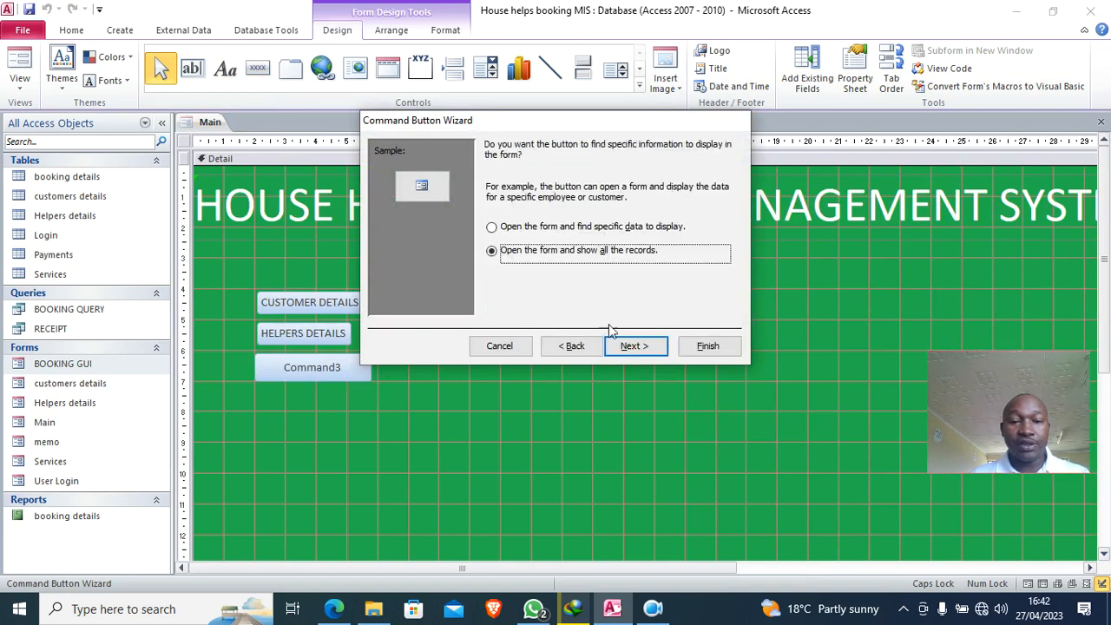
left_click(638, 347)
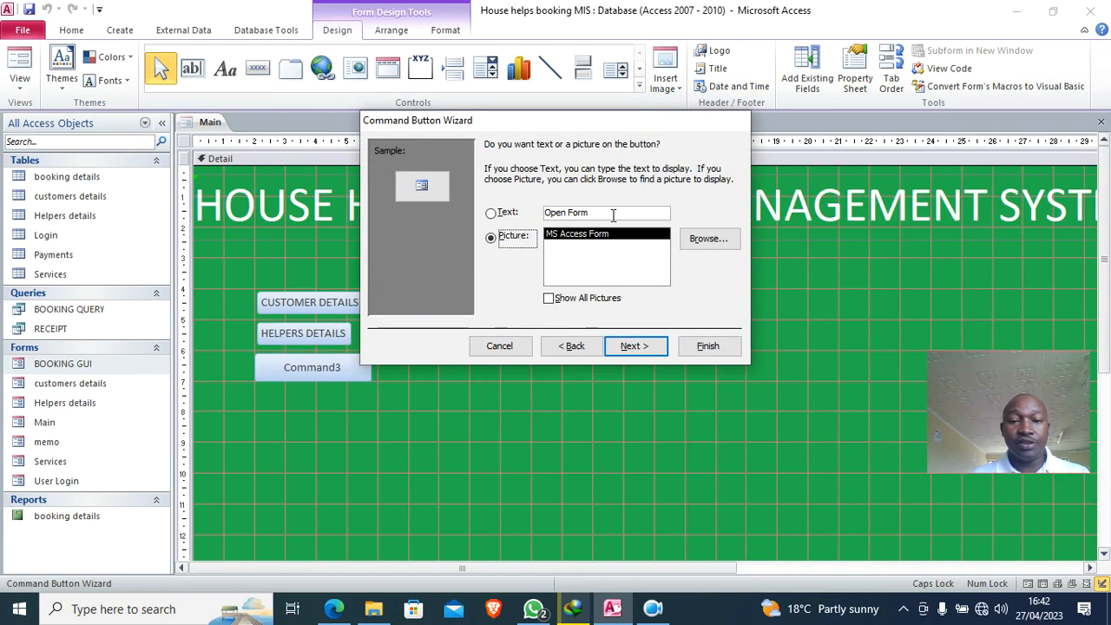
left_click(492, 212)
type("SERVICES")
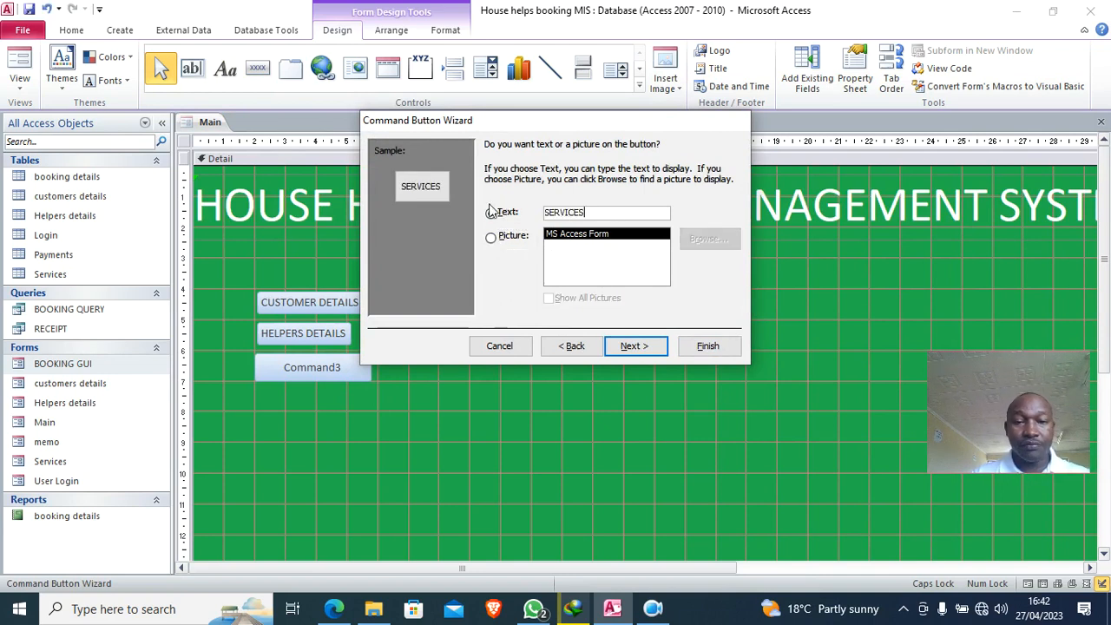
left_click(707, 346)
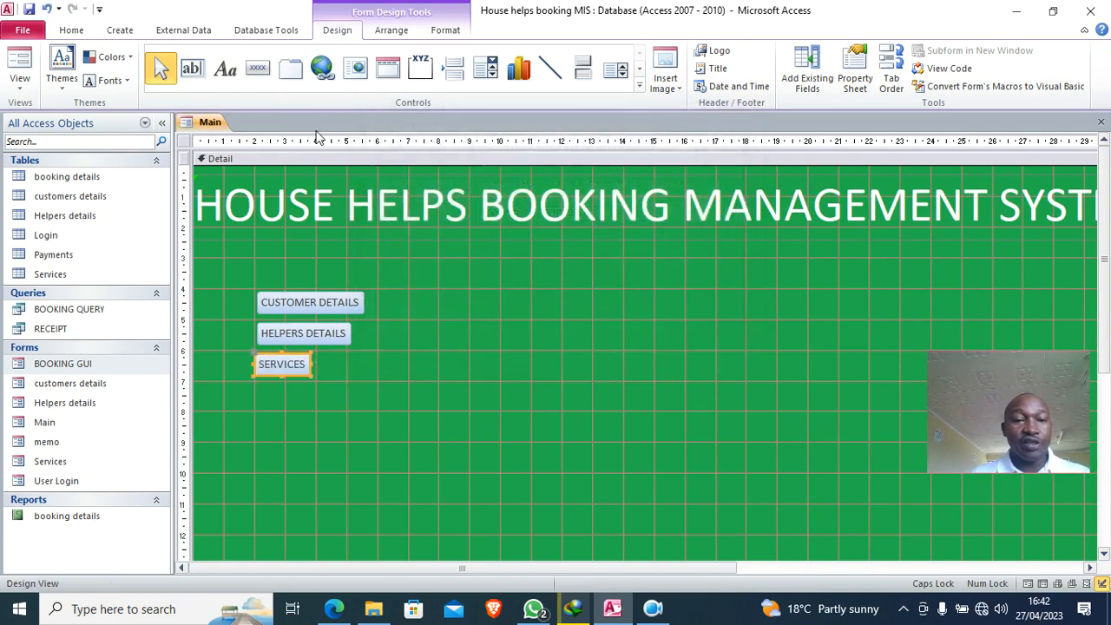
- Add a BOOKING button below SERVICES that opens a form
left_click(291, 69)
left_click_drag(257, 388, 343, 412)
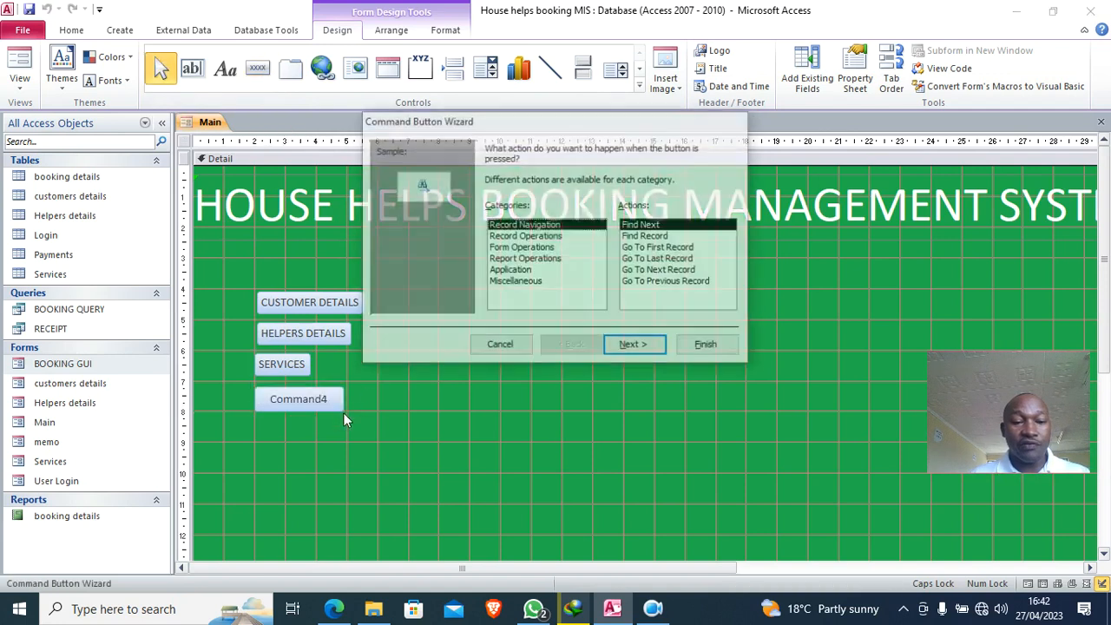
left_click(540, 248)
left_click(638, 249)
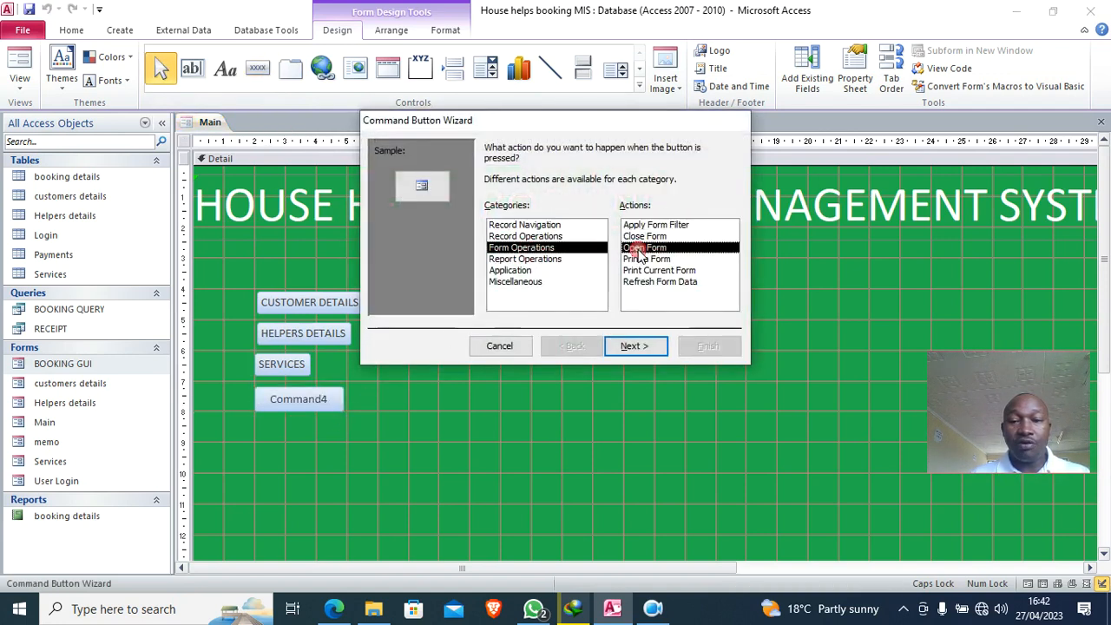
left_click(636, 345)
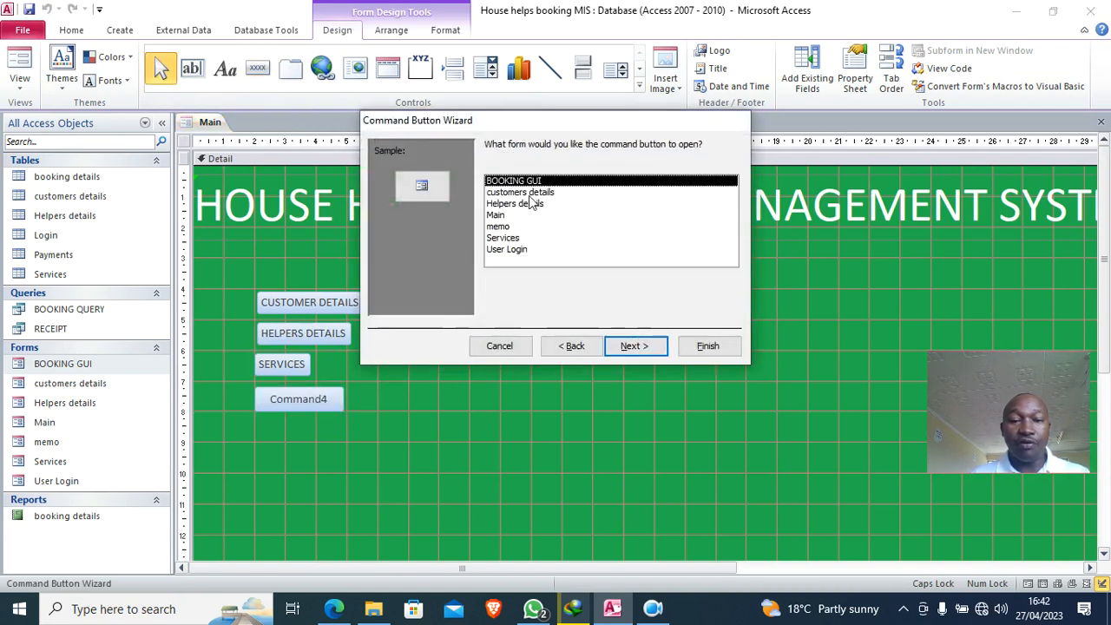
left_click(638, 346)
left_click(634, 347)
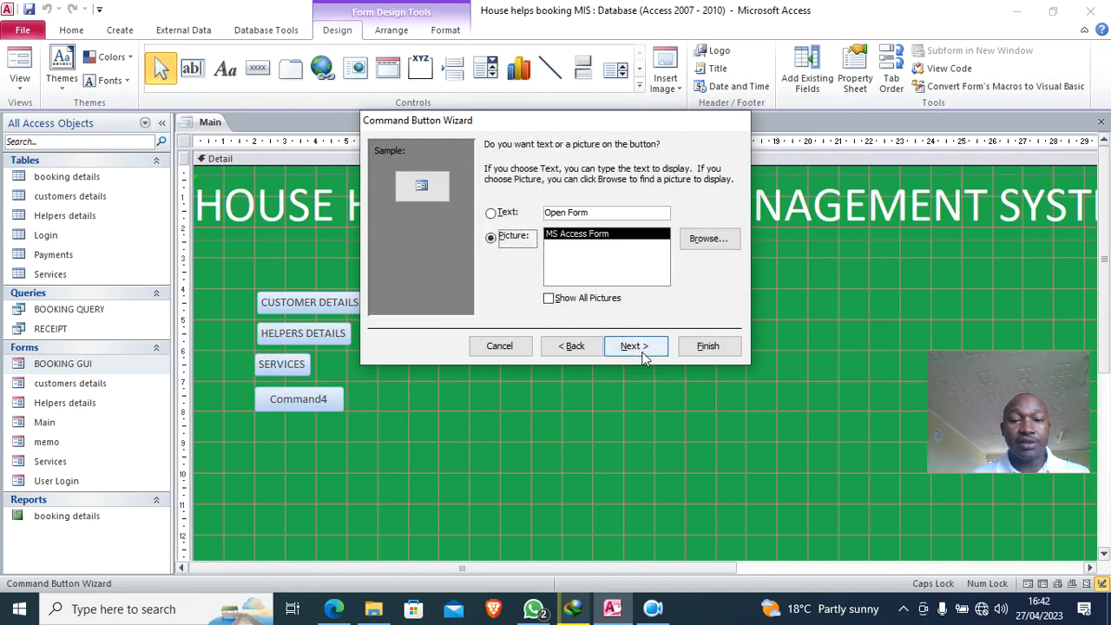
left_click(511, 216)
key("Tab")
type("BOOKING")
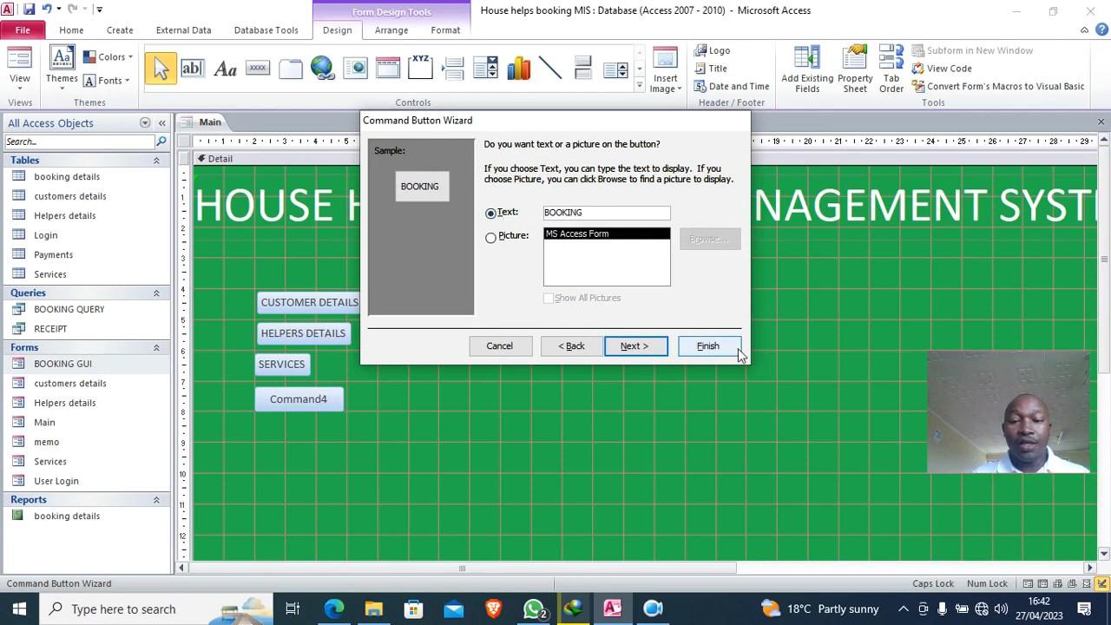
left_click(708, 345)
left_click(358, 441)
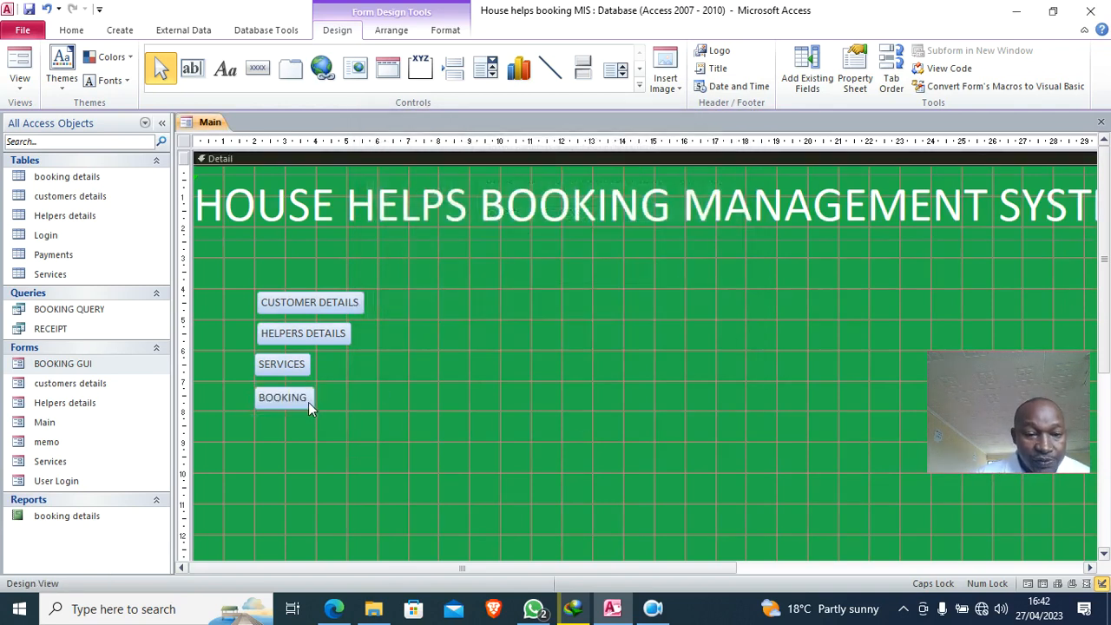
left_click(290, 335)
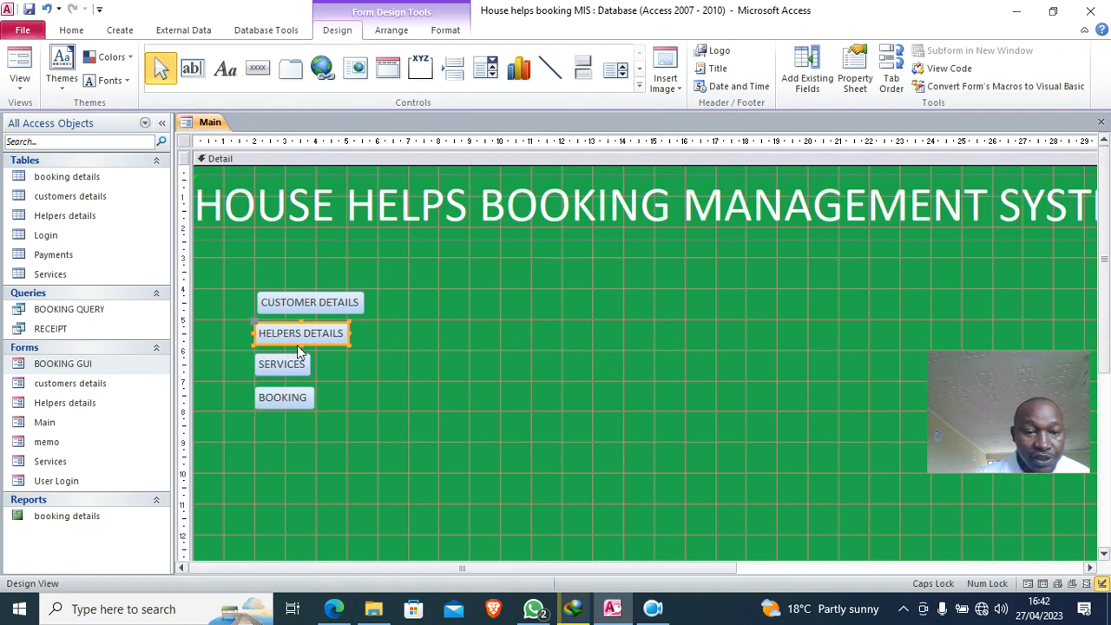
- Widen the HELPERS DETAILS, CUSTOMER DETAILS, SERVICES and BOOKING buttons to one width
left_click(298, 310)
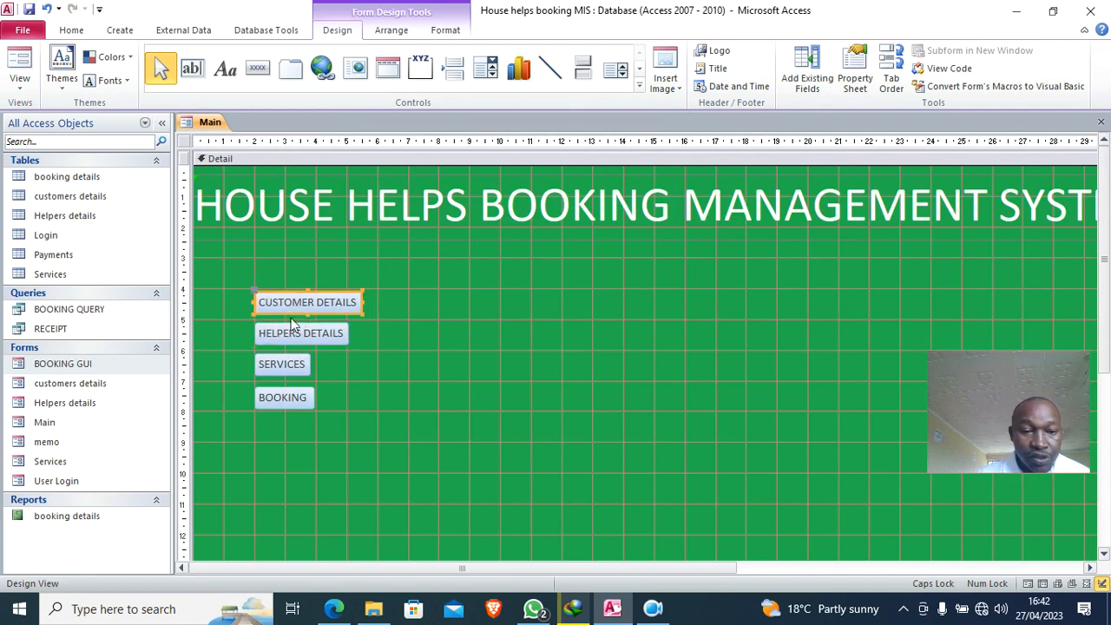
left_click(352, 349)
left_click(331, 339)
left_click_drag(347, 335, 430, 338)
left_click(355, 302)
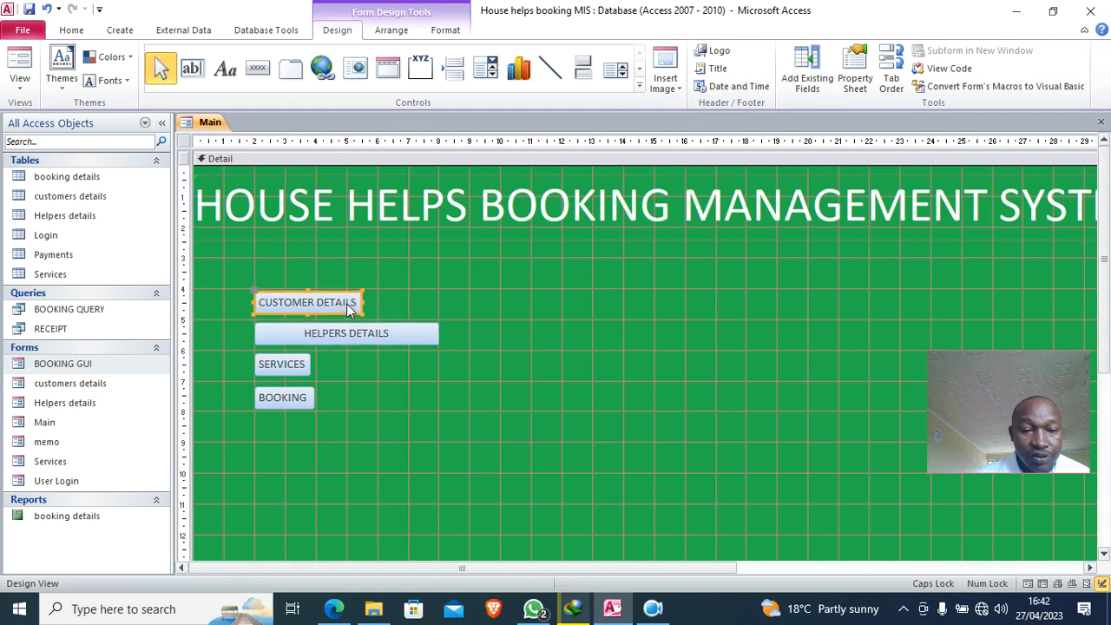
left_click_drag(355, 302, 438, 310)
left_click(293, 371)
left_click_drag(310, 368, 439, 382)
left_click(299, 398)
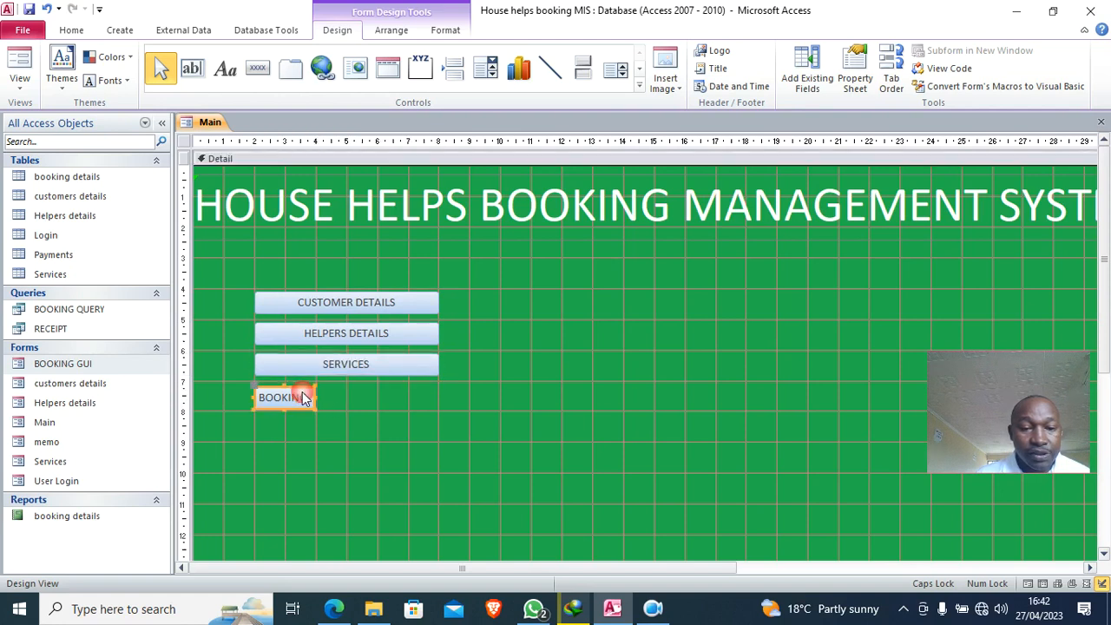
left_click_drag(314, 396, 437, 413)
- Fill all four menu buttons with black
left_click(488, 406)
left_click_drag(281, 274, 377, 428)
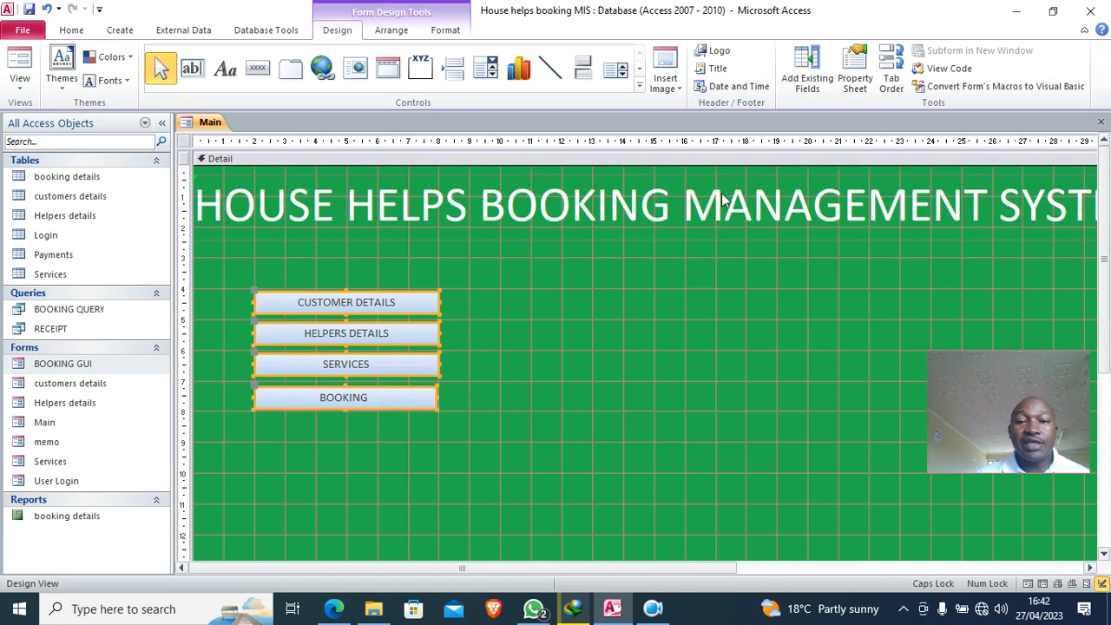
left_click(446, 29)
left_click(677, 51)
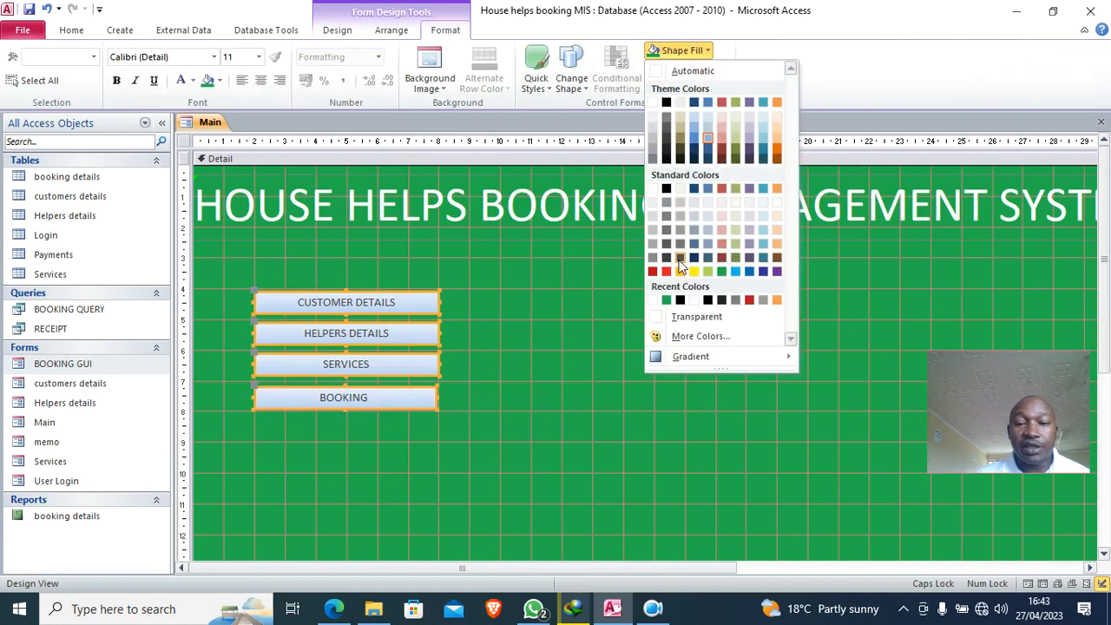
left_click(679, 301)
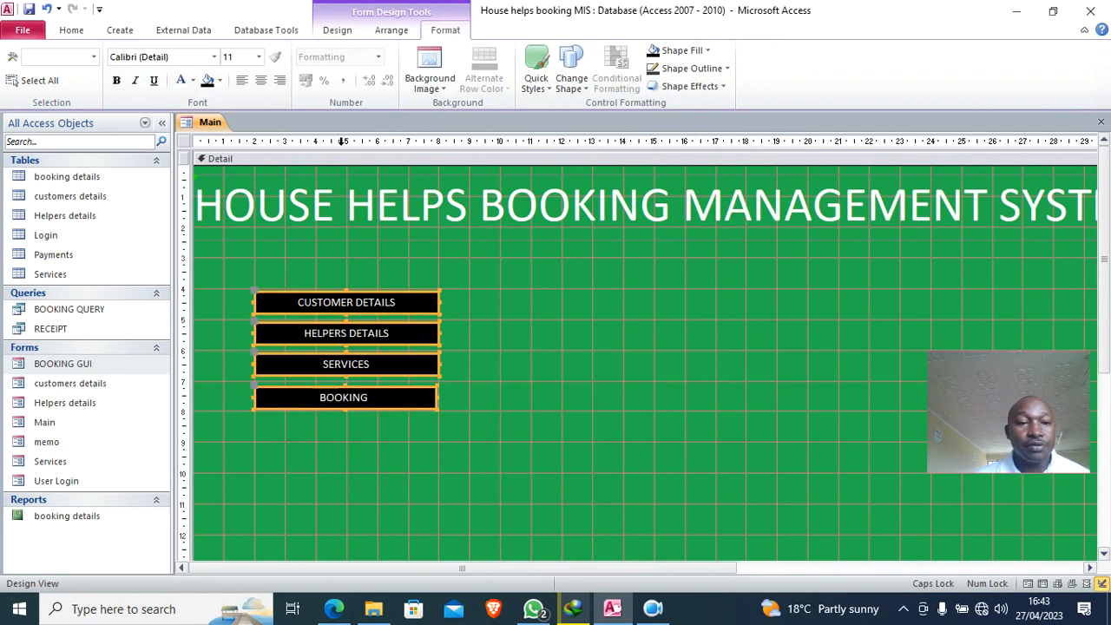
left_click(337, 29)
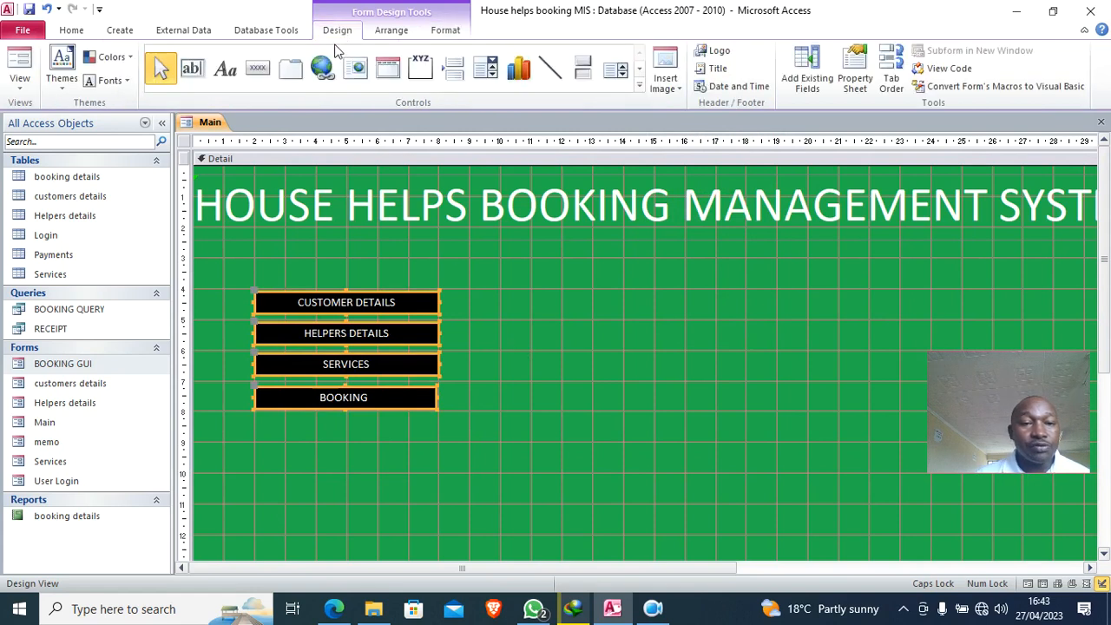
- Add a FORMS heading above CUSTOMER DETAILS in white, bold, centred, 24 pt text
left_click(231, 71)
mouse_move(239, 252)
left_mouse_down()
mouse_move(448, 290)
mouse_move(440, 281)
left_mouse_up()
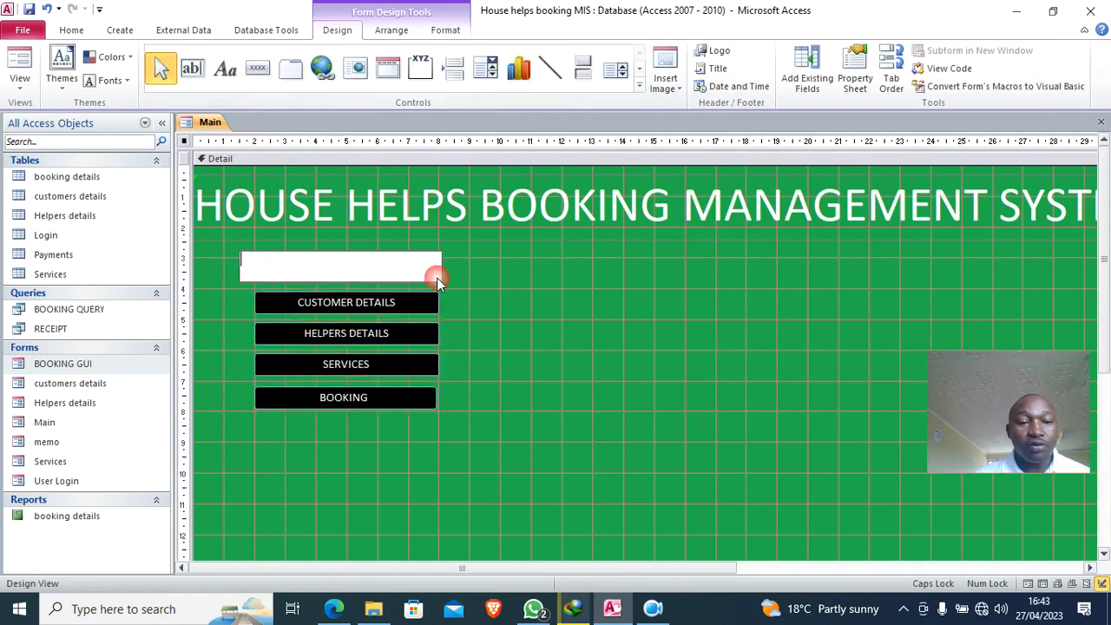
type("FORMS")
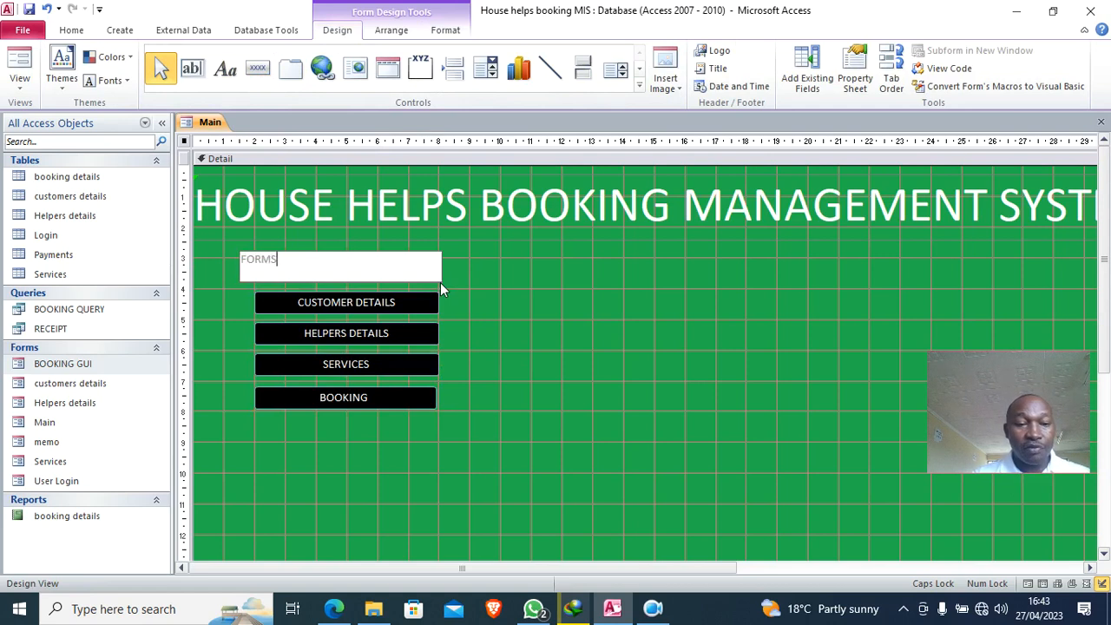
key("Return")
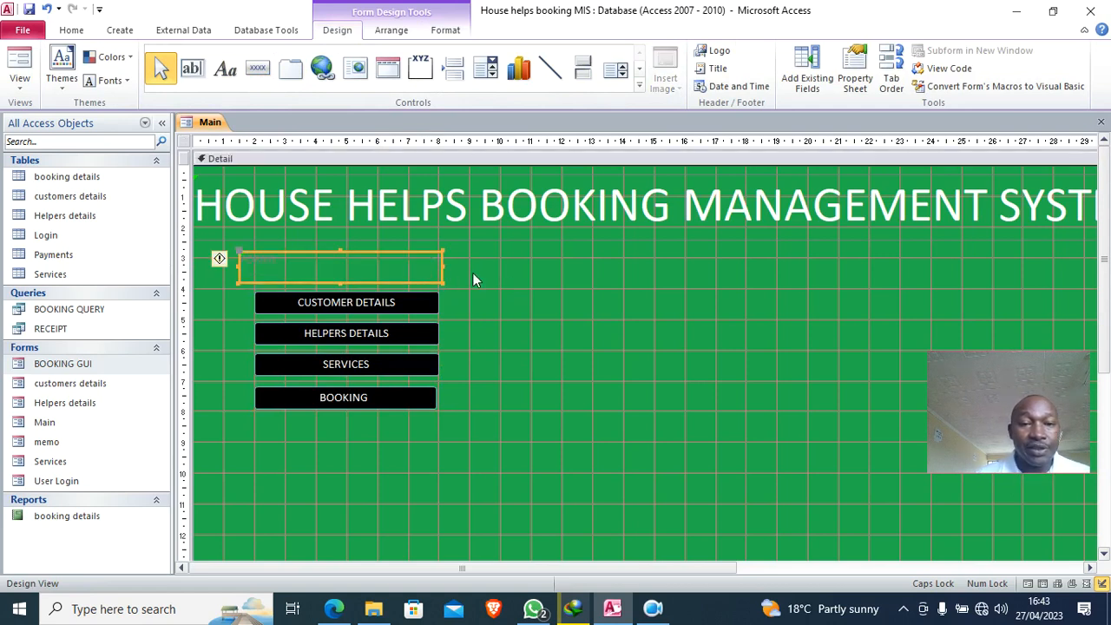
left_click(445, 30)
left_click(259, 57)
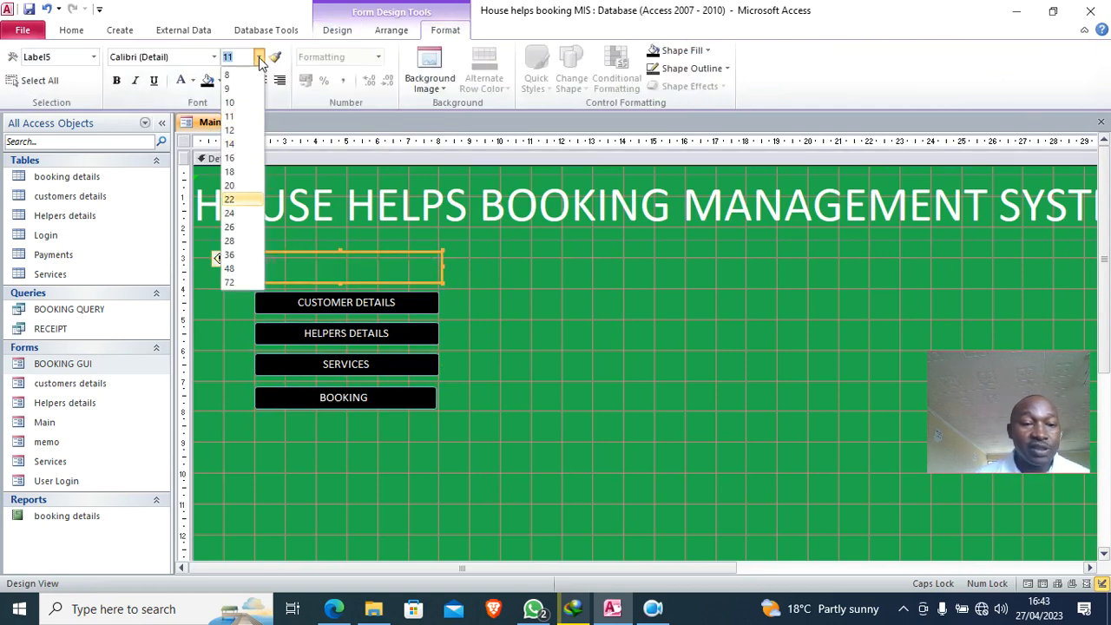
left_click(236, 222)
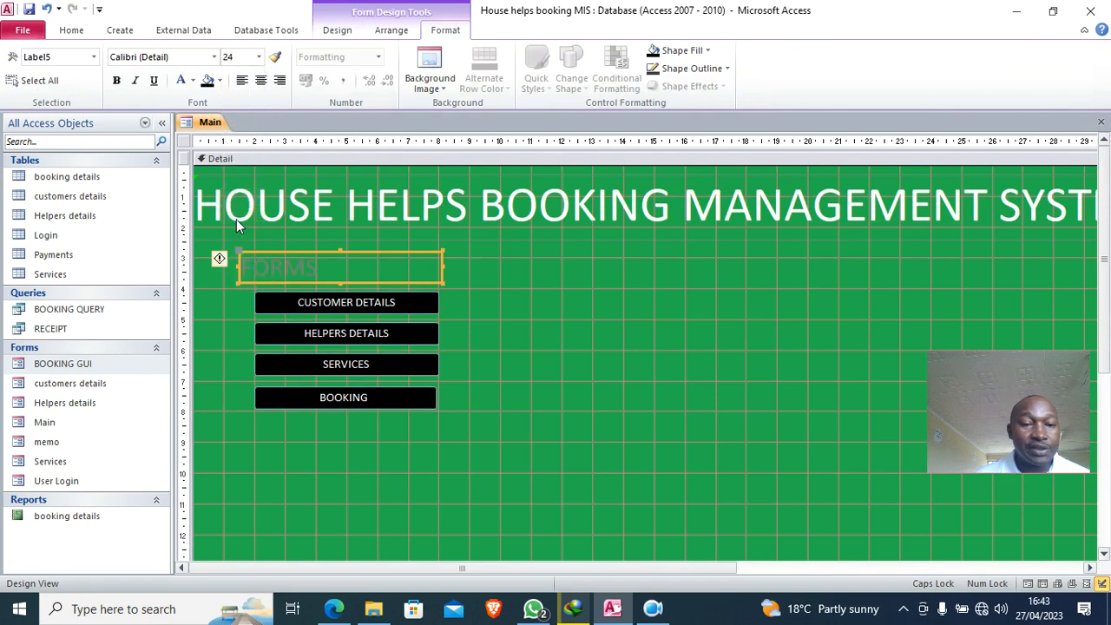
left_click(180, 80)
left_click(260, 80)
left_click(117, 80)
left_click(595, 366)
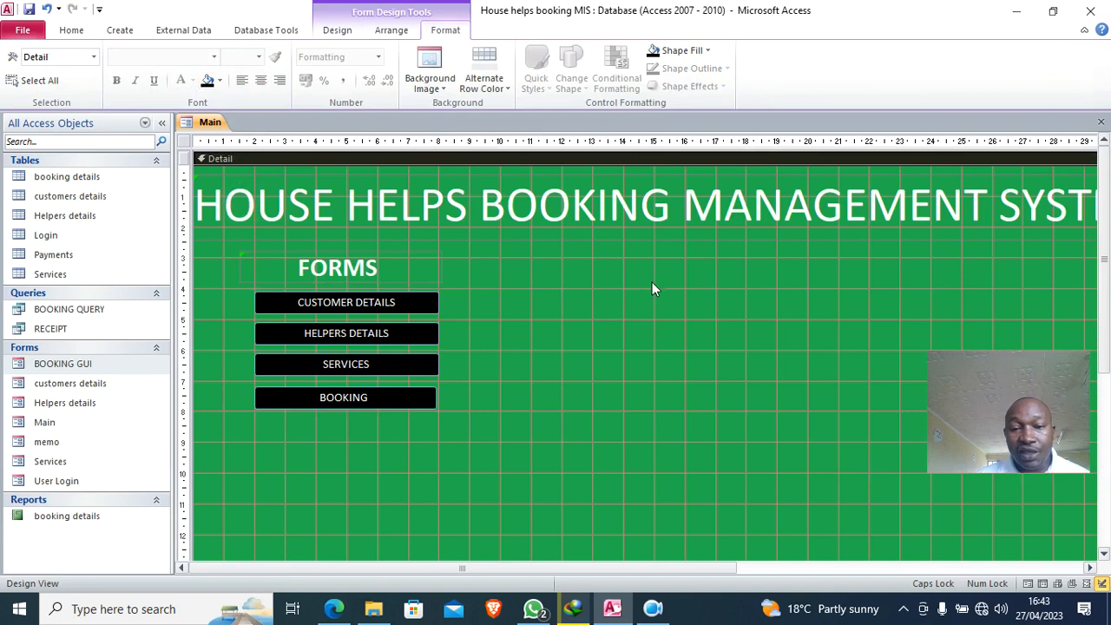
- Duplicate the FORMS heading, move the copy right and rename it REPORTS
left_click(355, 260)
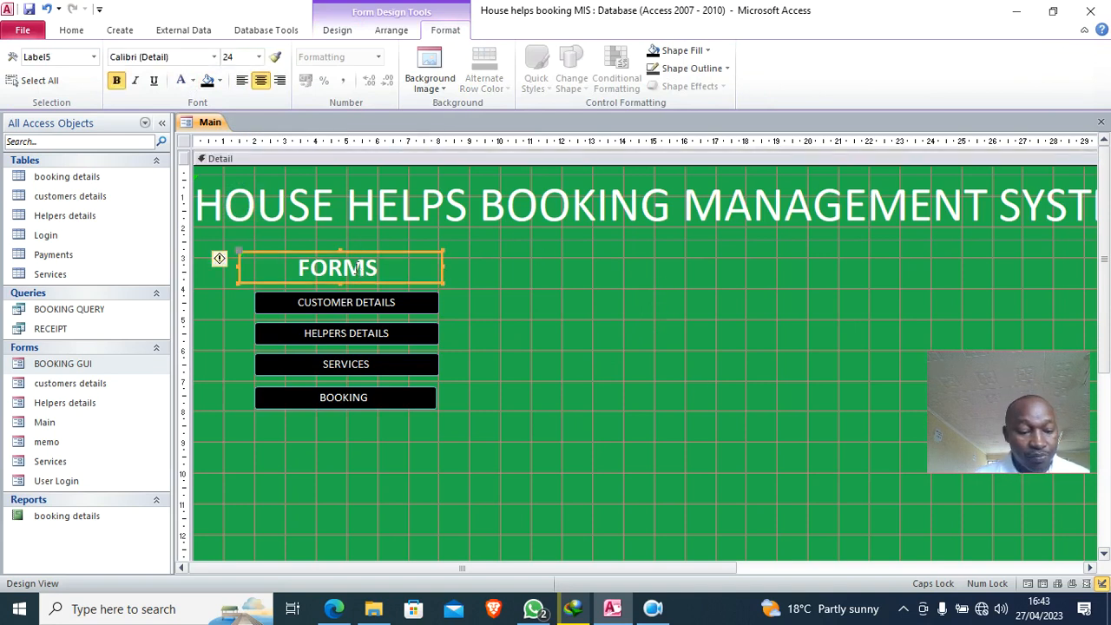
key("ctrl+v")
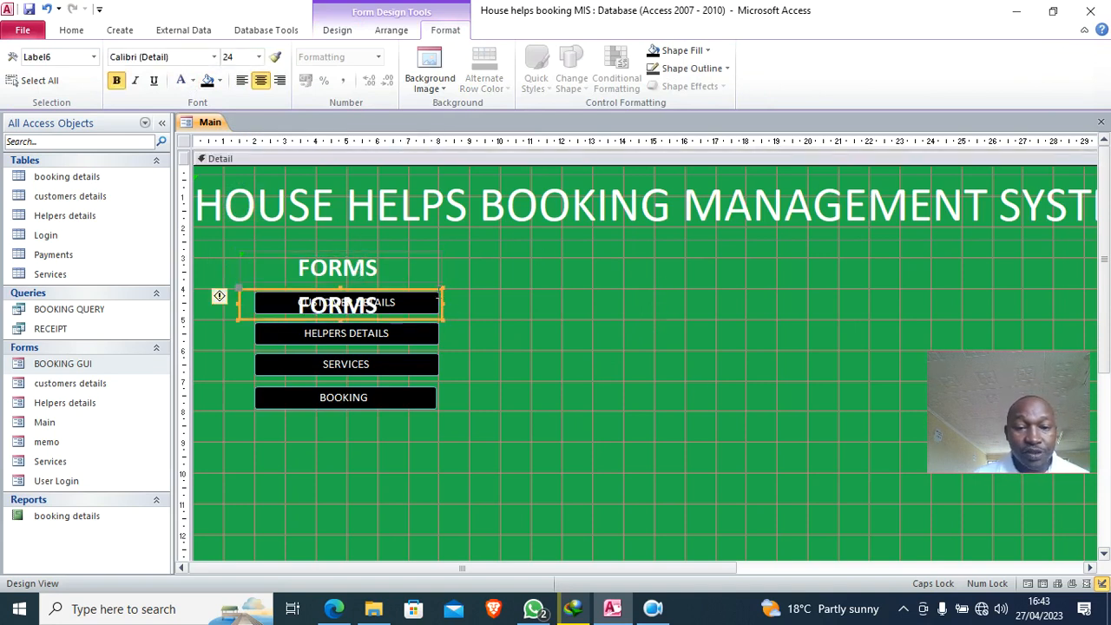
left_click_drag(436, 293, 825, 265)
double_click(675, 265)
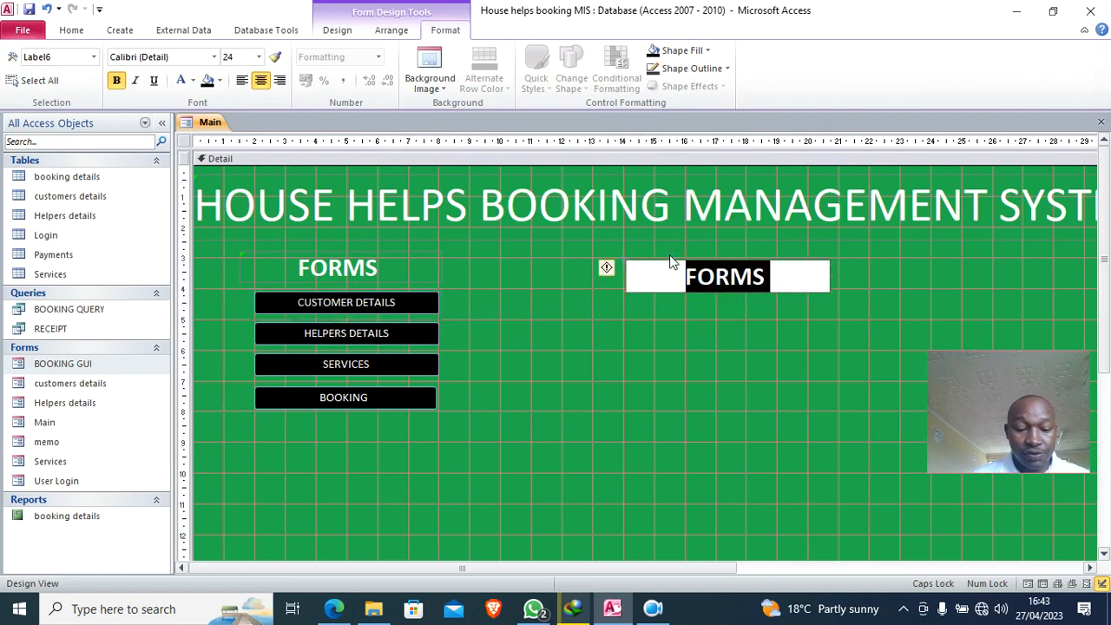
type("REPORTS")
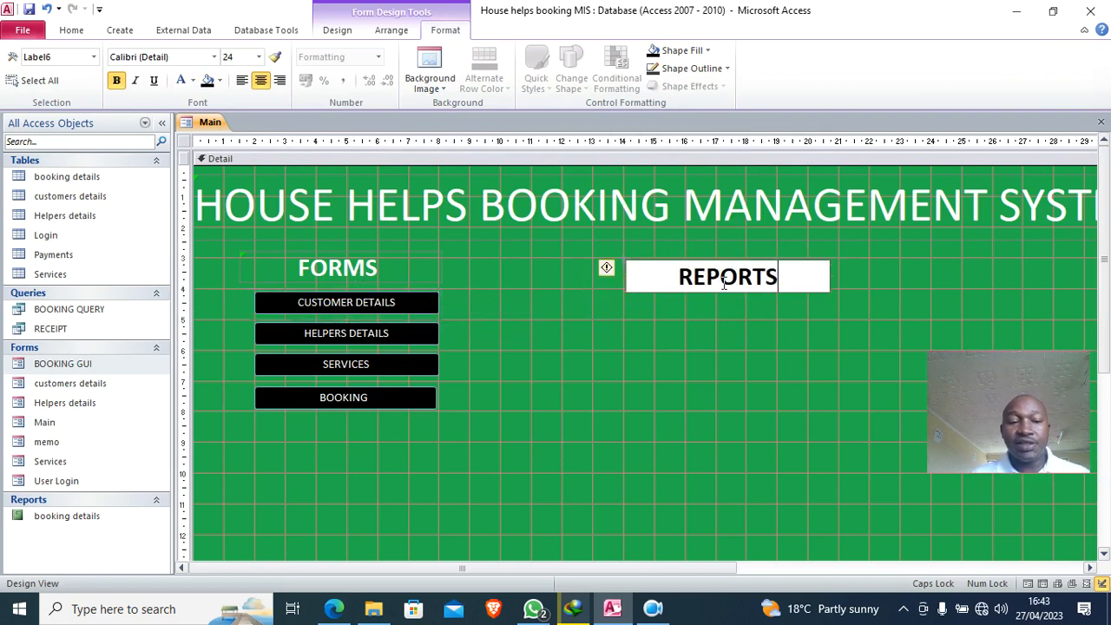
left_click(660, 340)
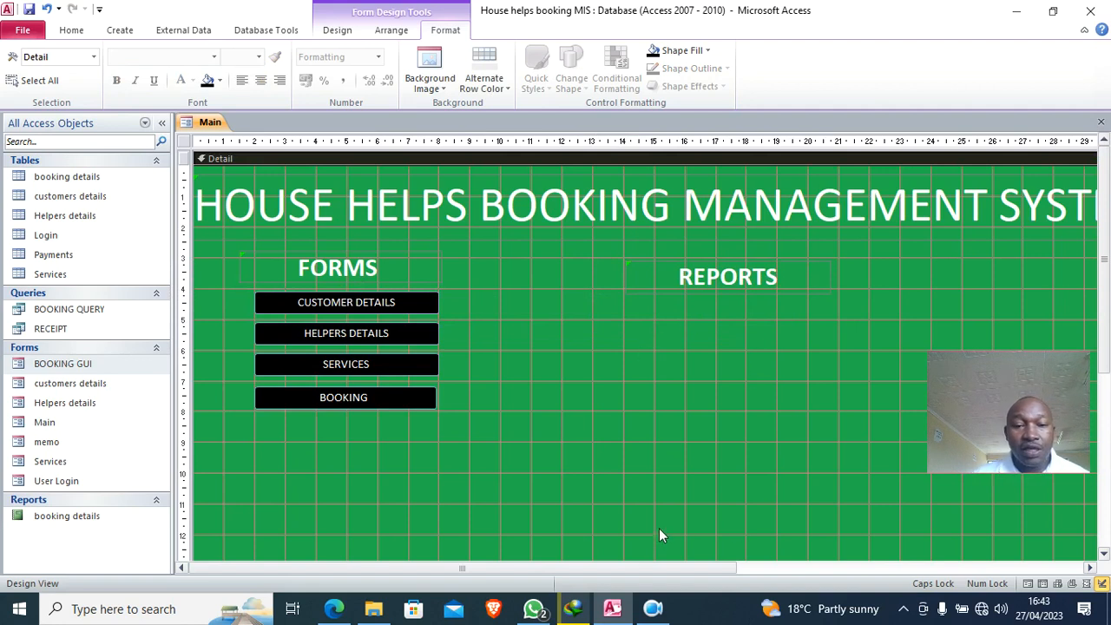
left_click(695, 287)
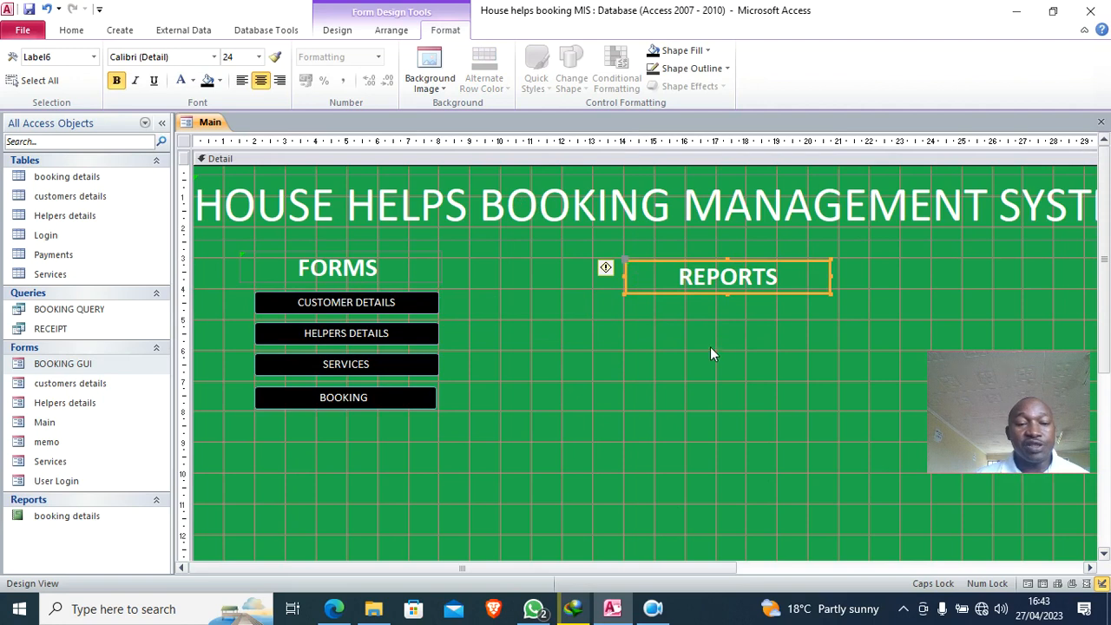
left_click(337, 29)
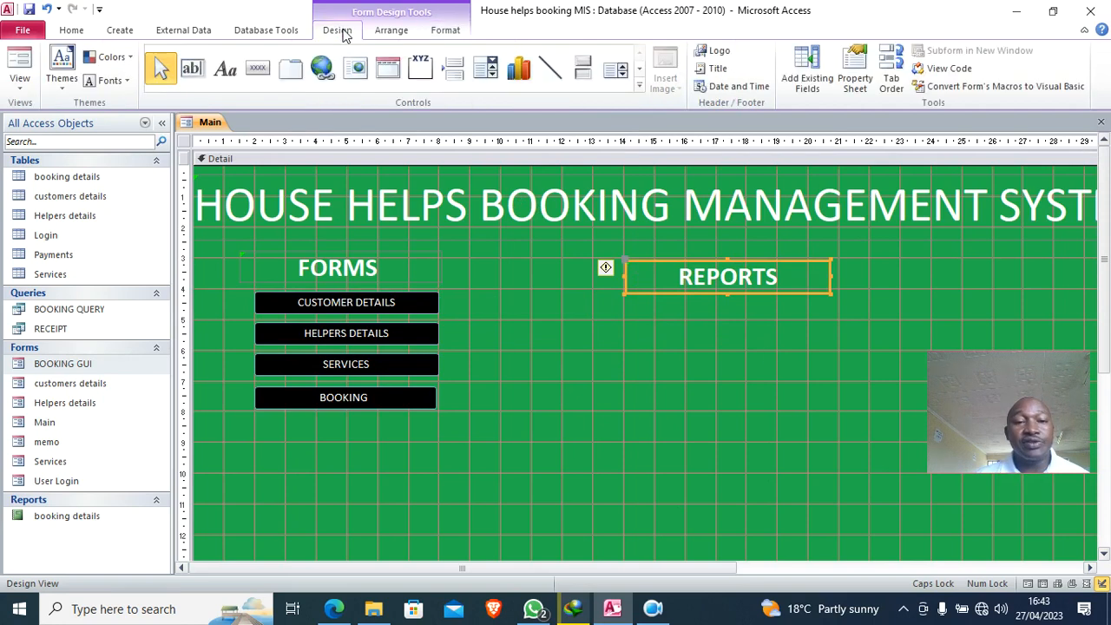
- Draw a button under REPORTS that opens the booking details report
left_click(260, 70)
left_click_drag(632, 301, 821, 347)
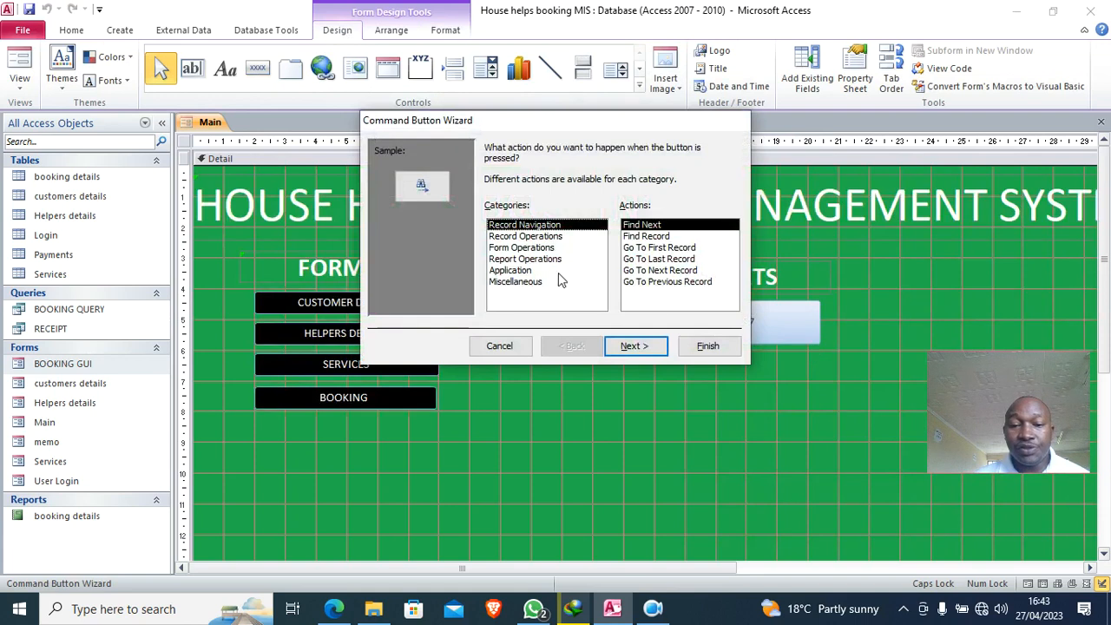
left_click(531, 259)
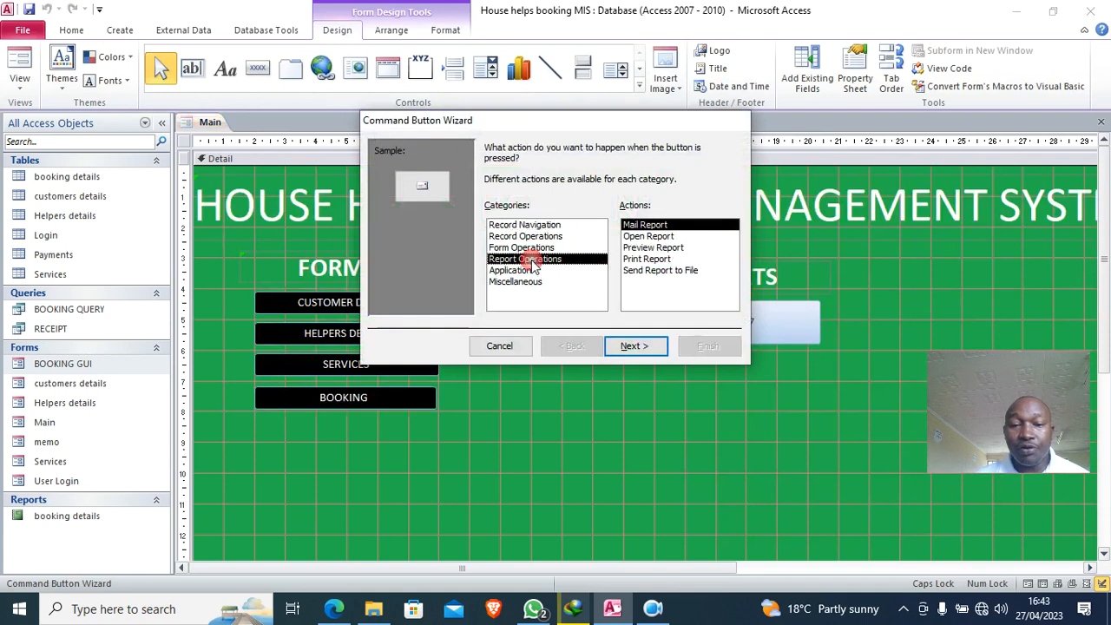
left_click(655, 237)
left_click(634, 346)
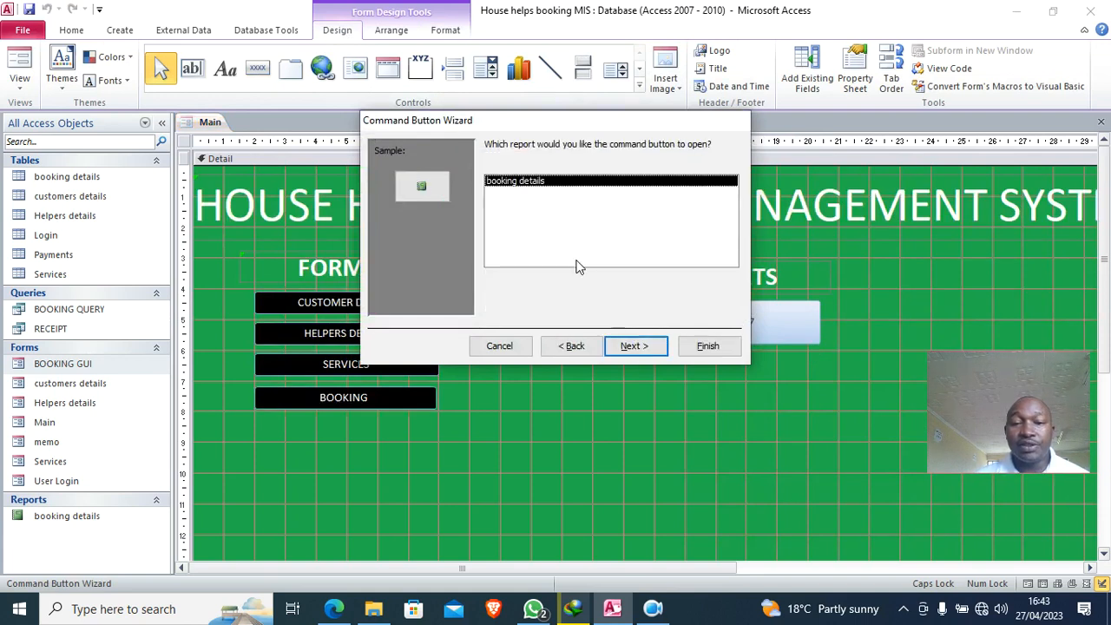
left_click(652, 347)
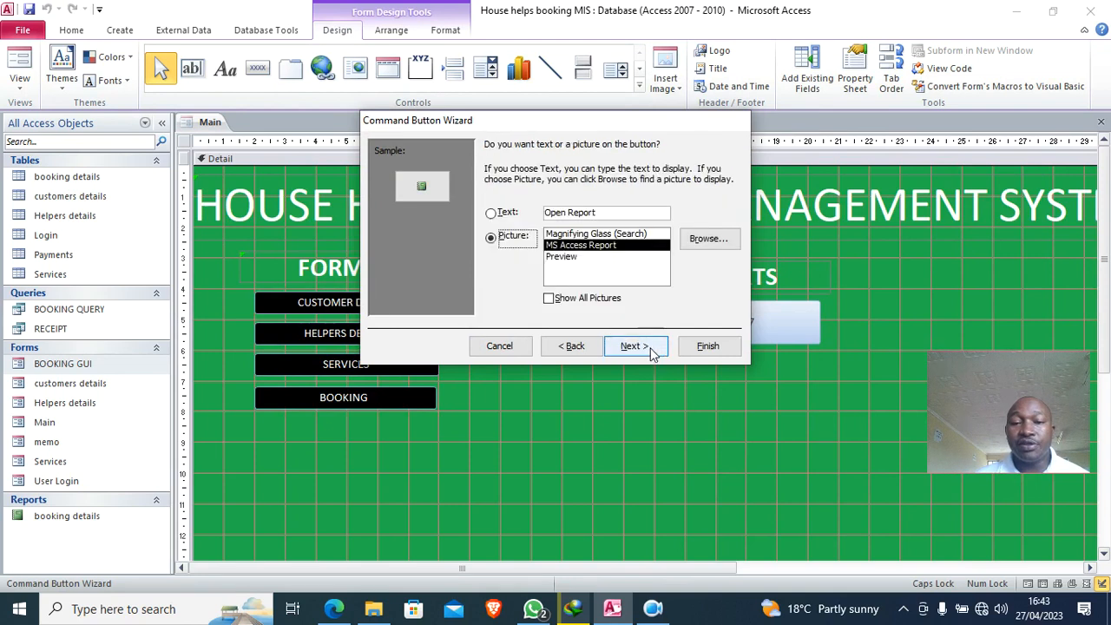
- Caption the new button 'Booking Report' and finish the wizard
left_click_drag(629, 217, 499, 198)
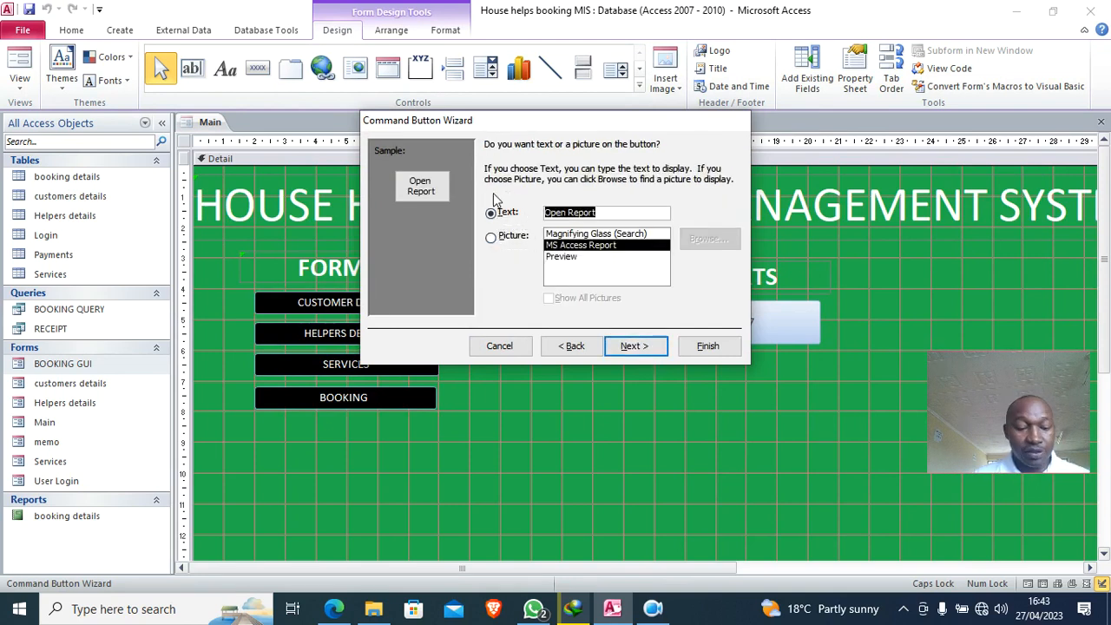
type("B")
key("Caps_Lock")
type("ooking")
key("Return")
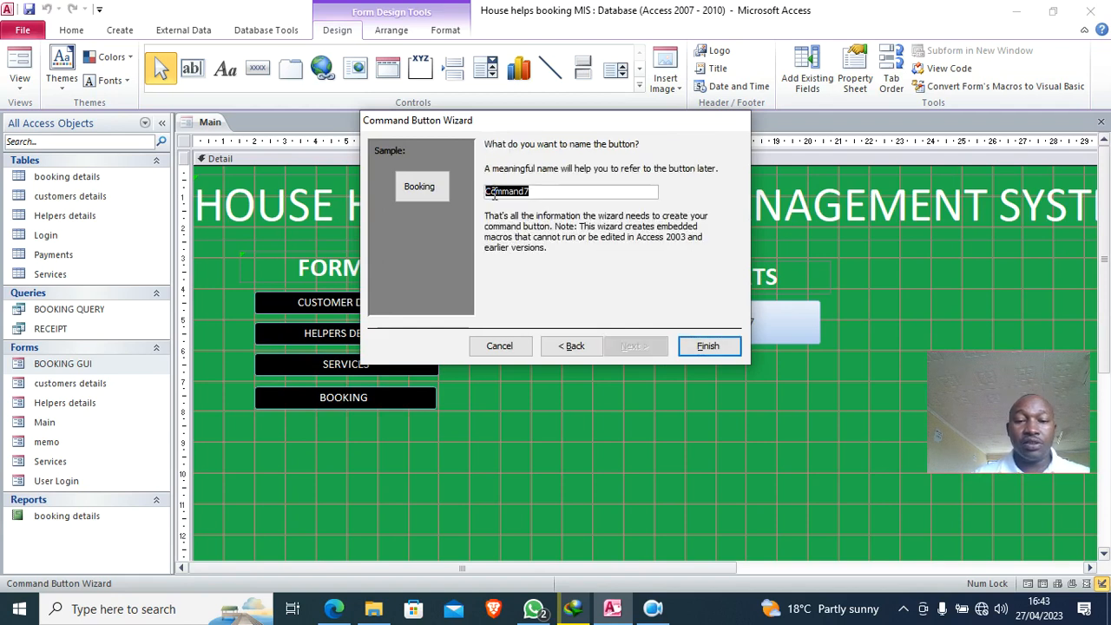
left_click(571, 345)
left_click(595, 217)
type("Report")
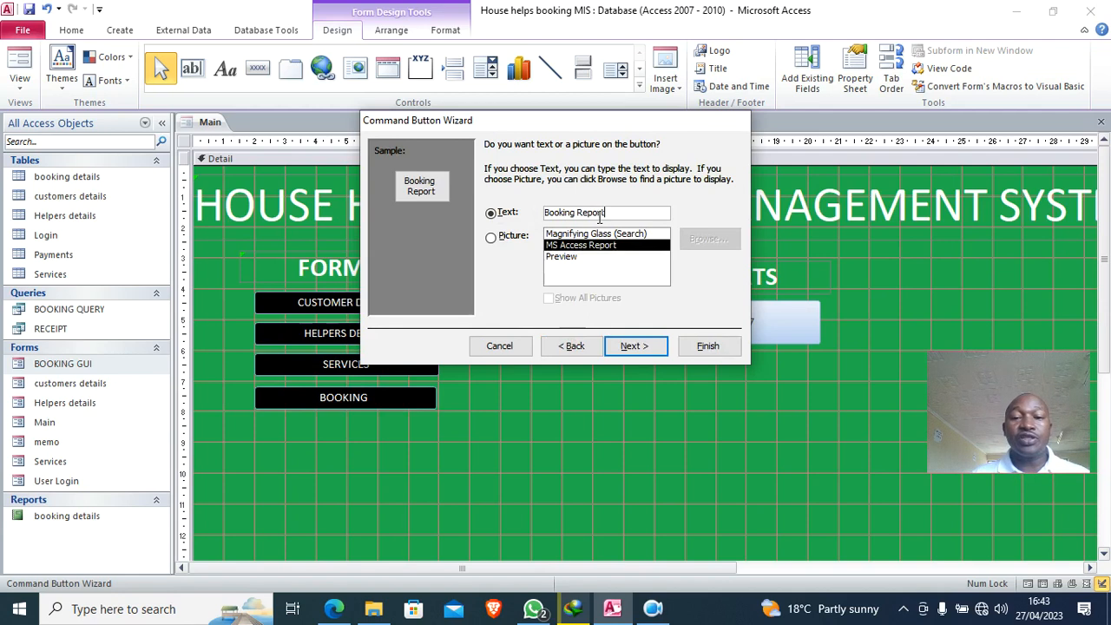
left_click(705, 348)
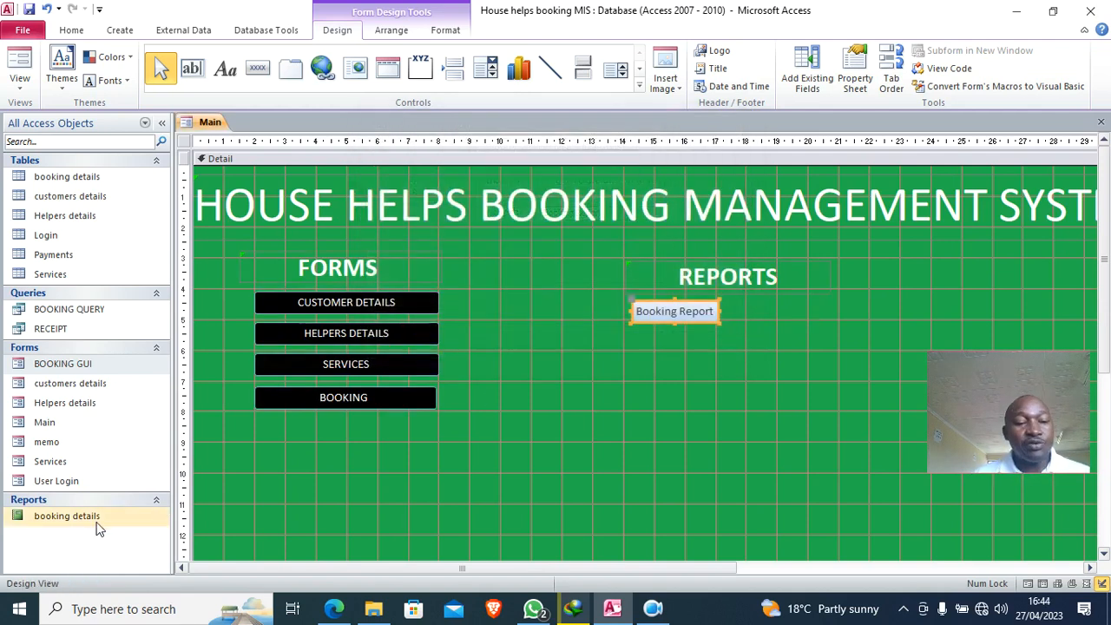
- Widen the Booking Report button and change its fill colour
left_click_drag(721, 311, 835, 321)
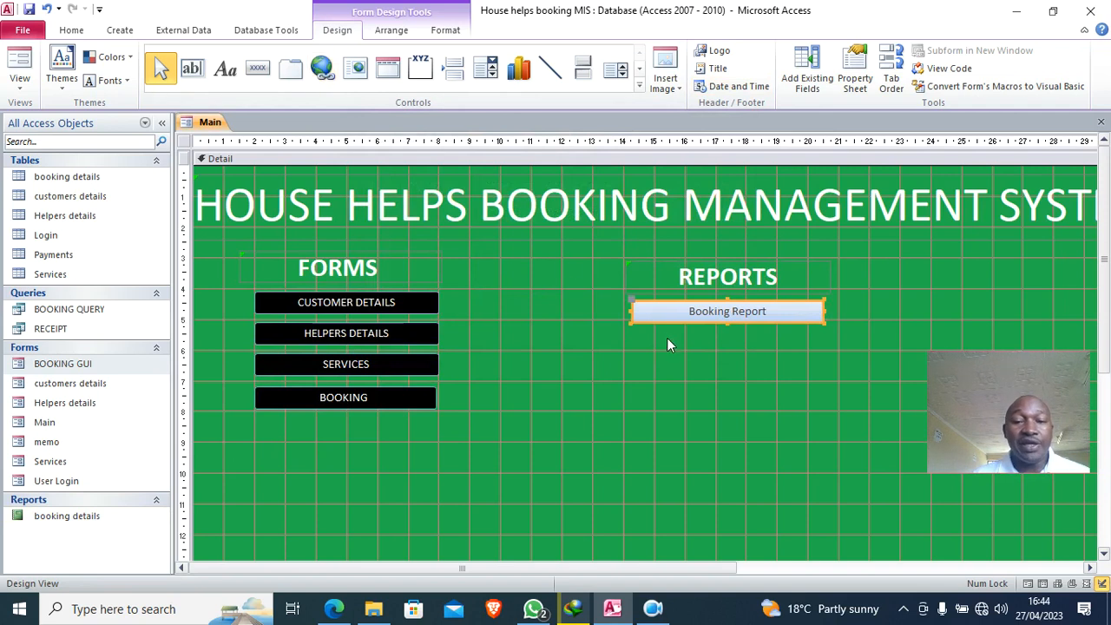
left_click(445, 31)
left_click(669, 51)
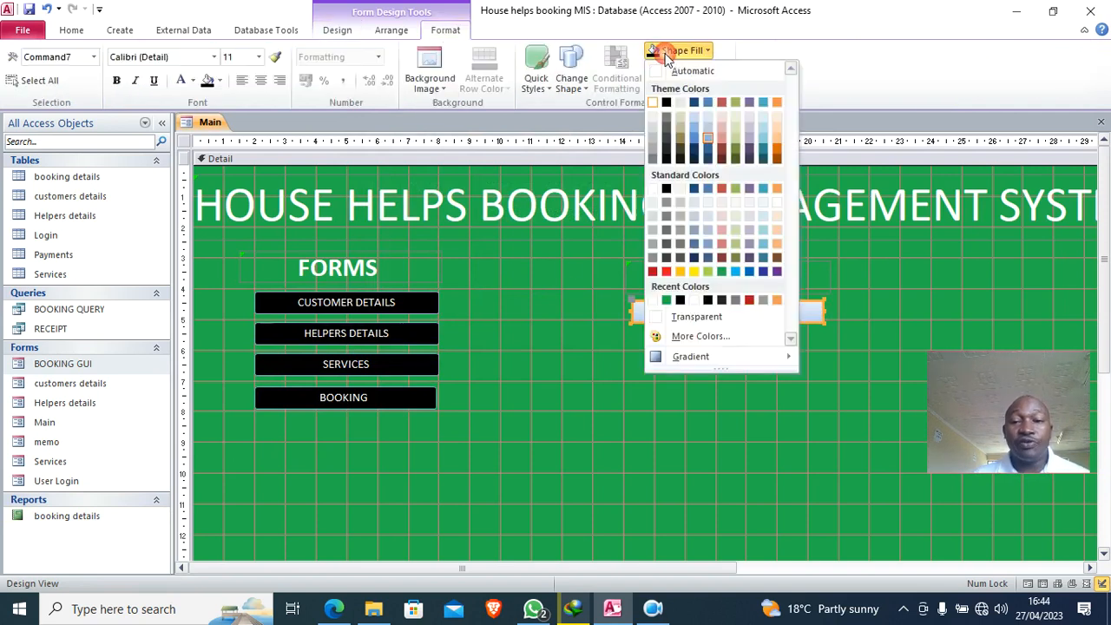
left_click(666, 189)
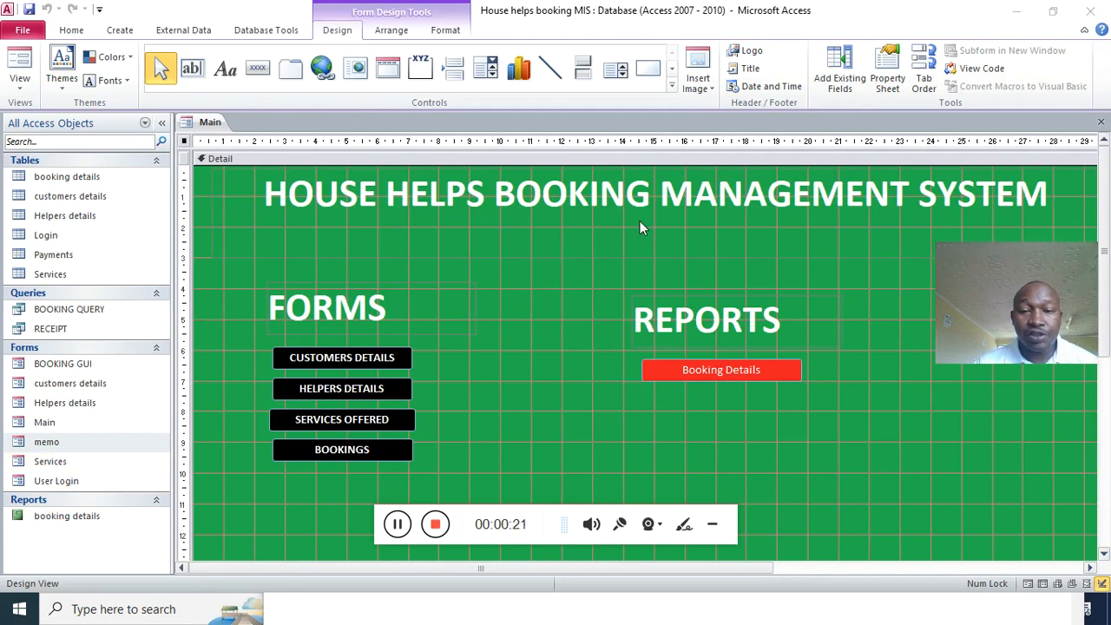
- Select the memo splash form in the navigation pane and bring up its shortcut menu
left_click(711, 525)
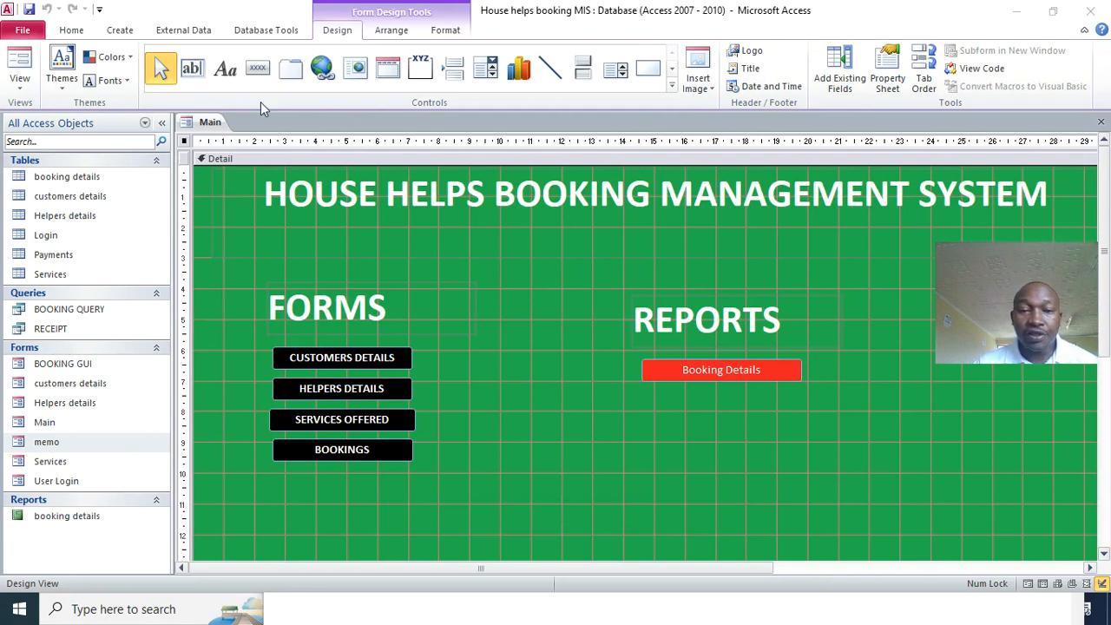
left_click(54, 443)
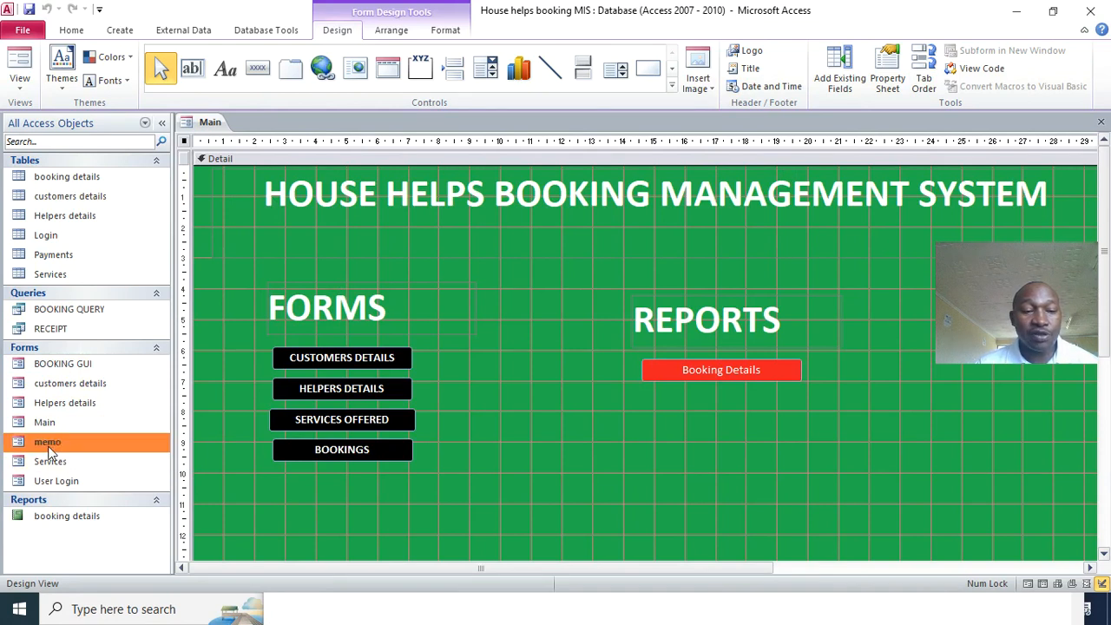
right_click(56, 444)
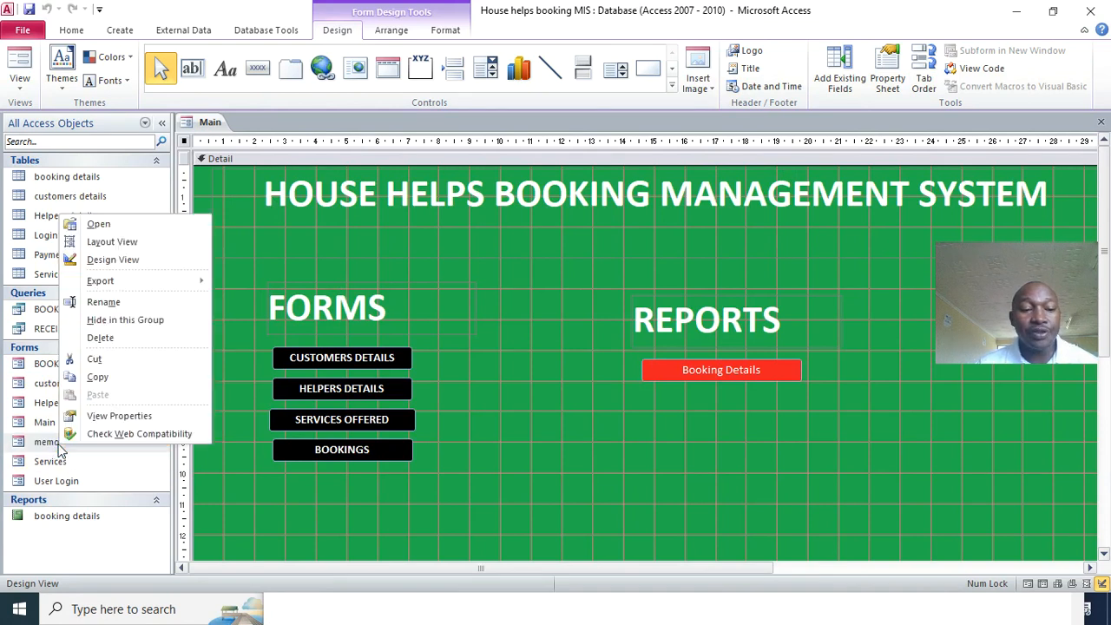
- Change the memo form's OpenForm target from User Login to Main, save, and run it to test
left_click(117, 262)
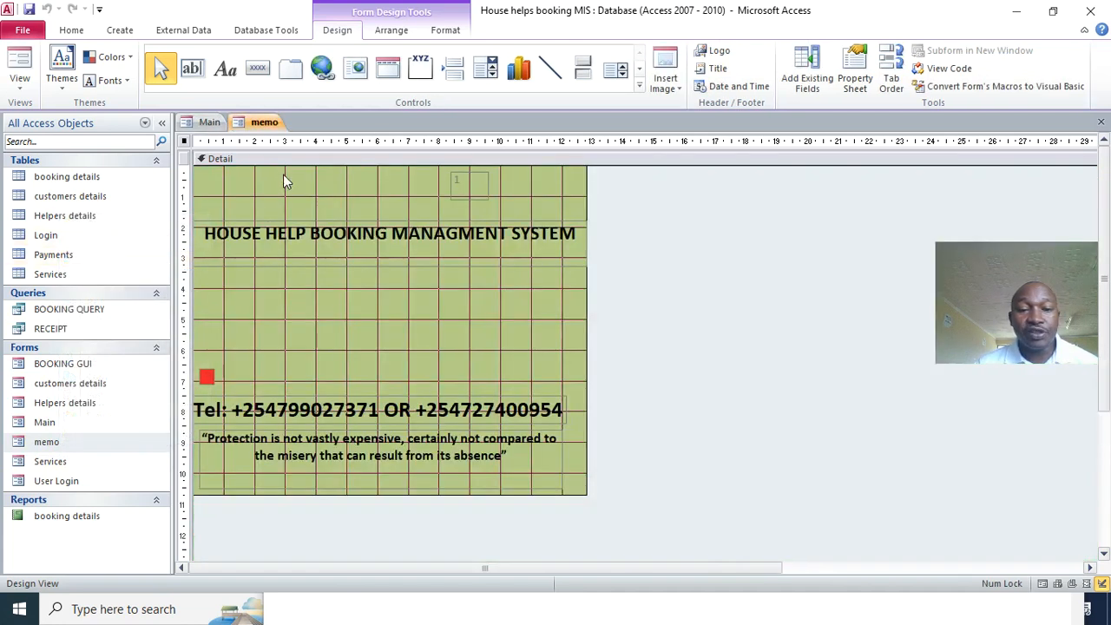
left_click(944, 68)
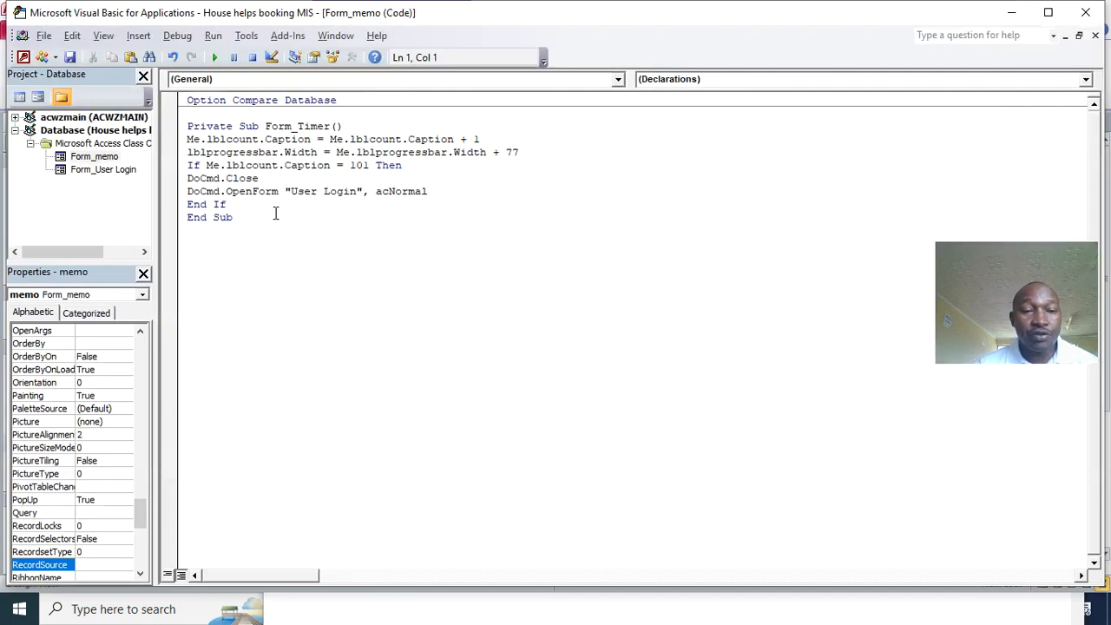
left_click(357, 194)
key("BackSpace")
key("BackSpace")
key("BackSpace")
key("BackSpace")
key("BackSpace")
key("BackSpace")
key("BackSpace")
key("BackSpace")
key("BackSpace")
key("BackSpace")
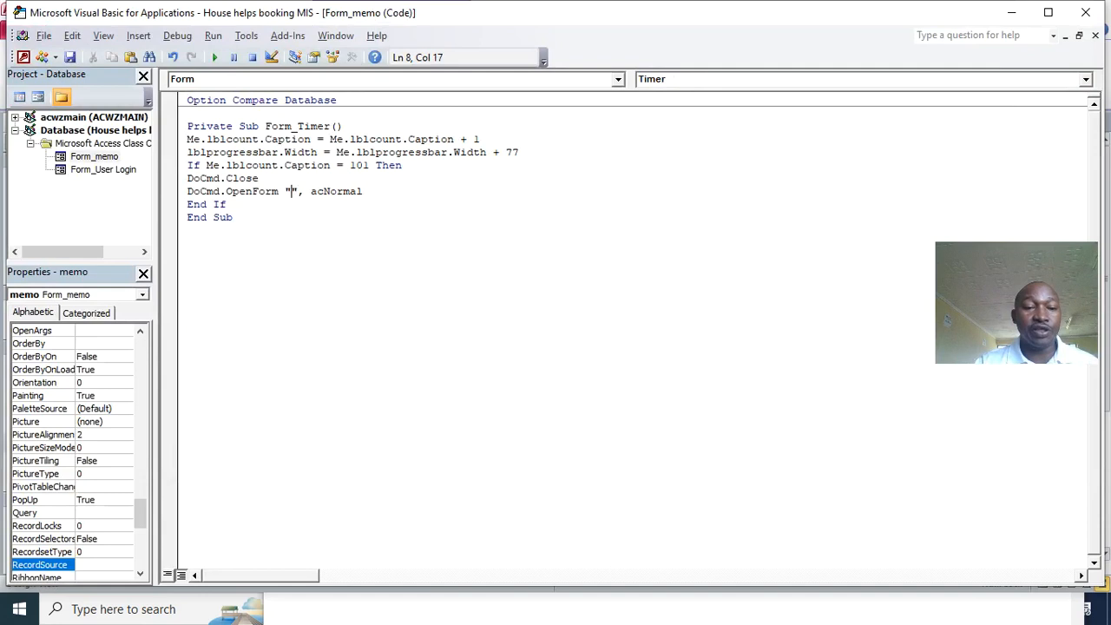
type("Main")
key("ctrl+s")
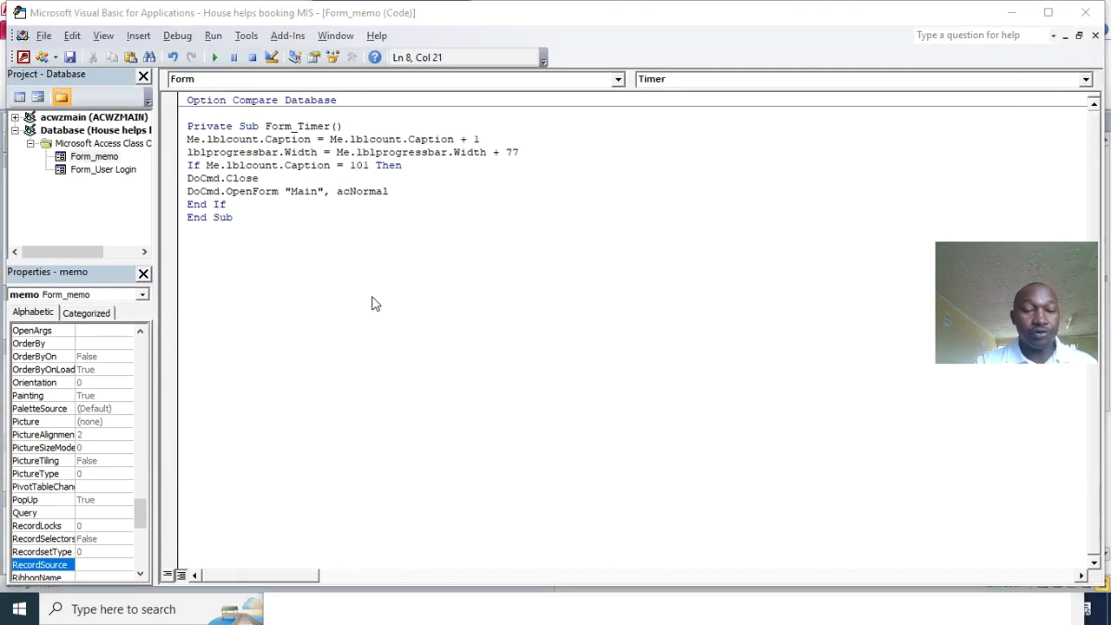
left_click(486, 300)
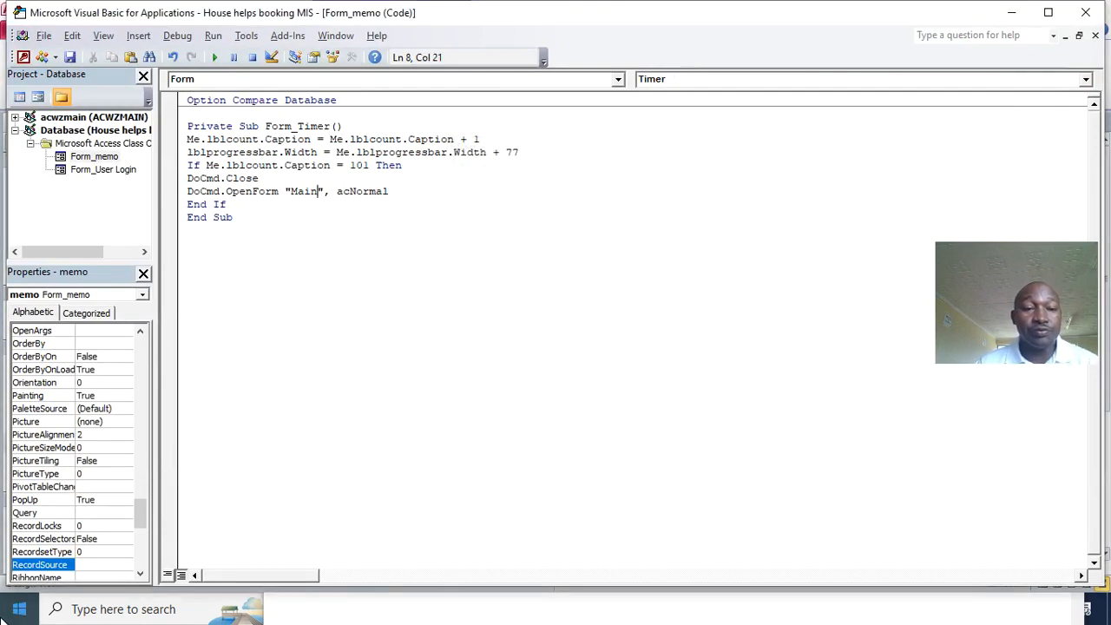
left_click(1086, 12)
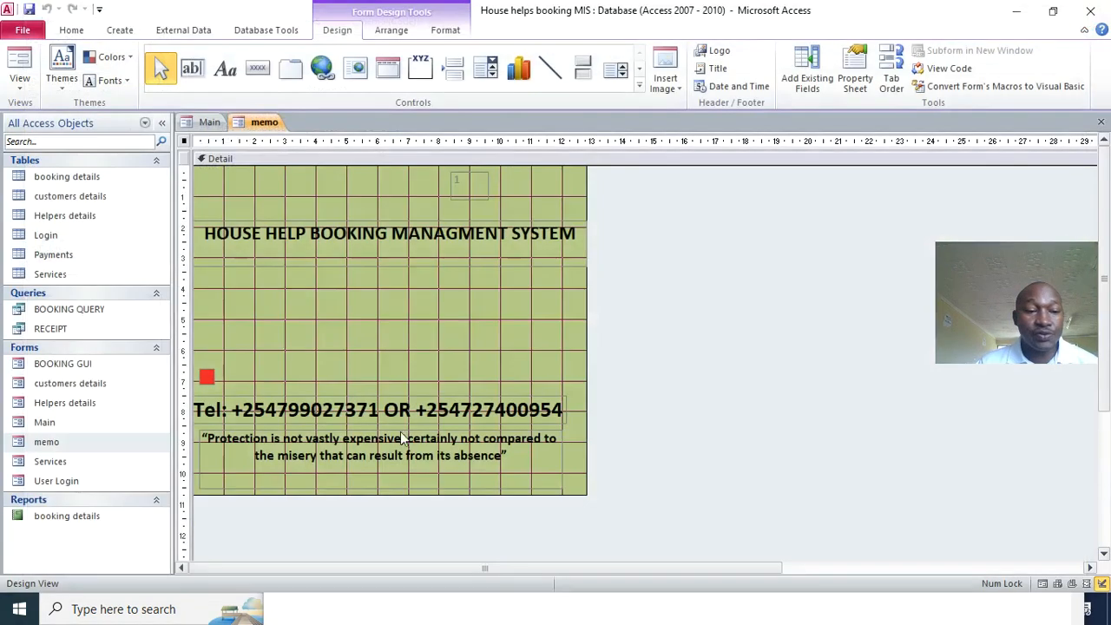
left_click(38, 70)
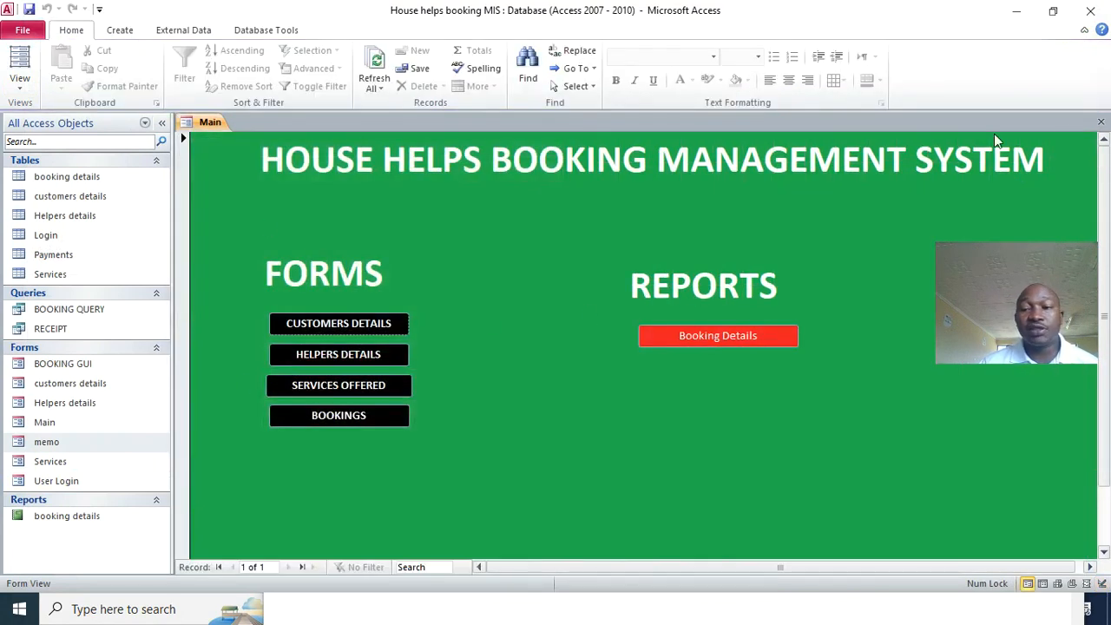
- Close the Main form and complete the application title as HOUSE HELPS BOOKING MANAGEMENT SYSTEM
left_click(1100, 122)
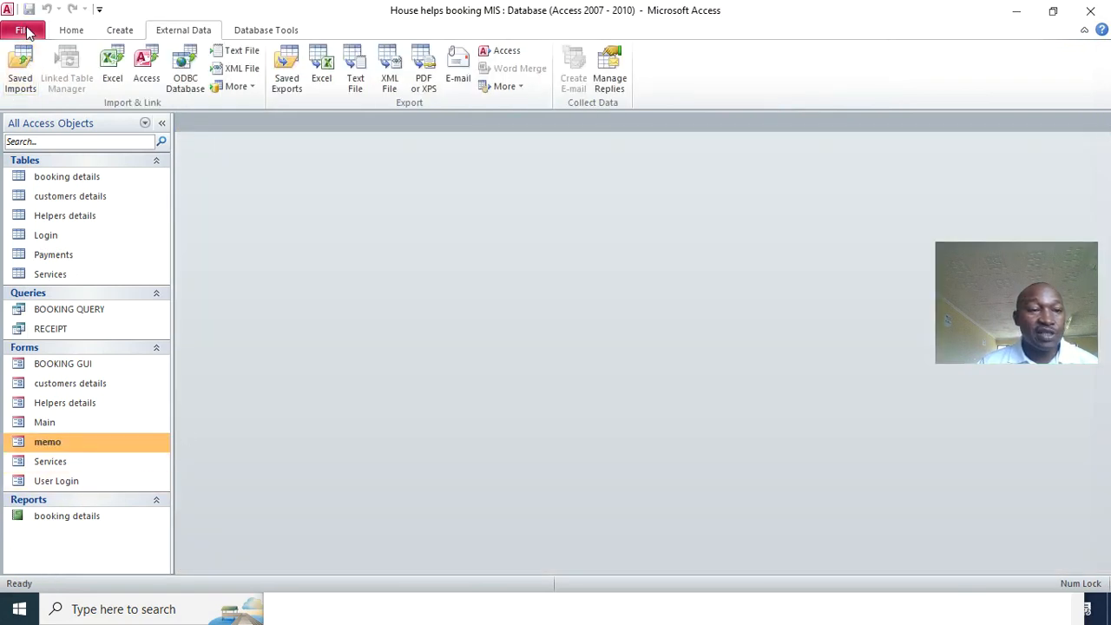
left_click(24, 31)
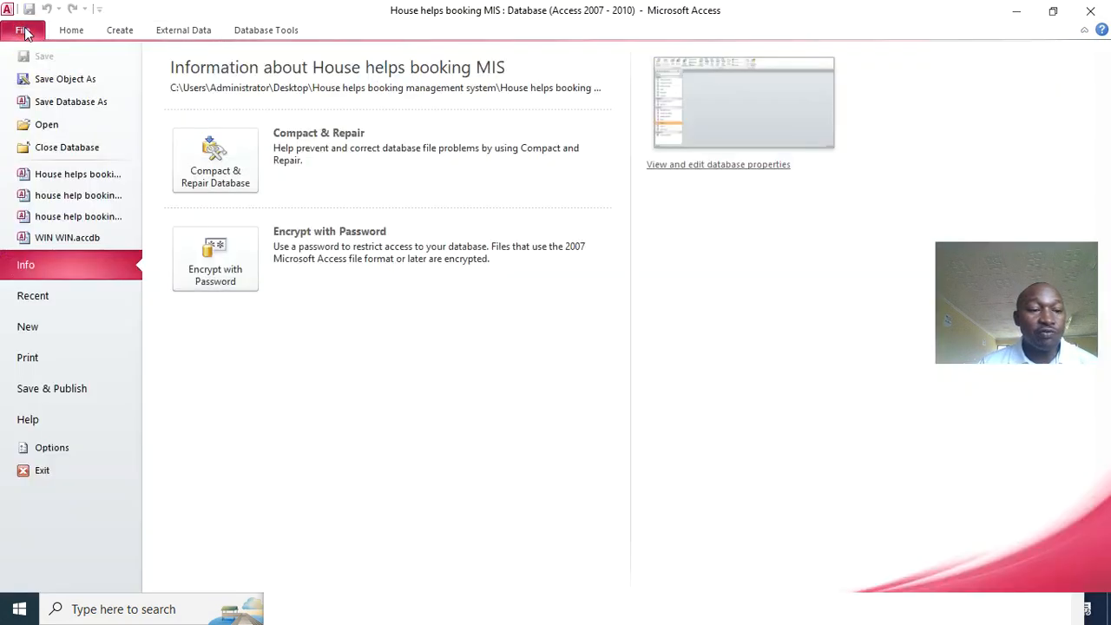
left_click(53, 447)
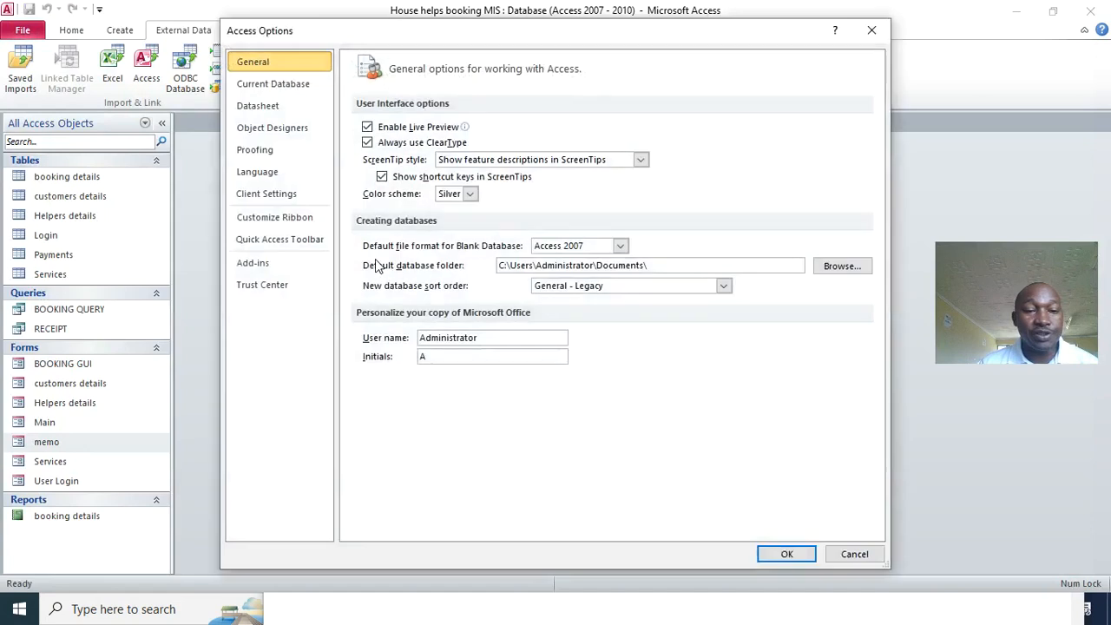
left_click(286, 87)
left_click(499, 127)
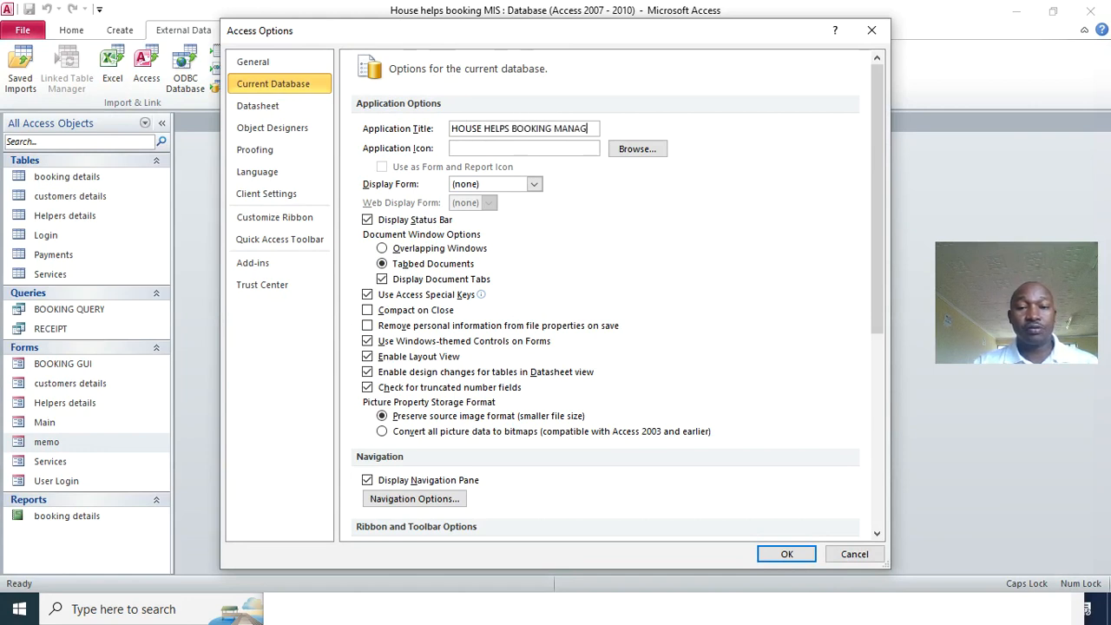
type("MENT SYSSTEM")
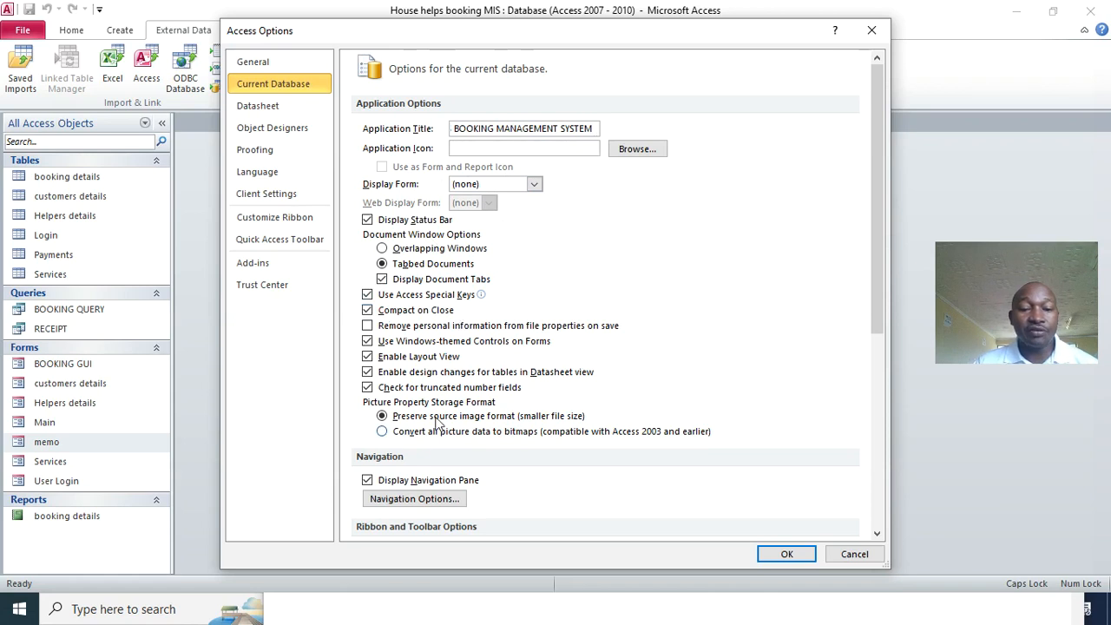
- Uncheck Display Navigation Pane, Allow Full Menus and Allow Default Shortcut Menus, and apply
scroll(433, 458, "down", 2)
left_click(392, 405)
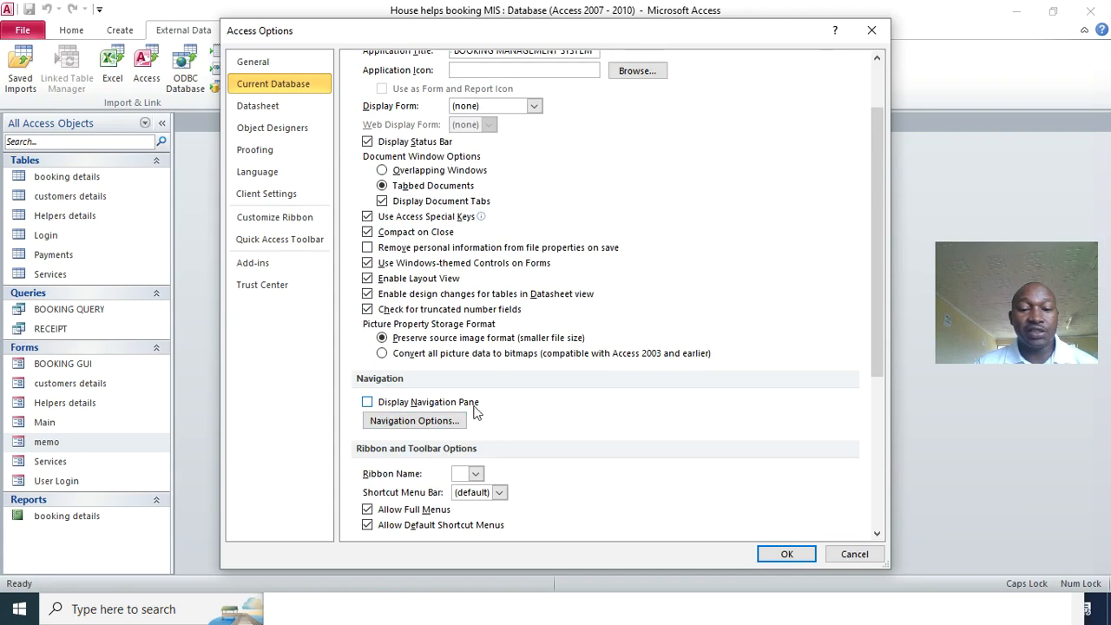
scroll(415, 473, "down", 2)
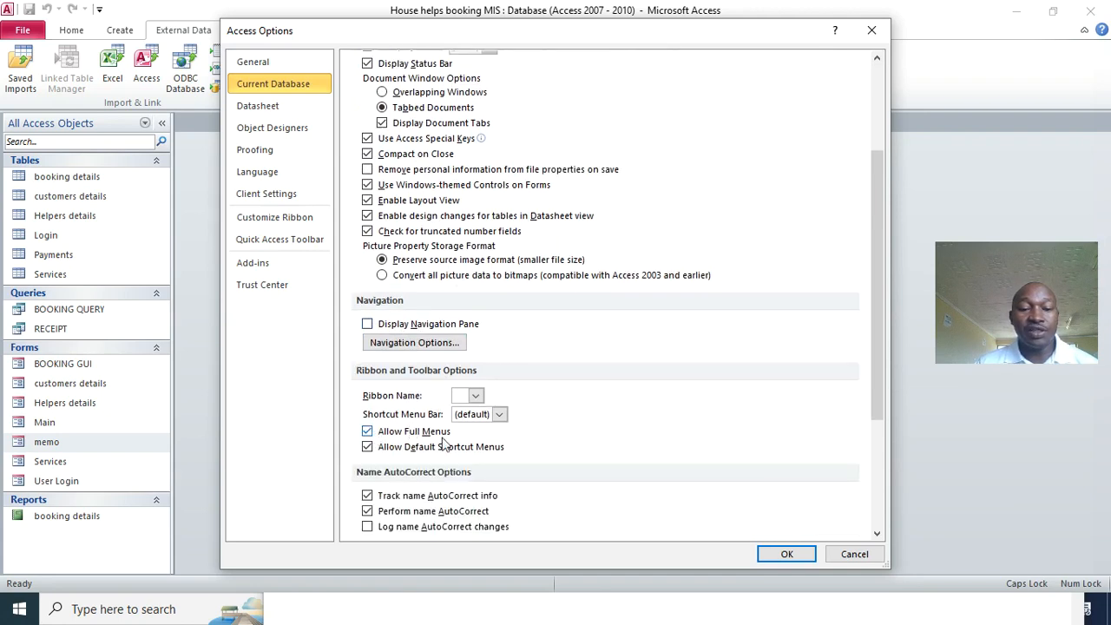
left_click(369, 434)
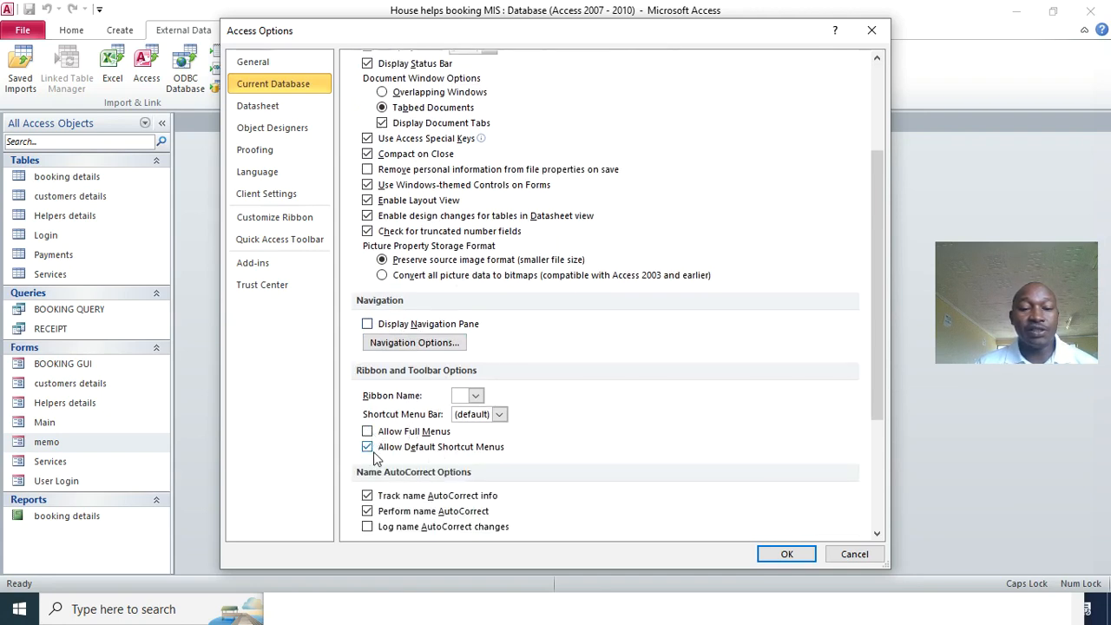
left_click(367, 447)
left_click(787, 554)
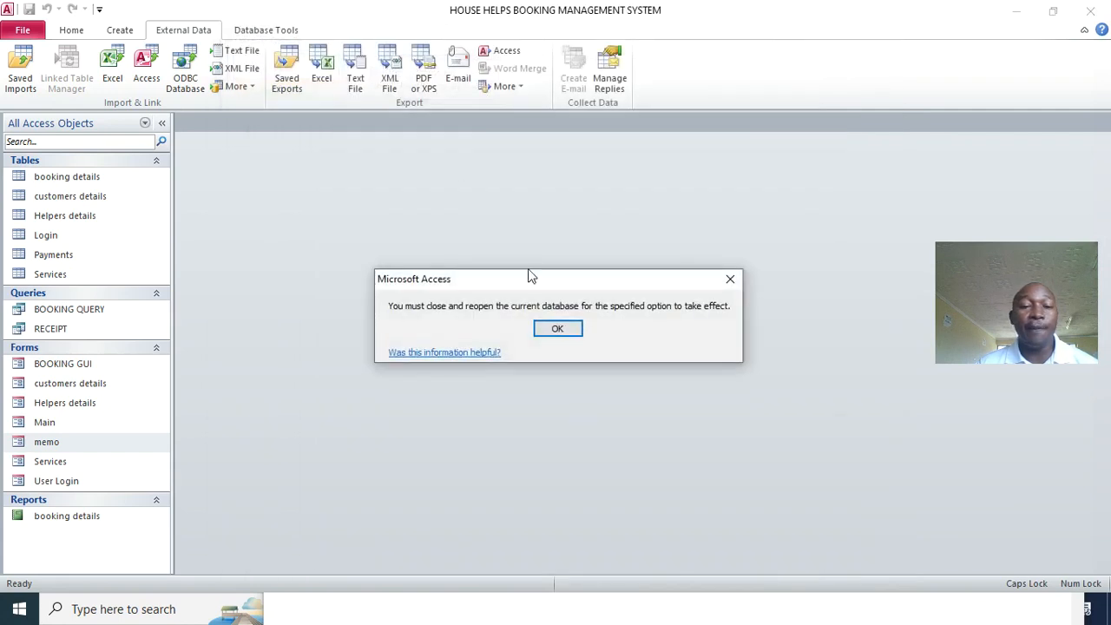
- Acknowledge the reopen warning and close Notepad without saving its text
left_click(564, 332)
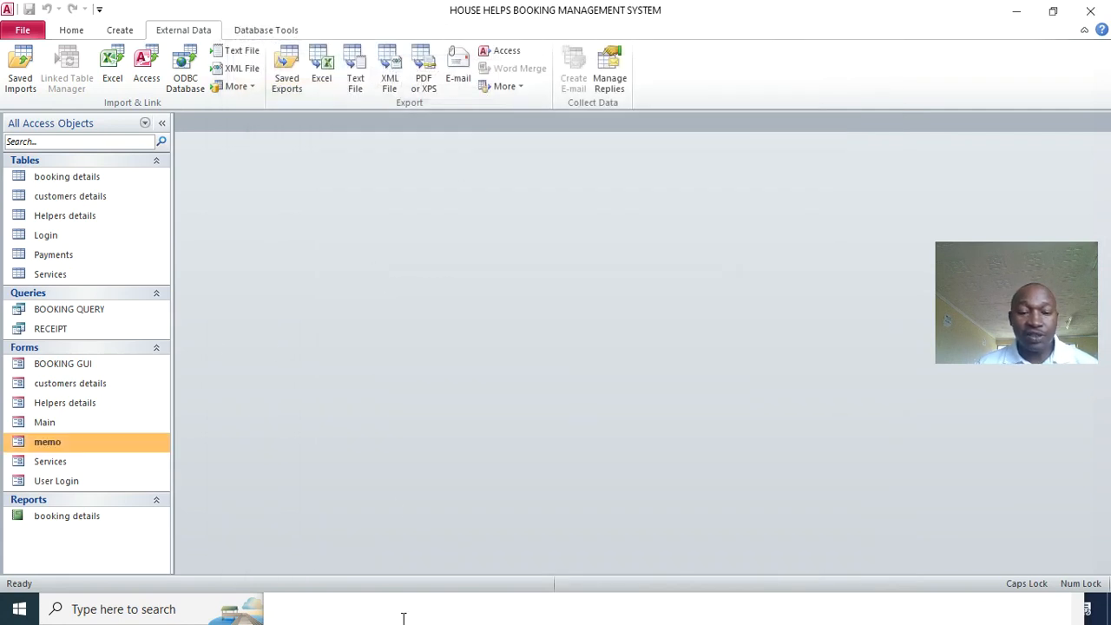
left_click(1024, 11)
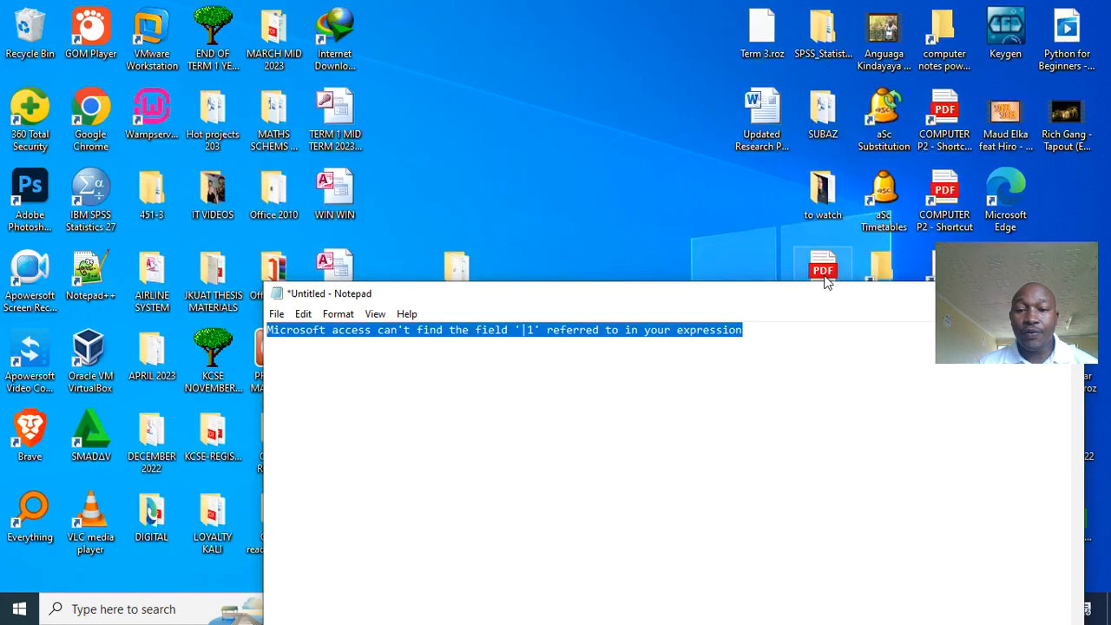
left_click_drag(836, 300, 559, 275)
left_click(759, 262)
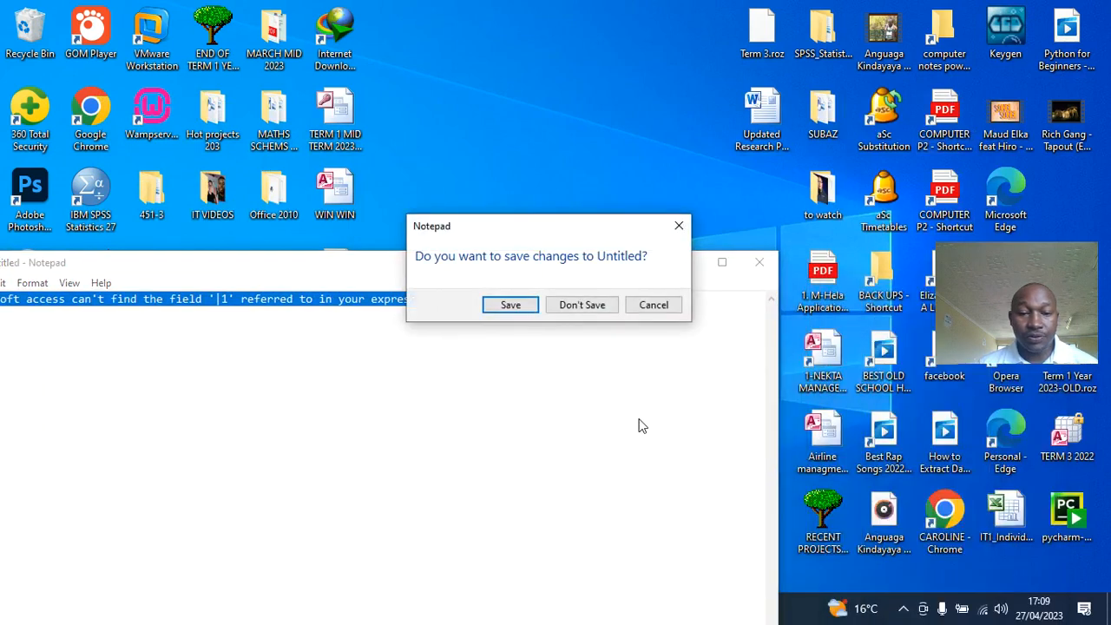
left_click(580, 308)
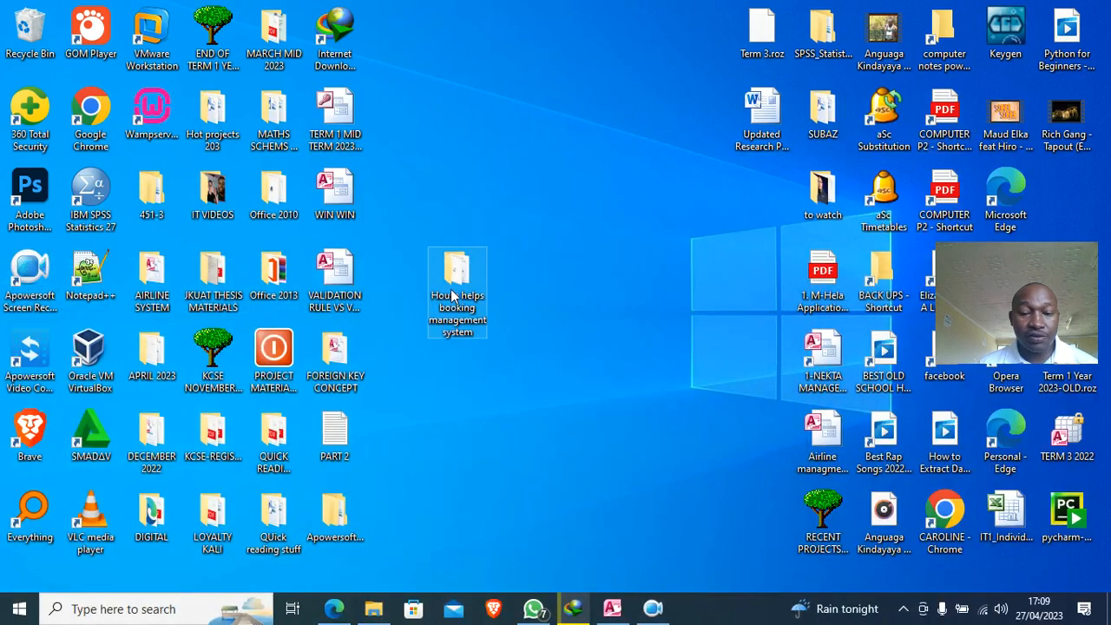
- Close Access and reopen House helps booking MIS from its folder in File Explorer
left_click(612, 609)
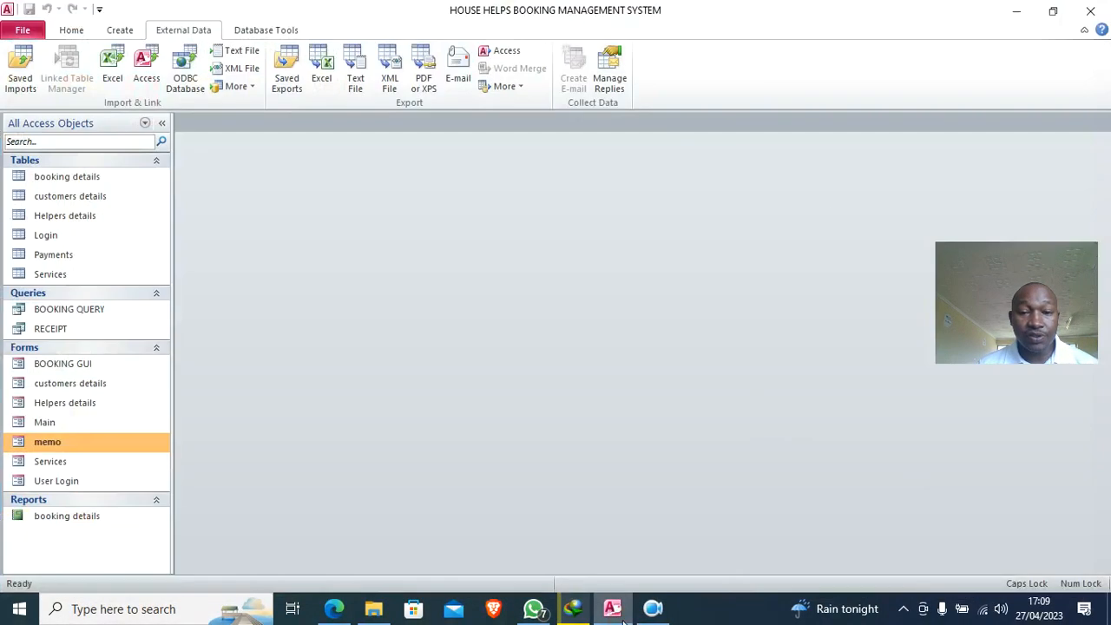
left_click(1090, 18)
left_click(533, 335)
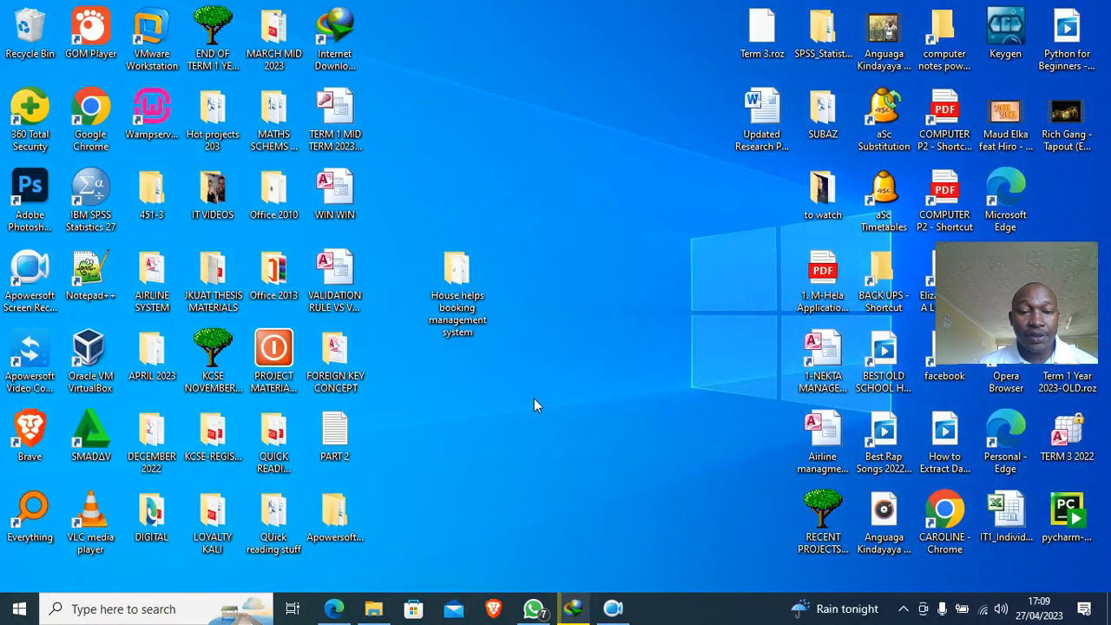
double_click(462, 271)
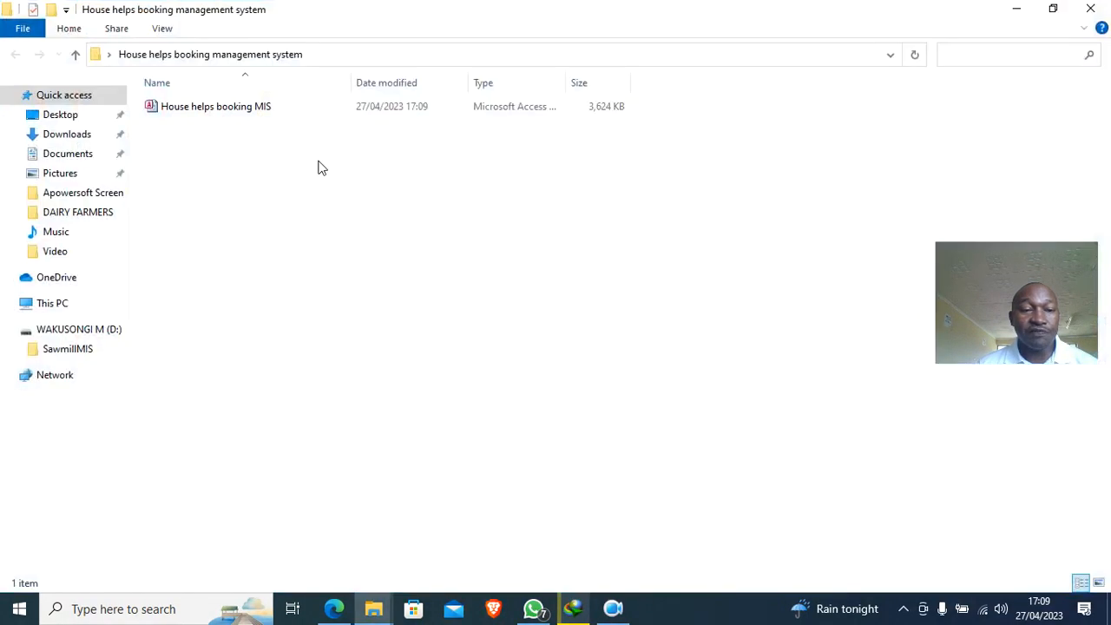
double_click(257, 107)
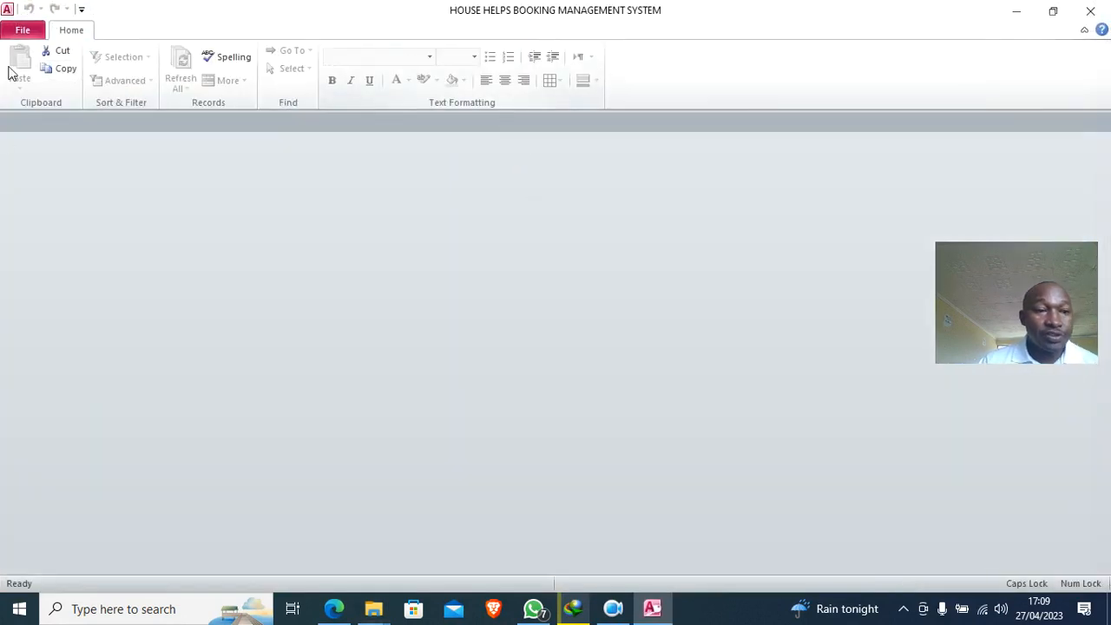
- Set memo as the Display Form in the Current Database options
left_click(22, 30)
left_click(62, 97)
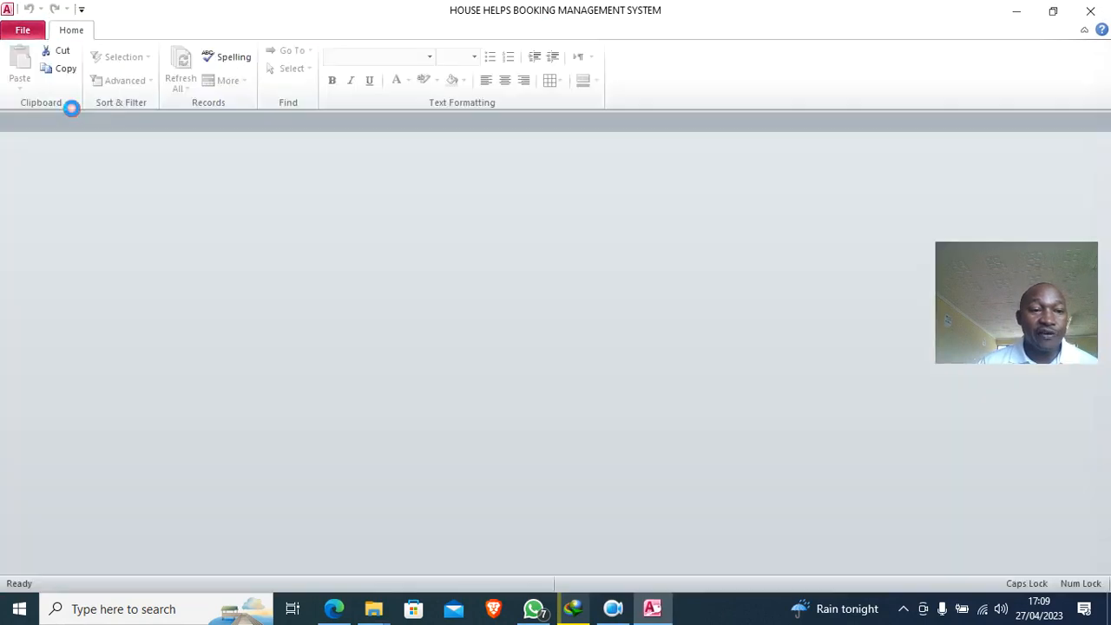
left_click(286, 83)
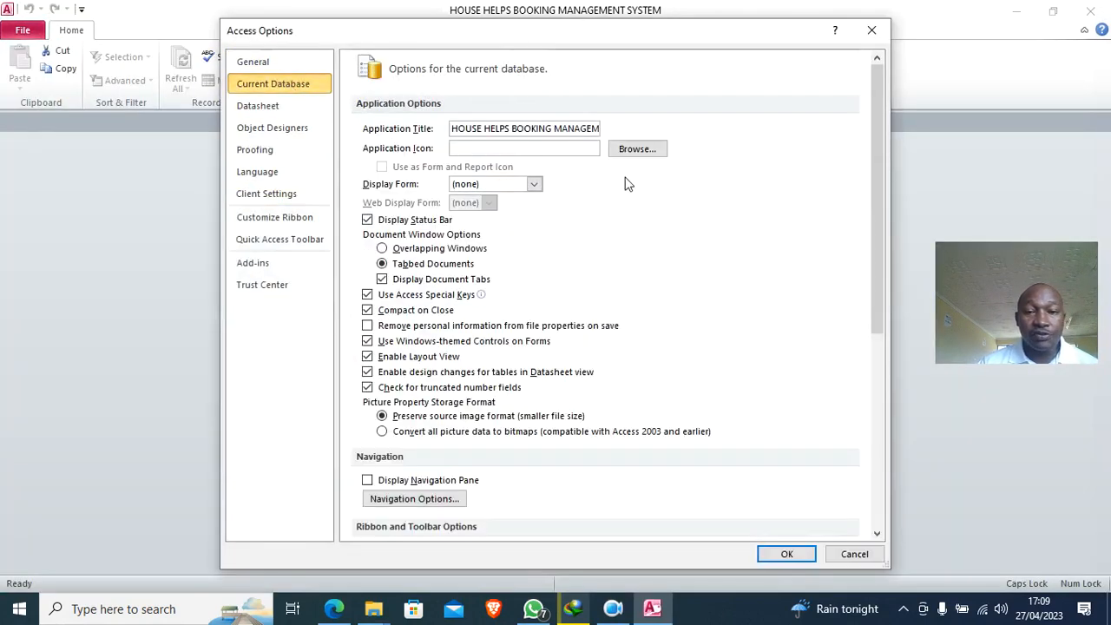
left_click(533, 184)
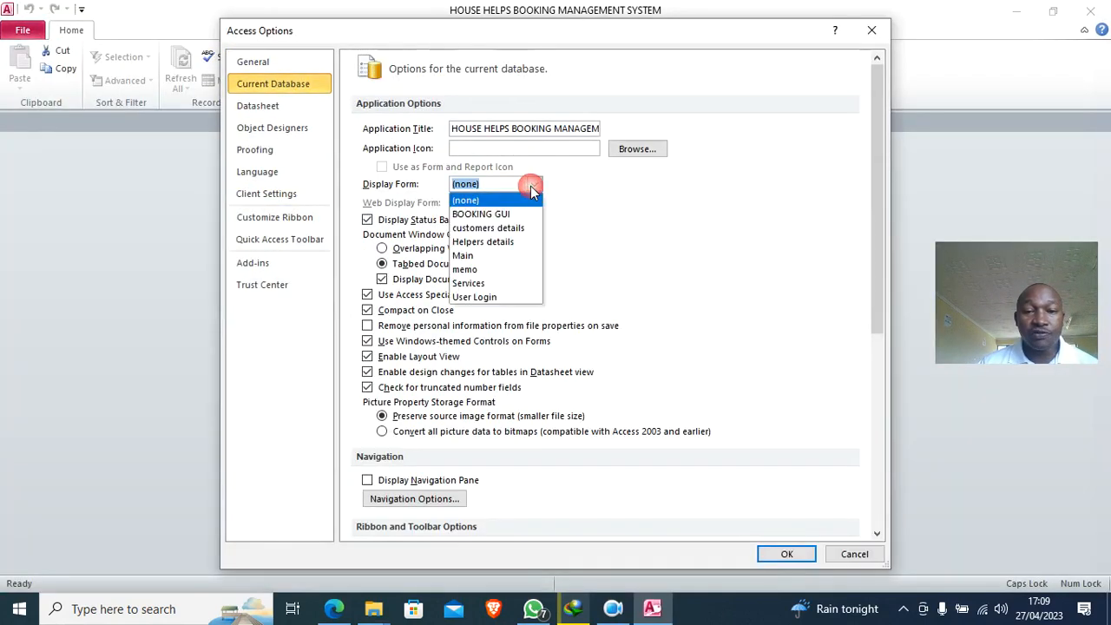
left_click(496, 274)
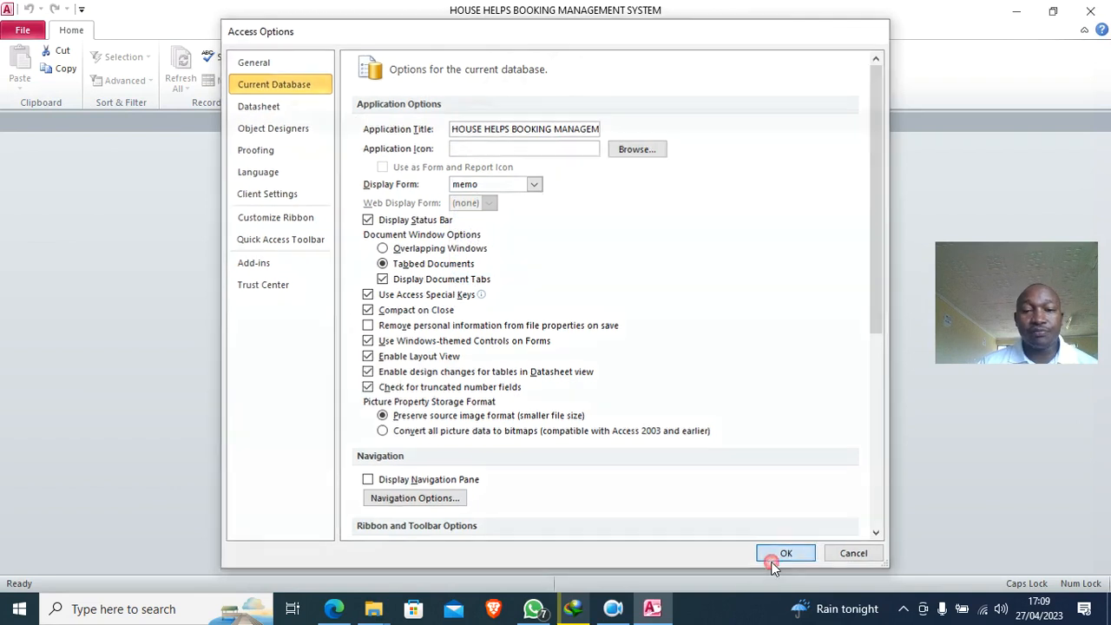
left_click(786, 554)
- Close Access and reopen the database to test the new startup form
left_click(569, 335)
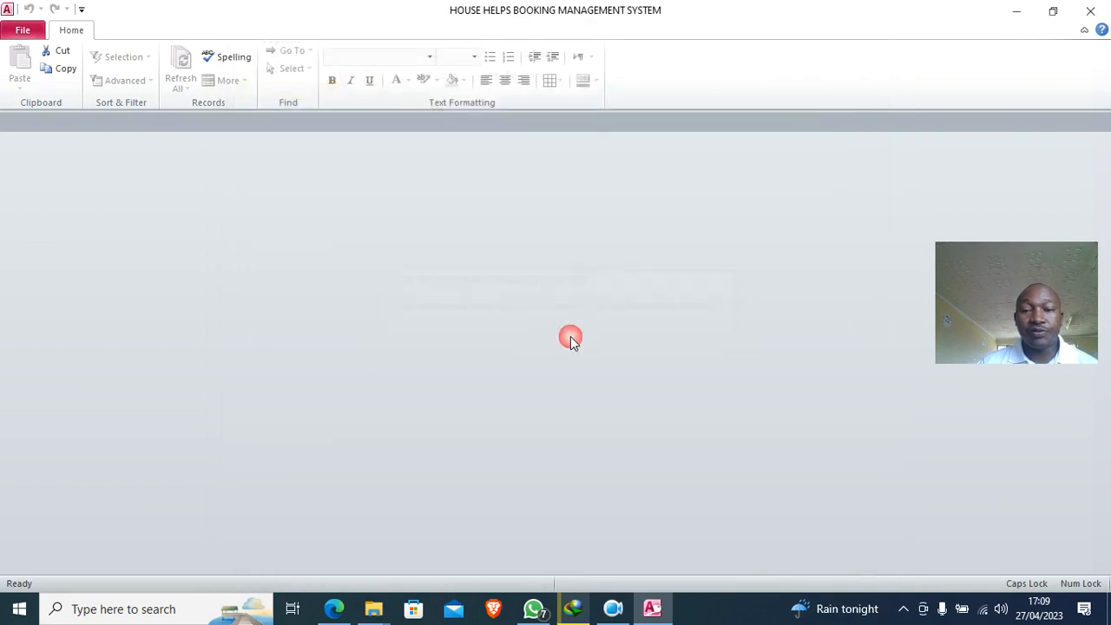
left_click(1090, 11)
double_click(209, 105)
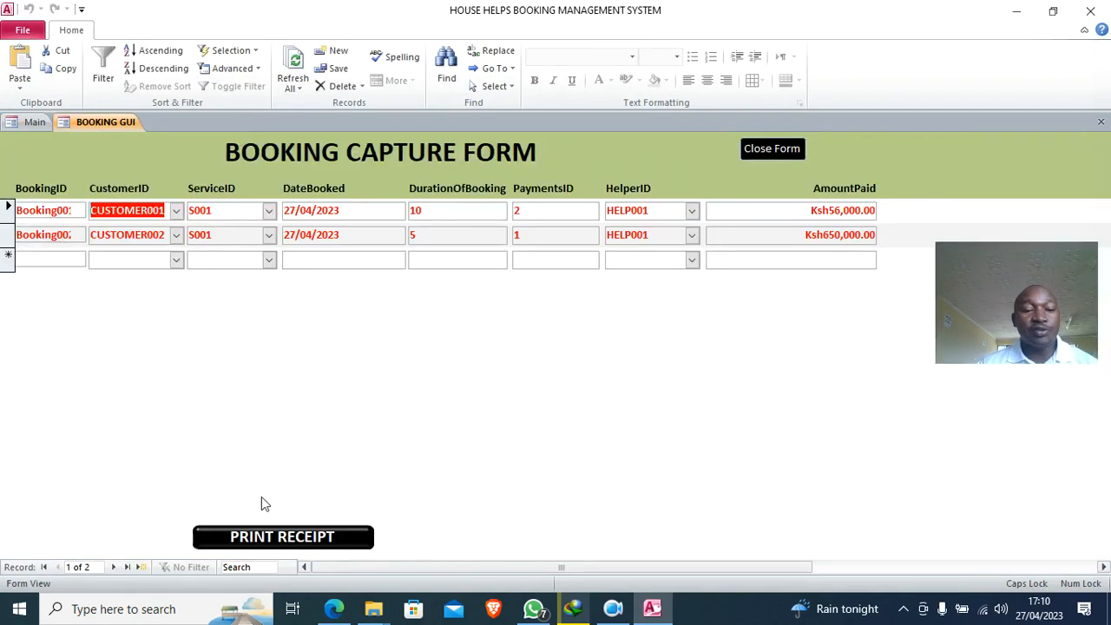
left_click(282, 537)
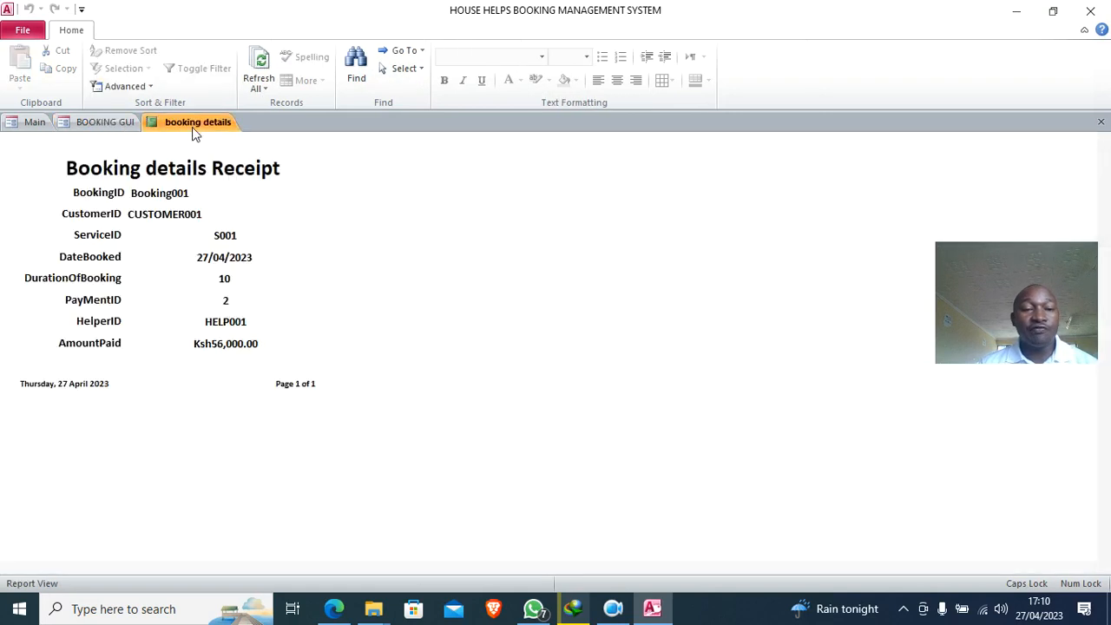
left_click(1100, 124)
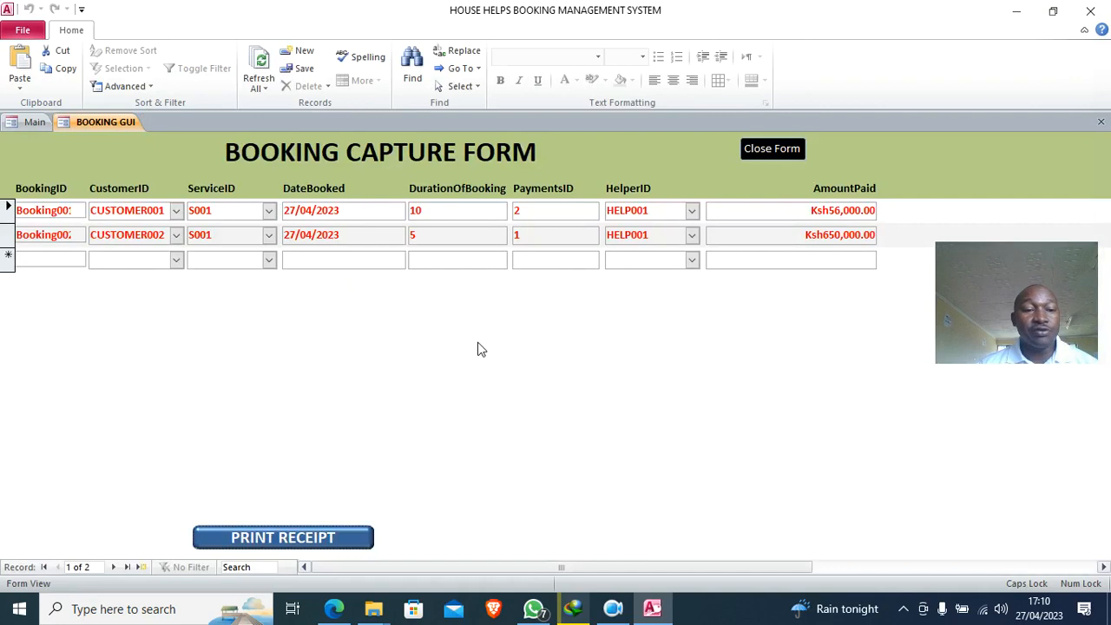
left_click(33, 122)
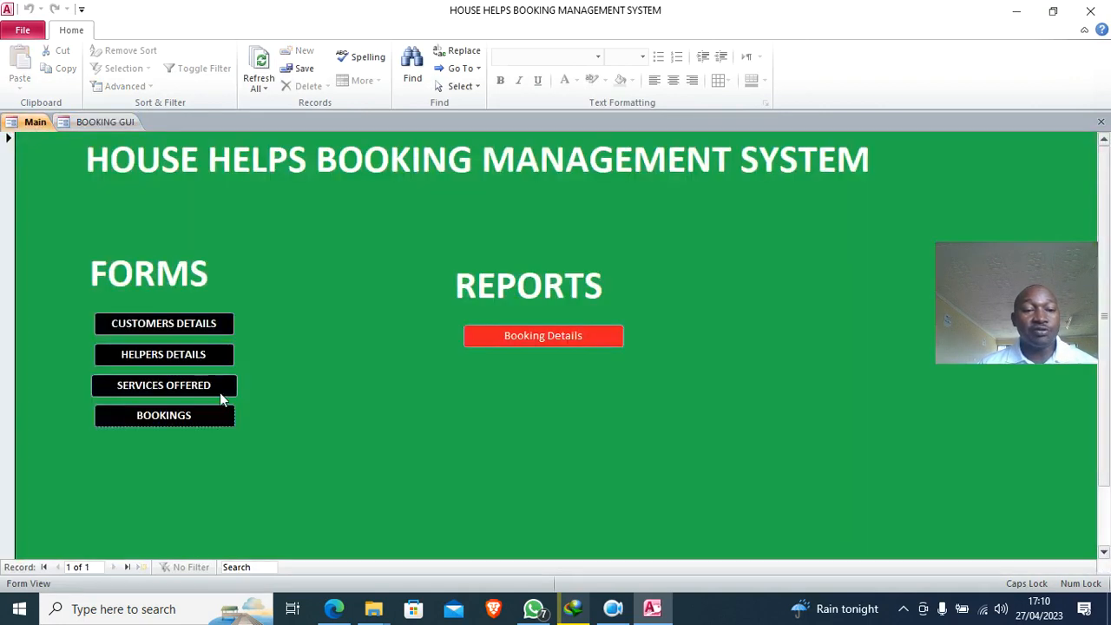
left_click(190, 322)
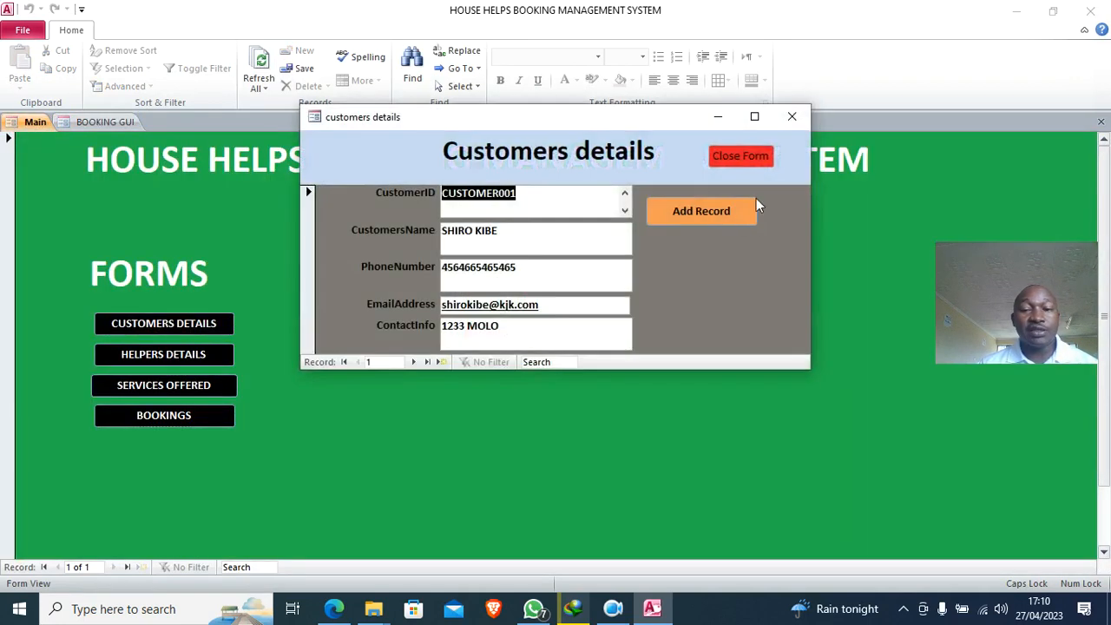
left_click(740, 155)
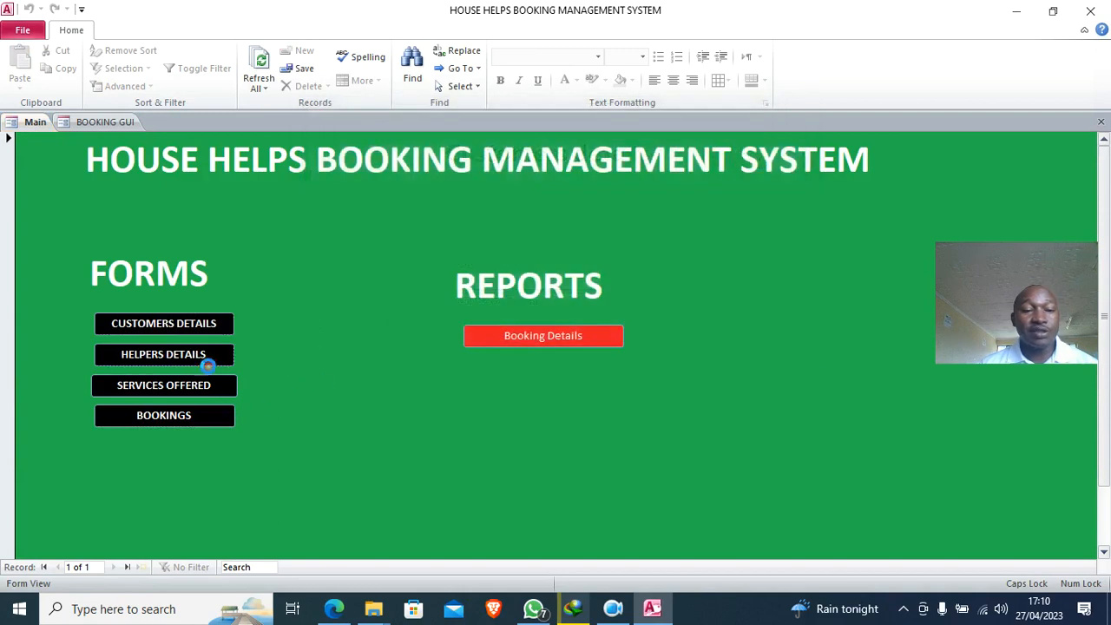
left_click(206, 359)
left_click(752, 137)
left_click(156, 387)
left_click(708, 132)
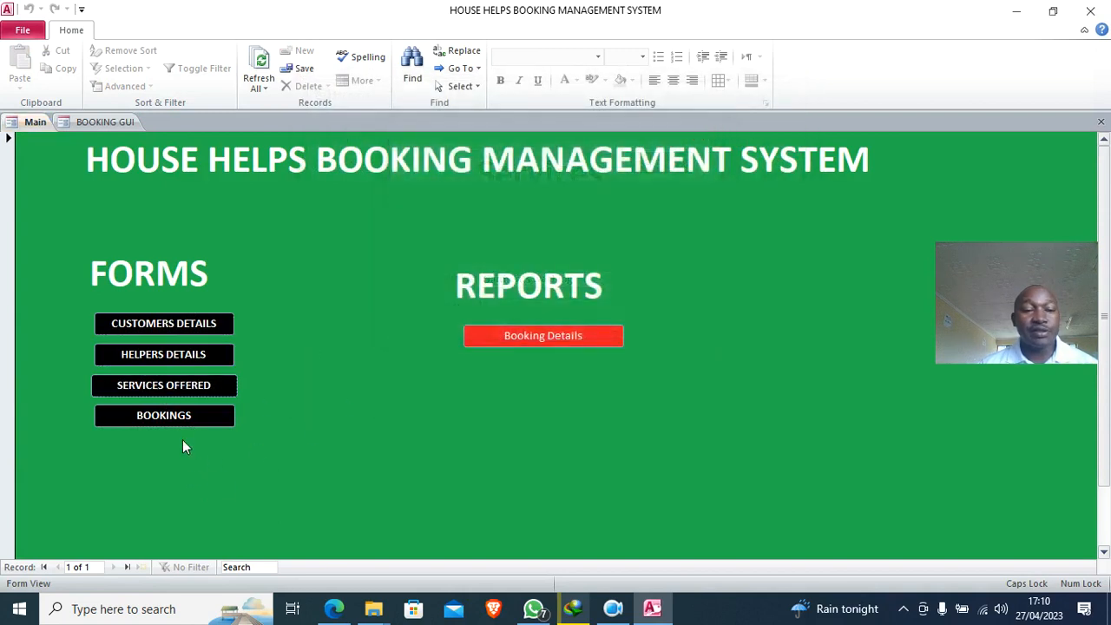
left_click(179, 418)
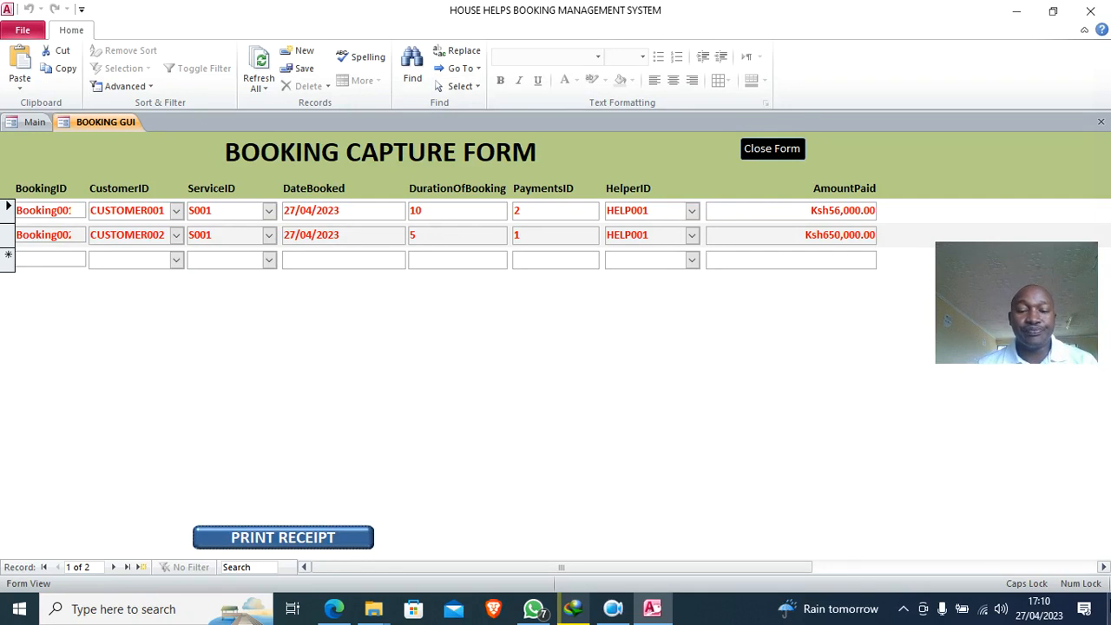
left_click(612, 608)
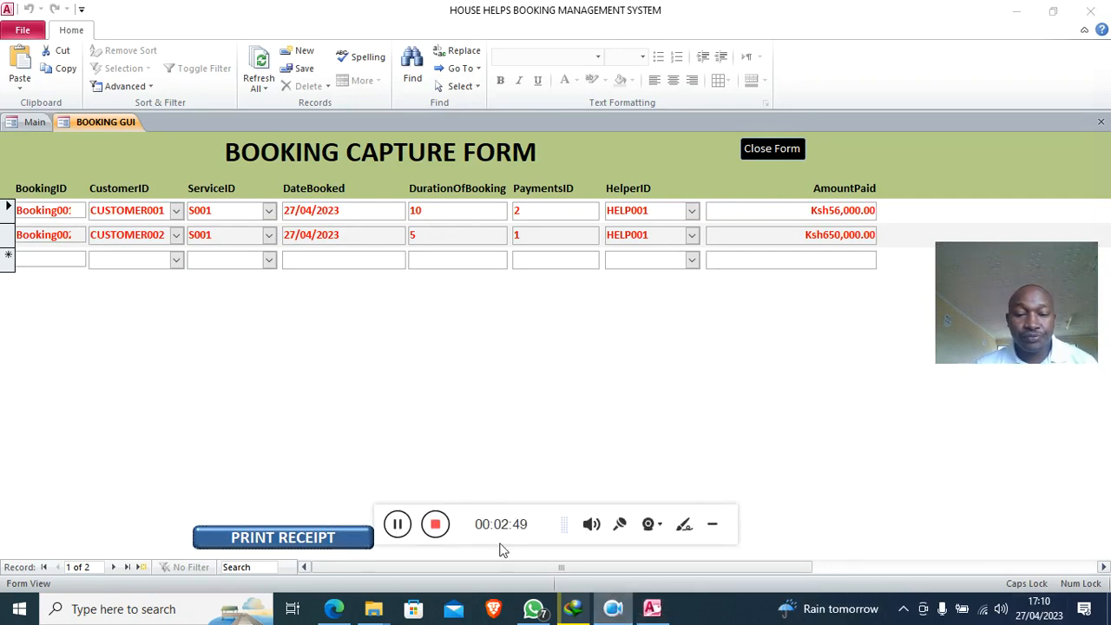